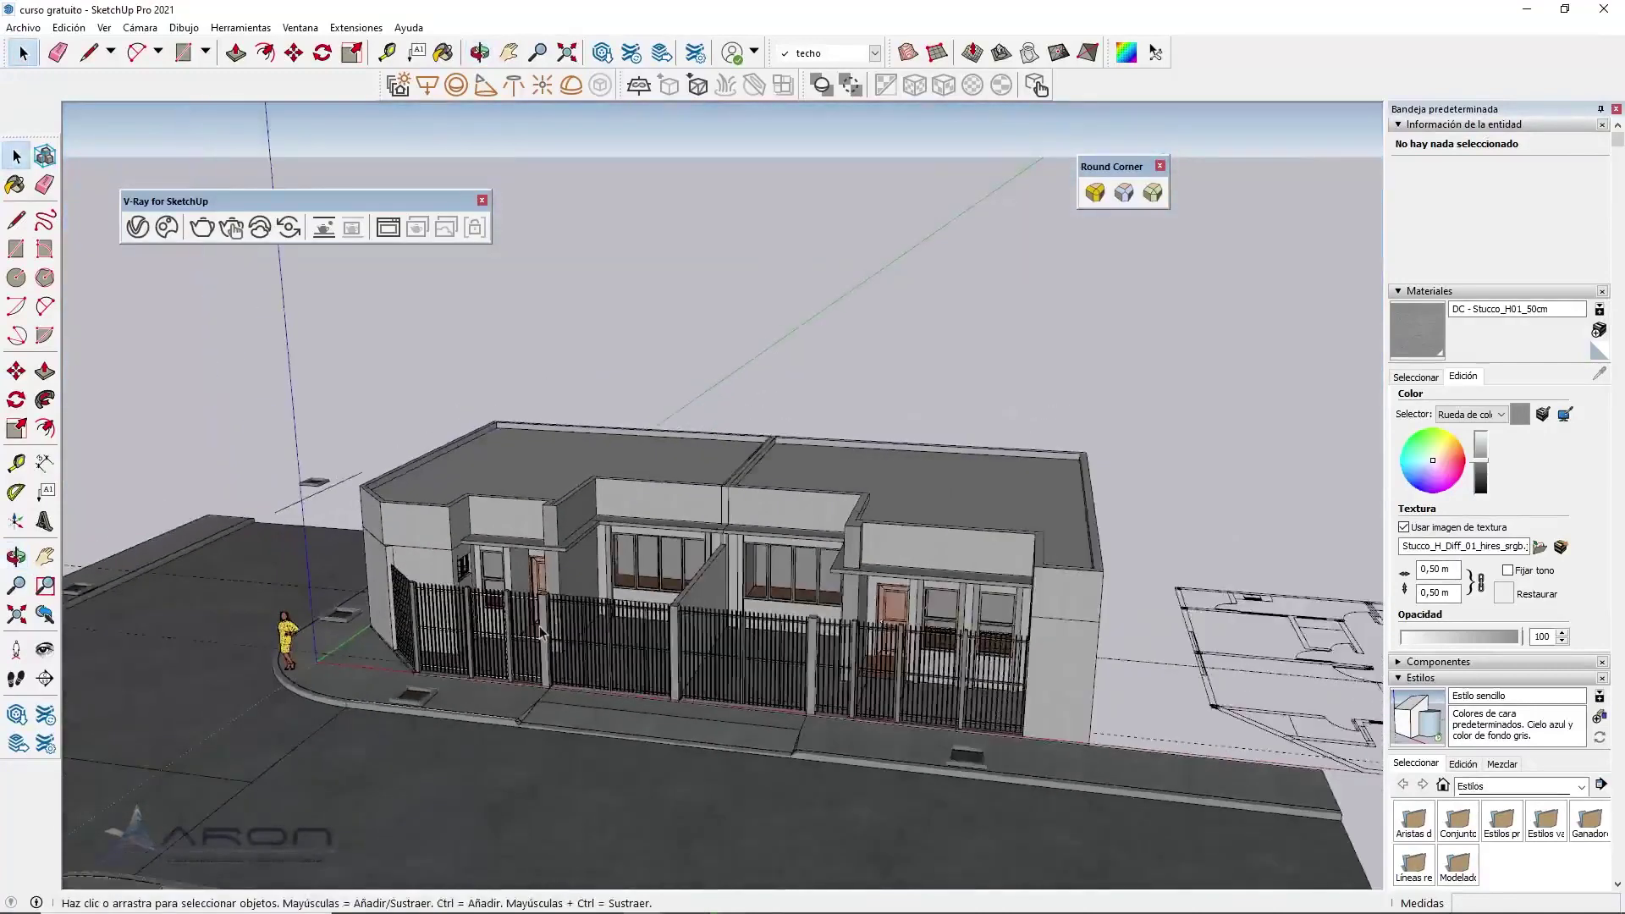
Sample the dark iron material from a fence post with the eyedropper
mouse_move(692, 641)
middle_down()
mouse_move(419, 668)
mouse_move(738, 573)
middle_up()
scroll(419, 669, up, 3)
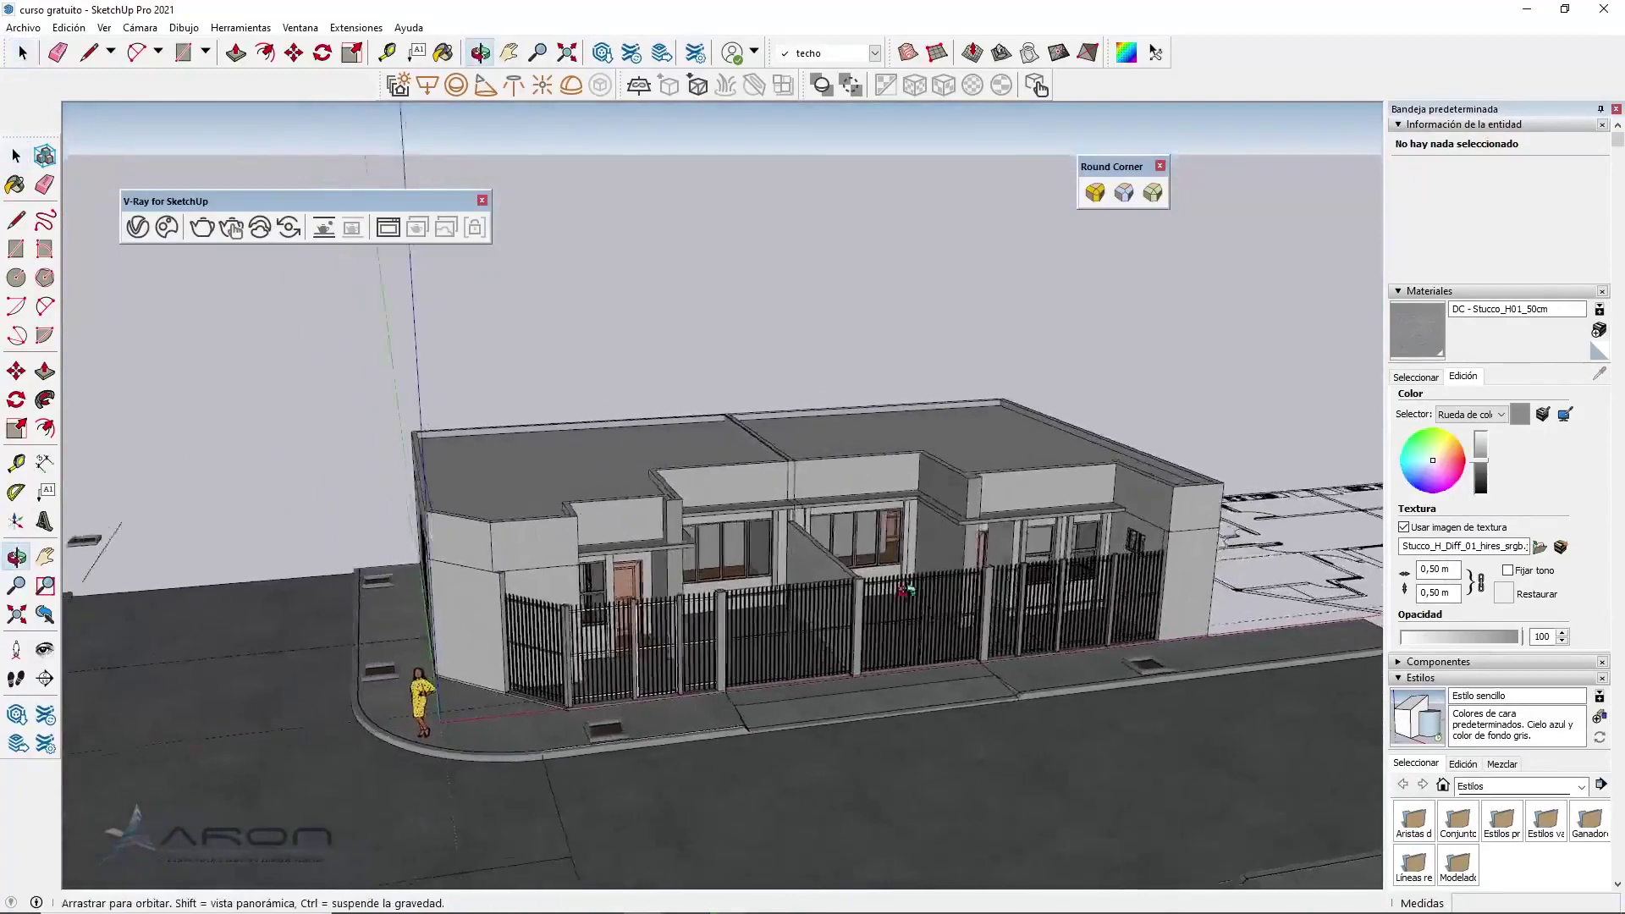
scroll(738, 573, up, 3)
scroll(739, 573, down, 3)
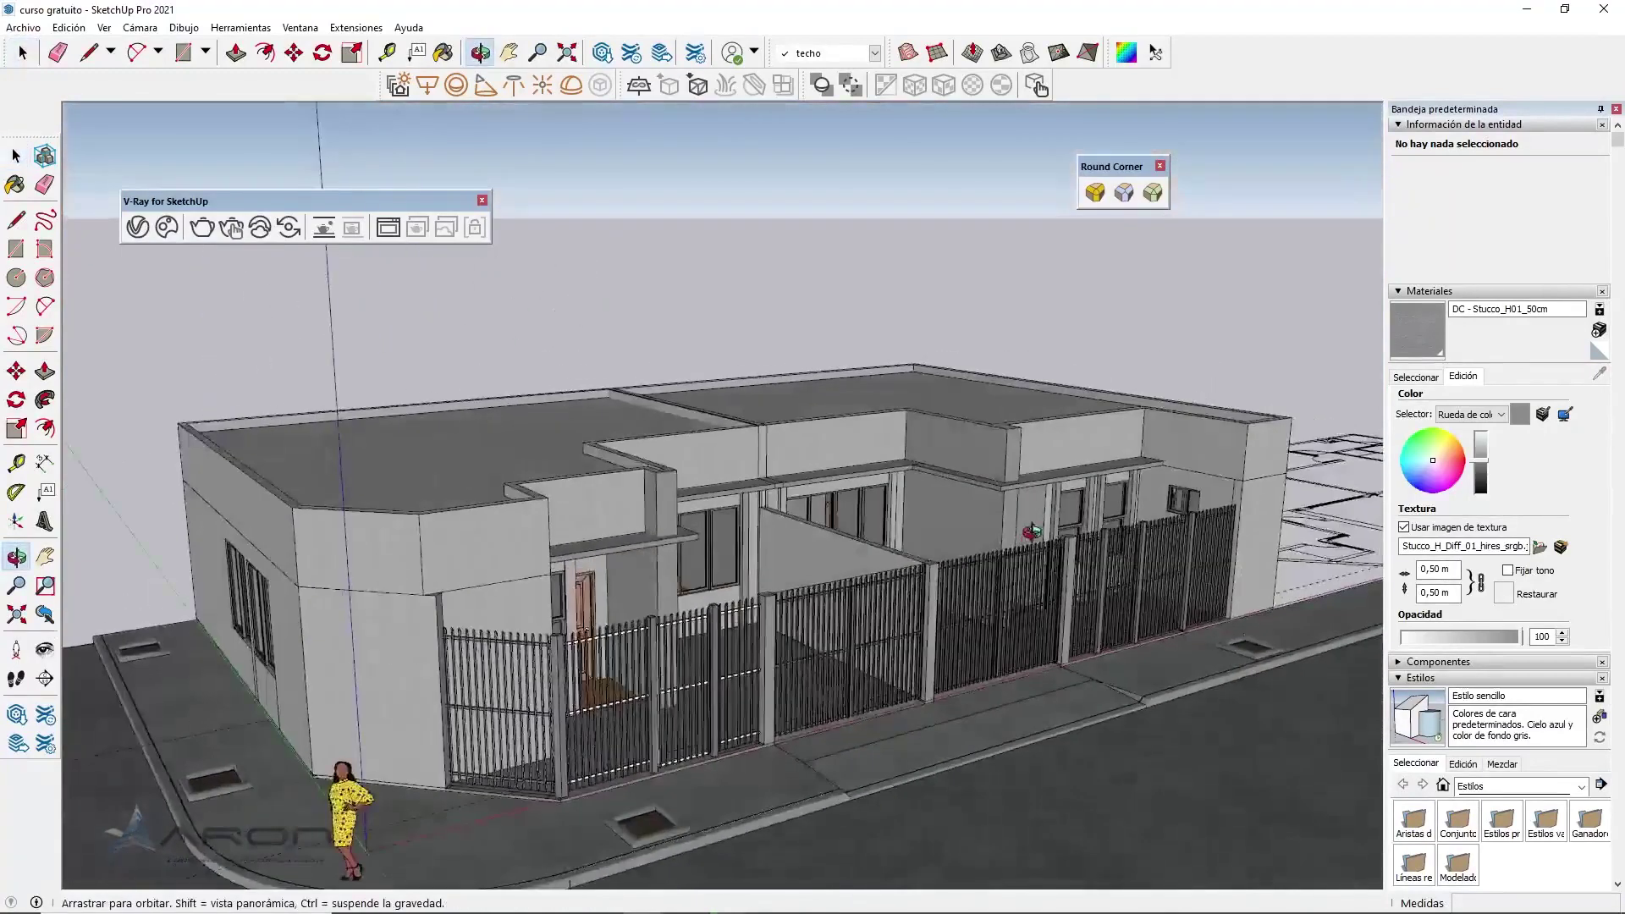
mouse_move(738, 573)
middle_down()
mouse_move(330, 635)
mouse_move(561, 607)
middle_up()
scroll(376, 627, up, 3)
scroll(321, 639, up, 2)
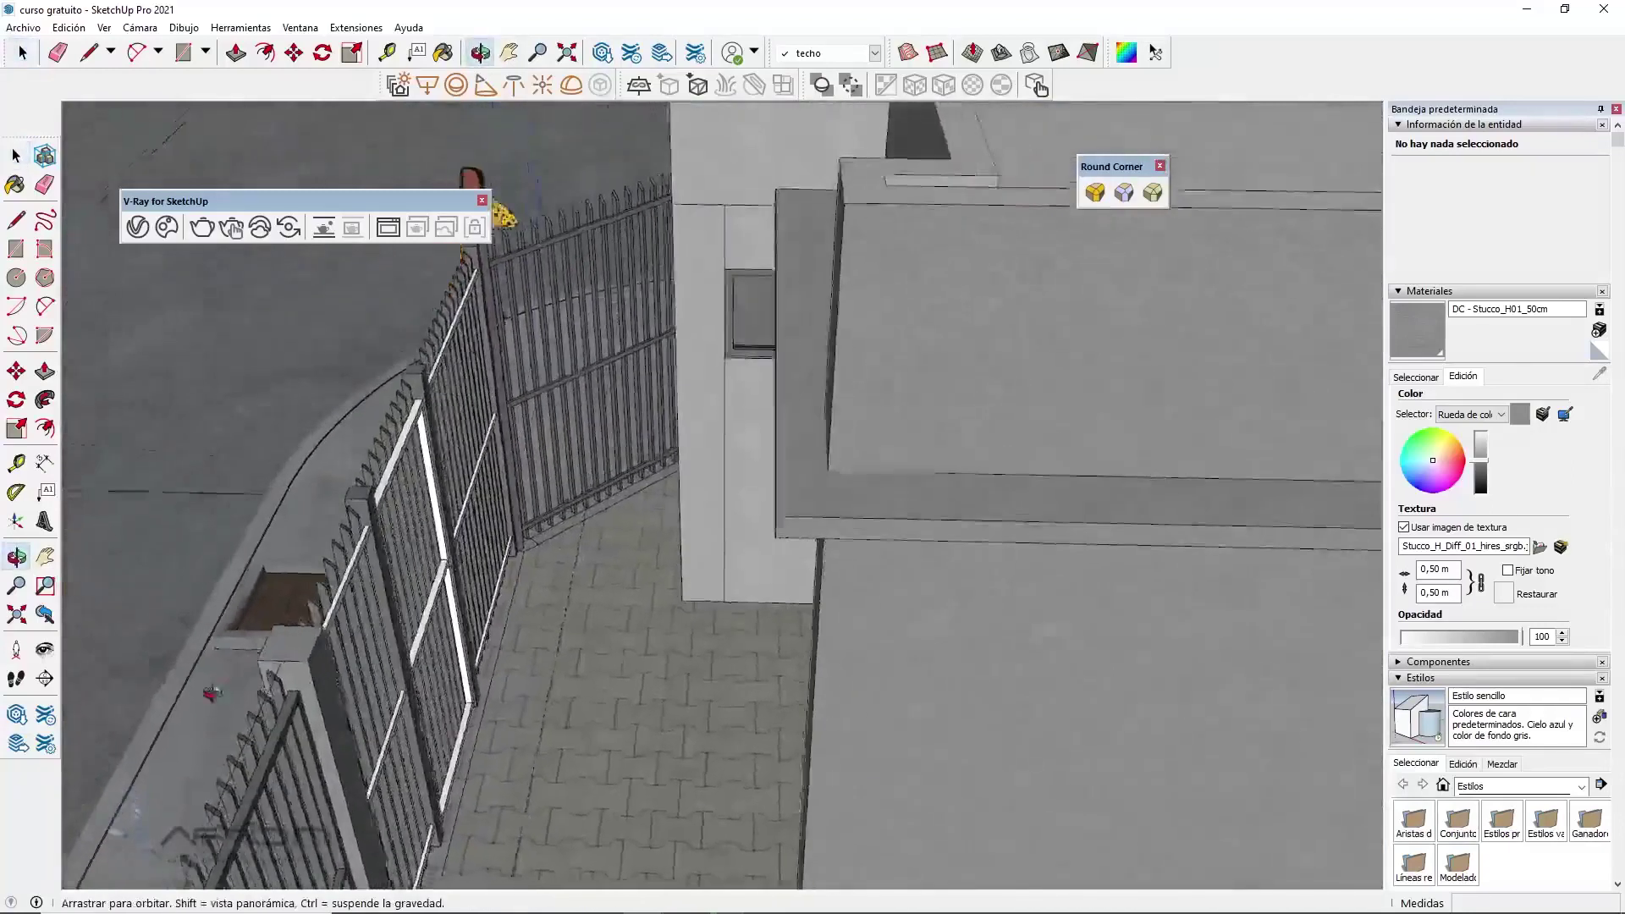
click(1410, 379)
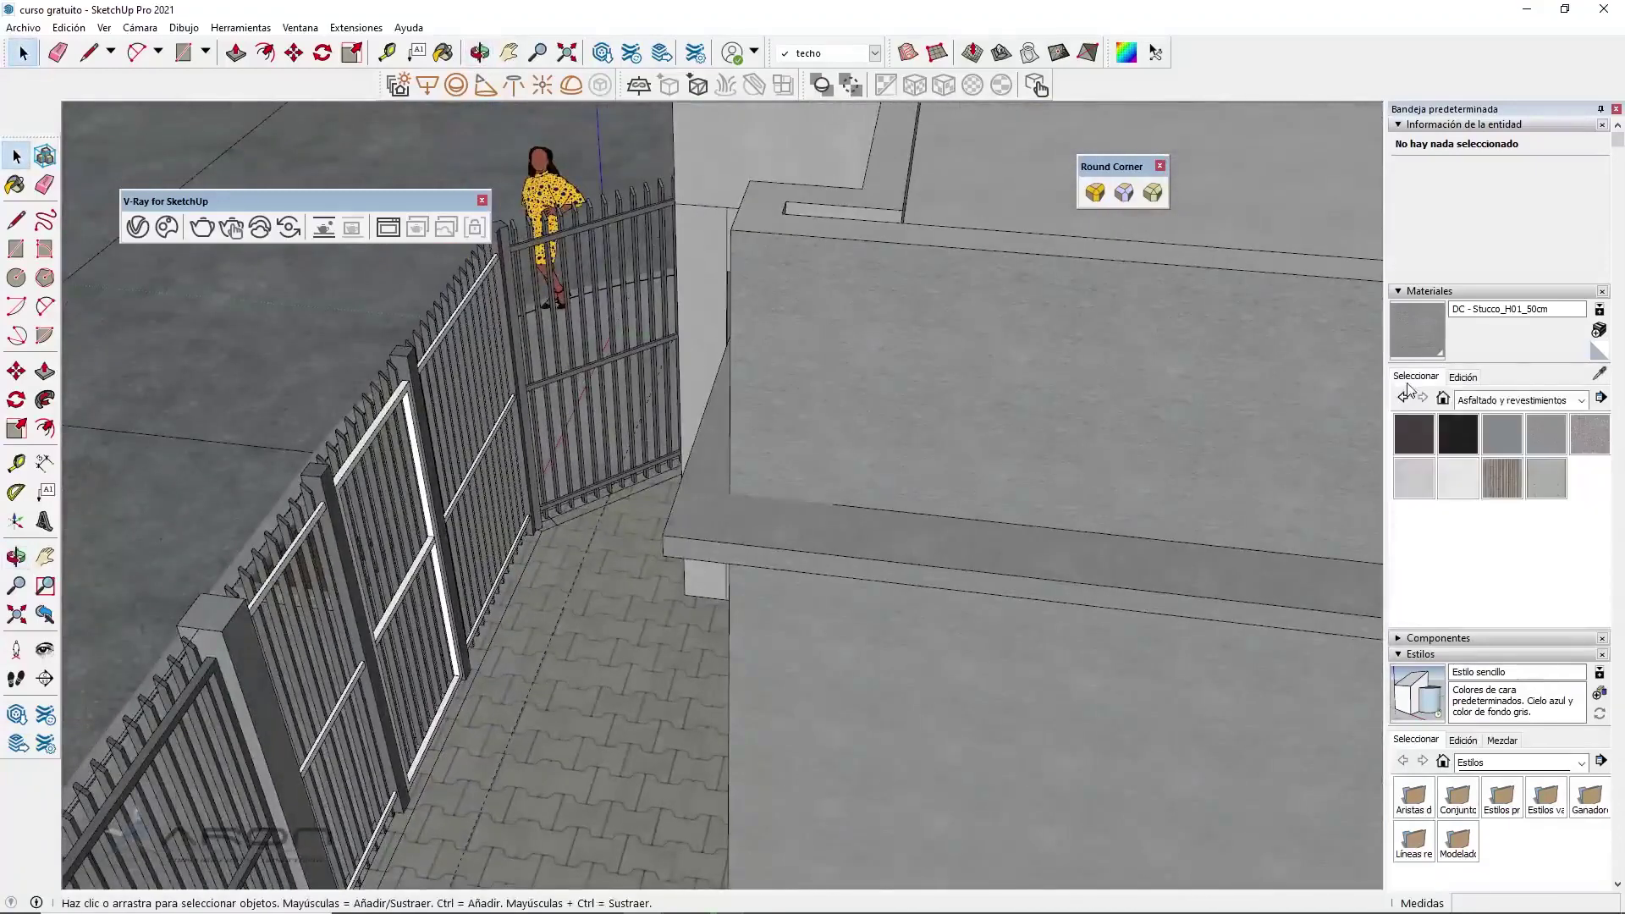
click(1596, 373)
middle_drag(584, 339, 269, 492)
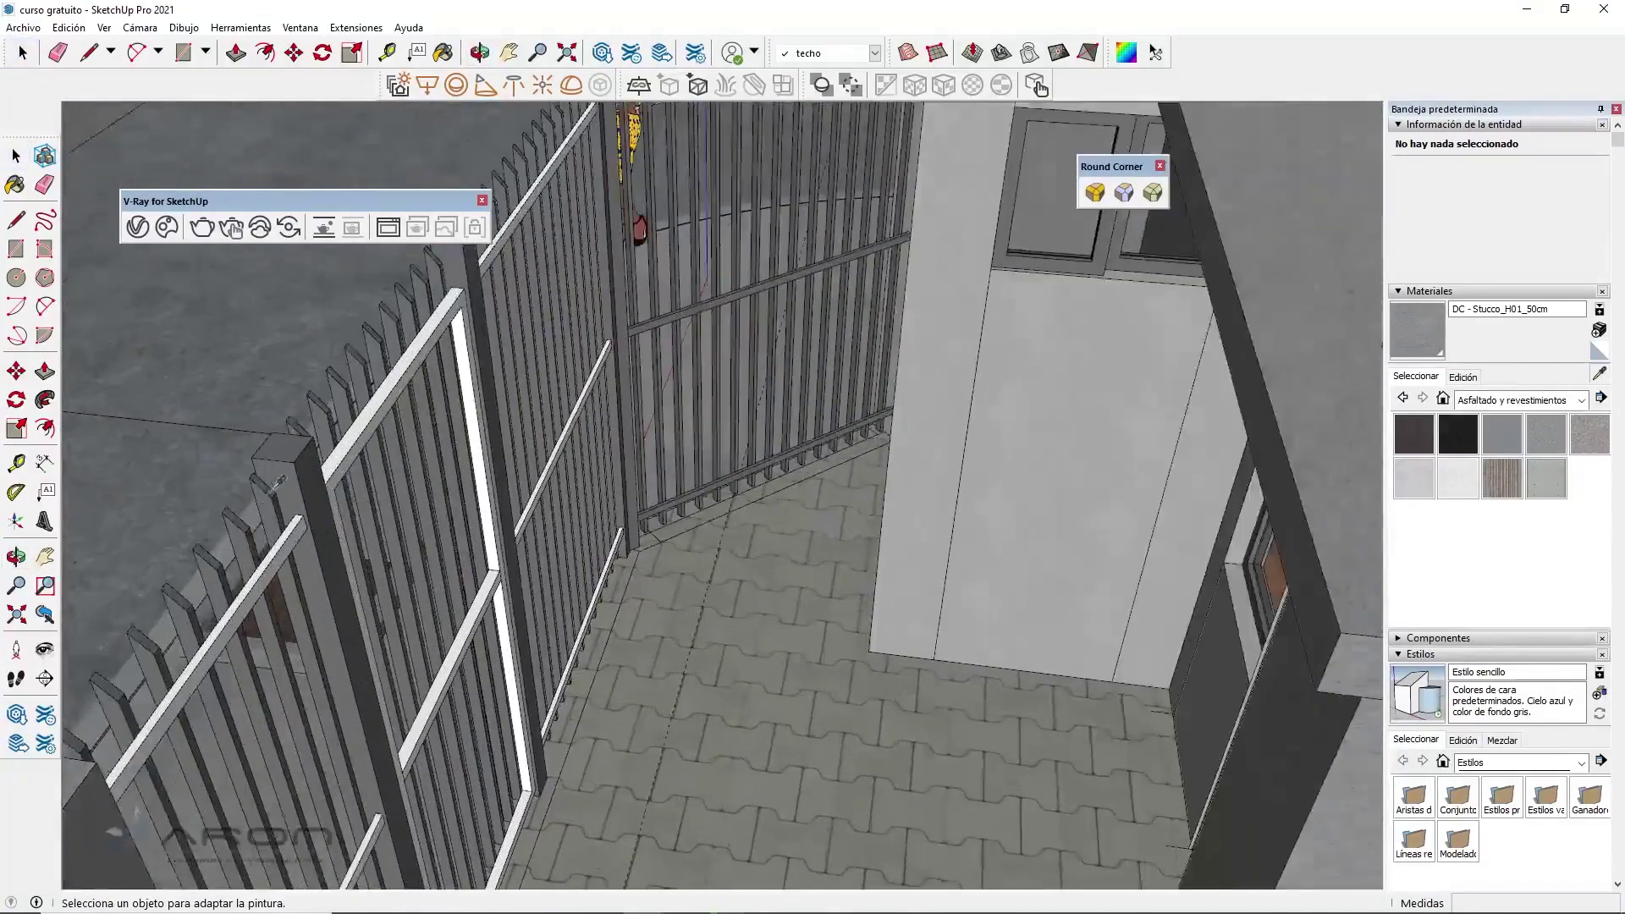
click(269, 493)
Paint the white gate rails, gate bars and diagonal fence rails dark iron
click(293, 529)
click(351, 449)
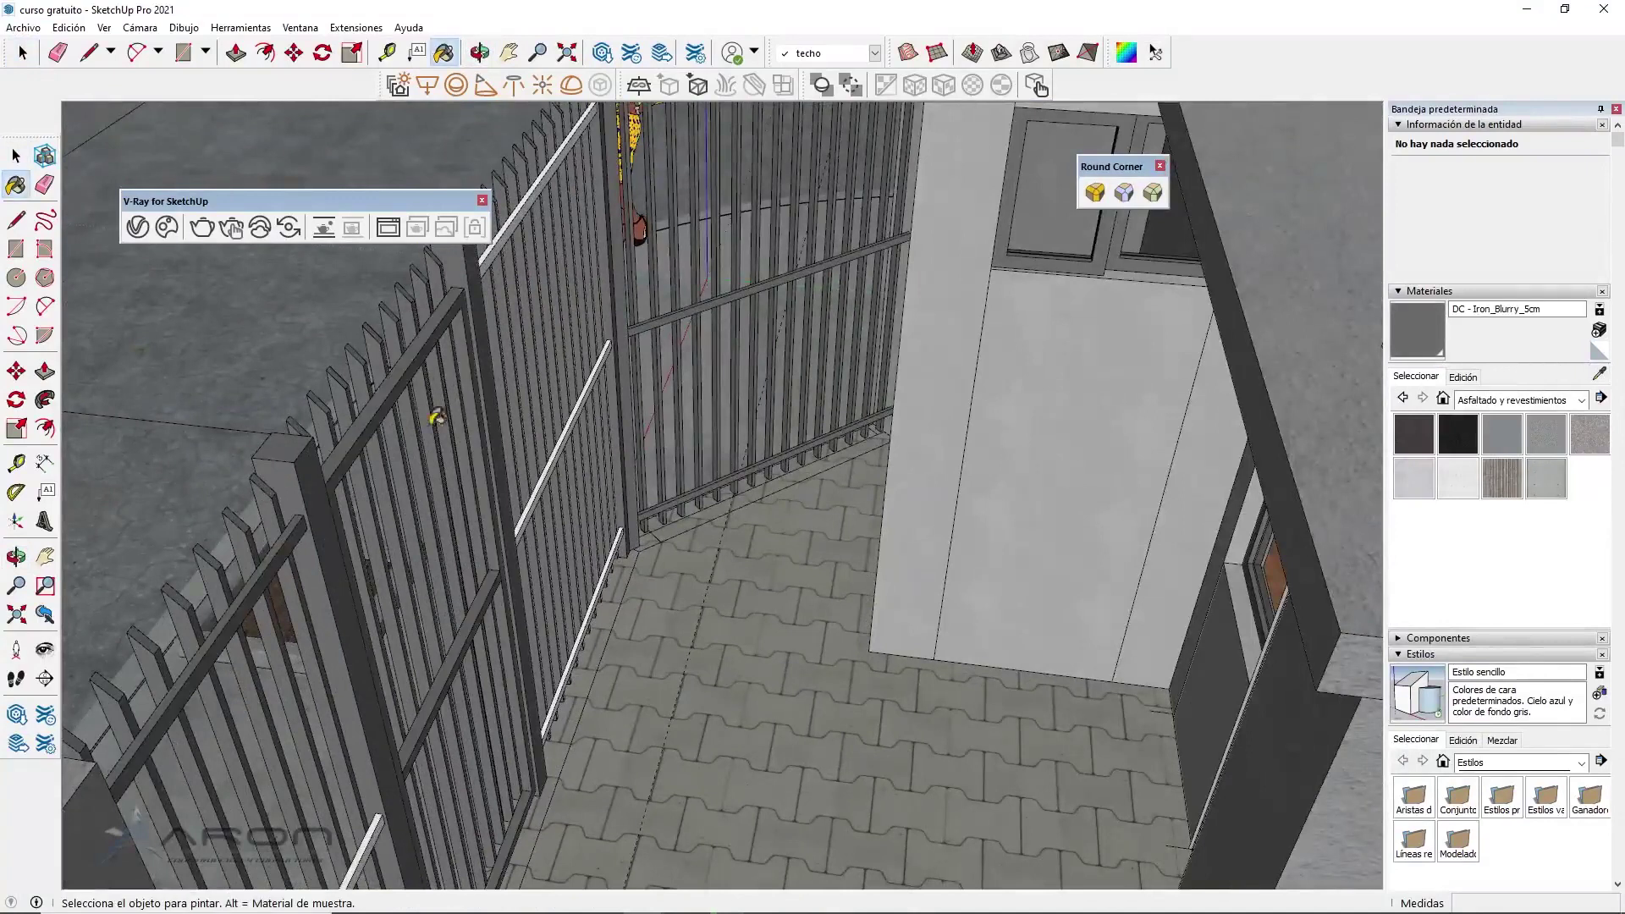
scroll(593, 647, up, 3)
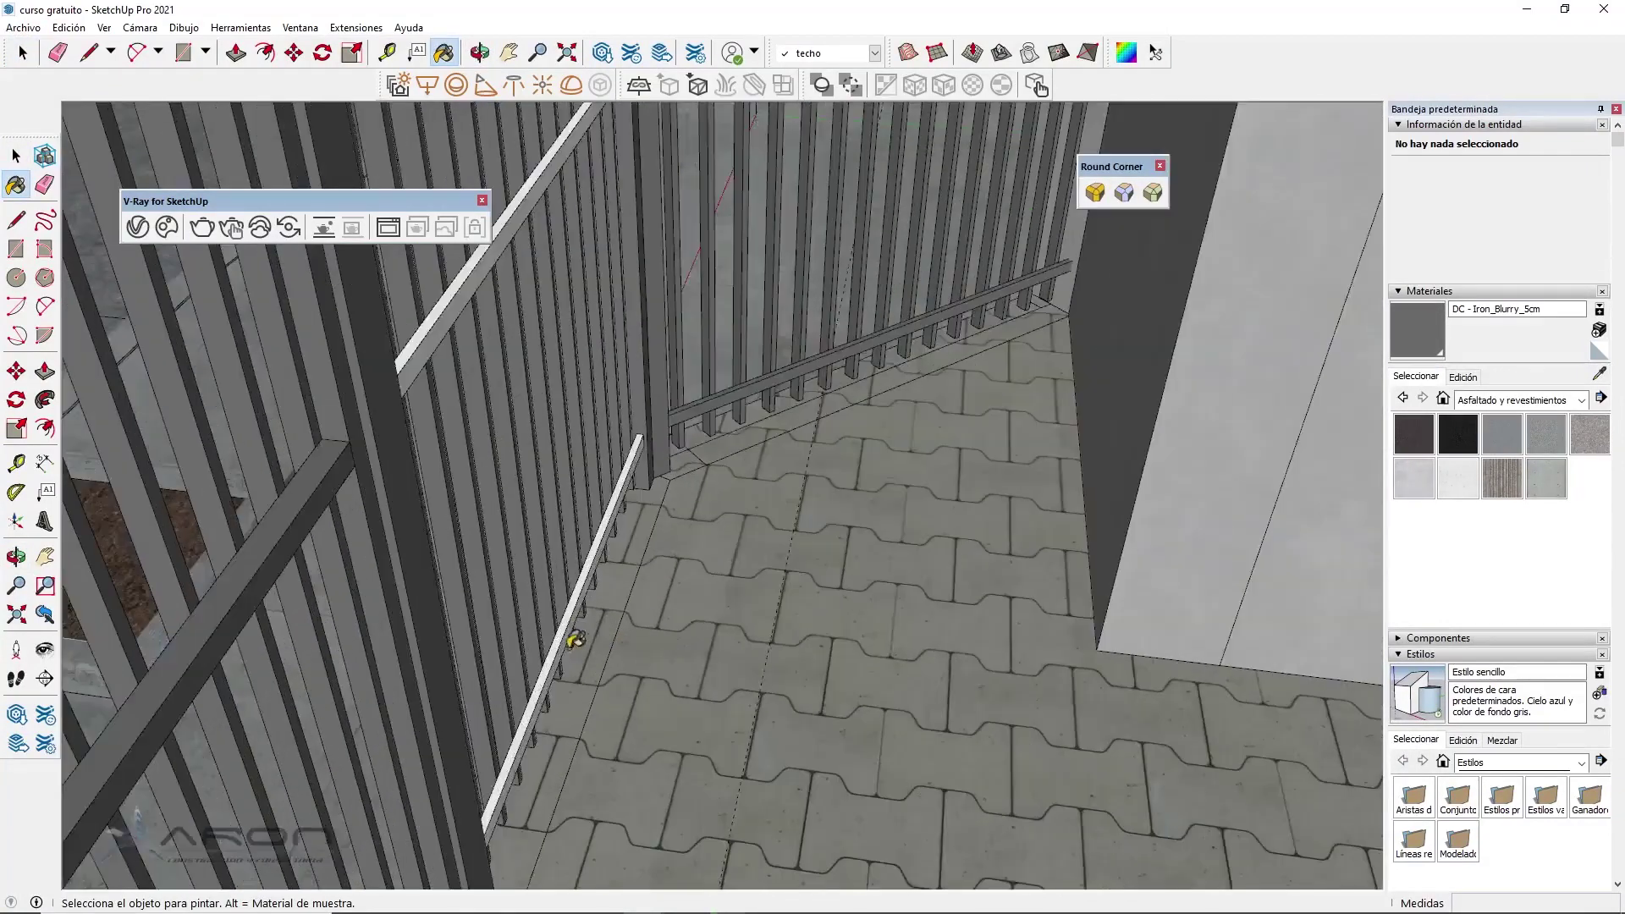
click(559, 660)
click(424, 337)
mouse_move(424, 337)
middle_down()
mouse_move(443, 570)
mouse_move(451, 542)
middle_up()
click(444, 142)
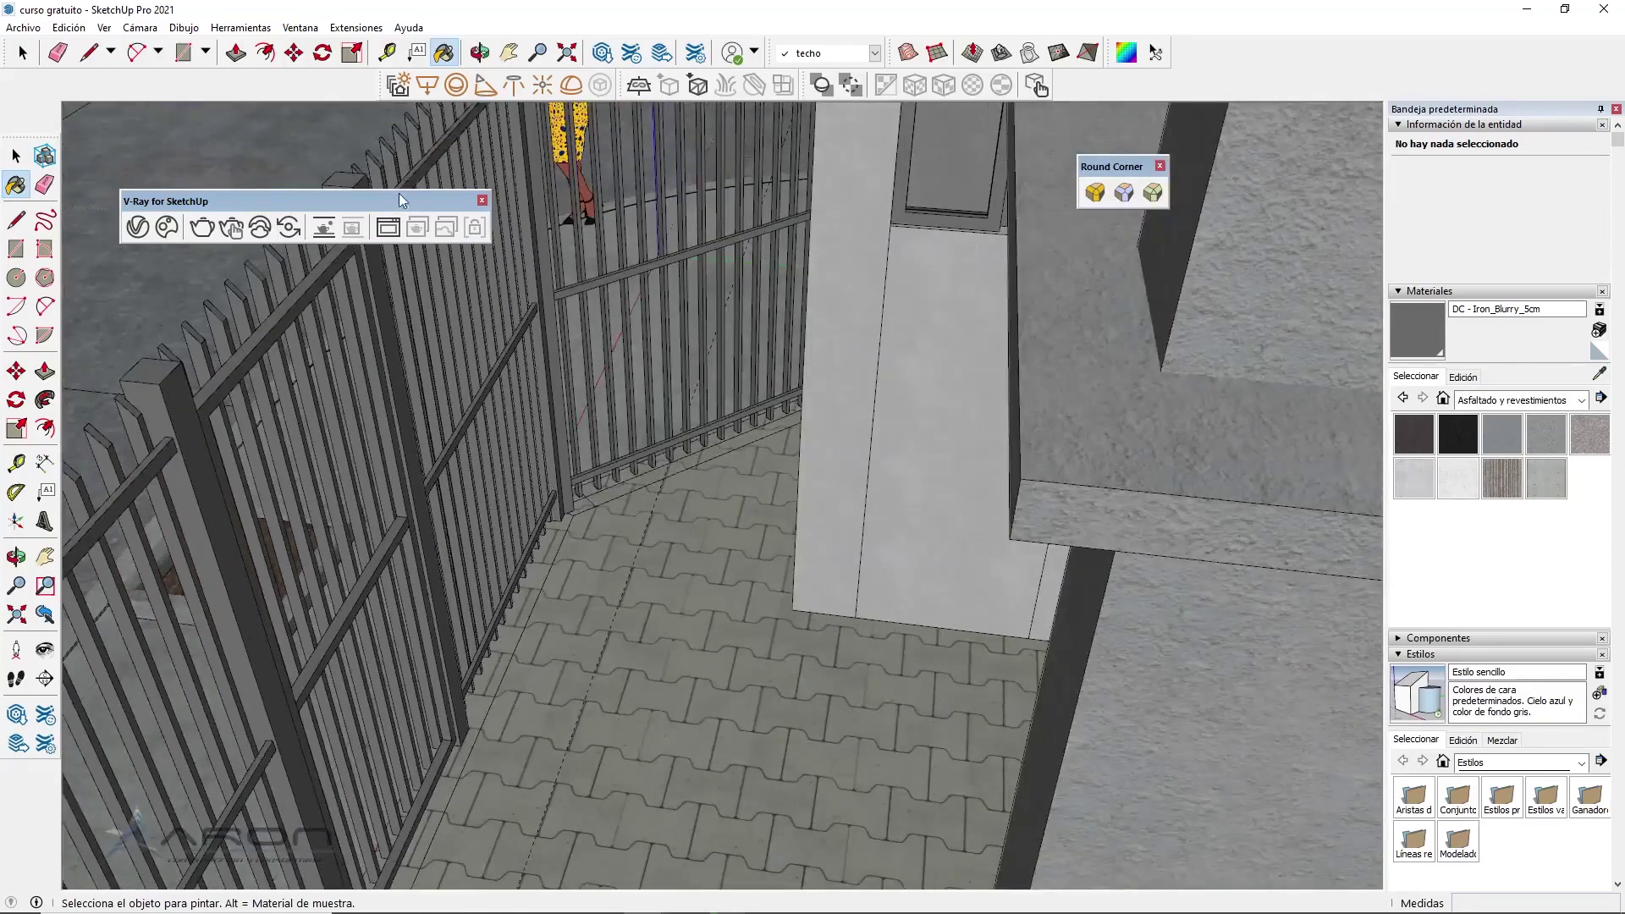
Orbit out to review the repainted fence and the whole building corner
scroll(752, 382, down, 5)
middle_drag(752, 383, 466, 440)
middle_drag(995, 413, 804, 436)
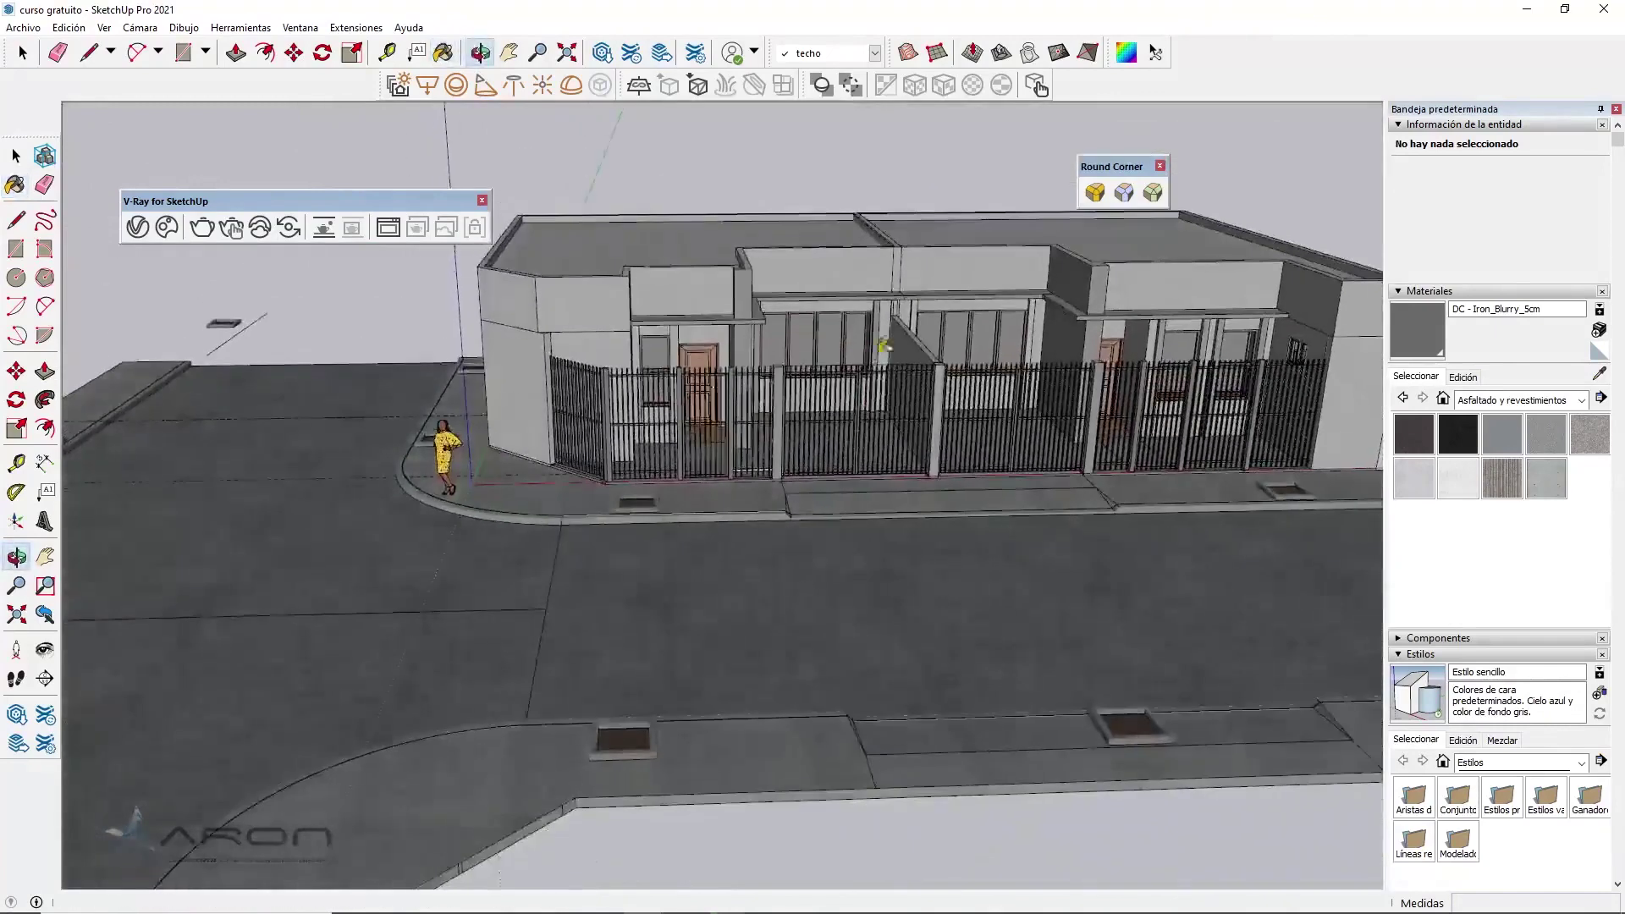
key(space)
scroll(804, 438, down, 3)
mouse_move(804, 438)
middle_down()
mouse_move(976, 394)
mouse_move(850, 427)
mouse_move(1123, 323)
middle_up()
scroll(851, 428, up, 5)
scroll(847, 423, down, 5)
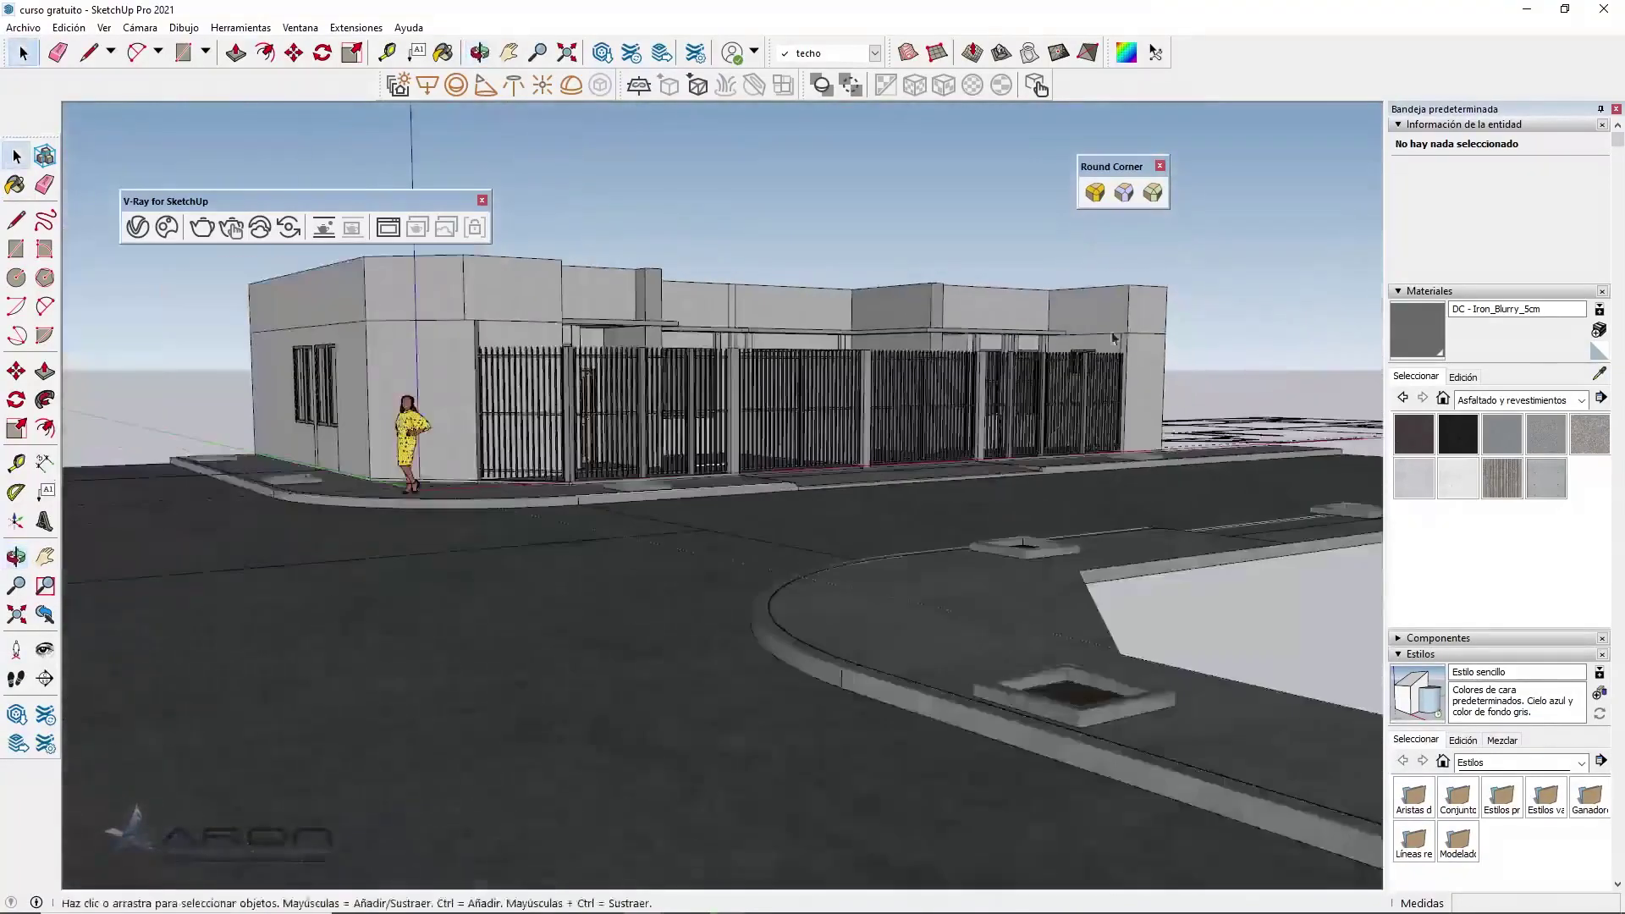
middle_drag(847, 423, 682, 512)
scroll(682, 512, down, 1)
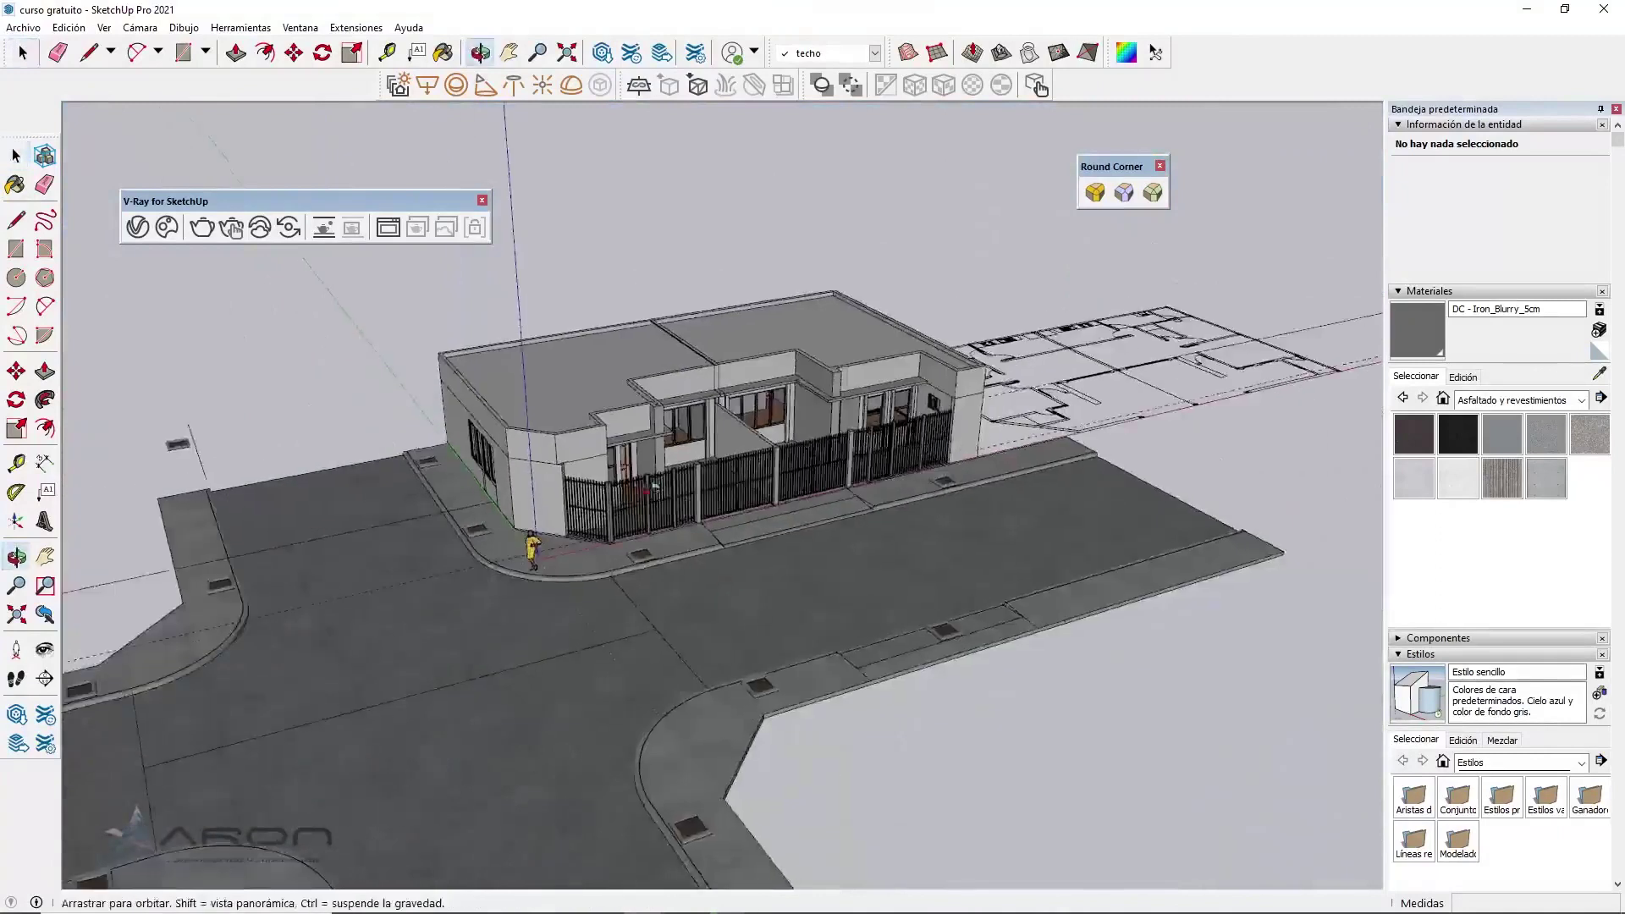
scroll(669, 504, down, 2)
scroll(644, 504, down, 1)
mouse_move(613, 501)
middle_down()
mouse_move(603, 490)
mouse_move(601, 533)
middle_up()
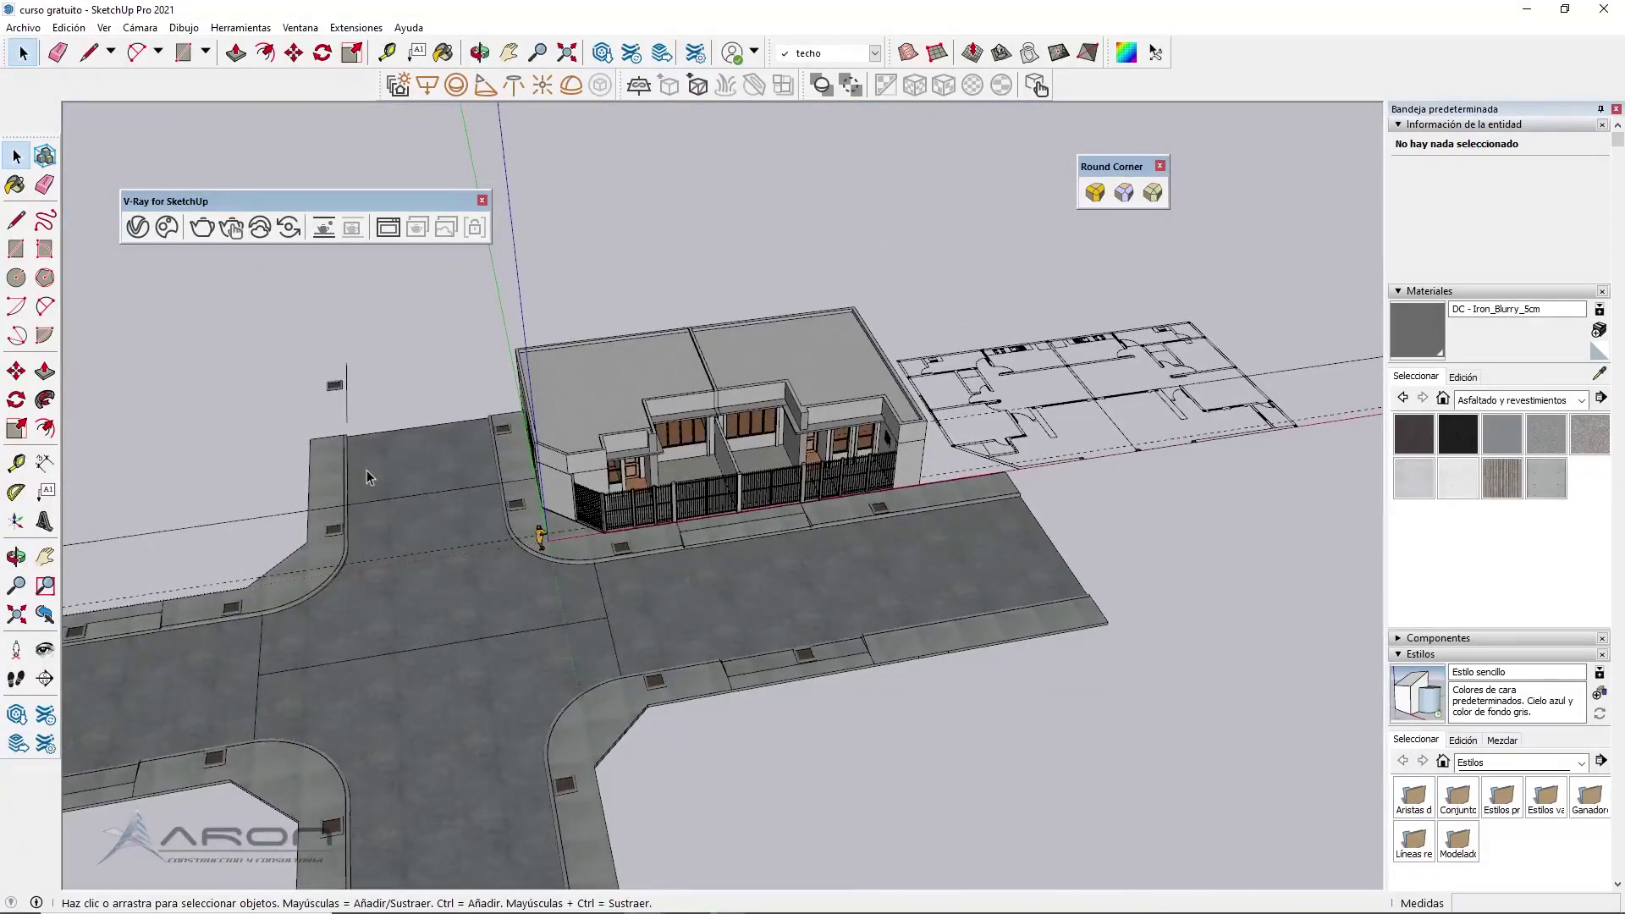
mouse_move(423, 555)
middle_down()
mouse_move(652, 495)
mouse_move(953, 373)
mouse_move(359, 302)
middle_up()
scroll(593, 491, up, 2)
scroll(953, 372, up, 1)
scroll(803, 389, up, 1)
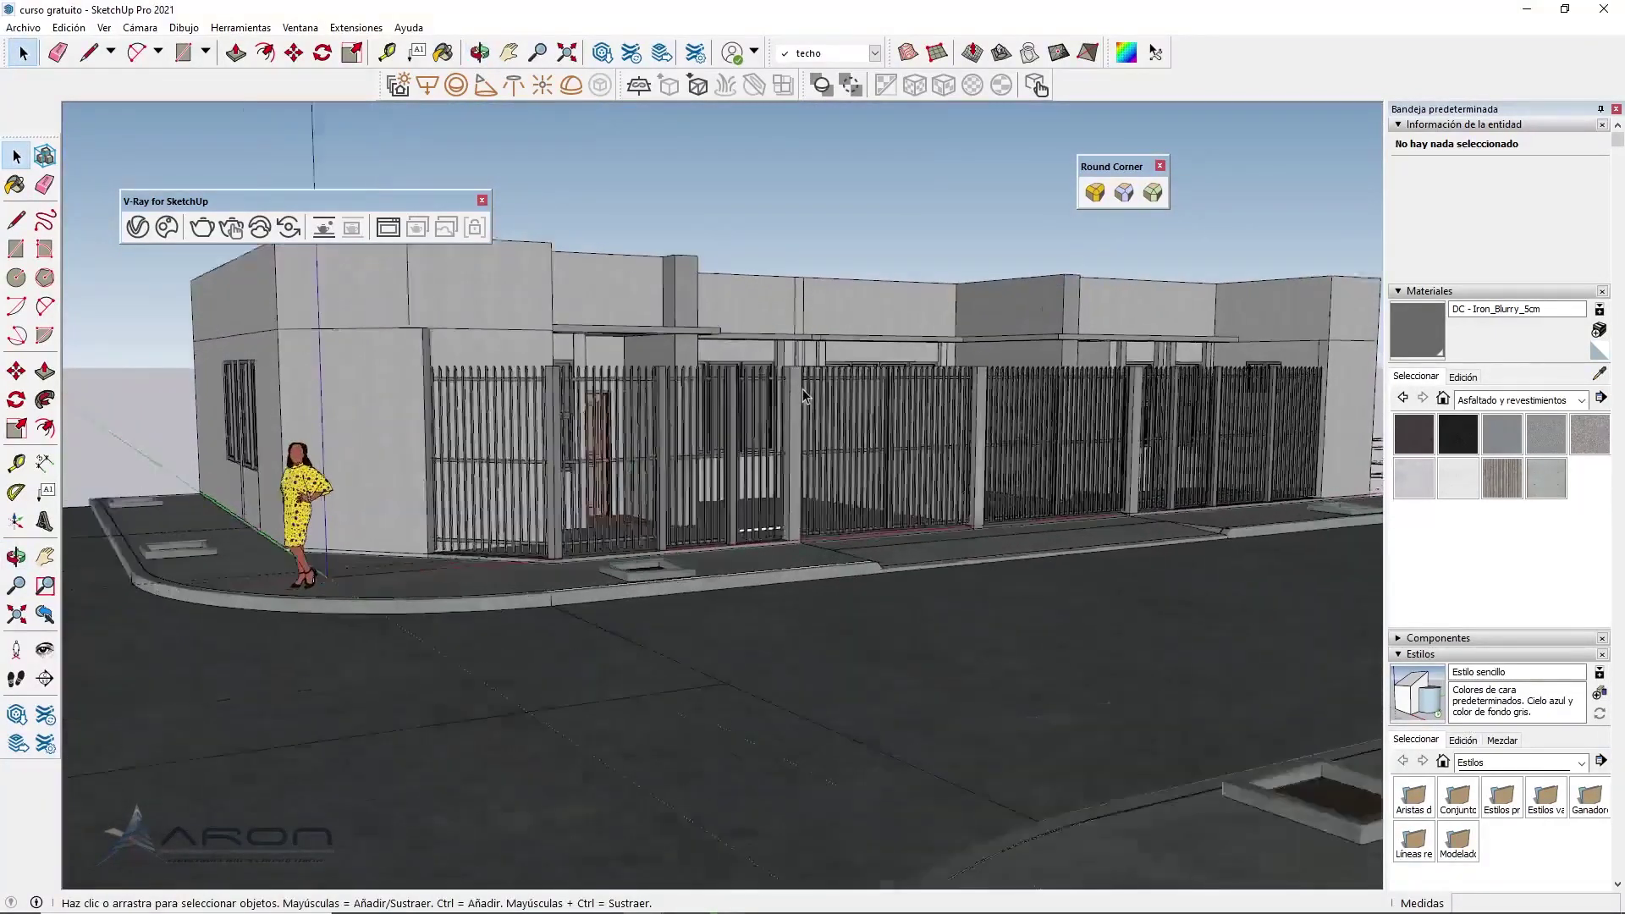
scroll(802, 389, up, 1)
key(l)
drag(607, 475, 655, 387)
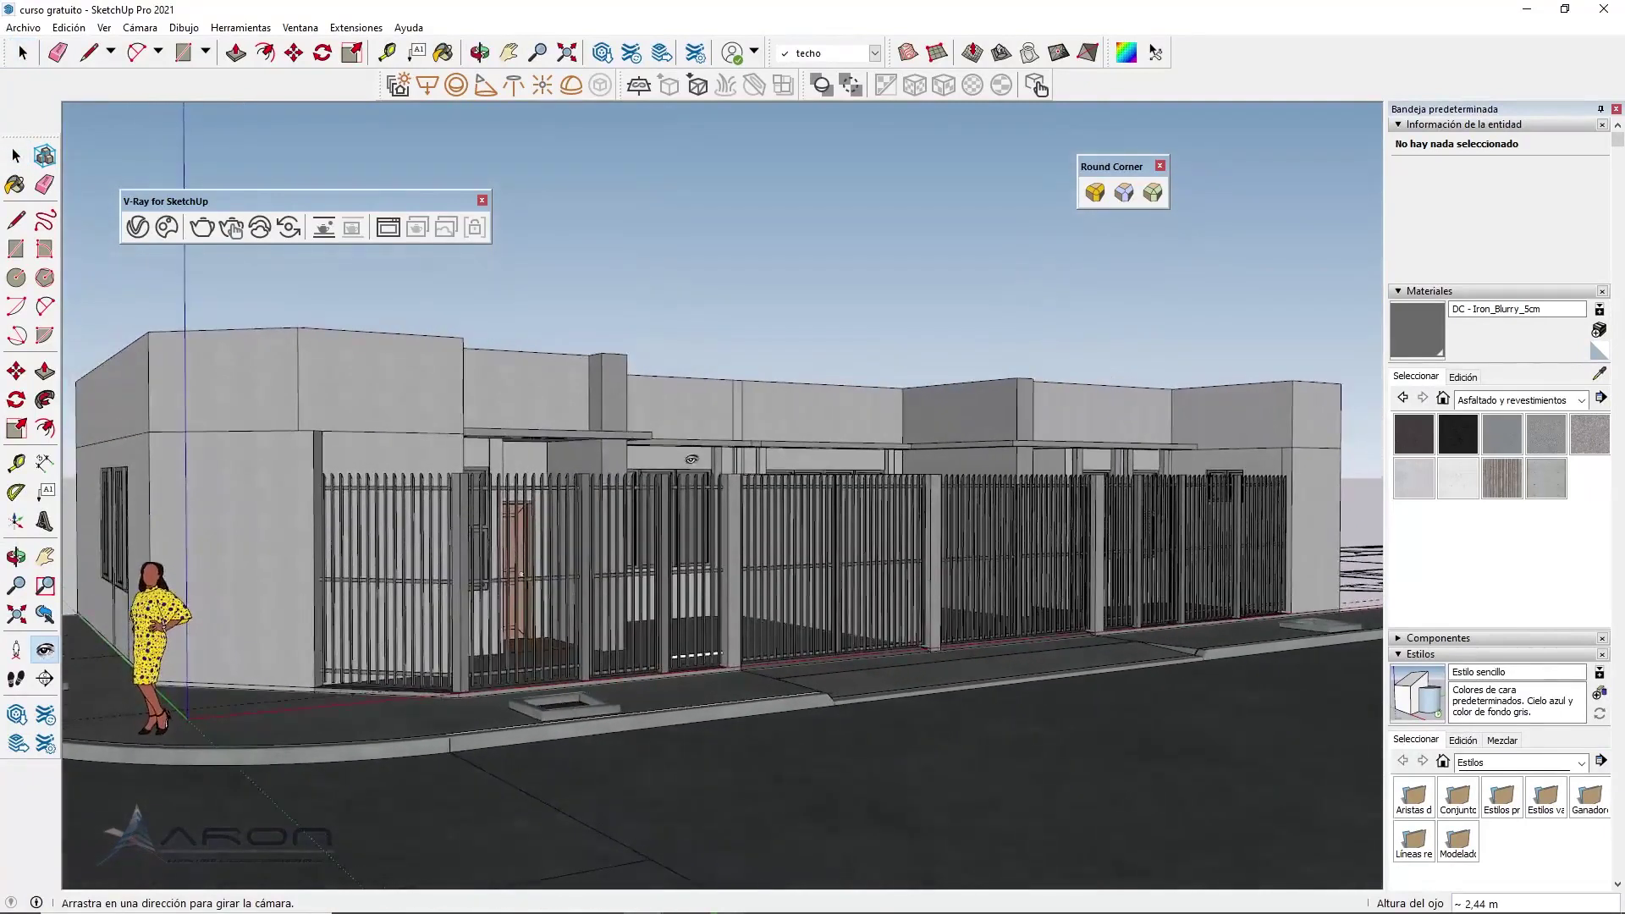
Place the camera on the street sidewalk at 1,63 m eye height, turned toward the fence
middle_drag(682, 442, 670, 444)
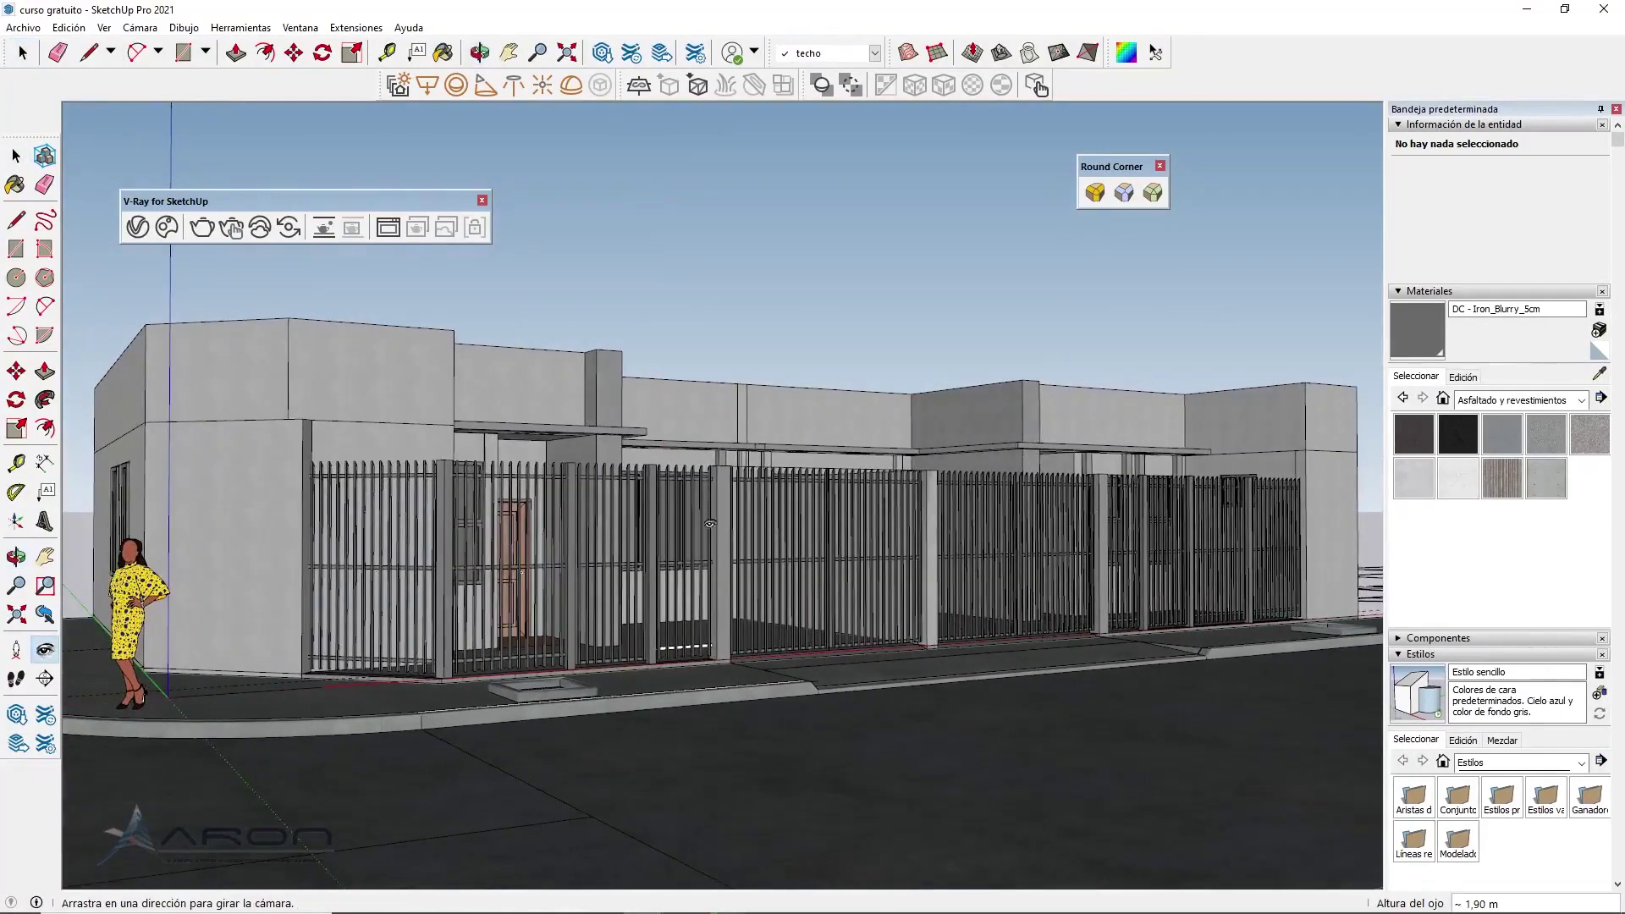
scroll(713, 509, down, 3)
scroll(714, 509, down, 3)
middle_drag(714, 509, 695, 702)
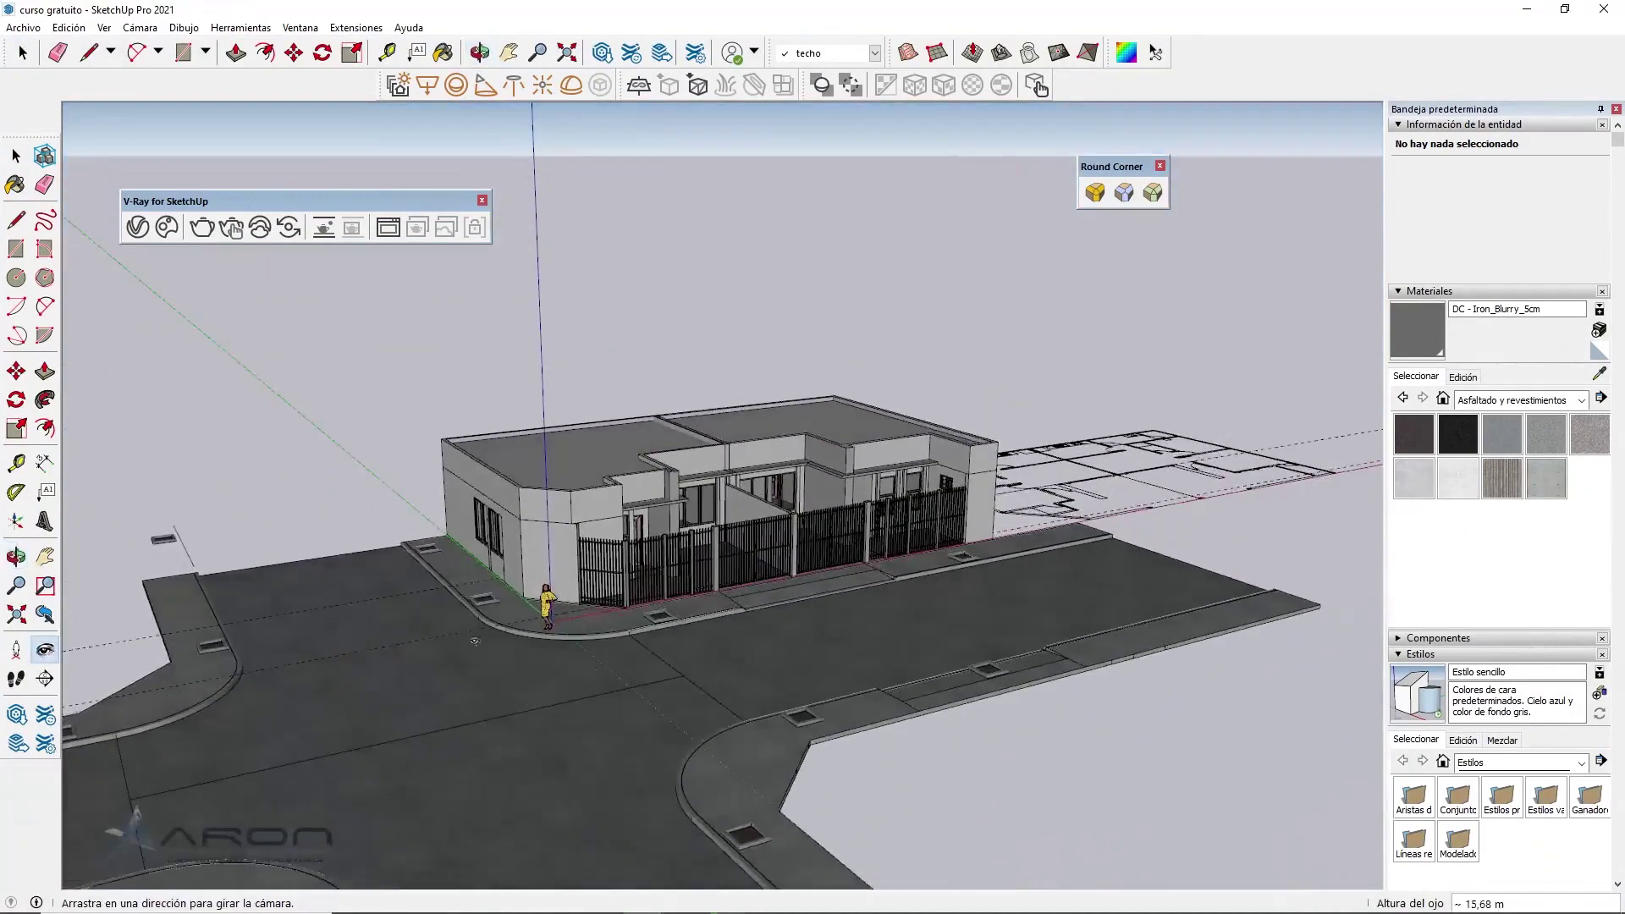
click(17, 654)
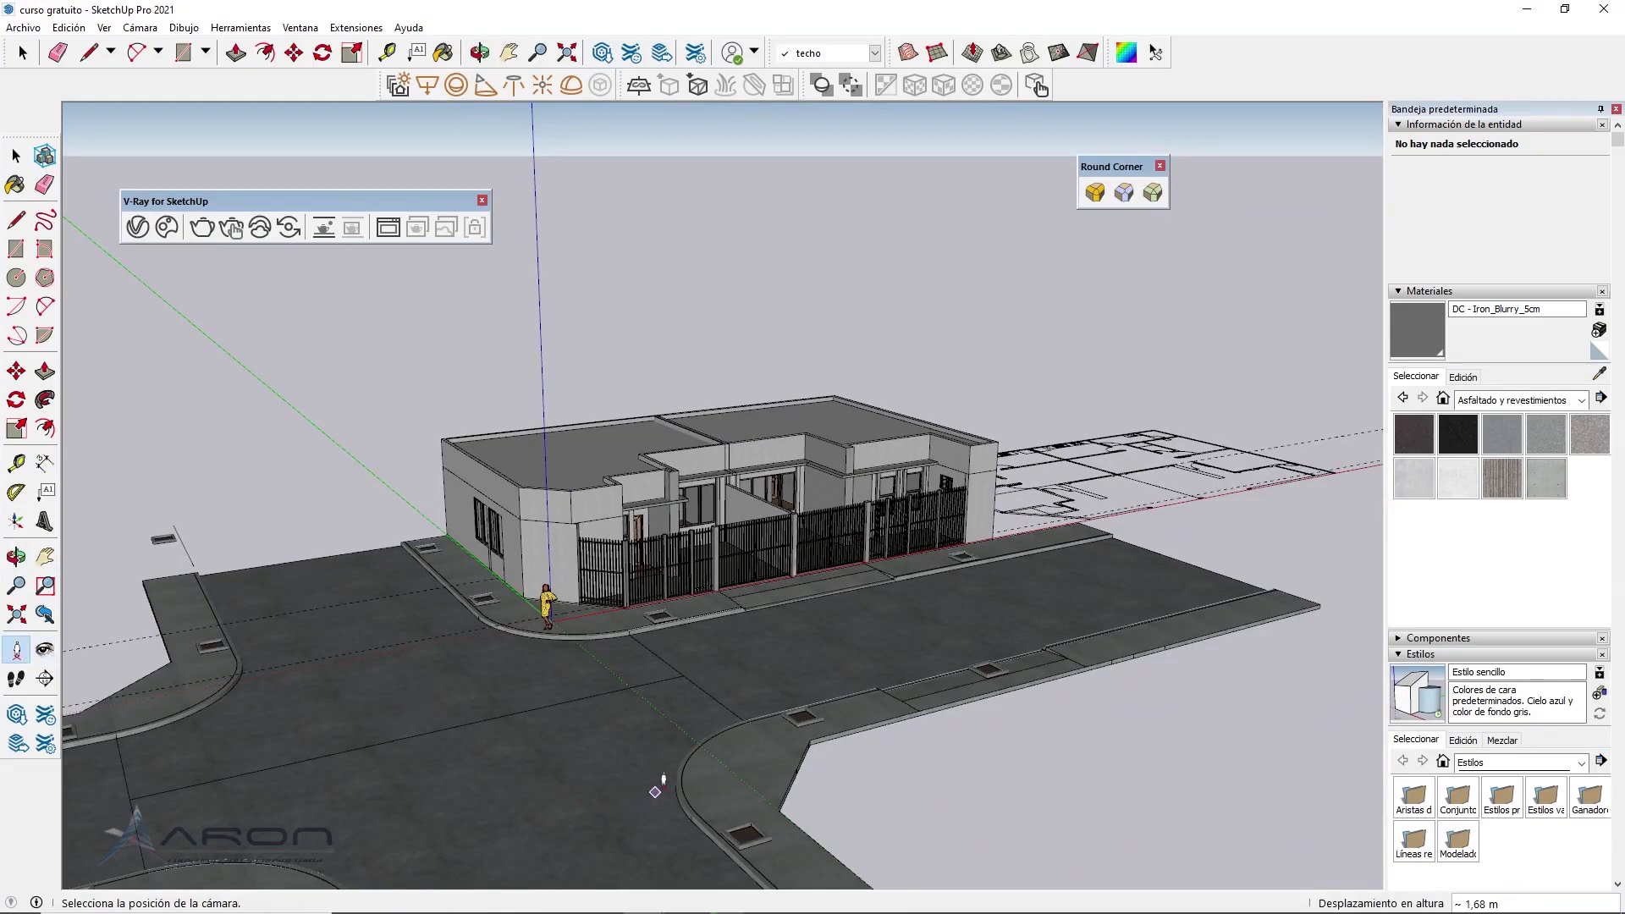
scroll(656, 789, up, 2)
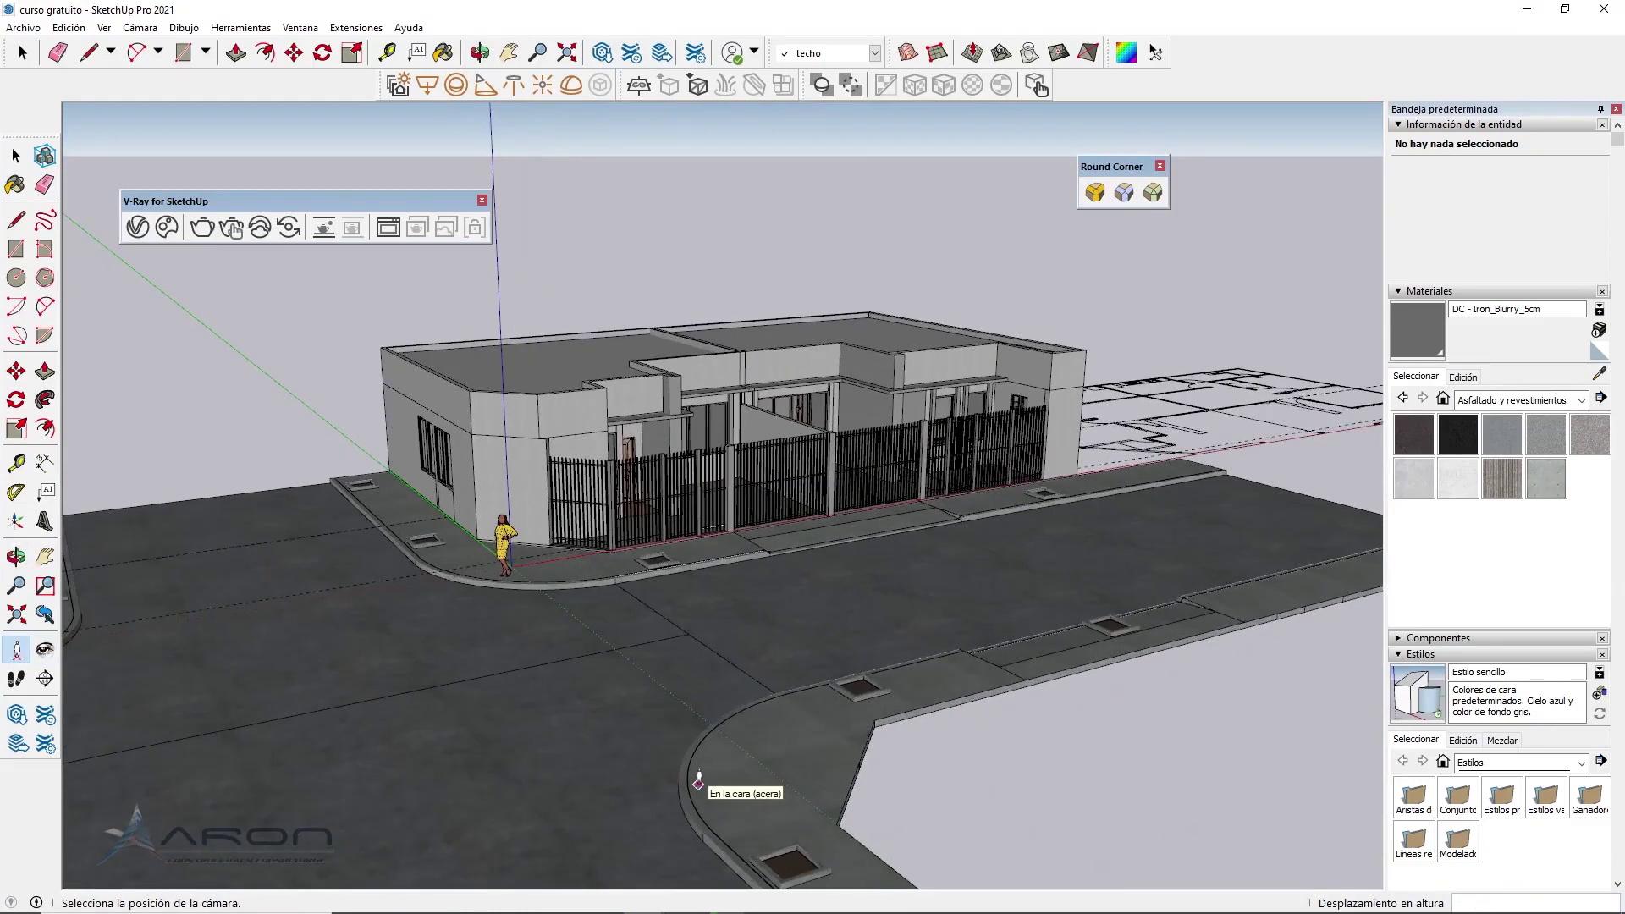
click(700, 782)
text(1,63)
key(Return)
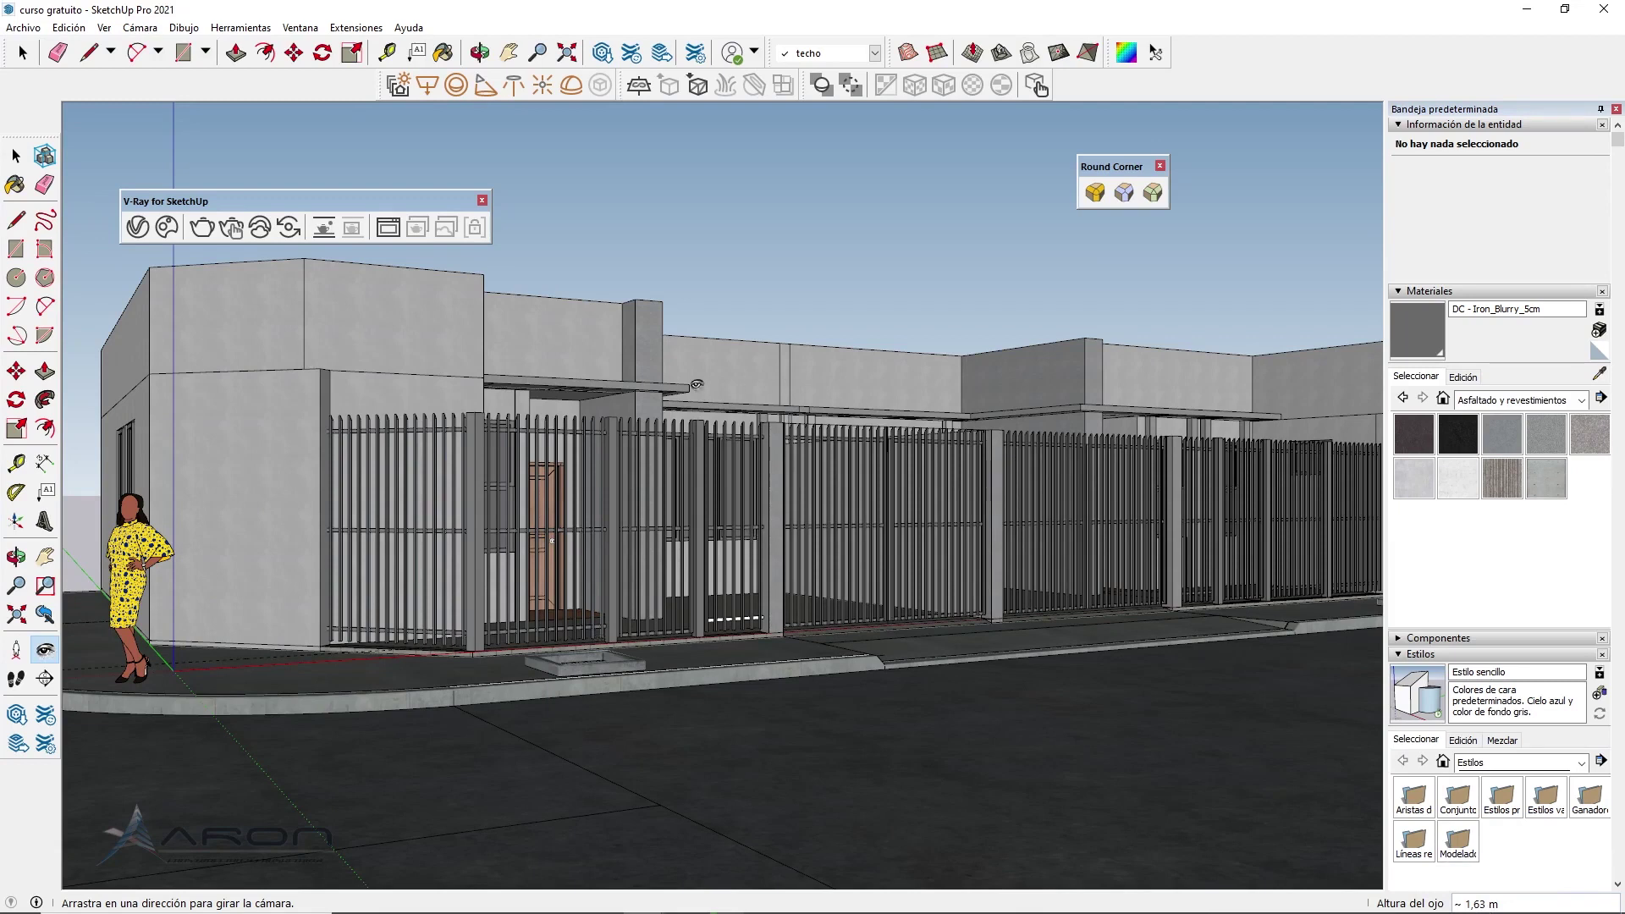
drag(717, 394, 752, 394)
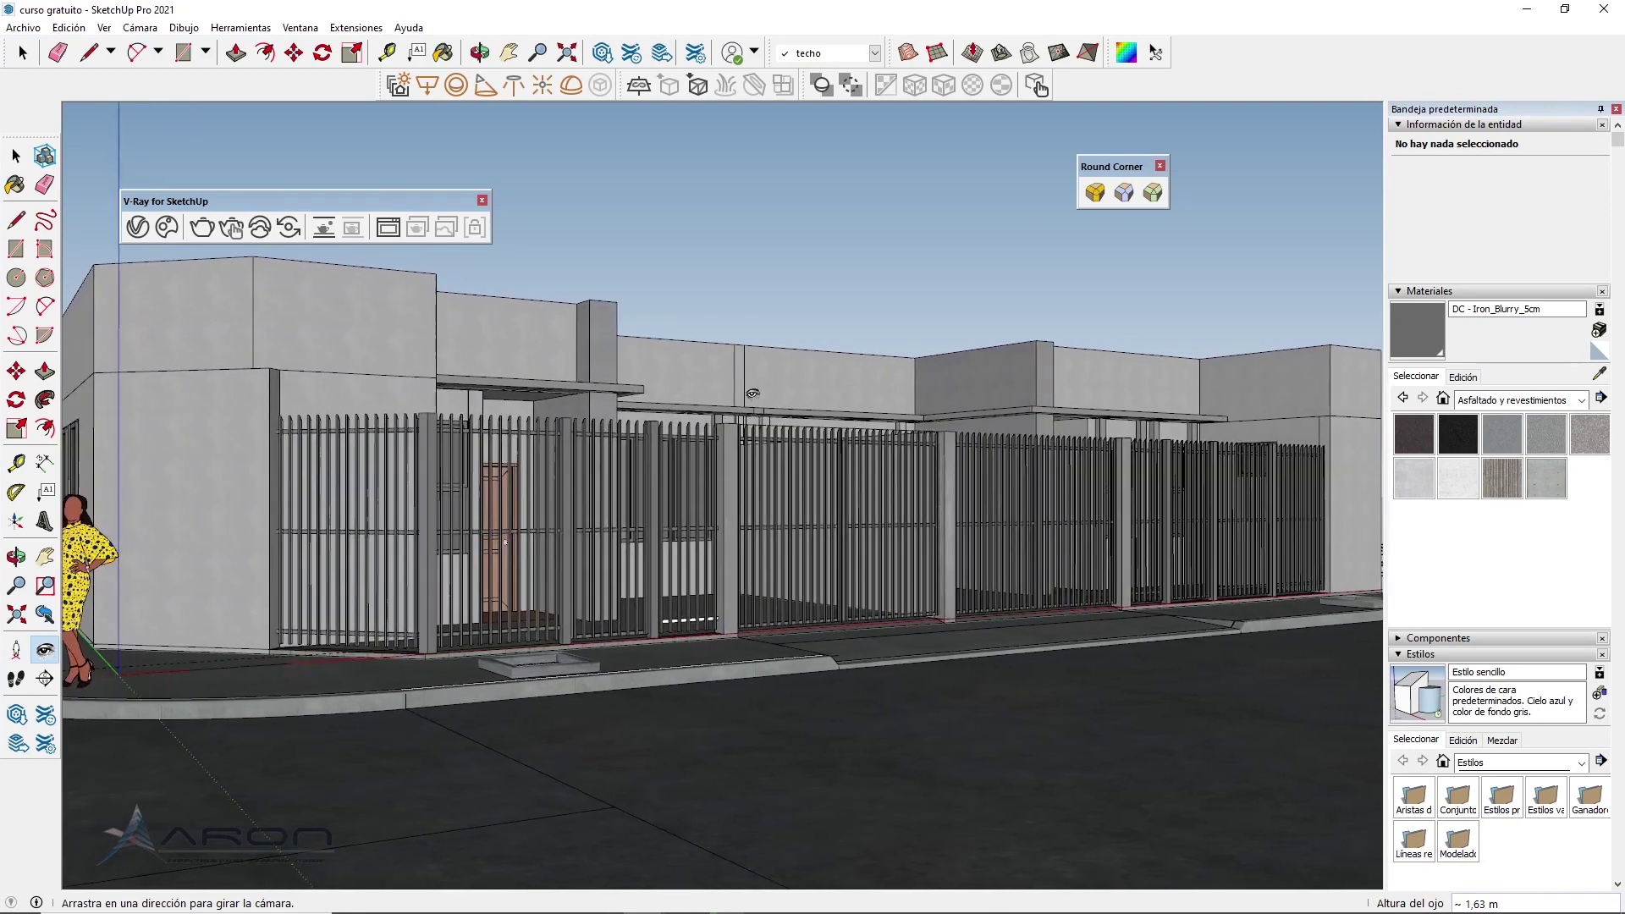
drag(752, 394, 749, 394)
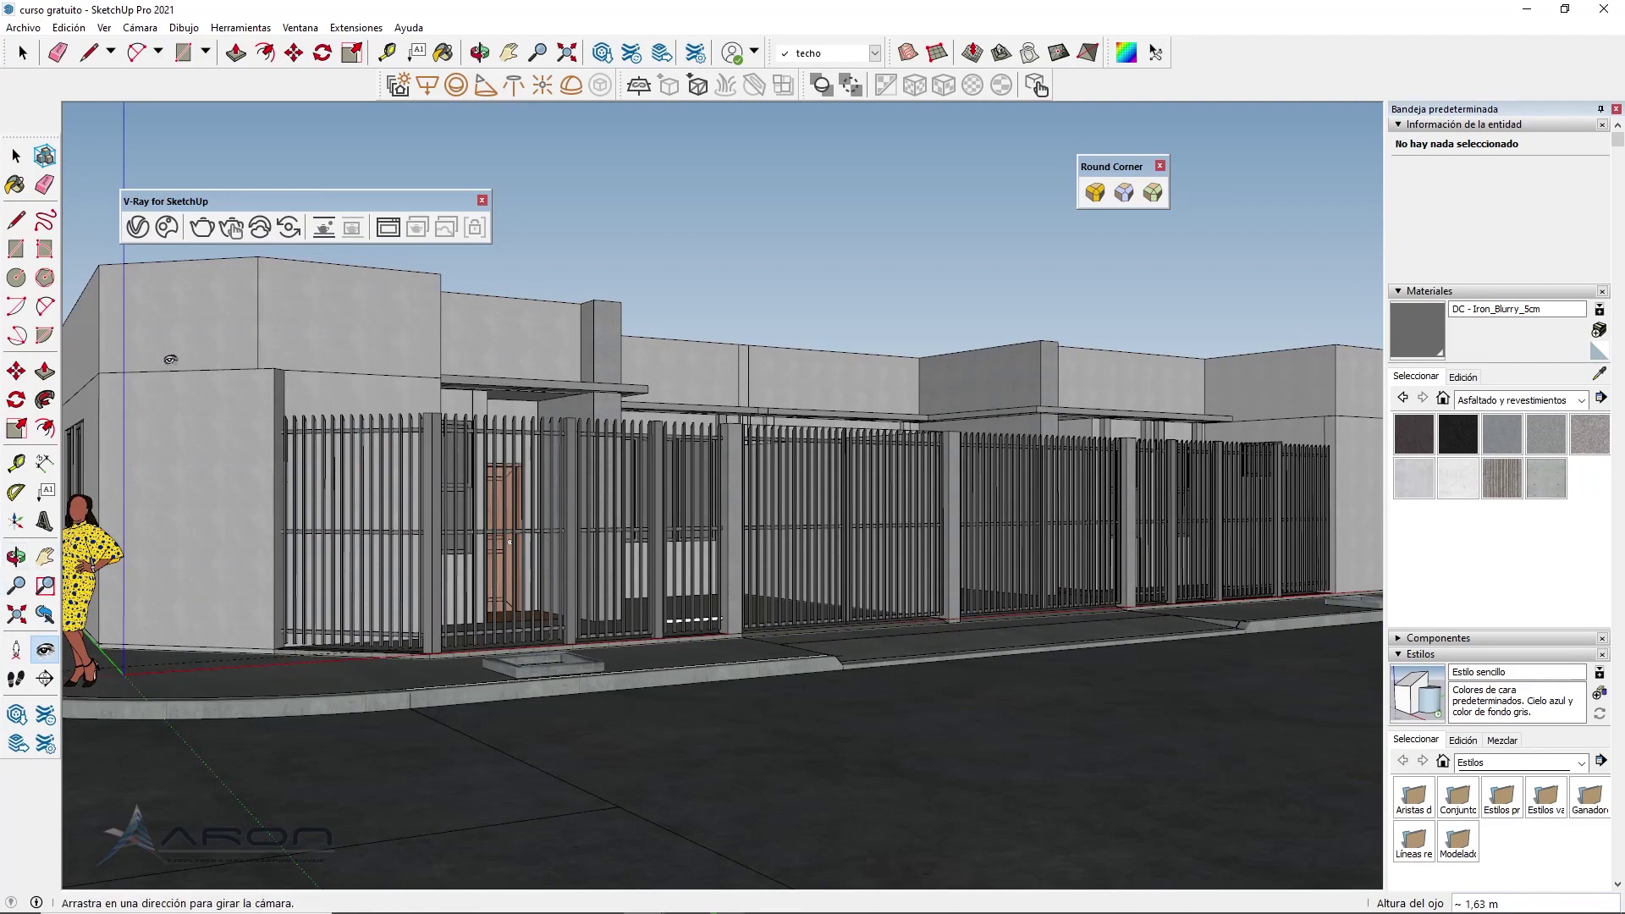
Delete the woman figure from the model
click(16, 155)
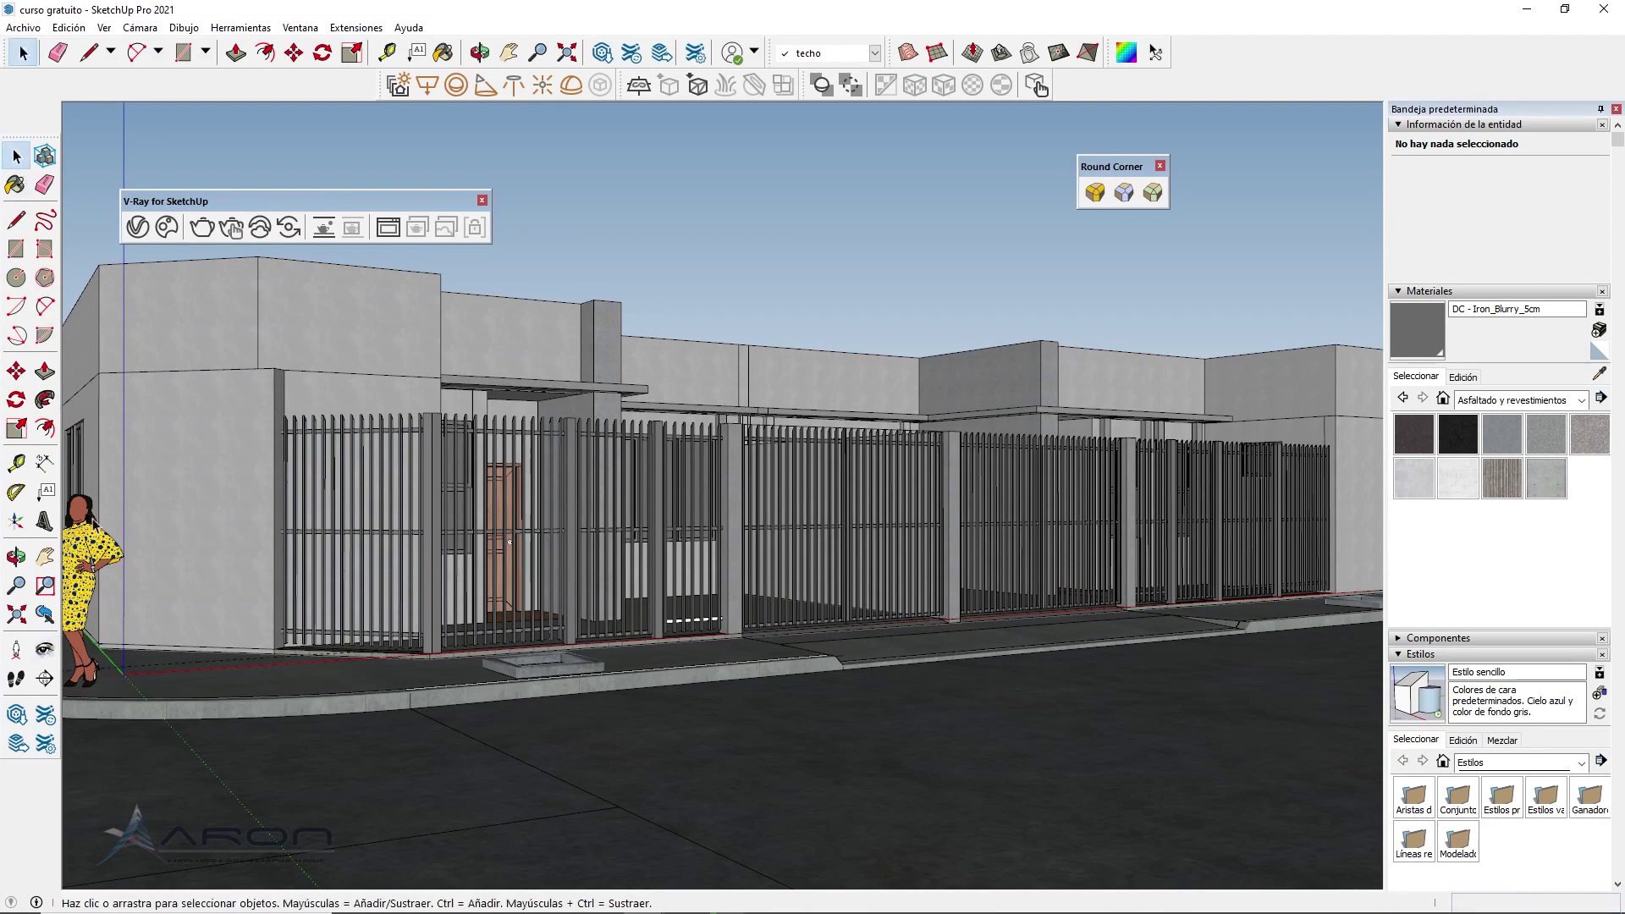
click(93, 521)
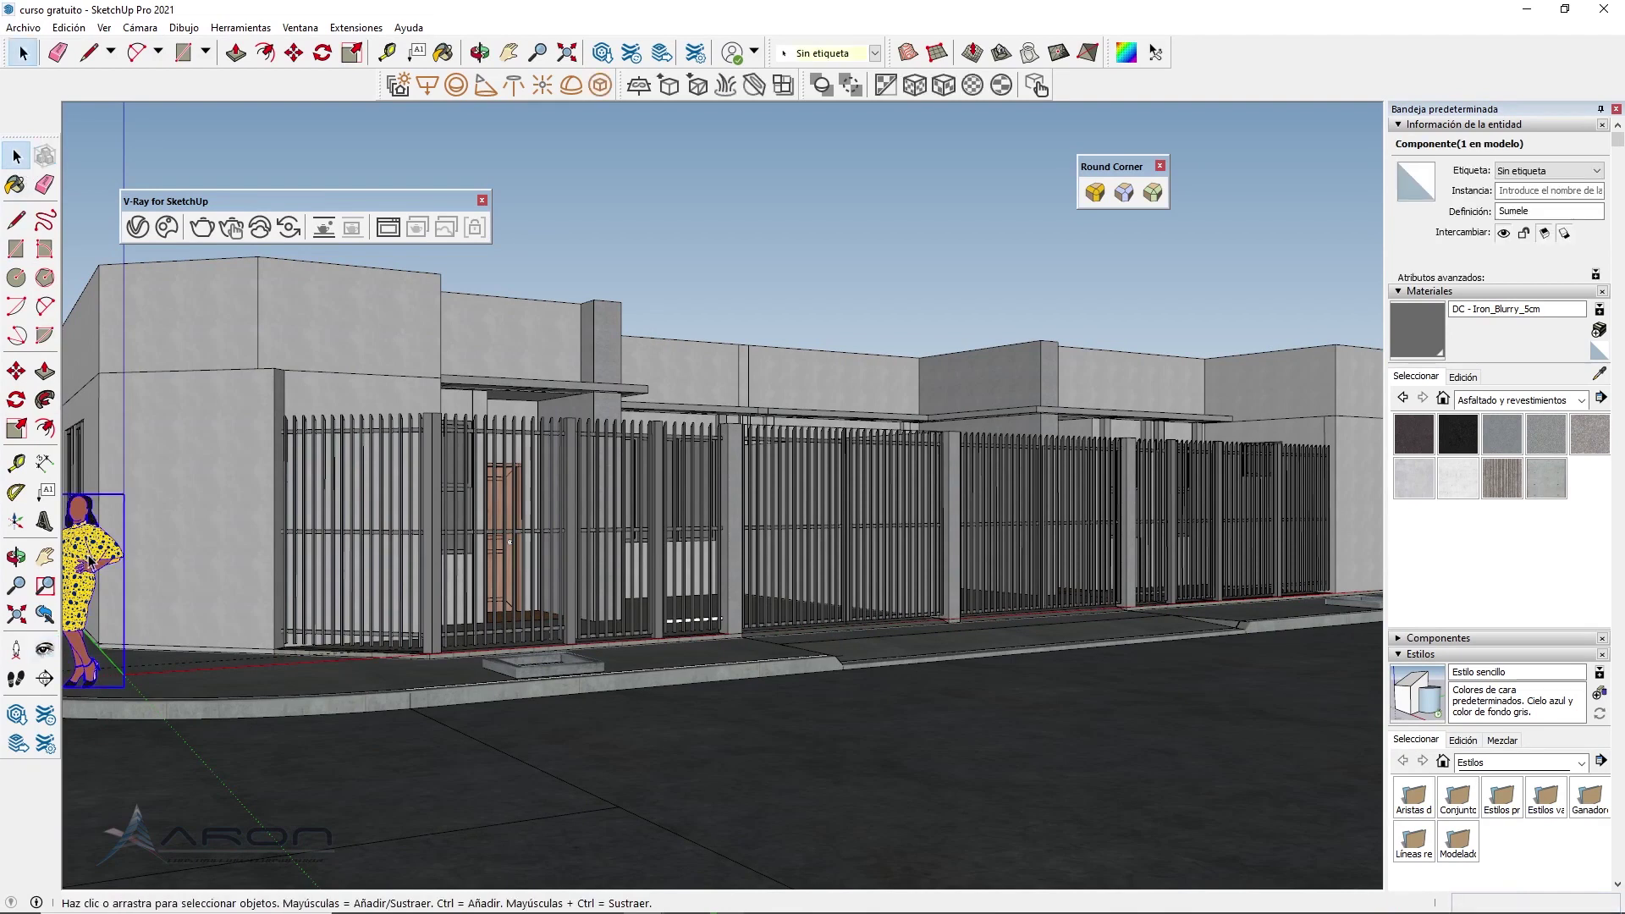
key(Delete)
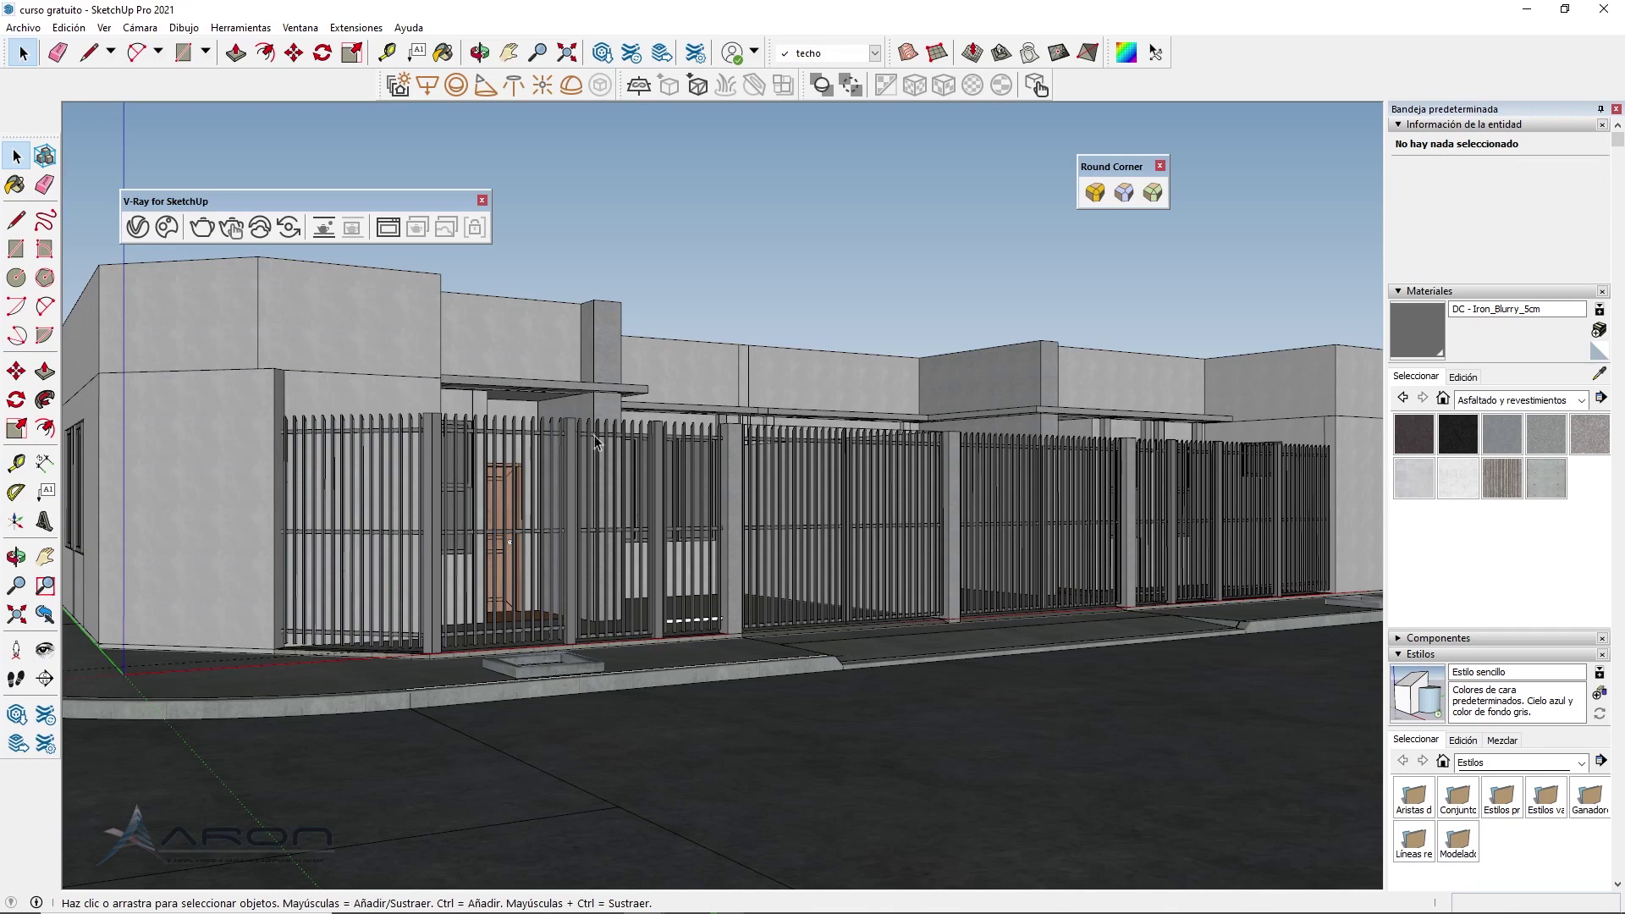
Switch the camera to two-point perspective
click(140, 28)
click(182, 146)
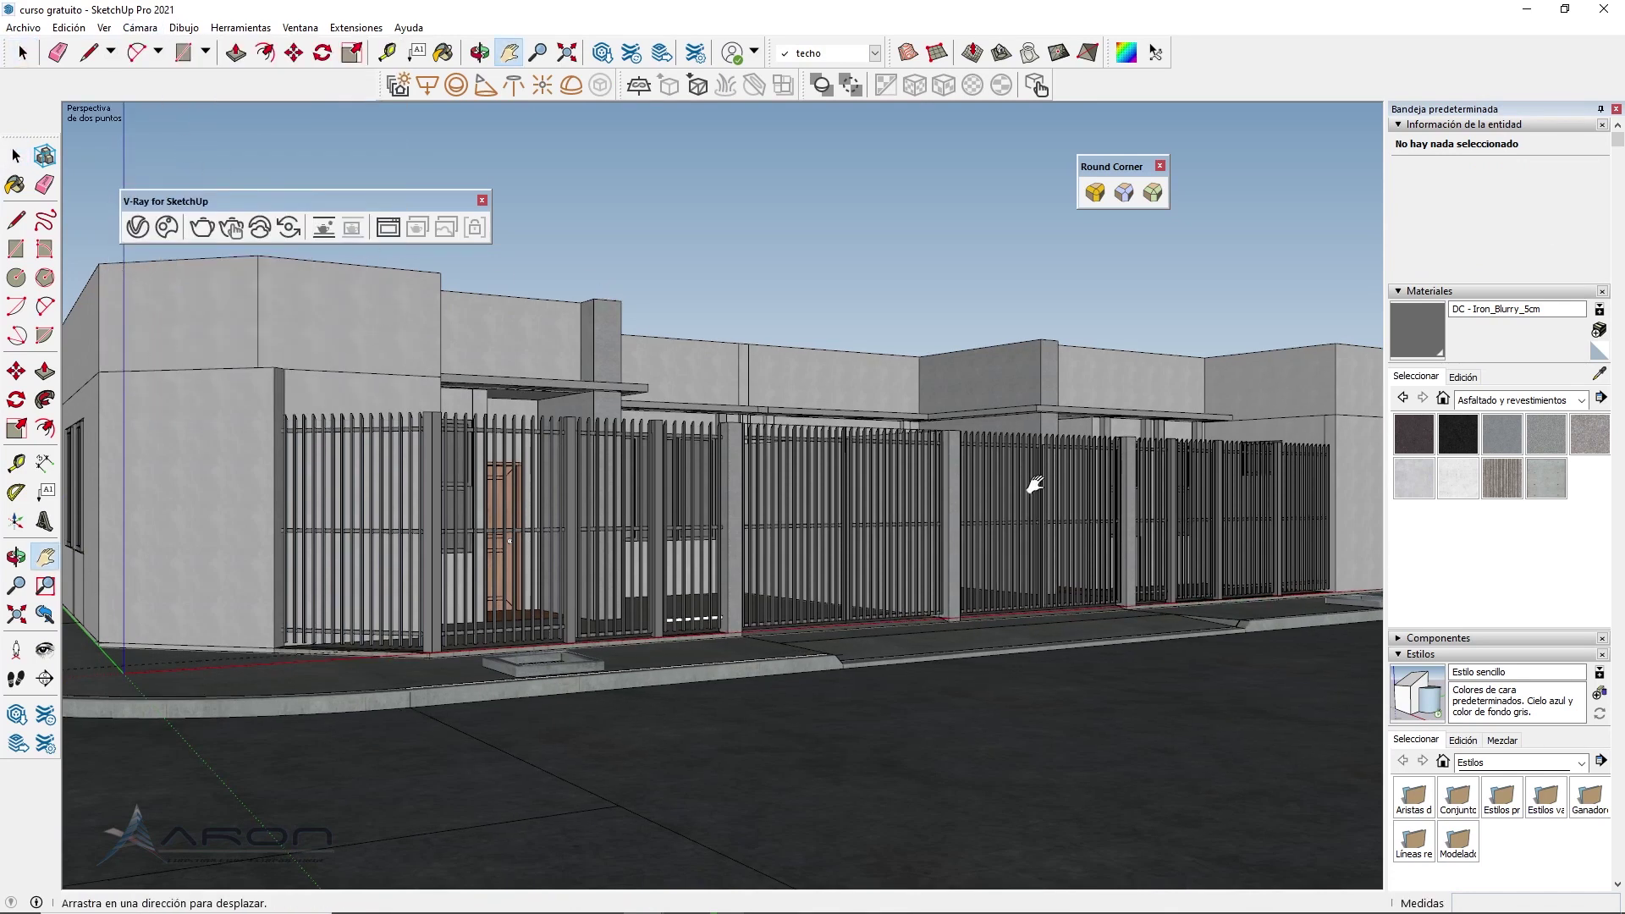
scroll(1499, 533, down, 5)
scroll(1498, 533, down, 2)
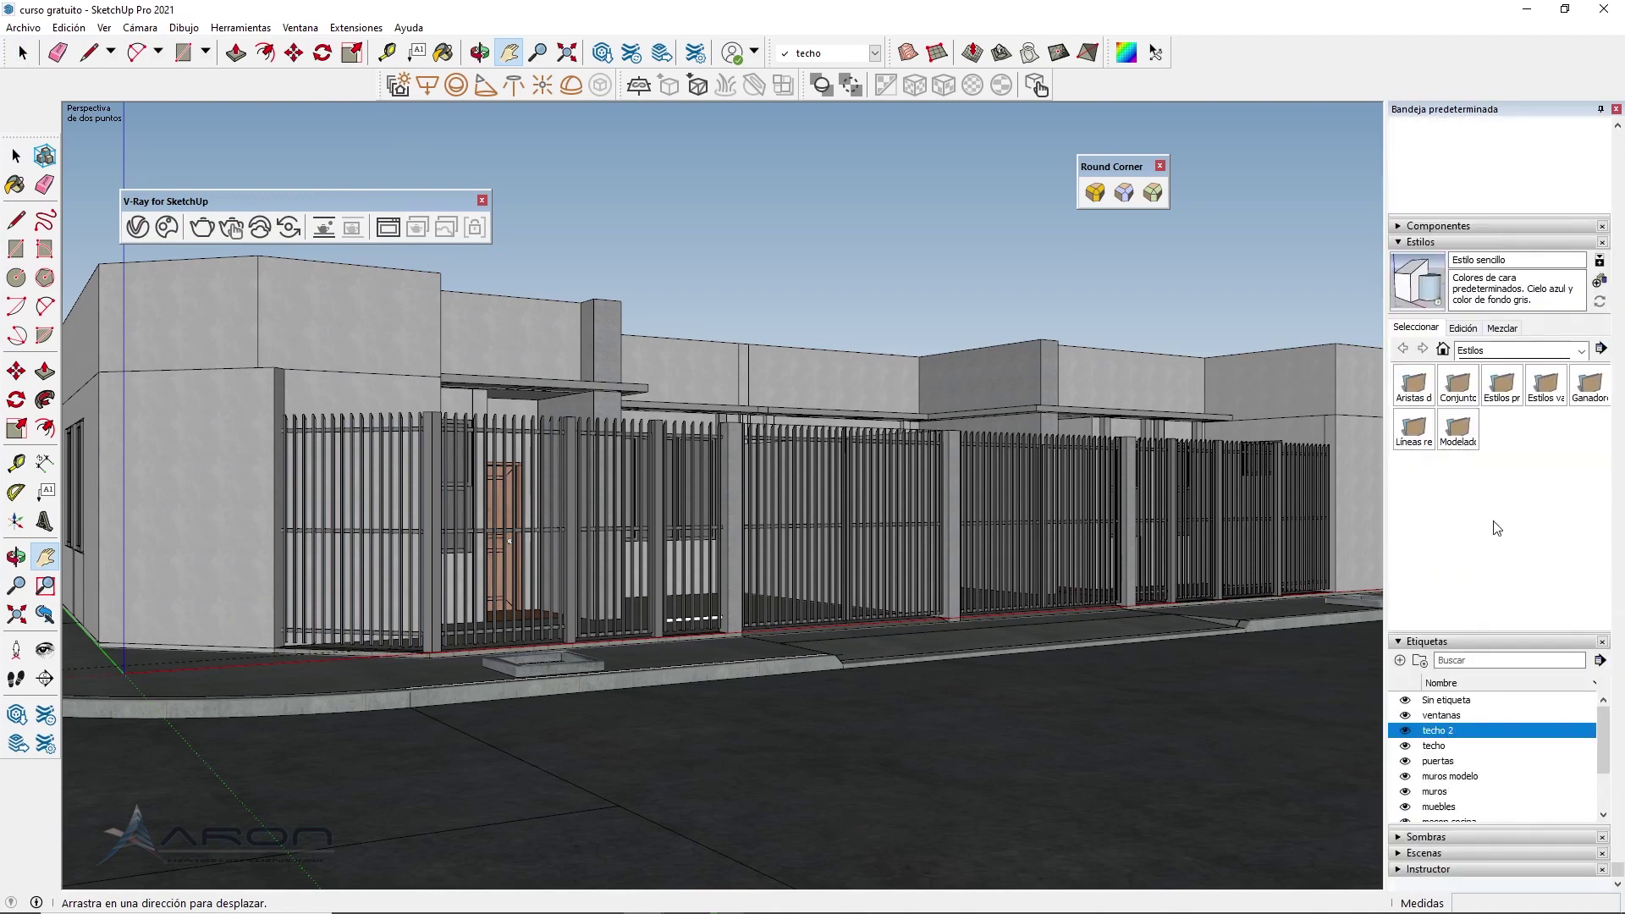
Save the current view as the new scene Escena1
click(1397, 855)
scroll(1496, 711, down, 3)
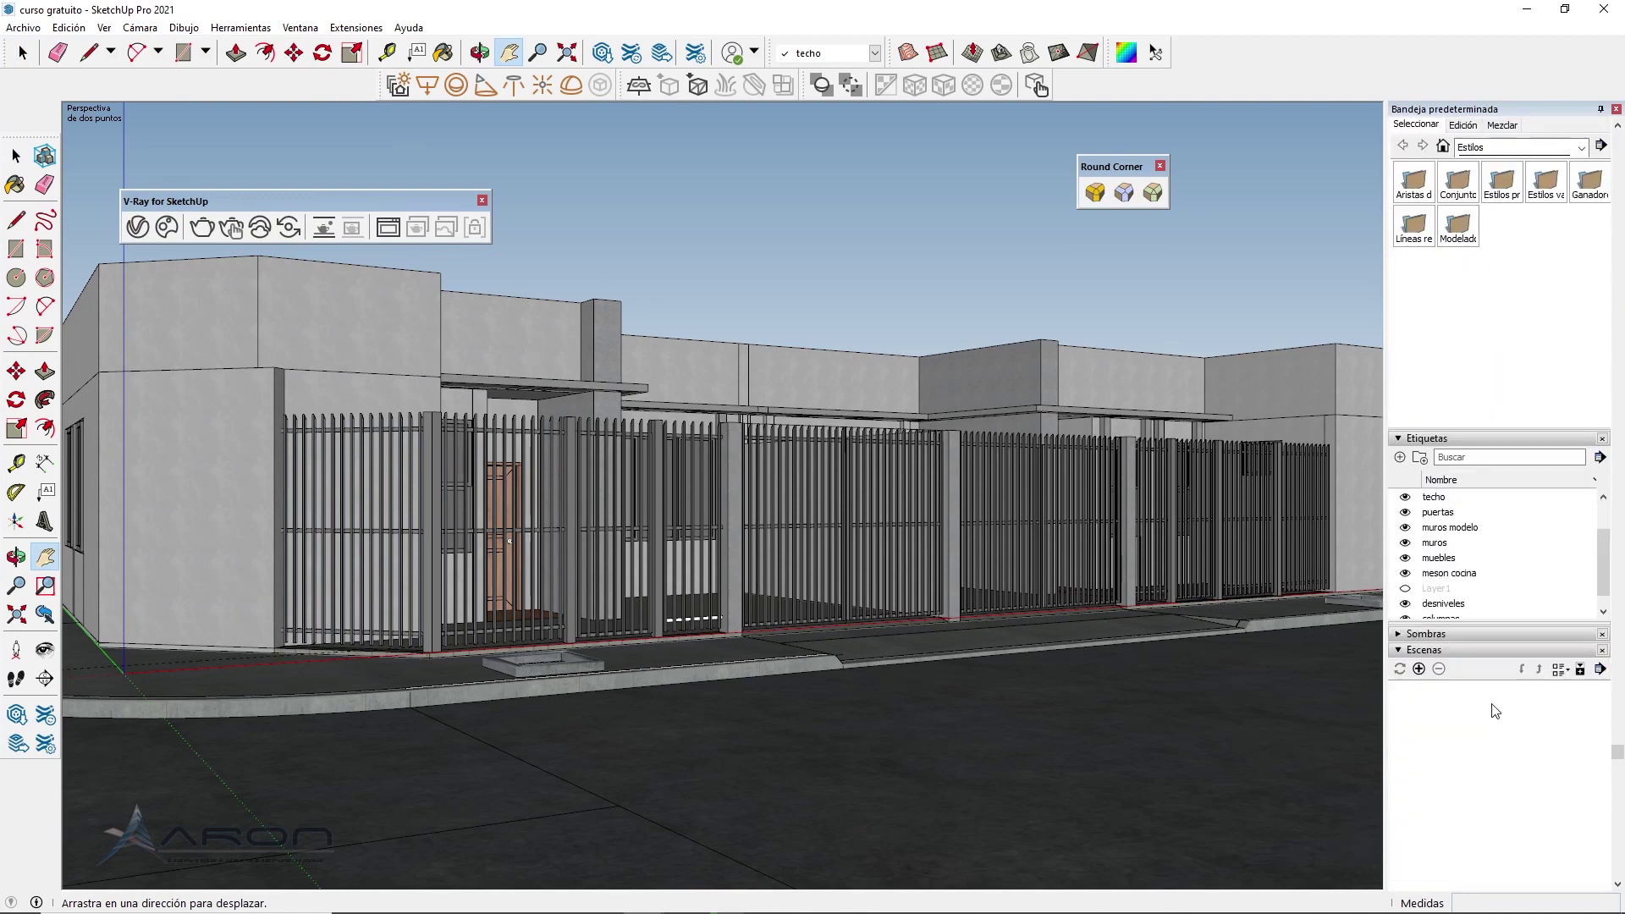
click(1420, 669)
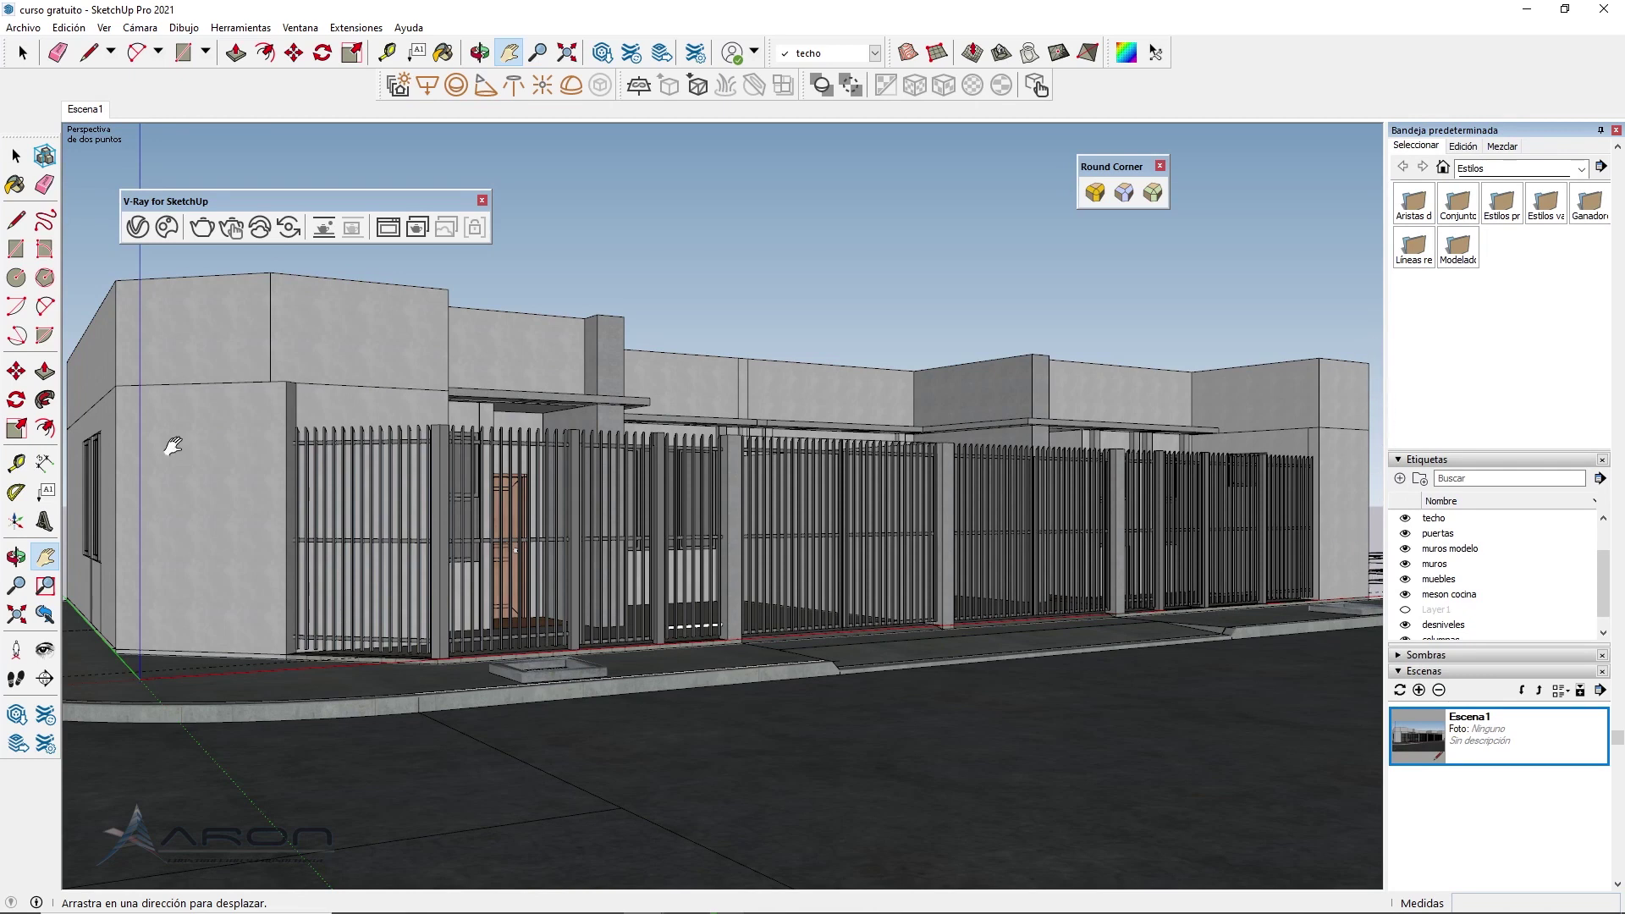
click(138, 233)
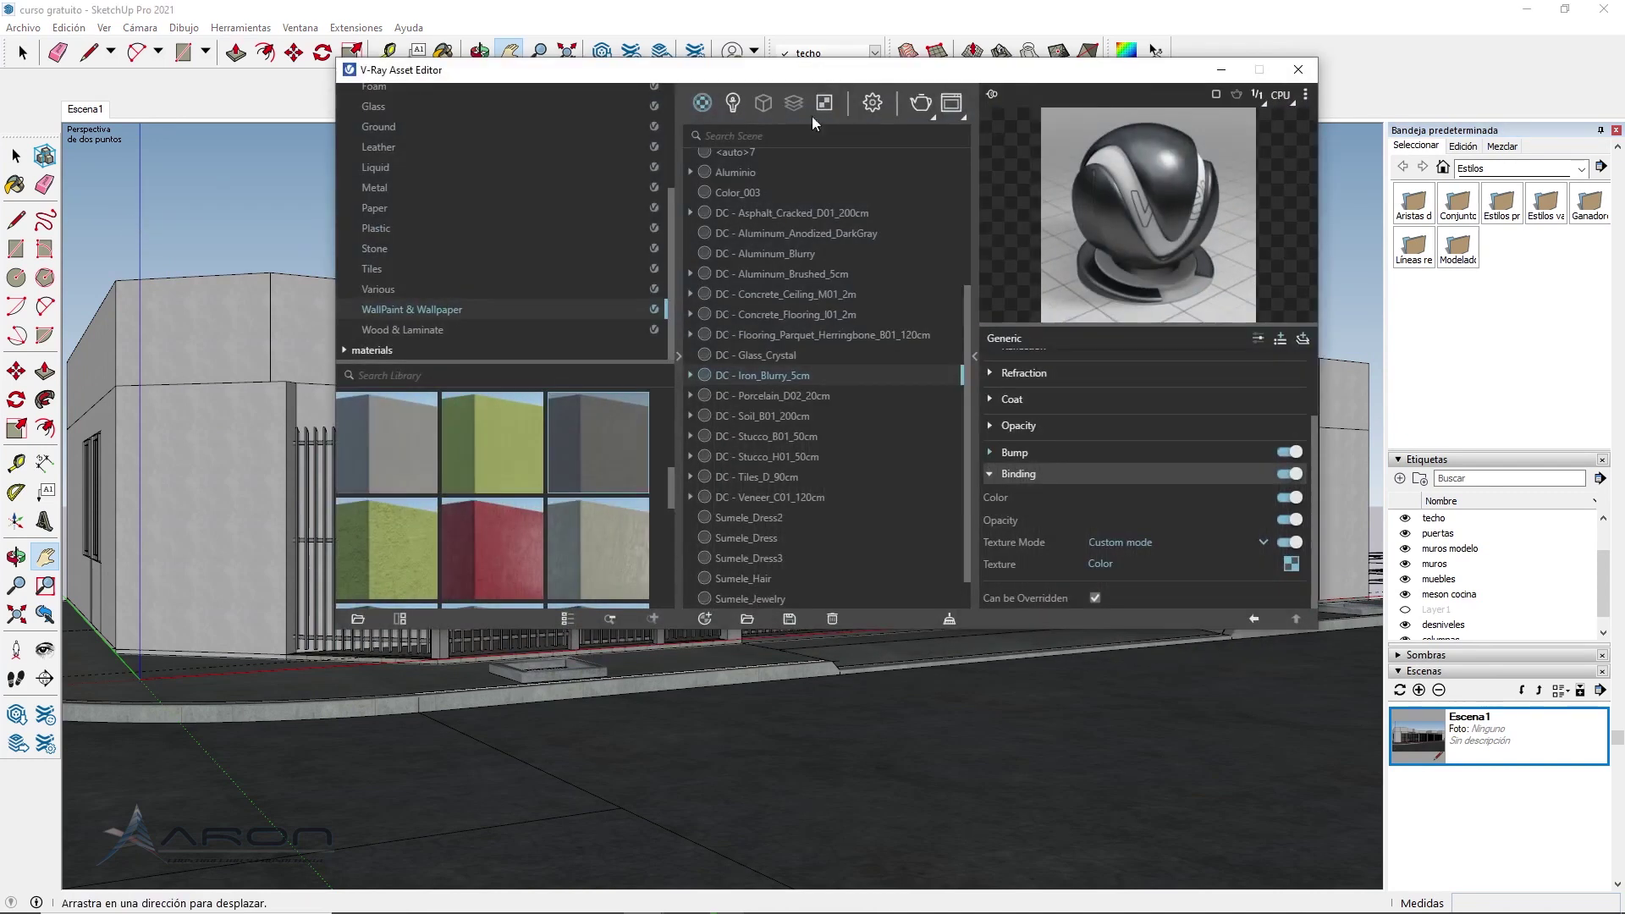
Show the V-Ray render settings and turn progressive rendering off for bucket rendering
drag(804, 80, 807, 230)
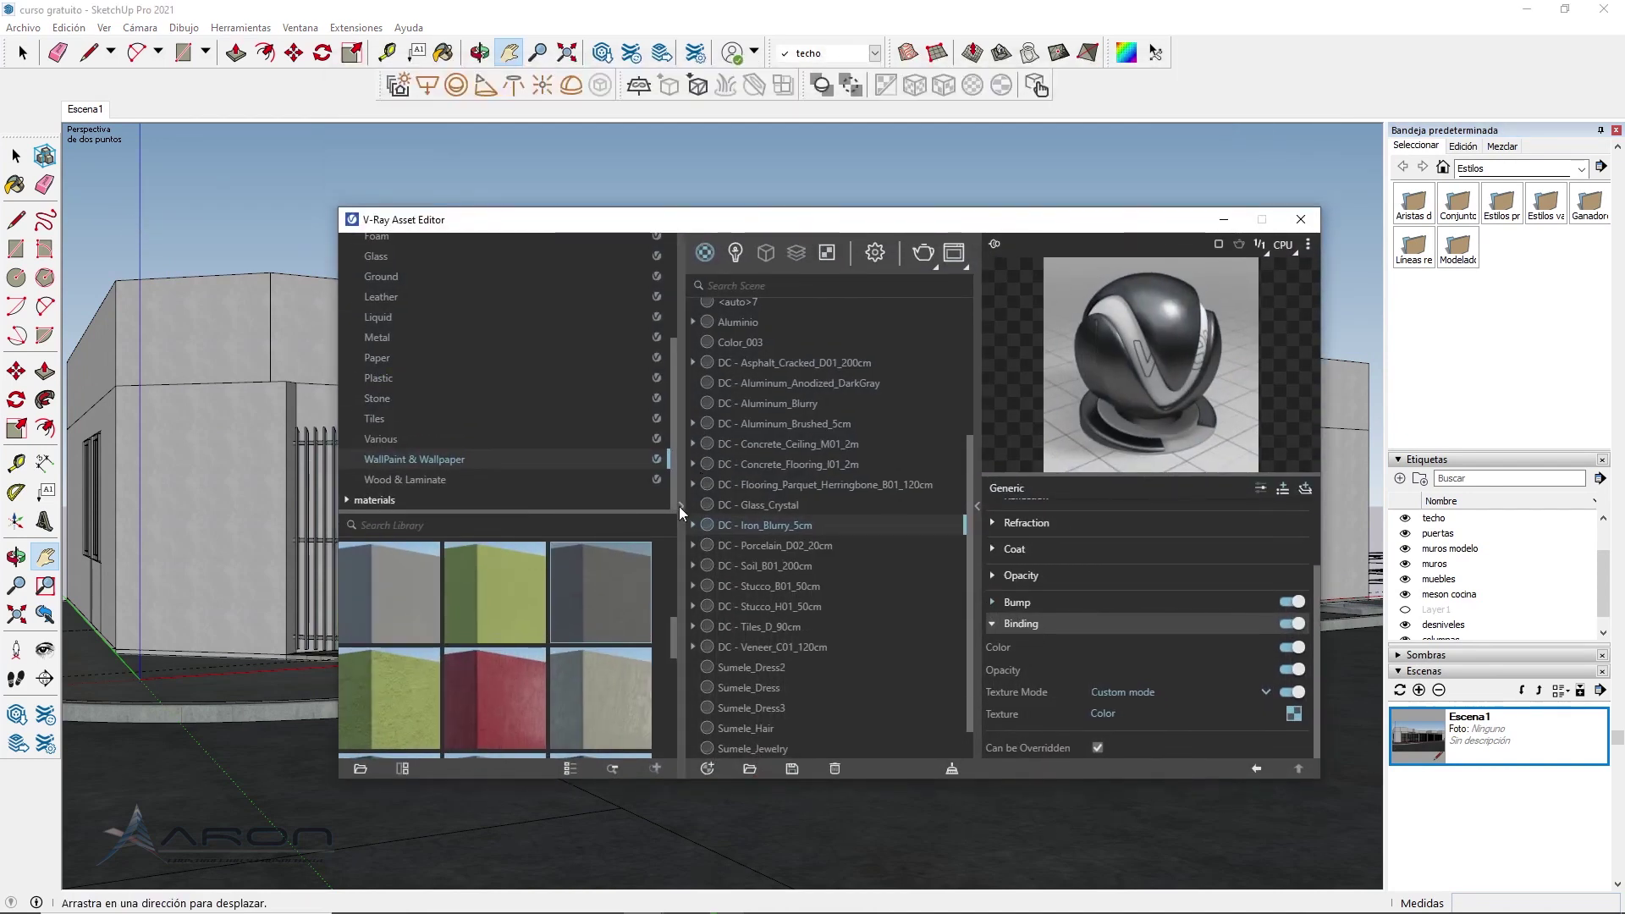
click(680, 505)
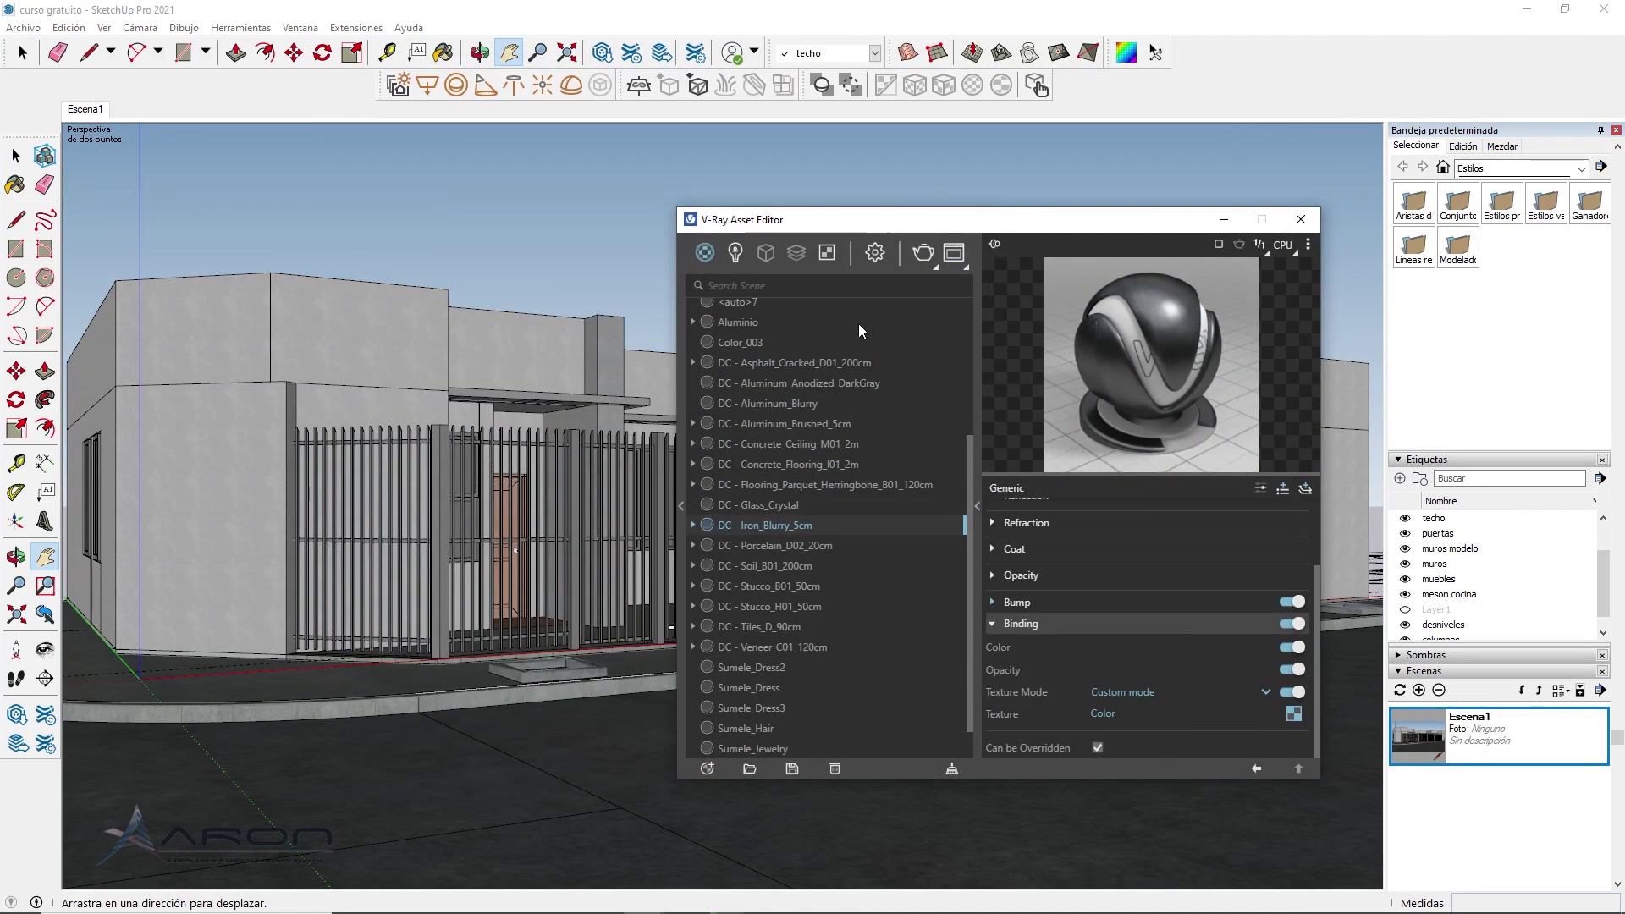
click(876, 253)
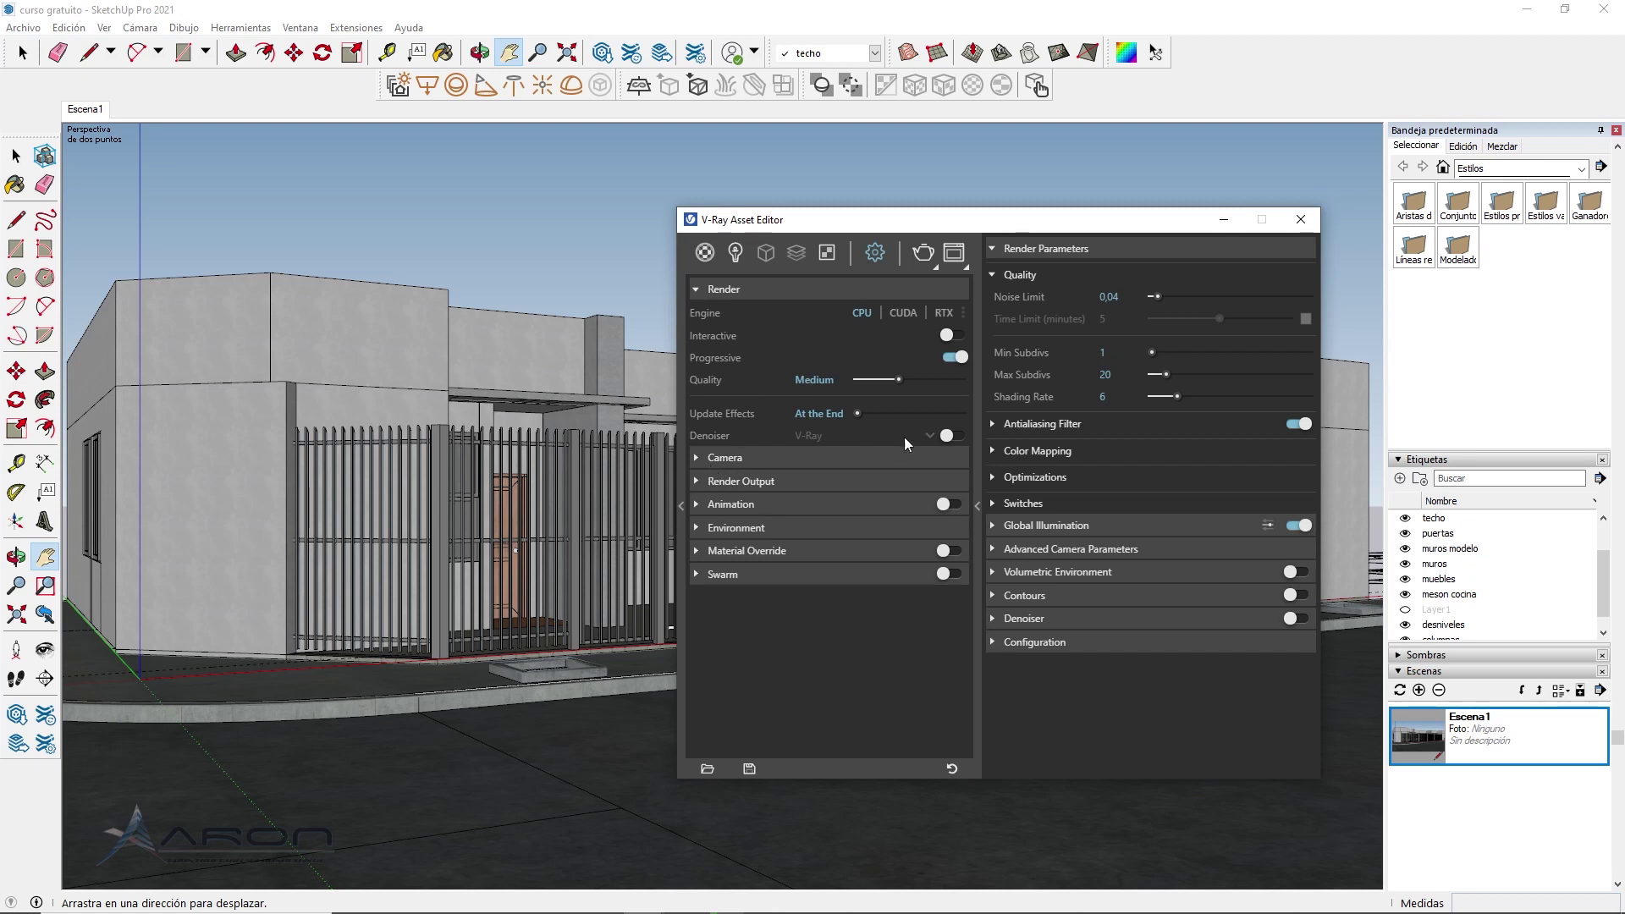
click(957, 356)
Set V-Ray's primary global illumination rays to Irradiance map
click(996, 526)
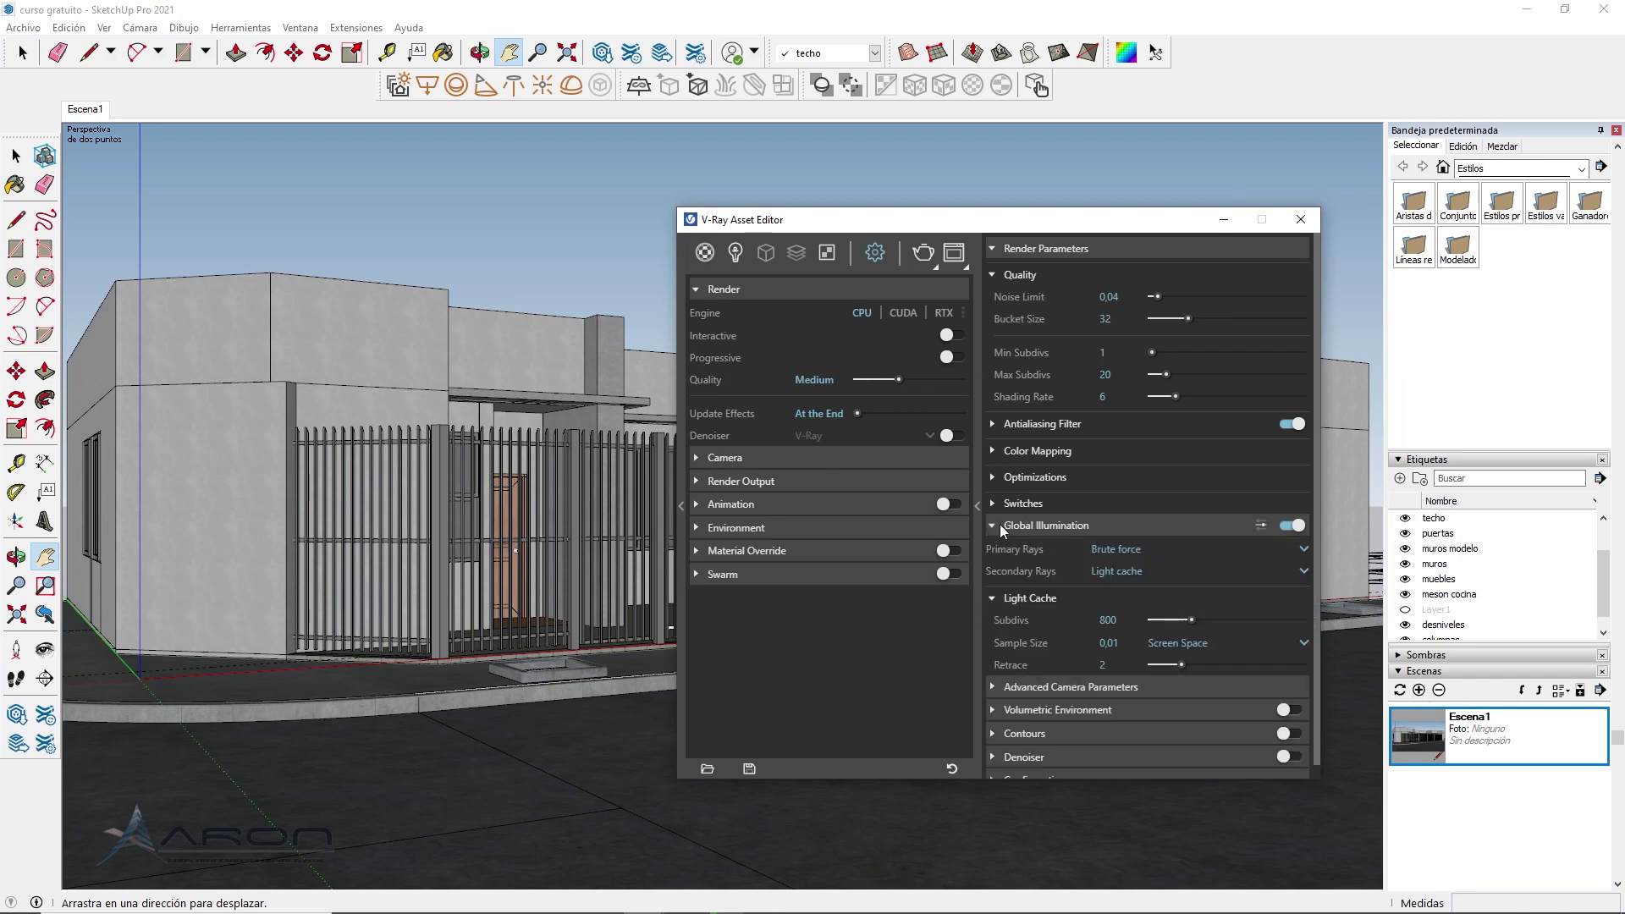
click(1129, 550)
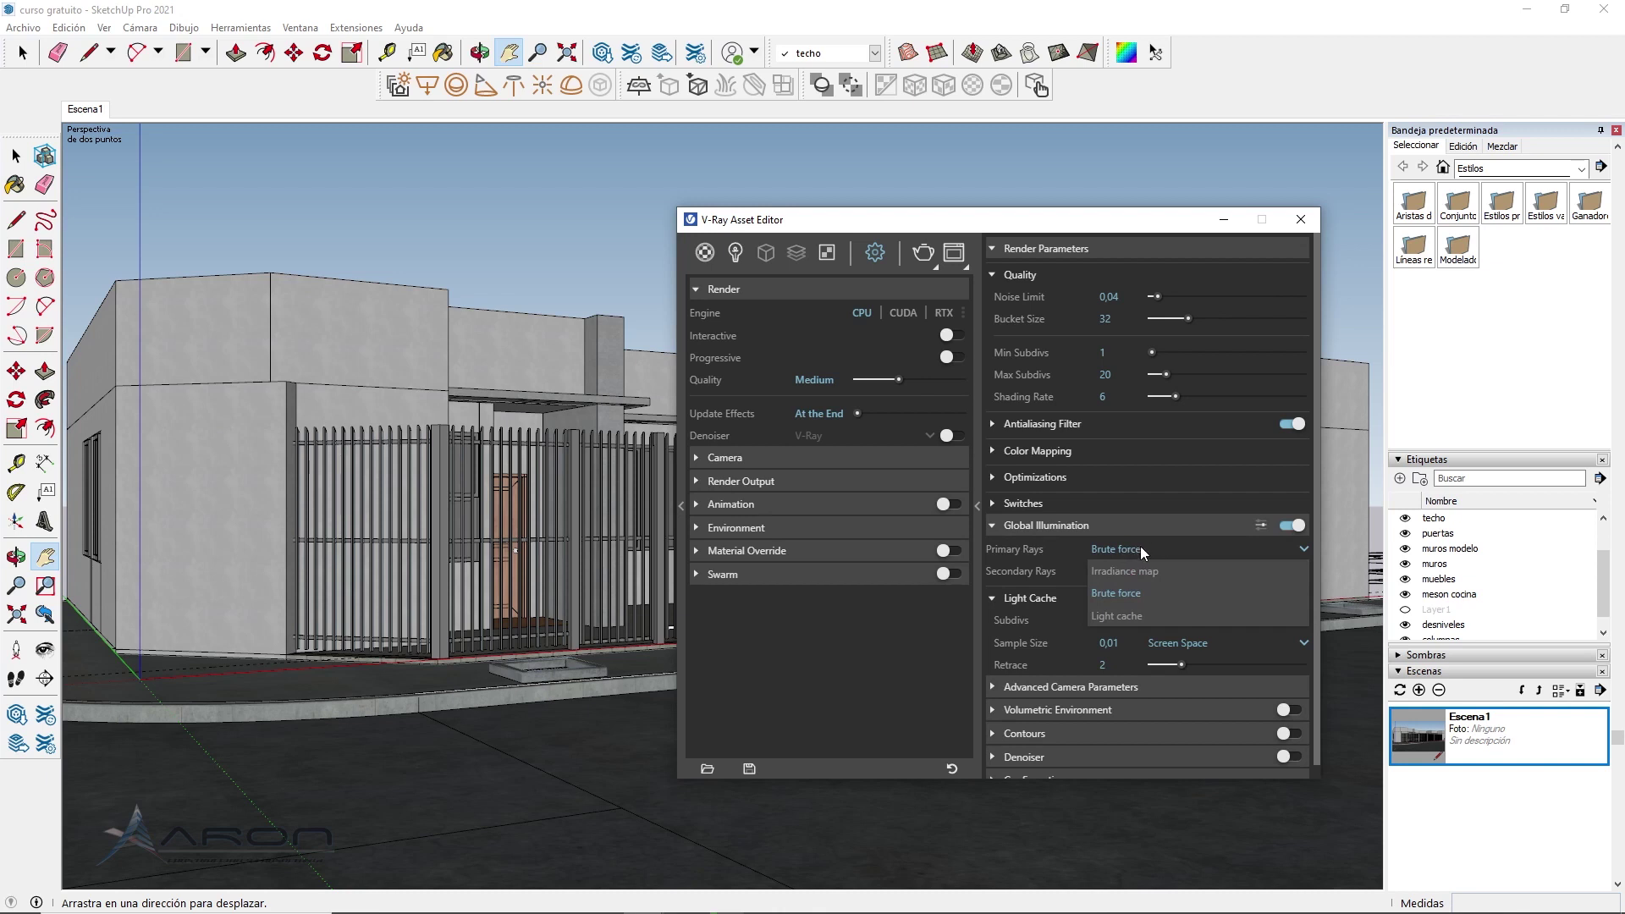
click(1109, 571)
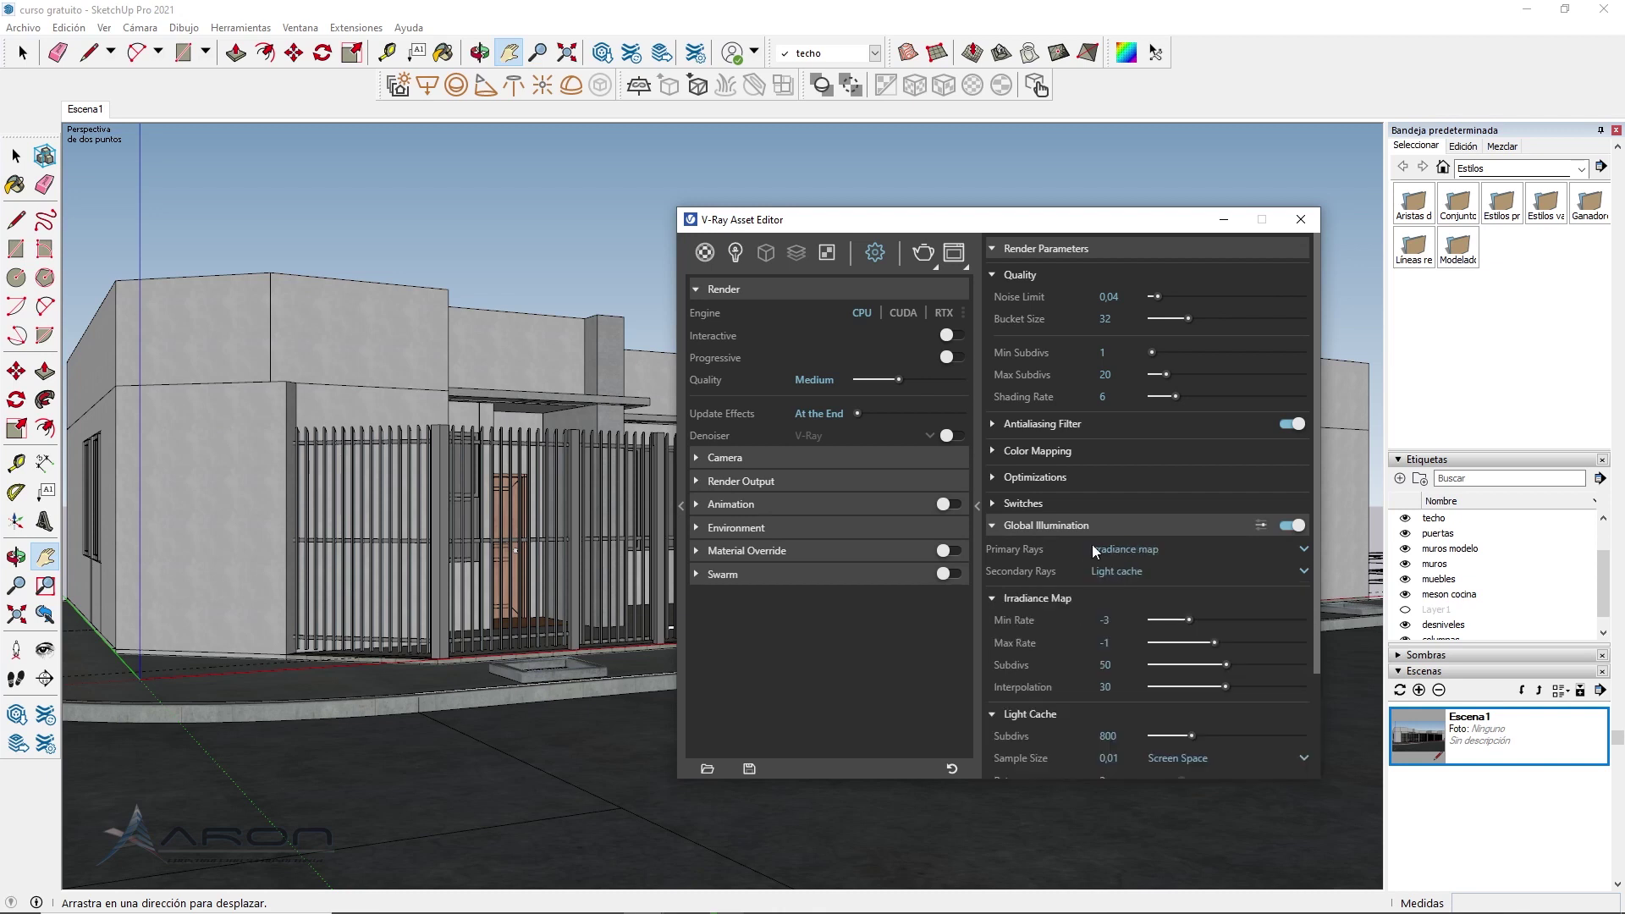
scroll(1093, 549, down, 3)
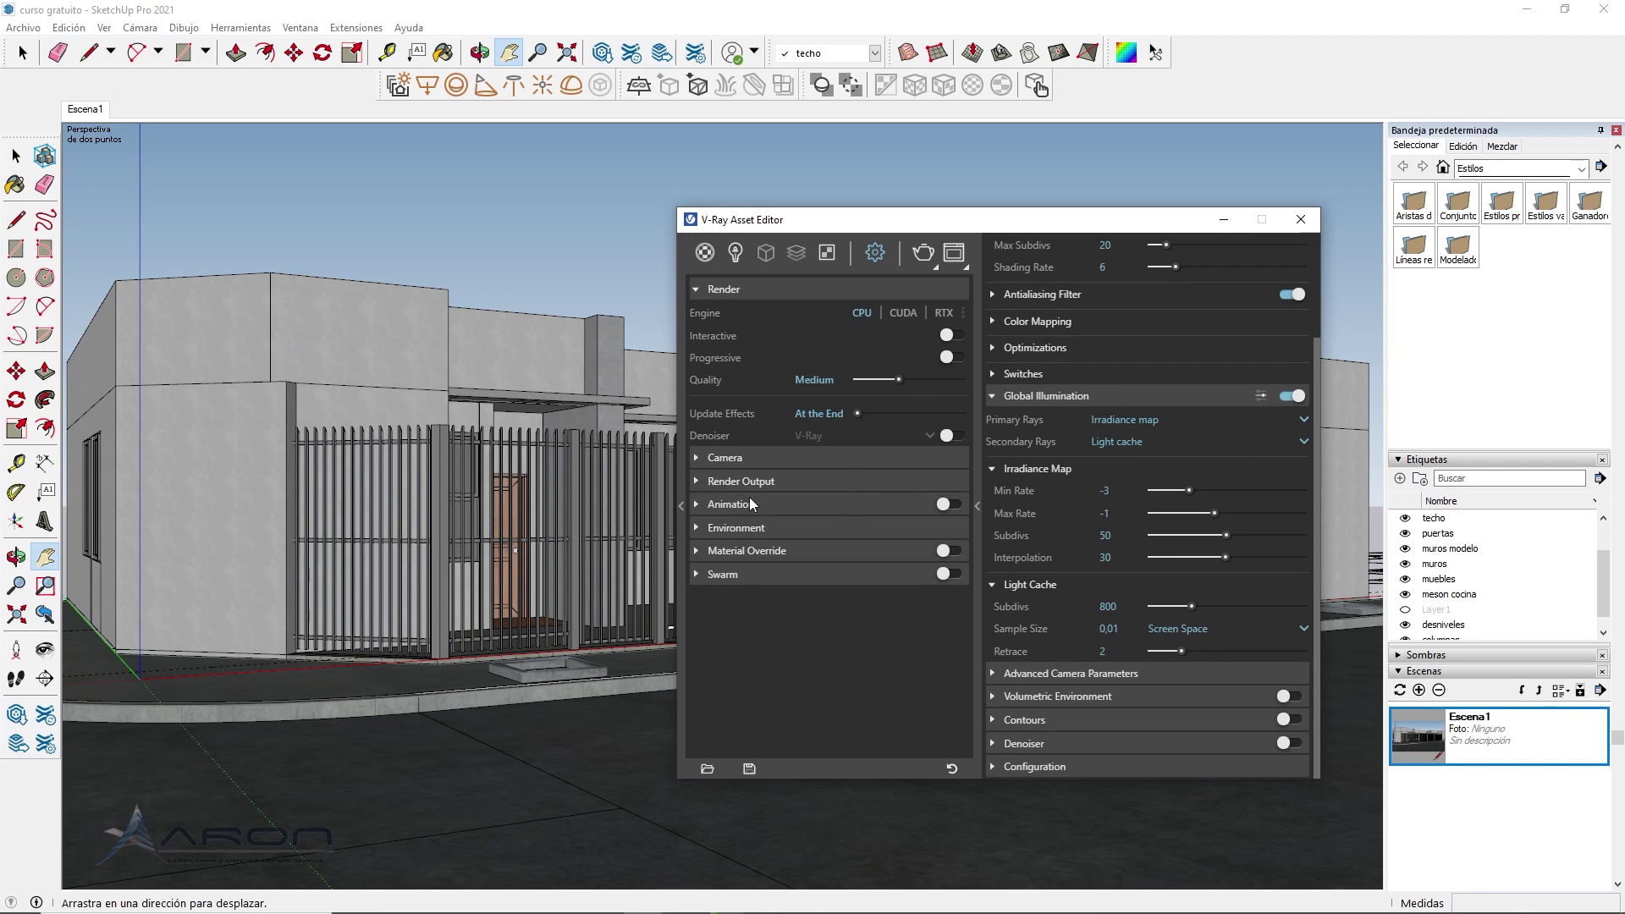
Turn on Safe Frame under Render Output for the 800×450 image
click(697, 484)
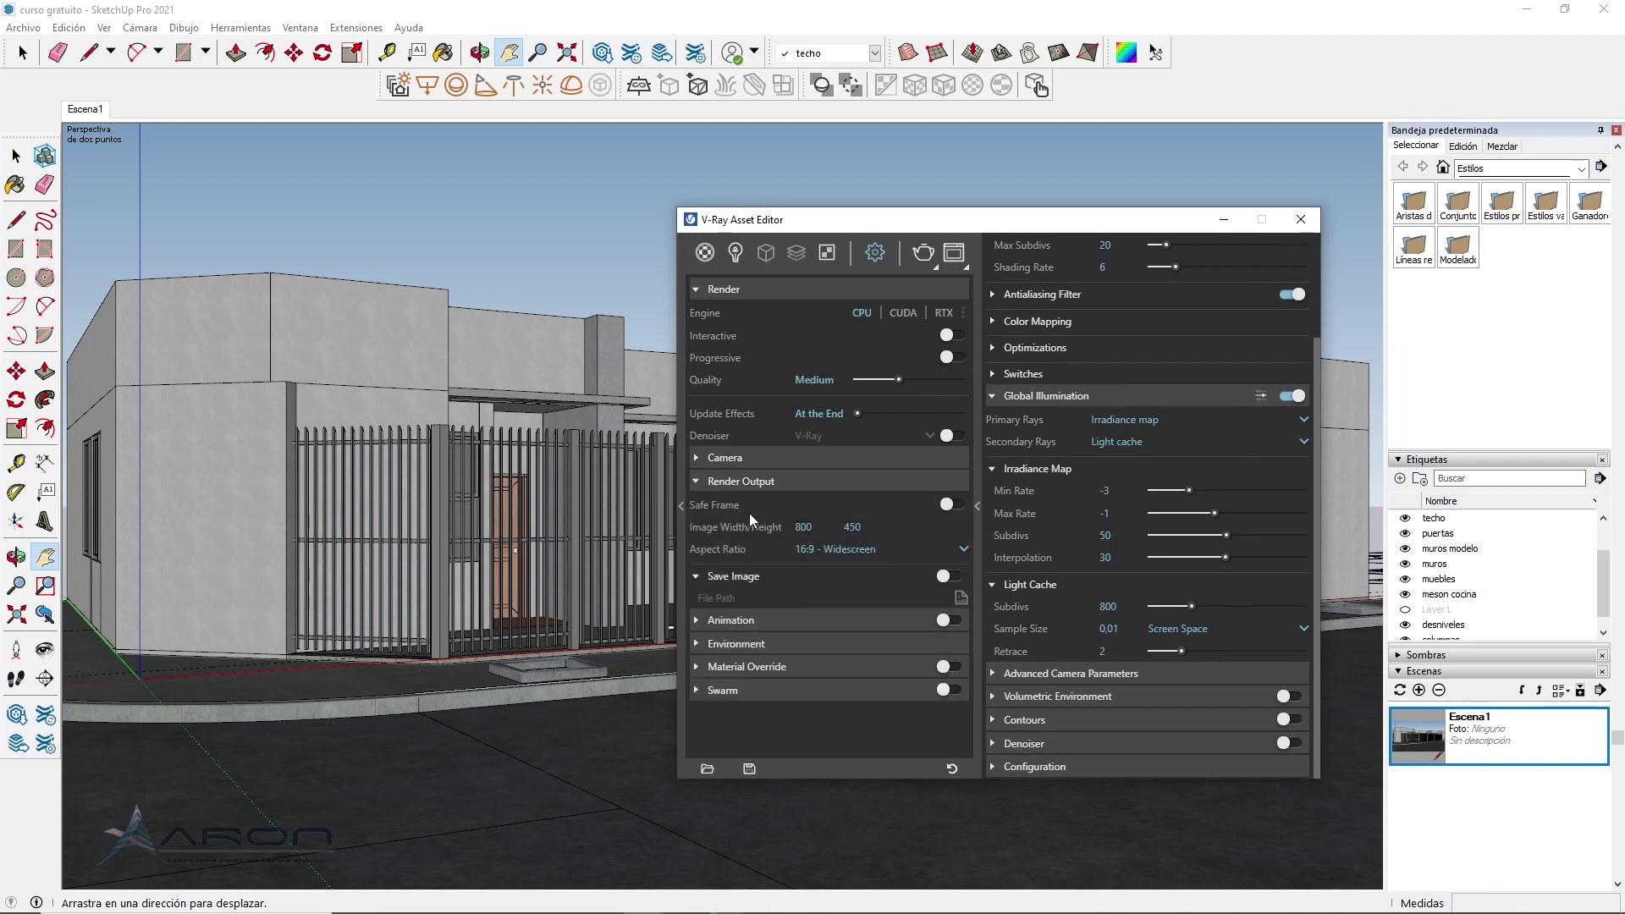
click(954, 505)
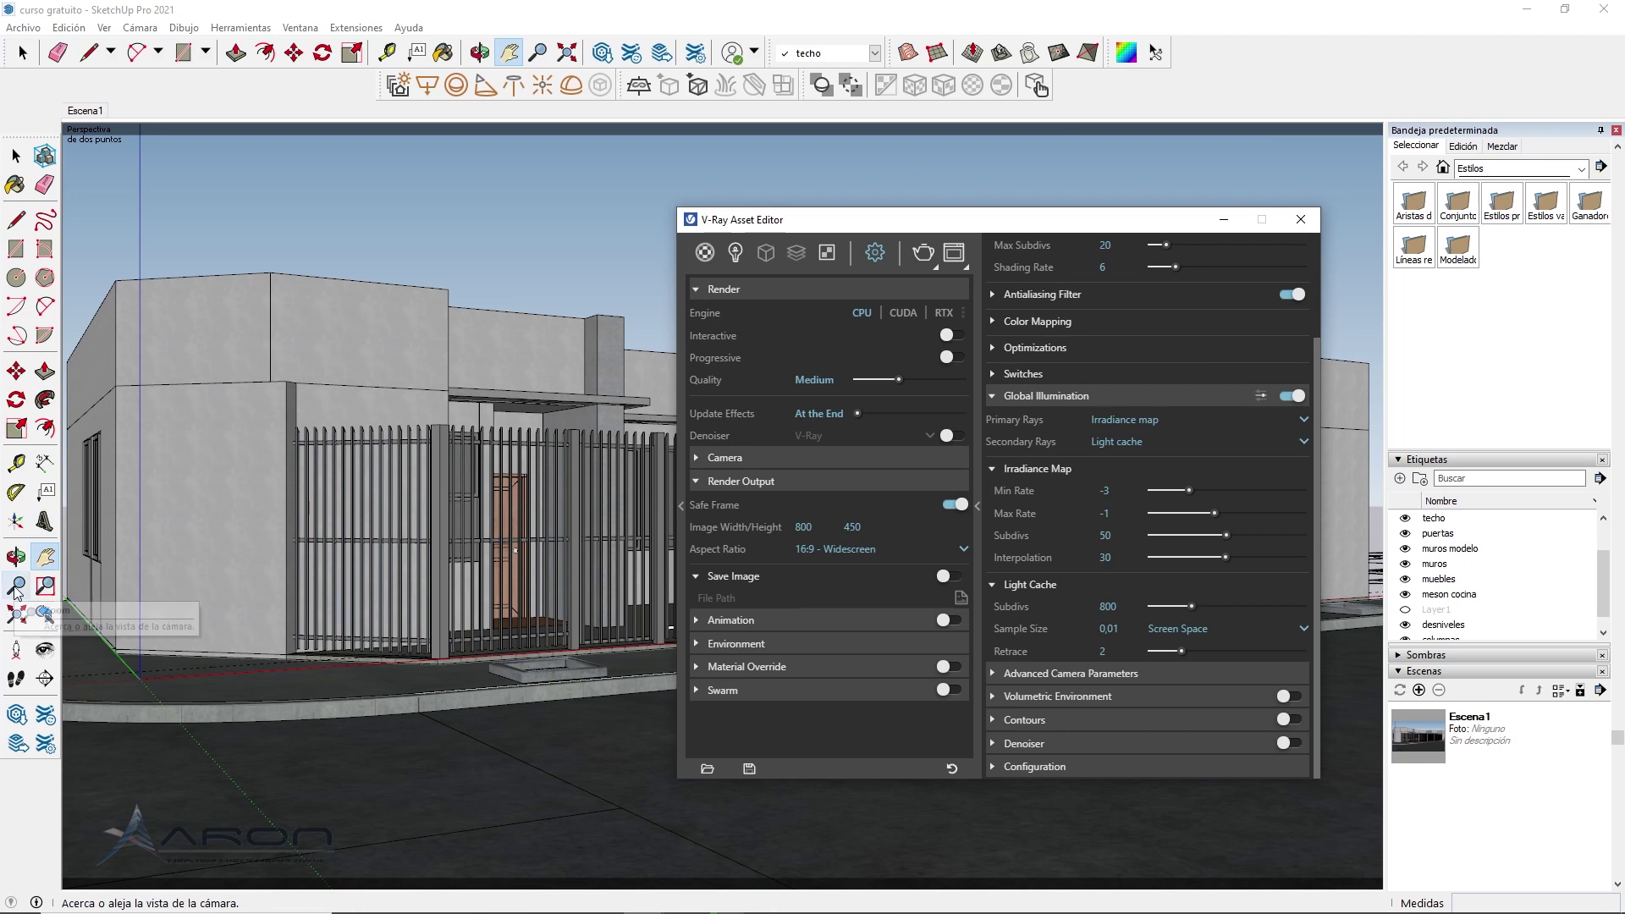
click(16, 679)
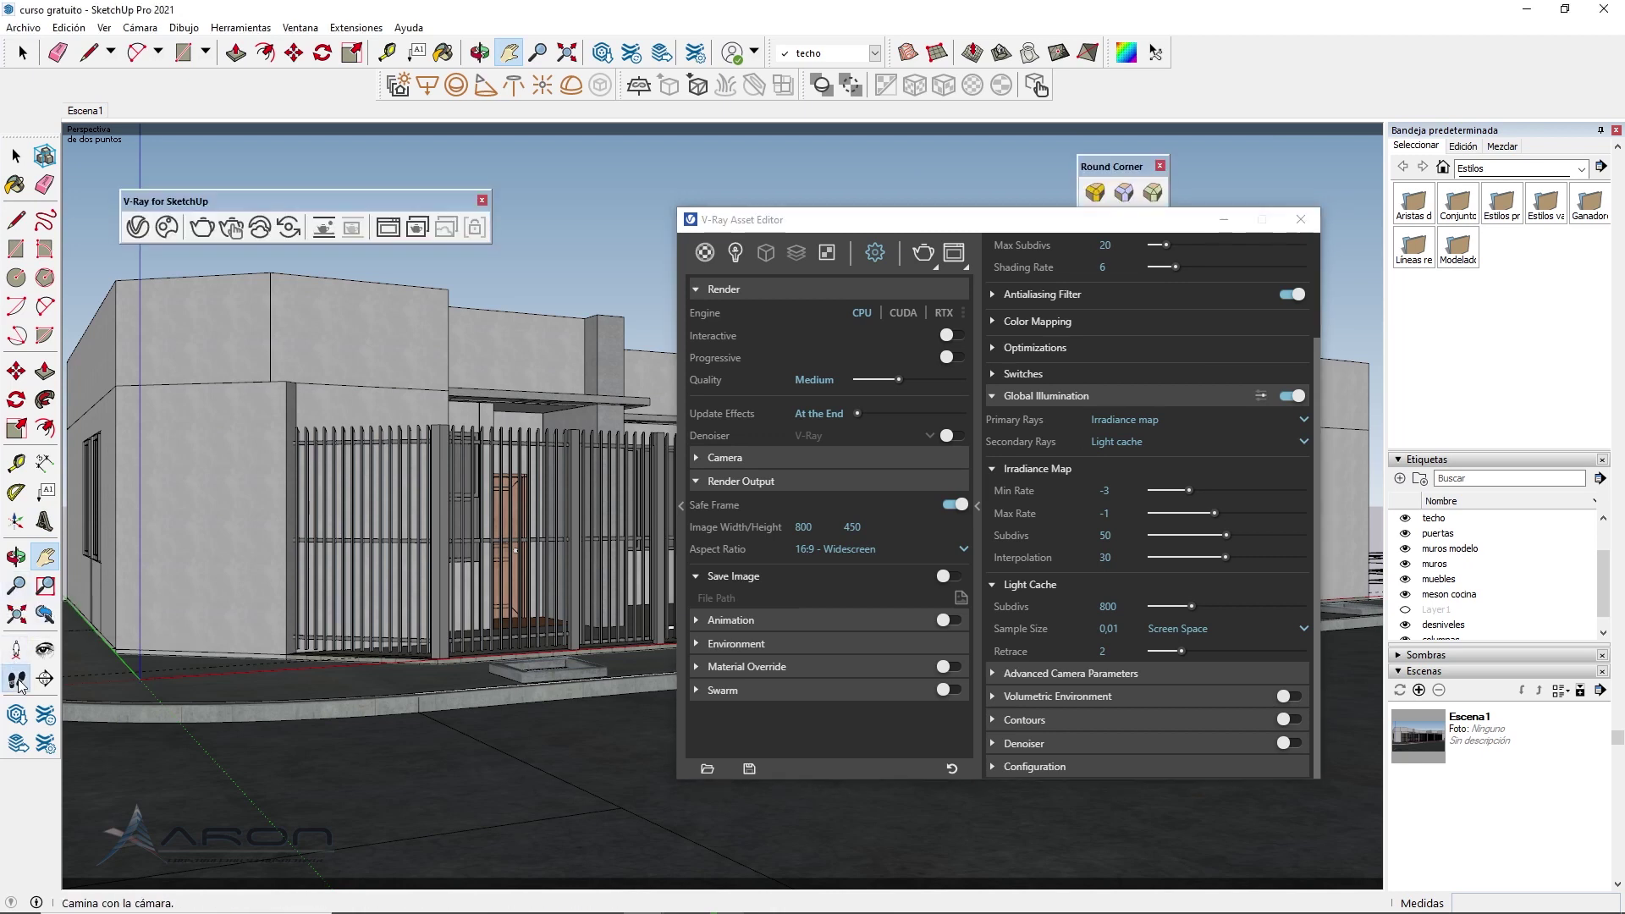
Walk the camera closer along the house front and update scene Escena1 to that view
click(1218, 221)
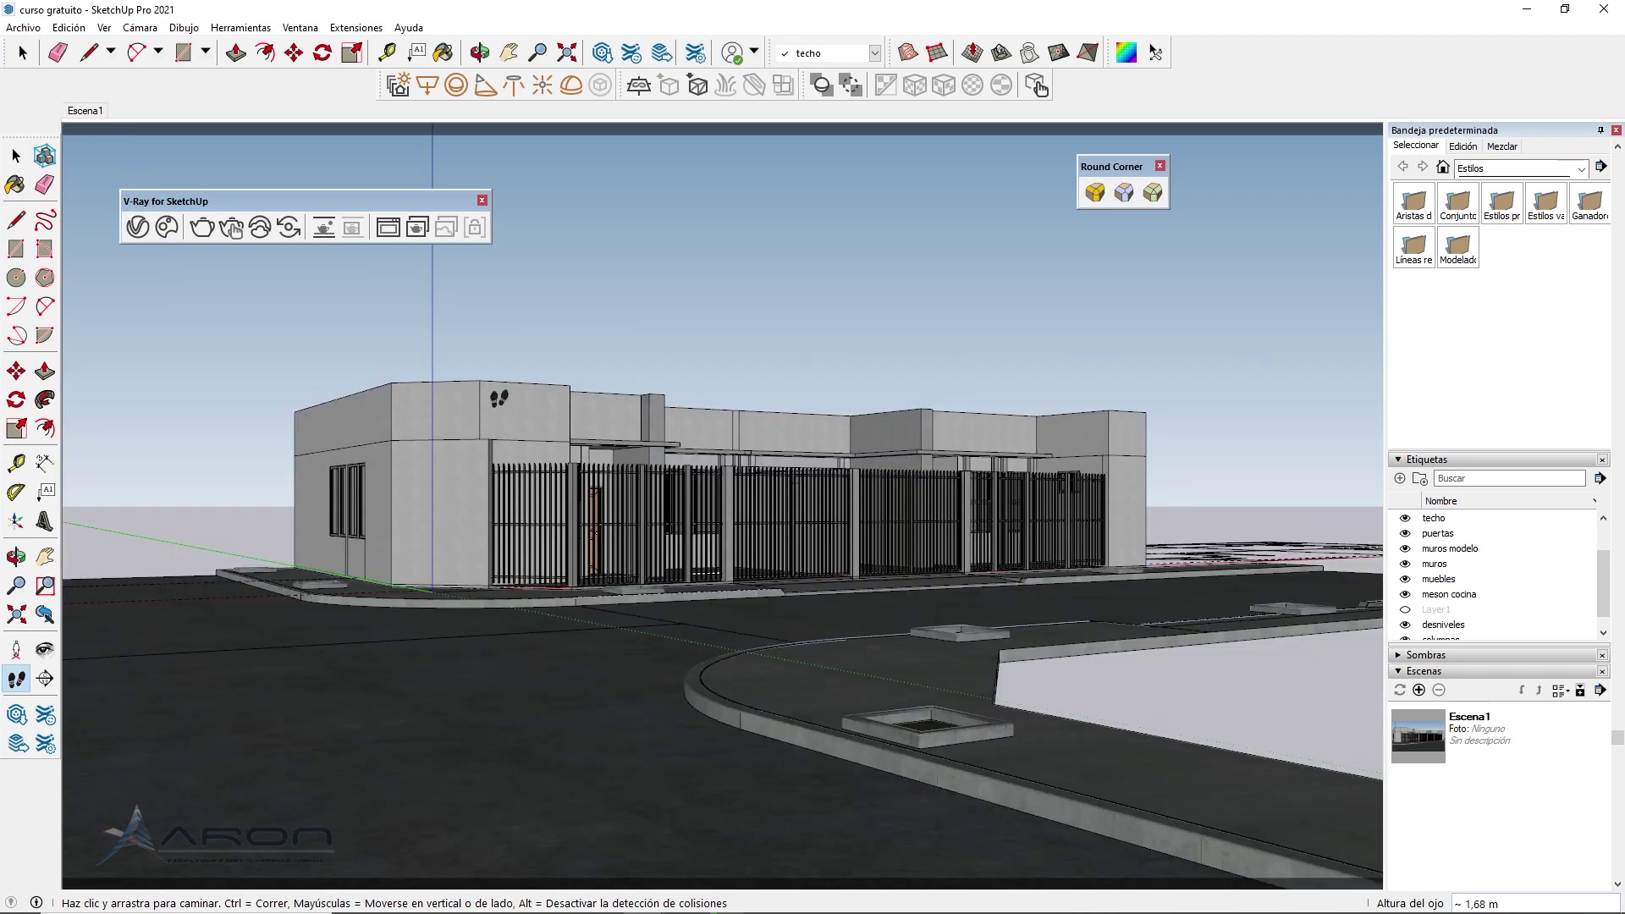
click(87, 111)
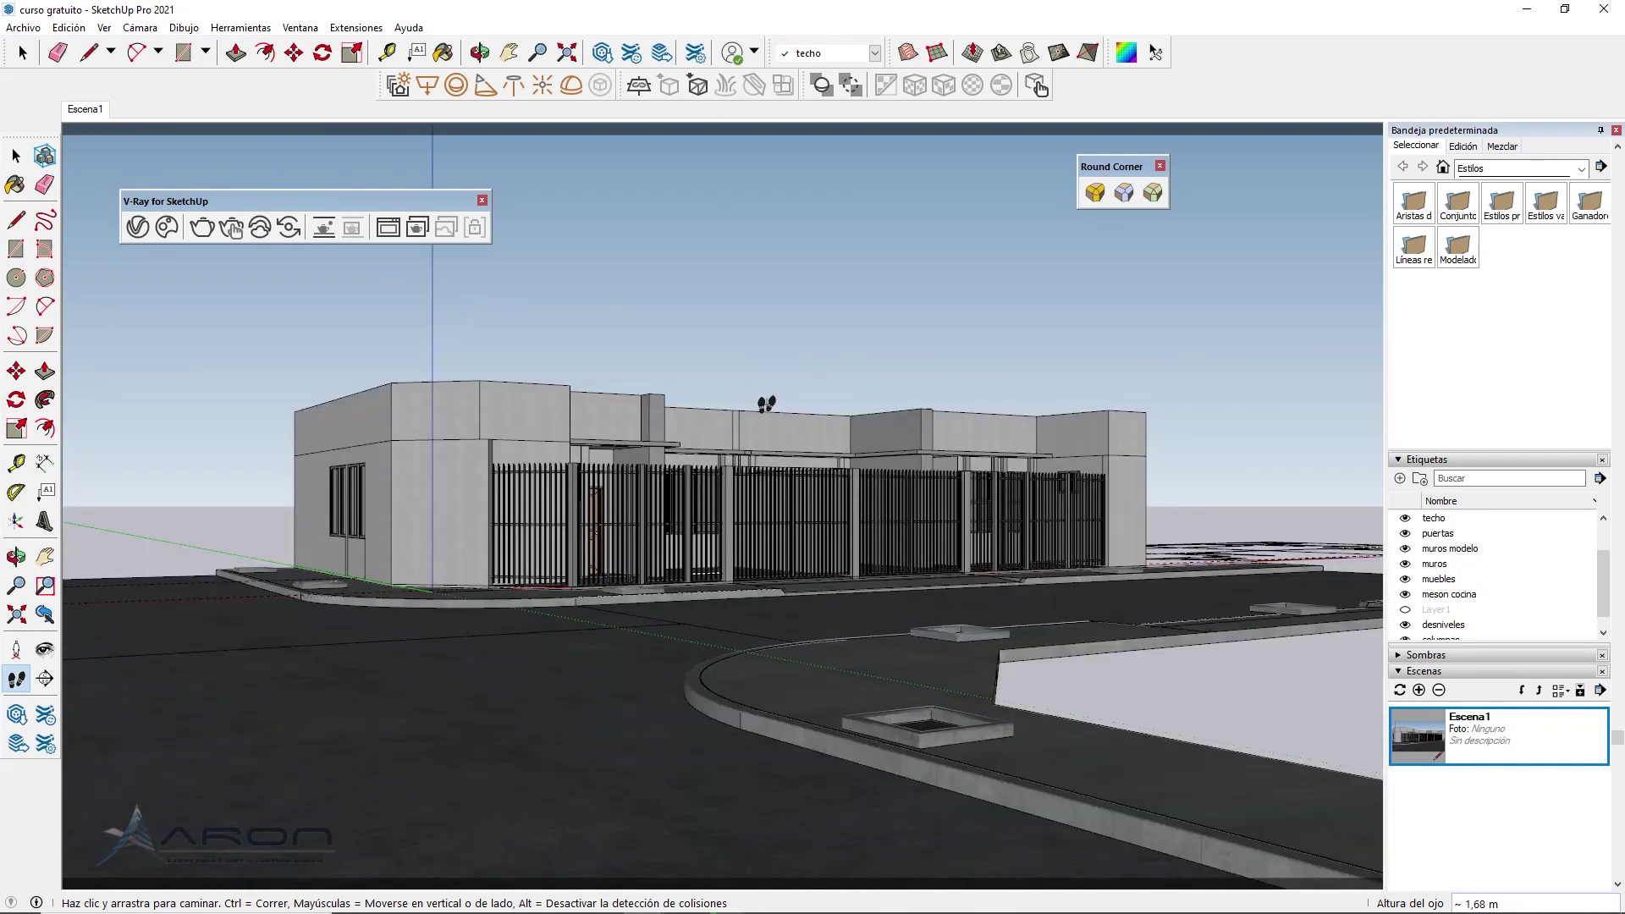
drag(766, 404, 762, 254)
drag(781, 370, 779, 350)
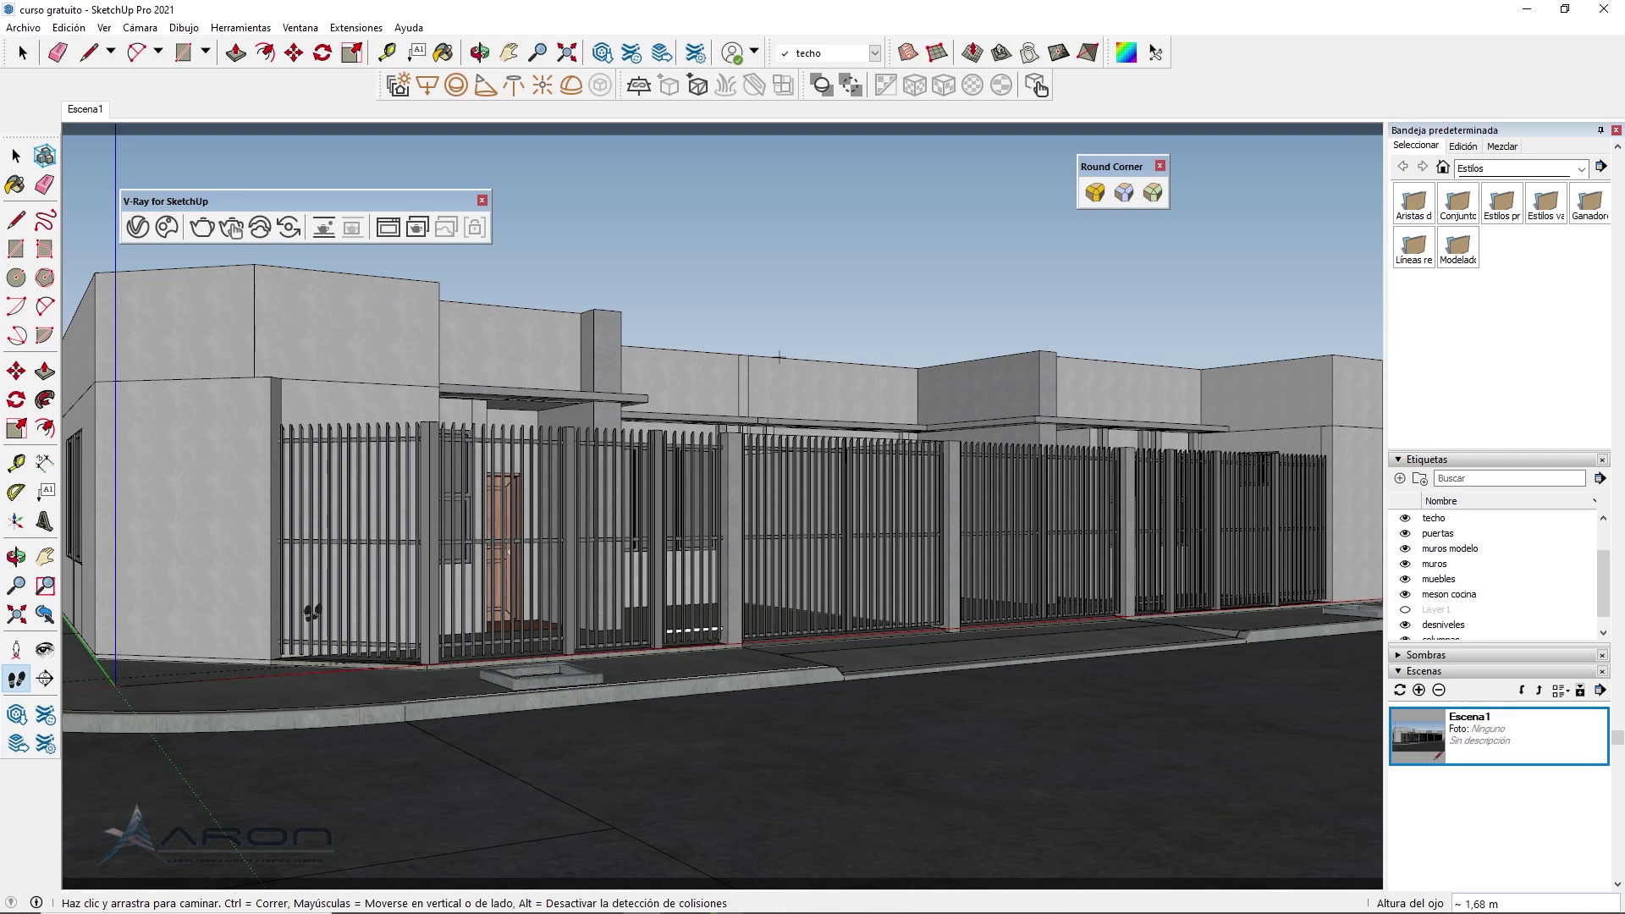
right_click(94, 117)
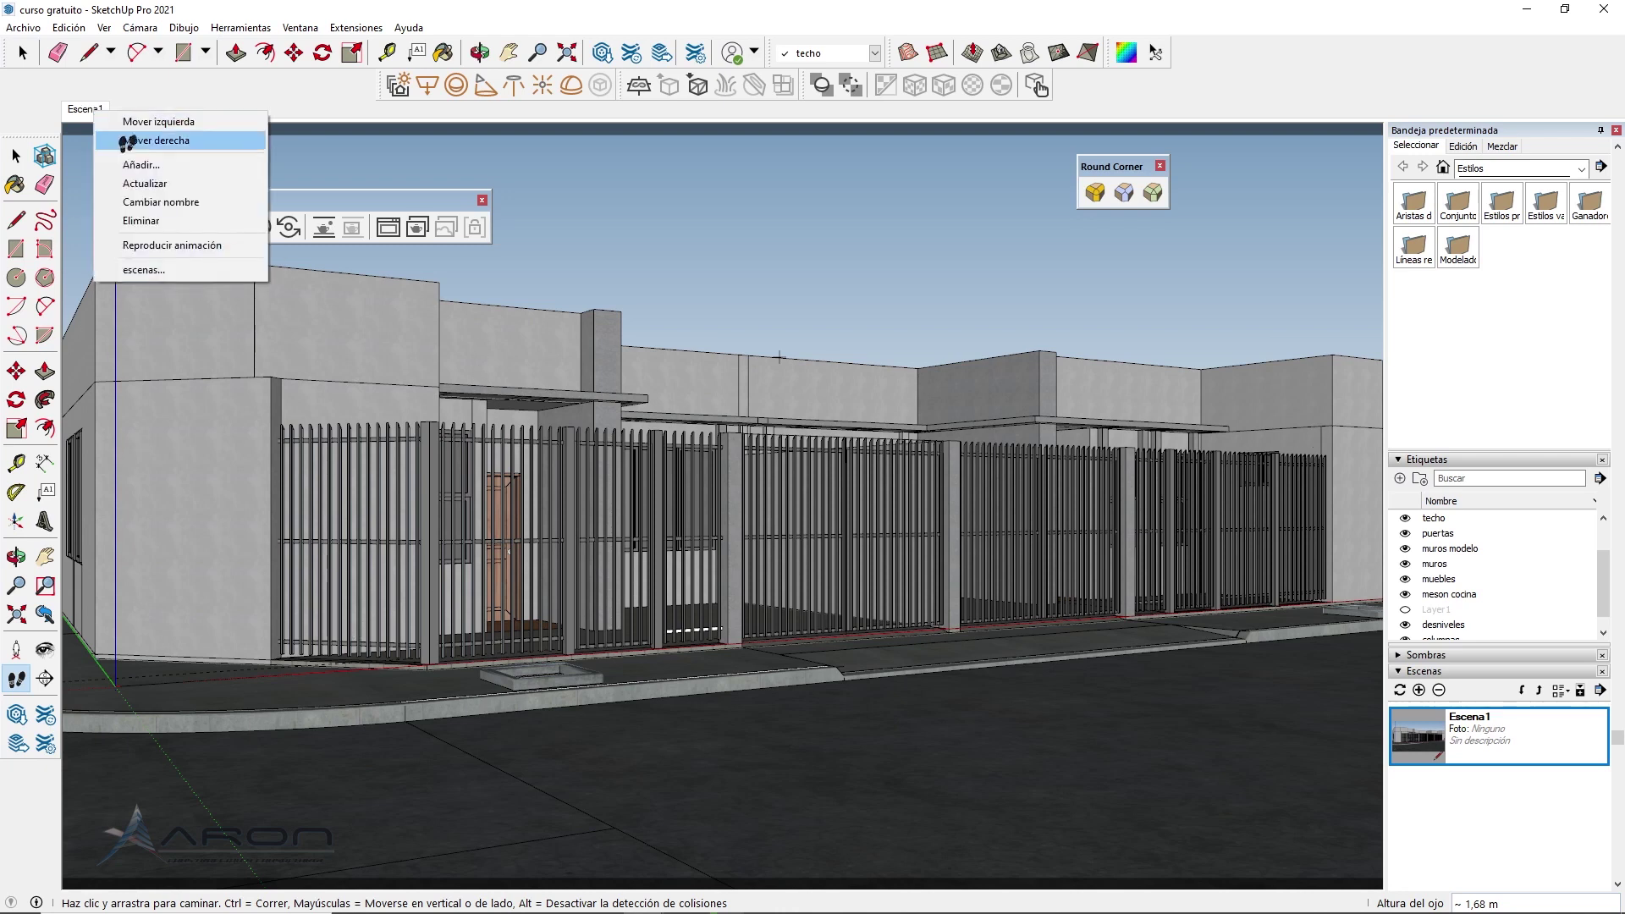
click(165, 181)
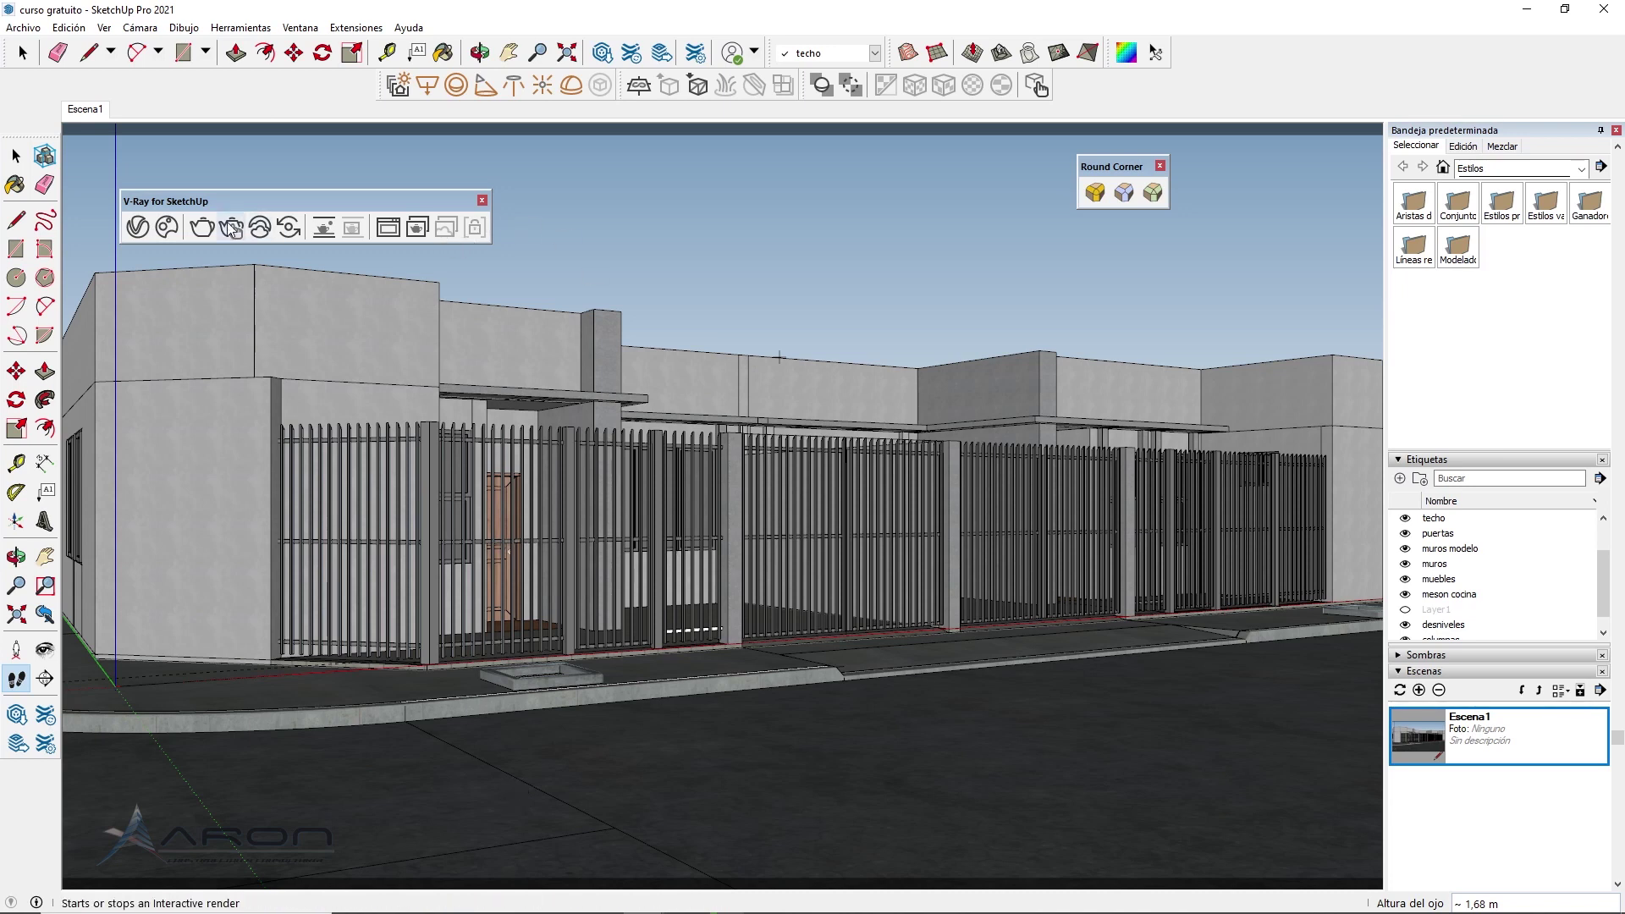
click(138, 227)
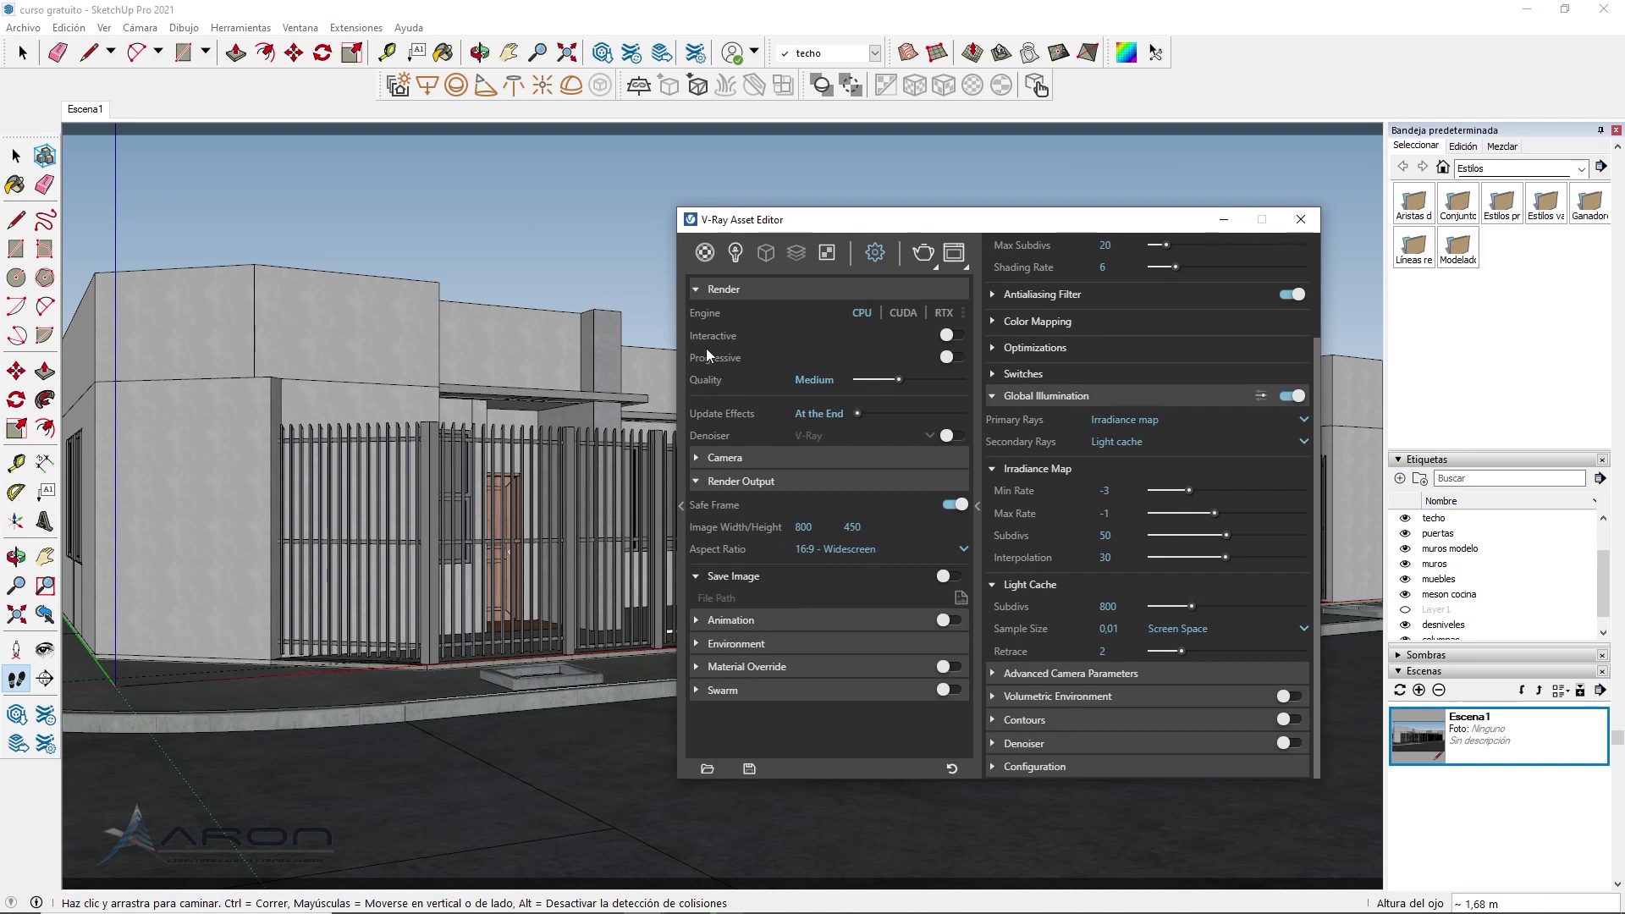
Verify the 800 × 450 image size and the scene's SunLight, then launch the V-Ray render
double_click(853, 526)
drag(913, 222, 930, 203)
click(1550, 433)
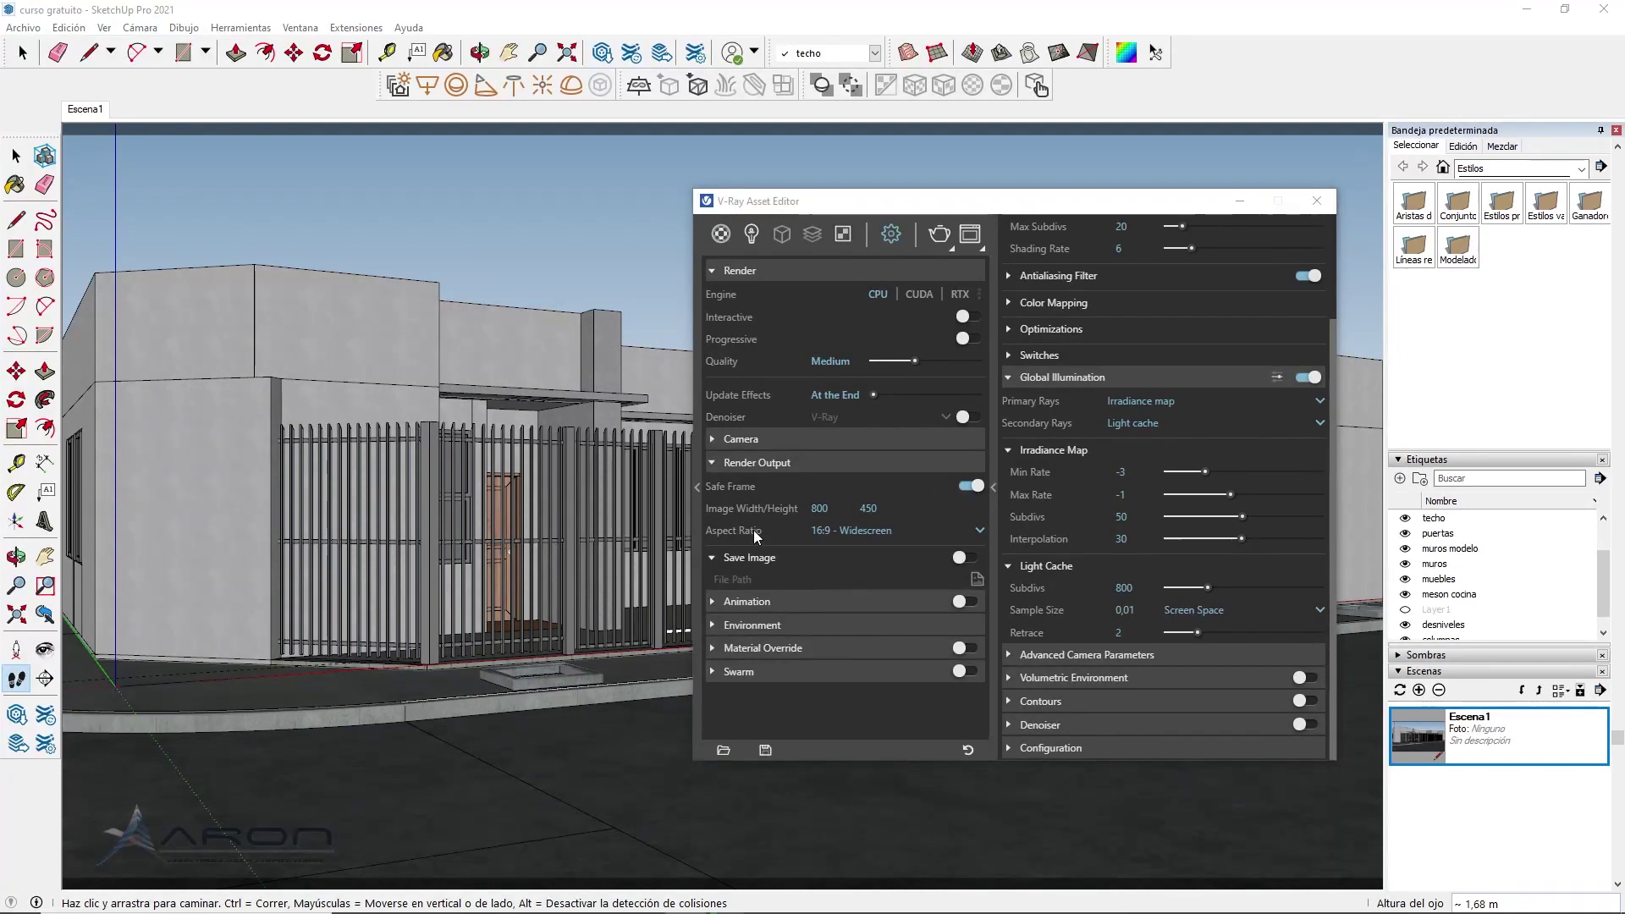
click(750, 235)
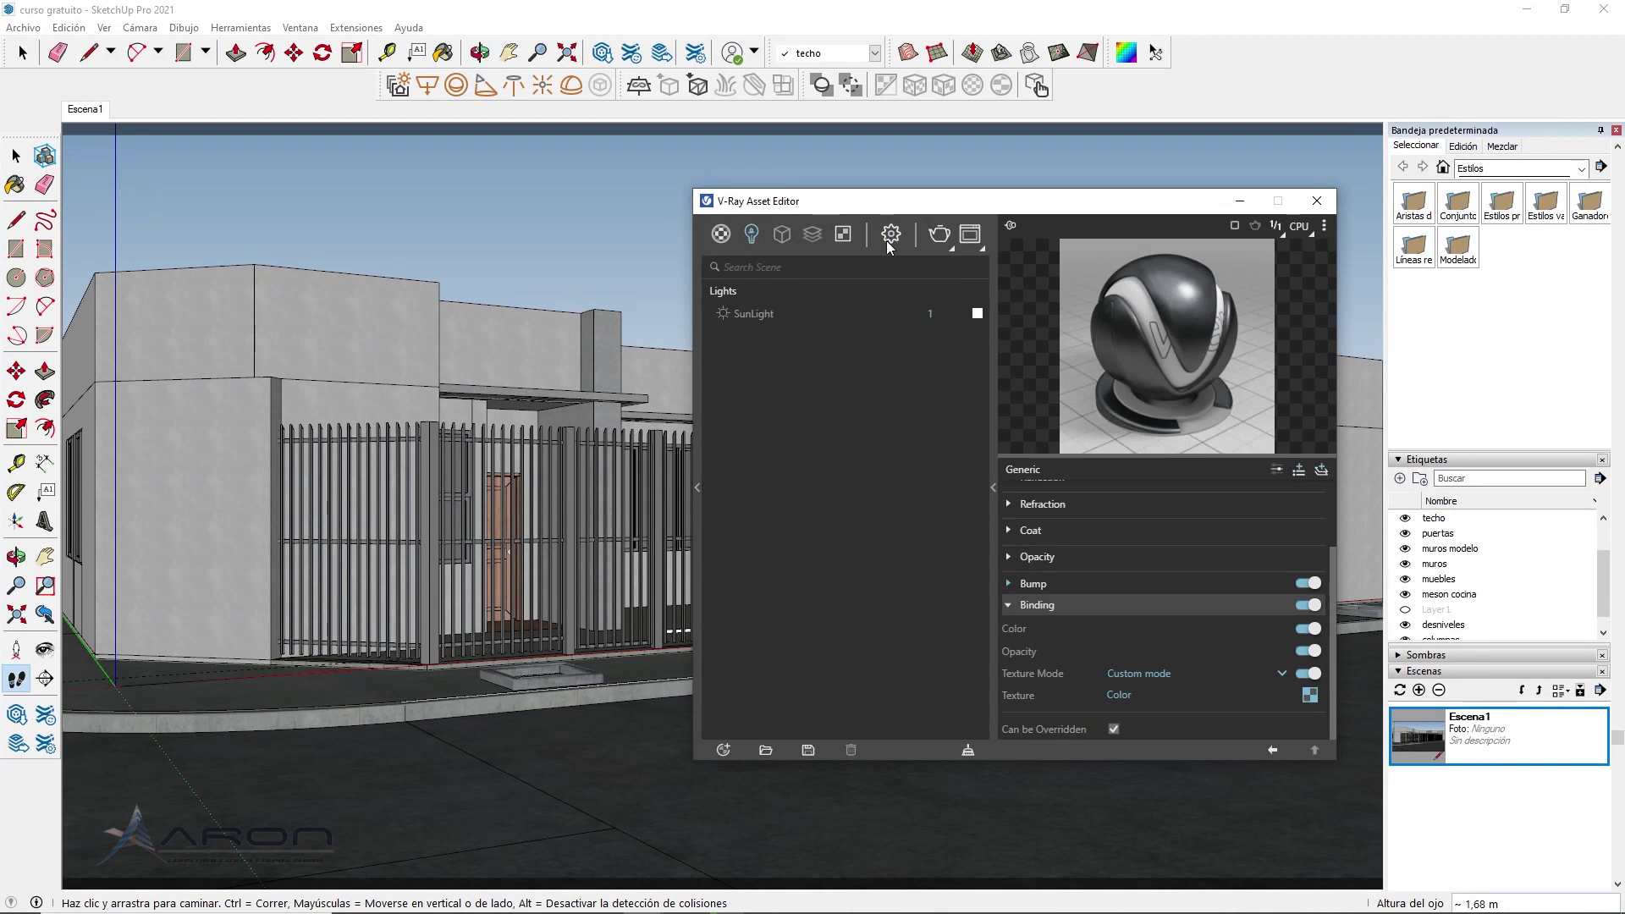
click(888, 237)
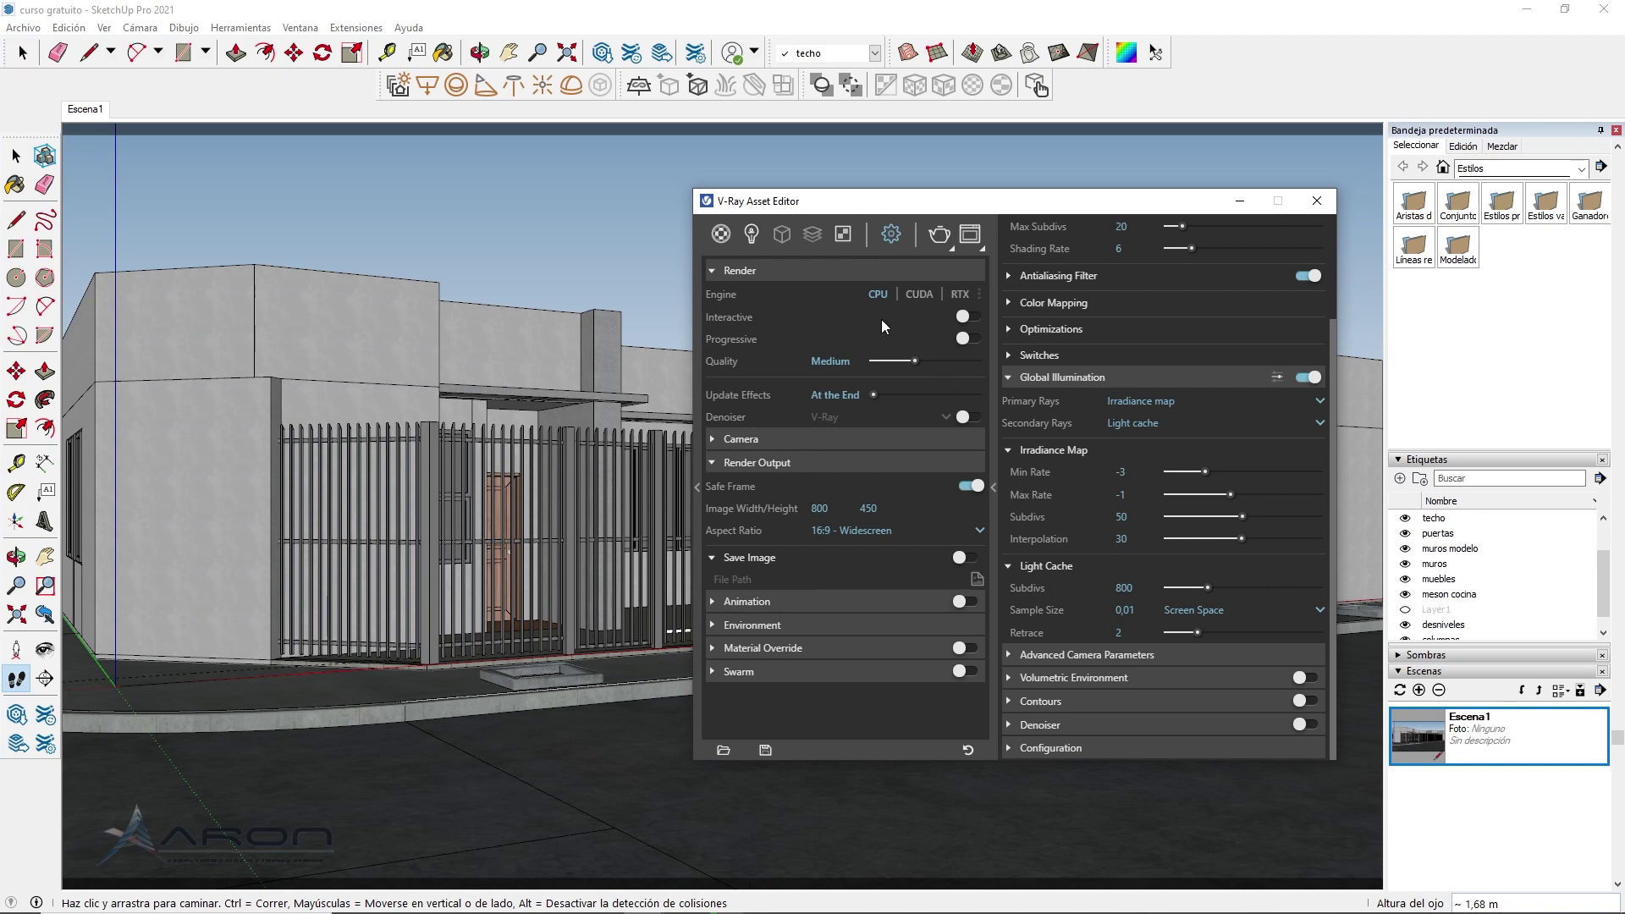
click(937, 239)
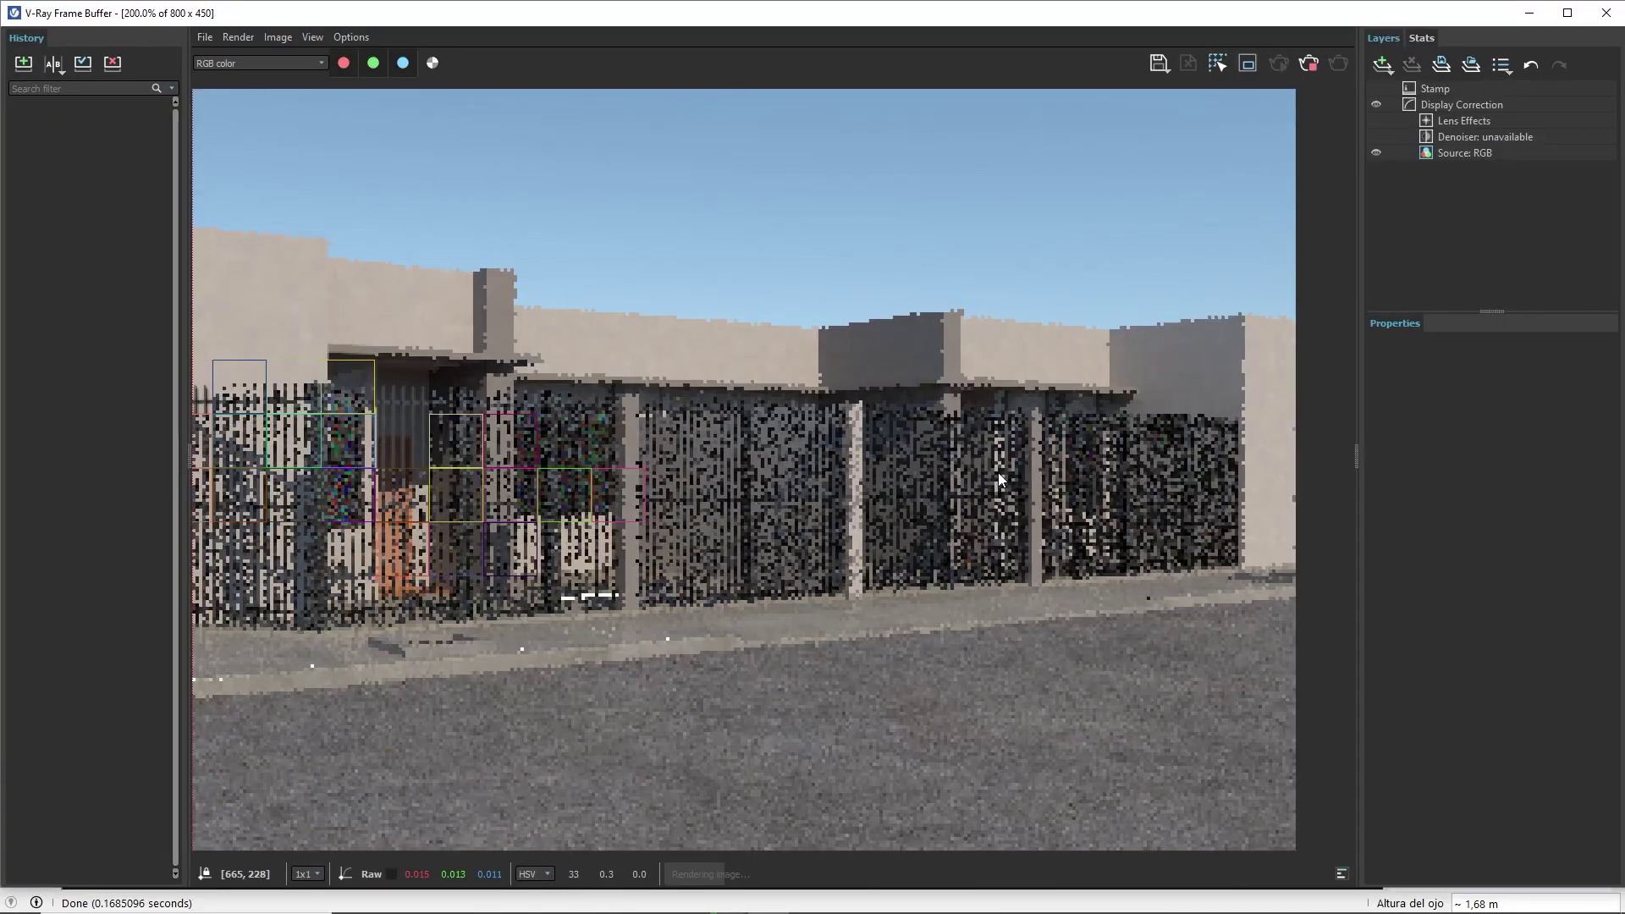
Zoom and pan across the rendered image to inspect the building details
scroll(998, 472, up, 1)
middle_drag(779, 523, 872, 506)
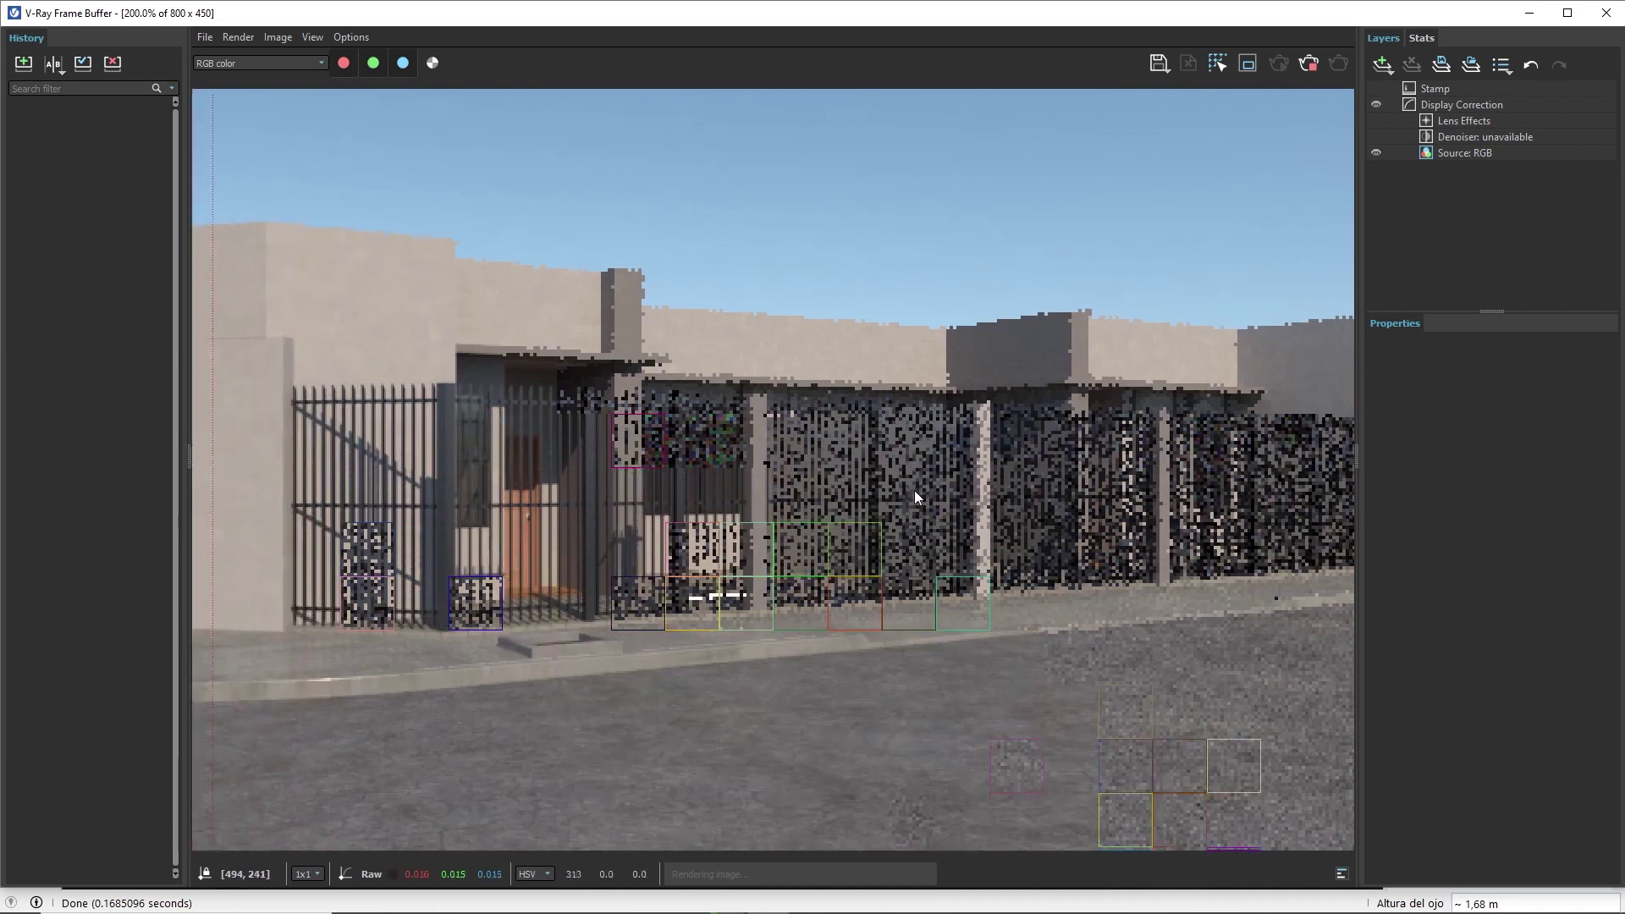
scroll(650, 501, down, 1)
scroll(762, 501, up, 1)
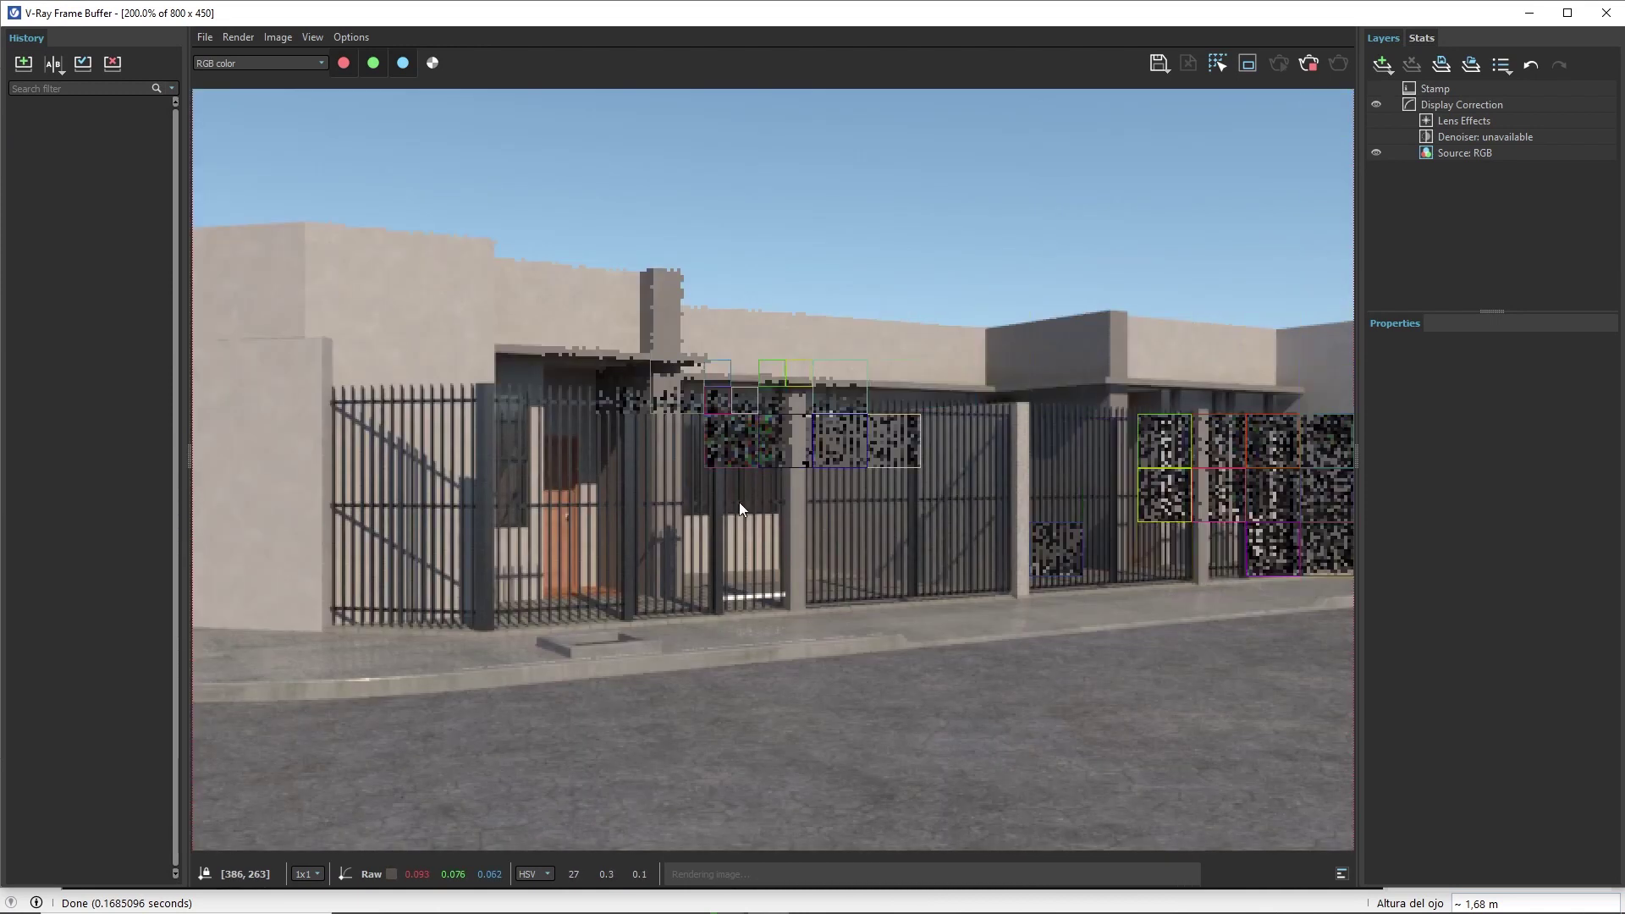
middle_drag(840, 511, 762, 476)
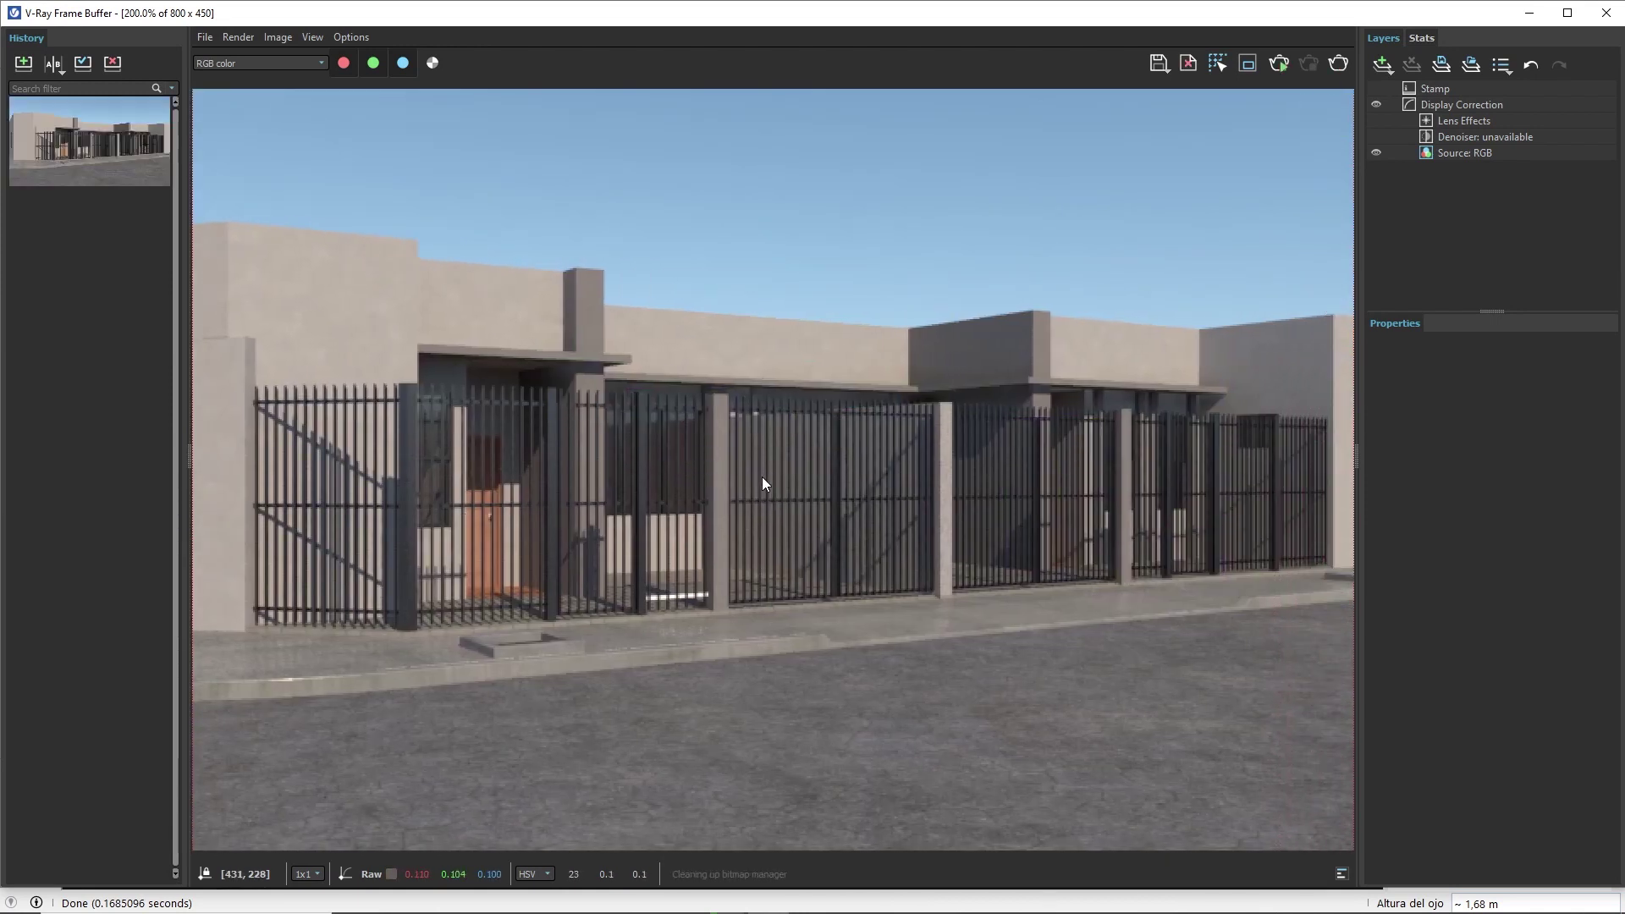
scroll(684, 510, down, 1)
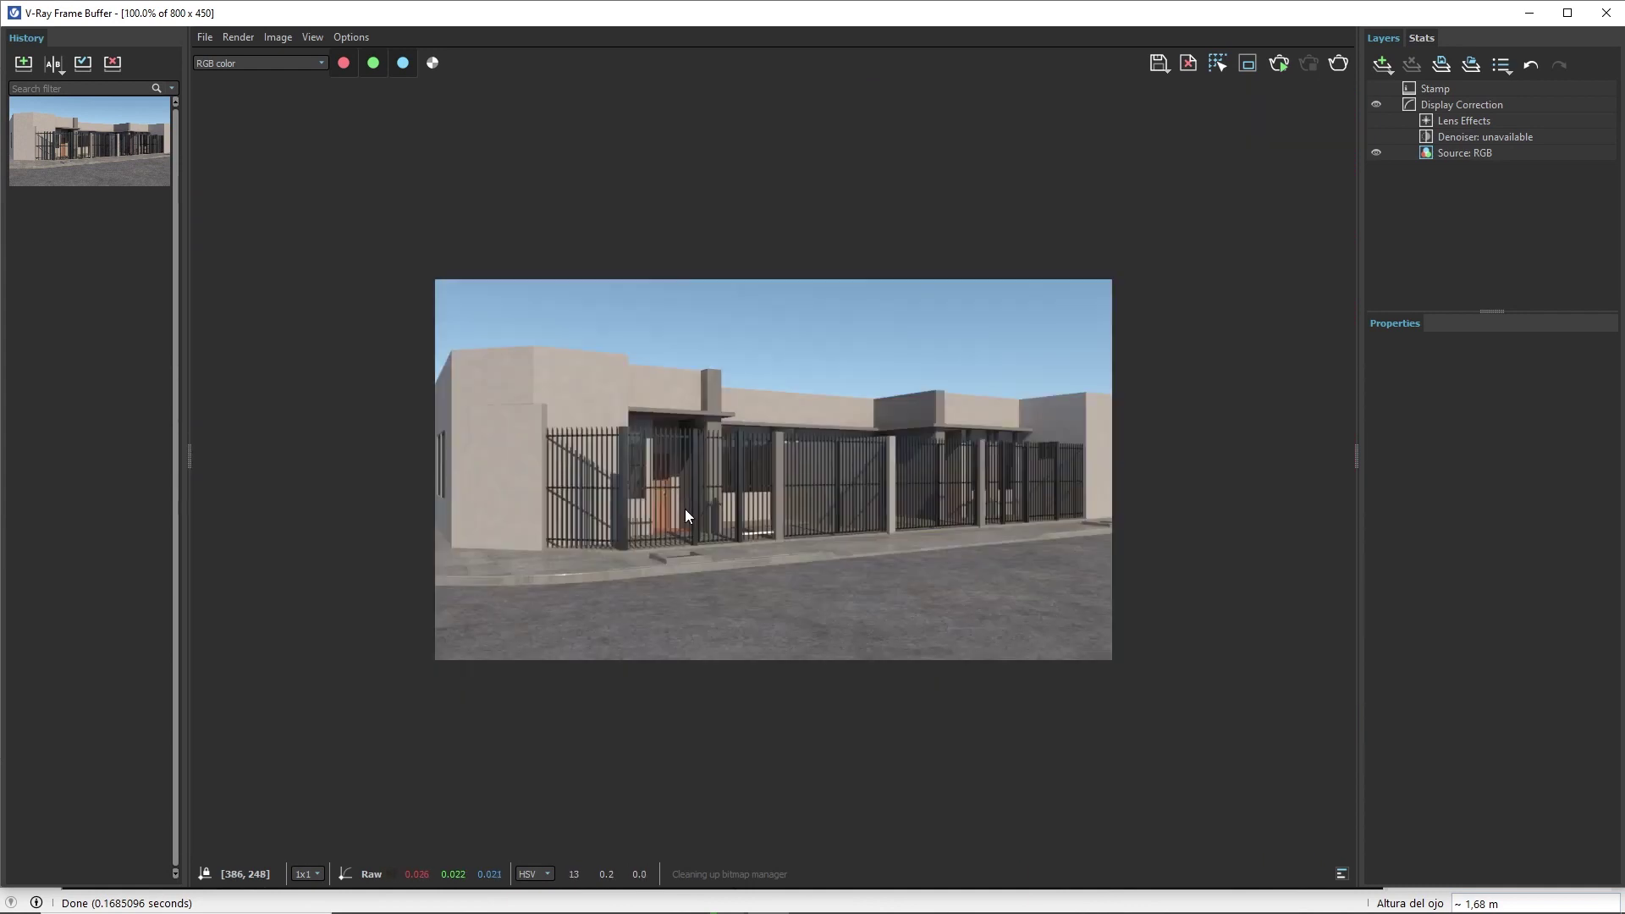
scroll(684, 510, up, 1)
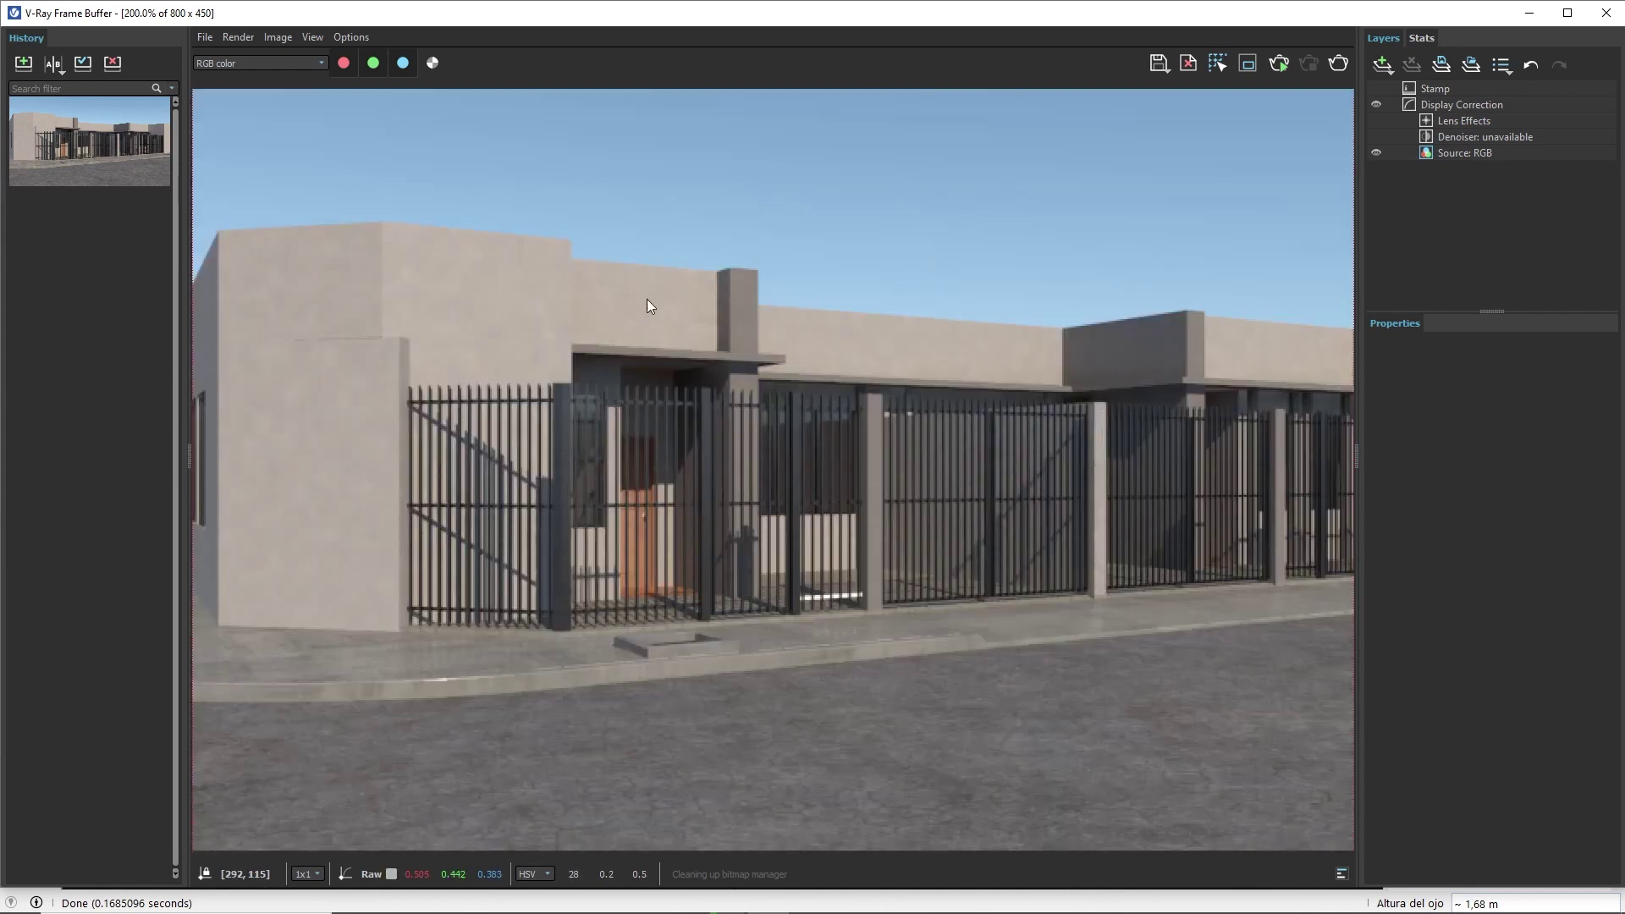
middle_drag(707, 435, 798, 415)
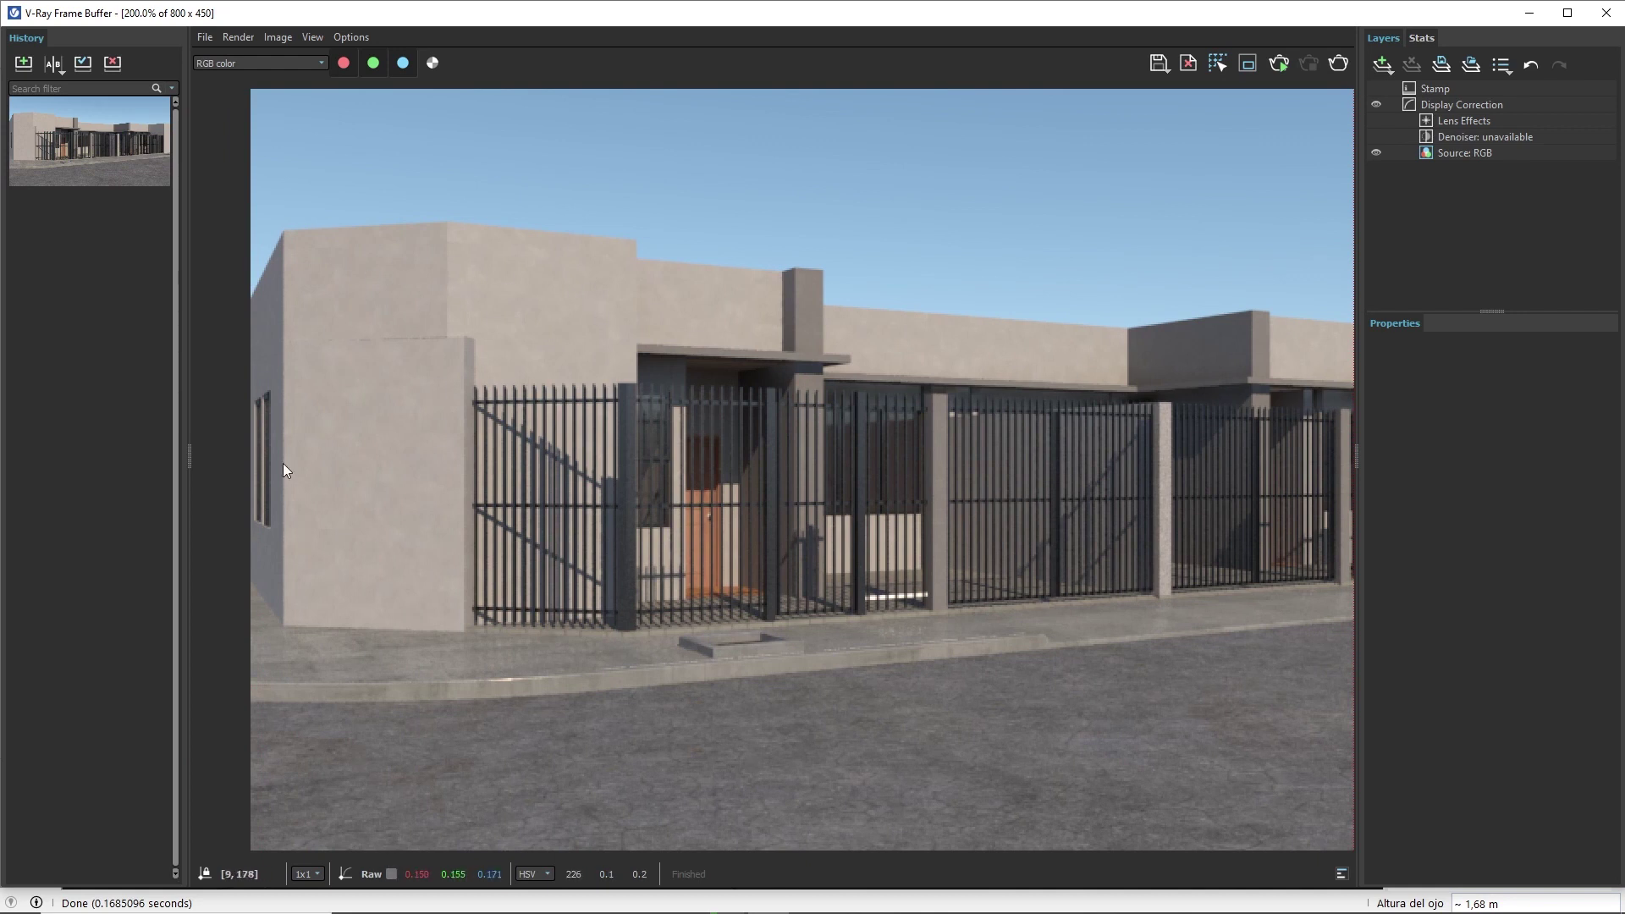
scroll(340, 503, down, 1)
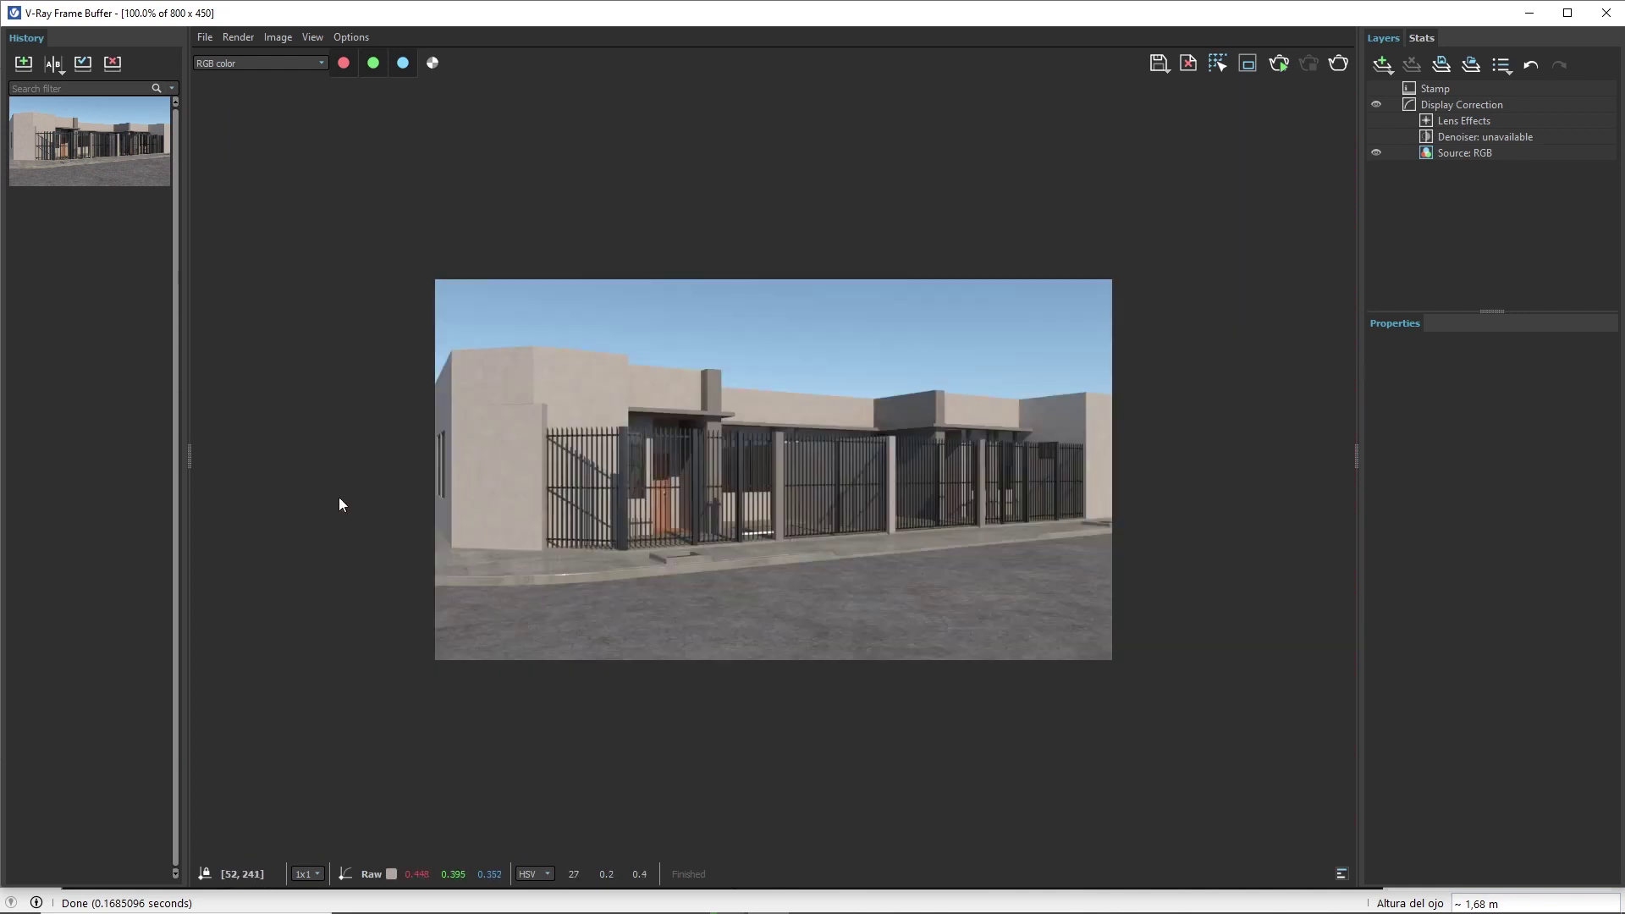
scroll(826, 499, up, 1)
mouse_move(943, 481)
middle_down()
mouse_move(923, 444)
mouse_move(825, 491)
middle_up()
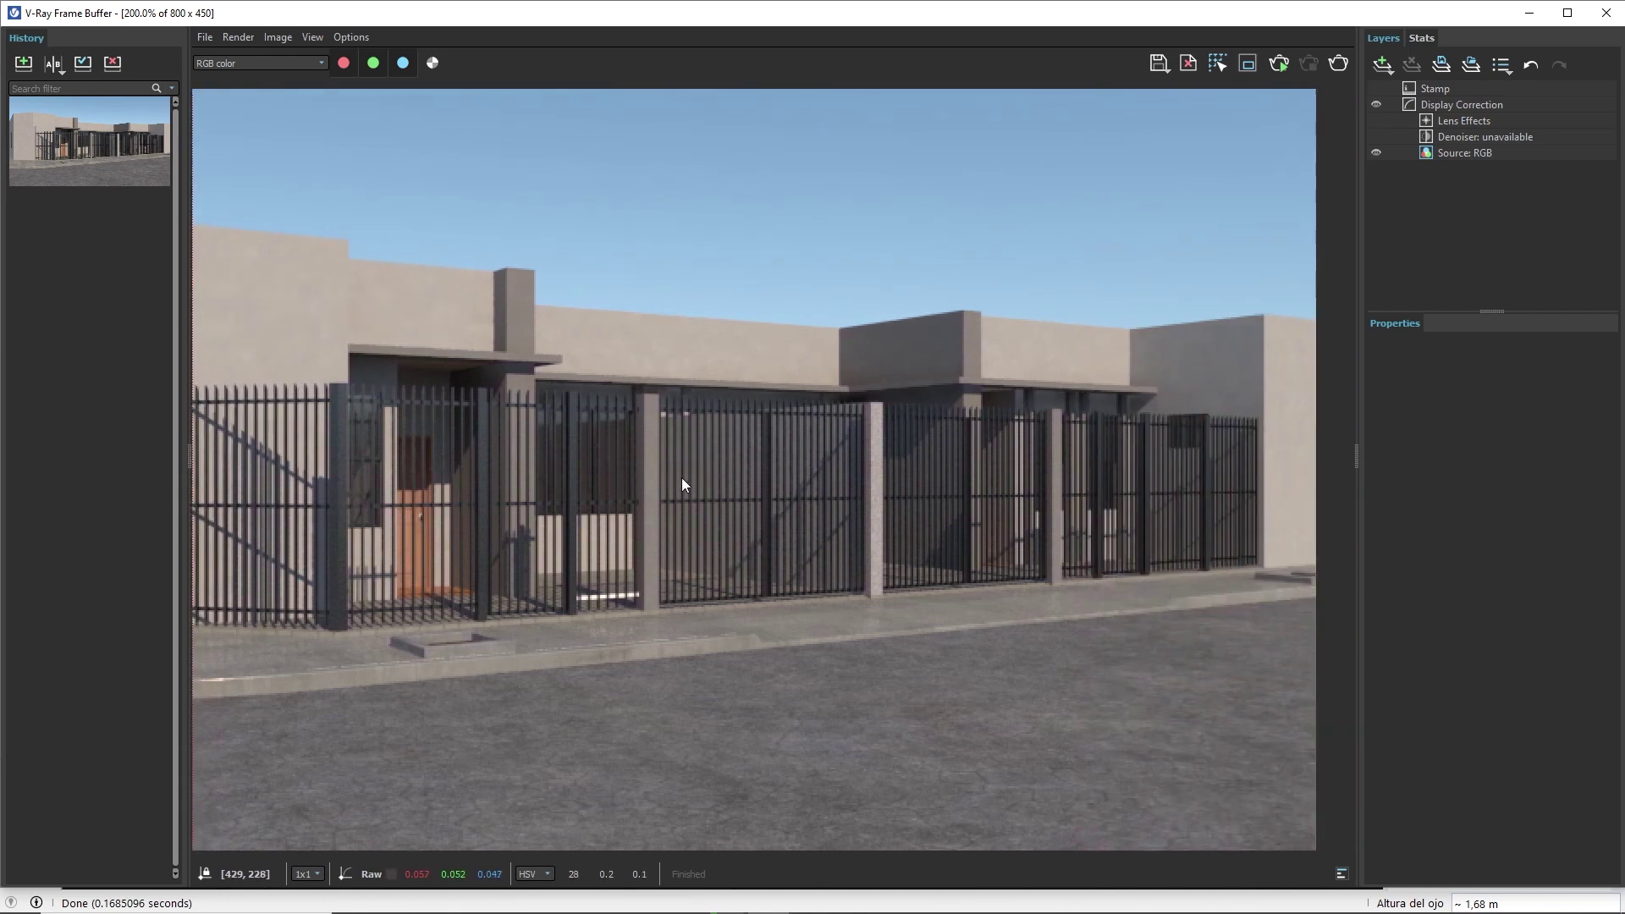
View the whole render at actual size, then minimize the Frame Buffer
double_click(722, 505)
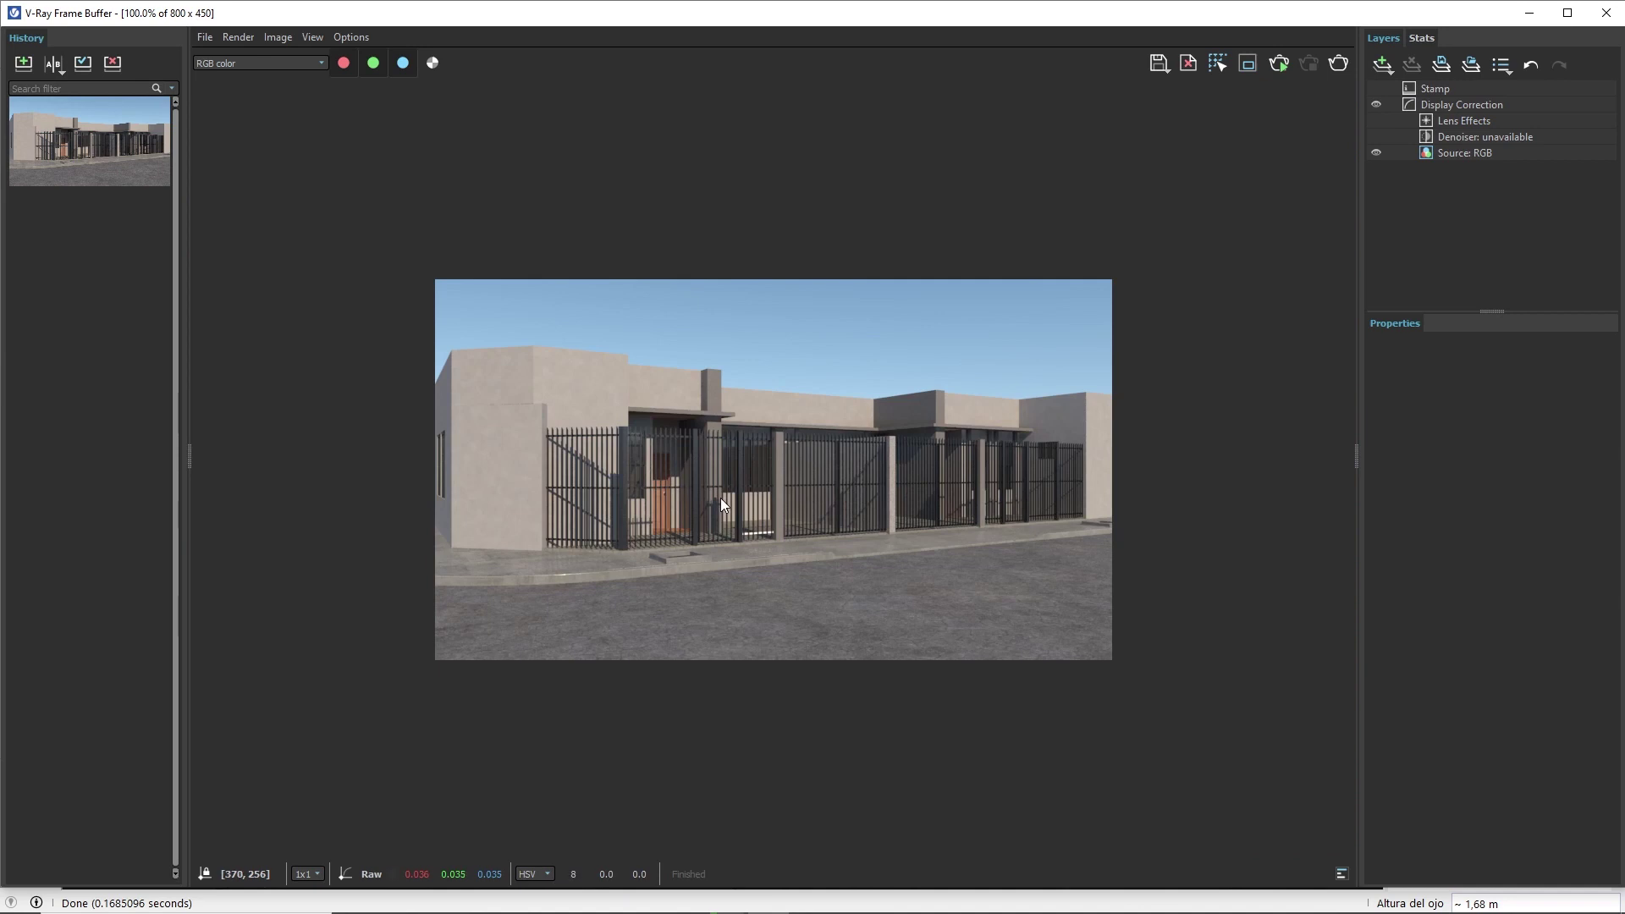
scroll(721, 499, up, 2)
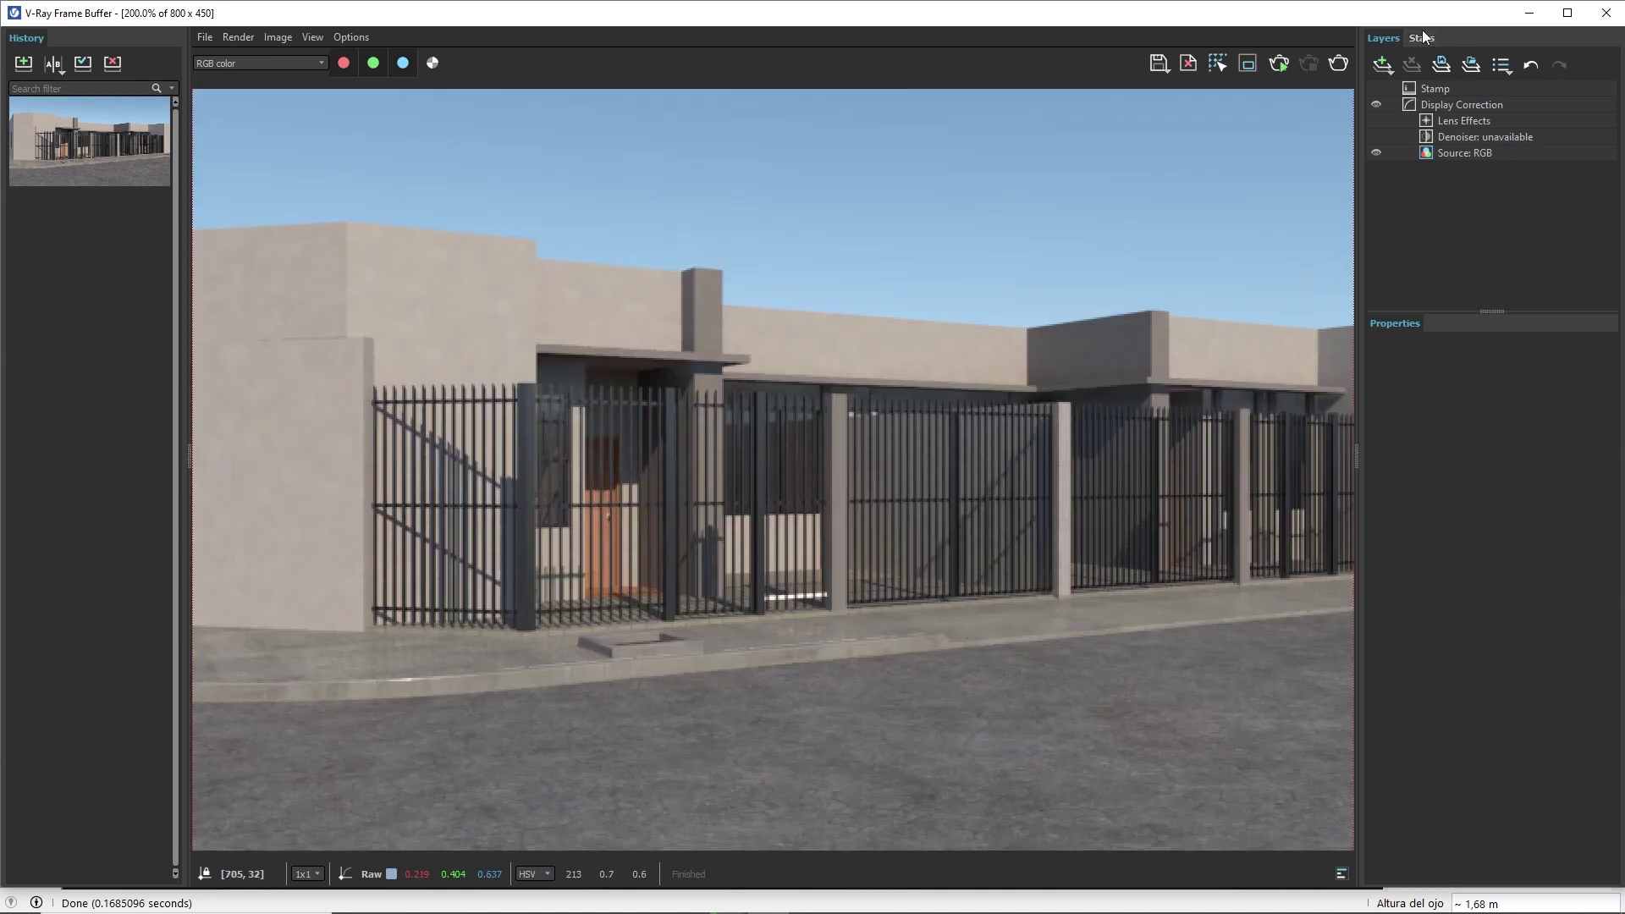
click(1527, 13)
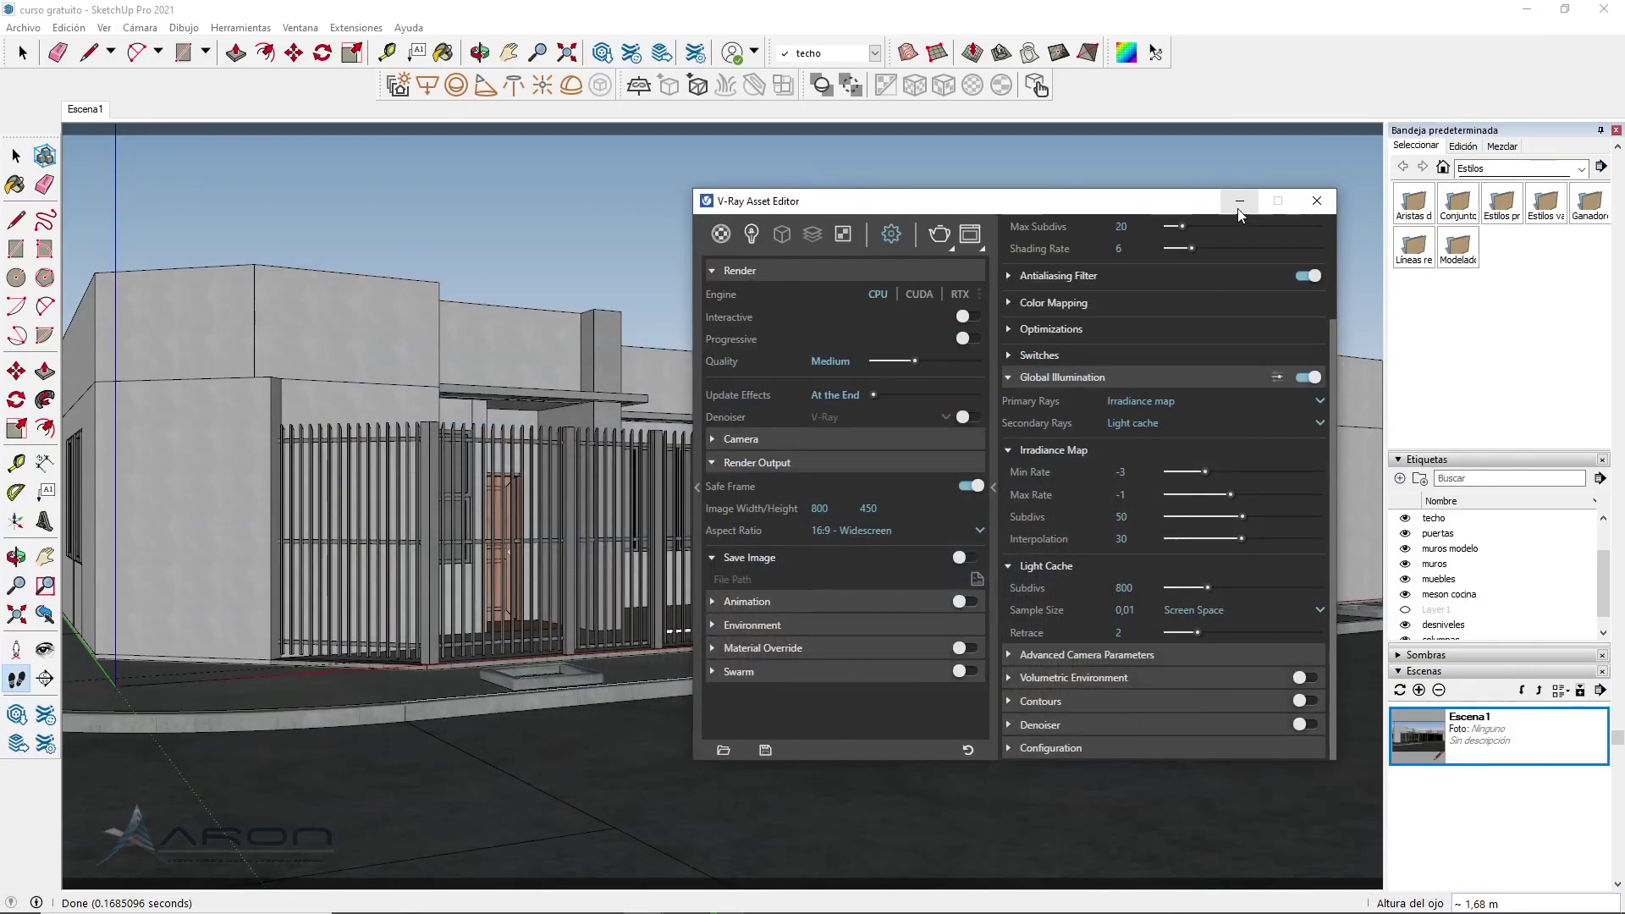
Minimize the Asset Editor, reopen the Frame Buffer to review the render, then minimize it
click(1238, 208)
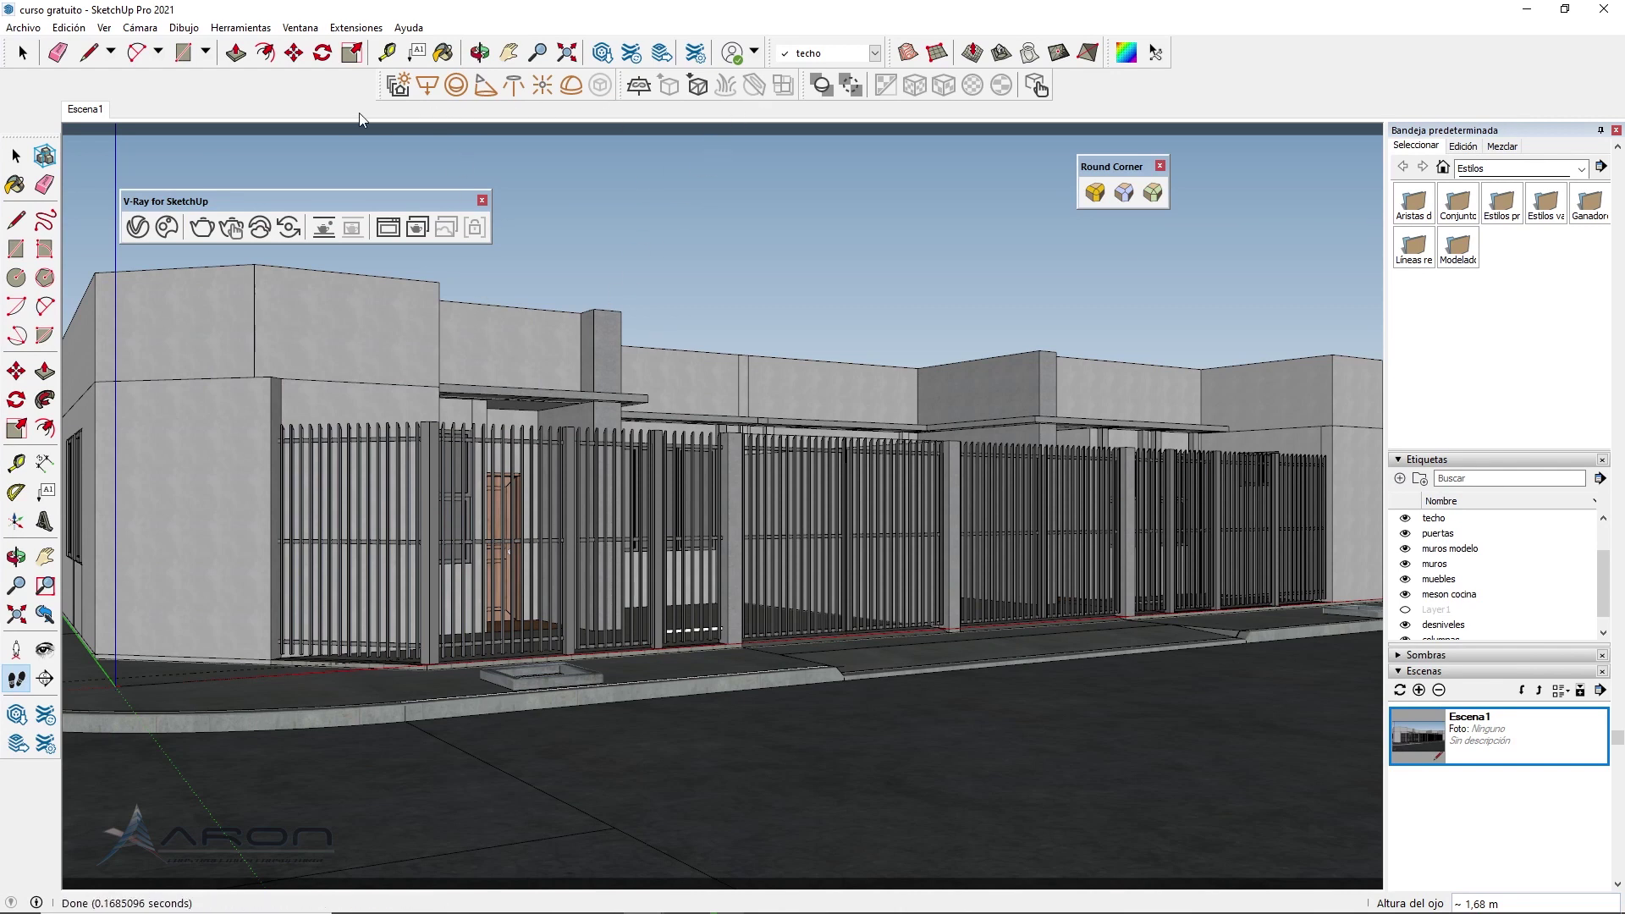
click(390, 229)
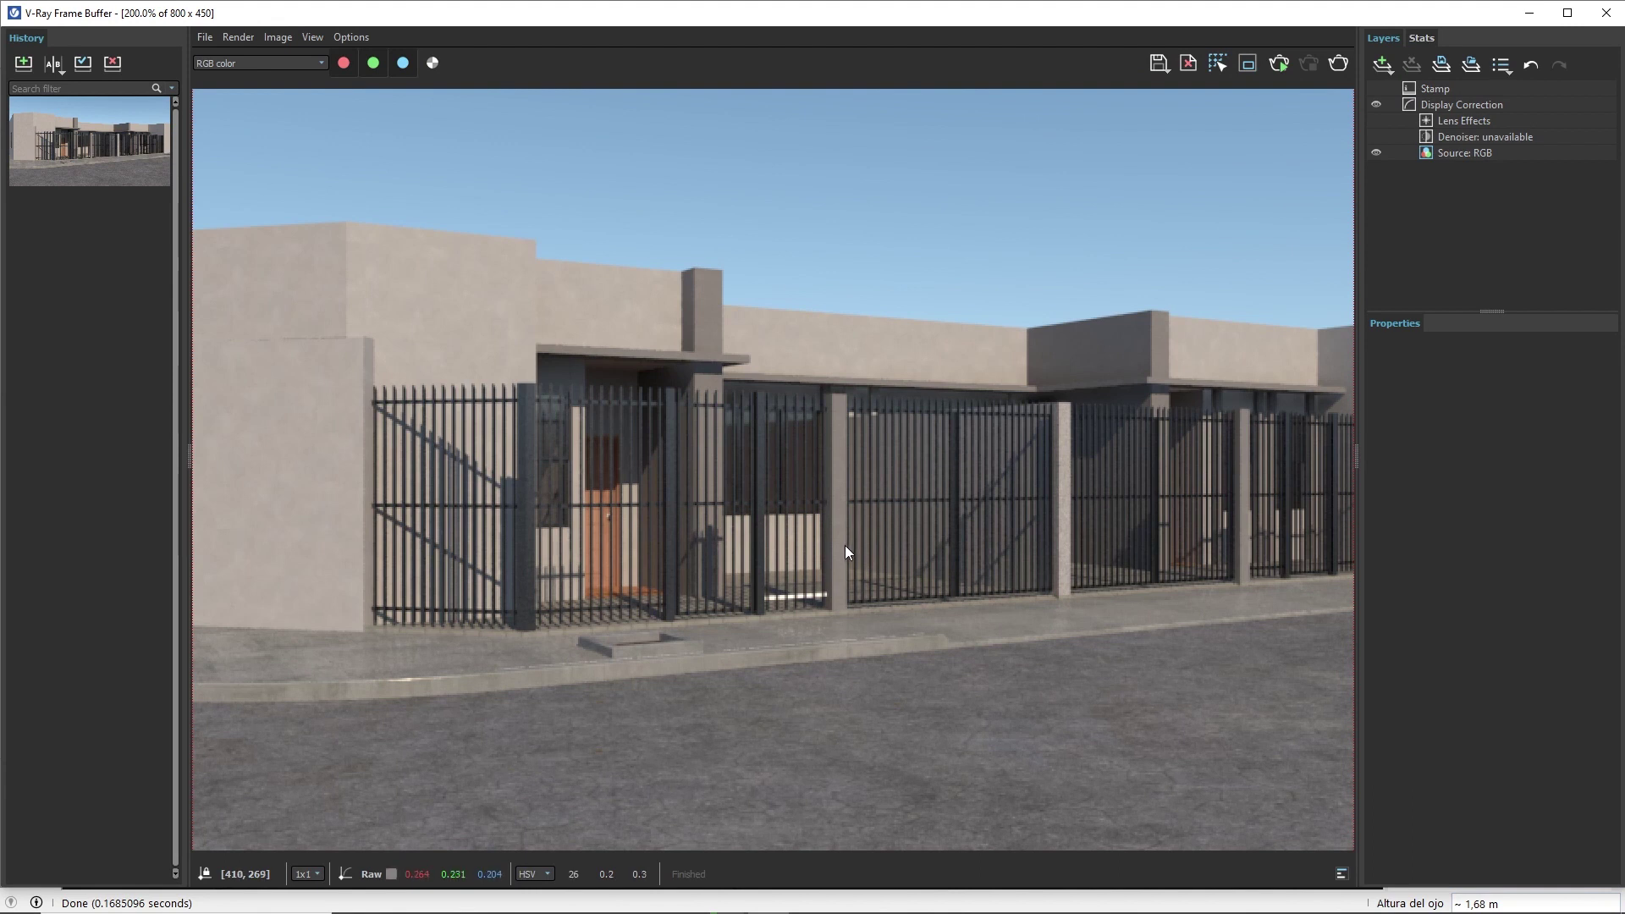
click(1526, 17)
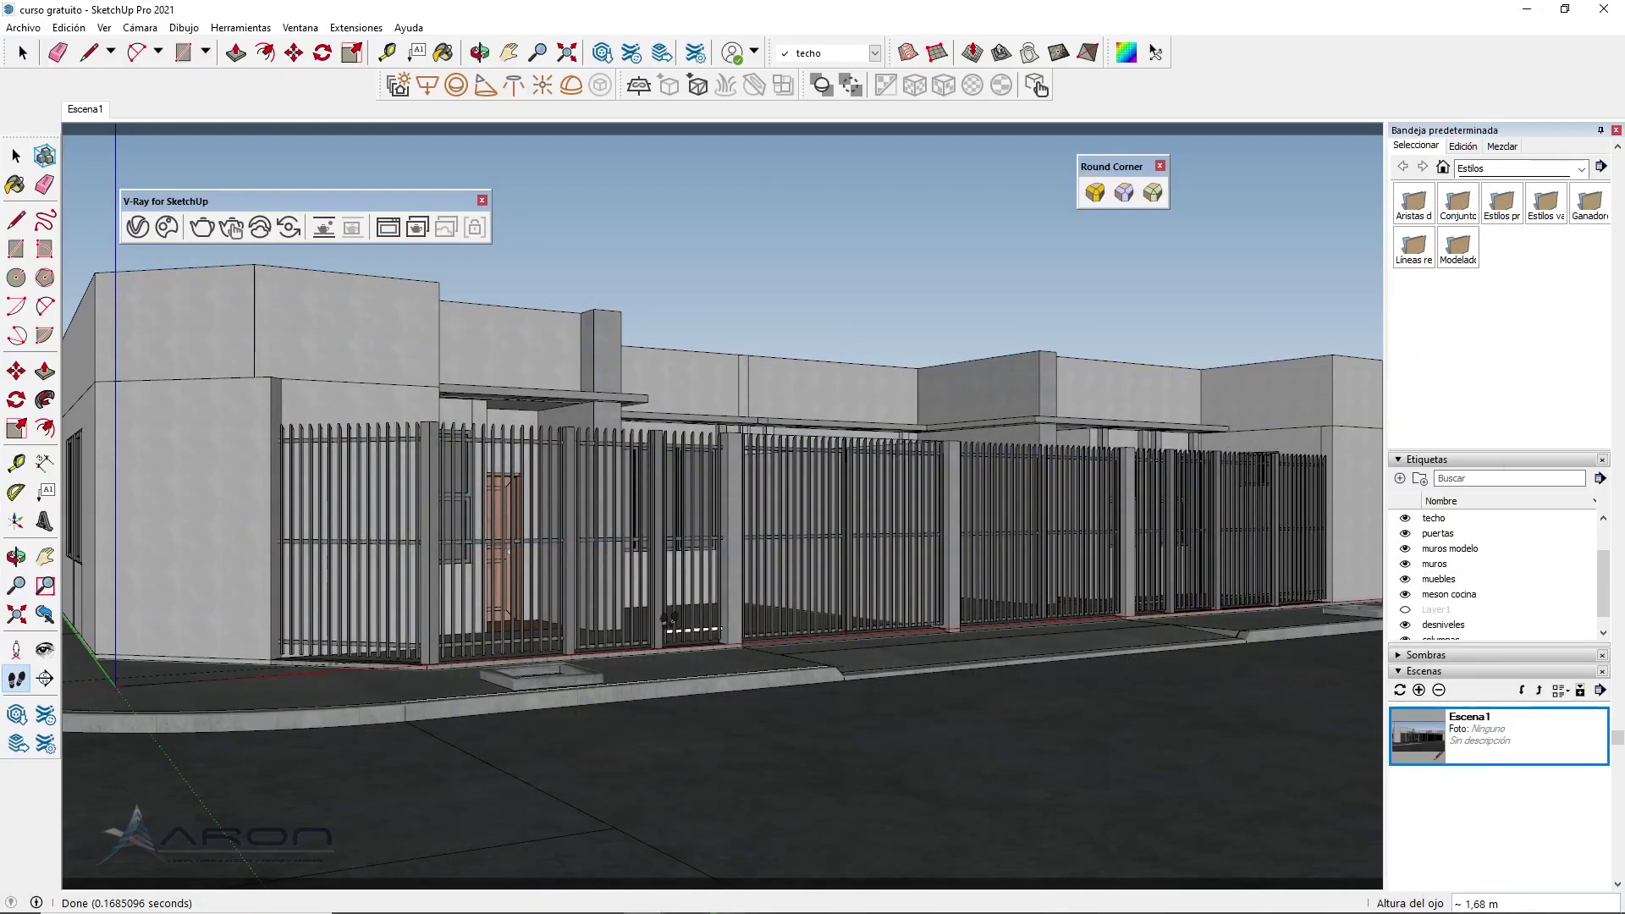
Walk the camera up to the fenced gate
scroll(707, 615, up, 5)
click(15, 678)
drag(687, 542, 687, 472)
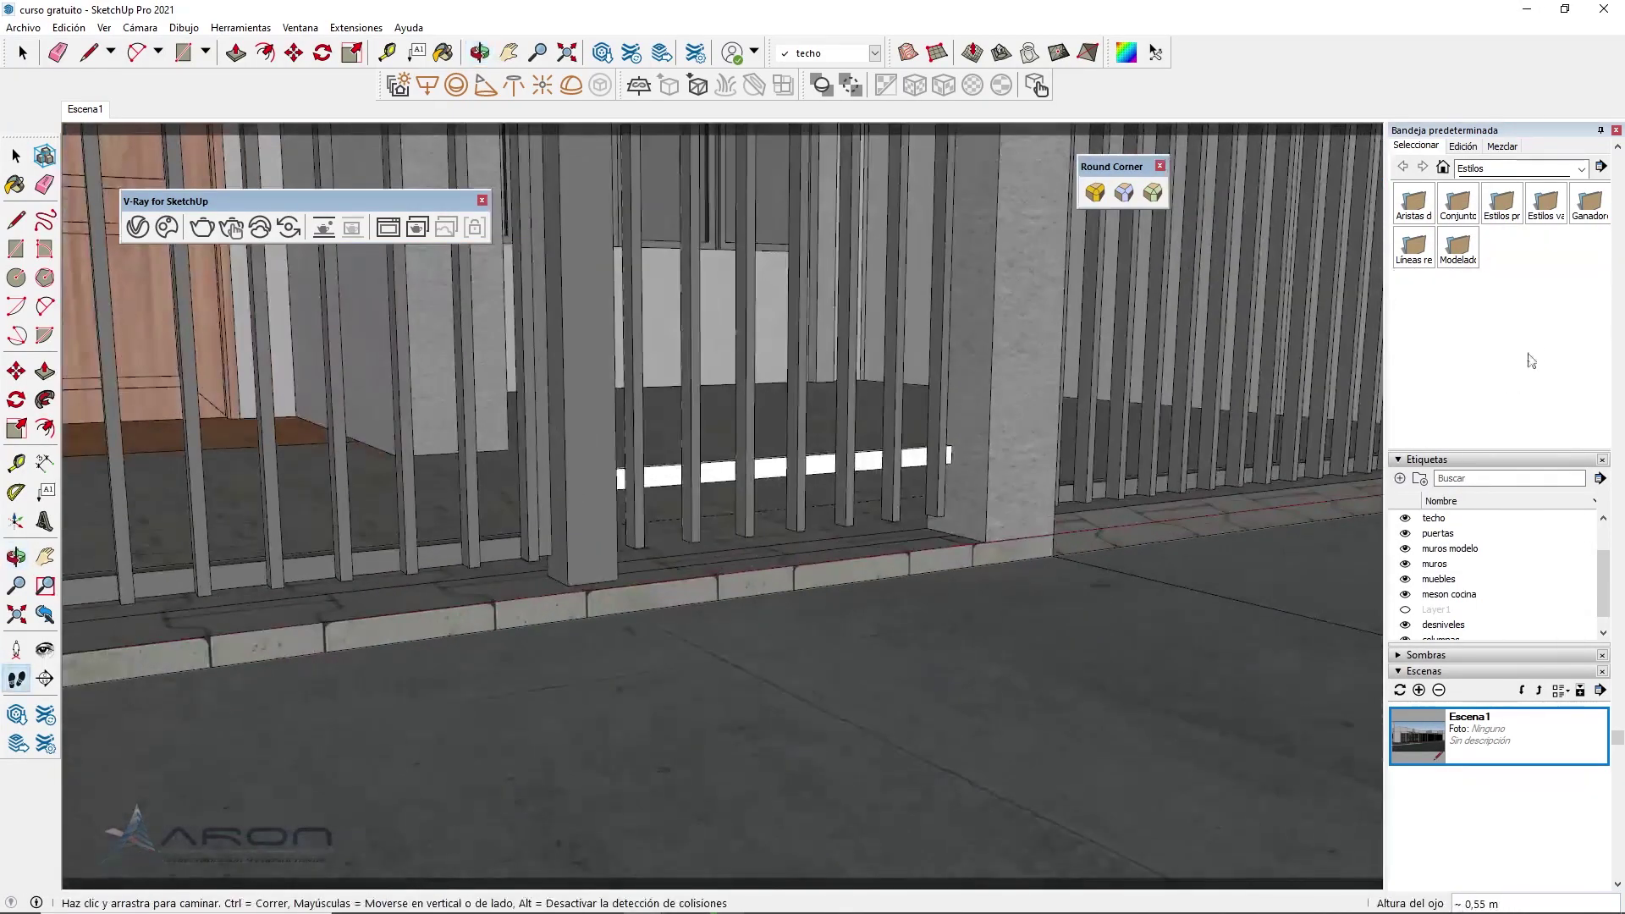
scroll(1539, 344, up, 5)
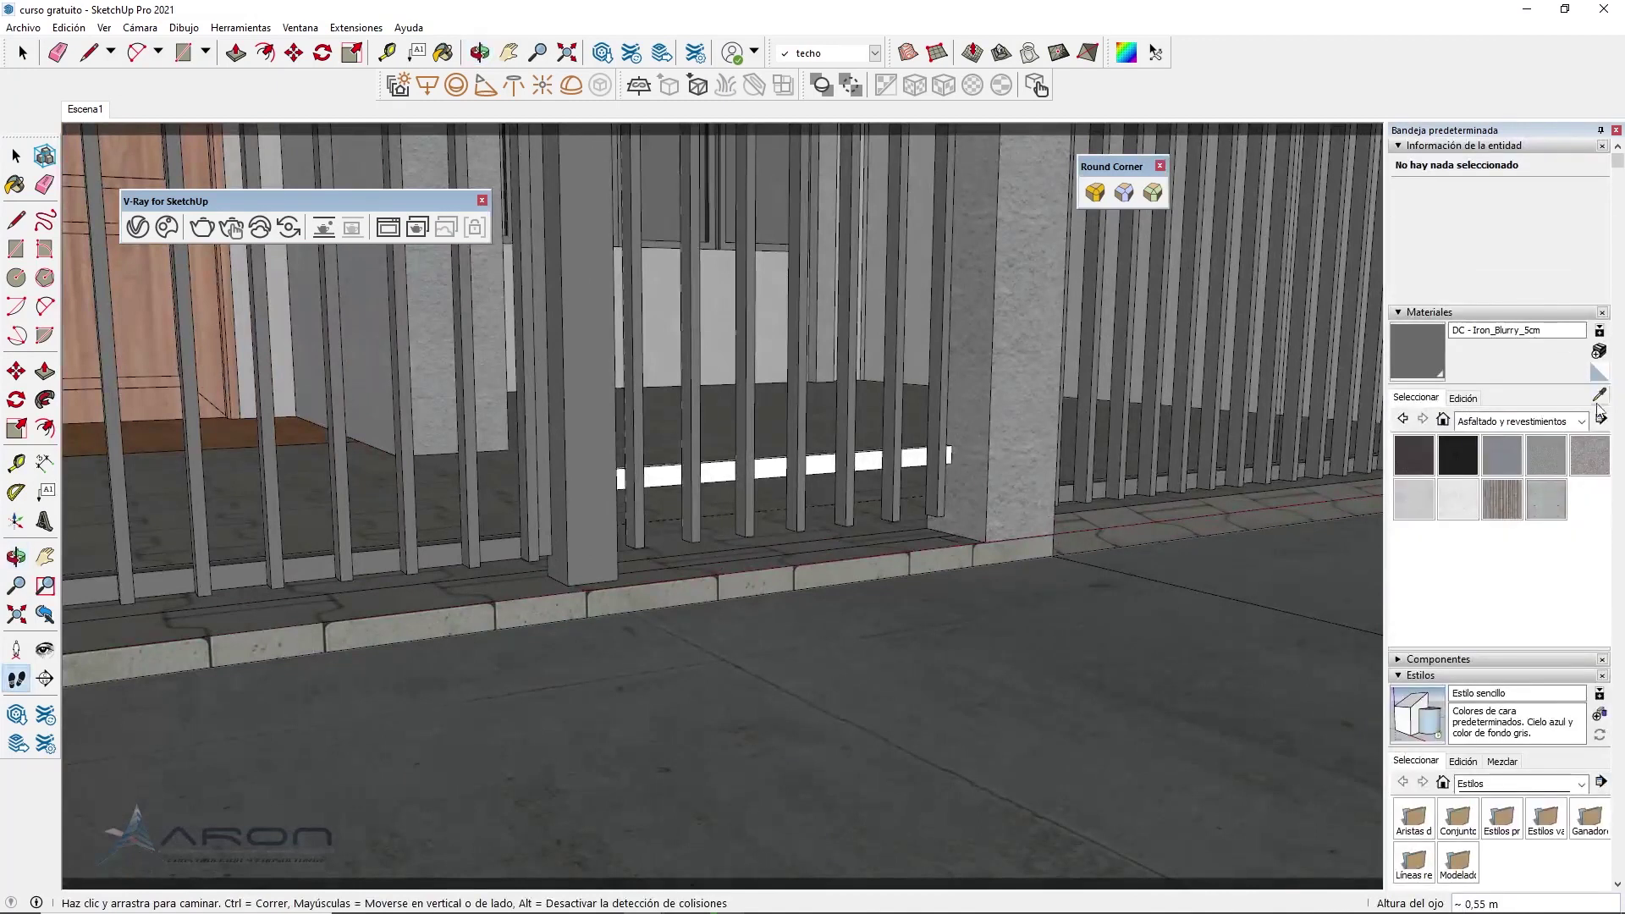
Zoom out and orbit around to the angled house corner beside the gate
key(b)
scroll(624, 479, up, 5)
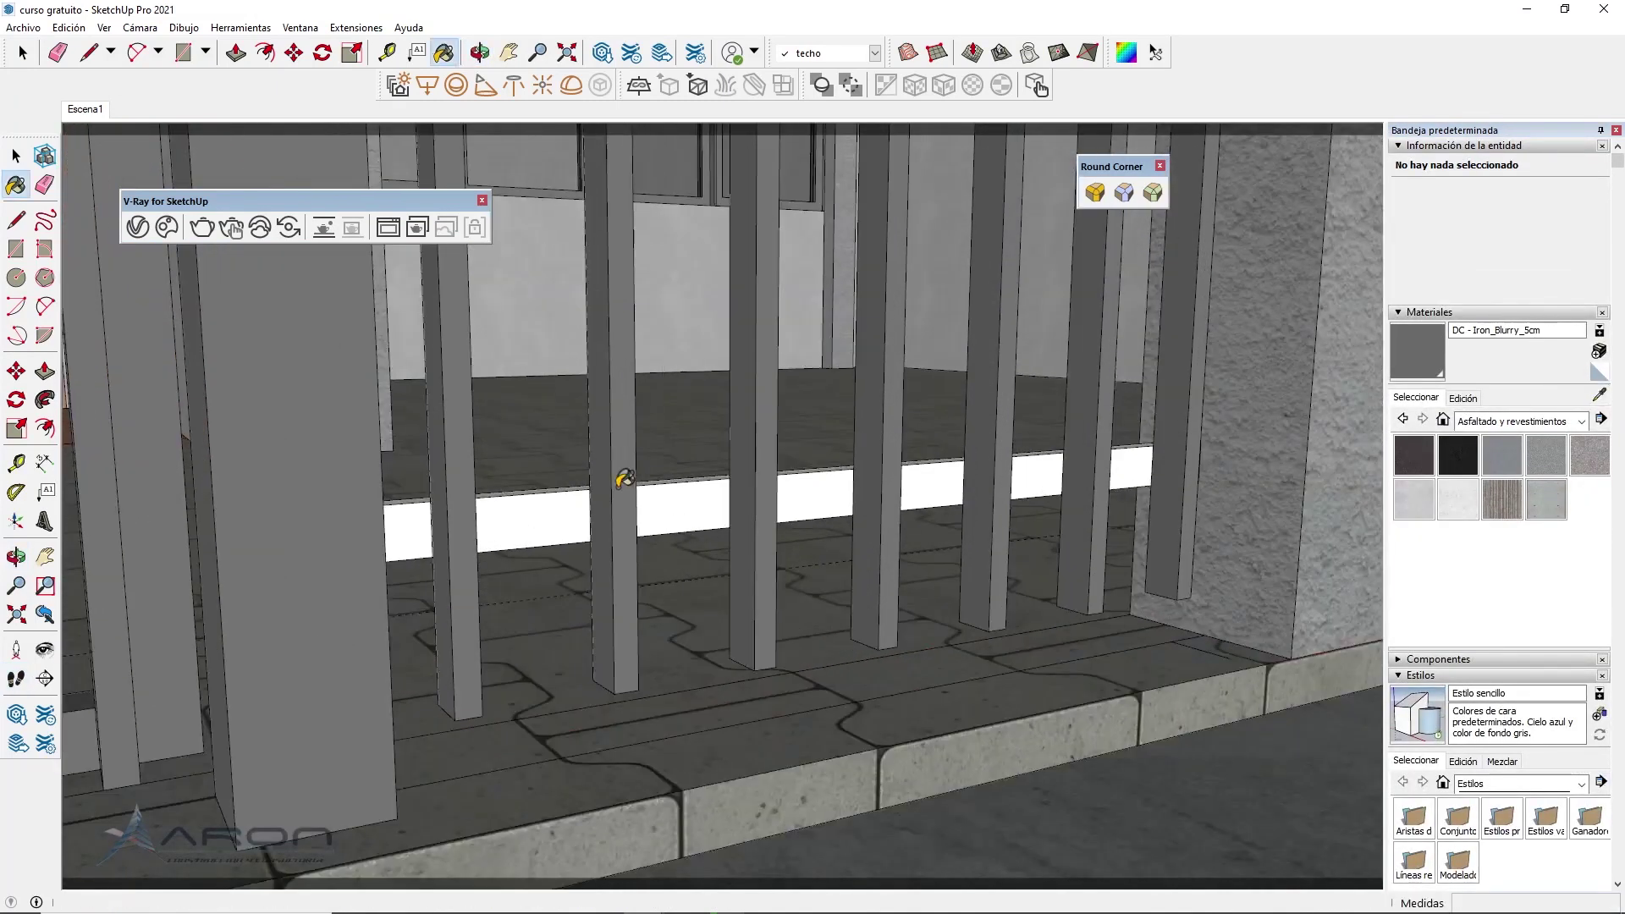
scroll(690, 485, down, 3)
scroll(716, 501, down, 3)
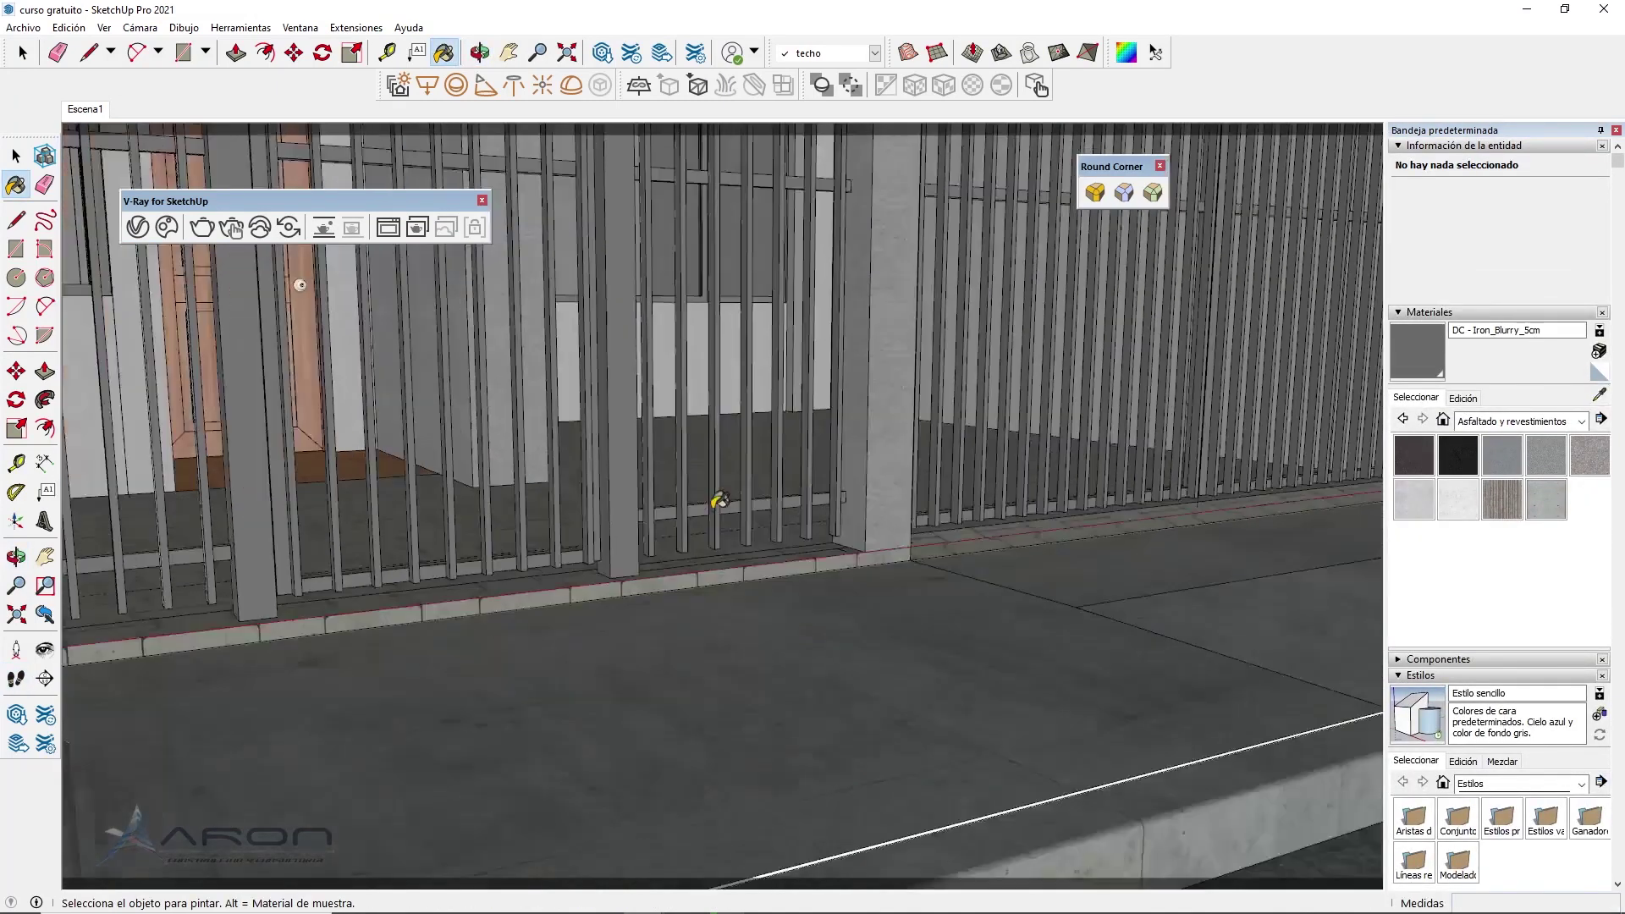
scroll(719, 500, down, 3)
scroll(806, 457, down, 2)
scroll(830, 482, down, 3)
key(space)
scroll(927, 517, down, 3)
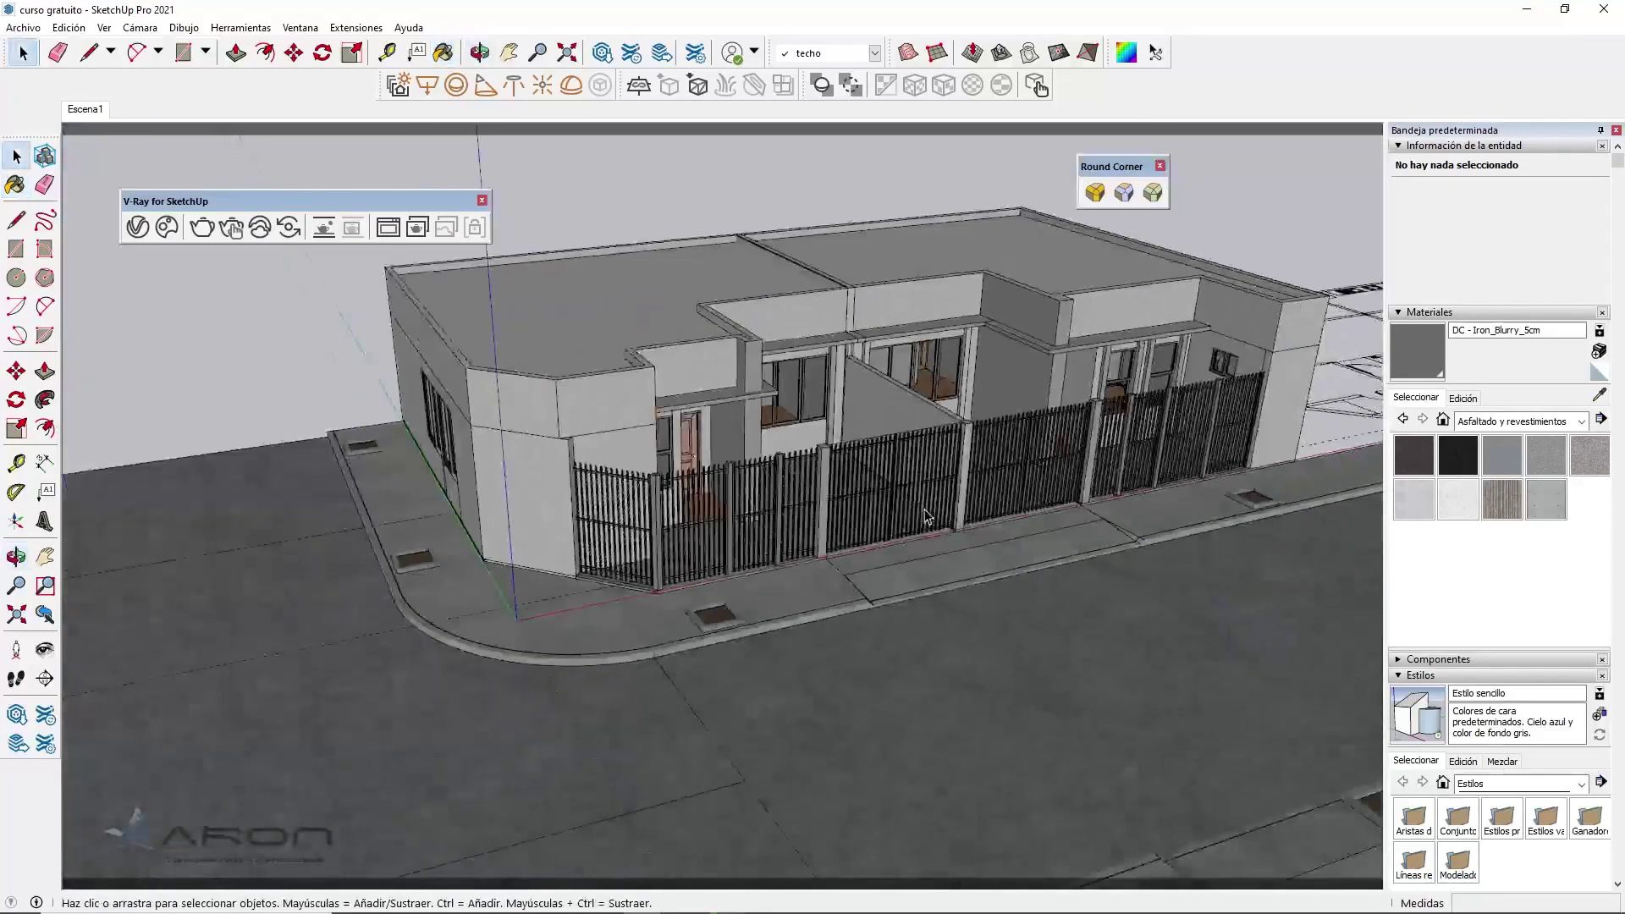
scroll(927, 518, down, 3)
mouse_move(927, 517)
middle_down()
mouse_move(643, 465)
mouse_move(645, 498)
mouse_move(566, 598)
mouse_move(654, 543)
mouse_move(593, 487)
middle_up()
scroll(644, 464, up, 5)
scroll(565, 595, up, 3)
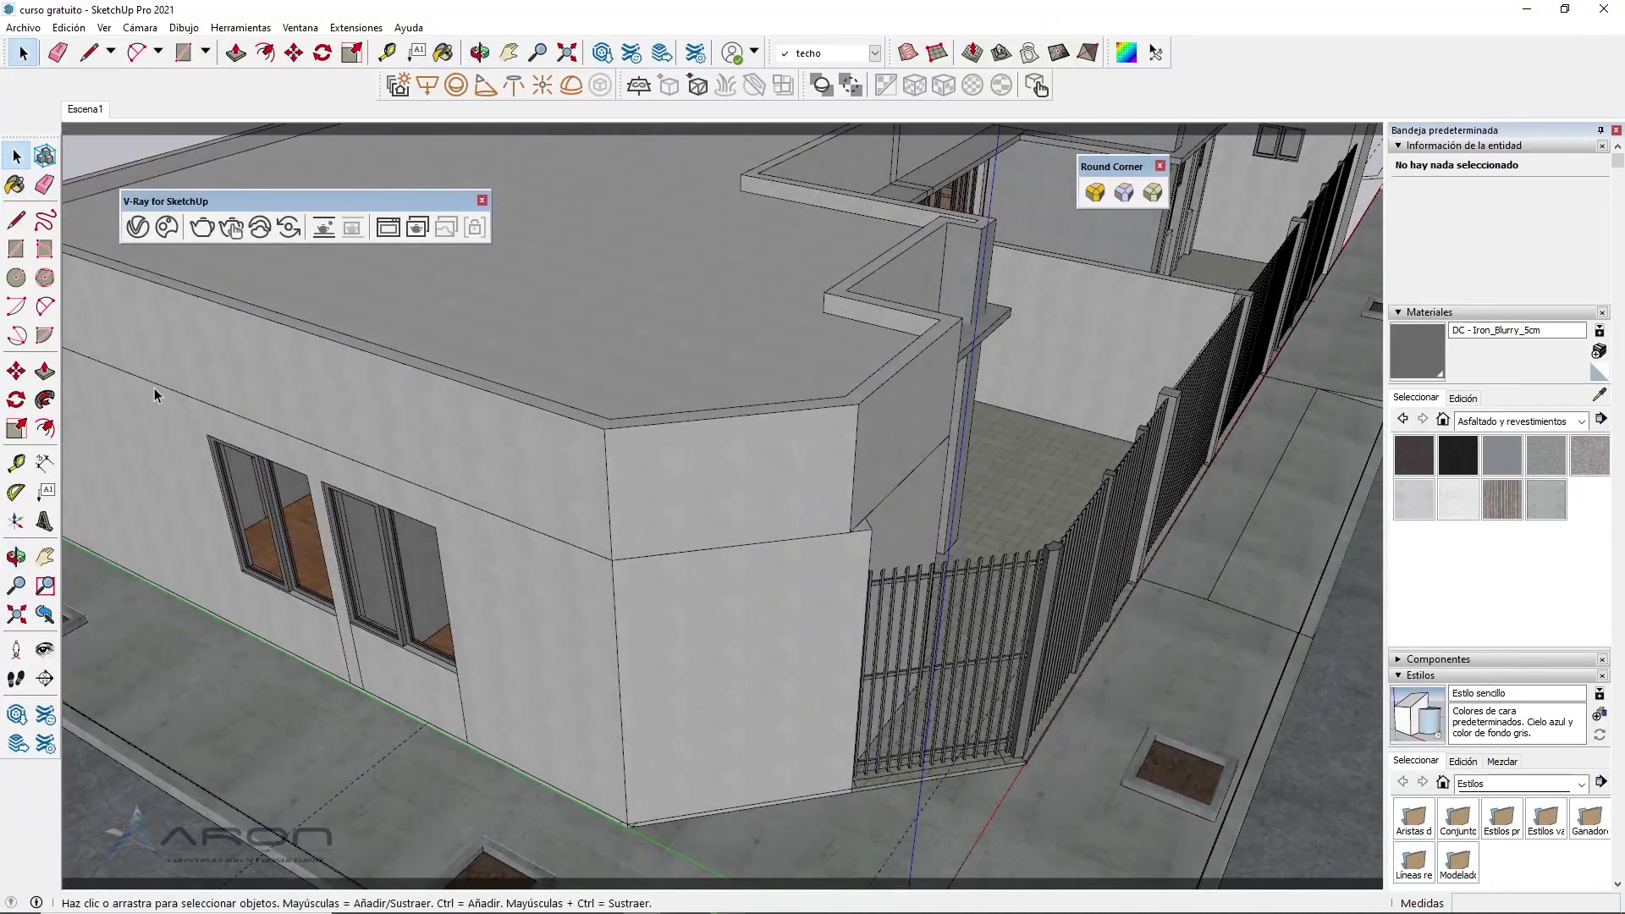
Draw a rectangle over the angled corner face, from the roof corner to the wall's bottom corner
click(16, 249)
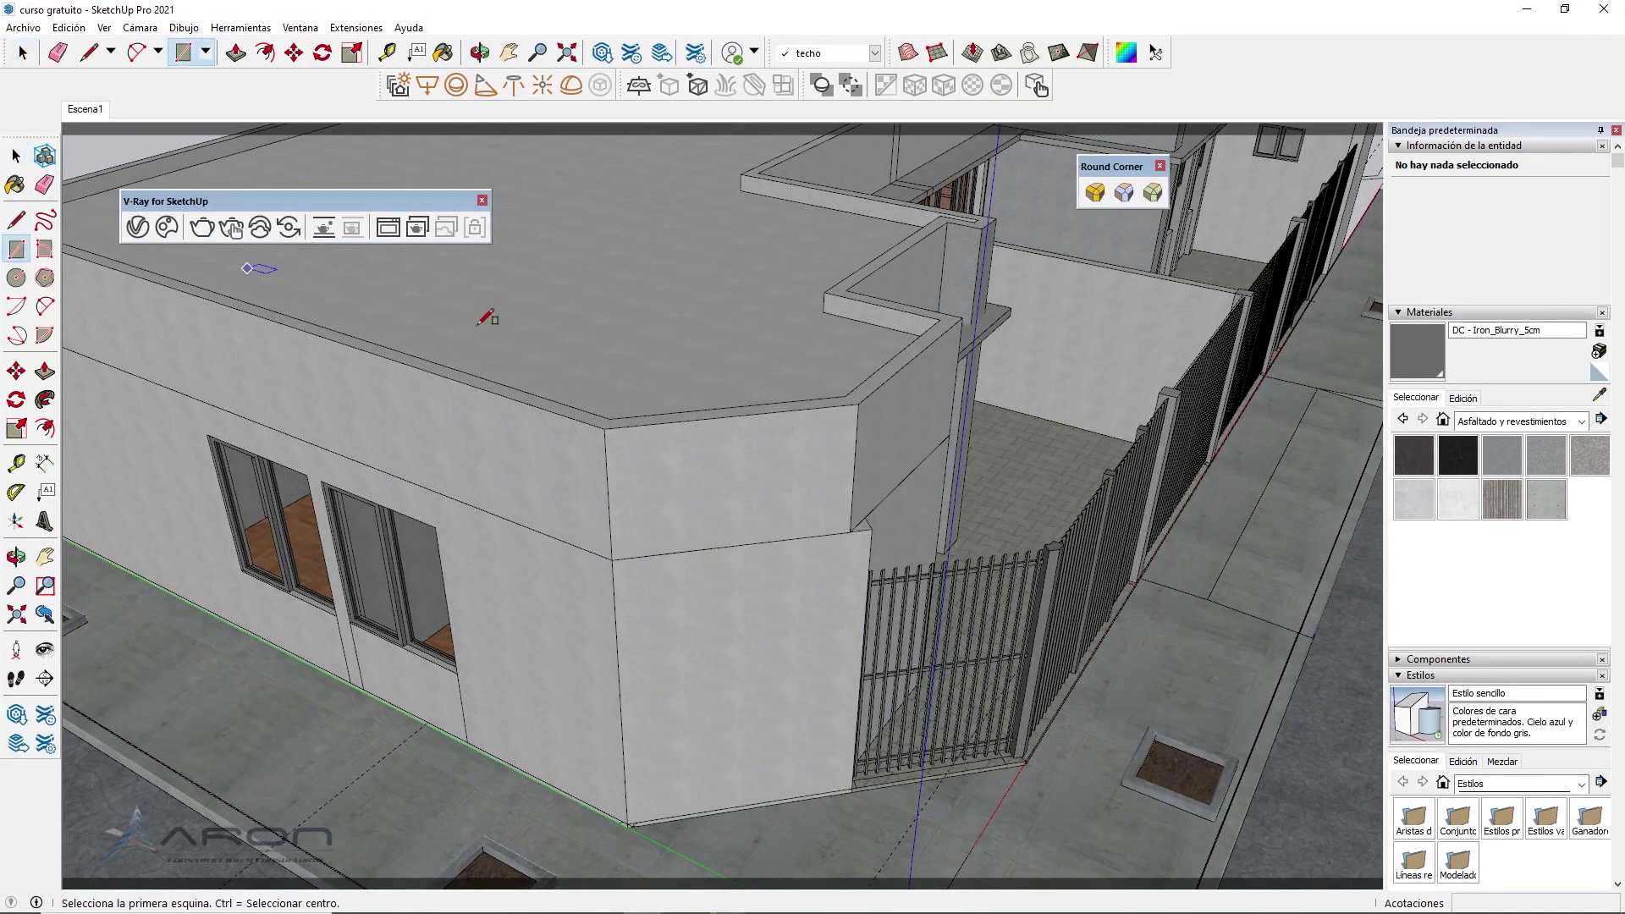
click(858, 403)
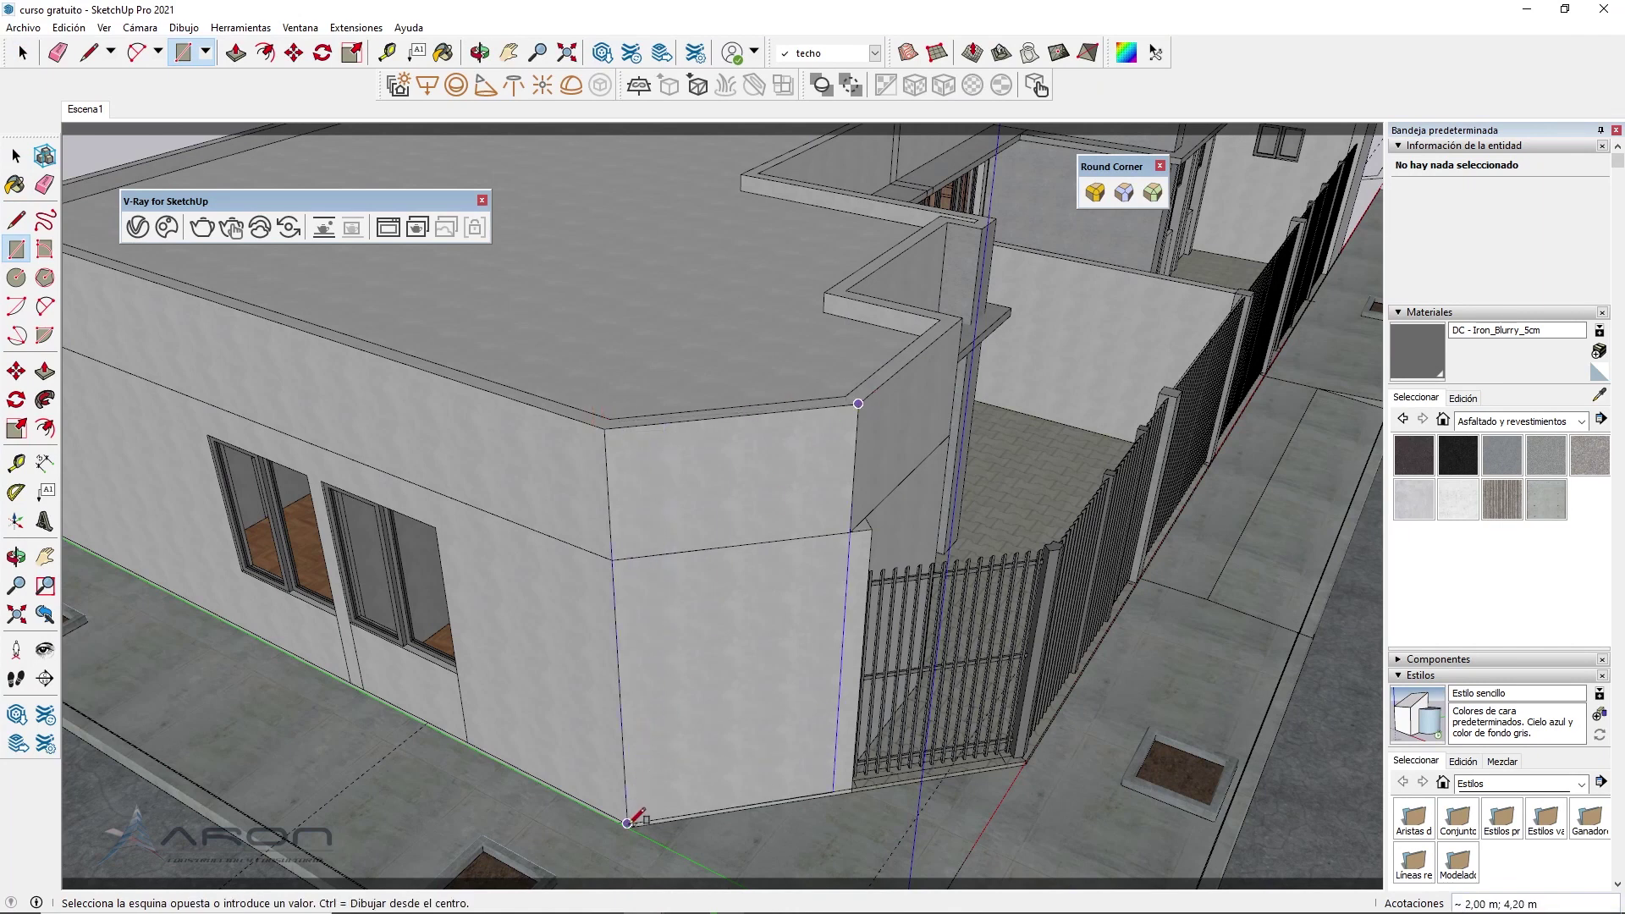
scroll(625, 823, up, 3)
scroll(617, 824, up, 3)
scroll(610, 825, up, 2)
click(605, 826)
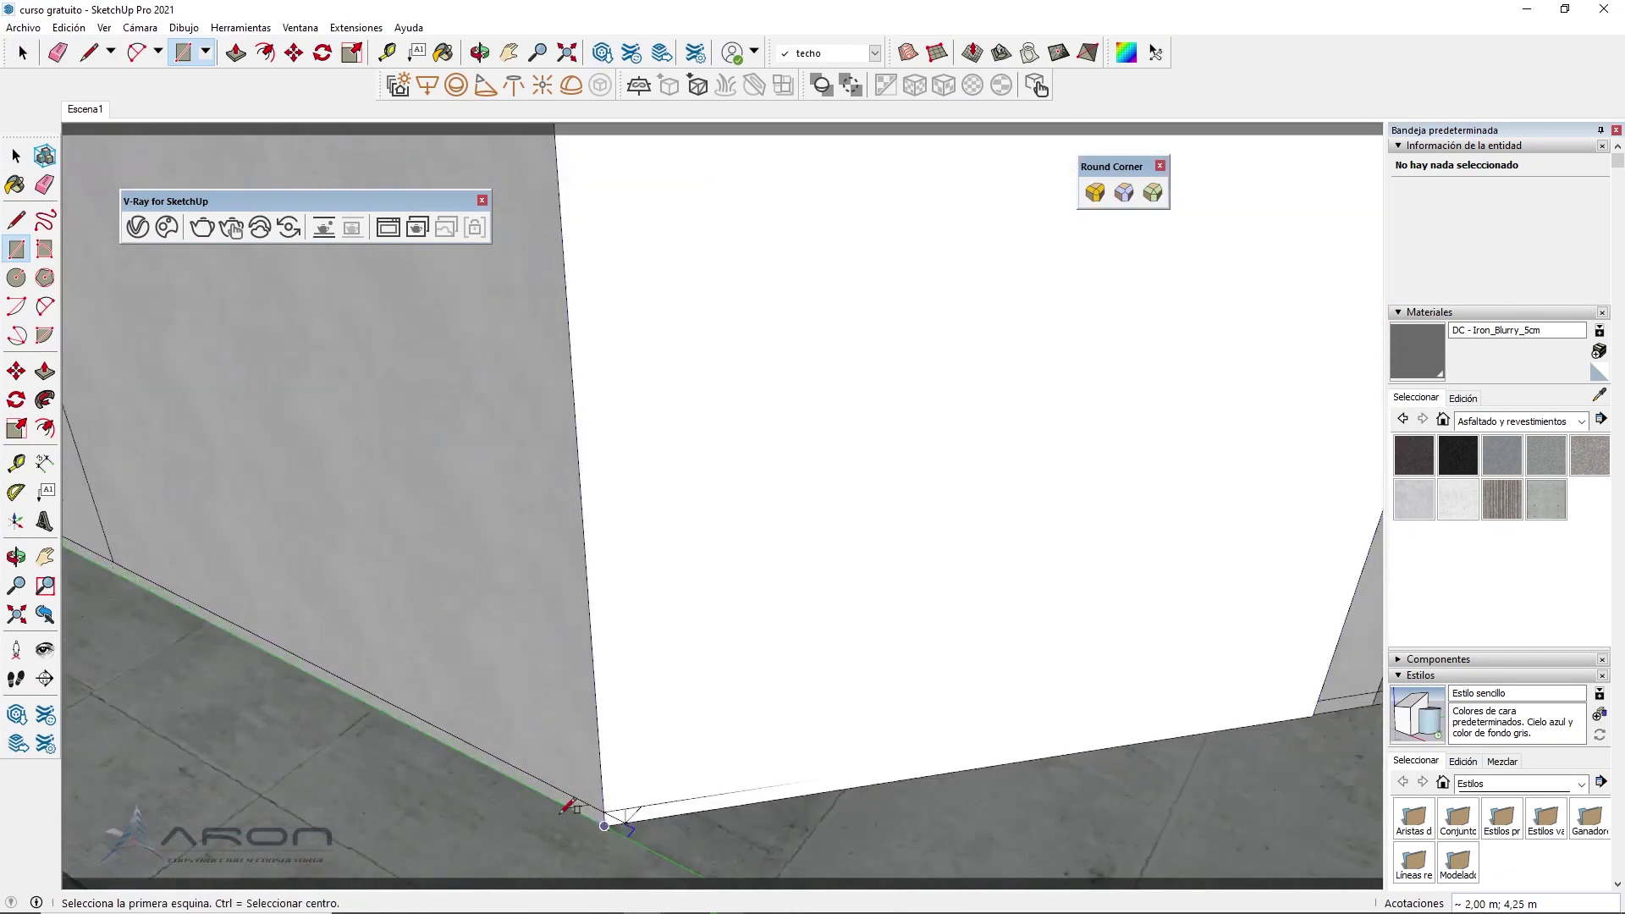
scroll(617, 816, down, 2)
scroll(453, 751, down, 2)
scroll(624, 697, down, 3)
scroll(599, 671, down, 2)
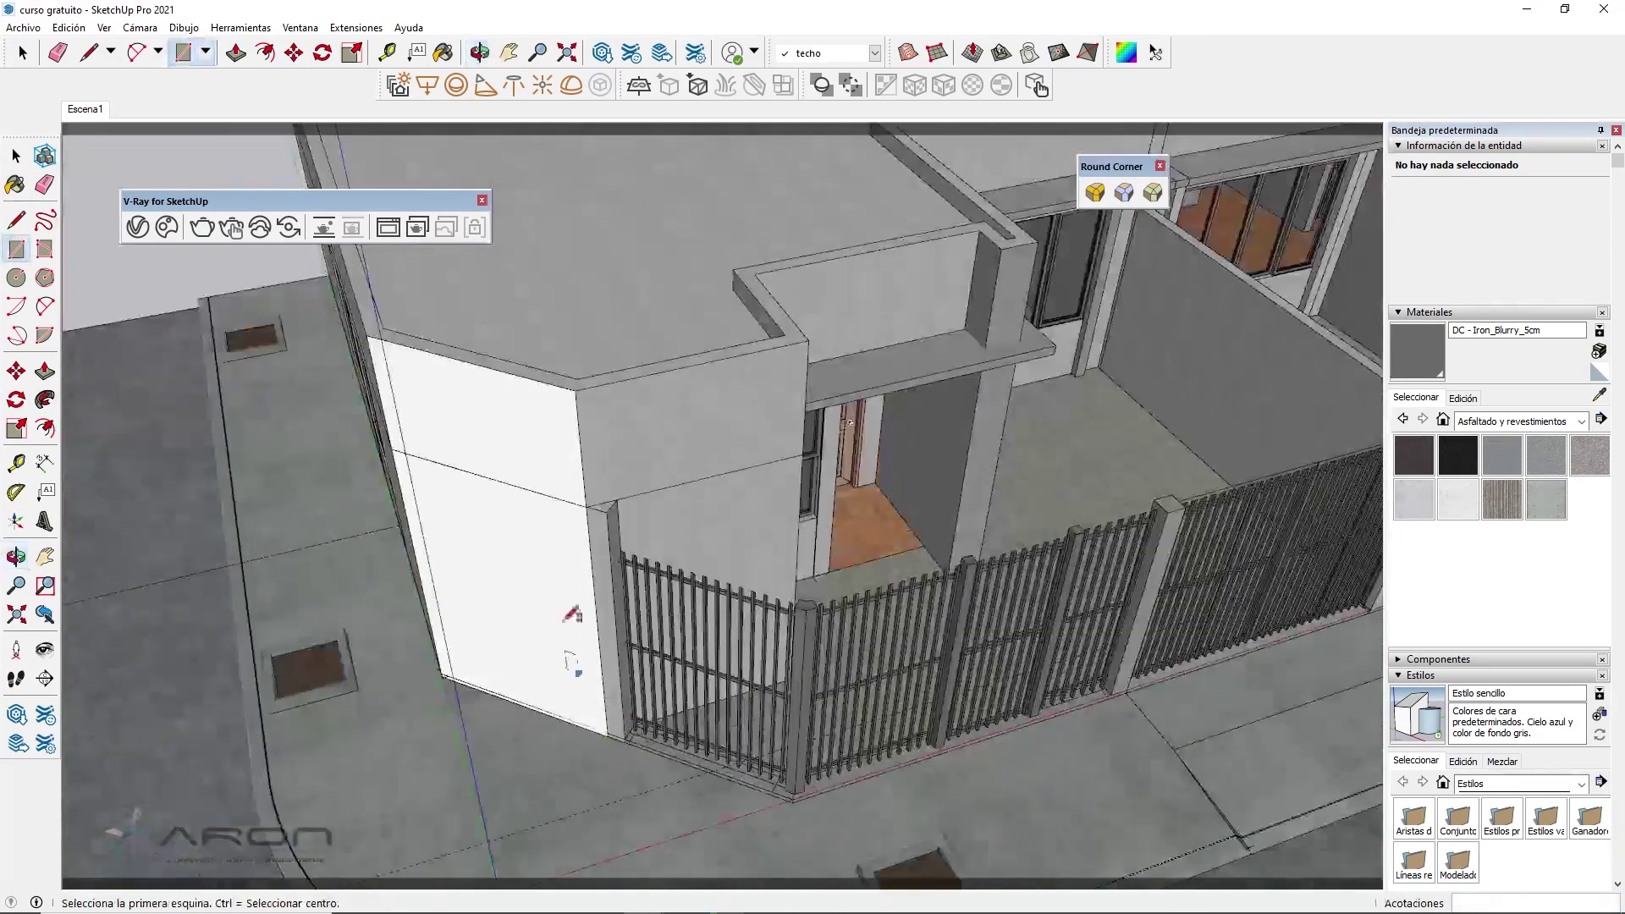
scroll(537, 472, up, 3)
key(space)
mouse_move(591, 530)
middle_down()
mouse_move(667, 536)
mouse_move(530, 553)
middle_up()
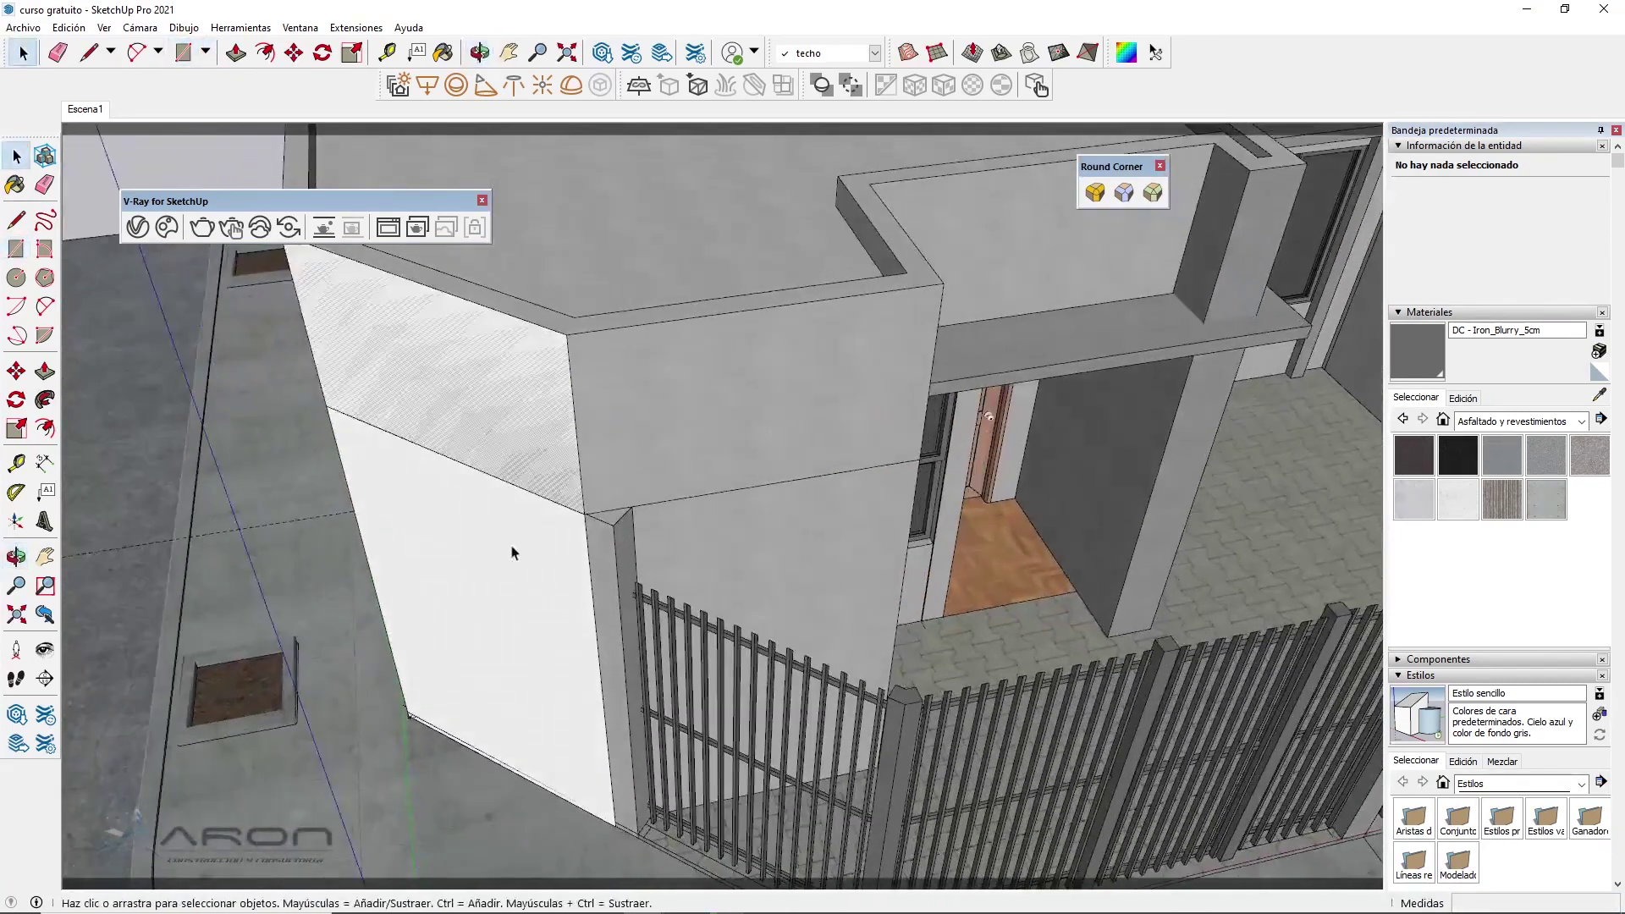
Make the new face and its edges a group and open it for editing
double_click(545, 456)
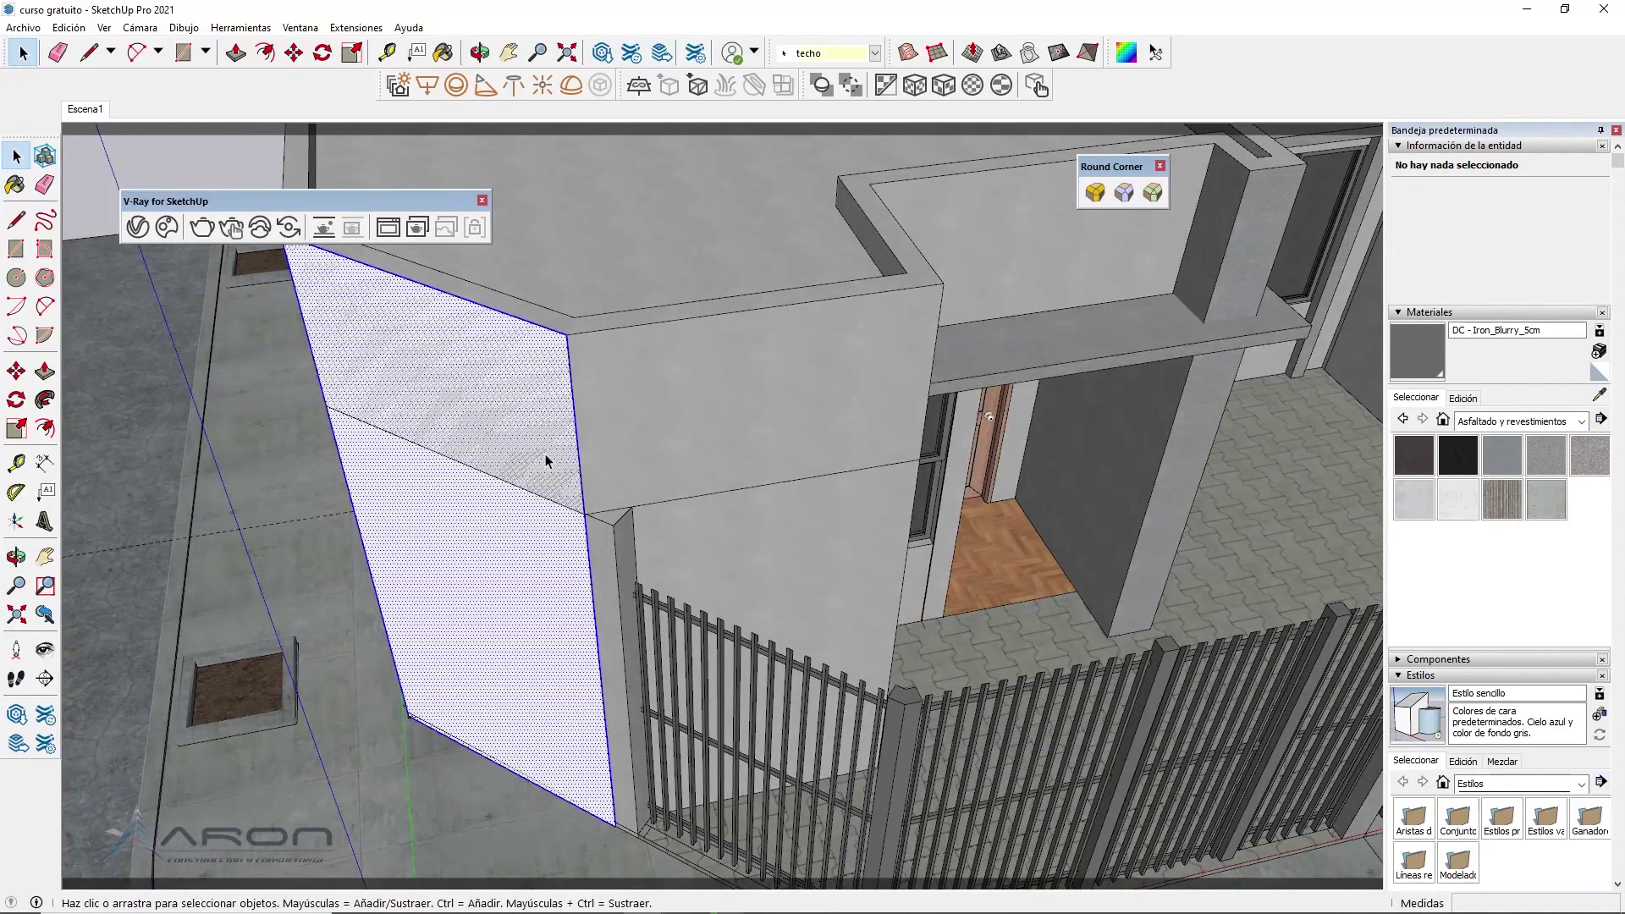
right_click(545, 455)
click(638, 602)
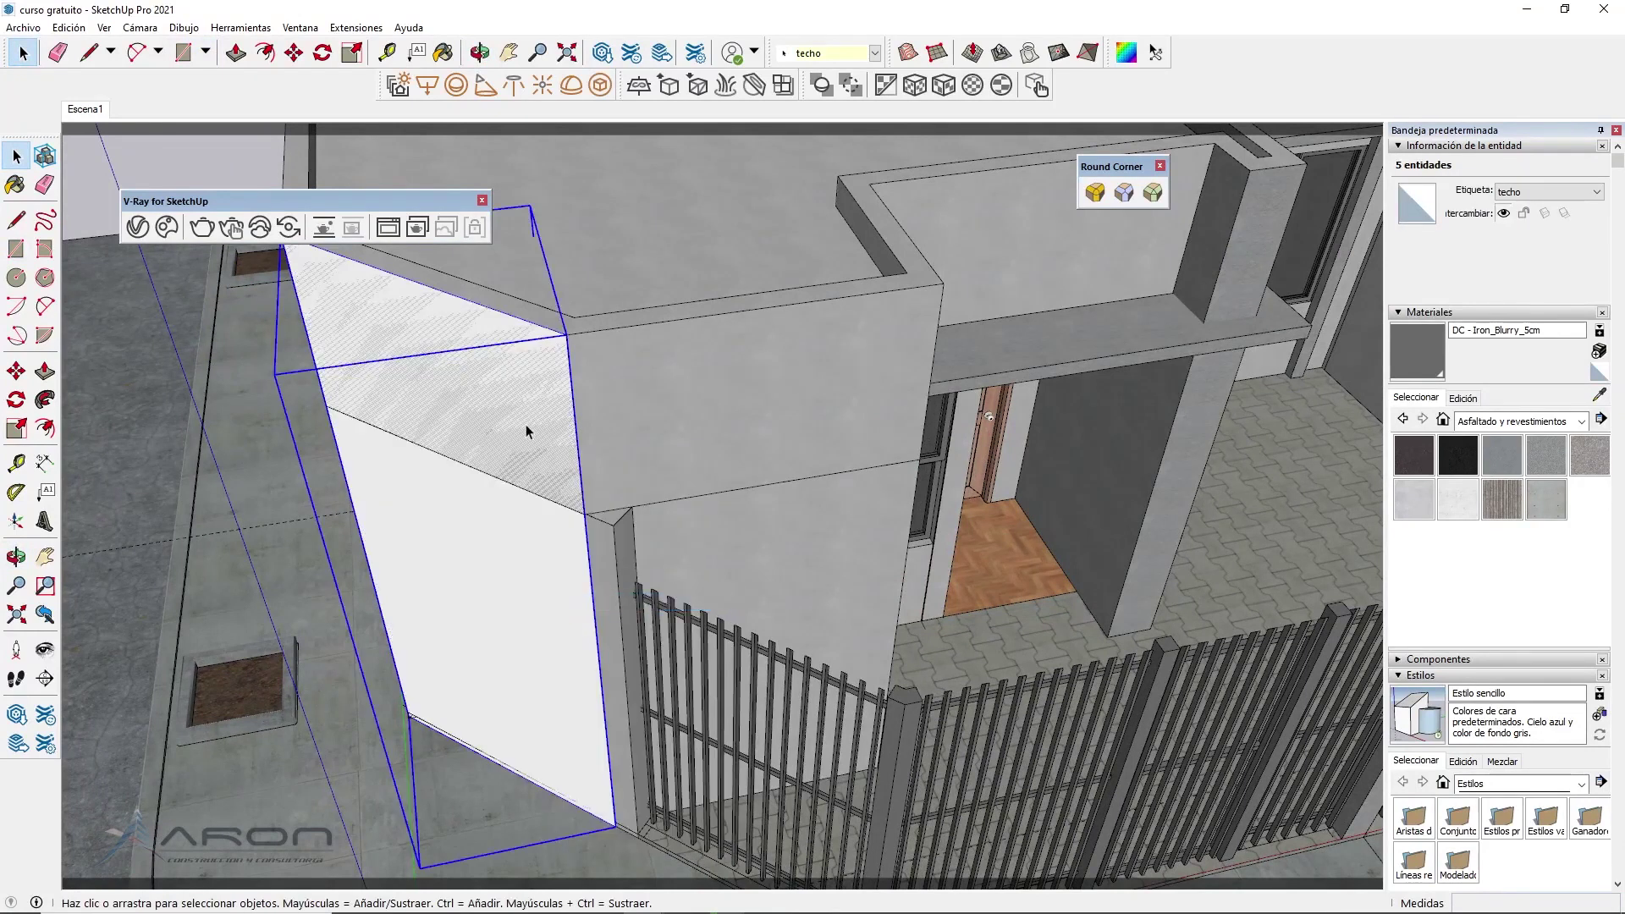
double_click(526, 425)
Push/pull the panel face out 0.04 m to give it thickness
key(p)
click(521, 431)
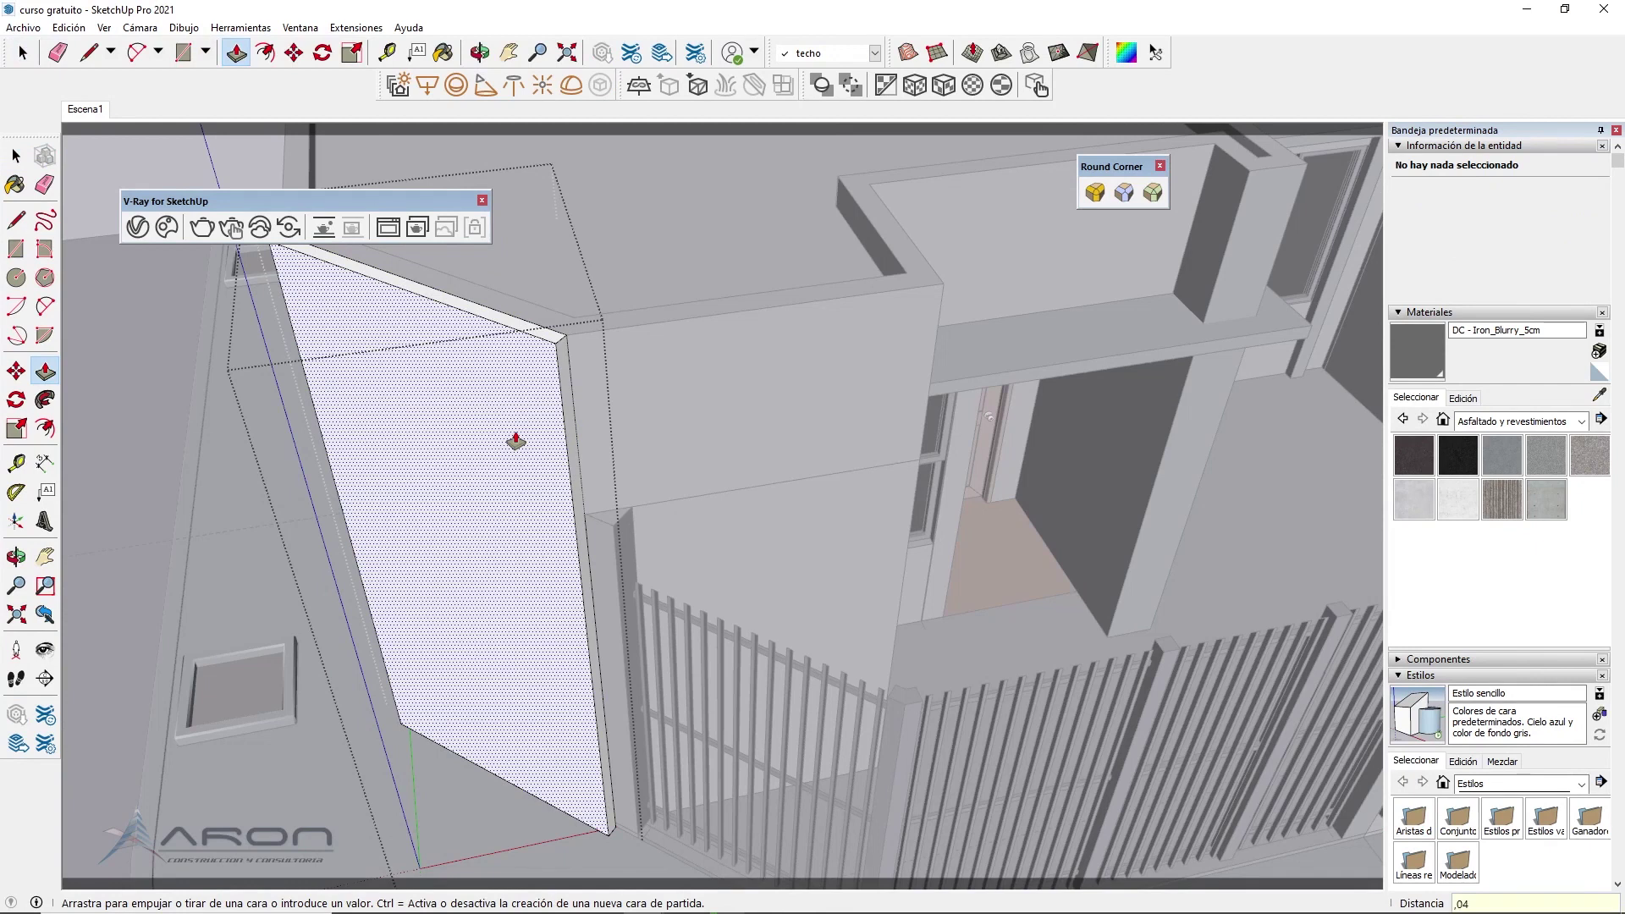
text(4)
key(Return)
mouse_move(476, 439)
middle_down()
mouse_move(766, 425)
mouse_move(795, 396)
mouse_move(693, 477)
mouse_move(875, 471)
mouse_move(780, 474)
mouse_move(856, 508)
mouse_move(747, 486)
mouse_move(830, 533)
mouse_move(512, 562)
mouse_move(605, 561)
middle_up()
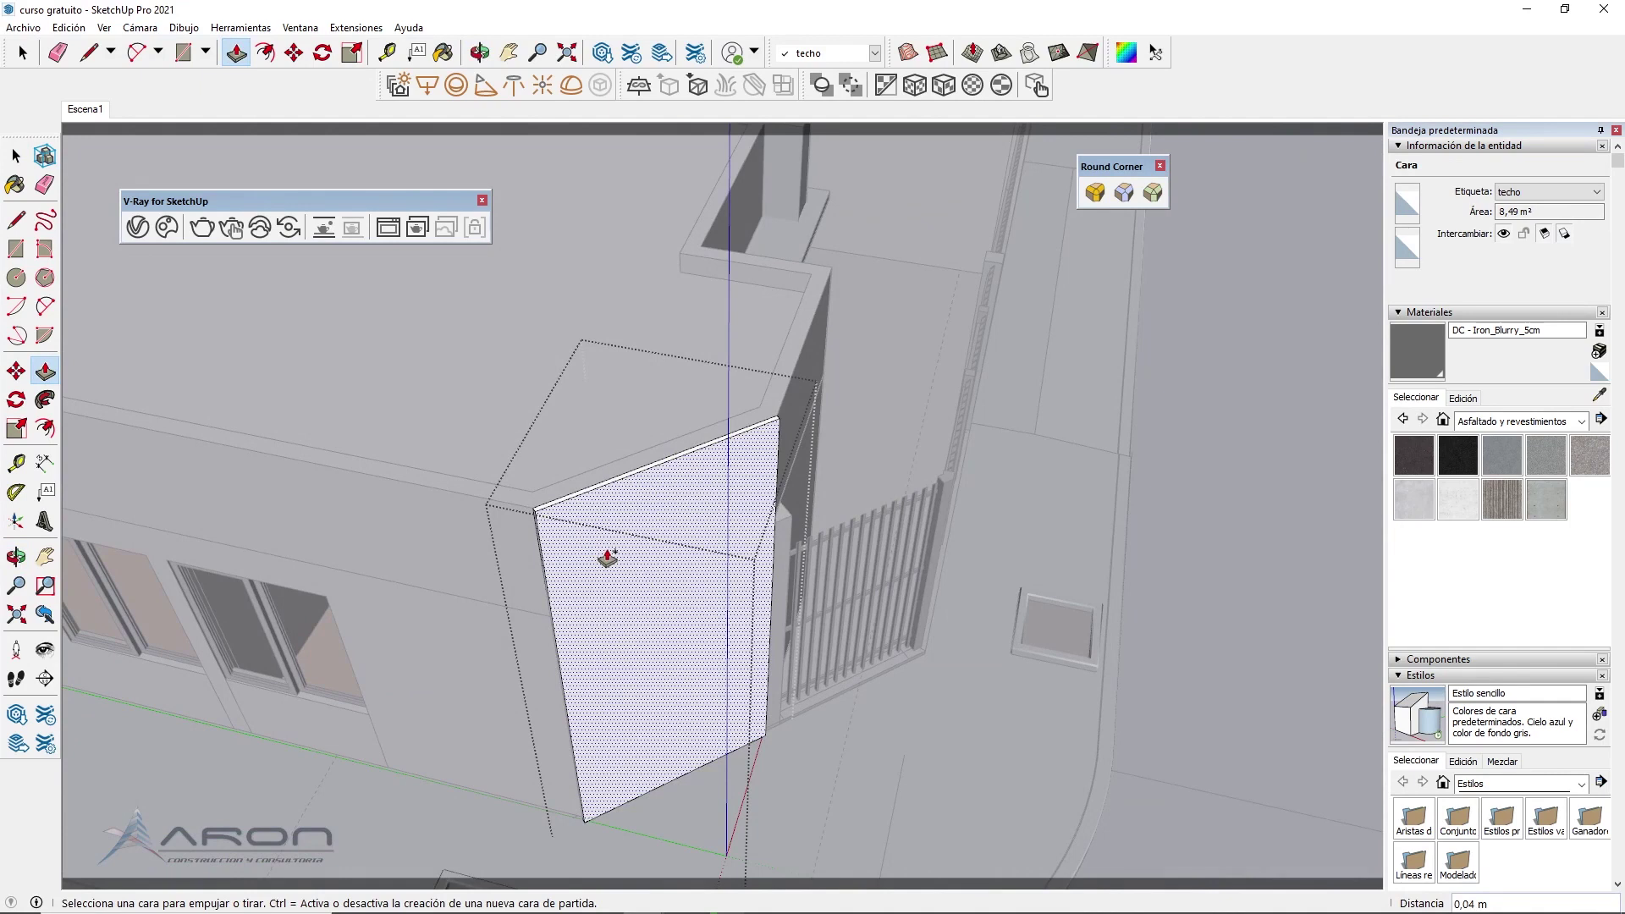
mouse_move(586, 545)
middle_down()
mouse_move(519, 598)
mouse_move(613, 569)
middle_up()
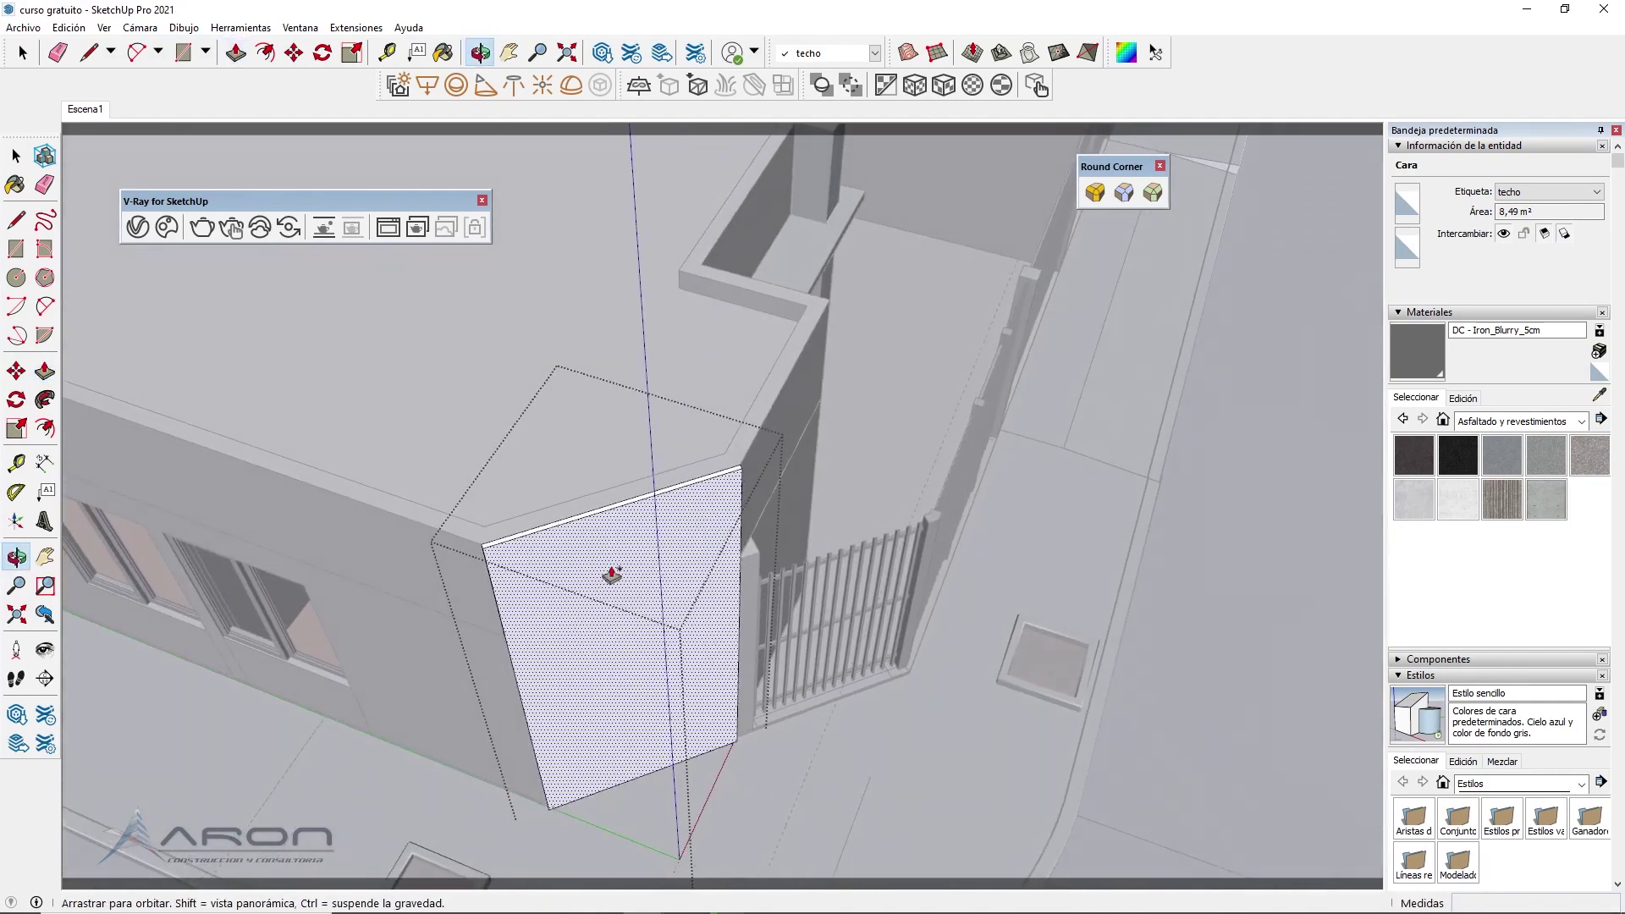
key(e)
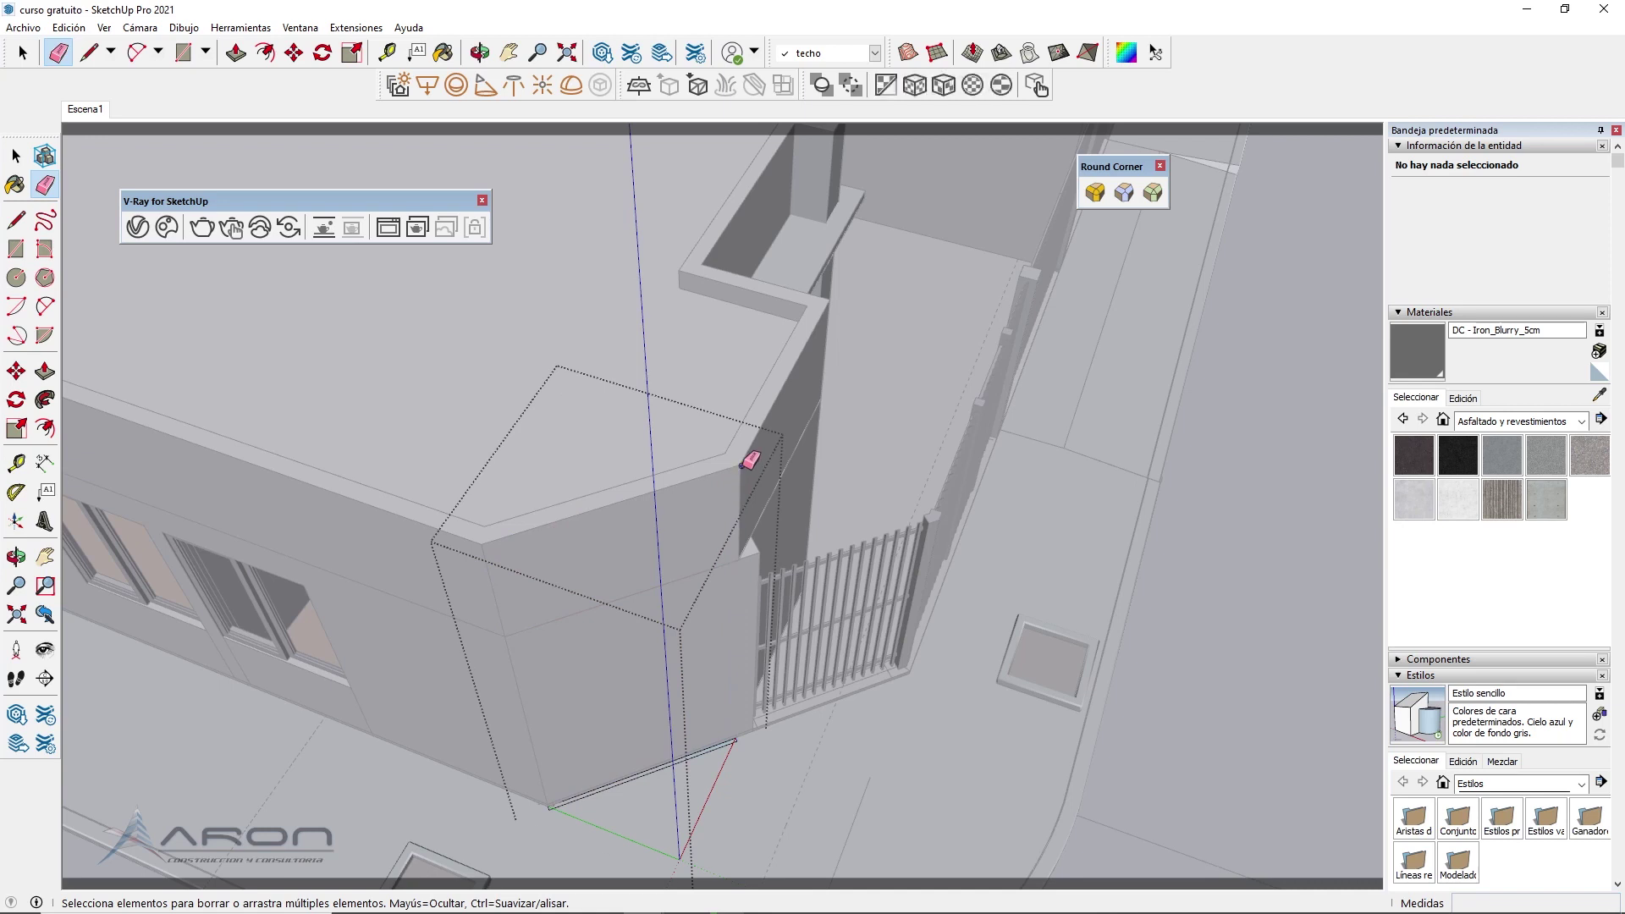
Draw lines along the adjacent wall's base to form a new base strip face
scroll(550, 808, up, 5)
scroll(558, 813, up, 3)
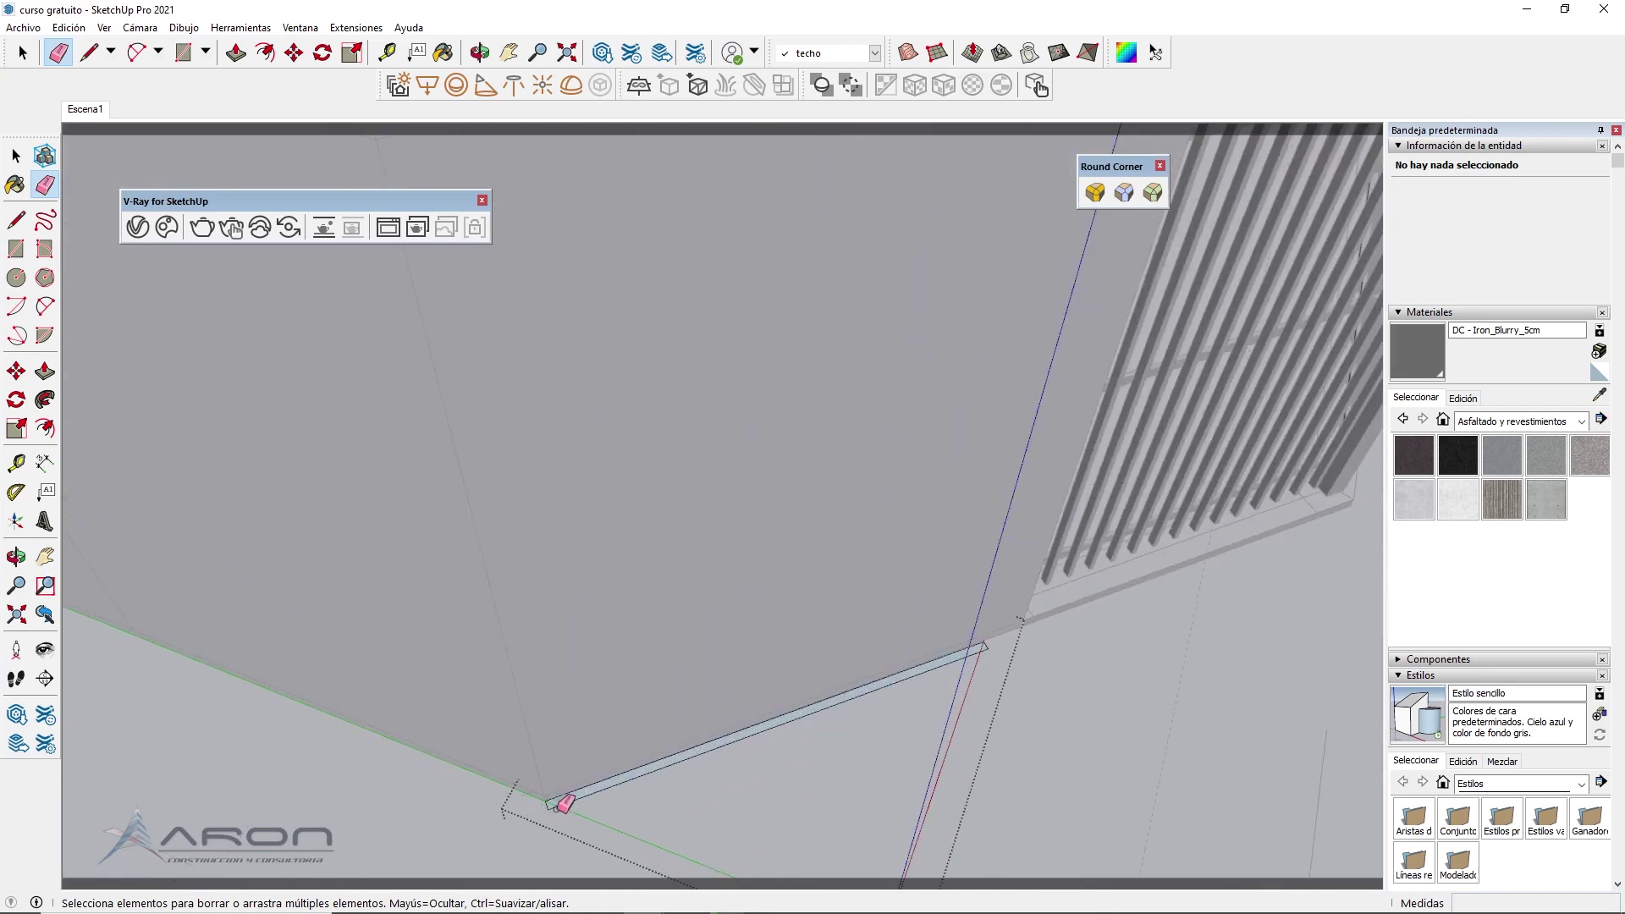
key(l)
key(Escape)
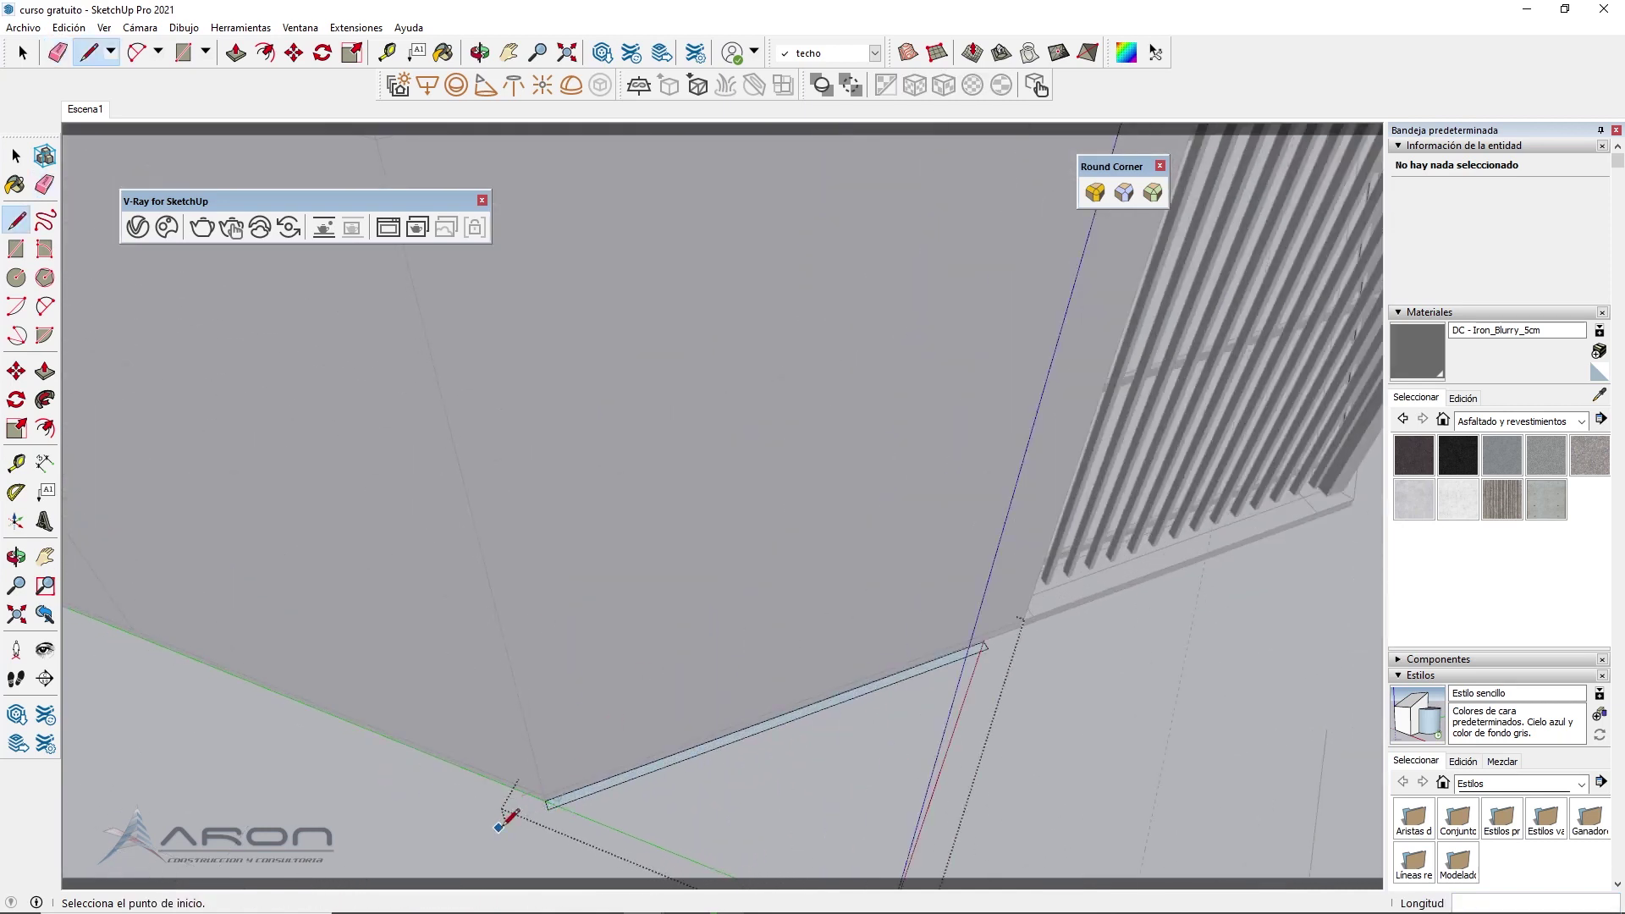
scroll(551, 791, up, 3)
scroll(573, 756, up, 2)
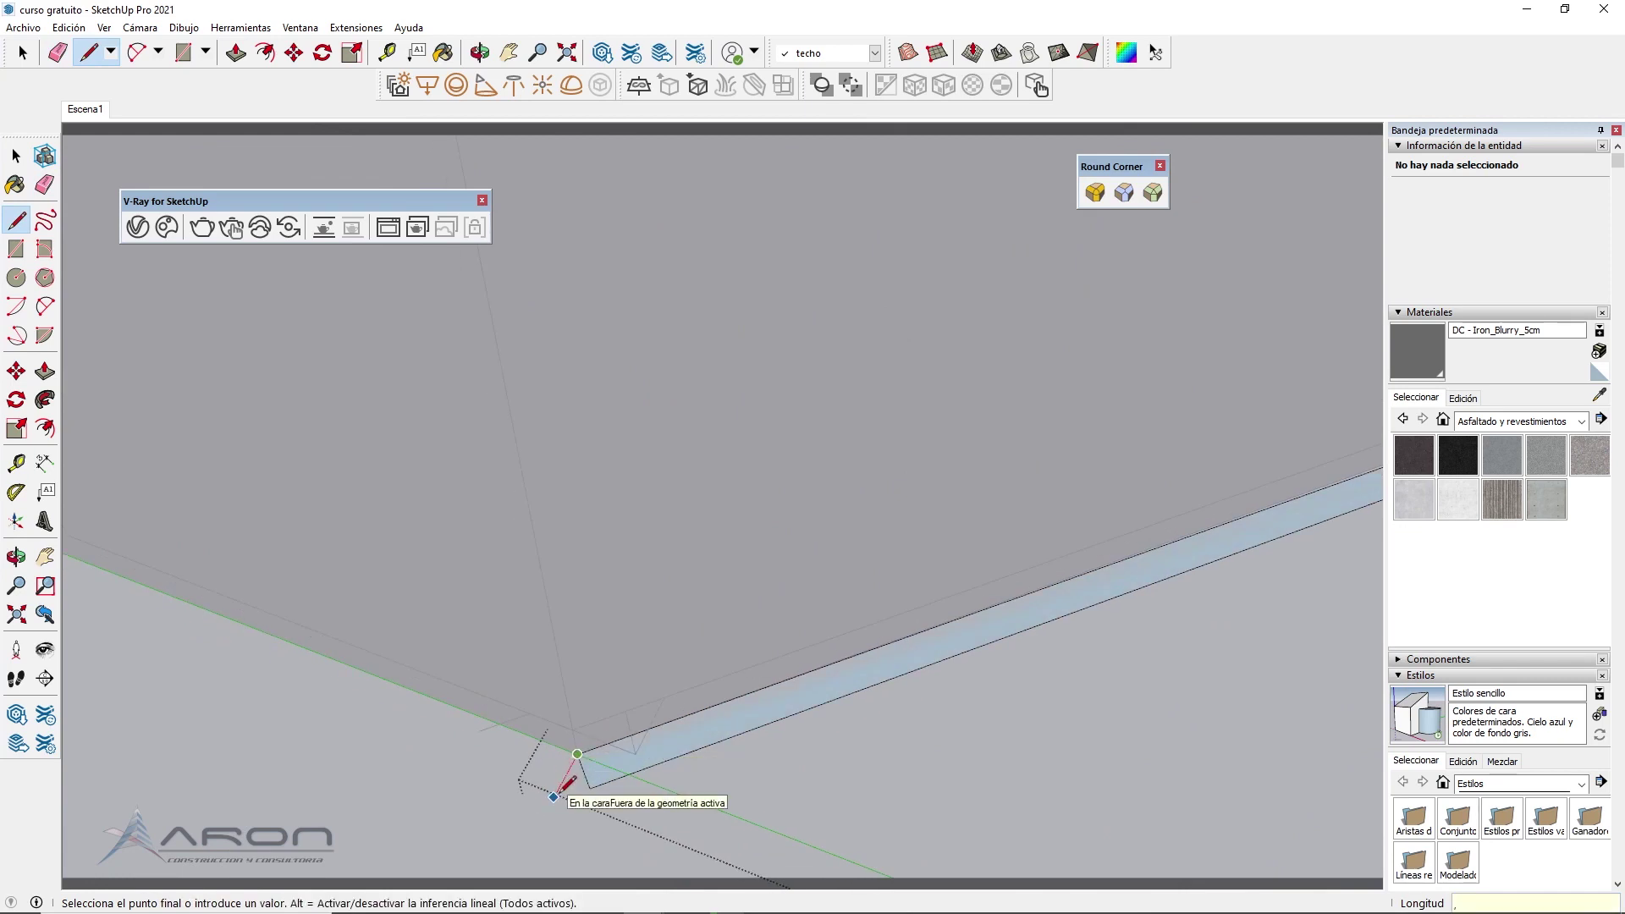
scroll(597, 741, down, 2)
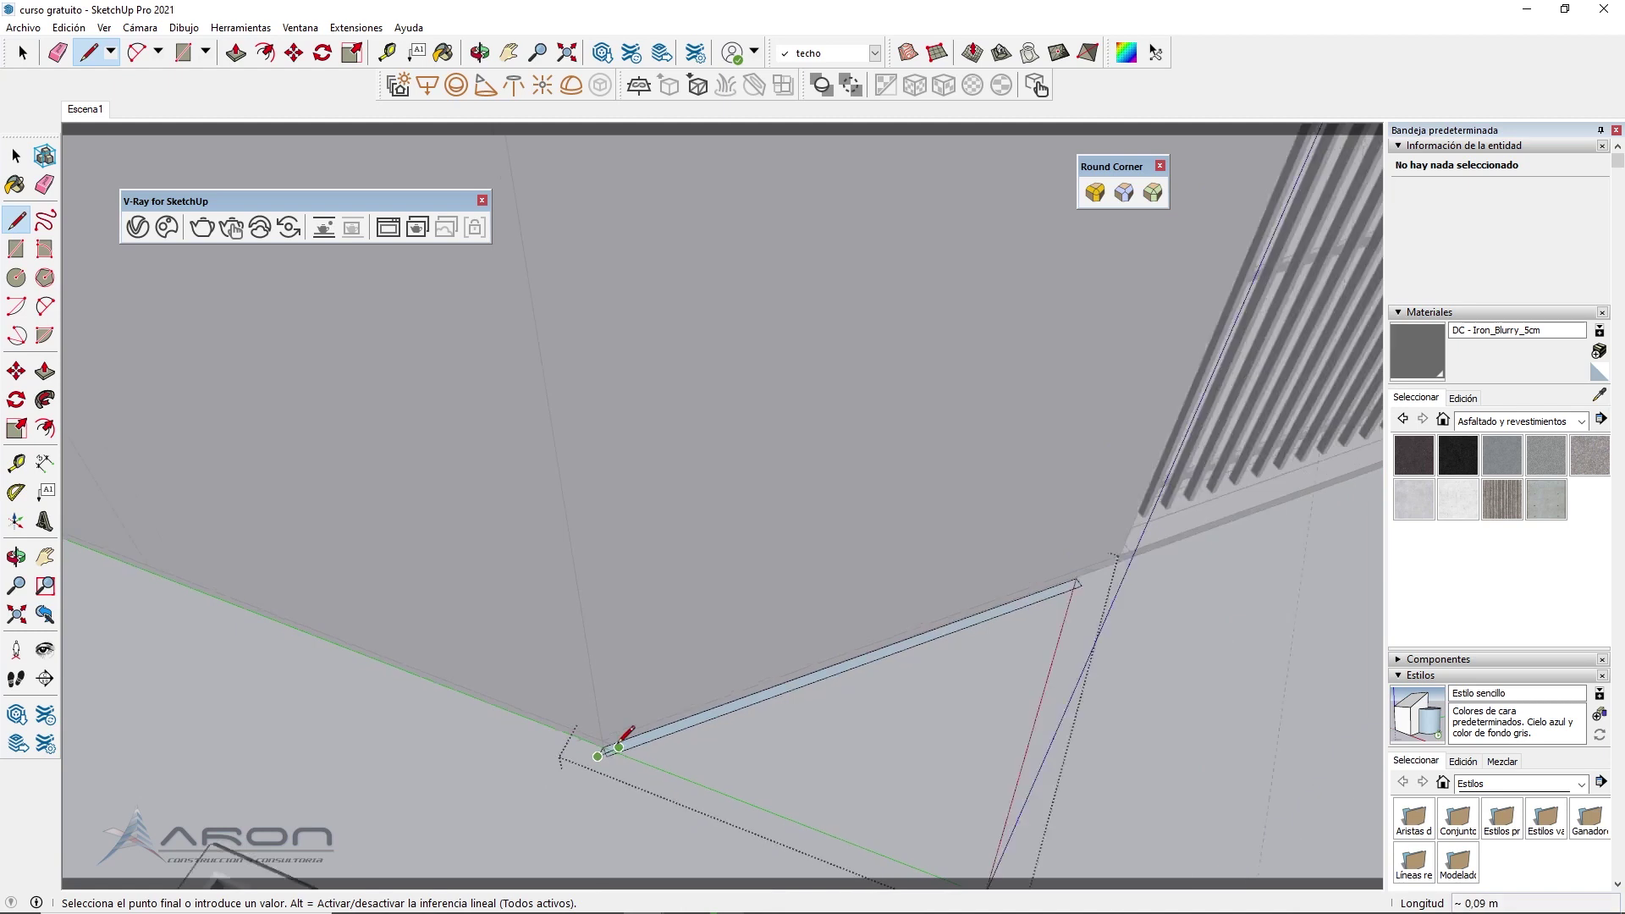
scroll(581, 726, down, 2)
scroll(508, 711, down, 1)
scroll(311, 651, up, 2)
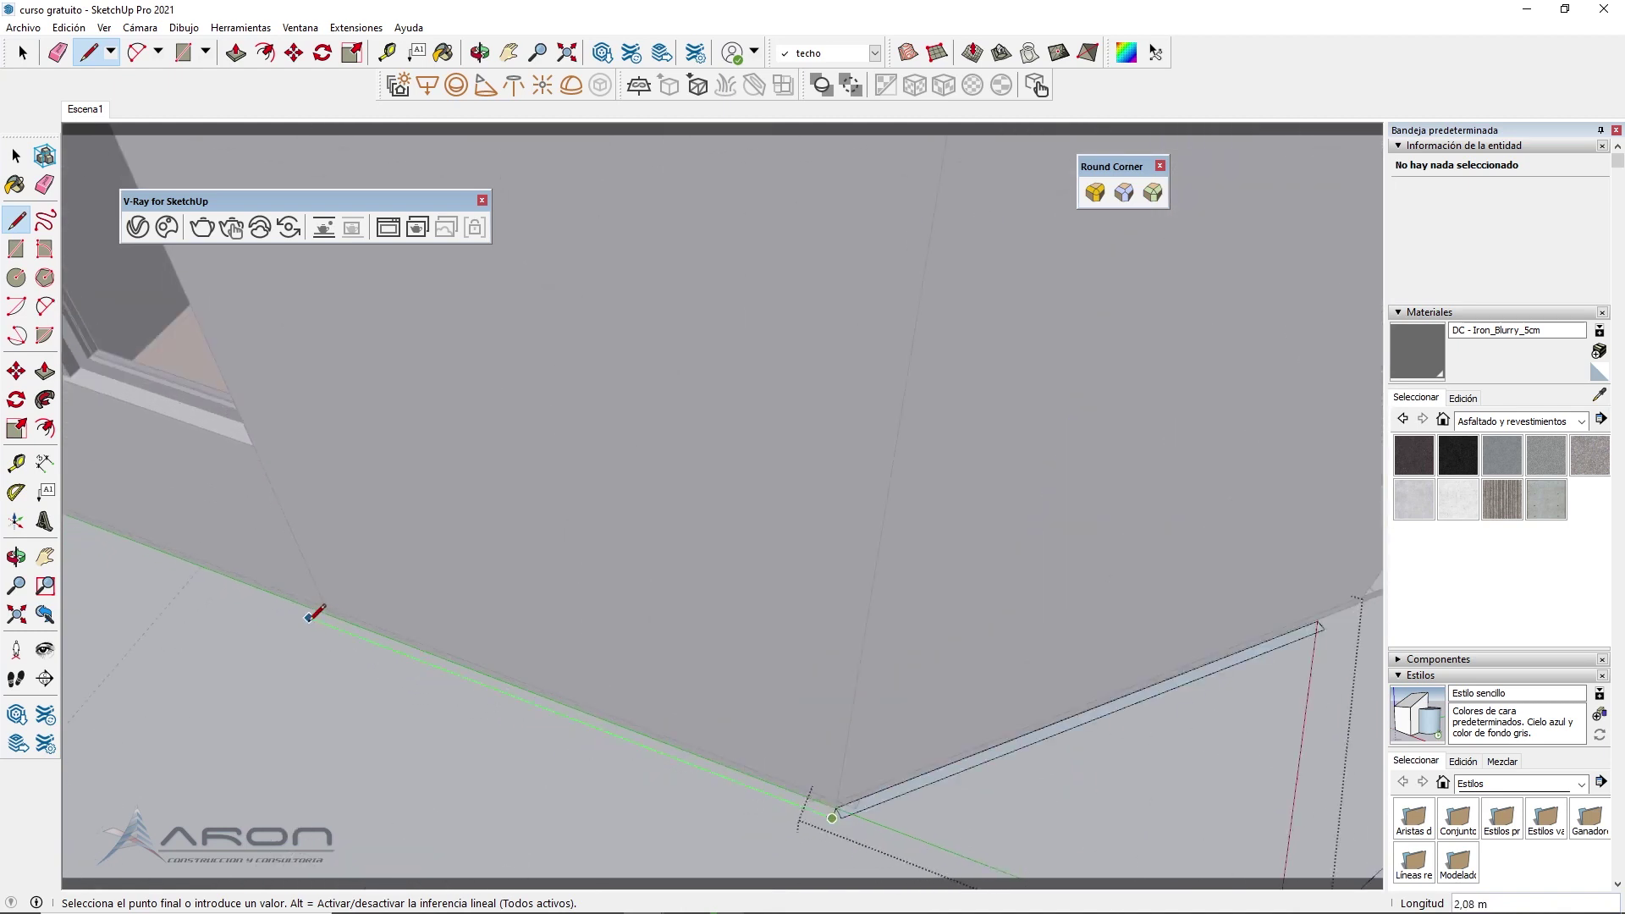
scroll(318, 622, up, 1)
click(331, 602)
scroll(290, 609, down, 2)
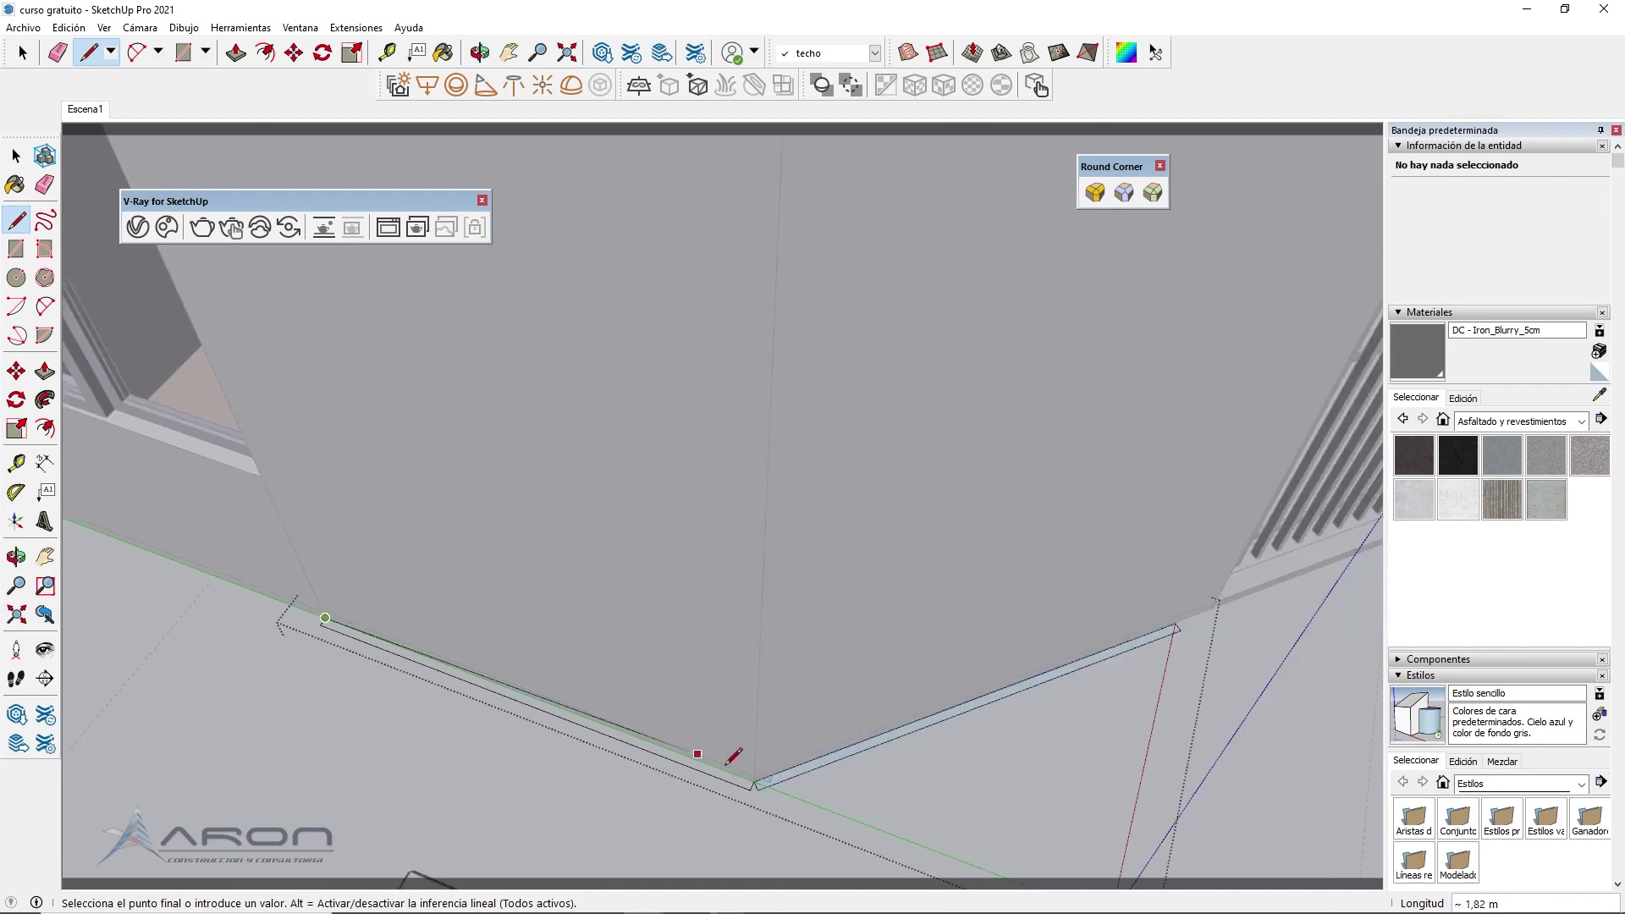
scroll(719, 751, up, 2)
click(764, 792)
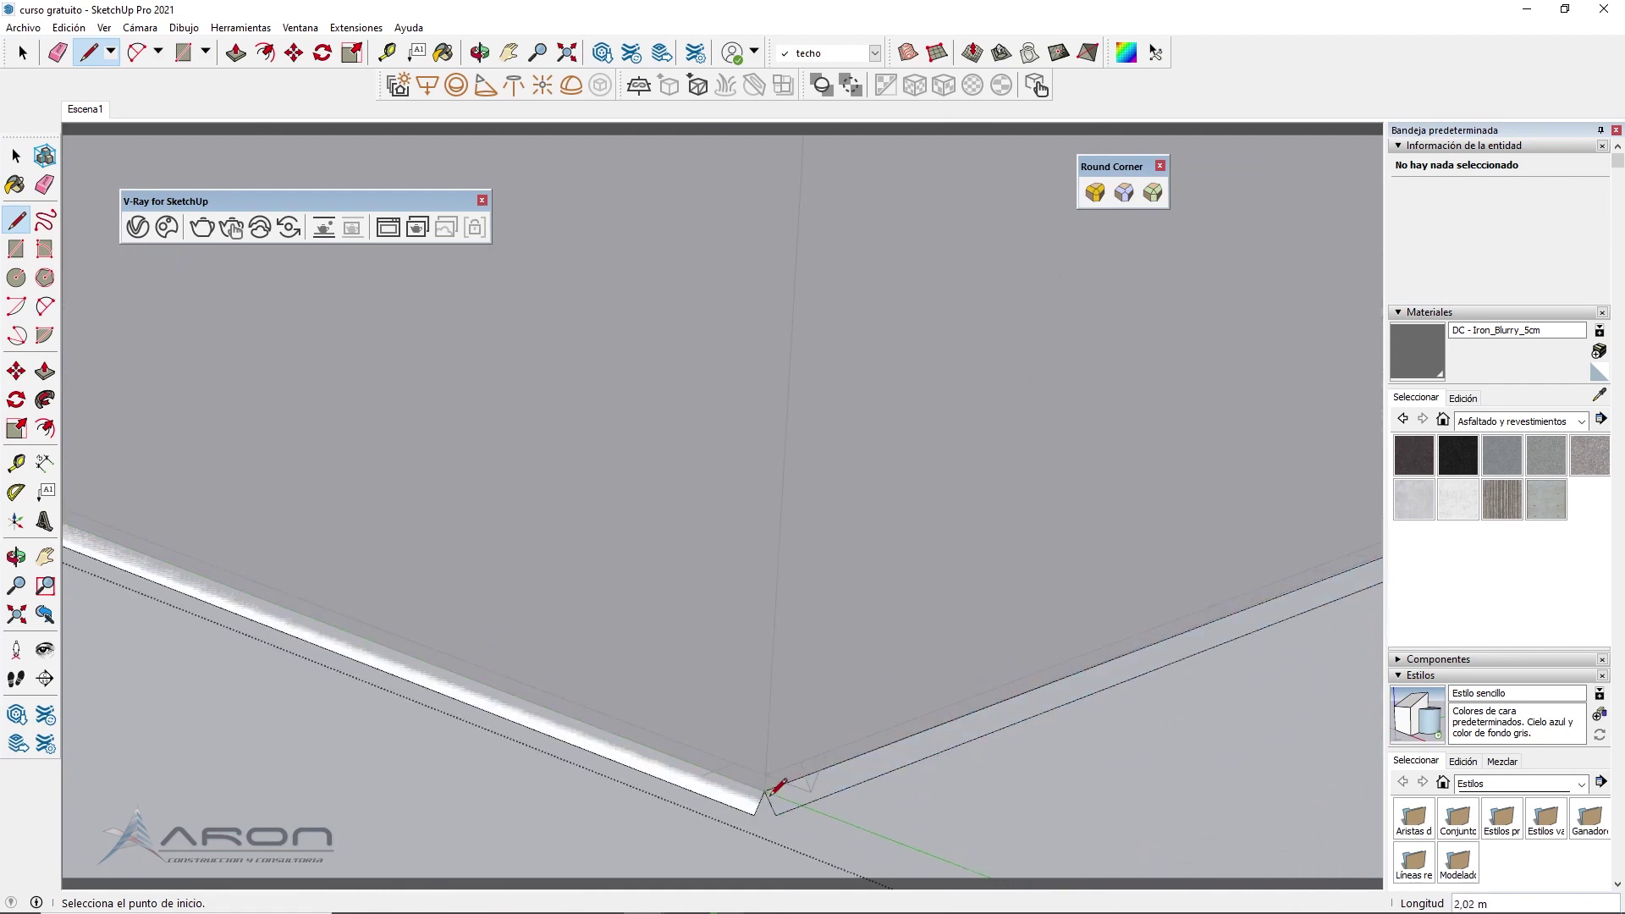
Close the triangle at the corner endpoint and erase the leftover triangular face
scroll(798, 816, up, 2)
scroll(736, 791, up, 2)
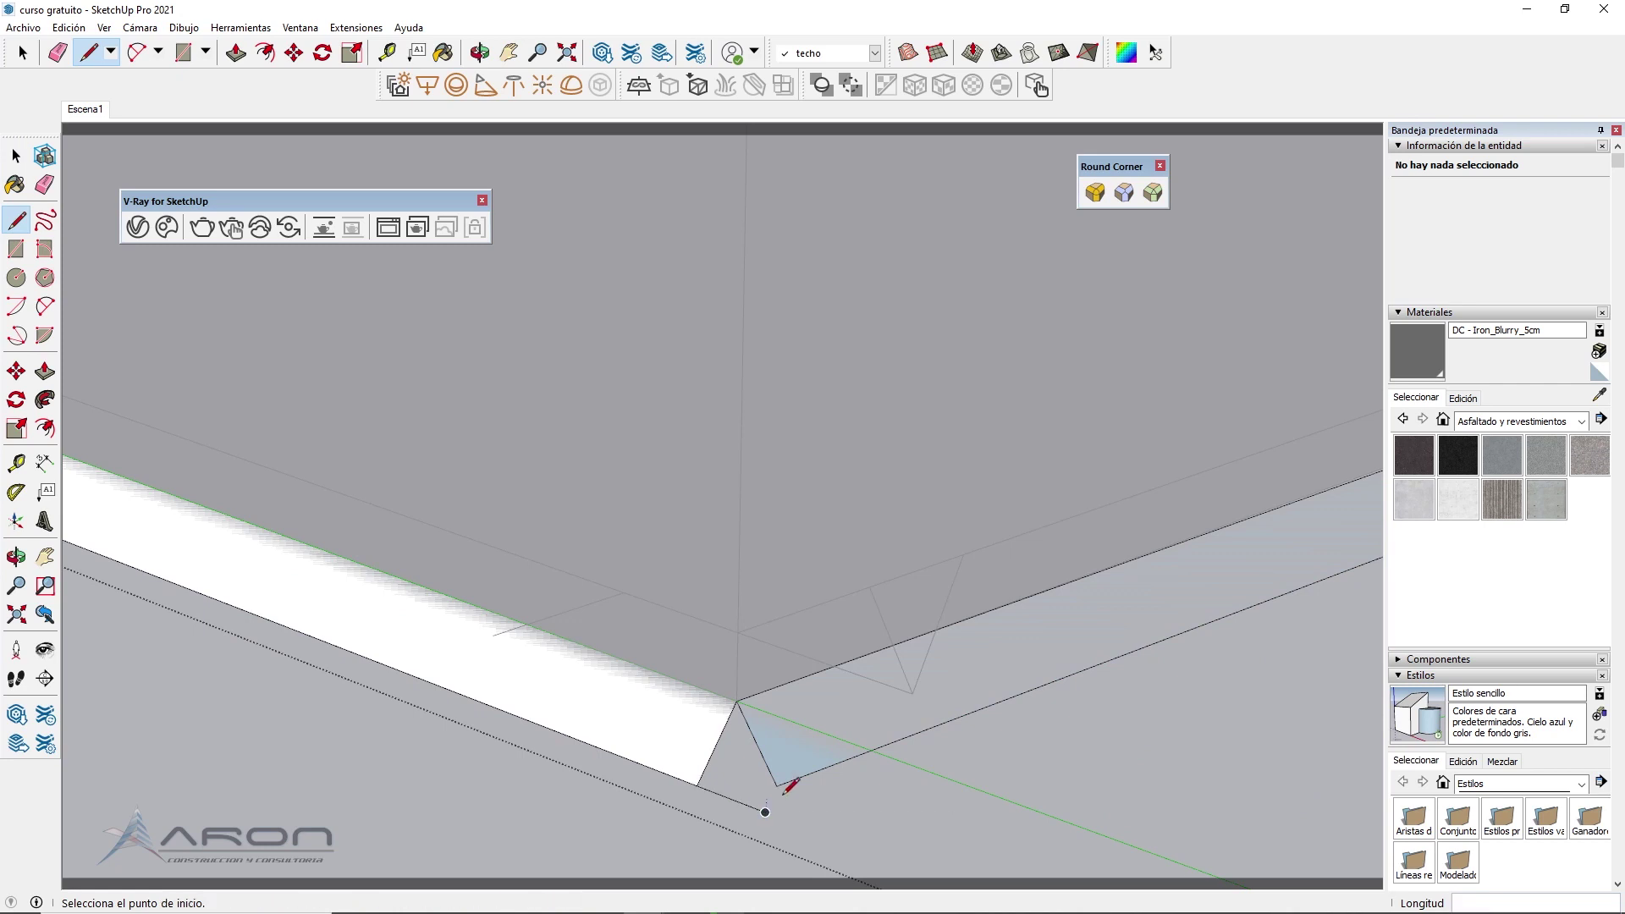
click(734, 798)
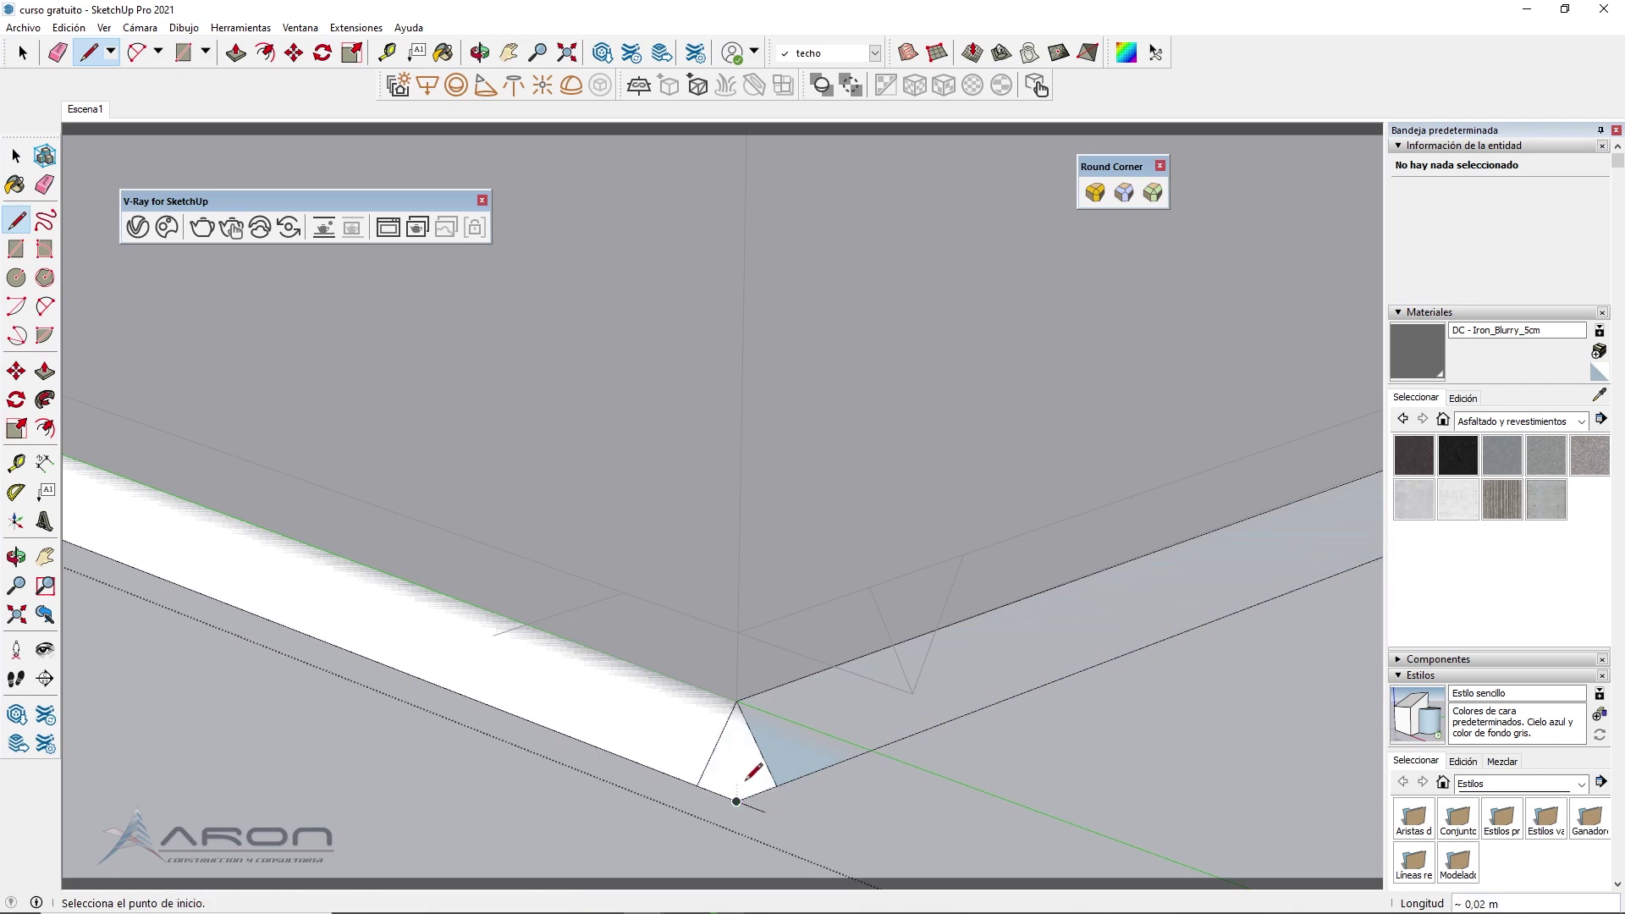
key(e)
click(761, 735)
scroll(471, 792, down, 2)
scroll(493, 773, down, 2)
scroll(512, 770, down, 2)
scroll(511, 771, down, 2)
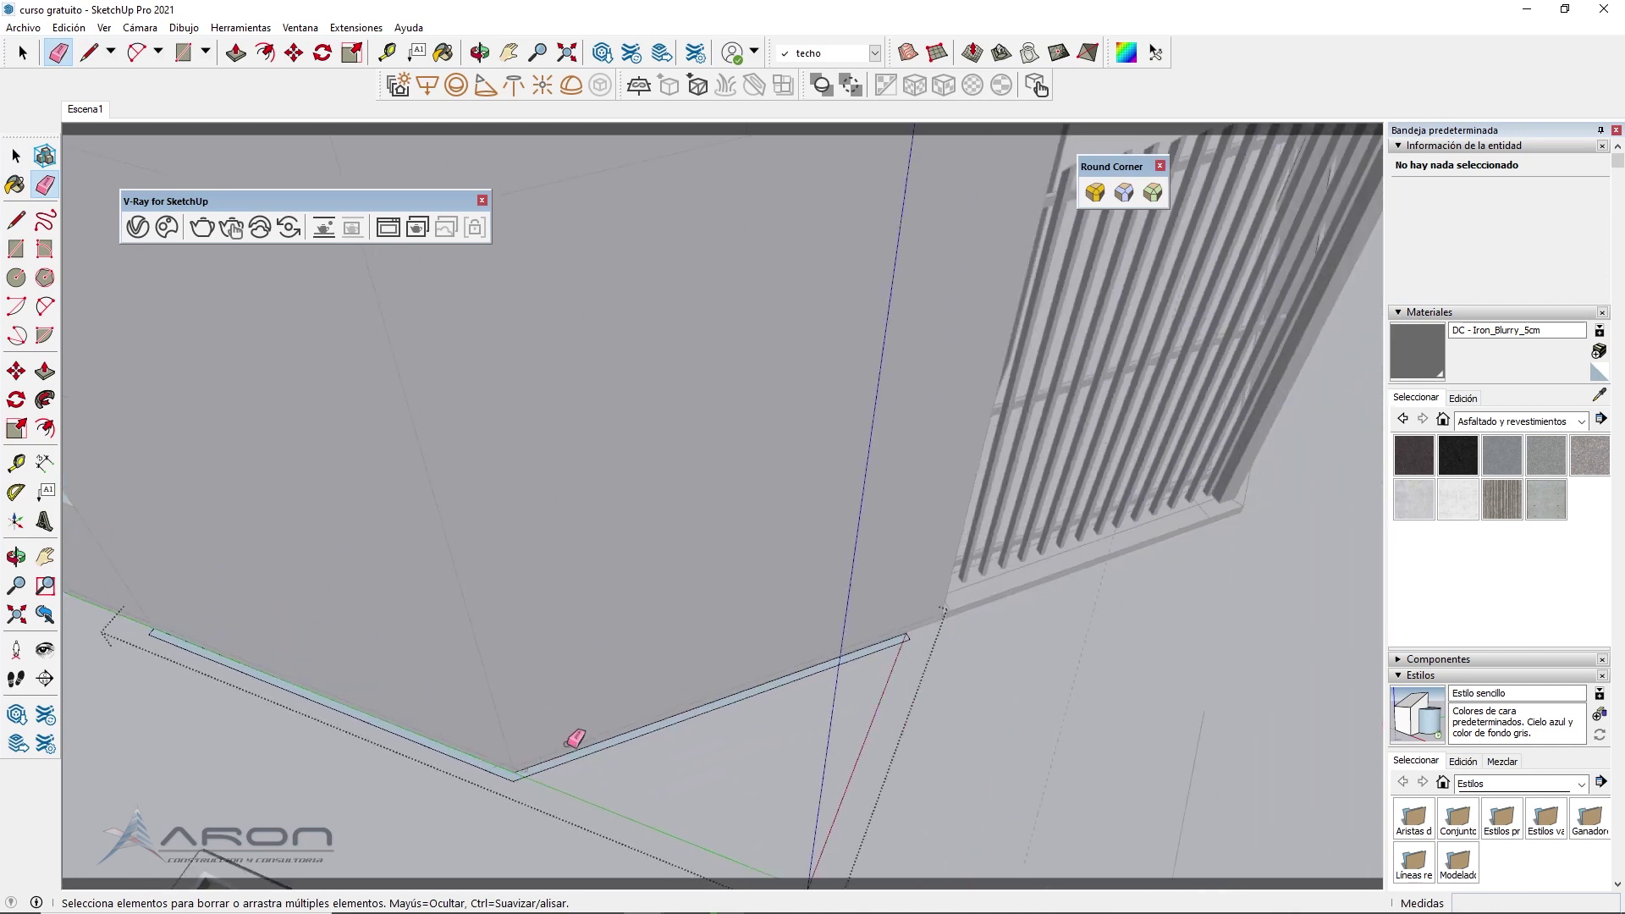
Raise the V-shaped base strip 4.25 m into a thin L-shaped cladding shell
key(p)
click(555, 766)
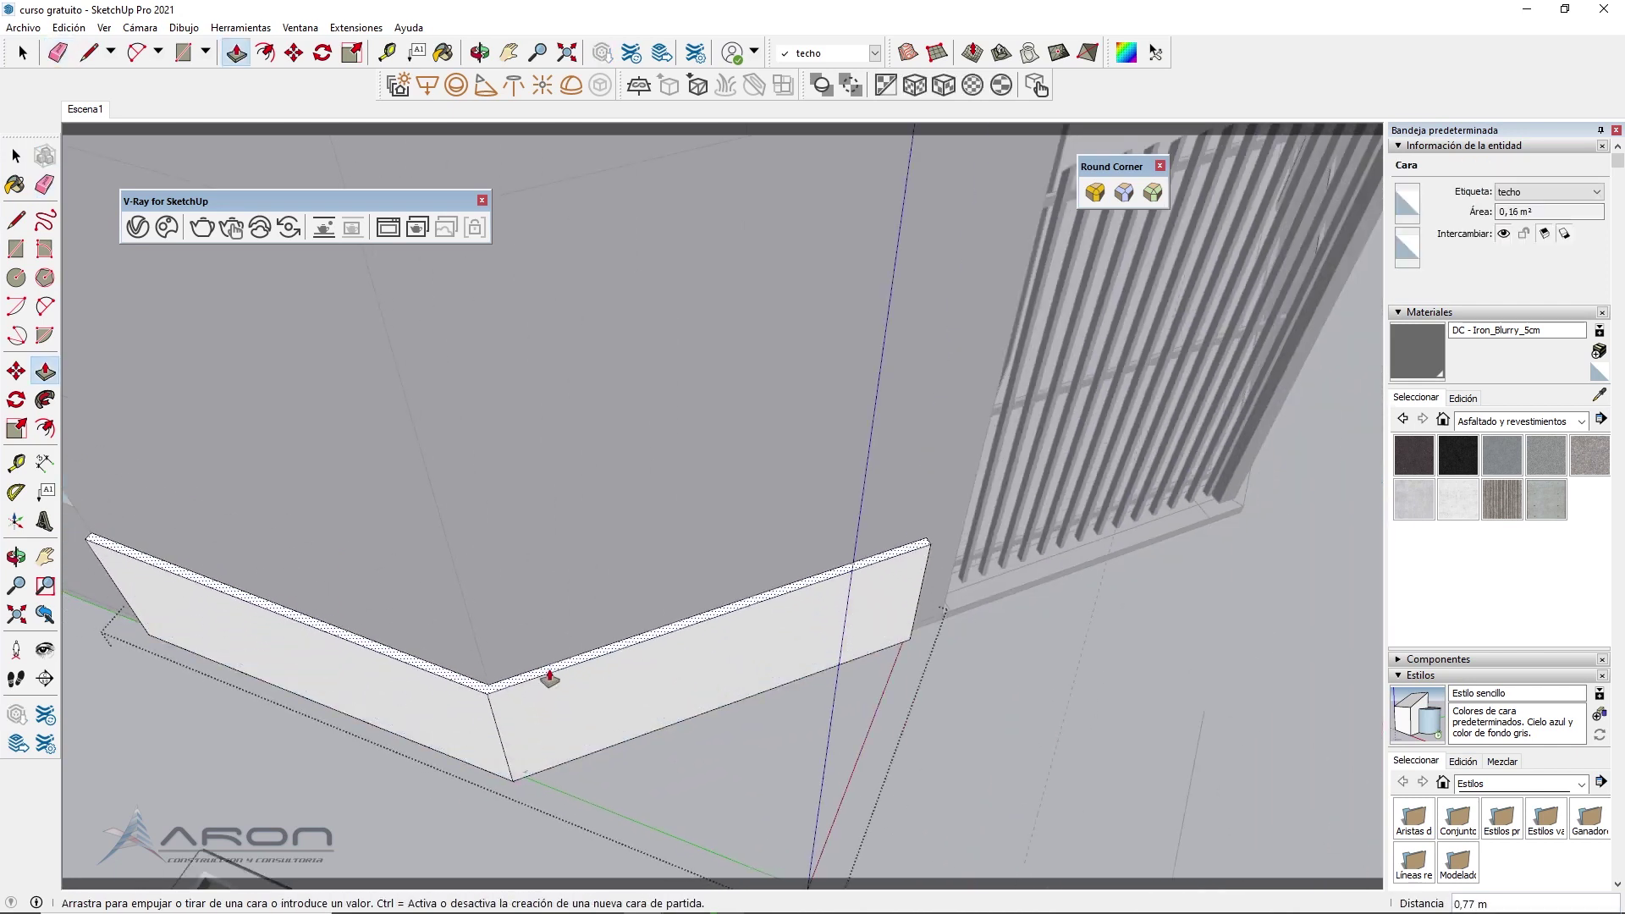
scroll(551, 677, down, 3)
scroll(551, 677, down, 2)
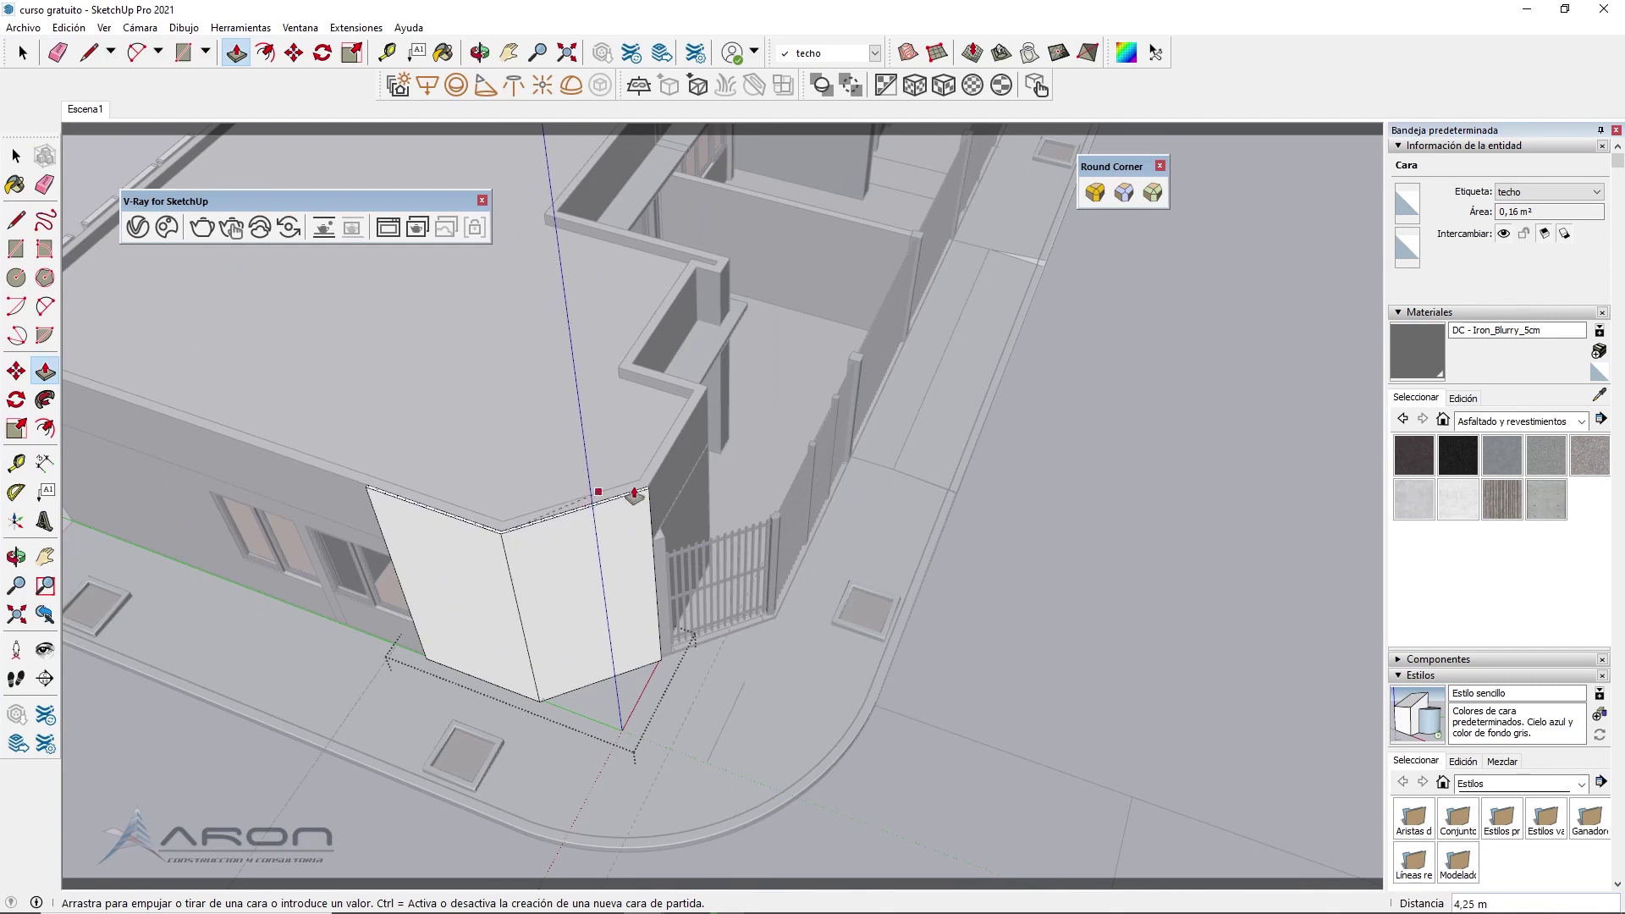
click(659, 472)
middle_drag(662, 472, 366, 392)
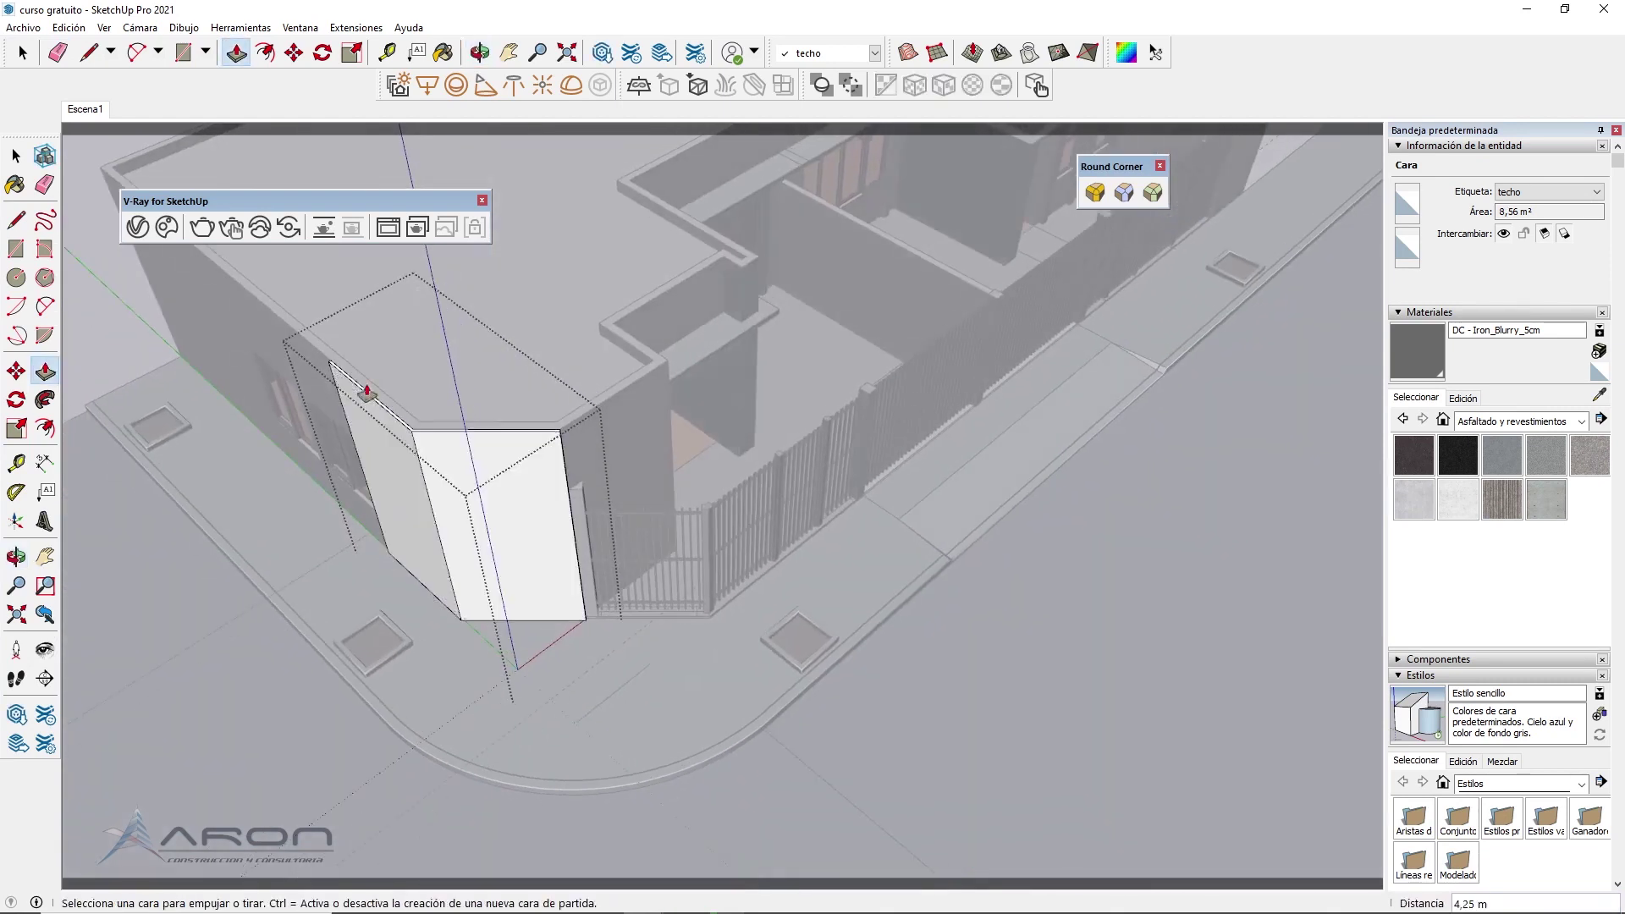
key(space)
scroll(632, 461, up, 2)
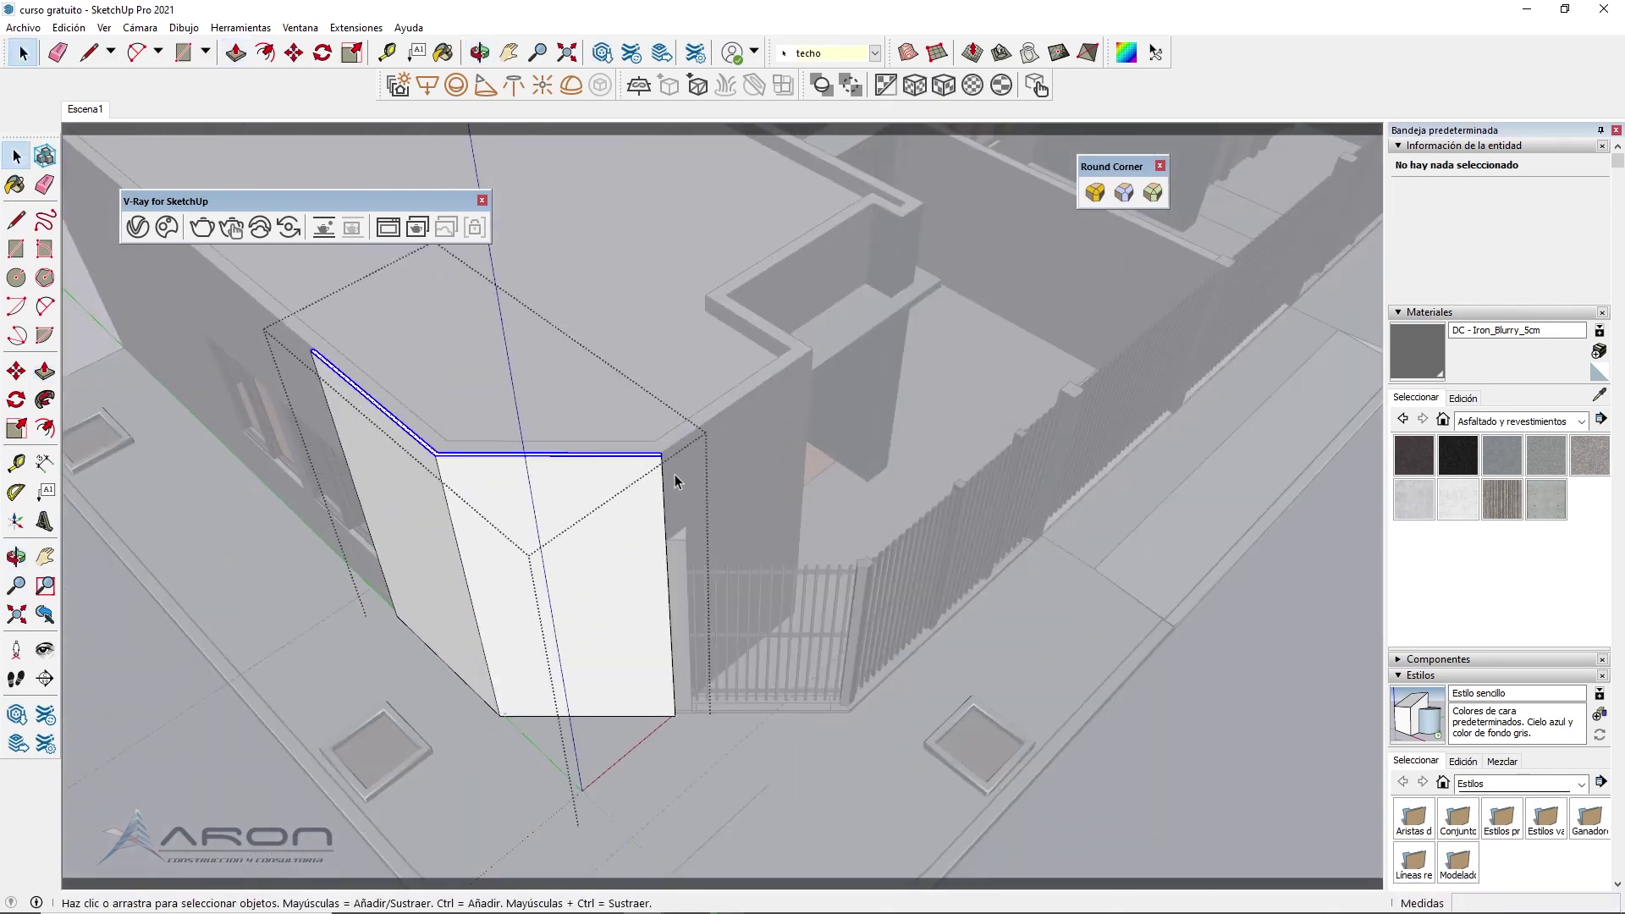
Copy the cladding's connected top edges down to the box corner
middle_drag(675, 481, 471, 388)
triple_click(545, 352)
key(m)
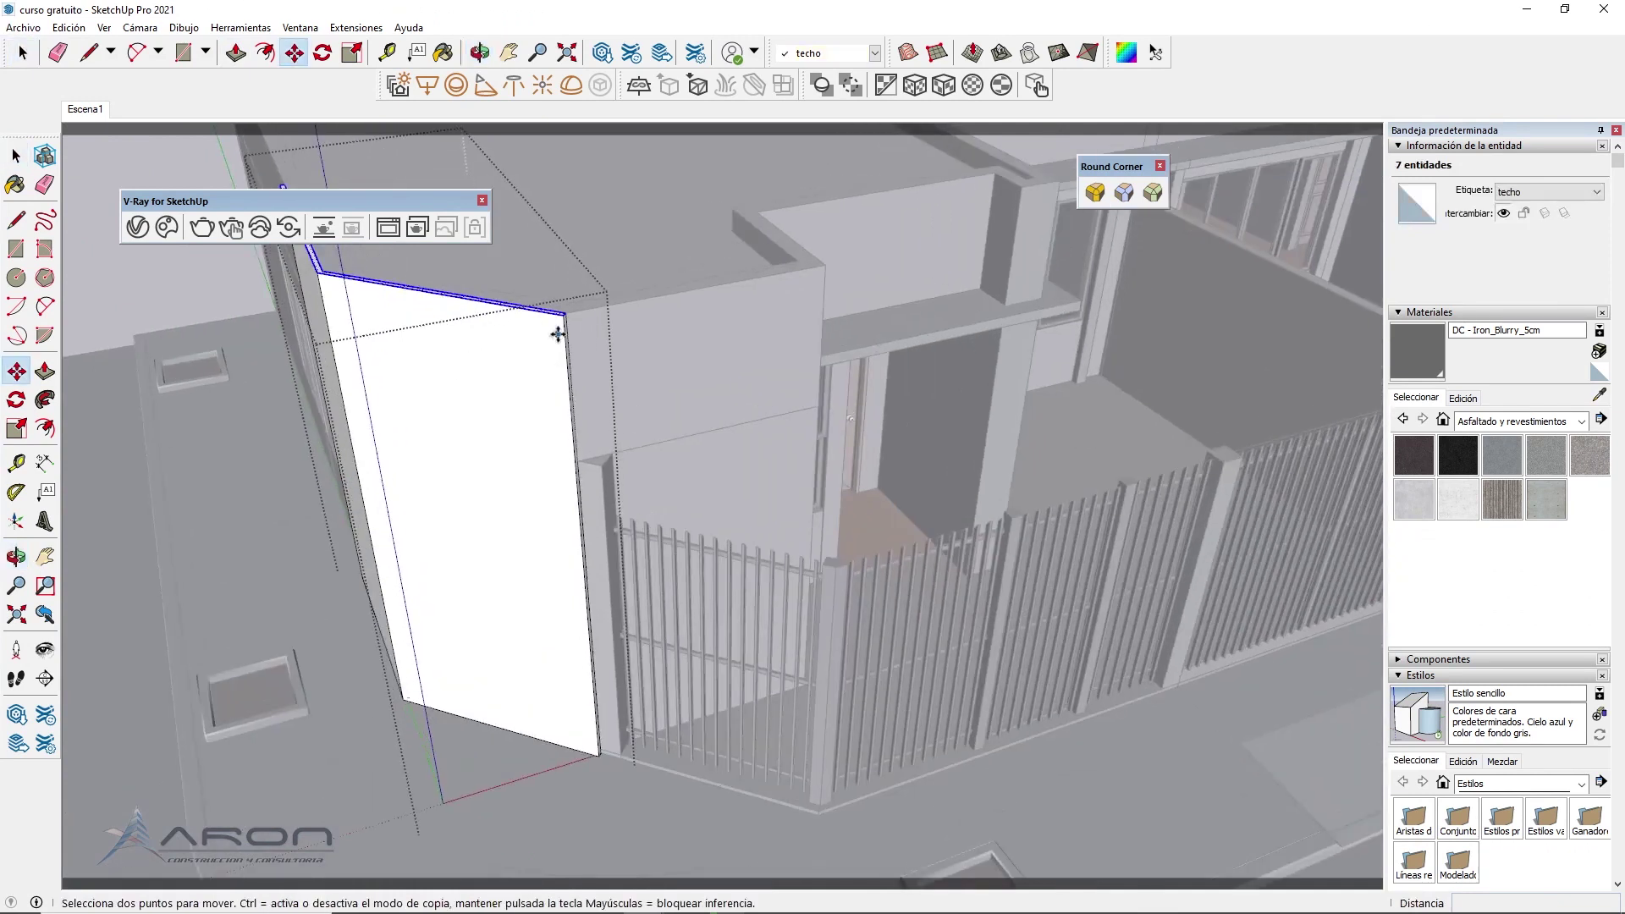
key(ctrl)
click(563, 316)
scroll(593, 729, up, 3)
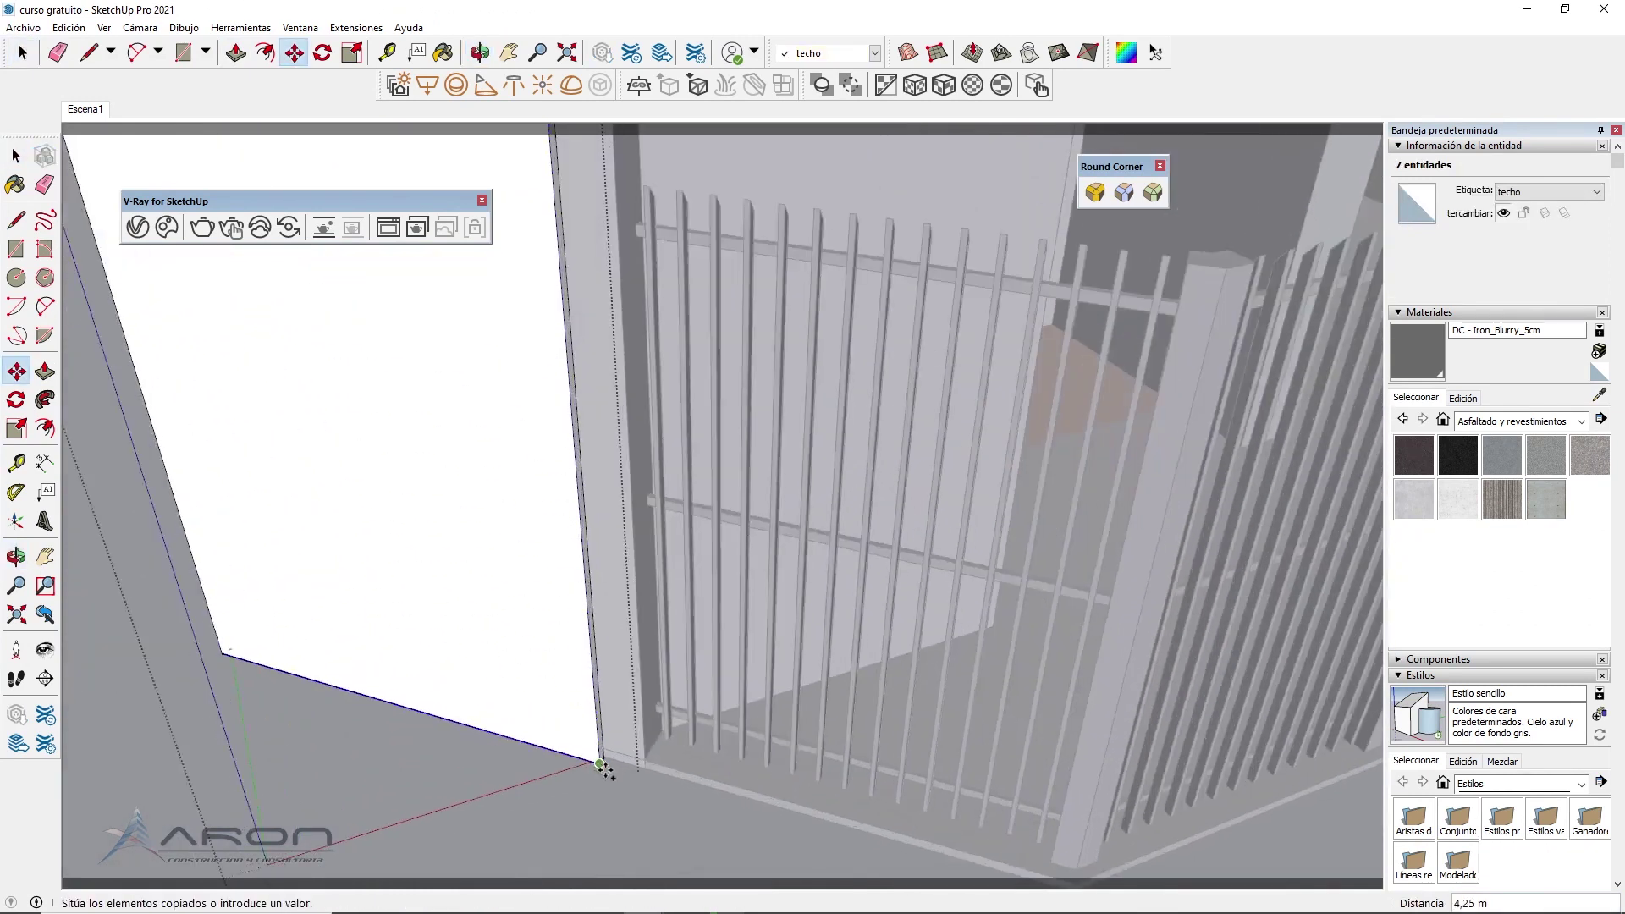
click(601, 764)
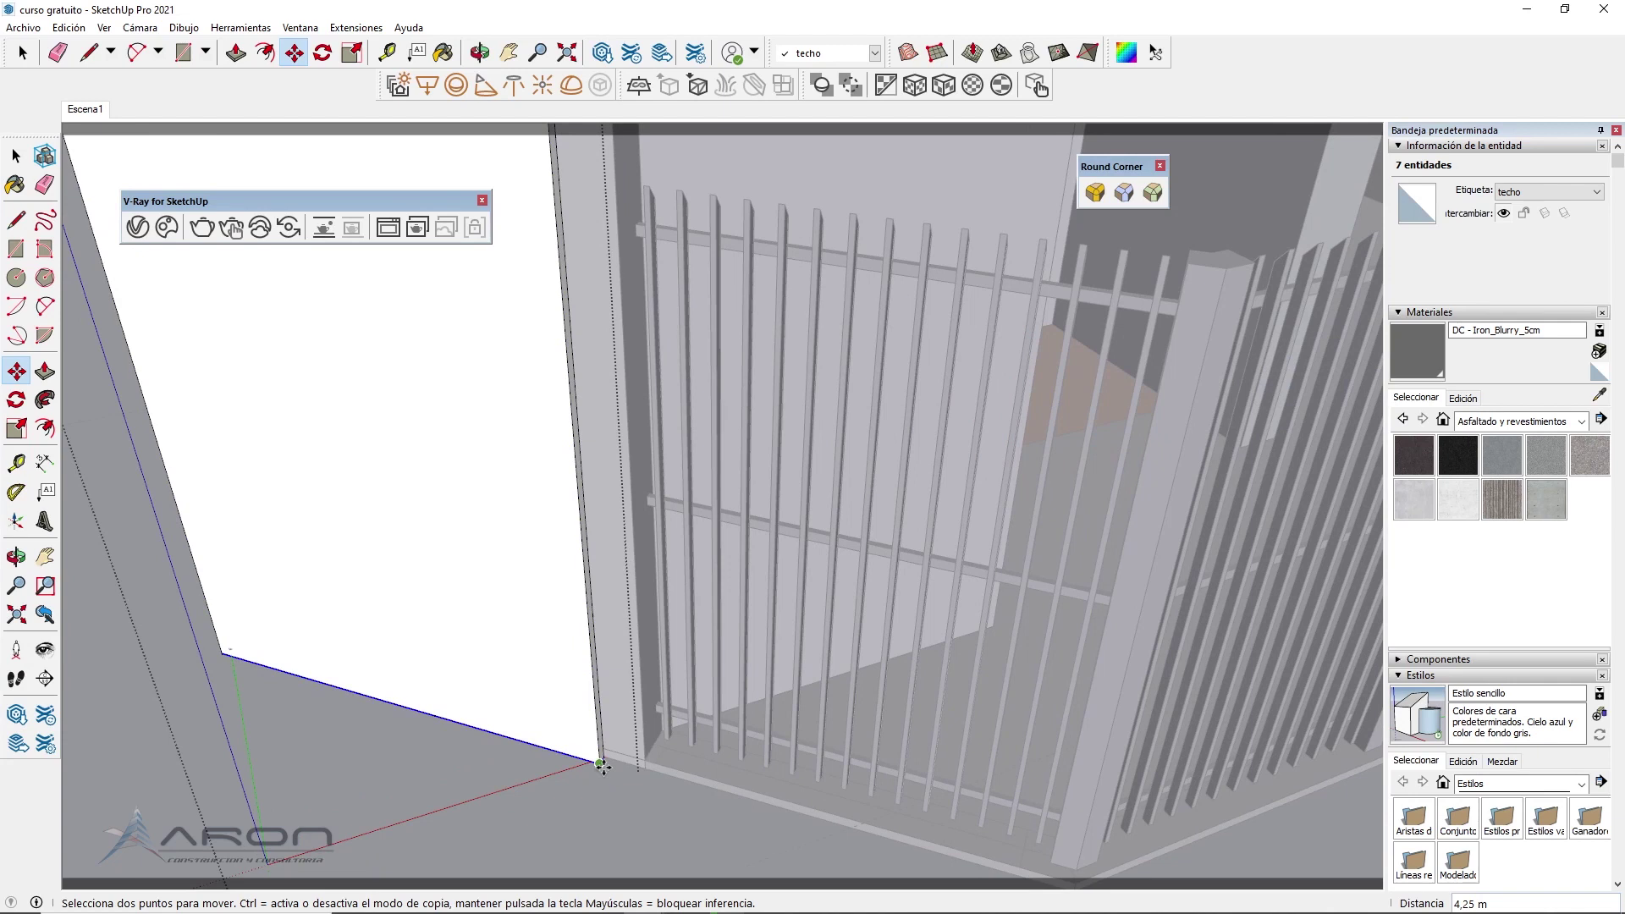
scroll(601, 765, down, 5)
middle_drag(599, 751, 401, 591)
scroll(478, 647, up, 3)
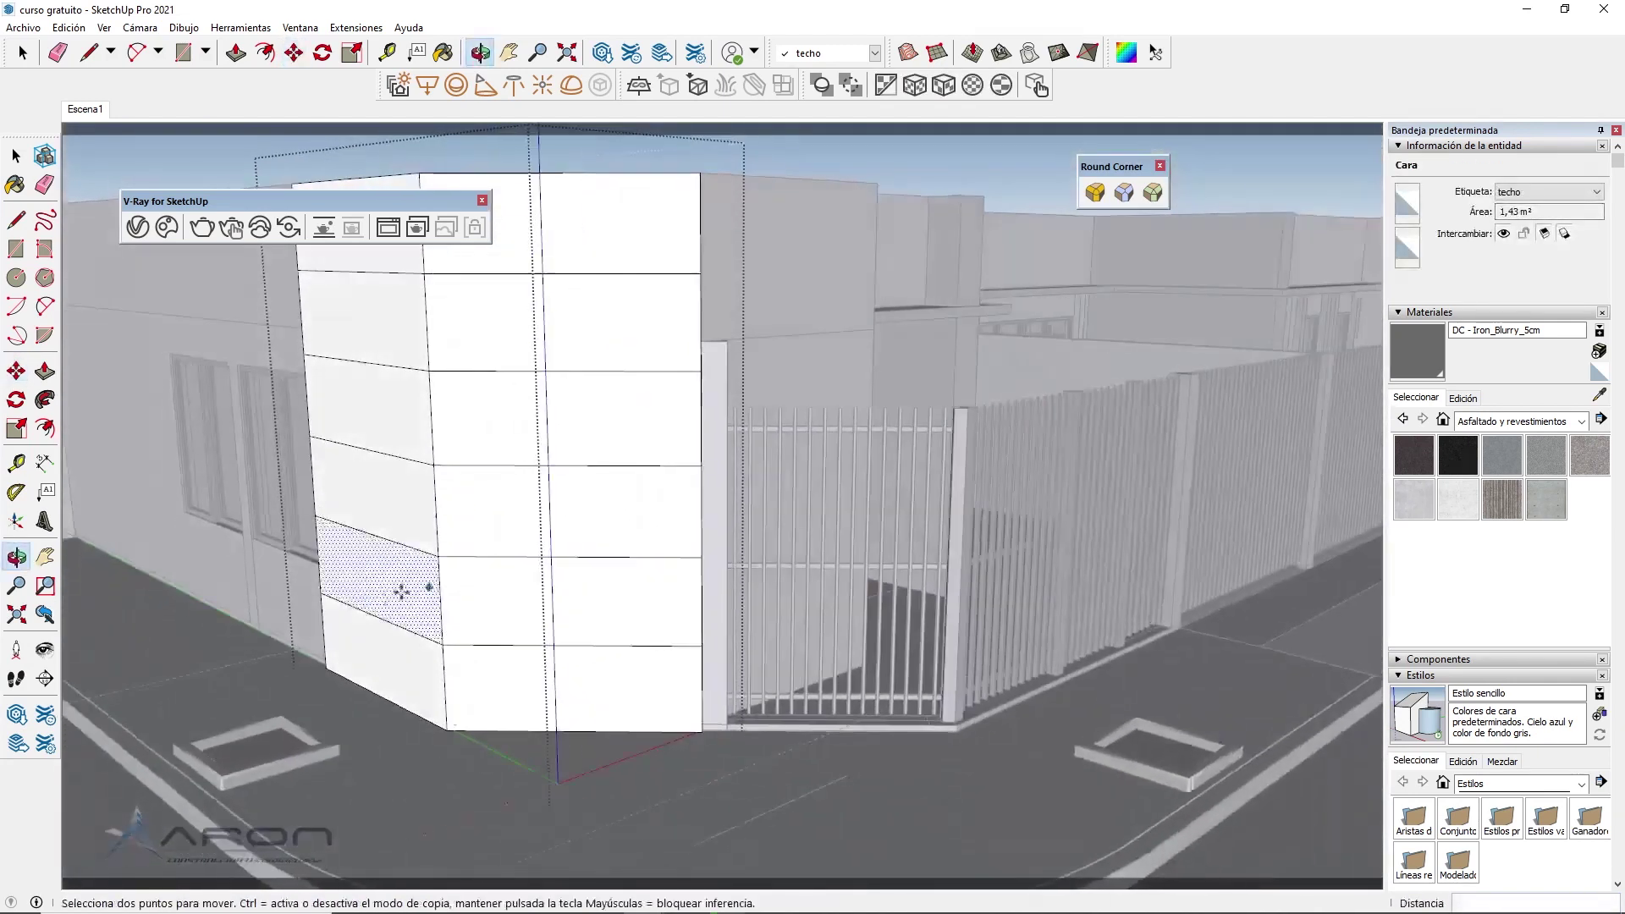
Select the seven horizontal lines on the wall and copy them 0.05 m along it
key(space)
drag(309, 591, 427, 613)
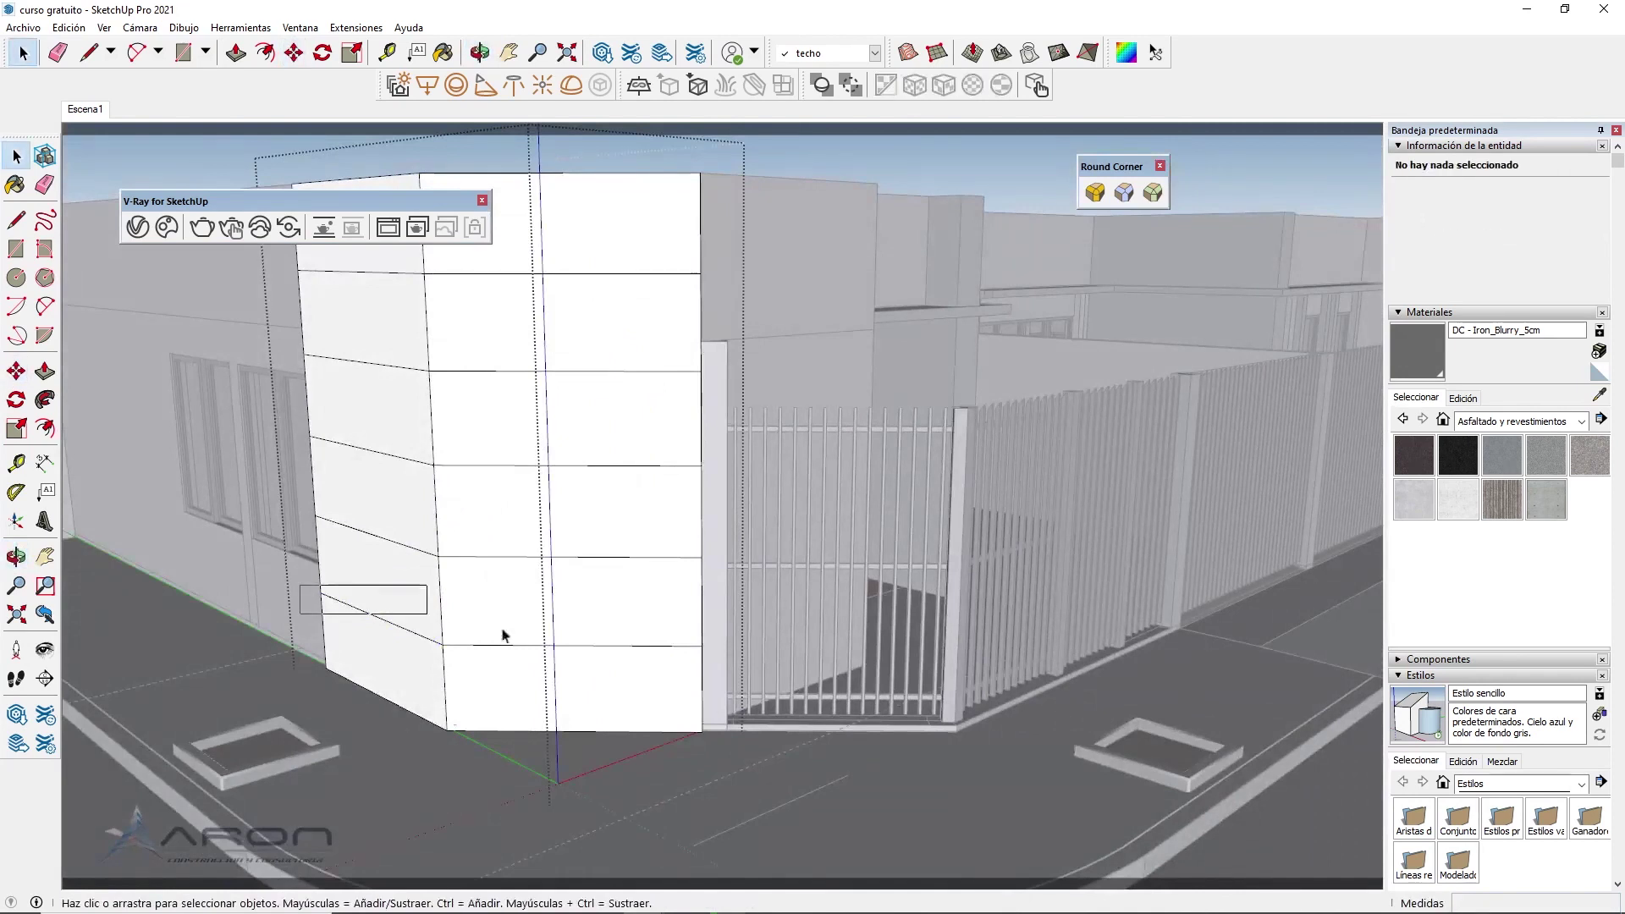
drag(739, 673, 738, 673)
scroll(657, 653, up, 3)
scroll(482, 624, up, 3)
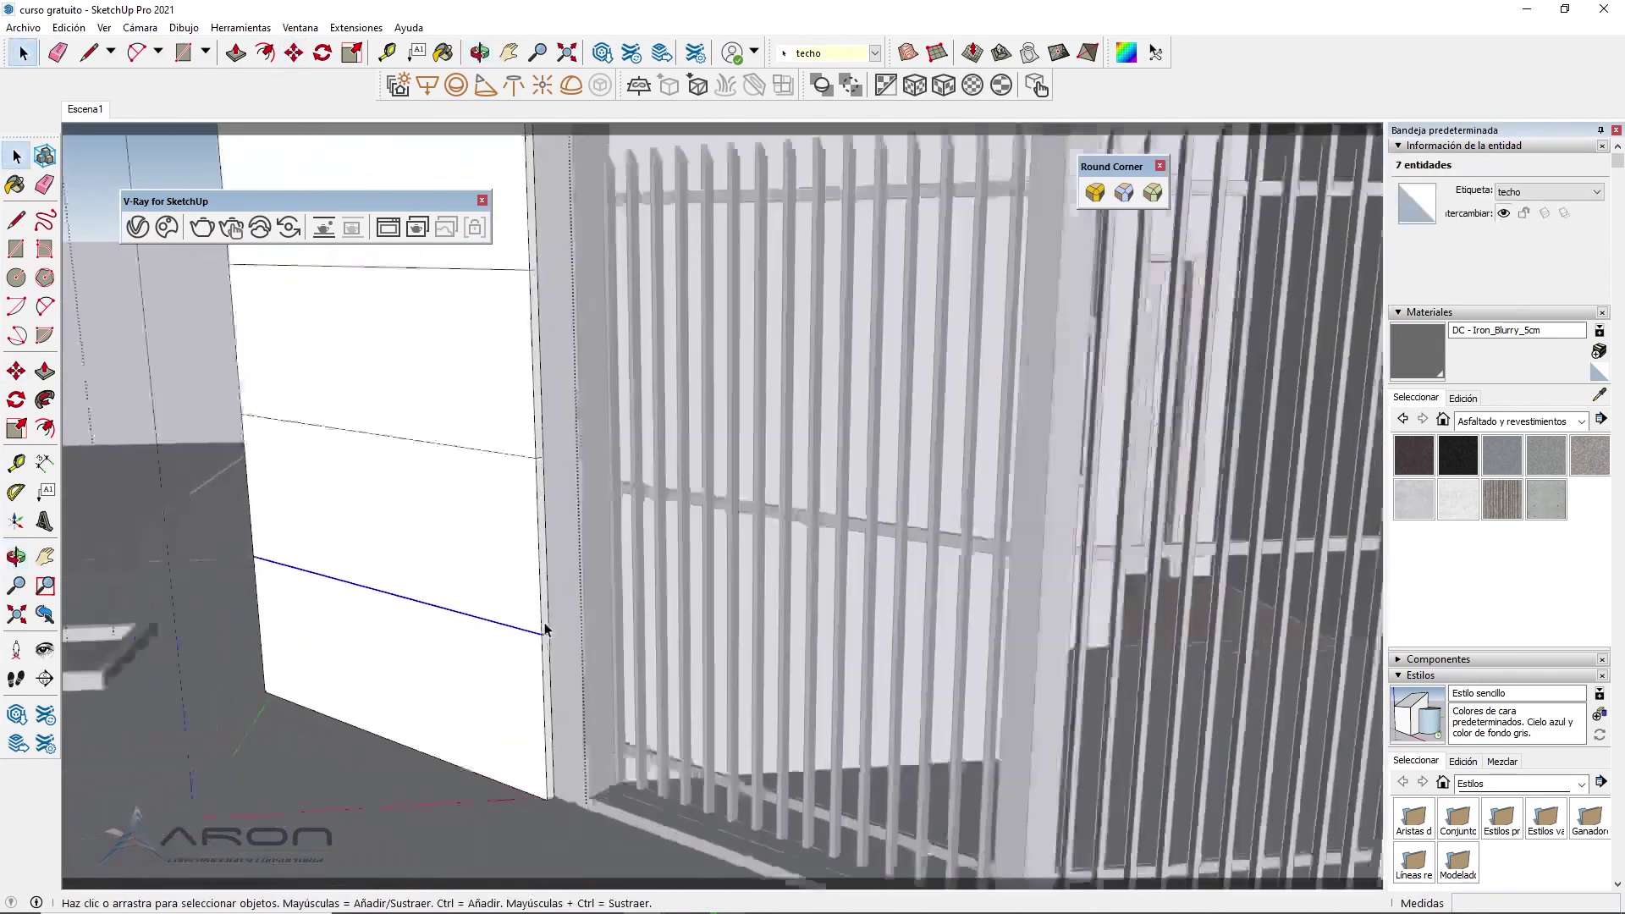
scroll(544, 624, up, 3)
key(m)
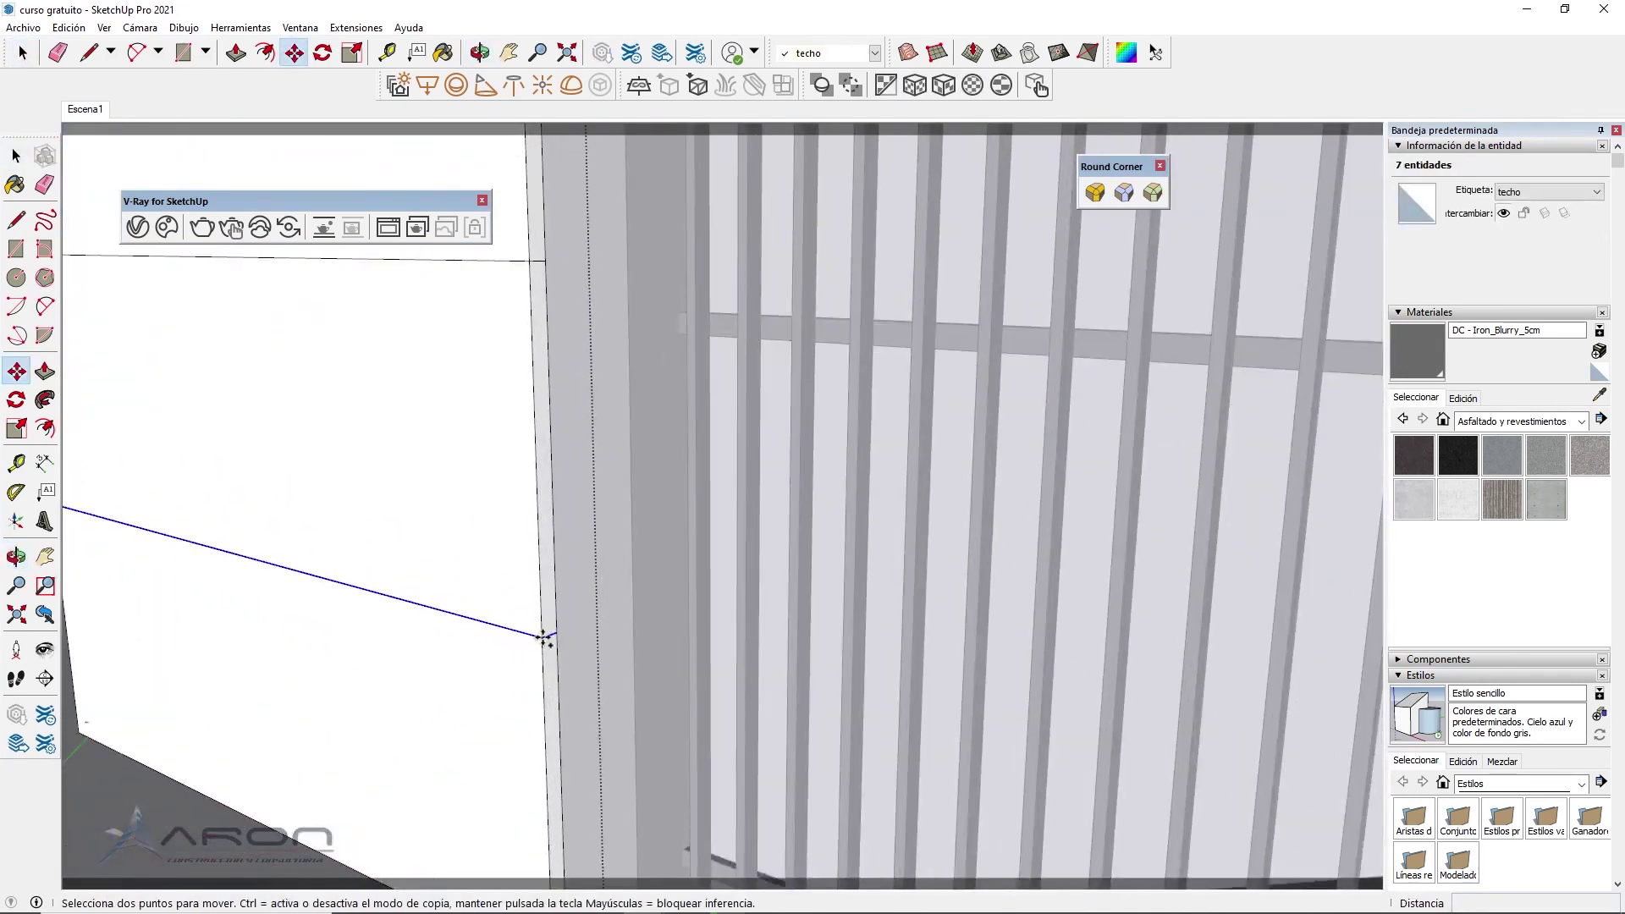
key(ctrl)
click(545, 638)
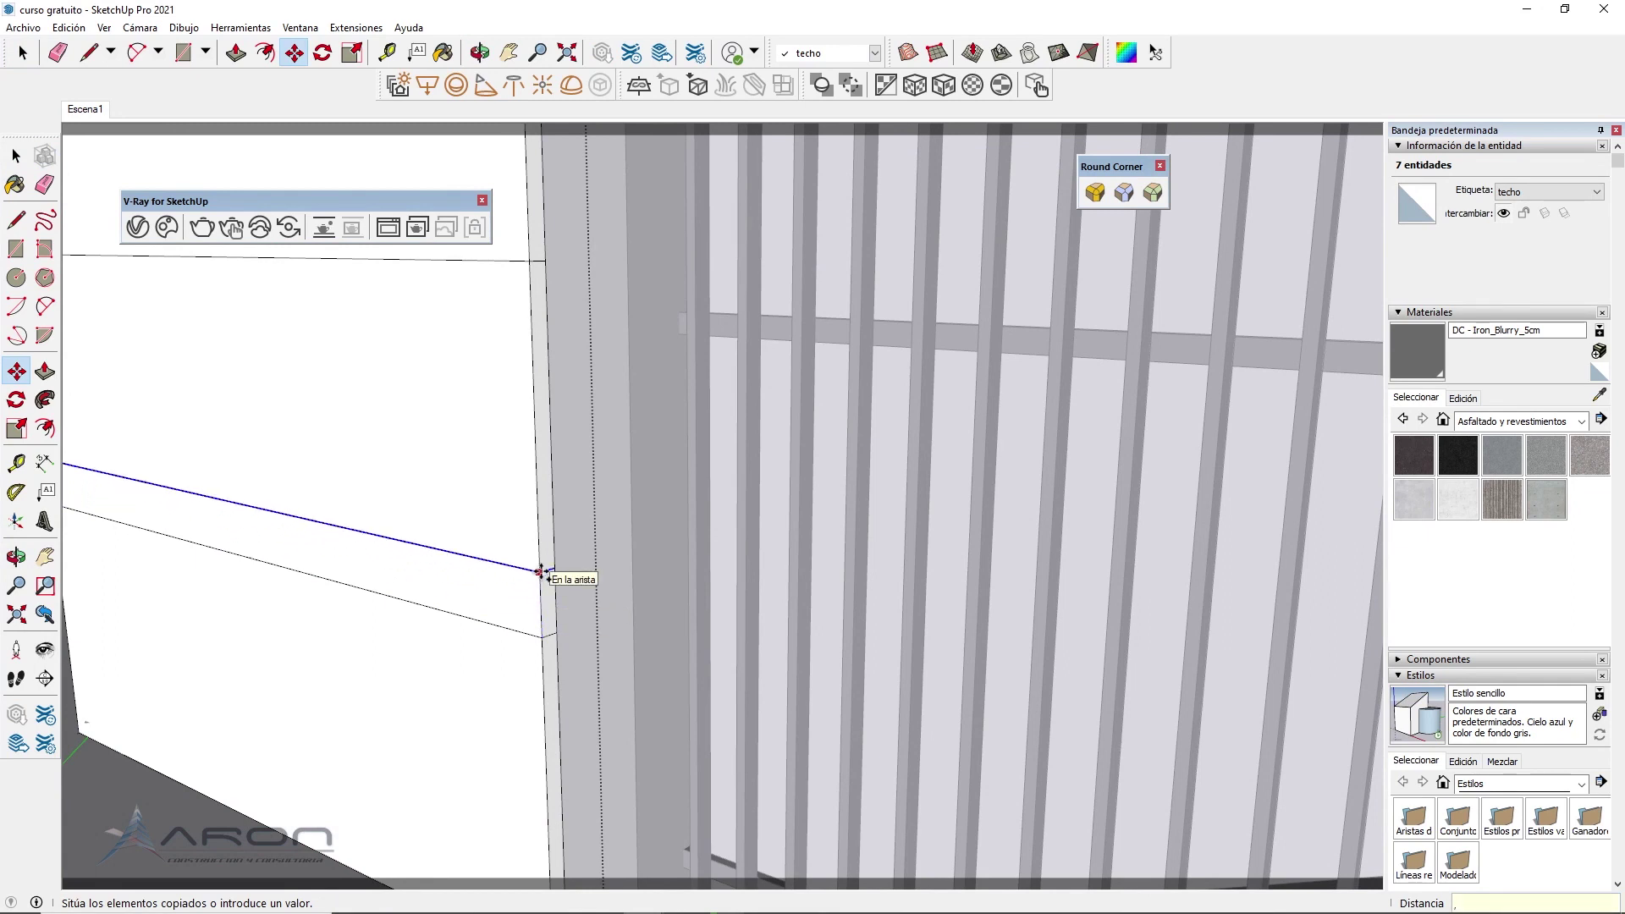
text(.05)
key(Return)
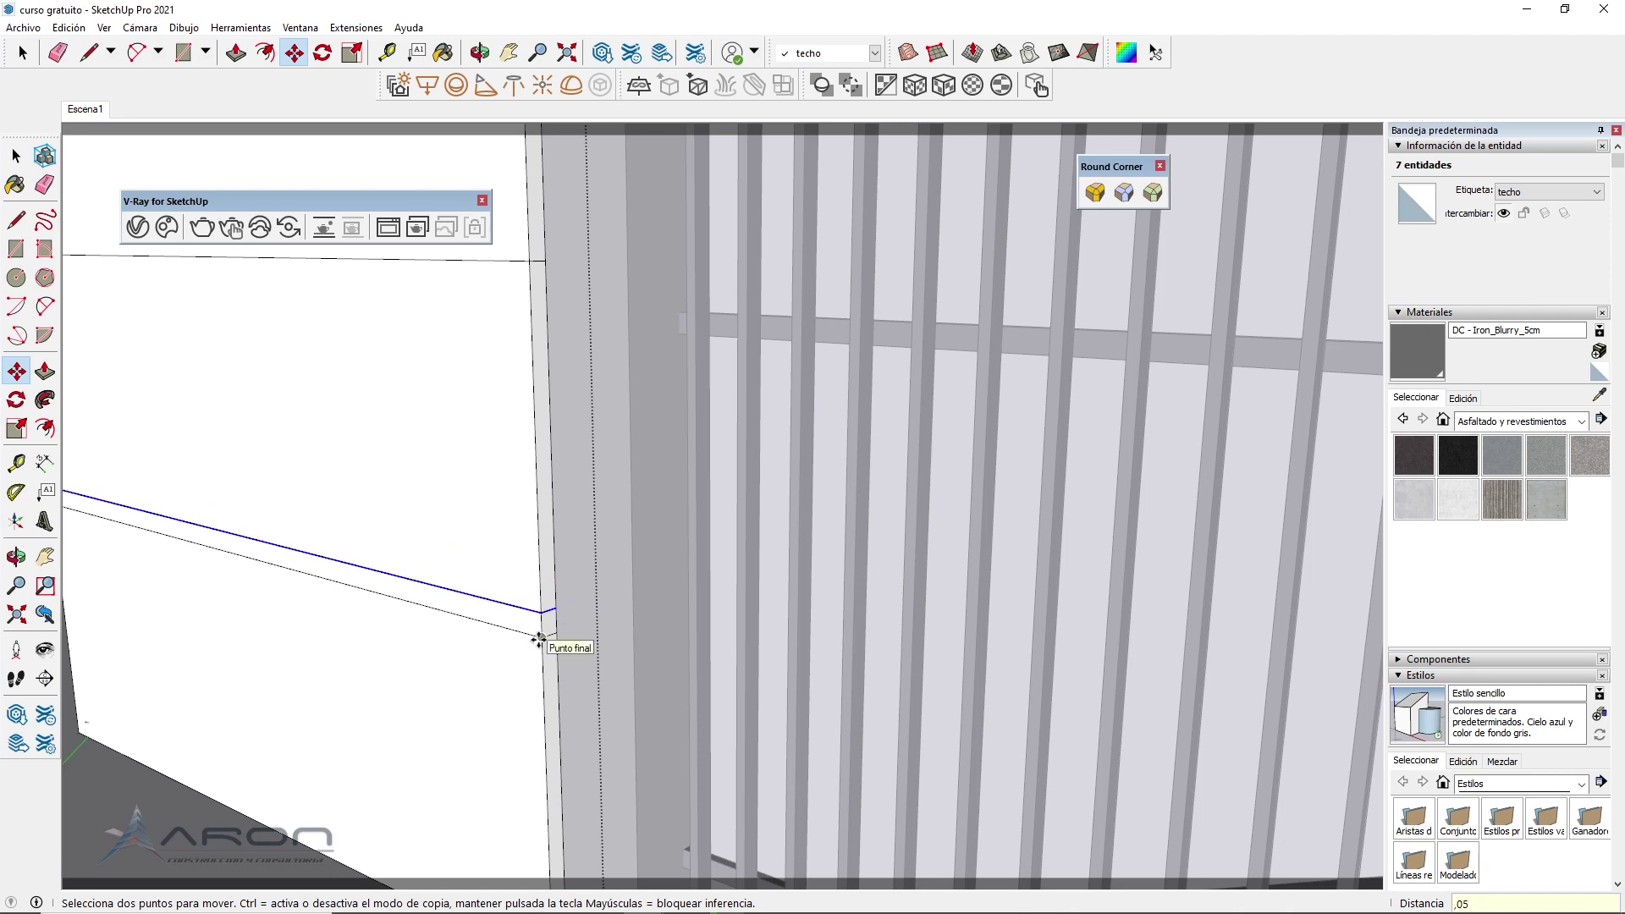
Copy another line from the wall edge up to the endpoint, then clear the selection
click(538, 639)
scroll(542, 635, down, 2)
scroll(559, 626, down, 1)
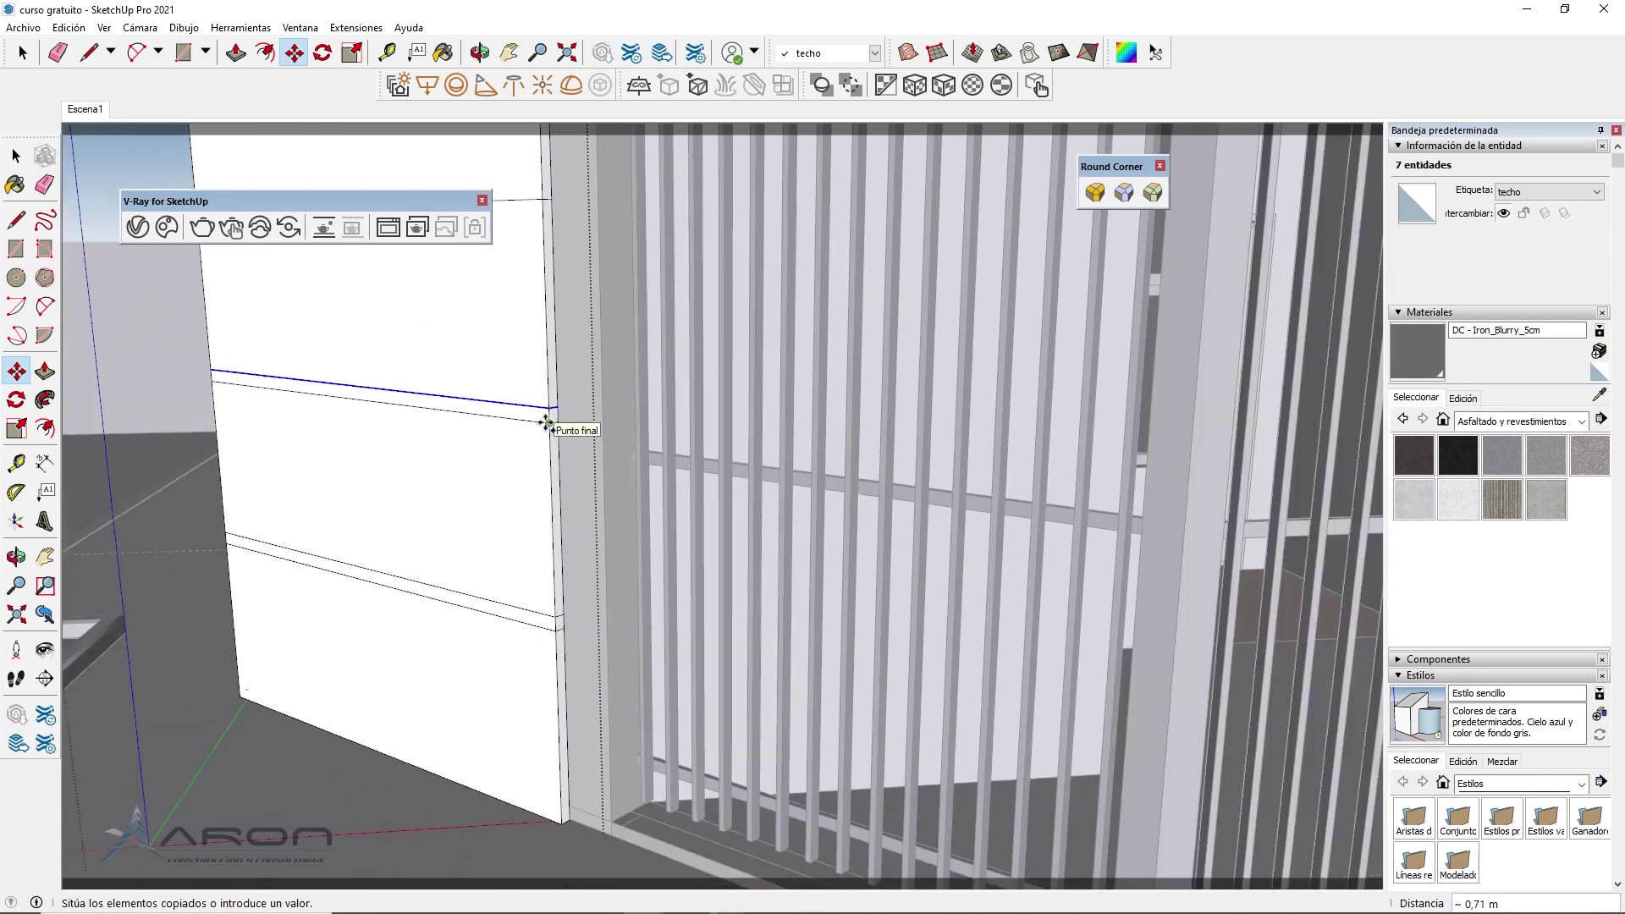
click(546, 423)
scroll(546, 419, down, 2)
scroll(545, 412, down, 2)
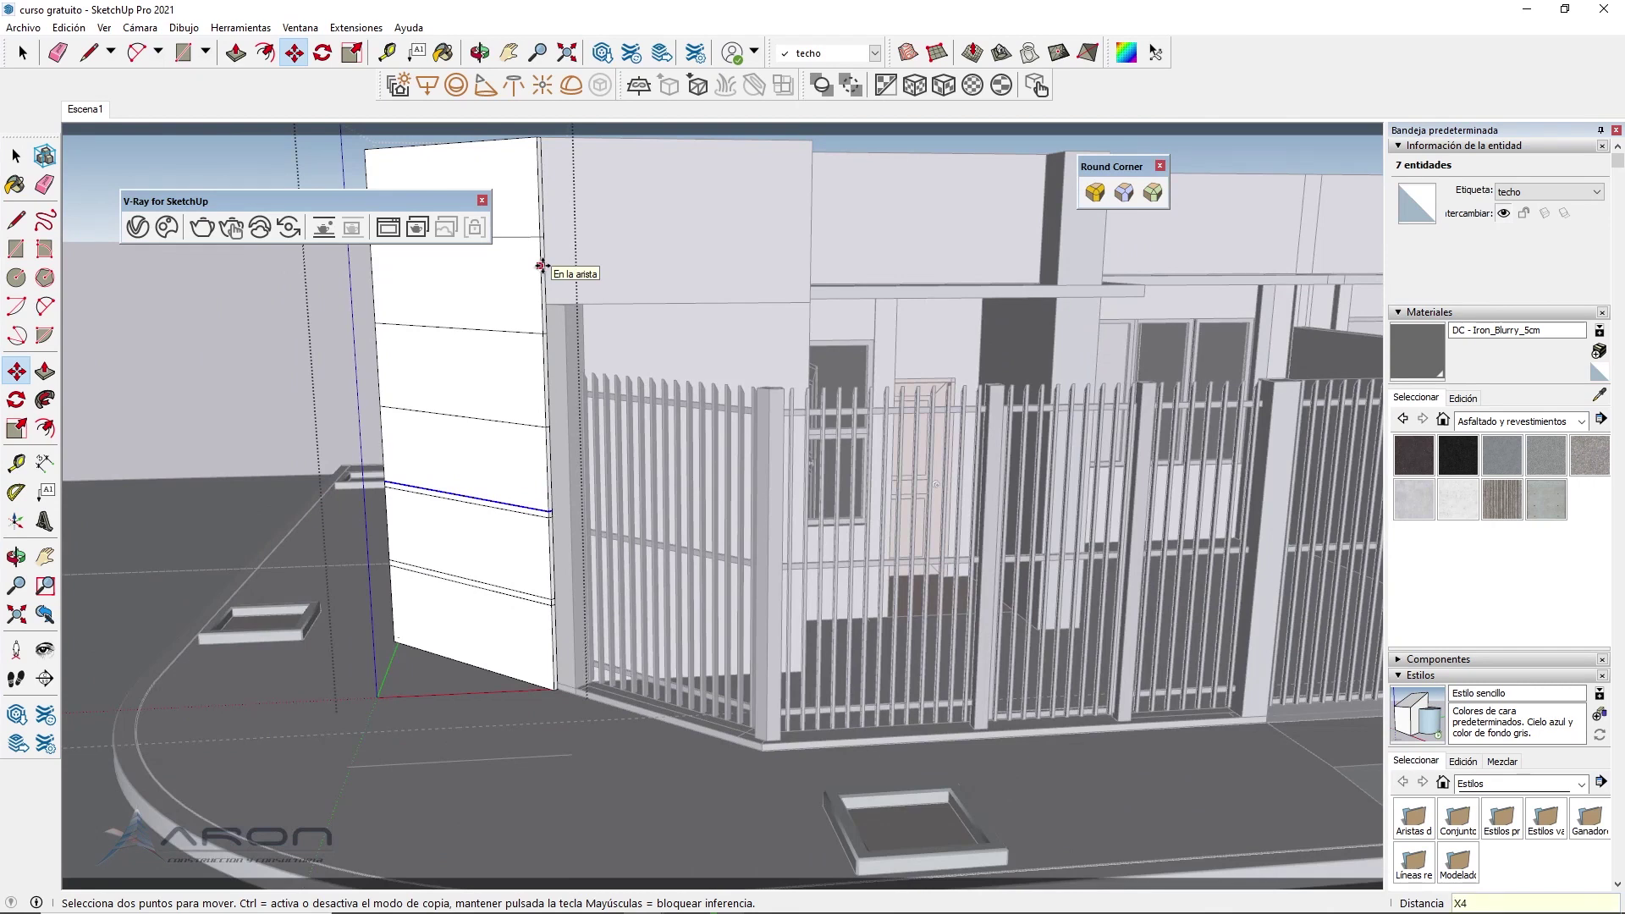
key(Escape)
middle_drag(552, 379, 590, 481)
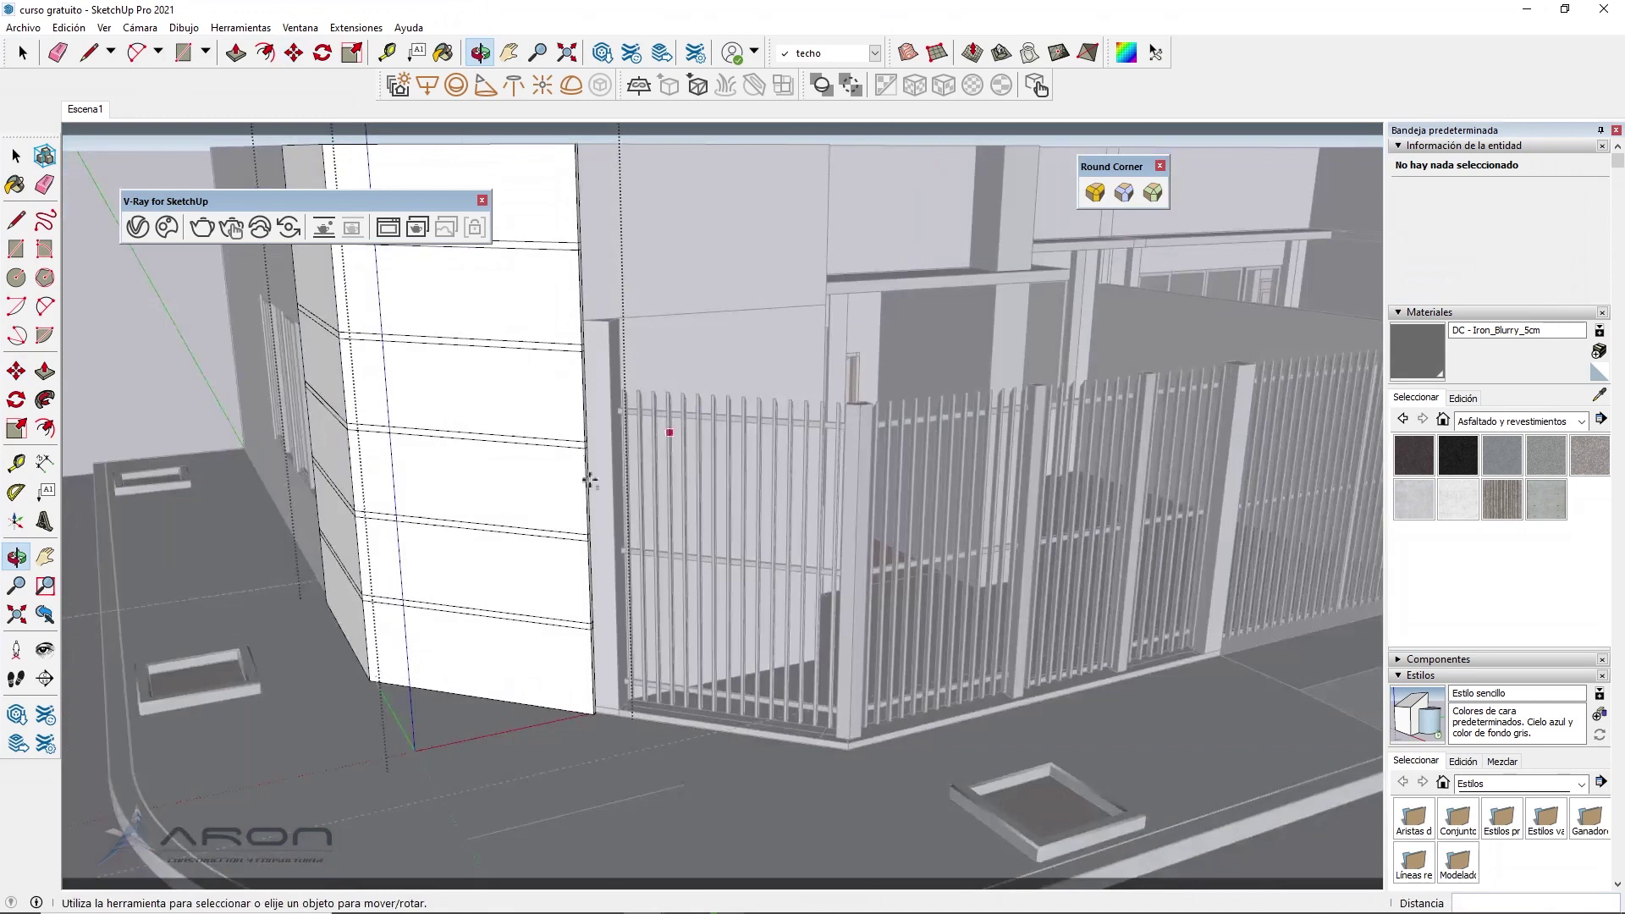
Push the lower groove strip face below the diagonal line into the wall
scroll(337, 530, up, 3)
scroll(446, 580, up, 3)
scroll(570, 700, up, 2)
mouse_move(570, 700)
middle_down()
mouse_move(311, 666)
mouse_move(412, 741)
middle_up()
key(p)
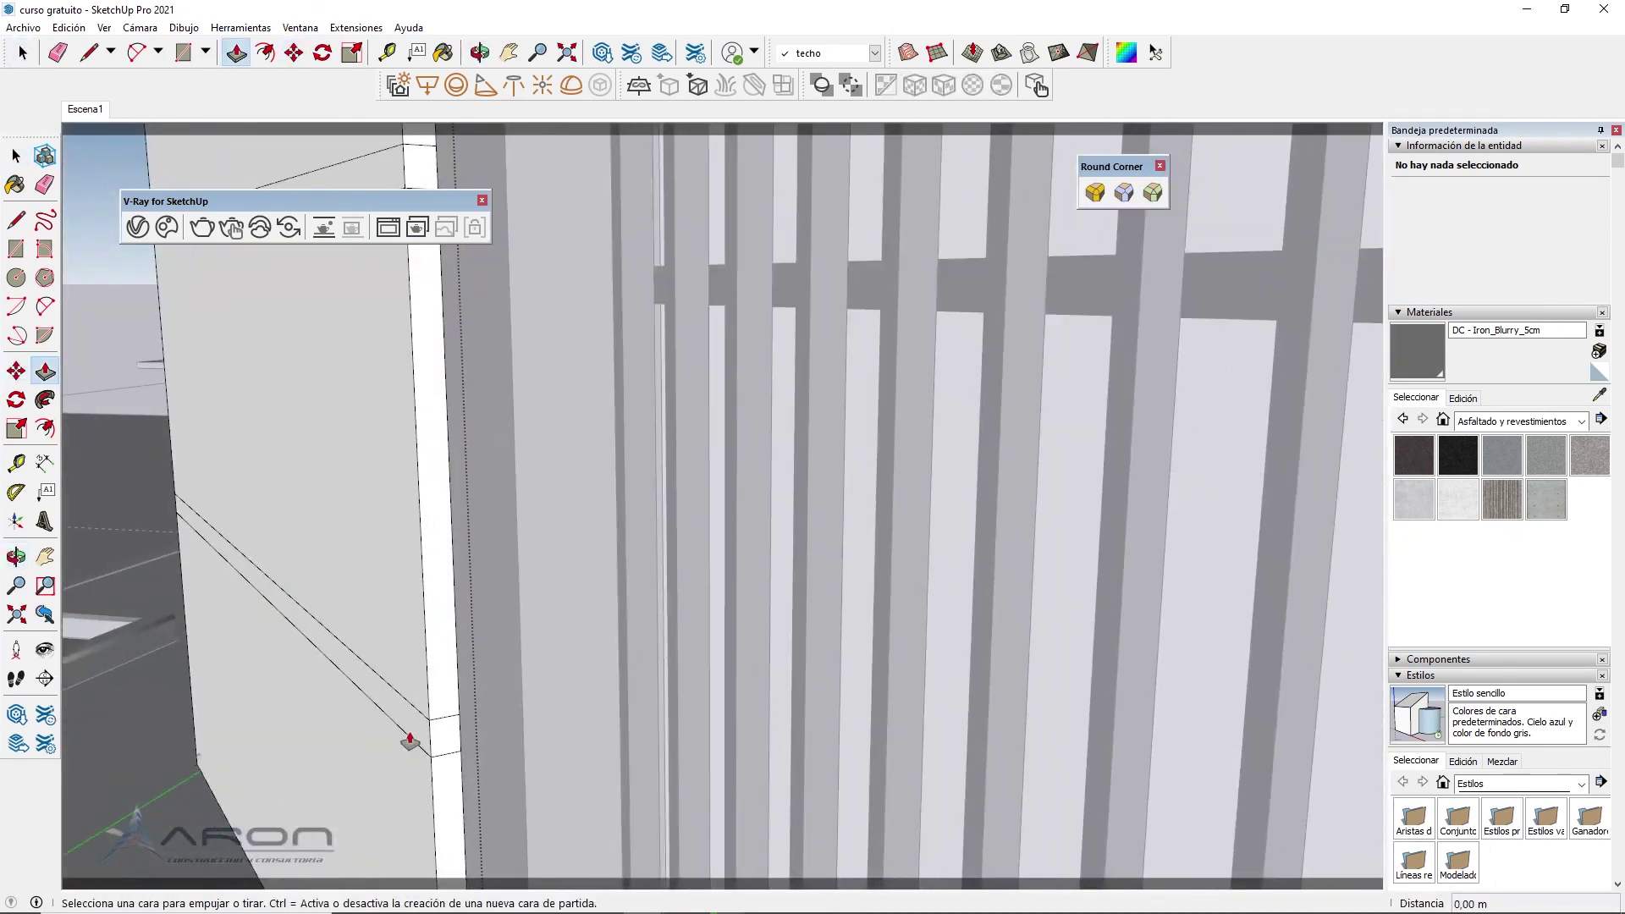
click(415, 735)
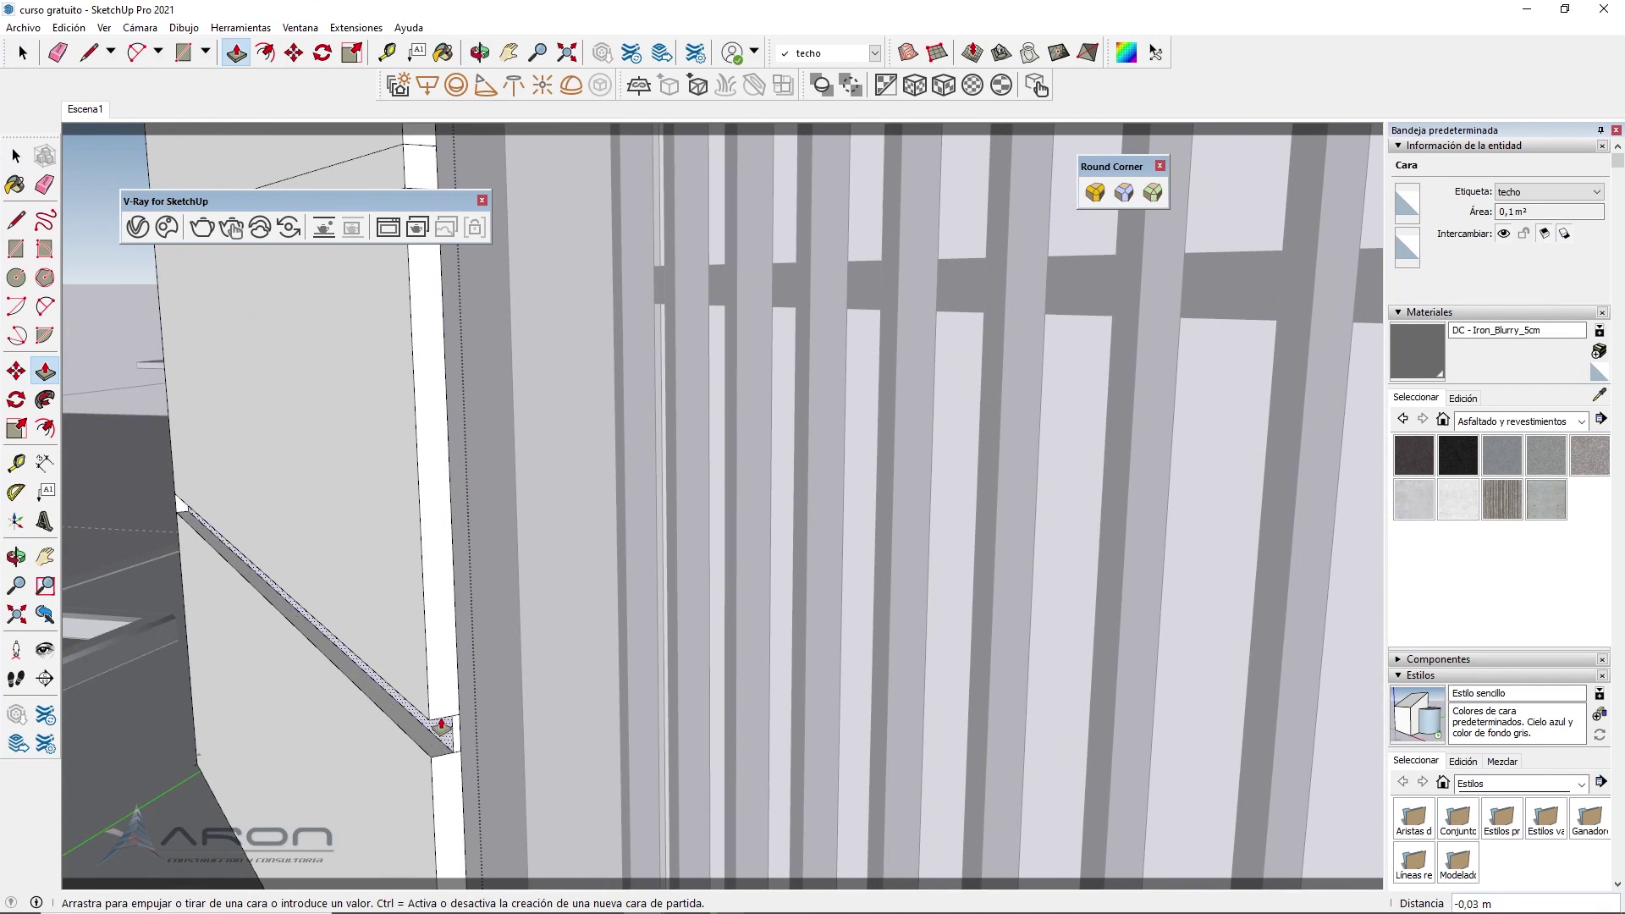
click(441, 722)
mouse_move(442, 725)
middle_down()
mouse_move(791, 703)
mouse_move(1041, 635)
middle_up()
Push the narrow strip end face in and erase the stray edge at the corner notch
click(1042, 635)
mouse_move(1142, 624)
middle_down()
mouse_move(700, 713)
mouse_move(743, 674)
middle_up()
click(743, 677)
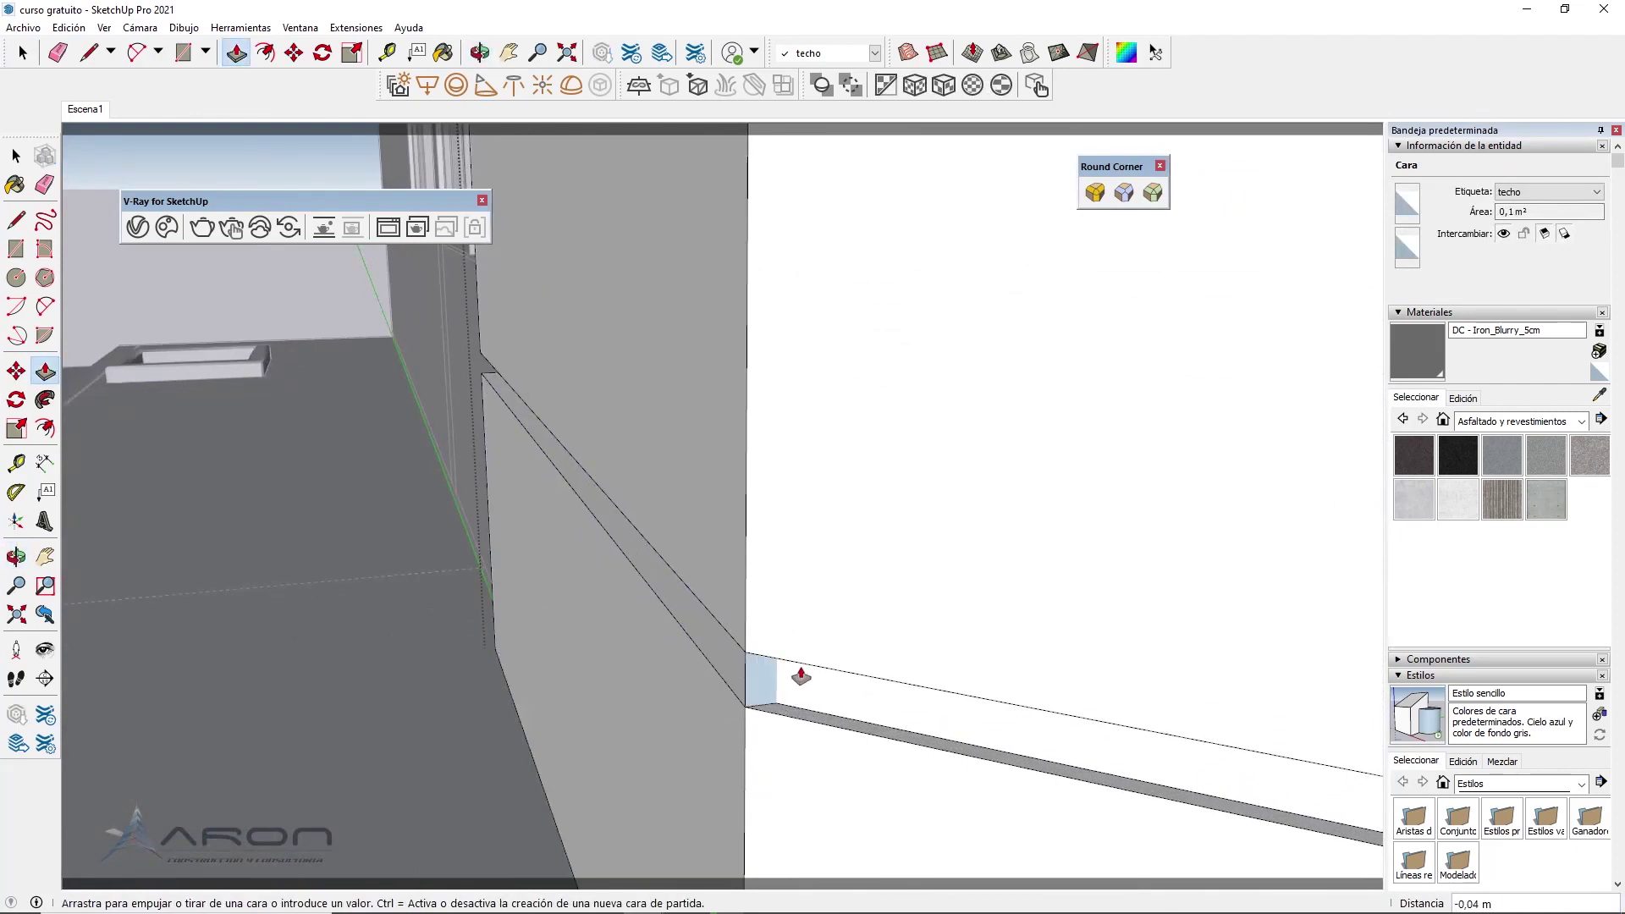
click(766, 666)
mouse_move(766, 666)
middle_down()
mouse_move(1026, 679)
mouse_move(776, 697)
mouse_move(942, 732)
middle_up()
key(e)
drag(825, 680, 840, 685)
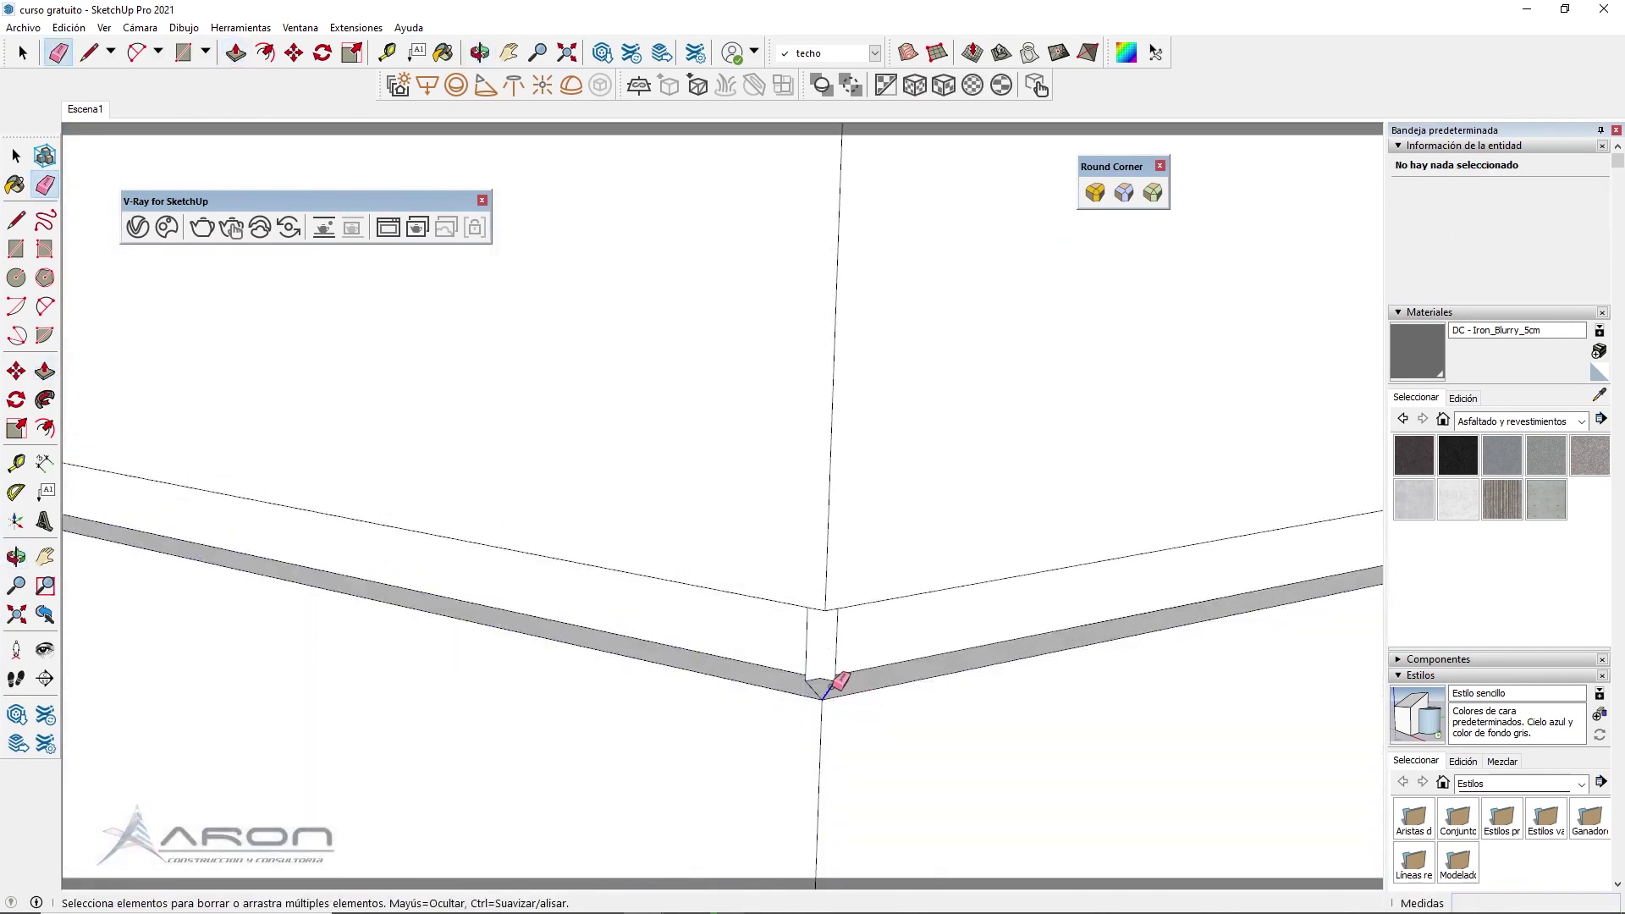
Erase the vertical strip edges at the groove's corner notch
mouse_move(847, 679)
middle_down()
mouse_move(602, 719)
mouse_move(751, 678)
mouse_move(822, 691)
middle_up()
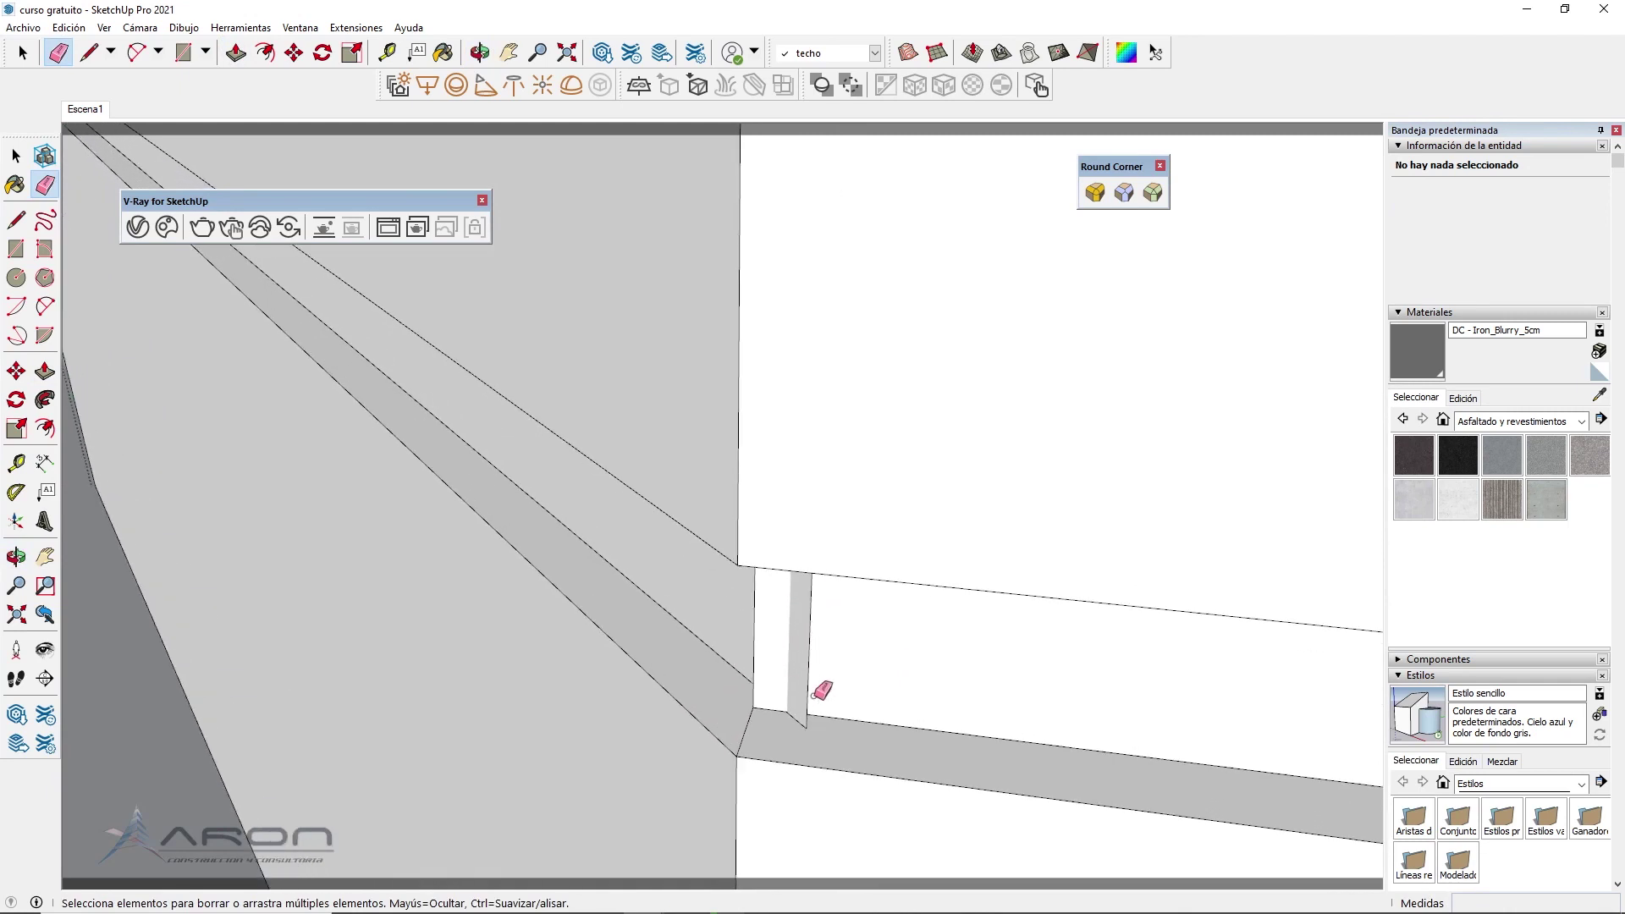
drag(815, 696, 792, 702)
mouse_move(794, 702)
middle_down()
mouse_move(773, 700)
mouse_move(828, 569)
mouse_move(849, 417)
middle_up()
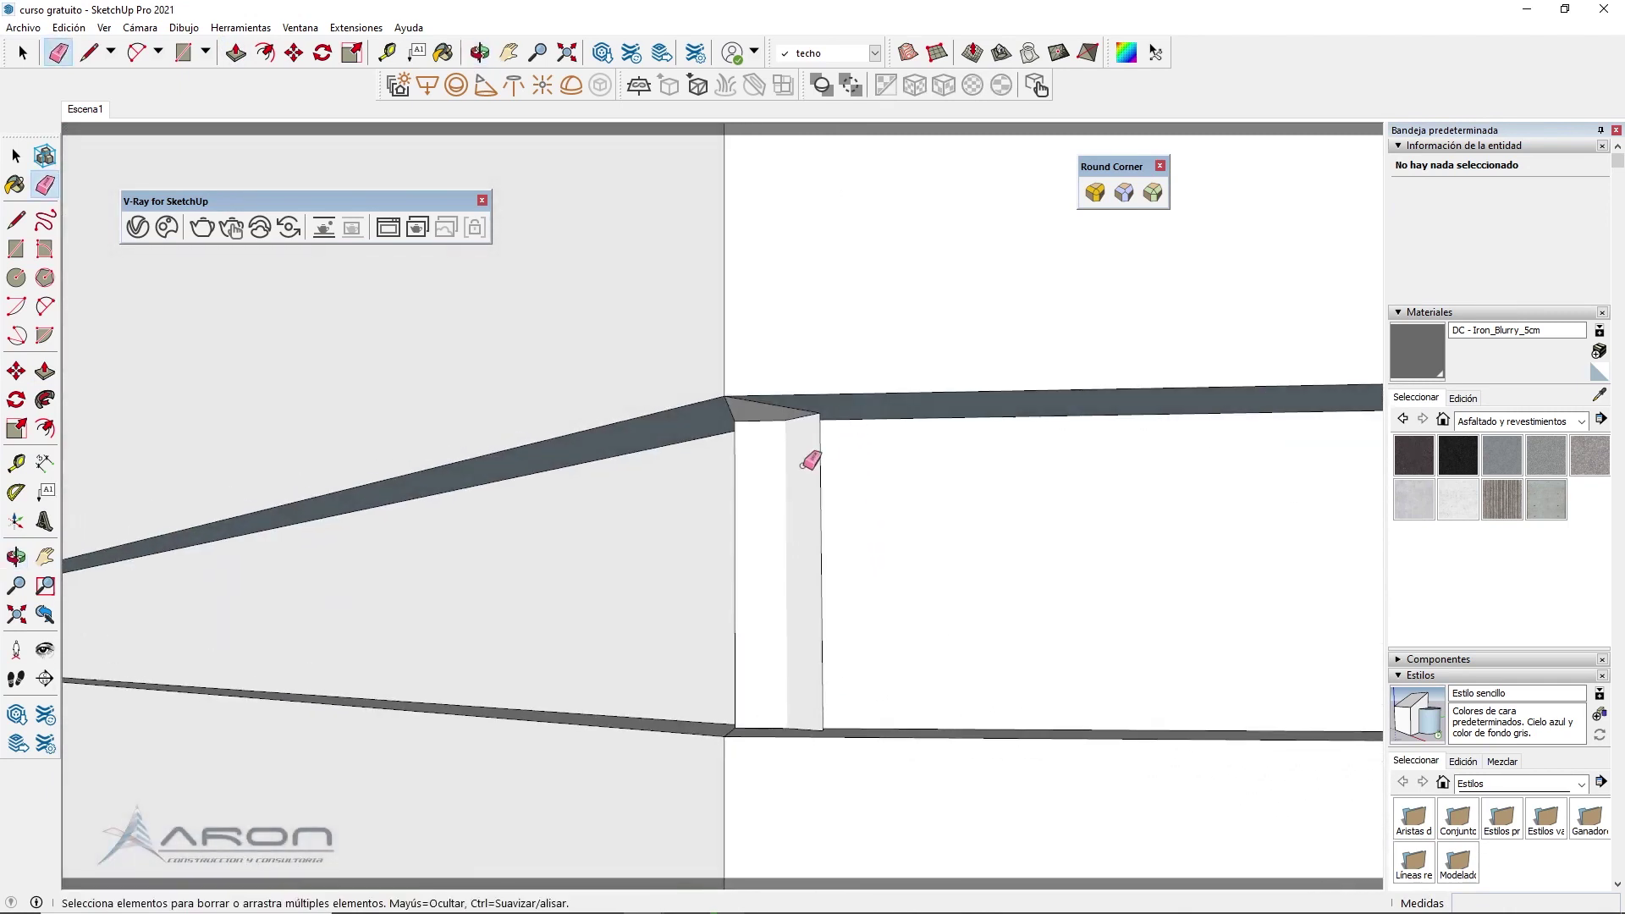
Redraw the vertical corner edge from the bottom to the top of the corner
key(l)
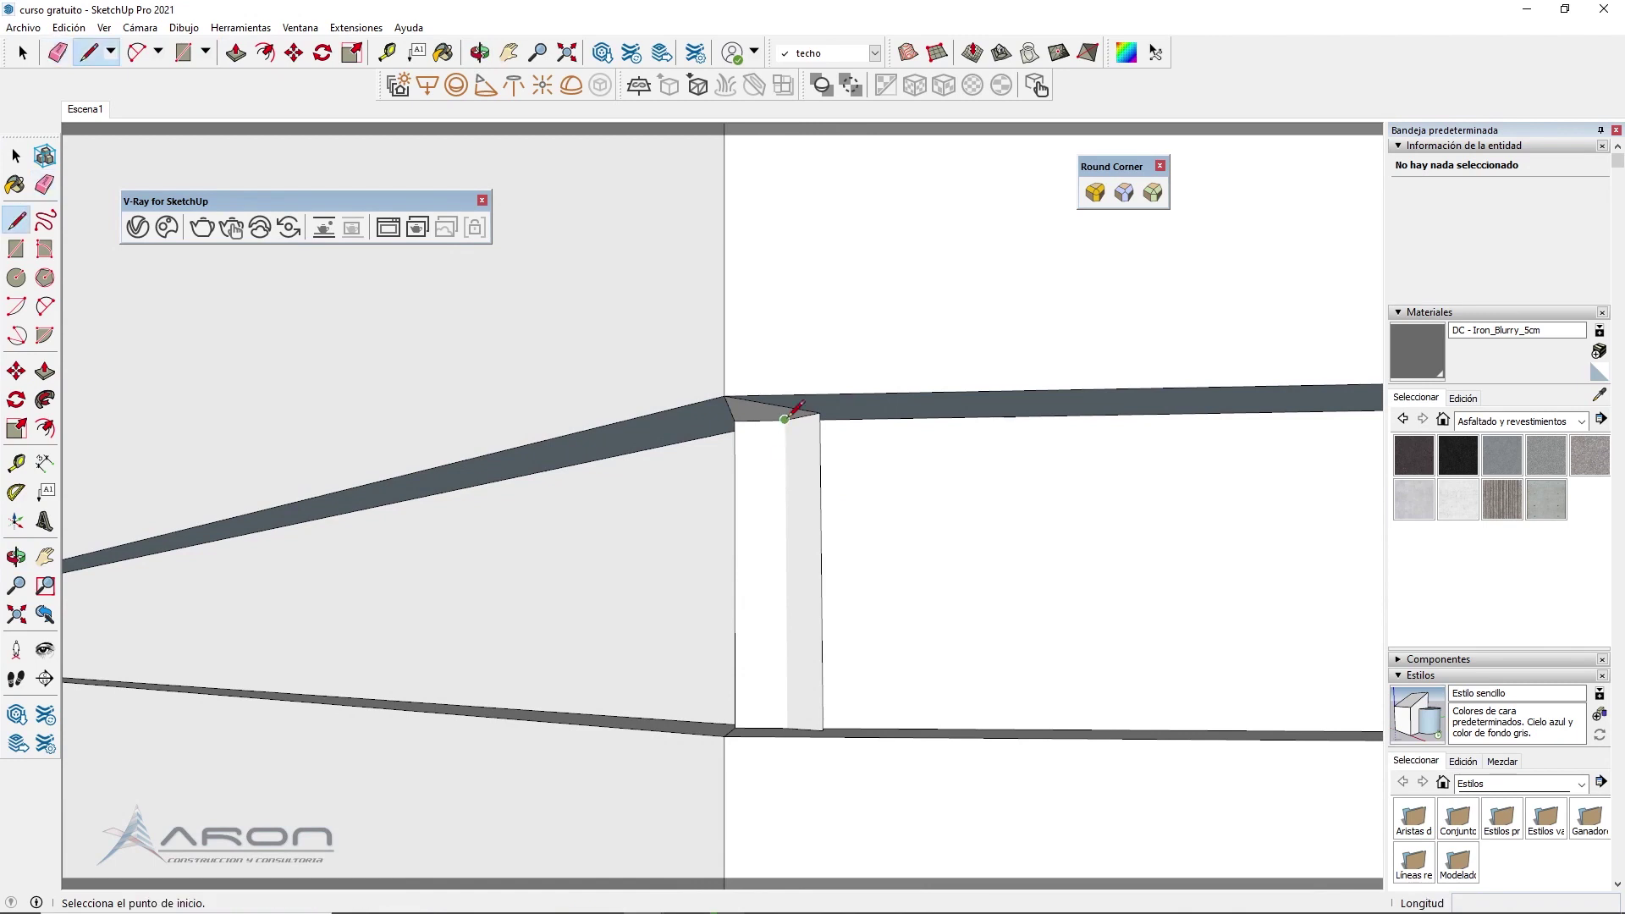
click(786, 727)
middle_drag(780, 647, 742, 748)
scroll(743, 745, down, 2)
scroll(737, 732, down, 3)
scroll(730, 727, down, 4)
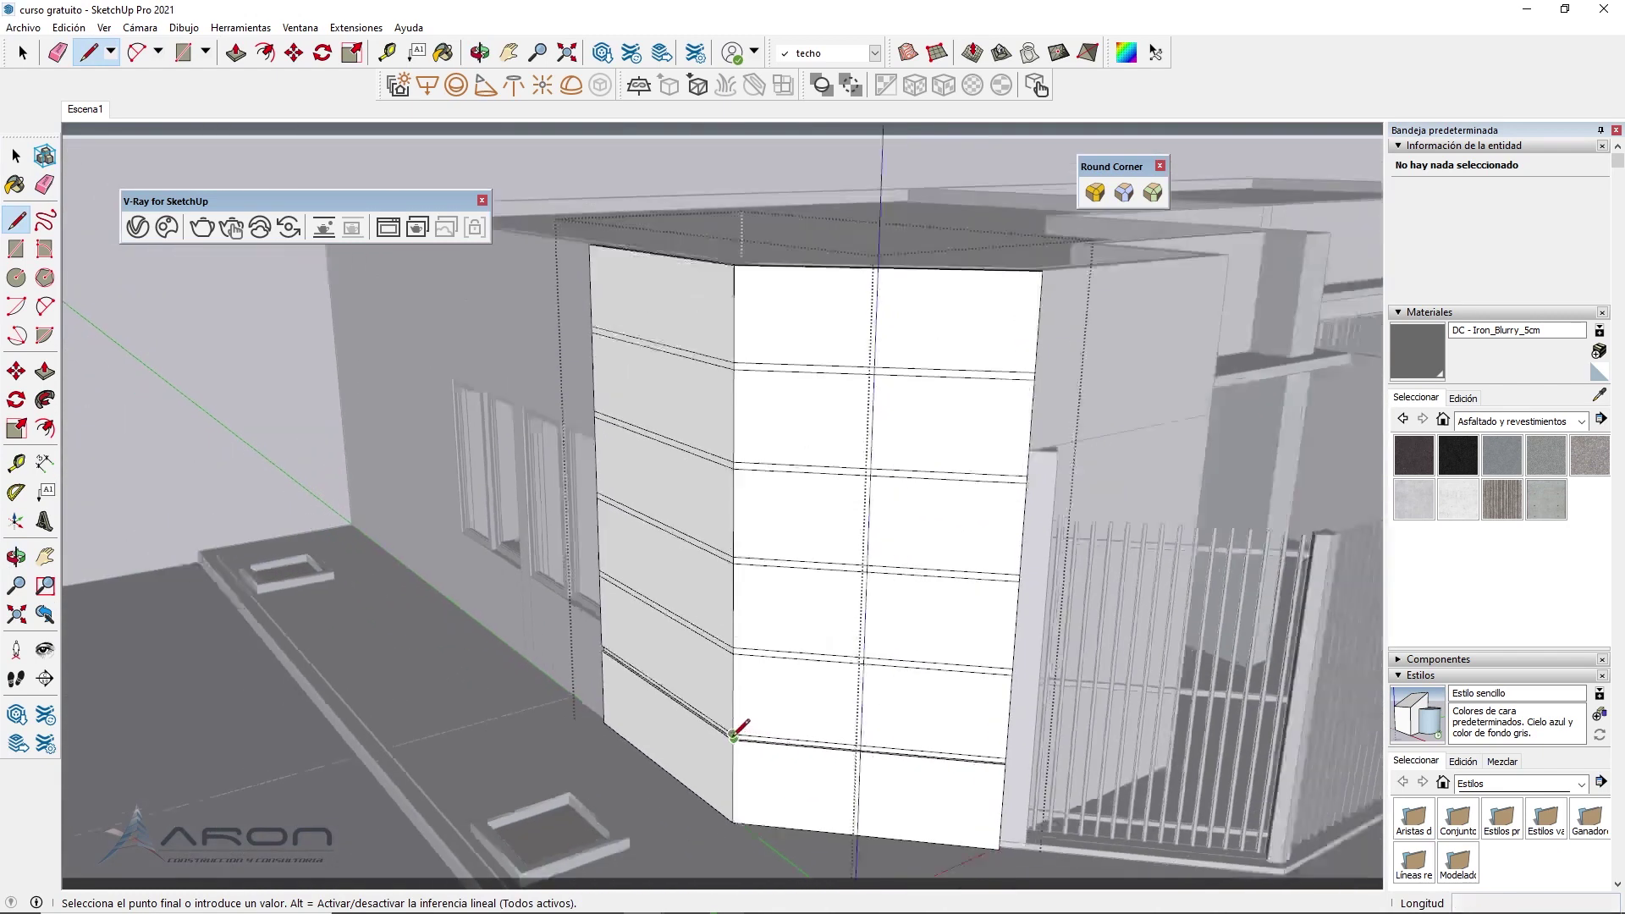
click(742, 317)
scroll(719, 716, up, 3)
scroll(760, 729, up, 3)
scroll(749, 766, up, 2)
scroll(745, 778, up, 3)
Erase the extra vertical edge and sliver face, then begin recessing the next groove strip
key(e)
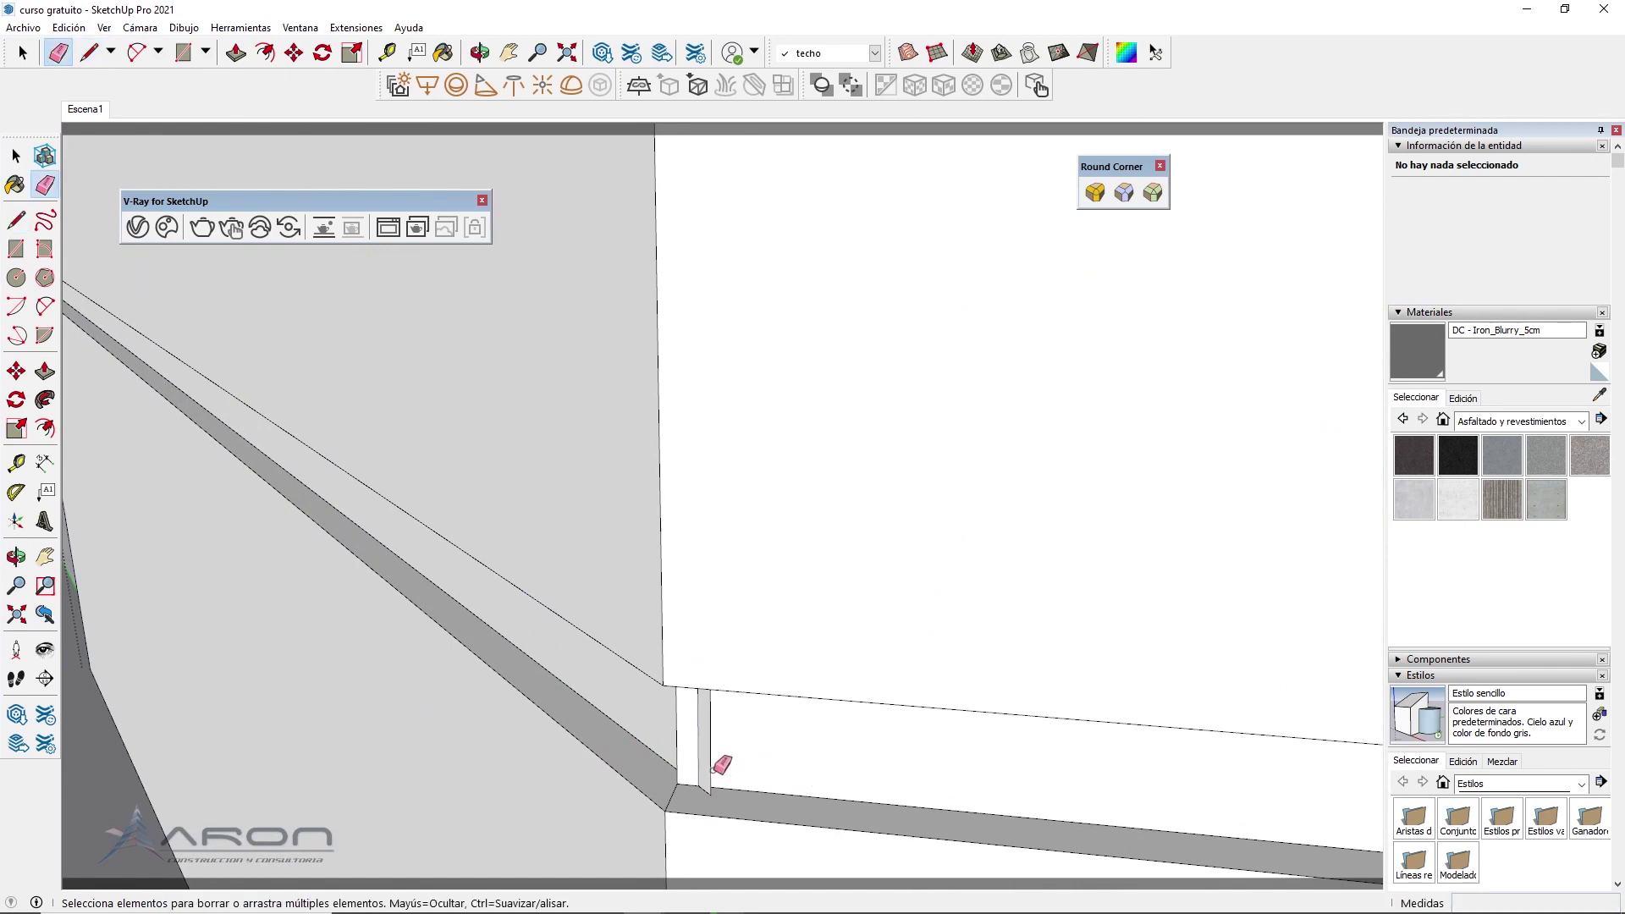
click(711, 770)
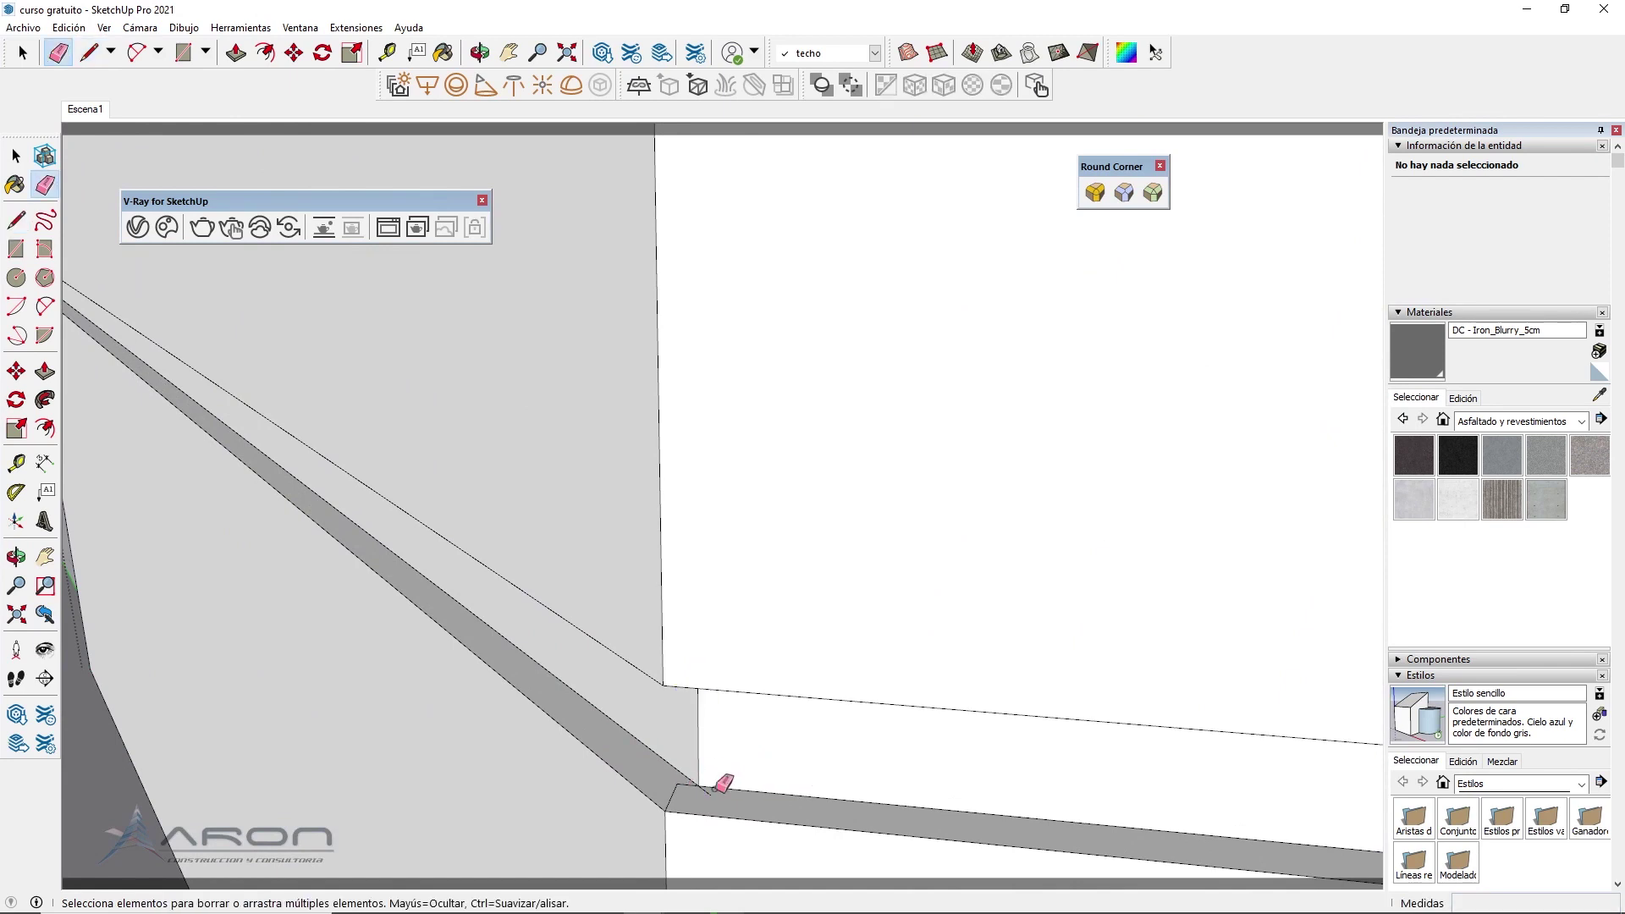
scroll(699, 779, down, 2)
scroll(653, 776, down, 3)
scroll(653, 773, down, 2)
middle_drag(862, 677, 622, 701)
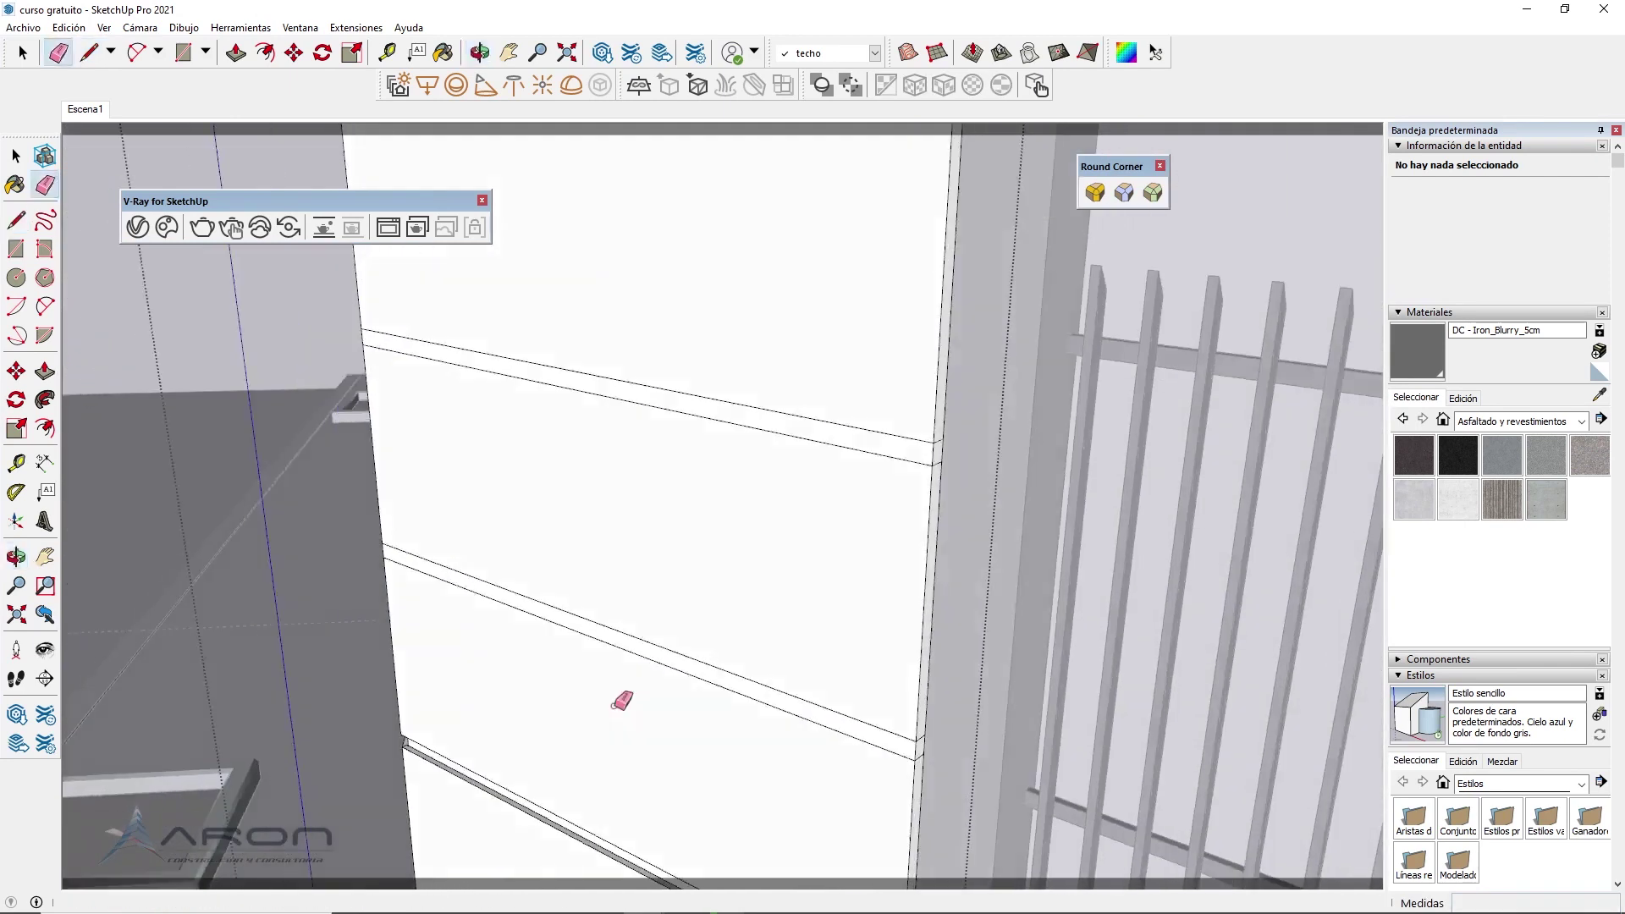
key(p)
click(788, 707)
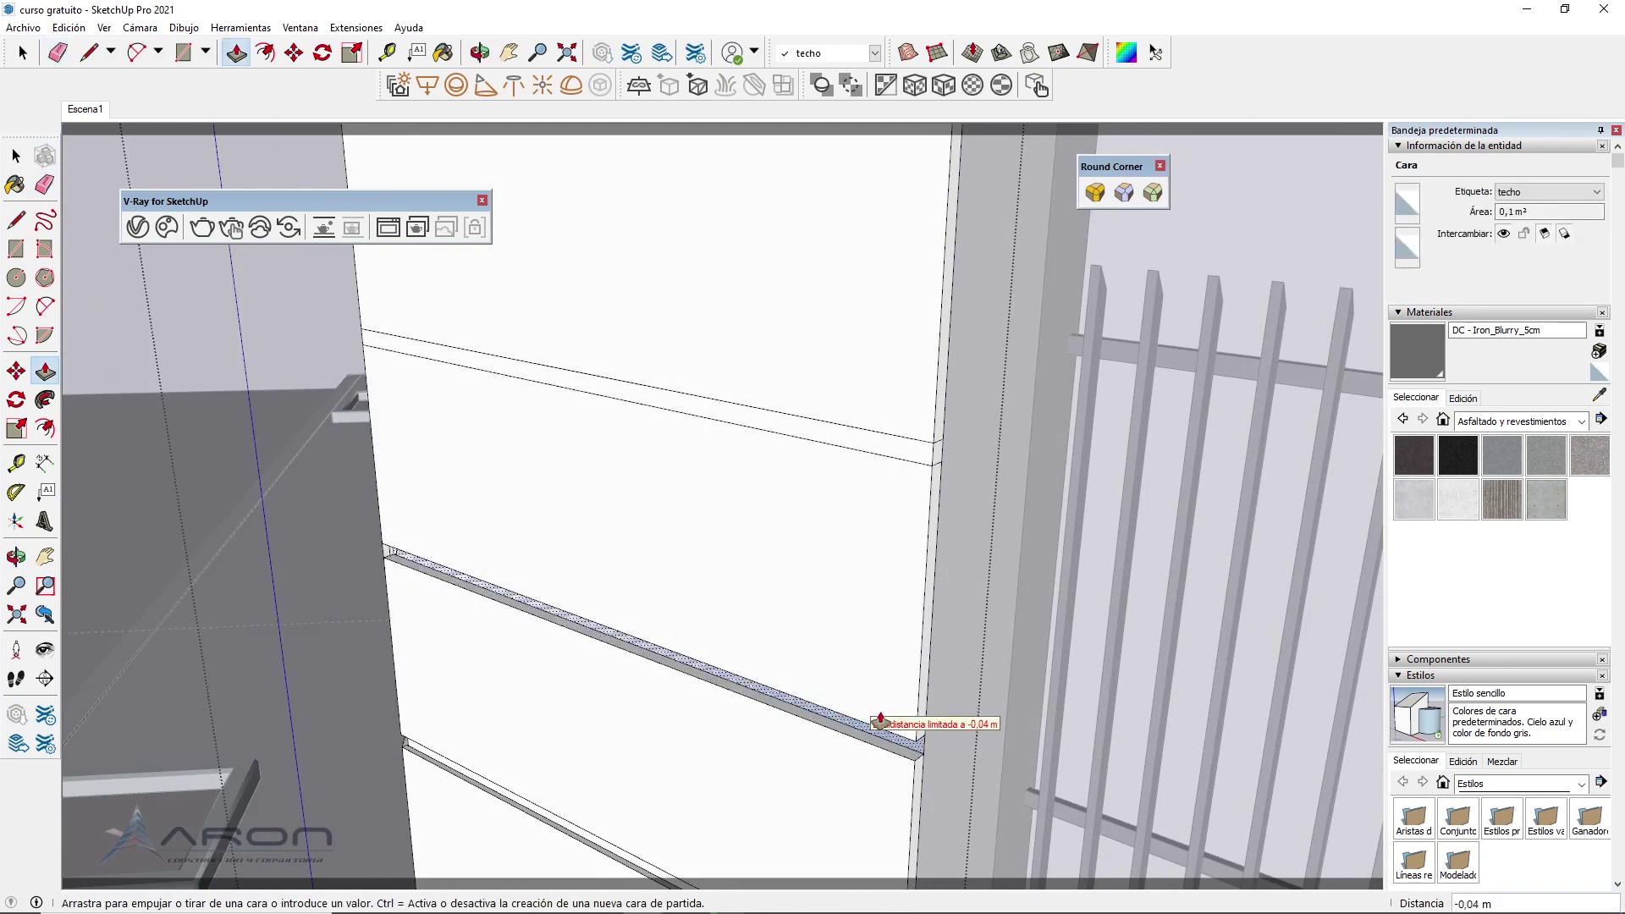
text(0)
Push the first groove strip 0.02 m into the corner wall
click(877, 624)
mouse_move(715, 708)
middle_down()
mouse_move(715, 657)
mouse_move(439, 595)
middle_up()
scroll(439, 595, up, 3)
click(483, 611)
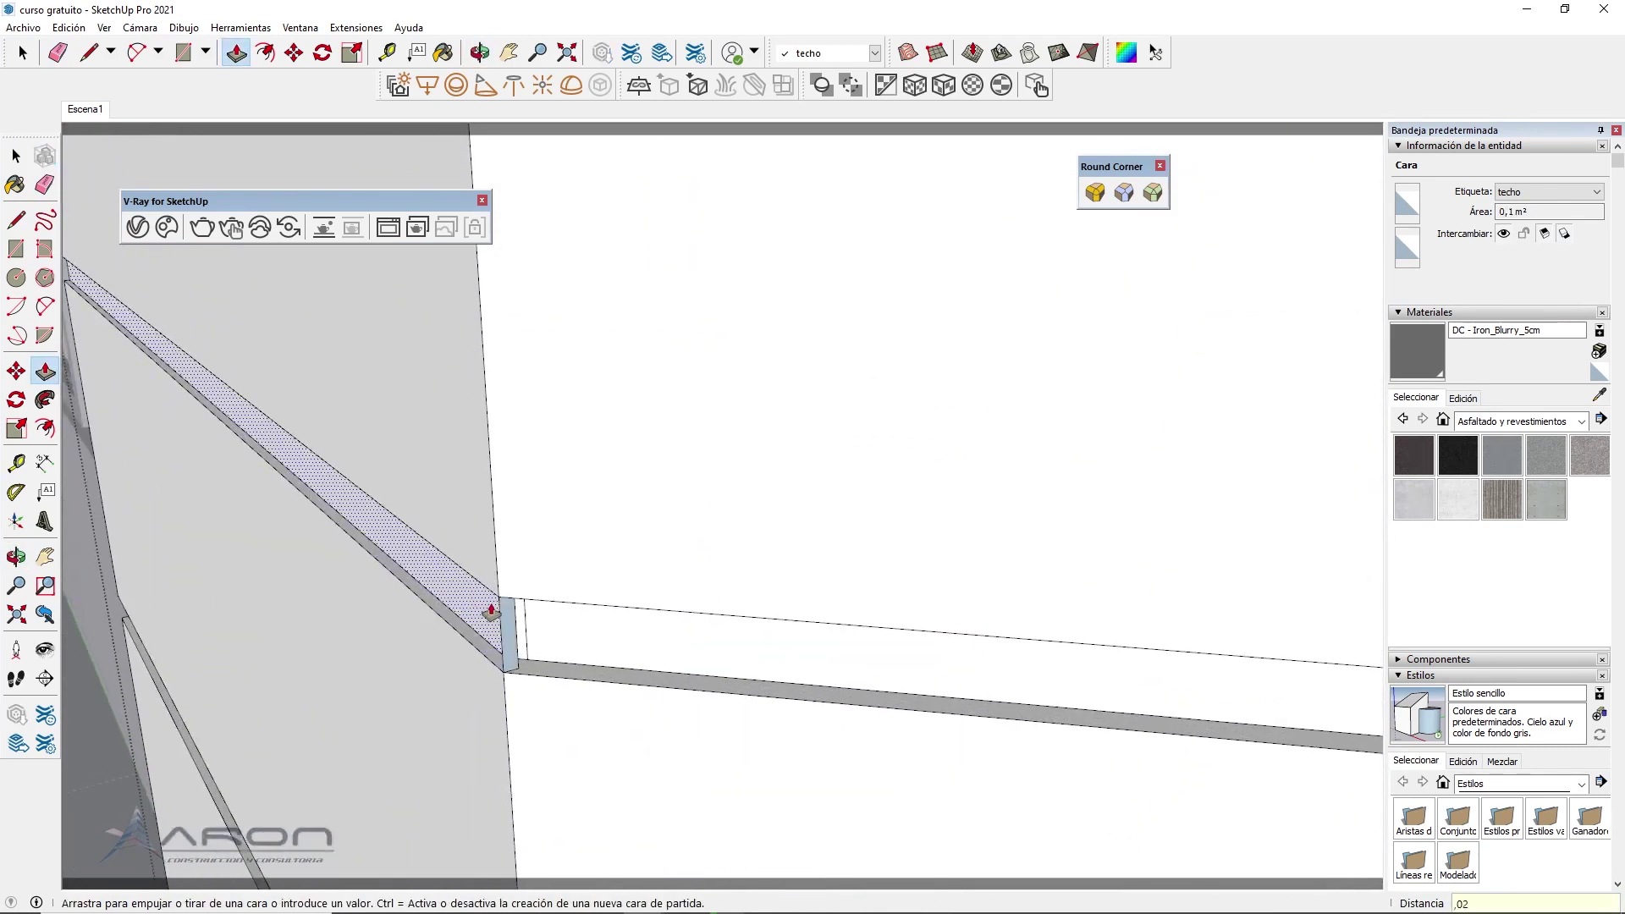
key(Return)
Orbit around the strip end and house front to face the wall and fence
key(e)
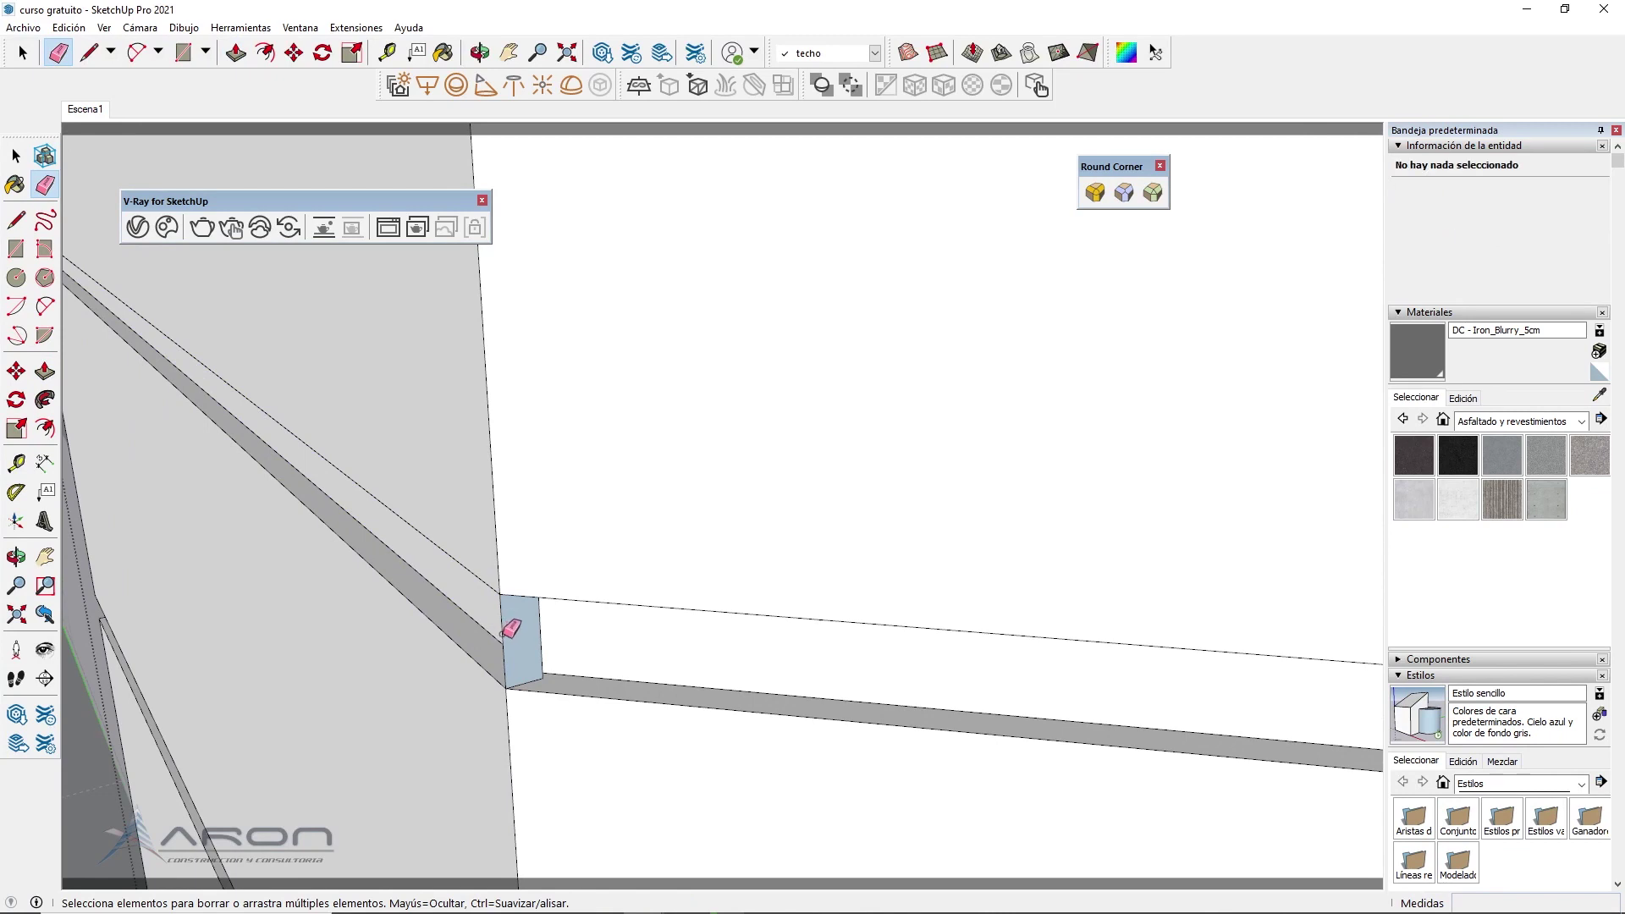
middle_drag(512, 636, 554, 645)
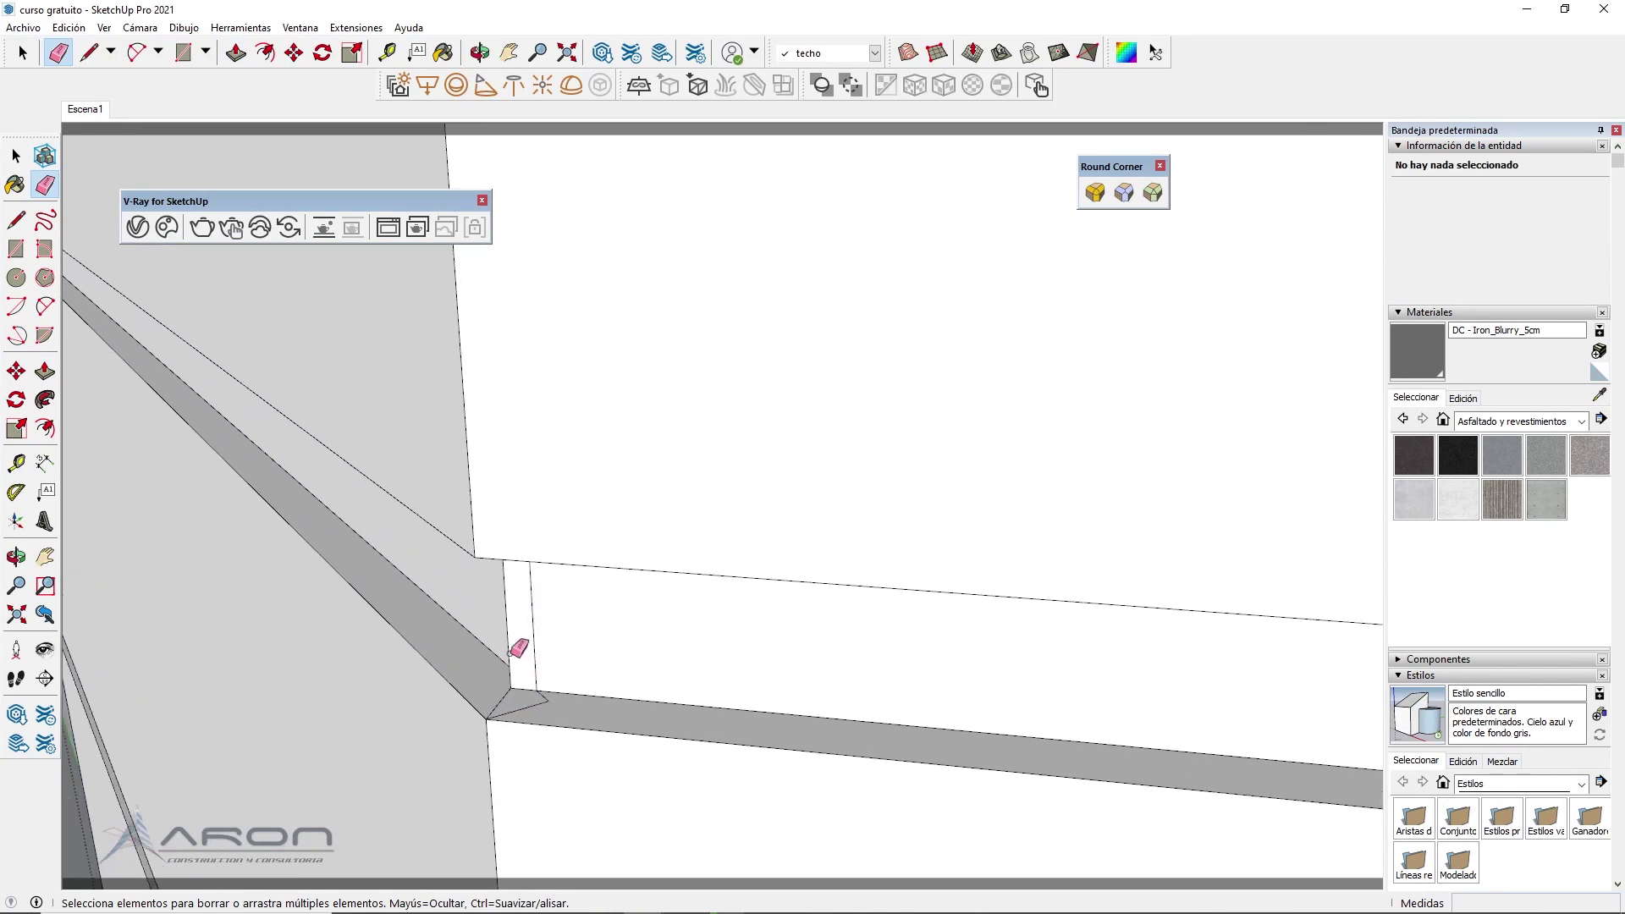
scroll(362, 714, down, 3)
scroll(366, 706, down, 3)
scroll(468, 662, down, 3)
mouse_move(469, 662)
middle_down()
mouse_move(598, 592)
mouse_move(399, 646)
mouse_move(522, 617)
mouse_move(507, 606)
mouse_move(525, 471)
mouse_move(518, 563)
mouse_move(497, 443)
mouse_move(583, 496)
middle_up()
scroll(582, 496, down, 2)
key(space)
scroll(511, 555, up, 2)
scroll(511, 556, down, 2)
mouse_move(511, 555)
middle_down()
mouse_move(708, 516)
mouse_move(646, 515)
middle_up()
scroll(669, 516, up, 2)
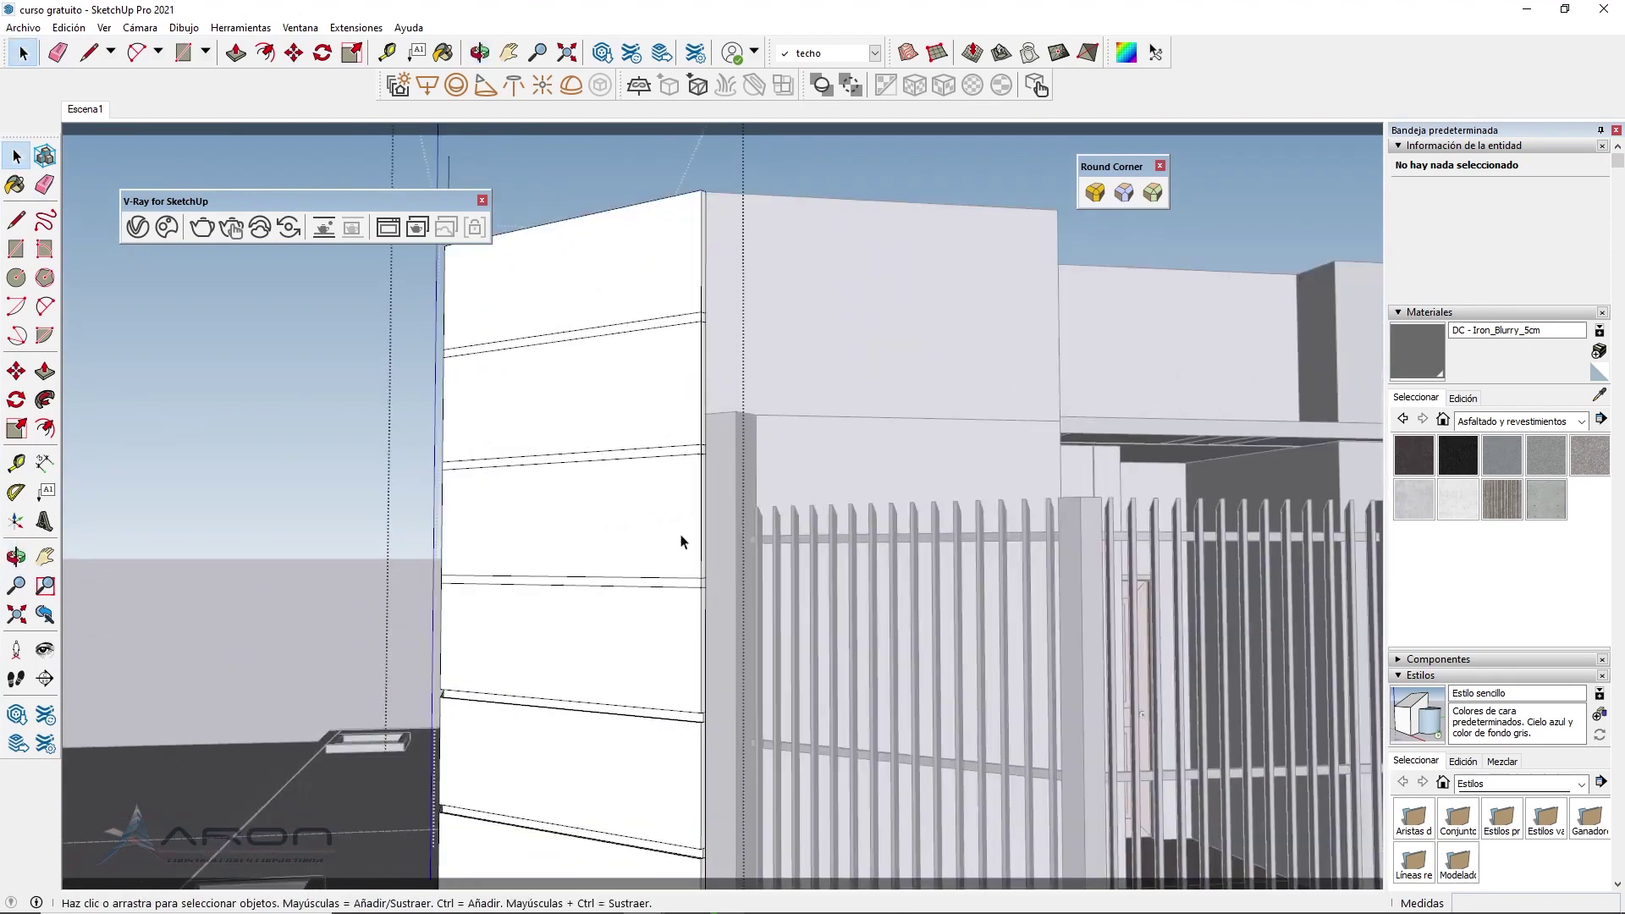
scroll(682, 540, up, 1)
scroll(689, 581, up, 3)
Recess the next two groove strips 0.02 m into the wall
key(p)
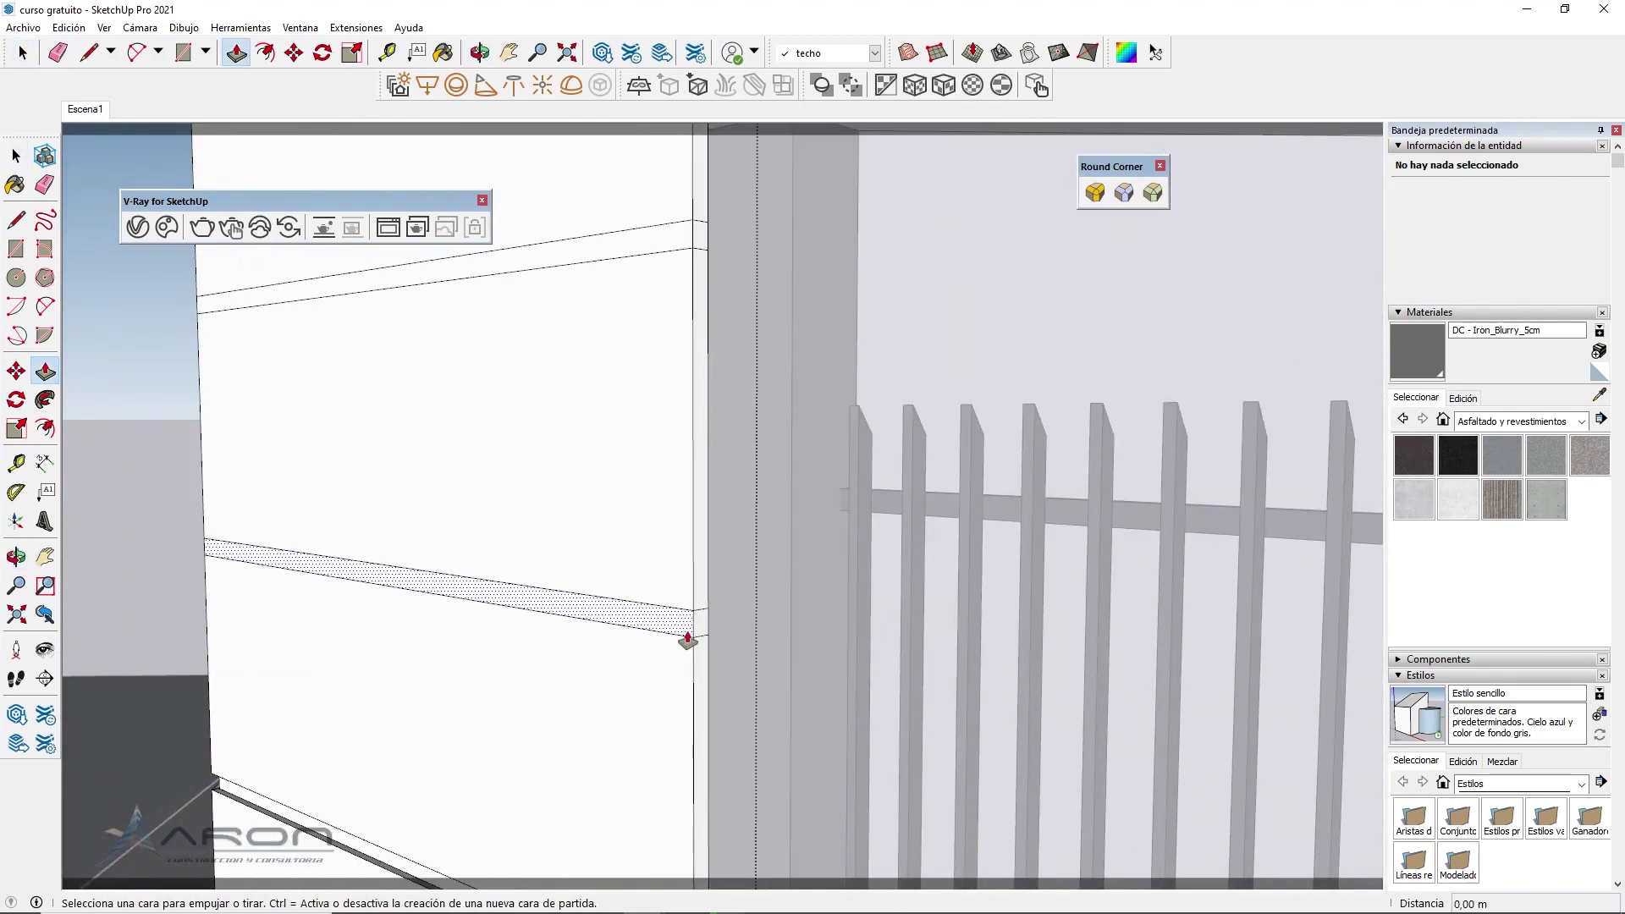
click(690, 631)
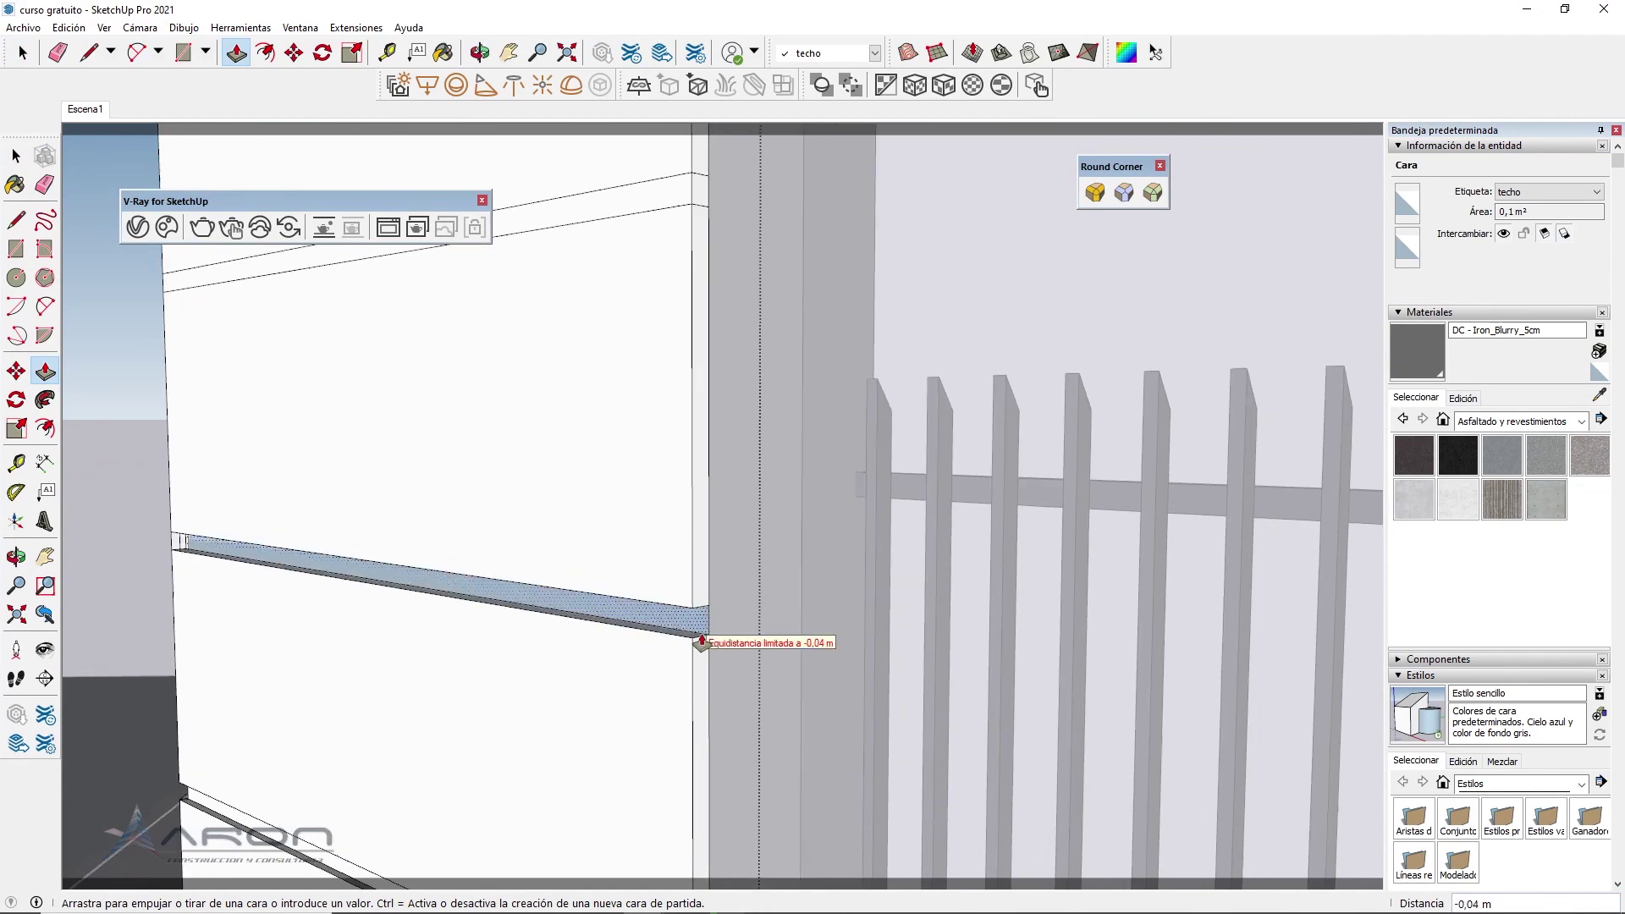
scroll(702, 645, up, 2)
click(708, 645)
scroll(736, 655, down, 2)
middle_drag(737, 655, 699, 656)
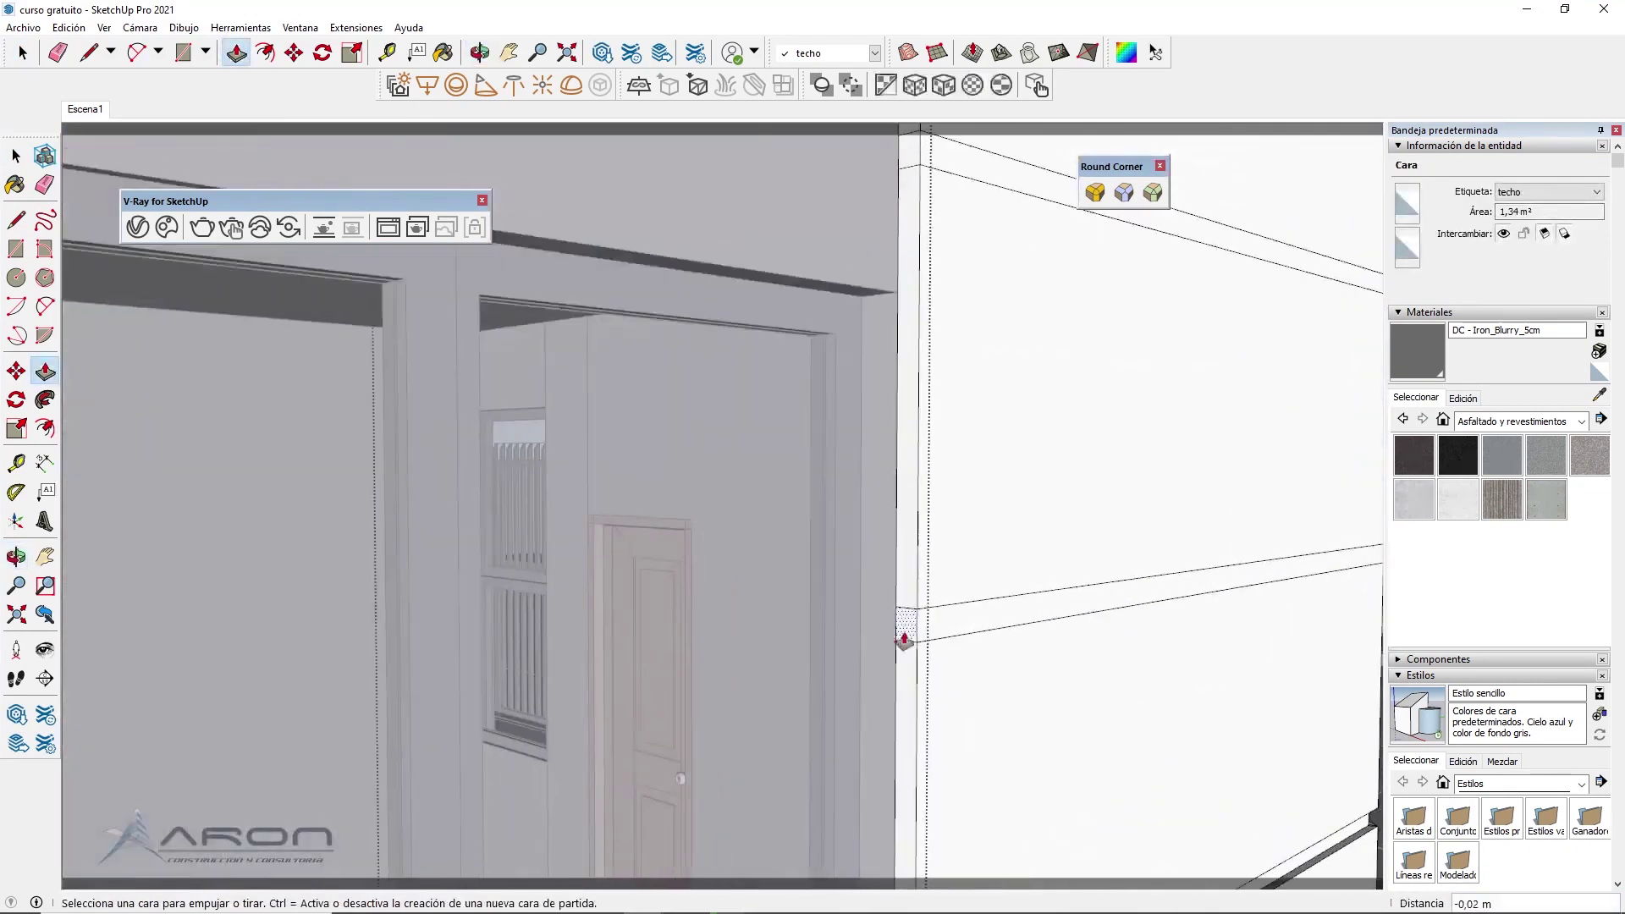
middle_drag(700, 656, 936, 628)
click(892, 605)
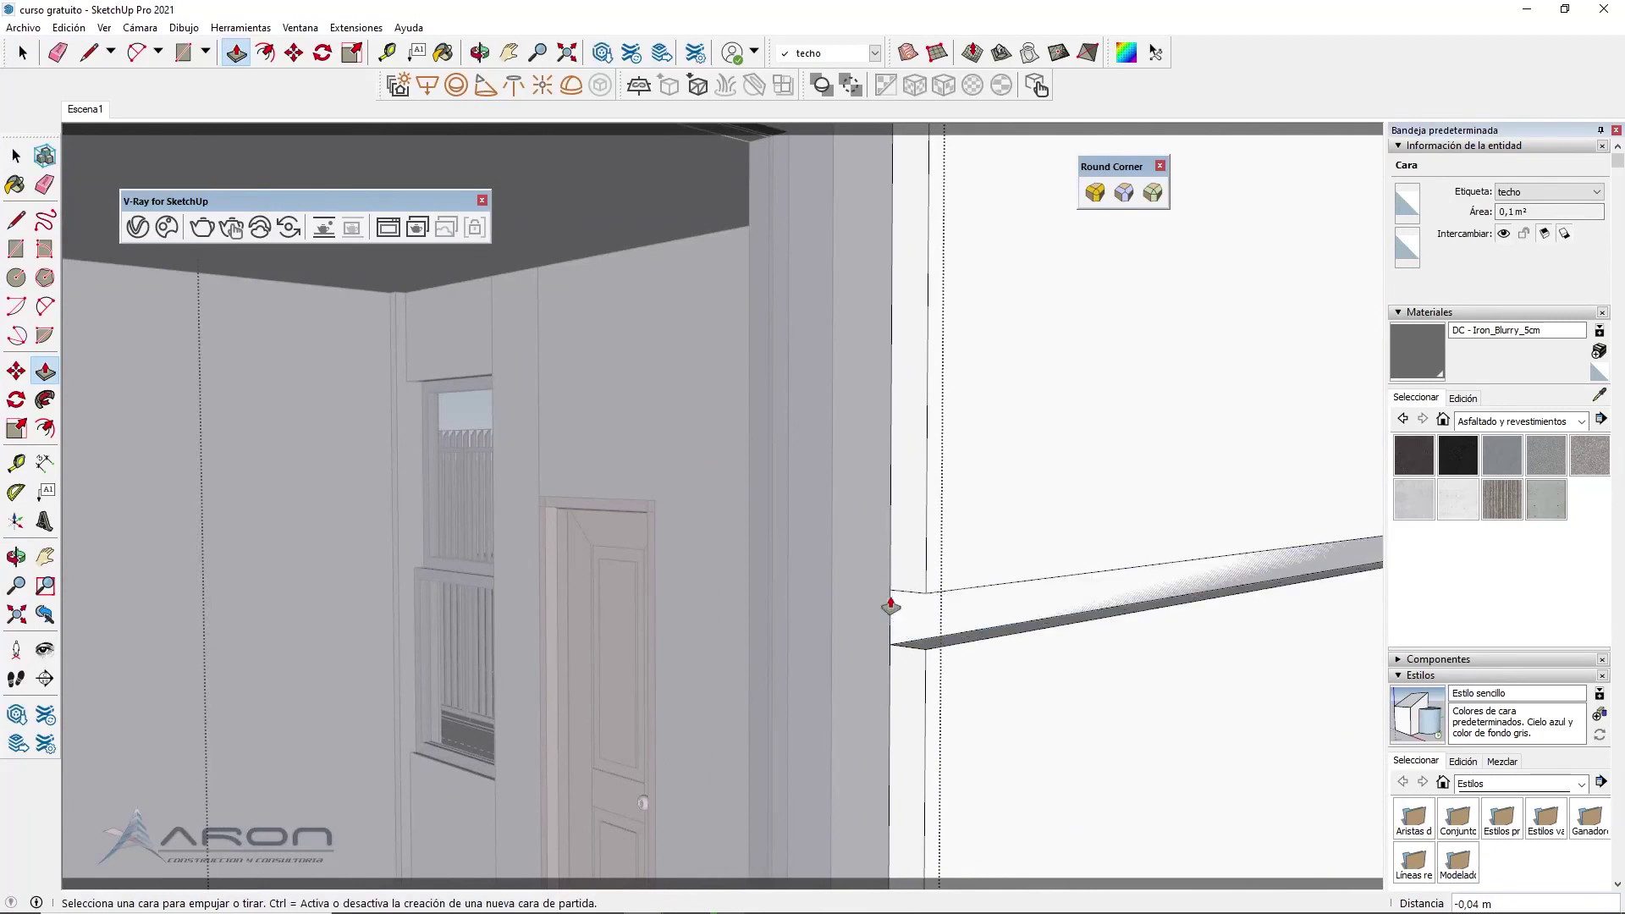
click(928, 624)
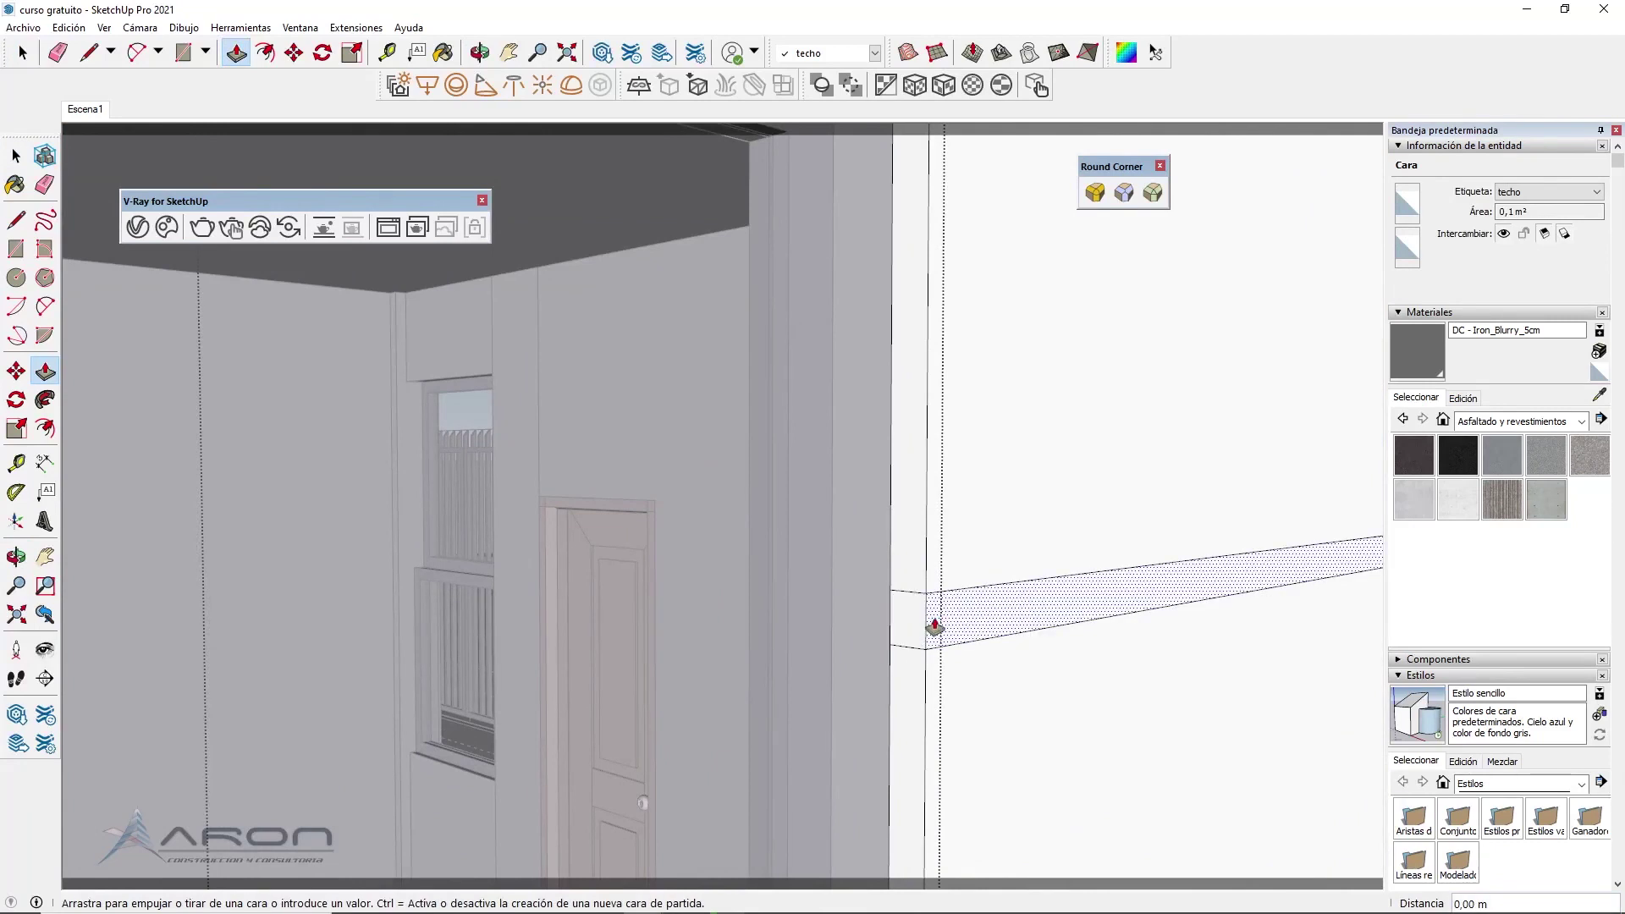
click(912, 603)
Recess three upper groove strips by the same 0.02 m depth
middle_drag(907, 602, 774, 440)
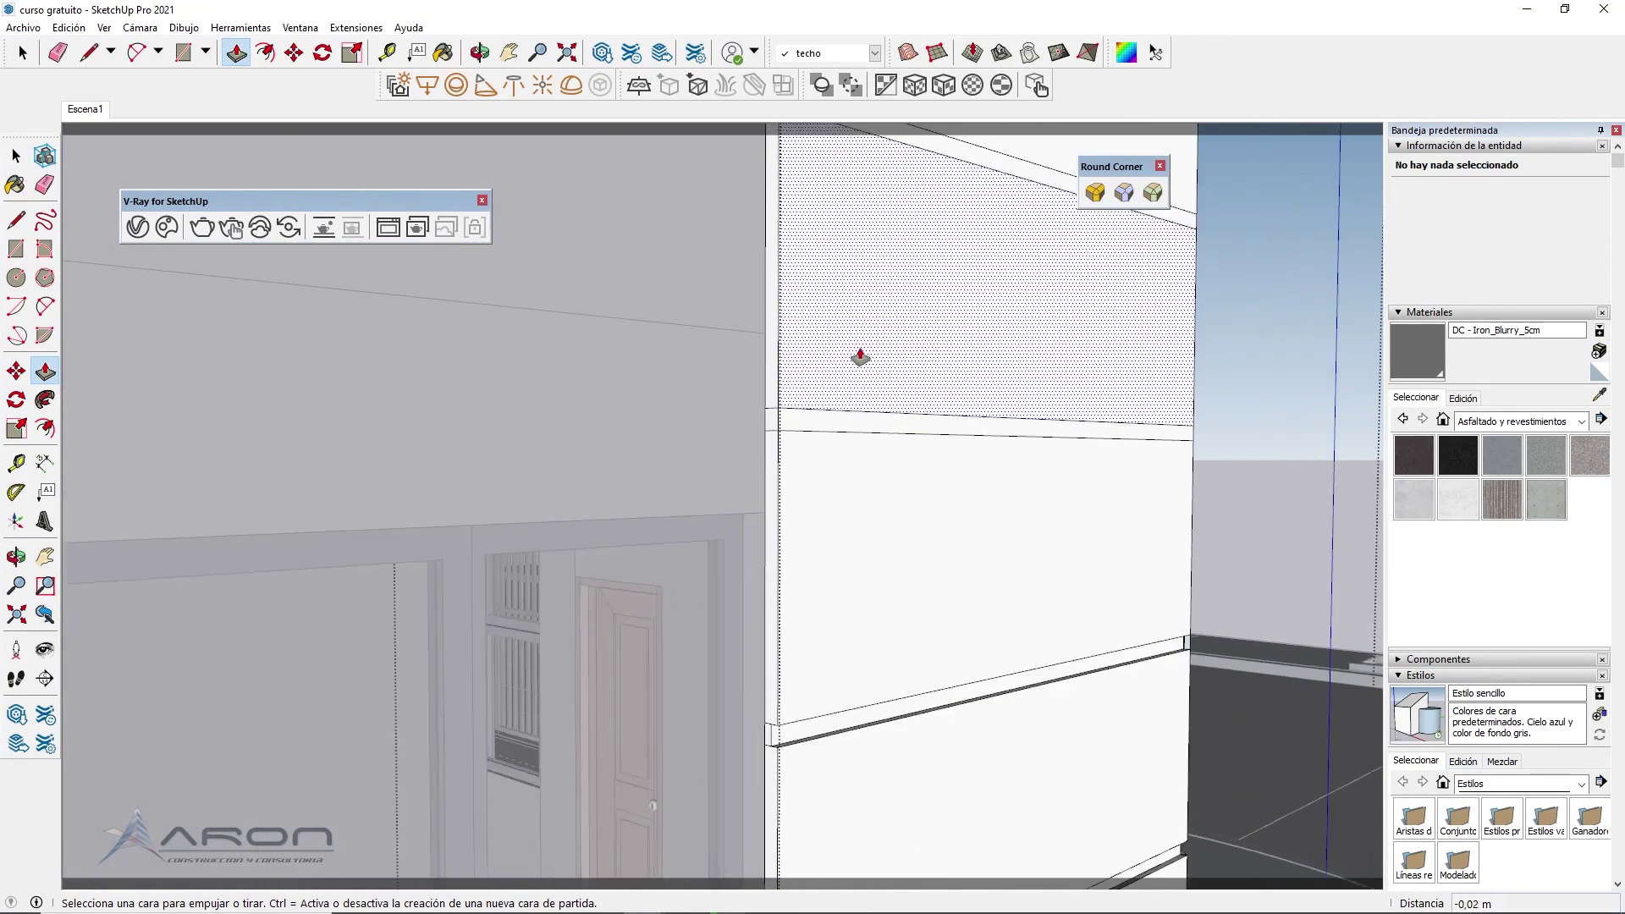
click(774, 440)
click(743, 453)
mouse_move(744, 453)
middle_down()
mouse_move(686, 552)
mouse_move(700, 548)
mouse_move(744, 257)
mouse_move(762, 443)
mouse_move(777, 445)
mouse_move(675, 461)
mouse_move(1057, 481)
mouse_move(758, 438)
mouse_move(537, 517)
mouse_move(544, 555)
mouse_move(77, 579)
mouse_move(352, 472)
middle_up()
click(777, 445)
click(751, 457)
scroll(352, 472, up, 5)
click(352, 462)
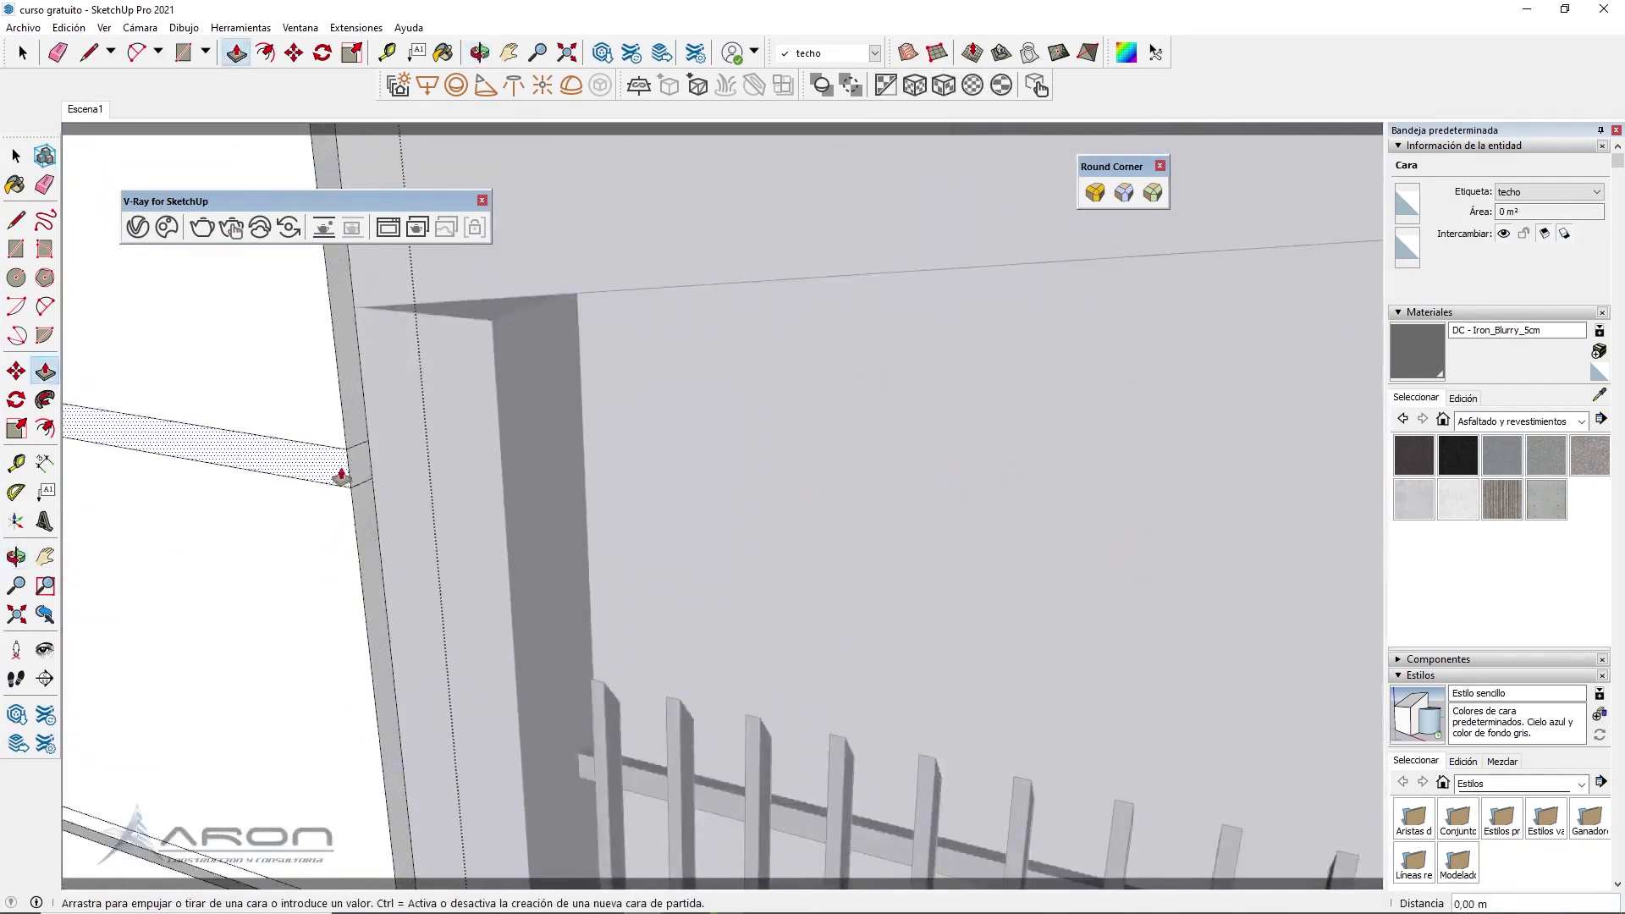
click(357, 453)
Recess one more strip 0.02 m, matching the previous grooves
mouse_move(395, 511)
middle_down()
mouse_move(450, 570)
mouse_move(356, 326)
mouse_move(419, 341)
middle_up()
click(432, 350)
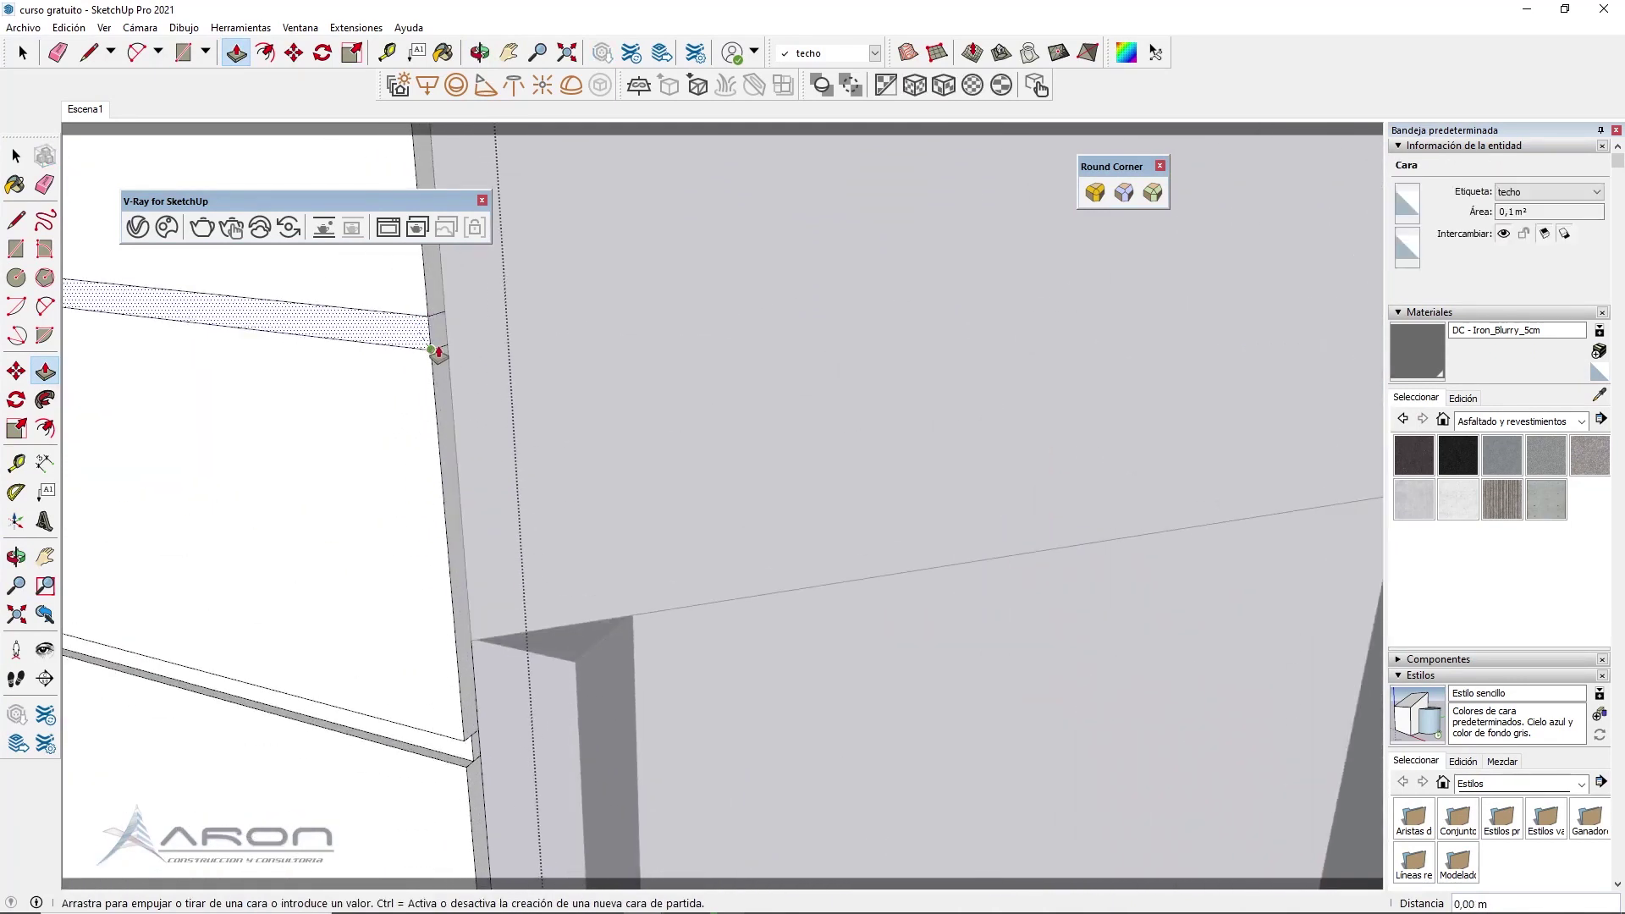
click(470, 753)
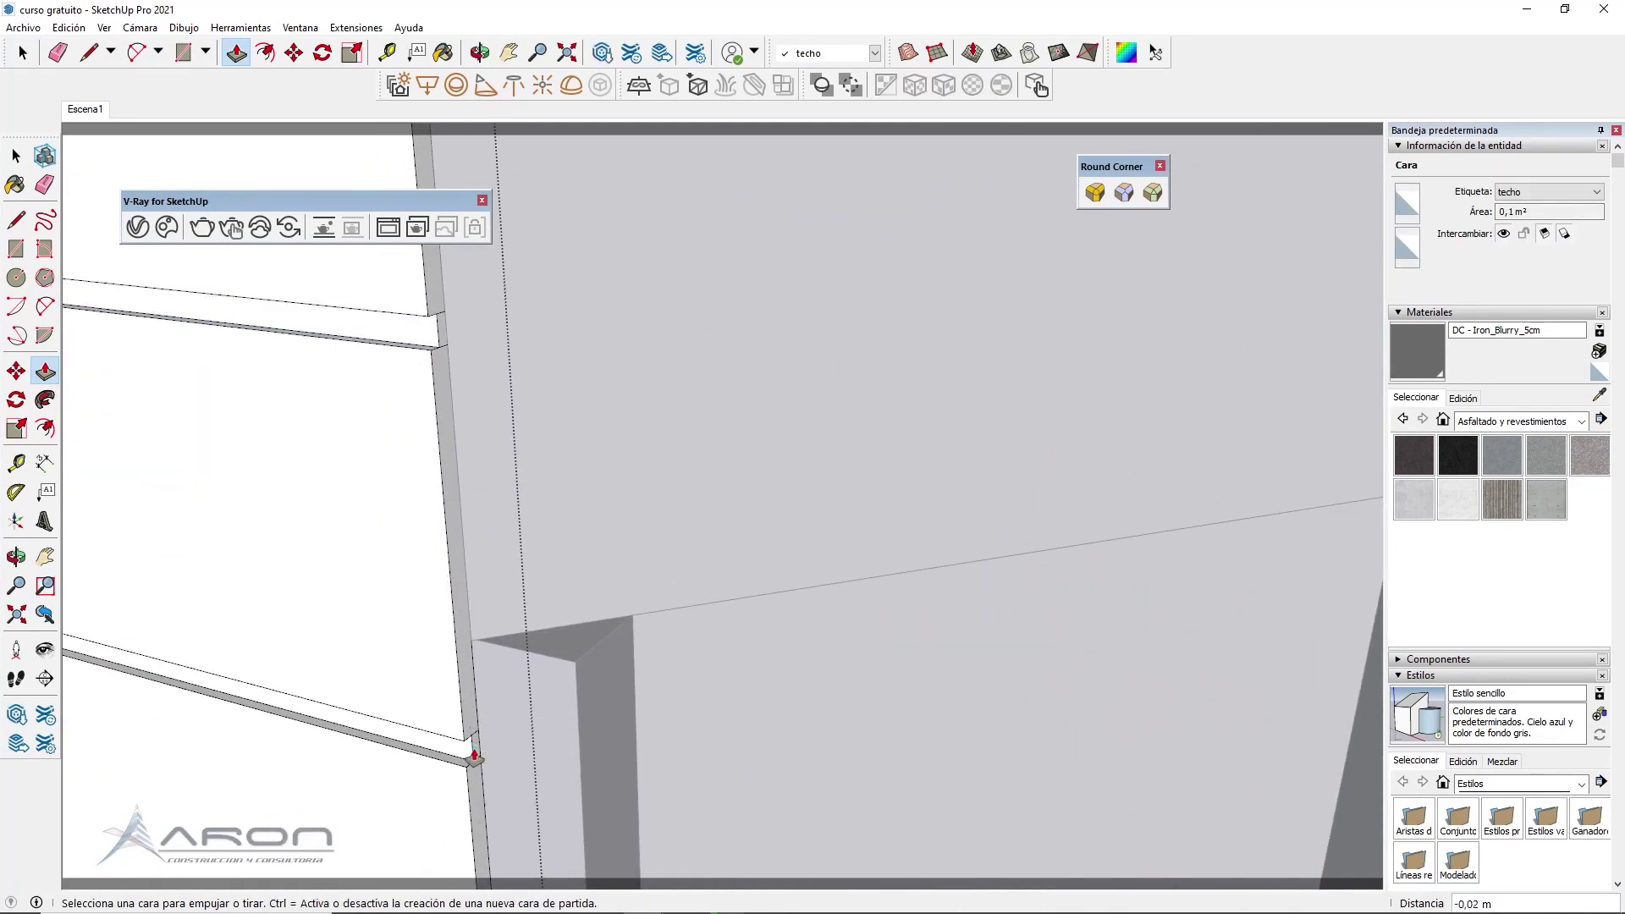
scroll(550, 643, down, 3)
scroll(551, 643, down, 2)
scroll(413, 633, up, 3)
scroll(262, 683, up, 3)
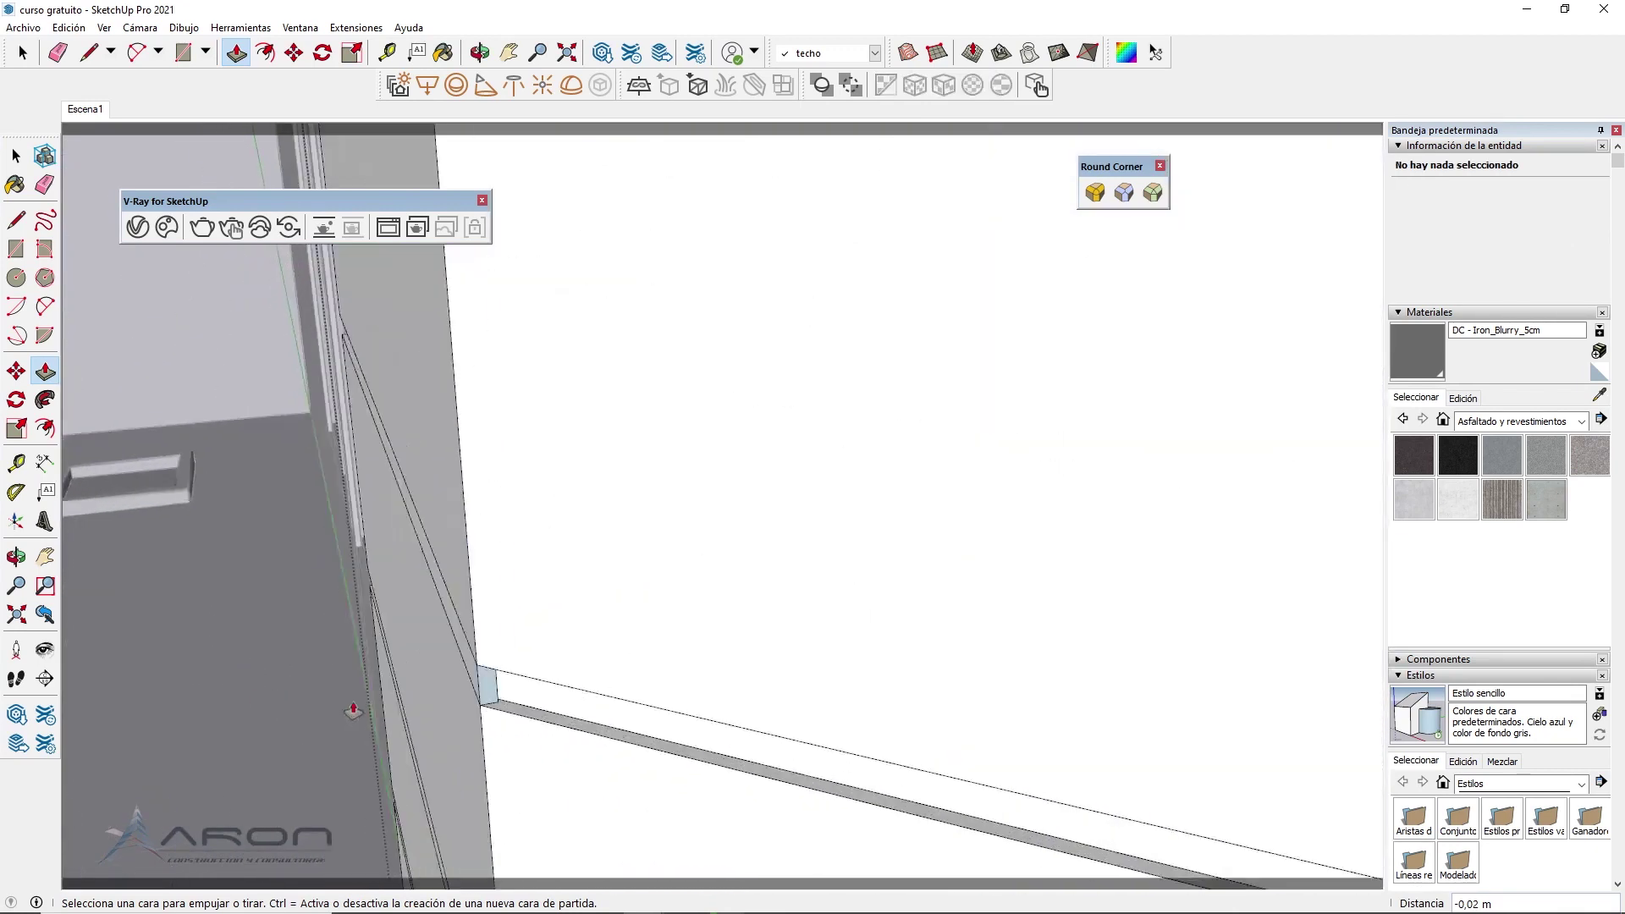
scroll(352, 711, up, 1)
scroll(490, 678, up, 2)
key(e)
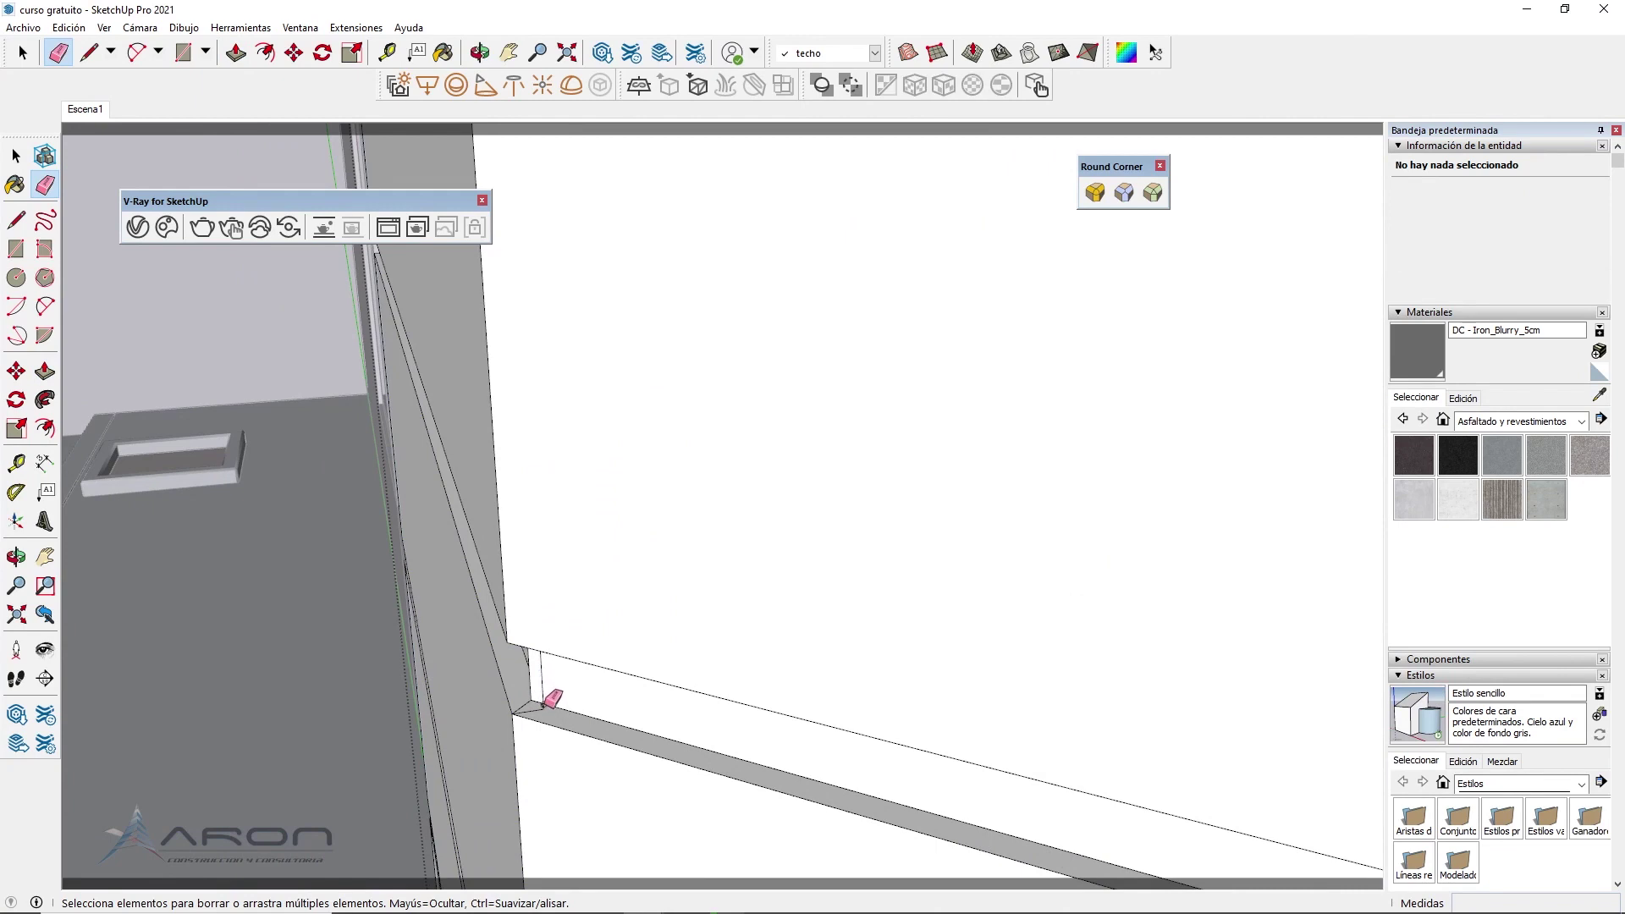
Erase the stray edges at the groove ends and between the two grey bands
click(551, 699)
click(542, 703)
scroll(546, 699, up, 1)
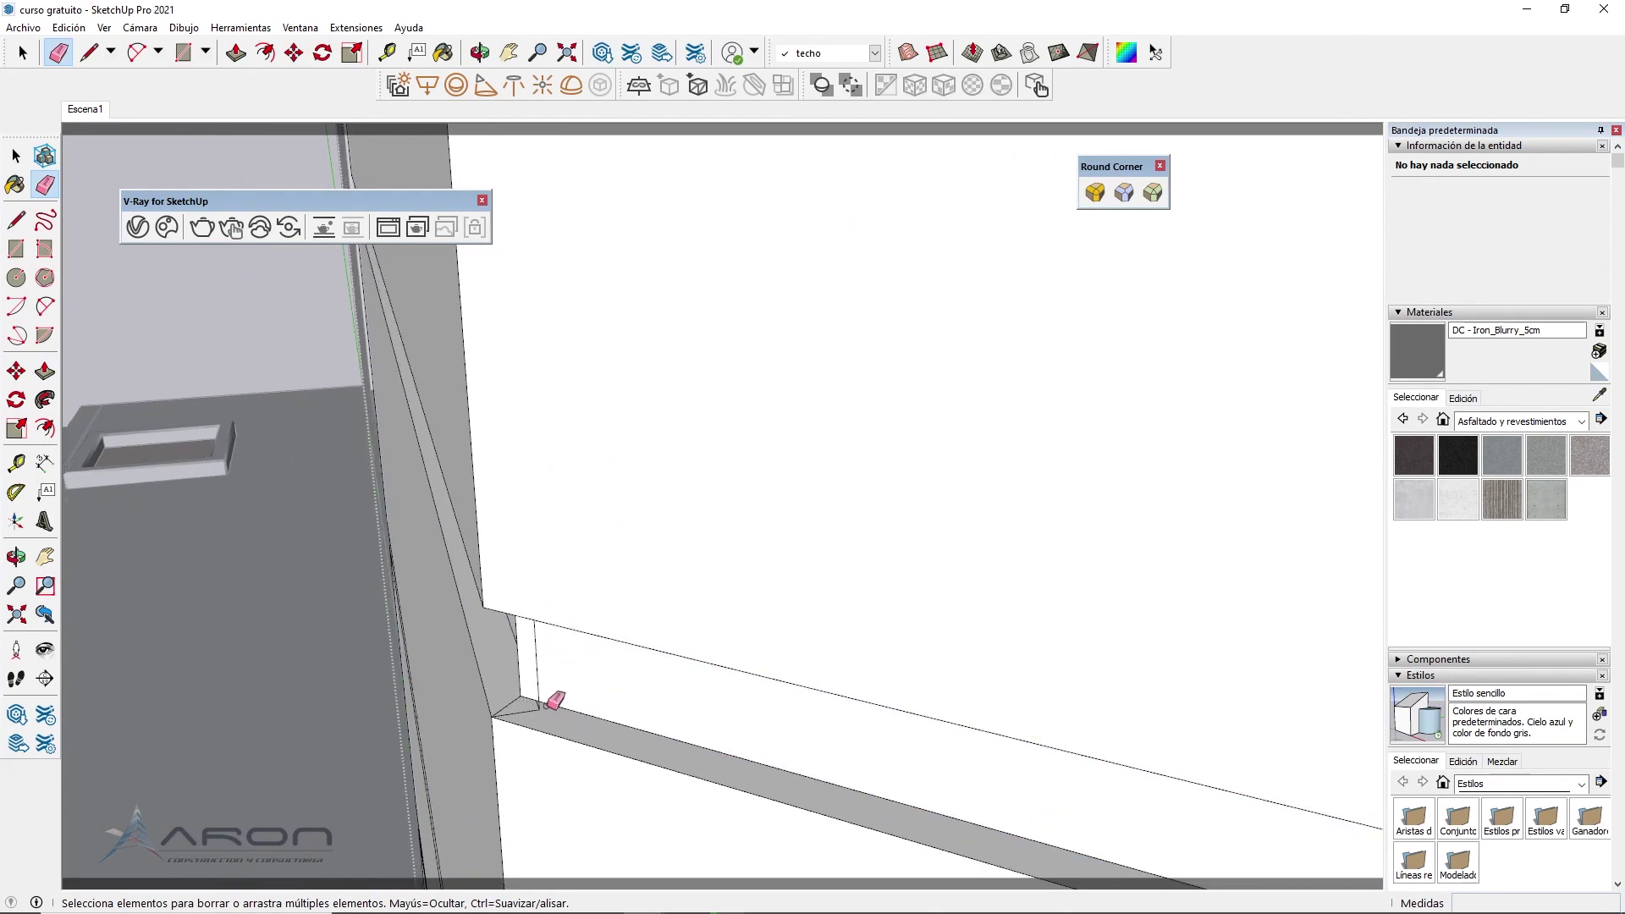
scroll(516, 681, up, 1)
click(508, 640)
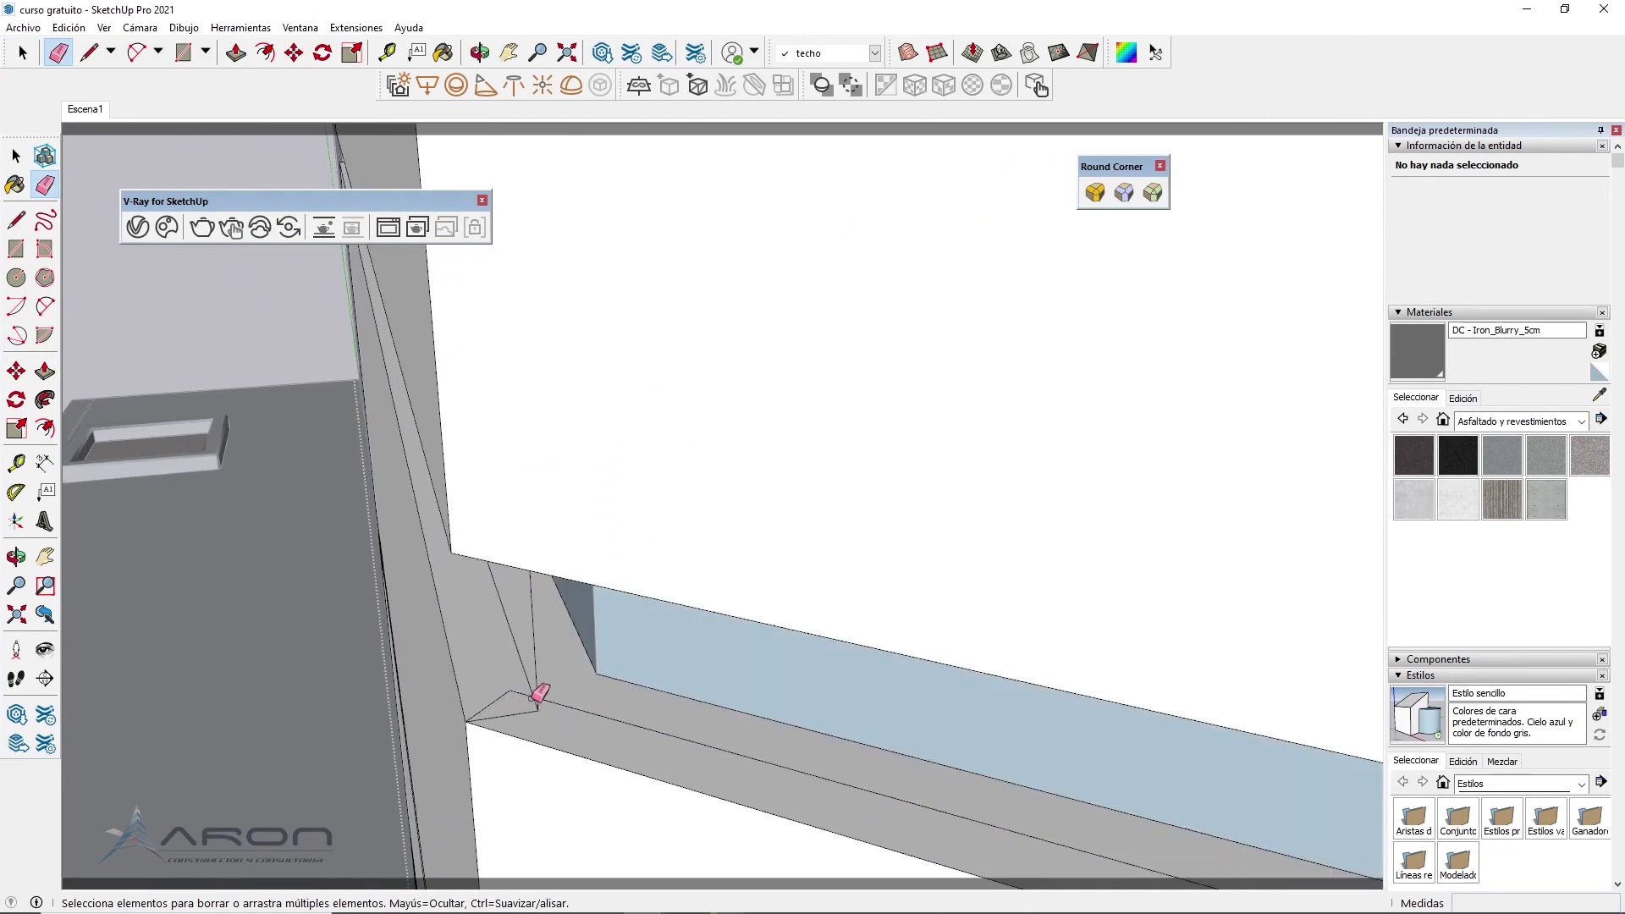
mouse_move(539, 694)
middle_down()
mouse_move(1235, 653)
mouse_move(552, 734)
mouse_move(587, 730)
middle_up()
click(552, 734)
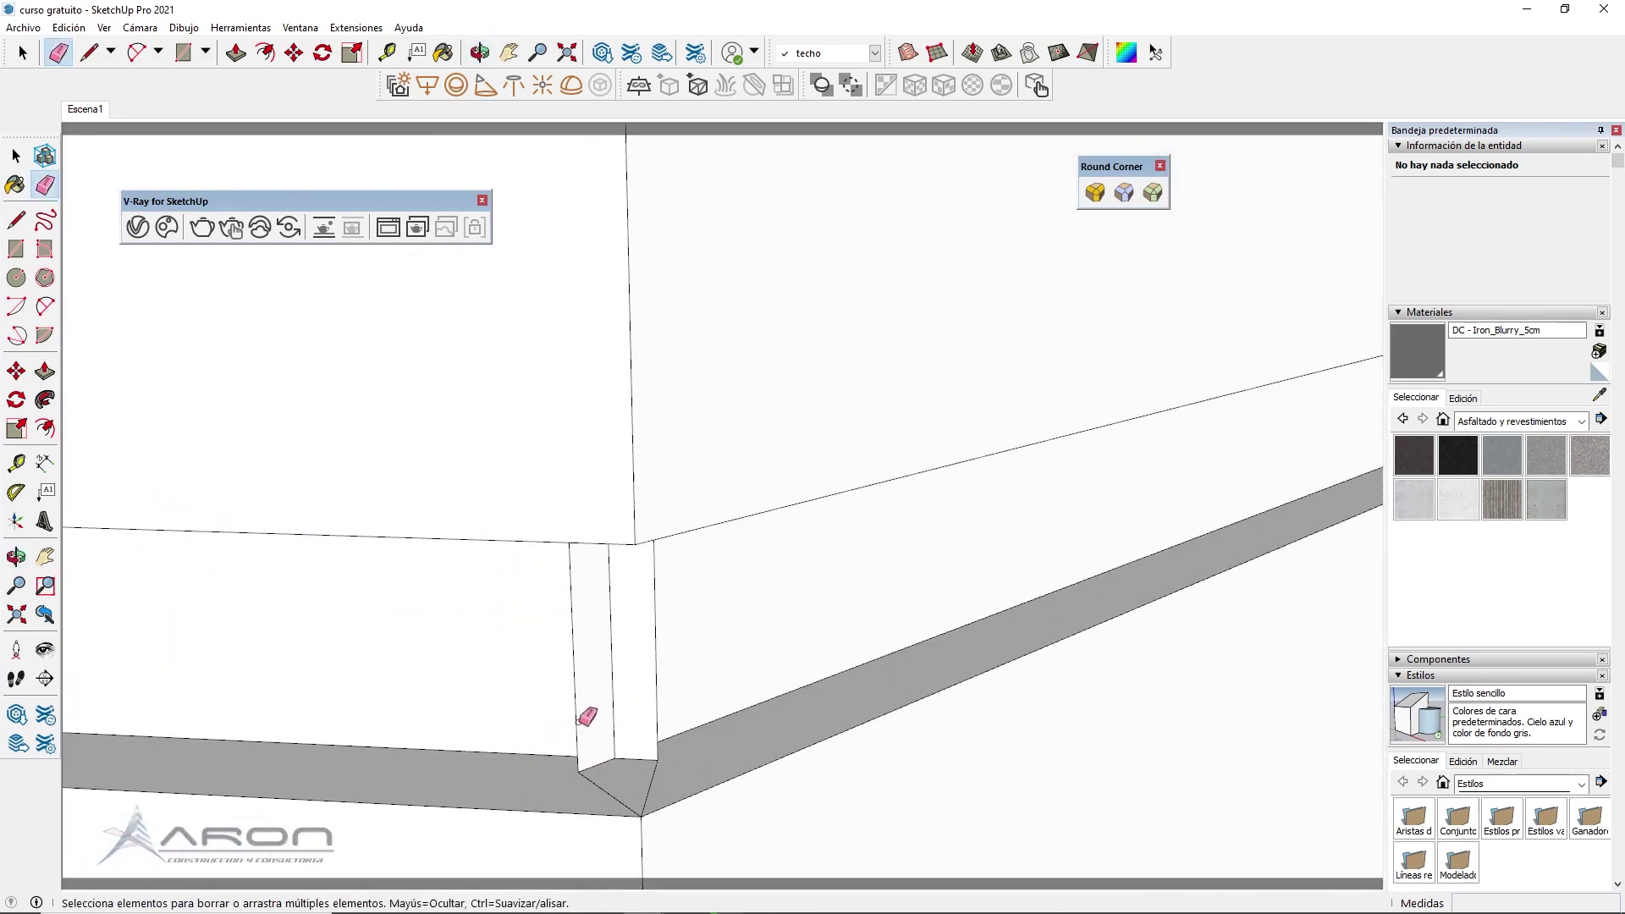
Erase the wall-corner edge so the split groove faces merge
scroll(575, 711, down, 3)
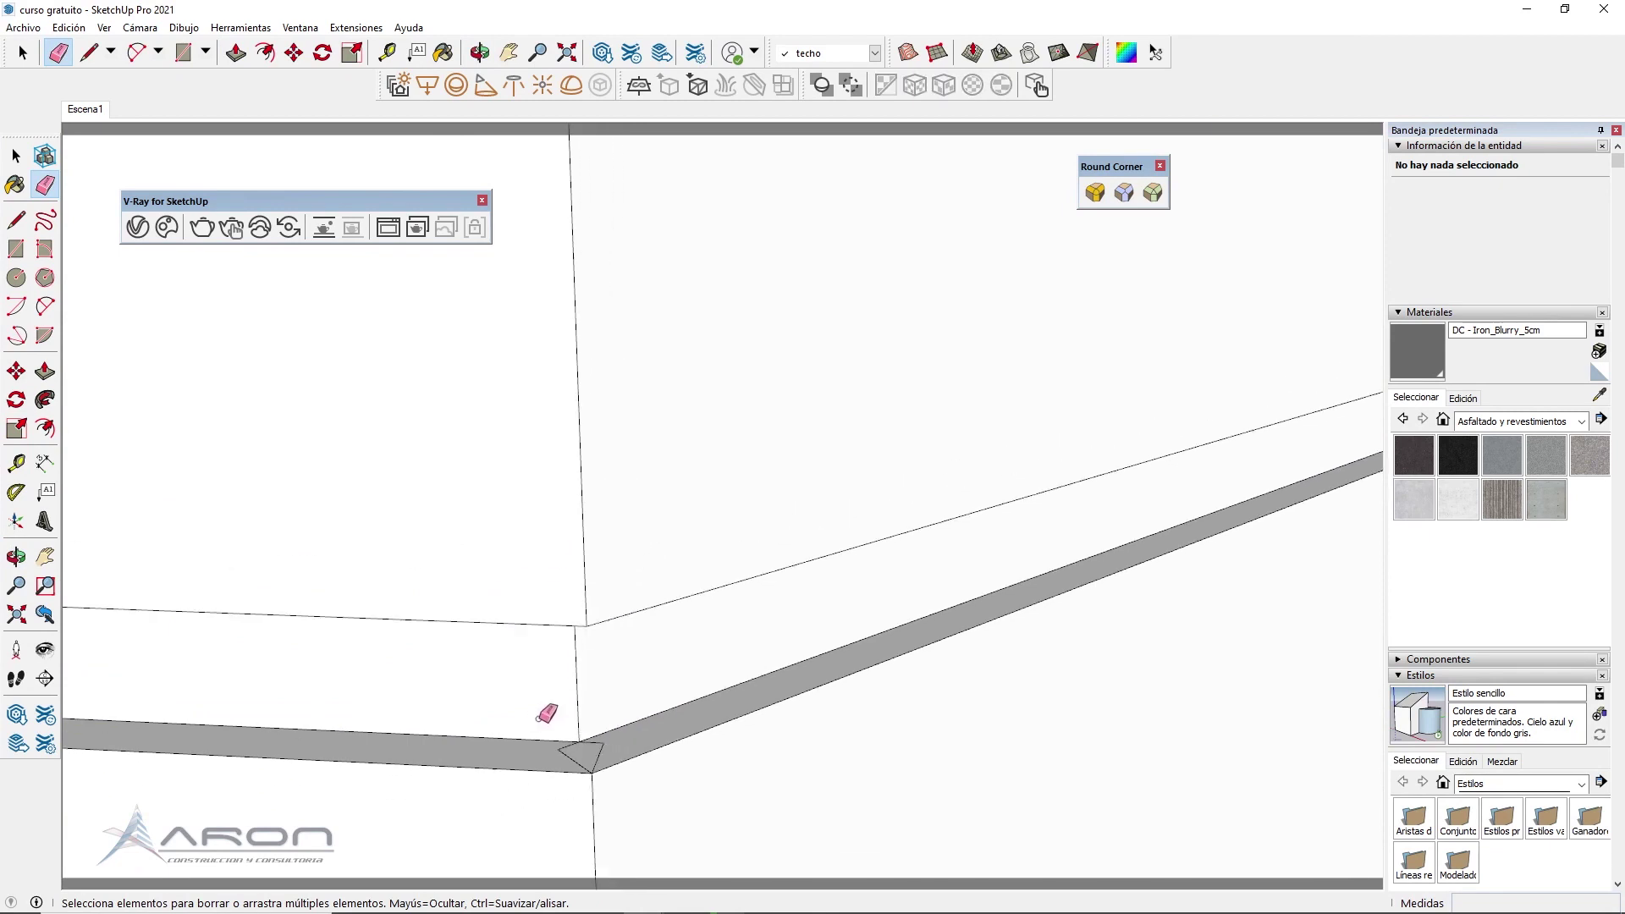
scroll(570, 693, down, 2)
scroll(569, 693, down, 2)
middle_drag(569, 693, 549, 440)
scroll(549, 440, up, 2)
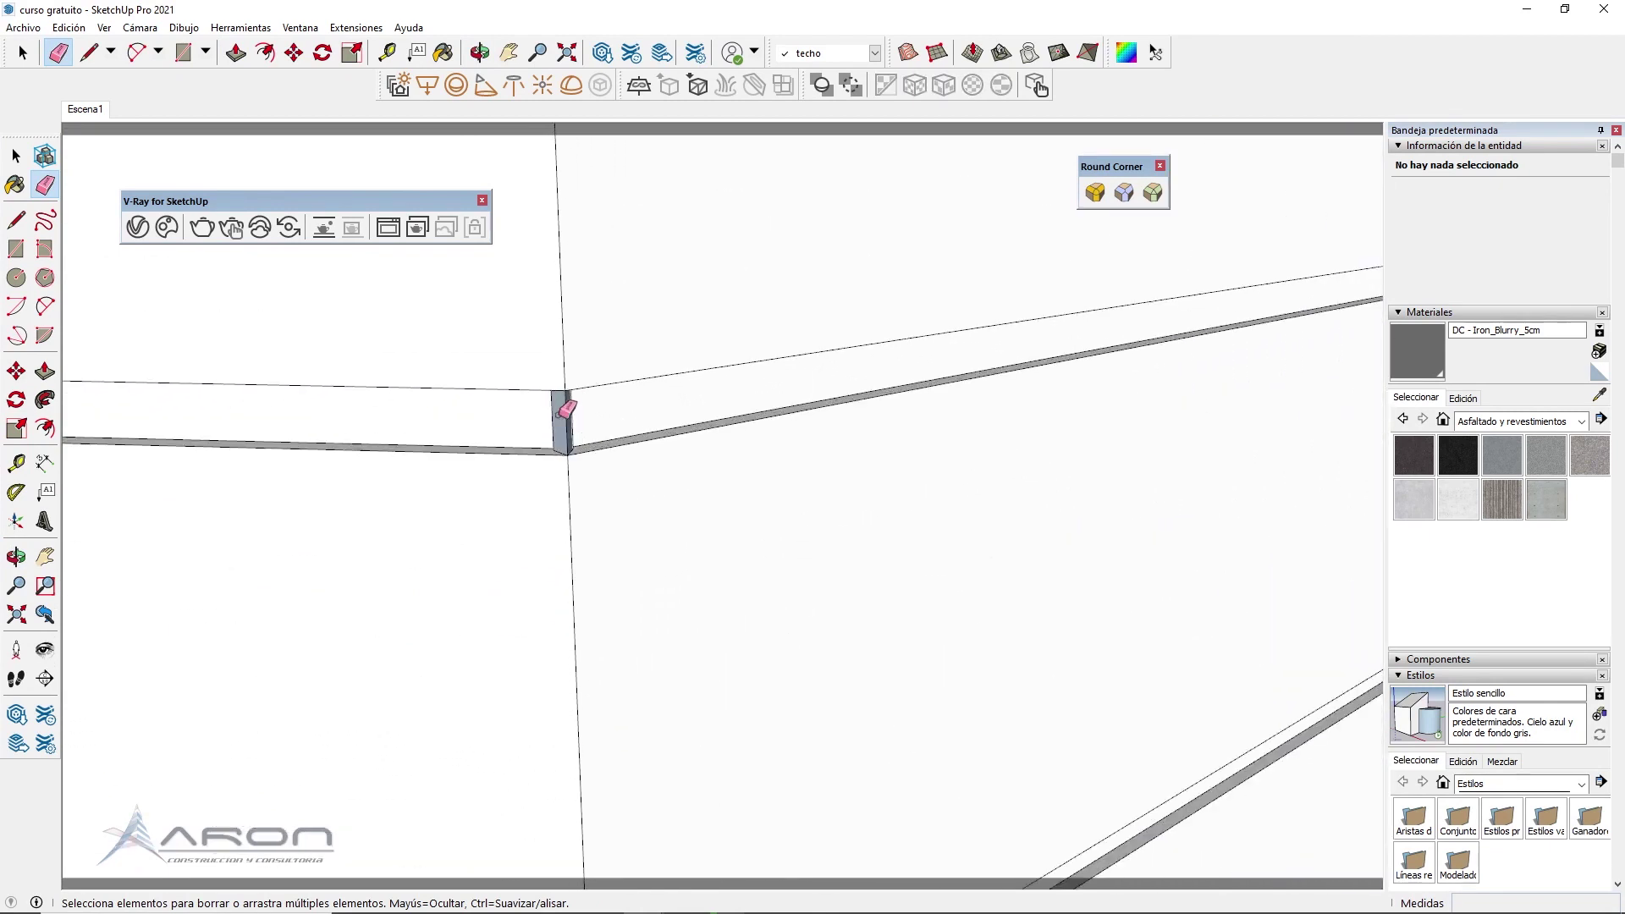
scroll(562, 415, up, 2)
scroll(592, 508, up, 2)
click(588, 489)
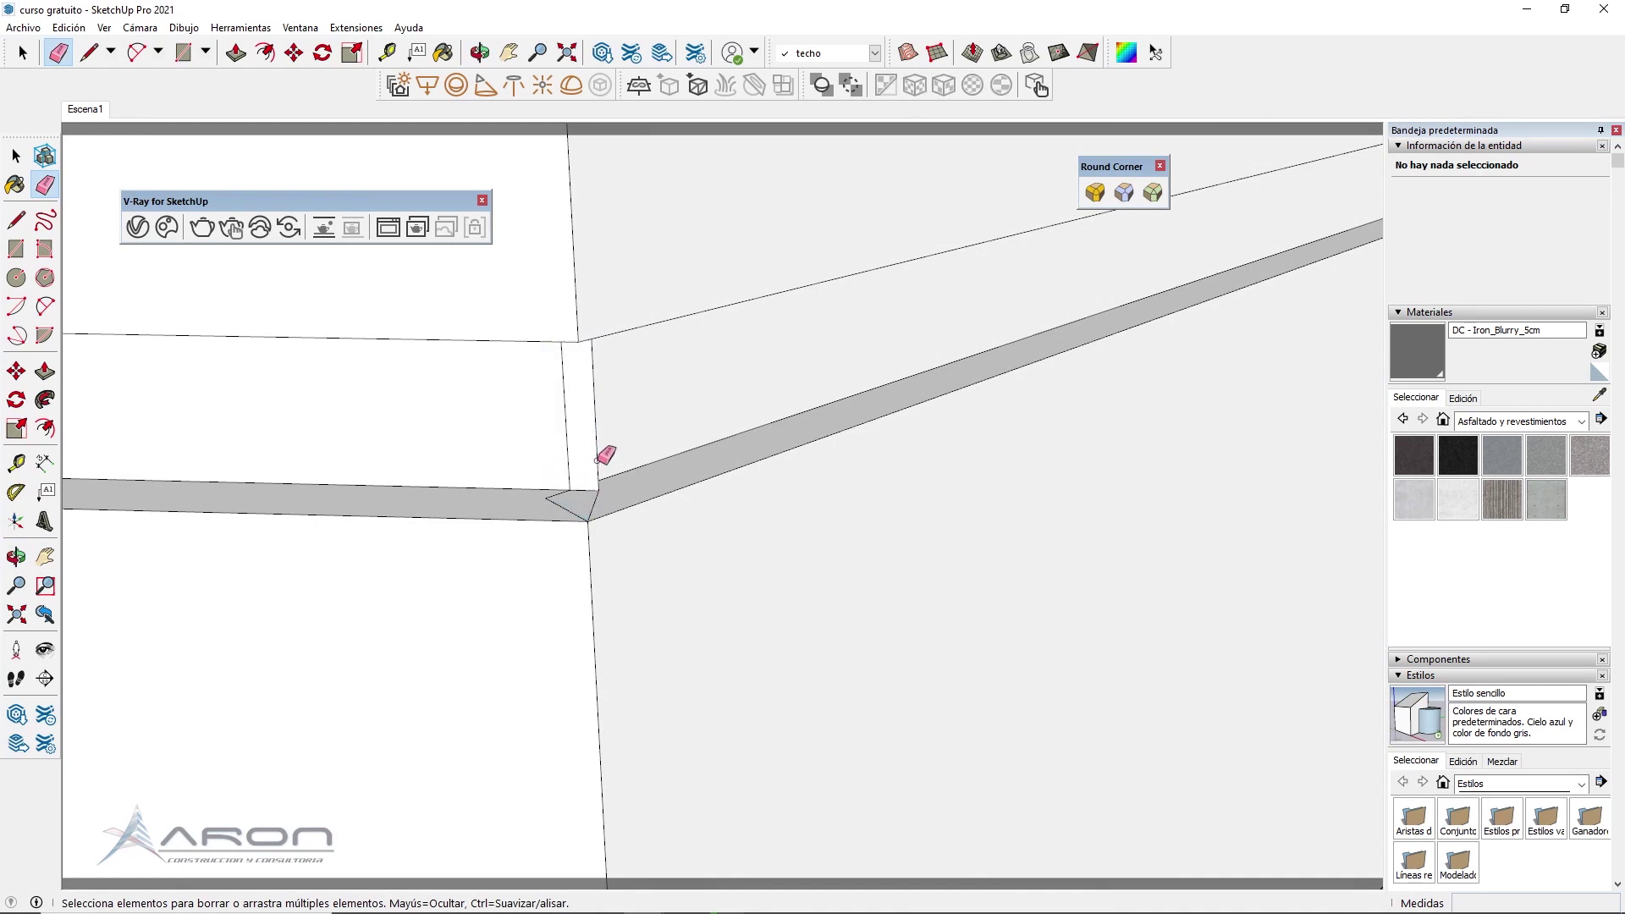
Orbit out to a street-level view of the building
scroll(542, 722, down, 2)
scroll(601, 712, down, 3)
scroll(584, 508, down, 2)
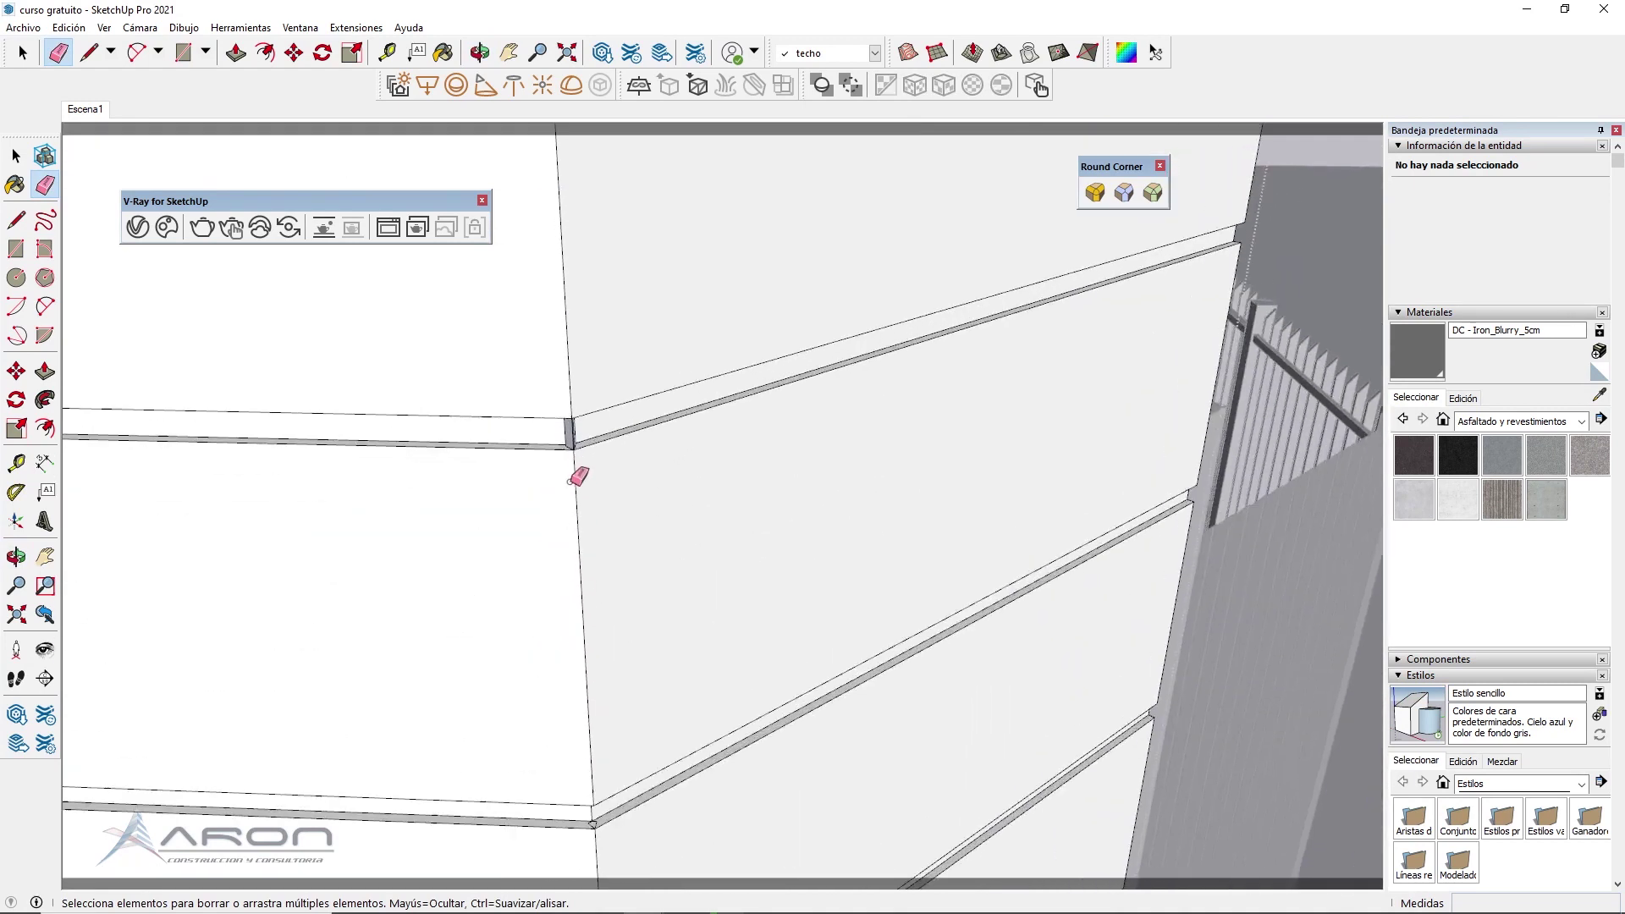
scroll(569, 482, up, 2)
scroll(565, 449, up, 2)
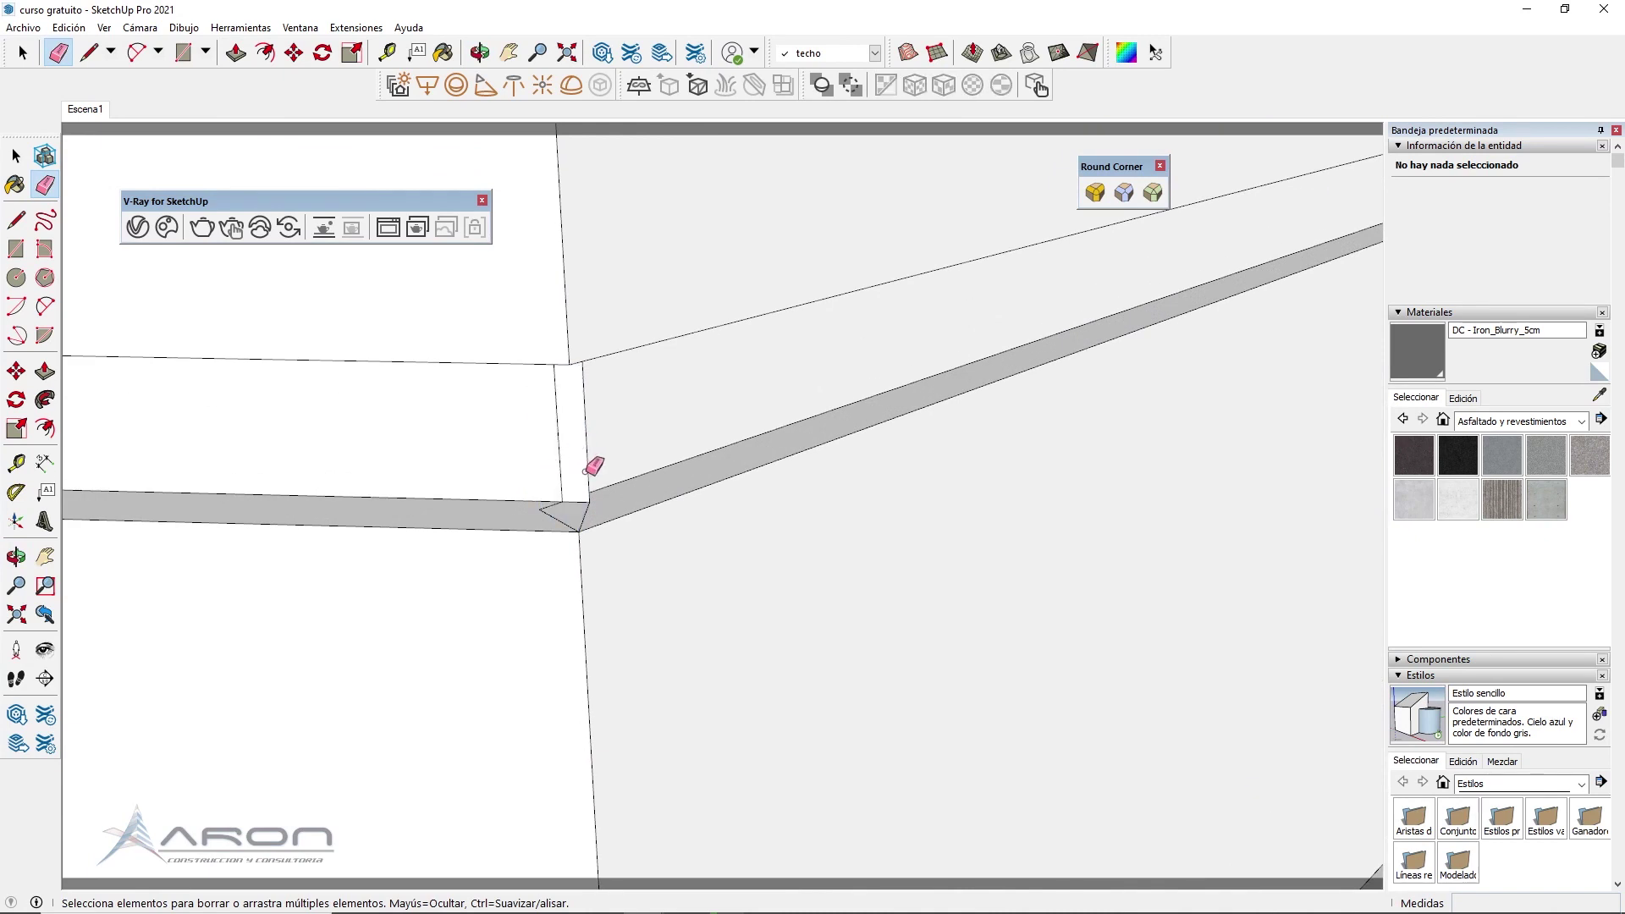
scroll(592, 533, down, 2)
scroll(592, 544, down, 2)
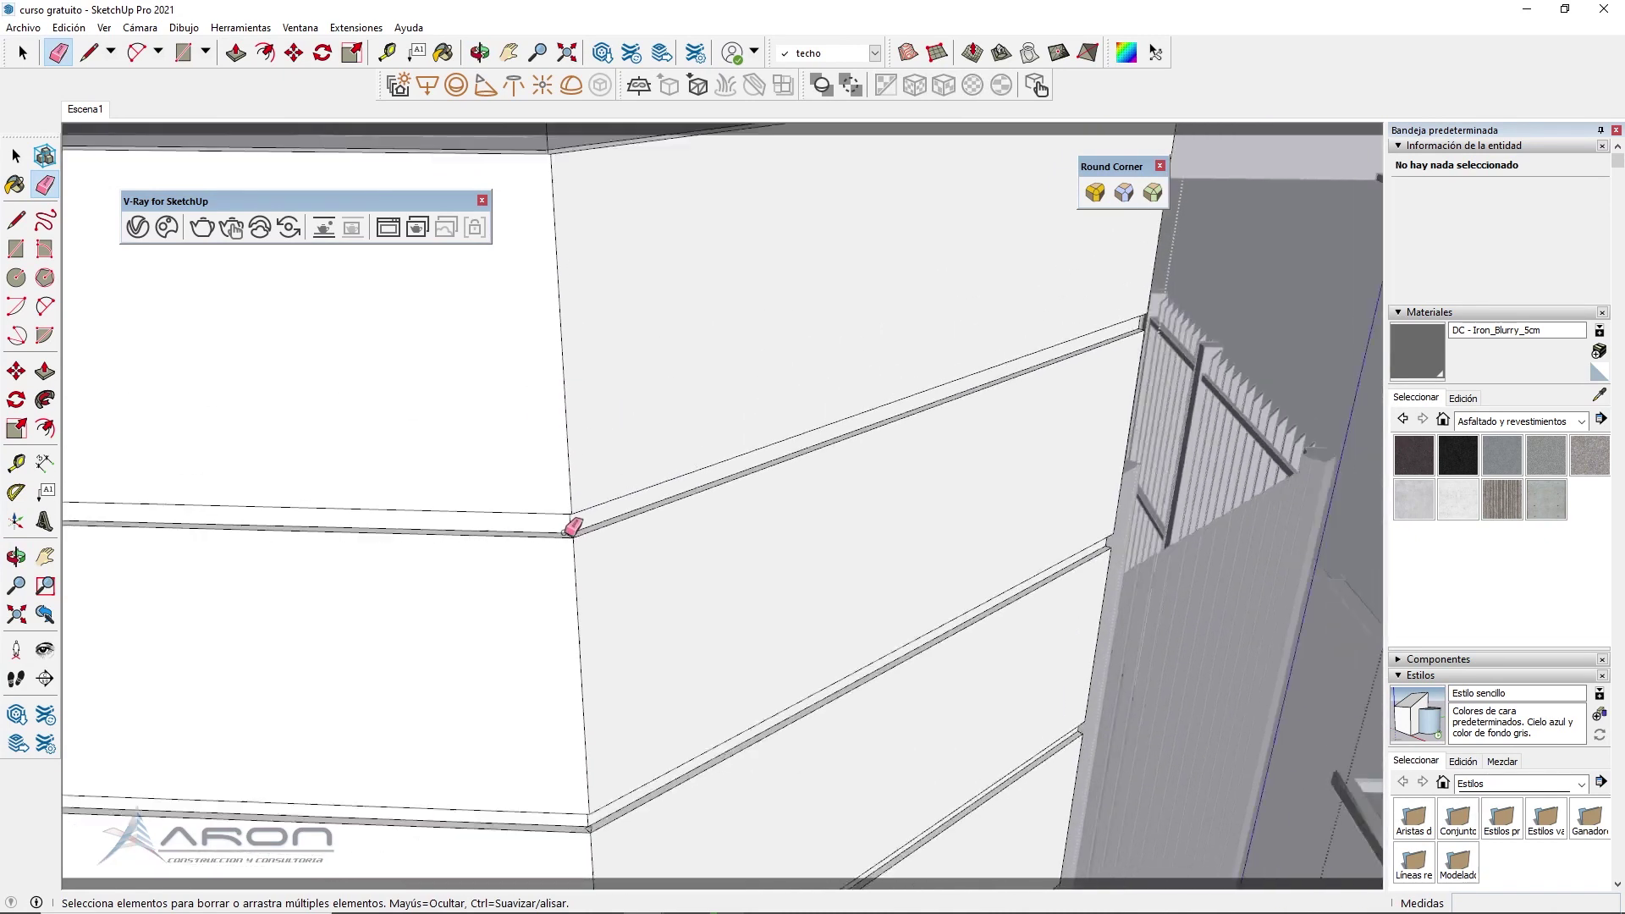
scroll(570, 530, down, 2)
key(space)
scroll(232, 475, down, 3)
scroll(339, 466, down, 3)
mouse_move(410, 454)
middle_down()
mouse_move(569, 495)
mouse_move(921, 487)
middle_up()
Paint the corner panels with Stucco_H01_50cm, then sample the wall's Stucco_B01_50cm
key(b)
scroll(825, 398, up, 2)
alt+click(825, 398)
scroll(584, 518, down, 3)
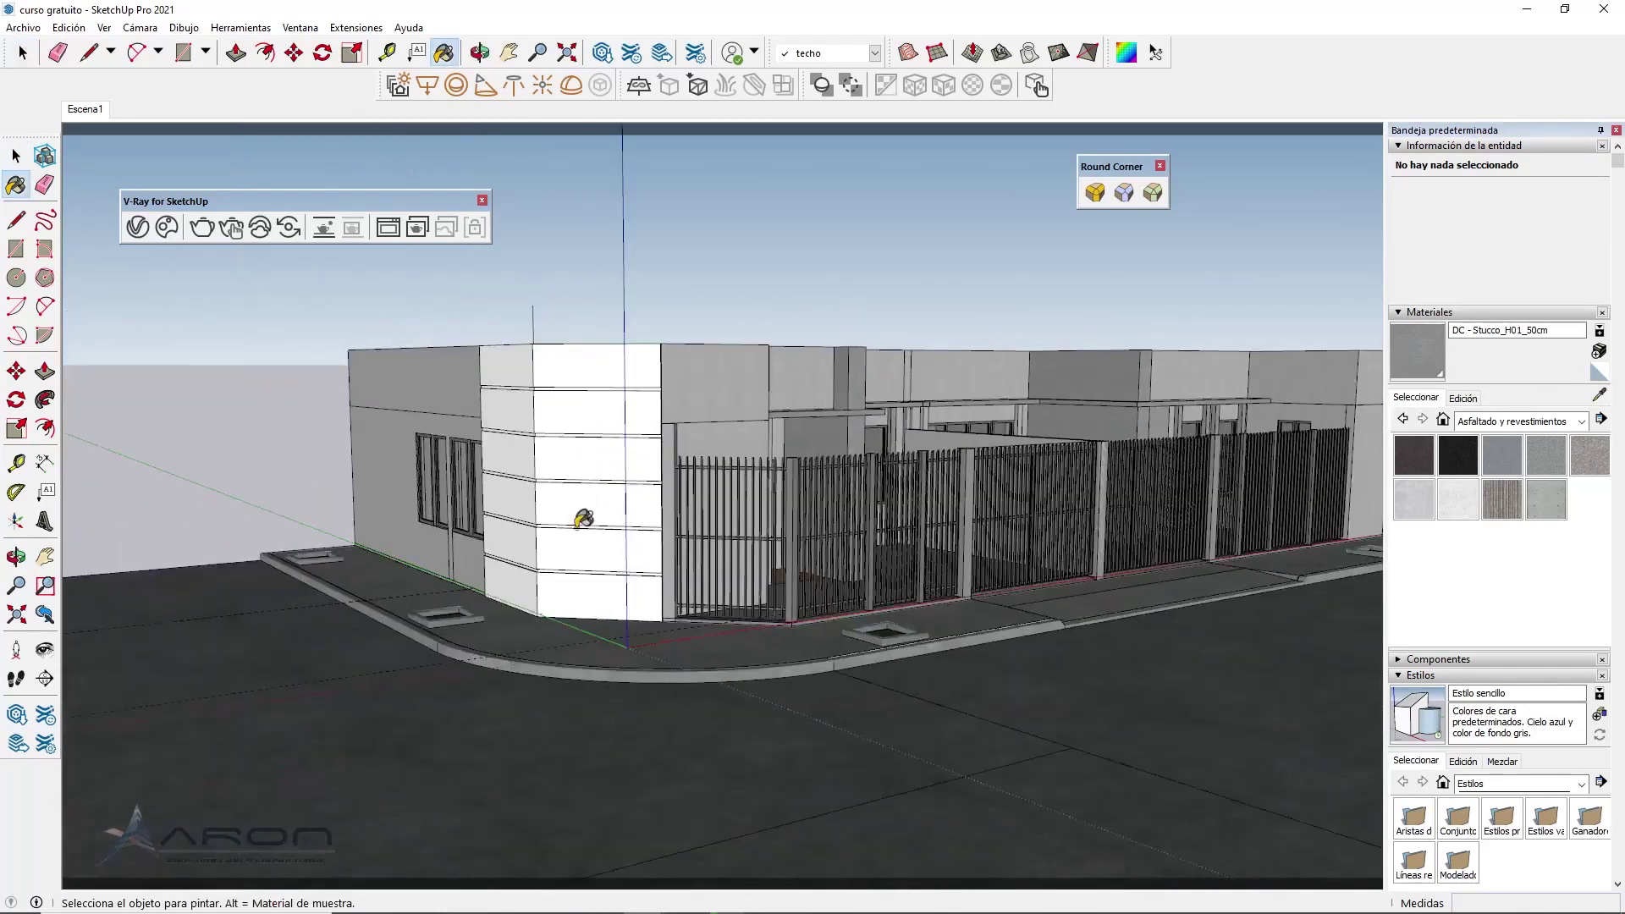
scroll(584, 518, up, 1)
click(570, 519)
scroll(635, 533, up, 2)
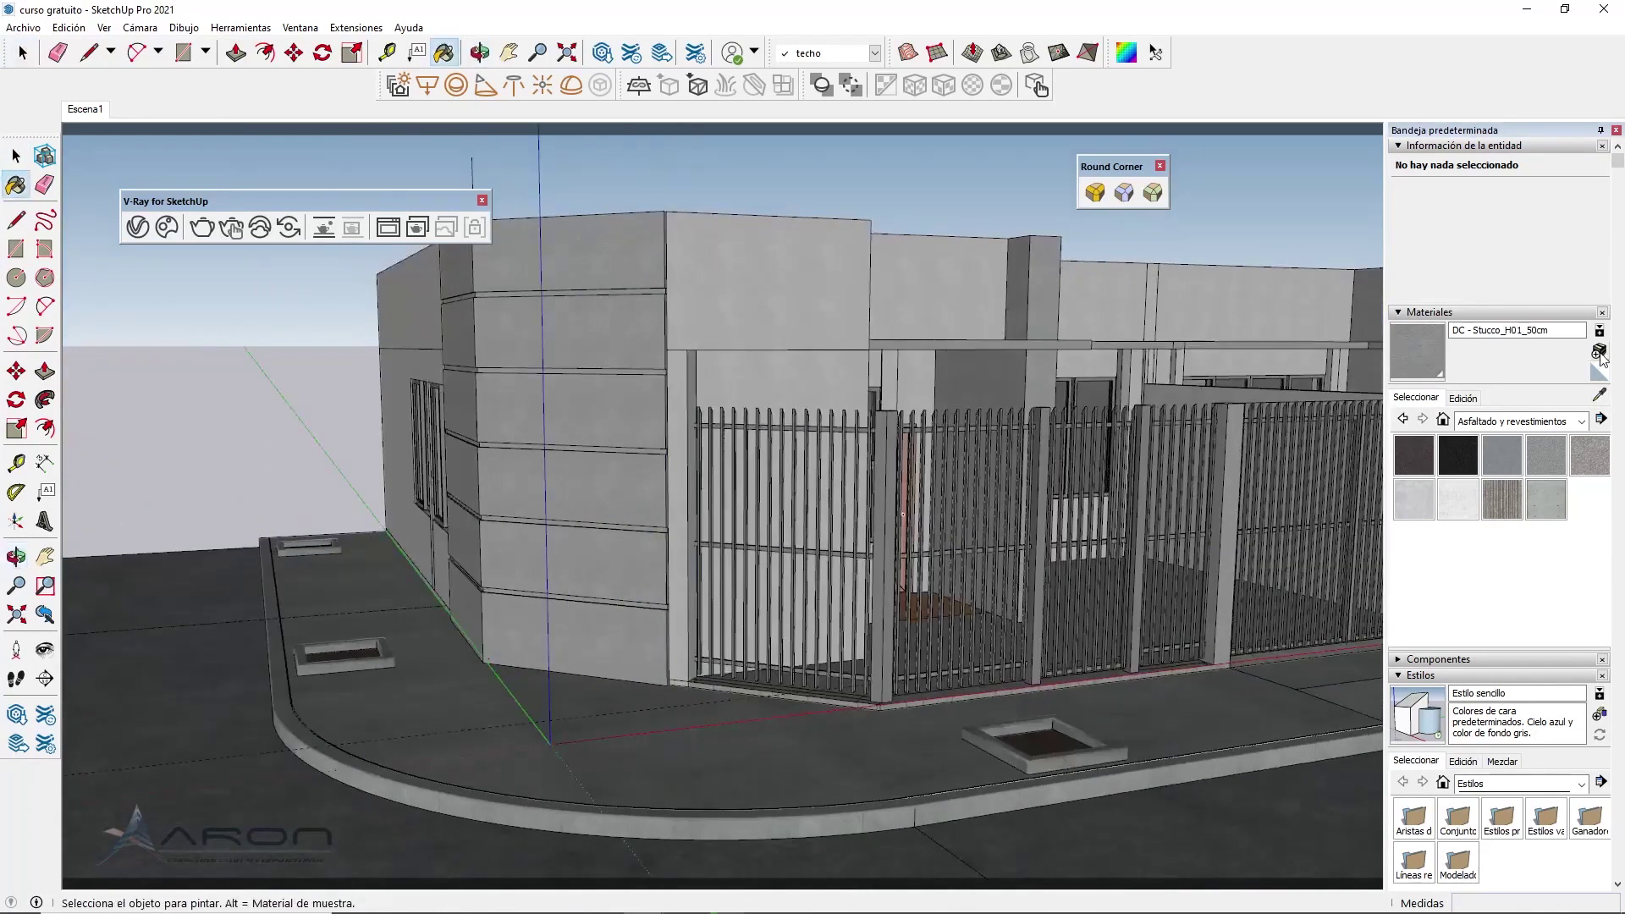
scroll(743, 279, up, 2)
alt+click(624, 364)
scroll(624, 363, up, 2)
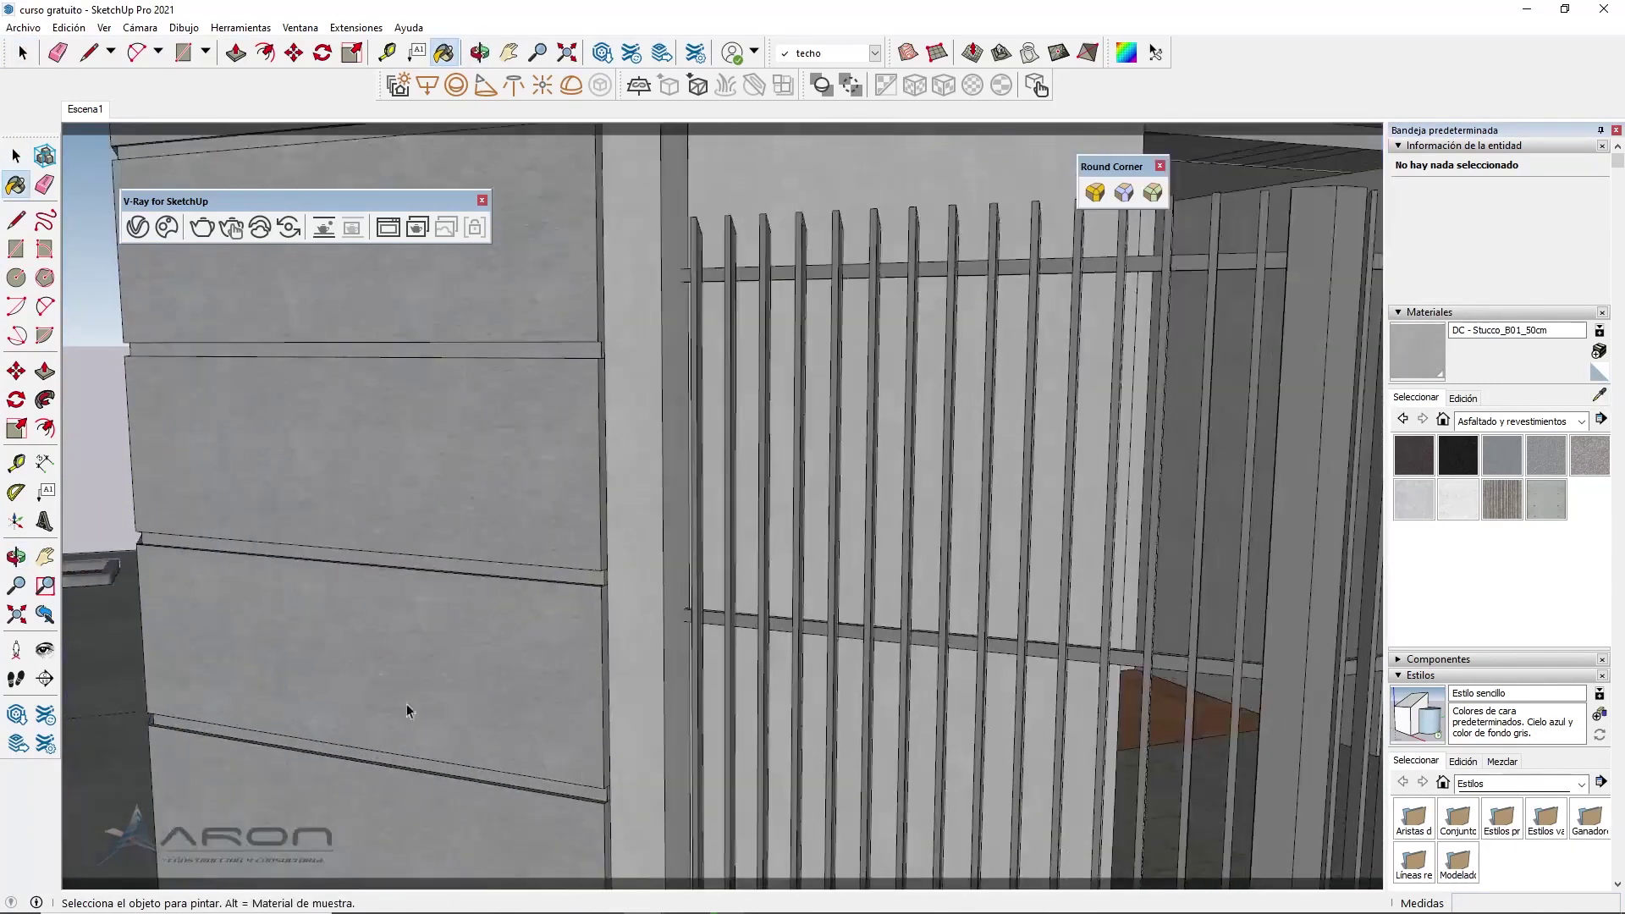
Paint the lower groove strips on both sides of the corner with Stucco_B01_50cm
key(space)
scroll(393, 753, up, 2)
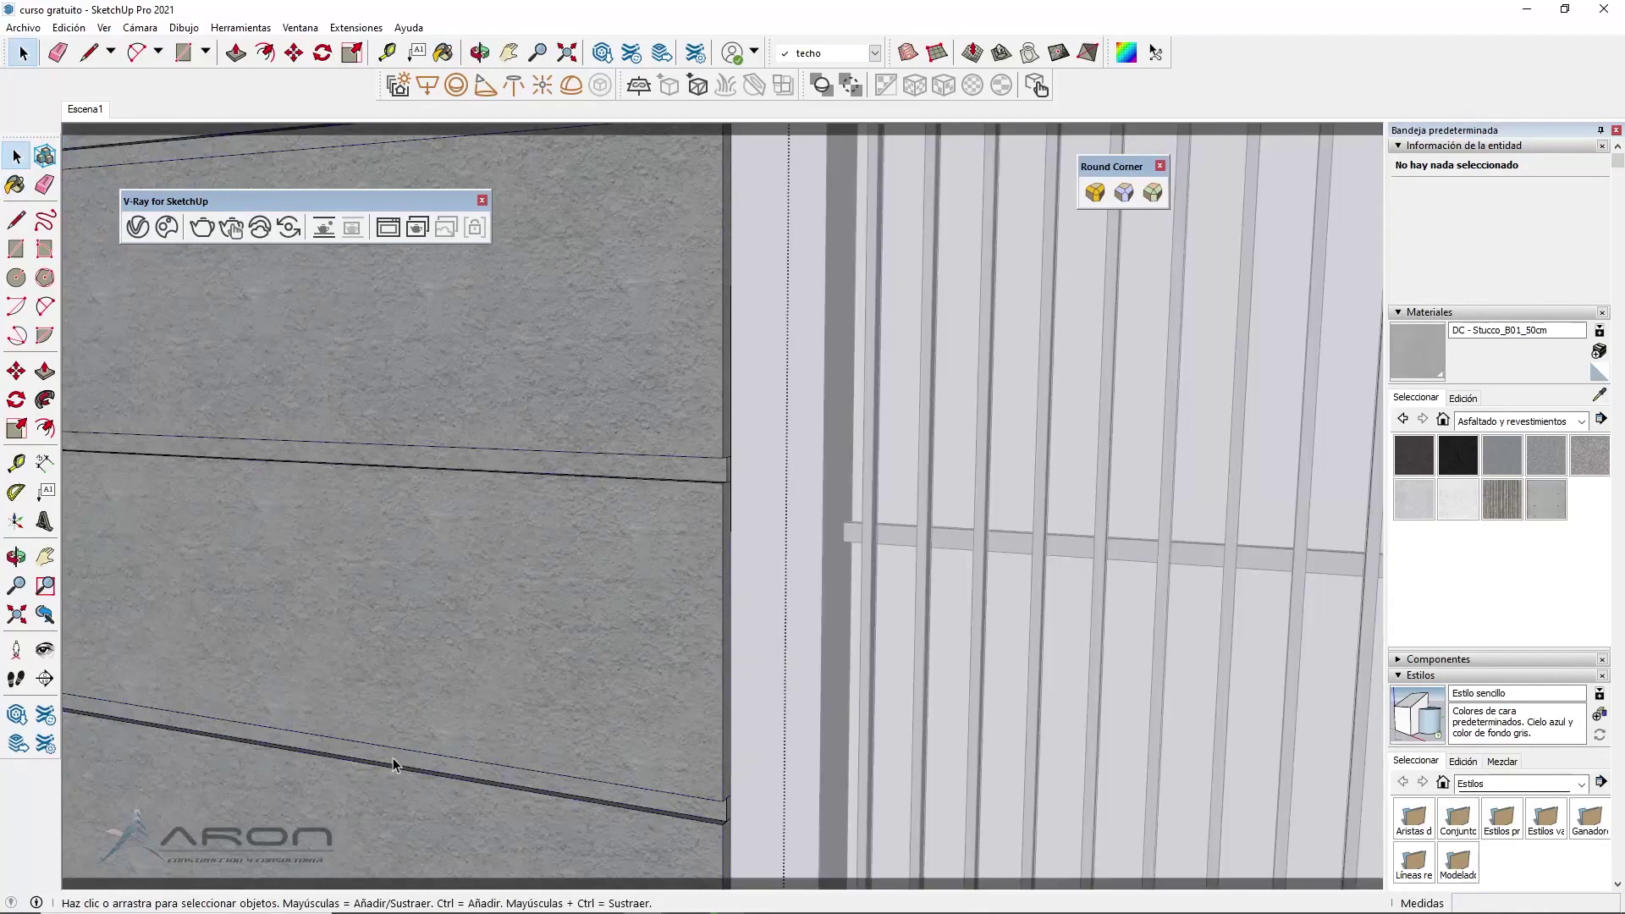
key(b)
click(398, 748)
scroll(508, 728, down, 2)
mouse_move(633, 701)
middle_down()
mouse_move(519, 678)
mouse_move(290, 726)
middle_up()
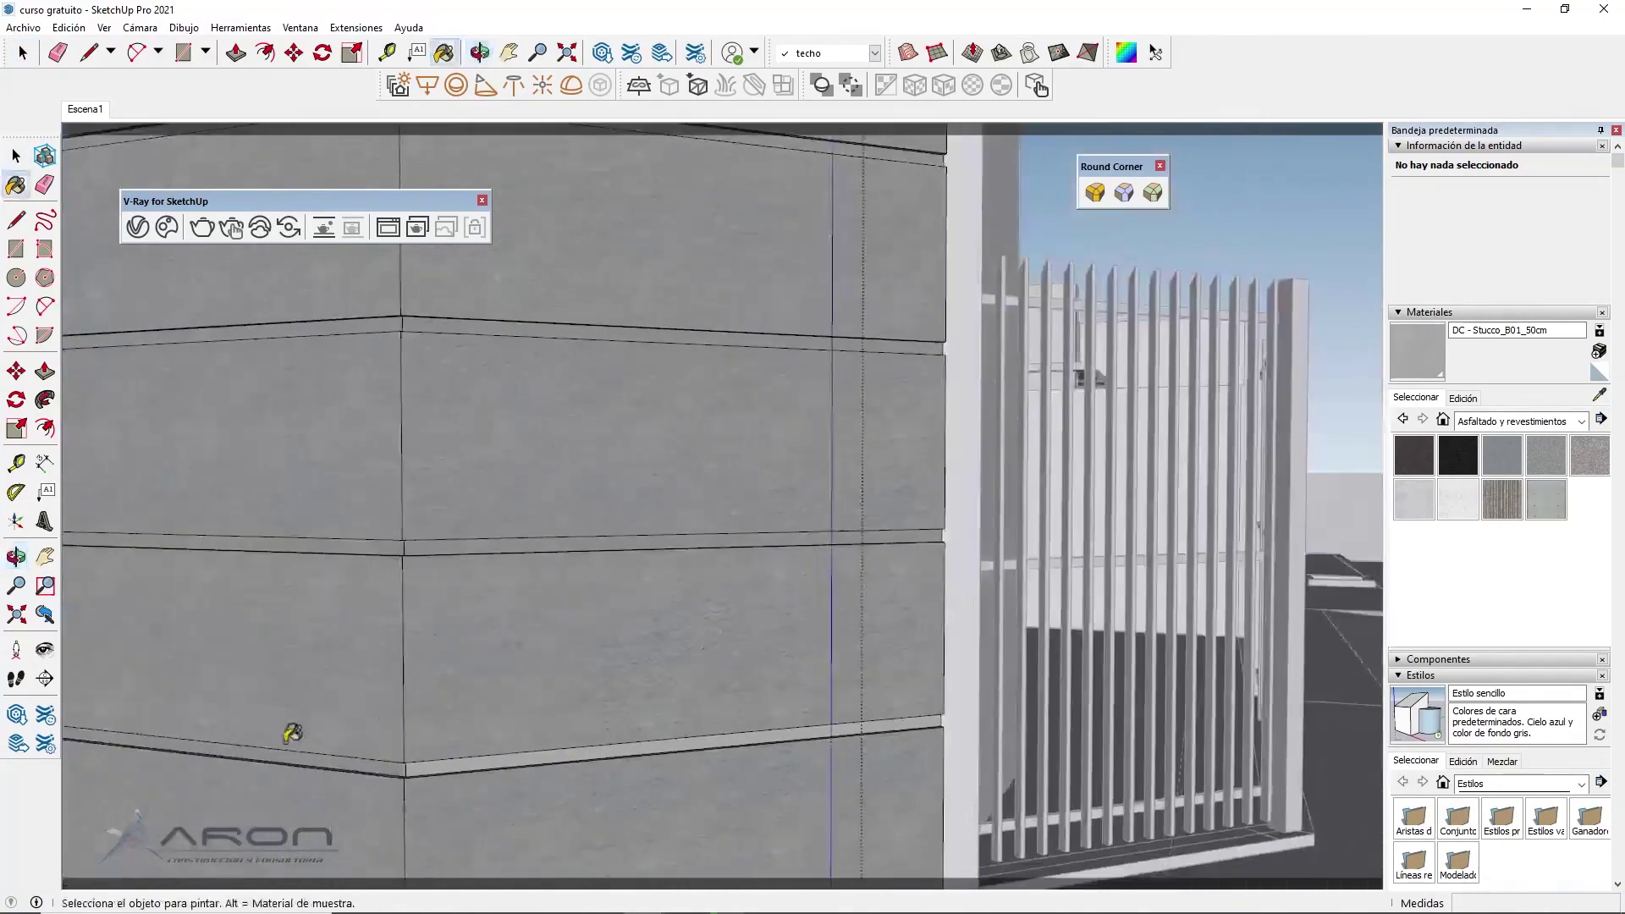
scroll(377, 762, up, 2)
click(377, 762)
click(420, 472)
click(472, 468)
Paint the upper groove strips on both sides of the corner with the same stucco
mouse_move(471, 468)
middle_down()
mouse_move(515, 551)
mouse_move(429, 430)
middle_up()
click(421, 400)
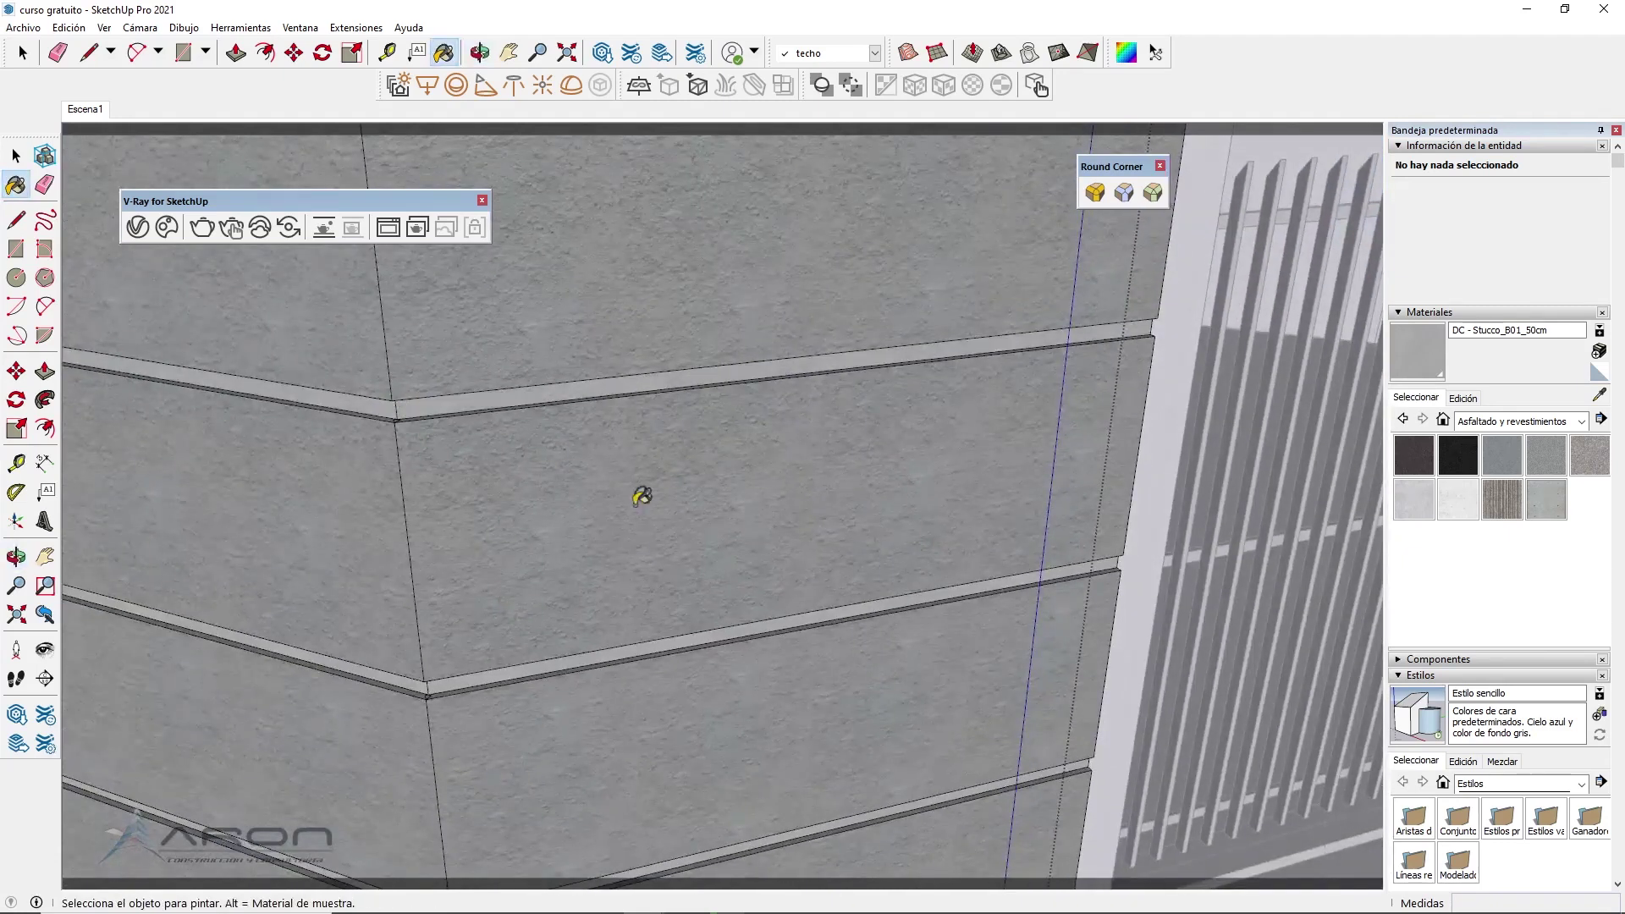
scroll(504, 421, down, 2)
middle_drag(656, 570, 544, 392)
scroll(623, 387, up, 2)
click(622, 387)
click(559, 385)
scroll(533, 653, down, 2)
scroll(526, 389, up, 2)
click(537, 420)
click(482, 410)
scroll(407, 474, down, 3)
scroll(408, 474, down, 3)
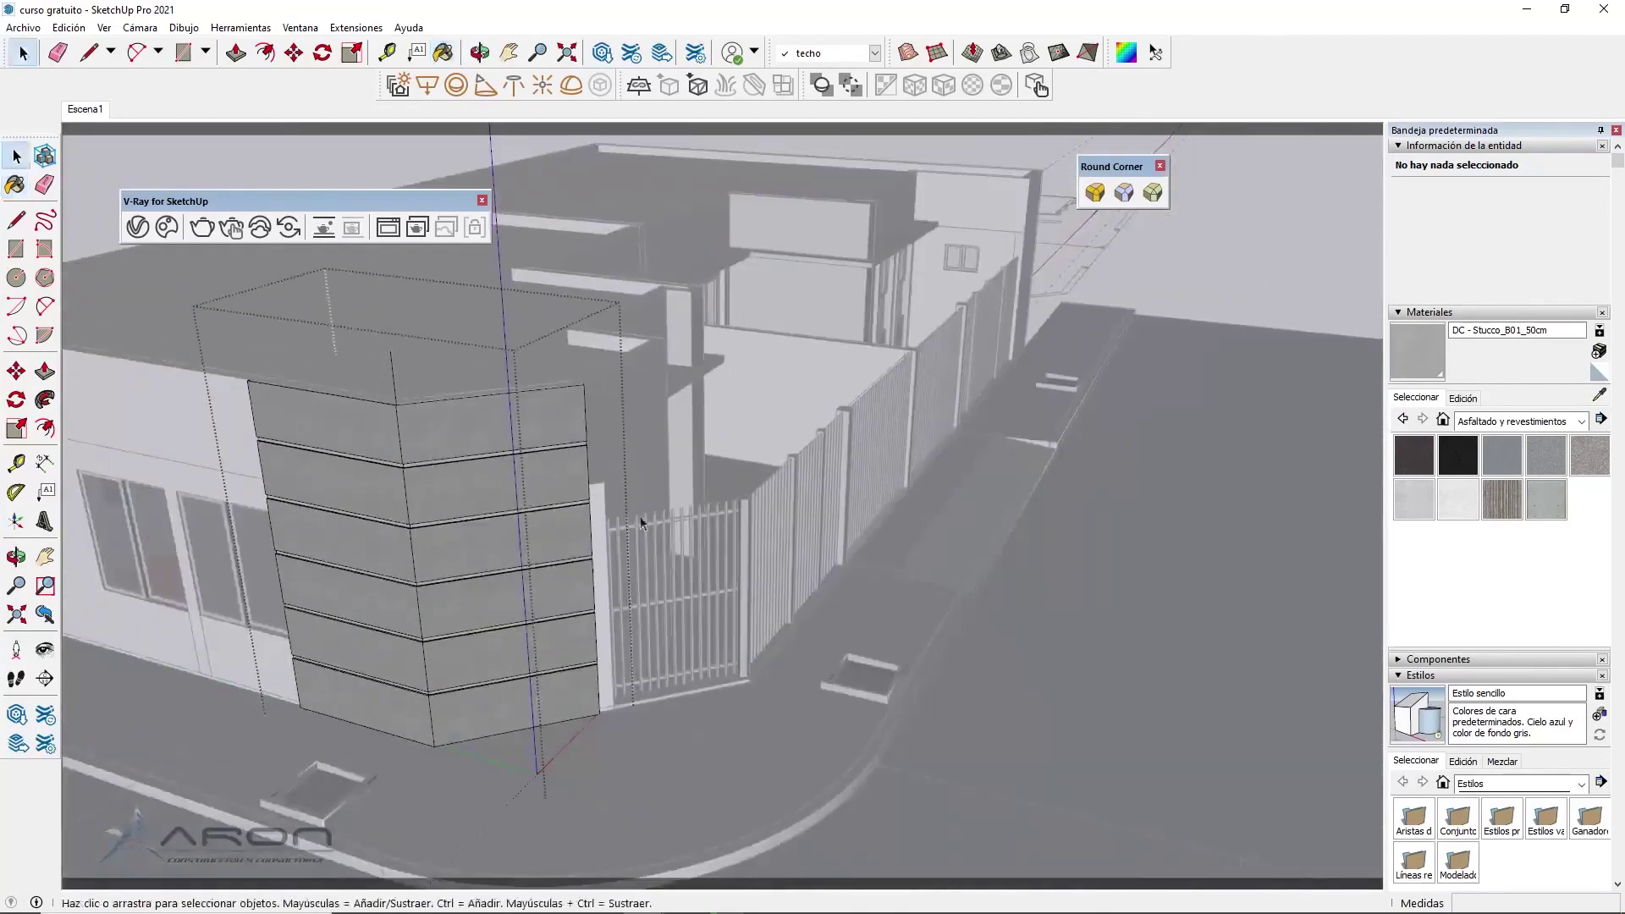
Orbit to a frontal facade view and bring up the V-Ray Frame Buffer
middle_drag(408, 474, 522, 466)
key(space)
scroll(522, 466, down, 1)
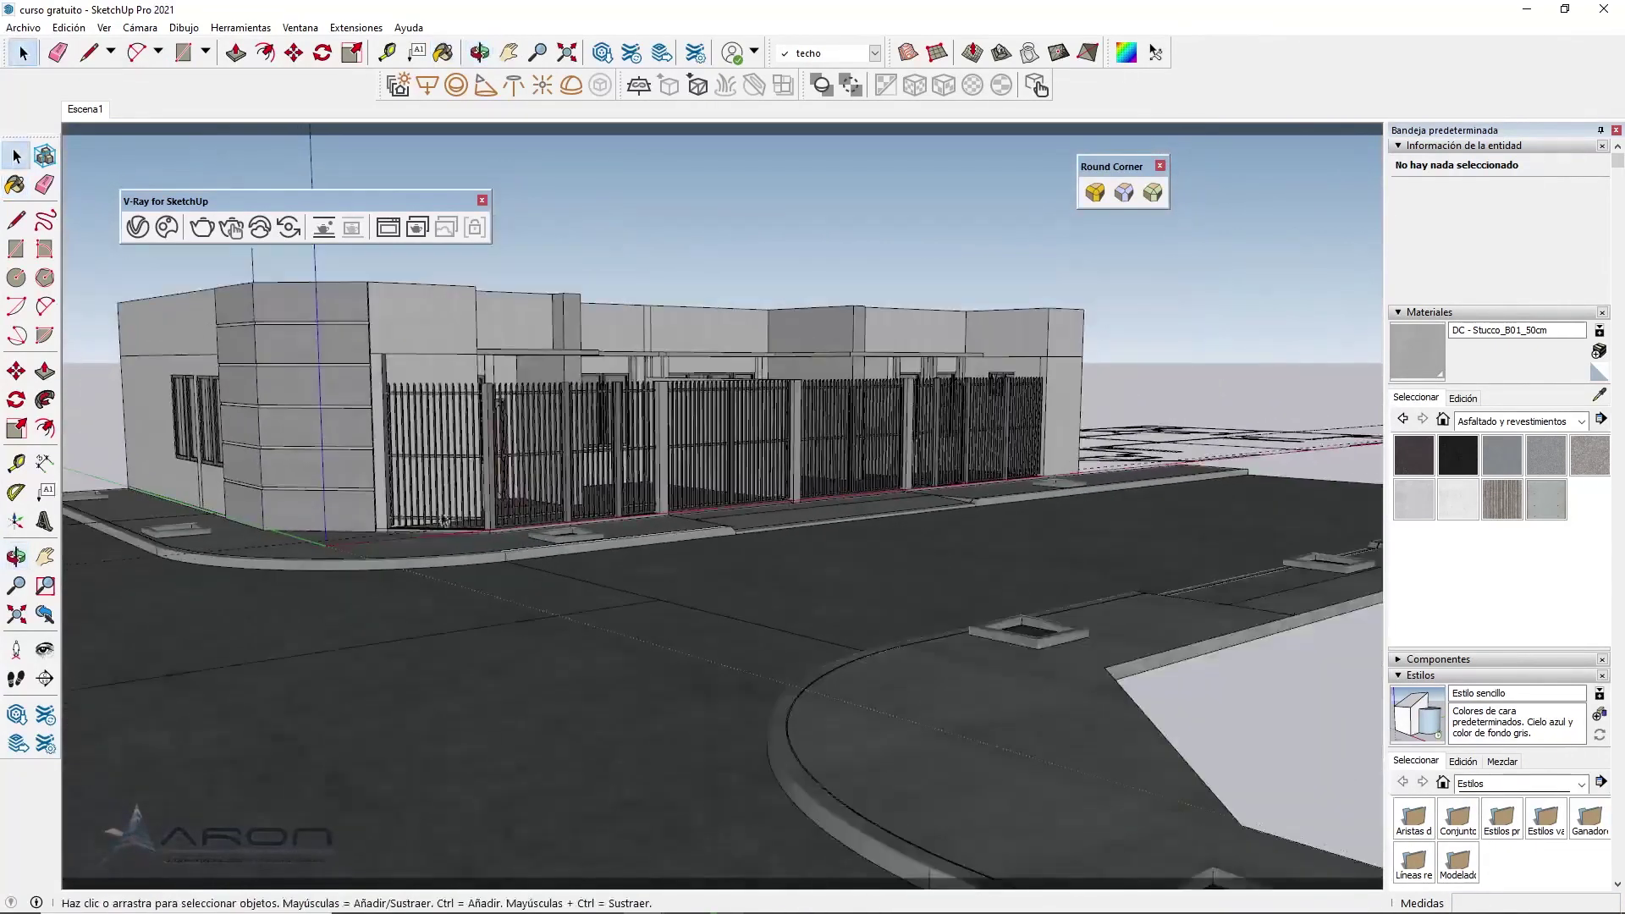
scroll(500, 432, down, 1)
scroll(474, 398, down, 1)
scroll(428, 330, down, 2)
scroll(428, 329, up, 3)
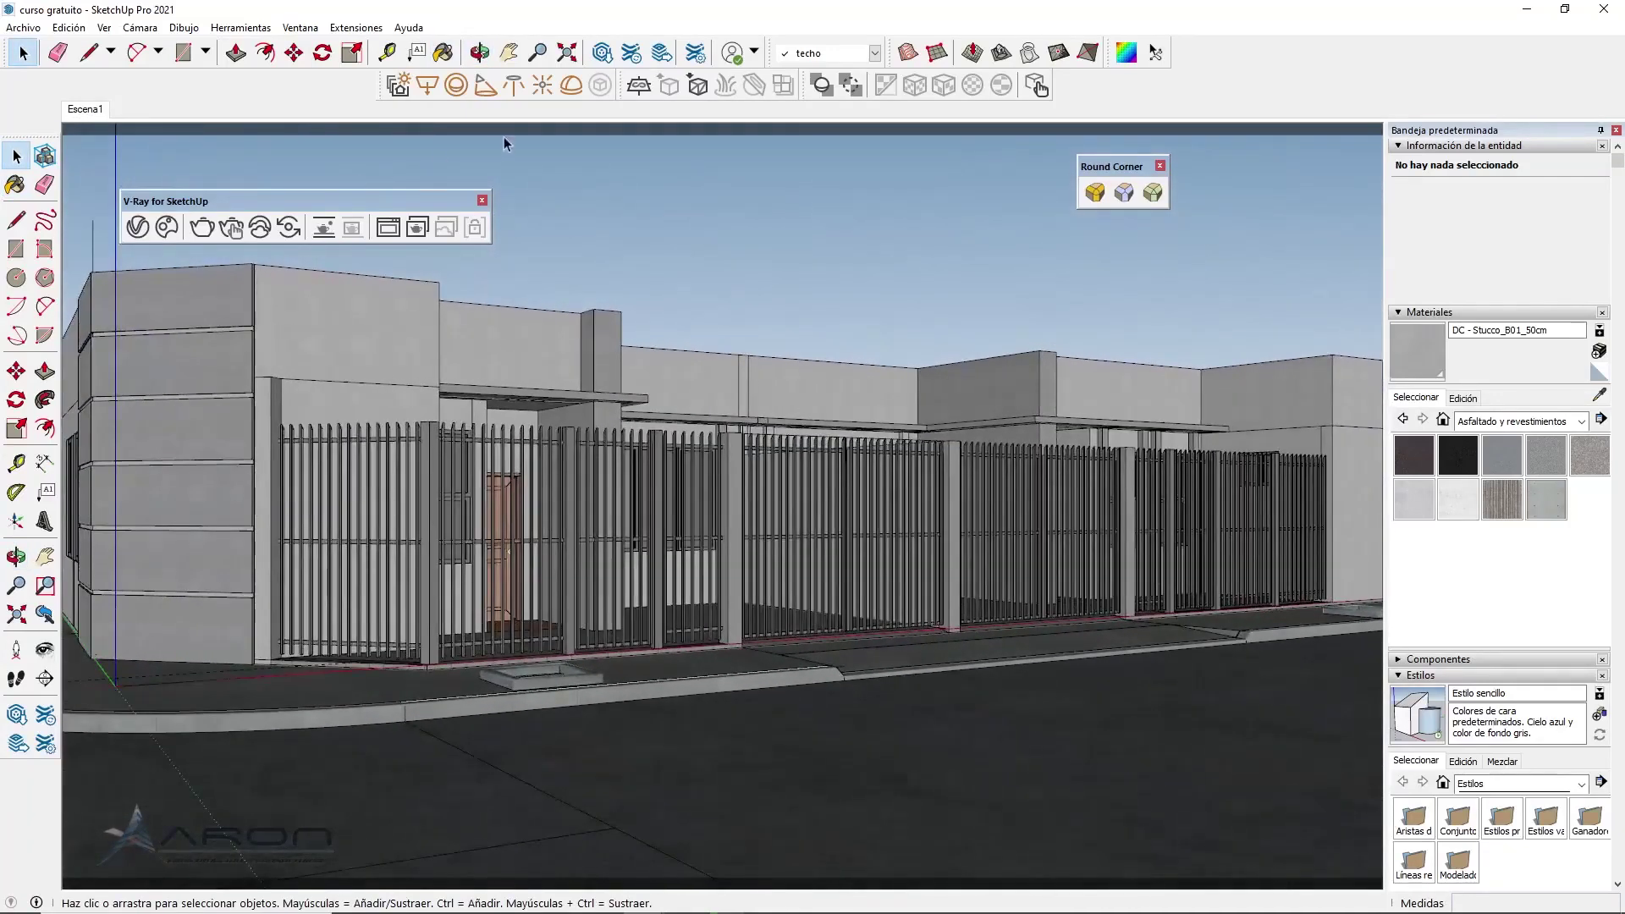
click(389, 229)
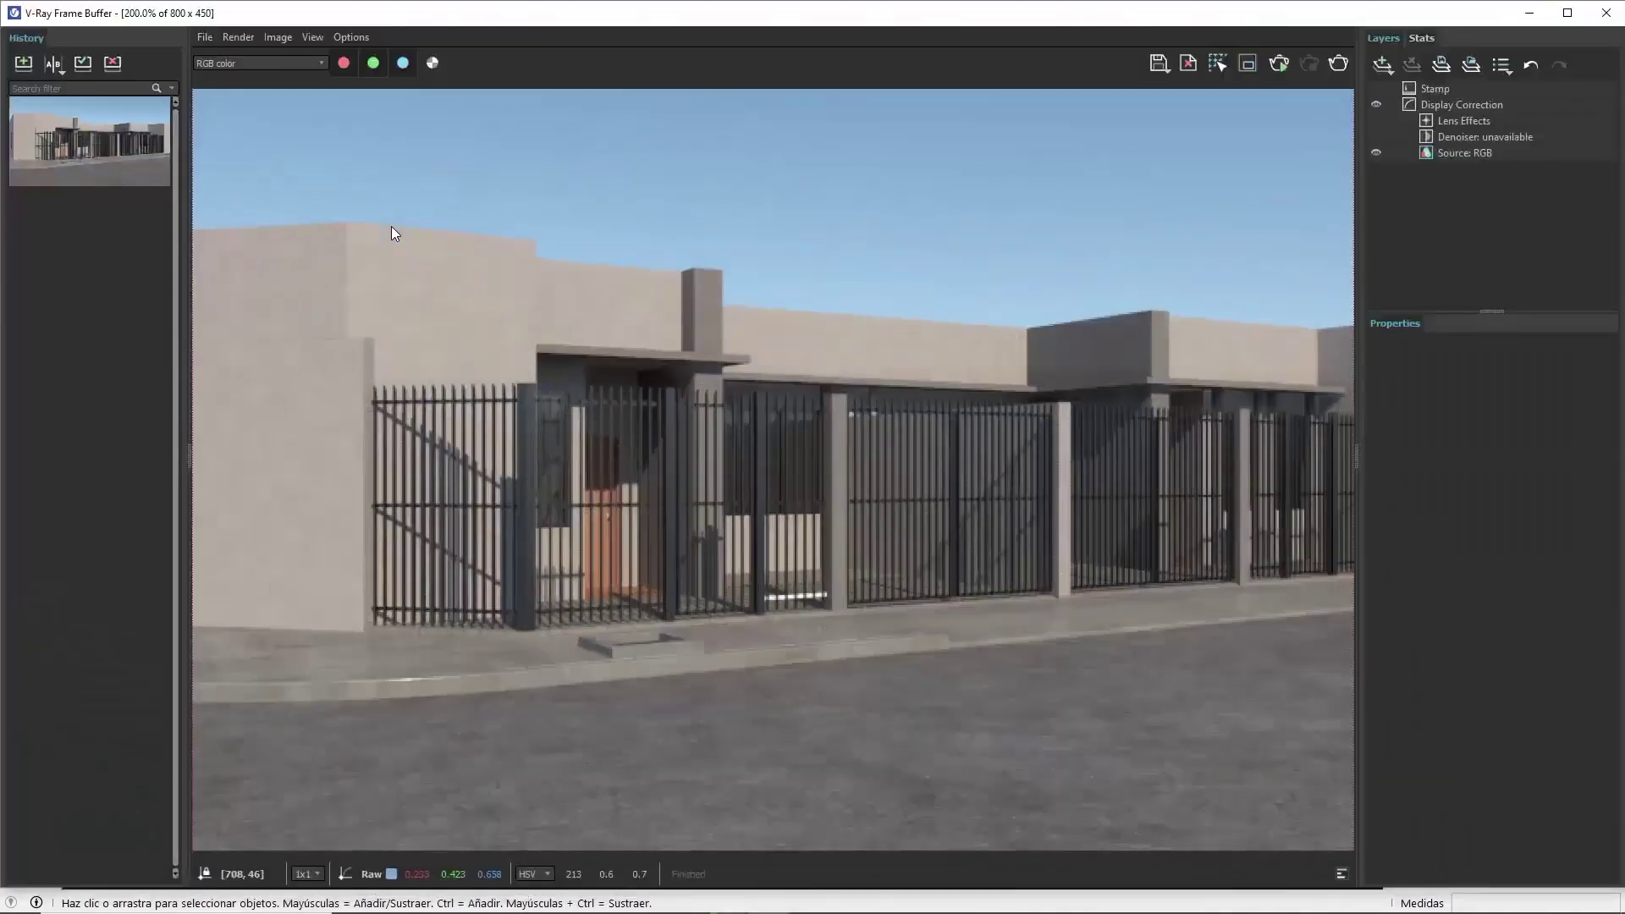
click(1527, 15)
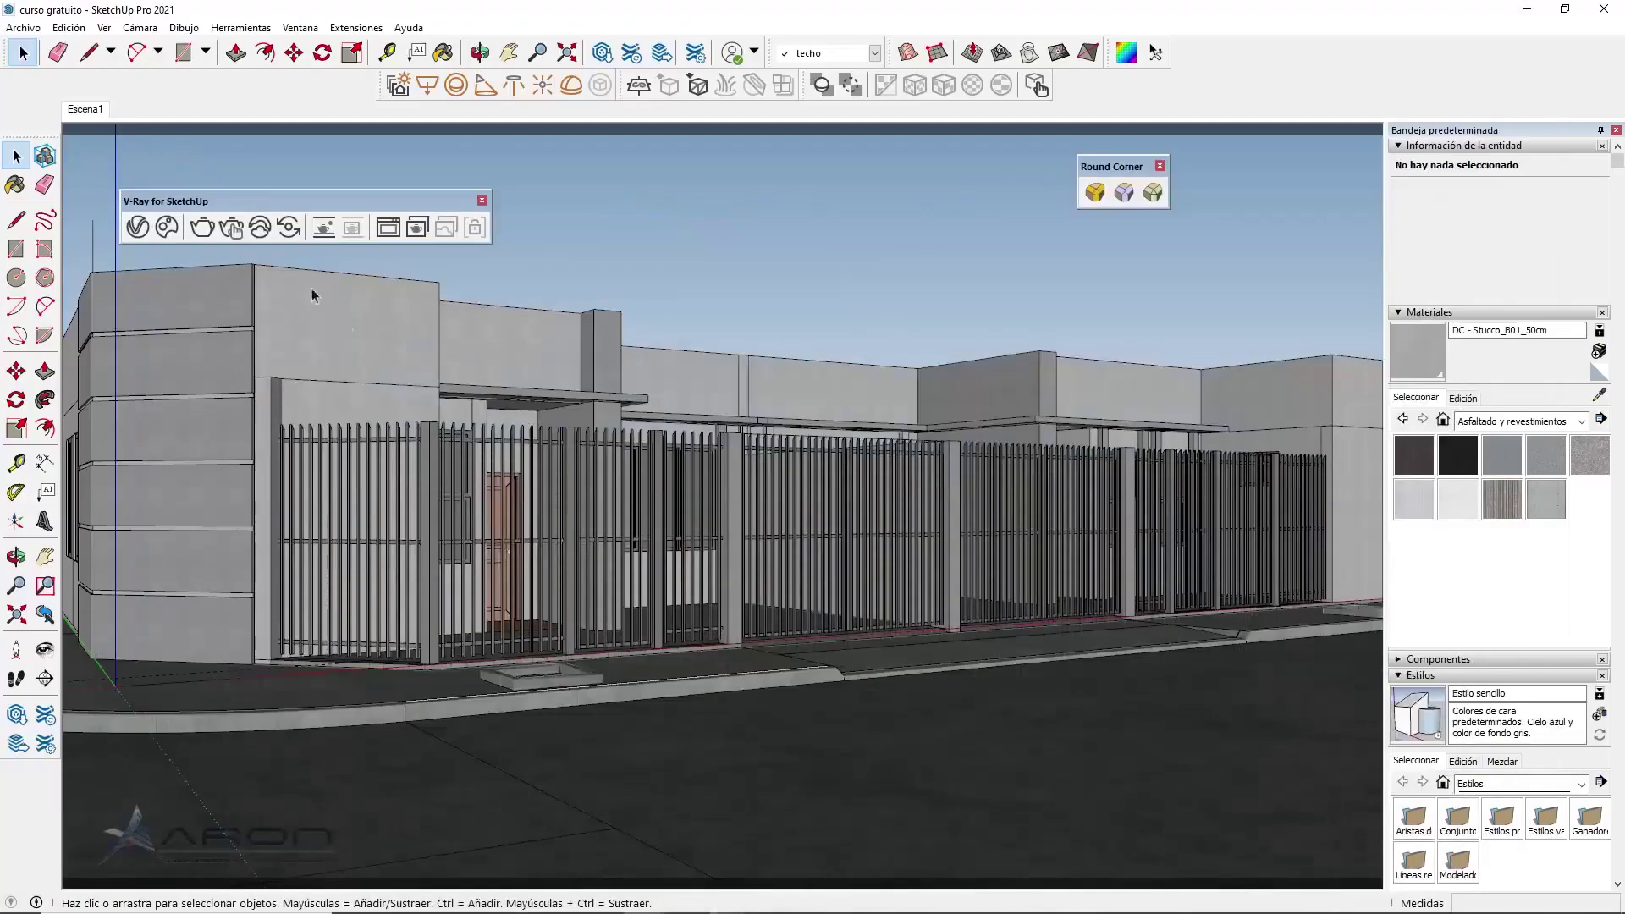
click(389, 226)
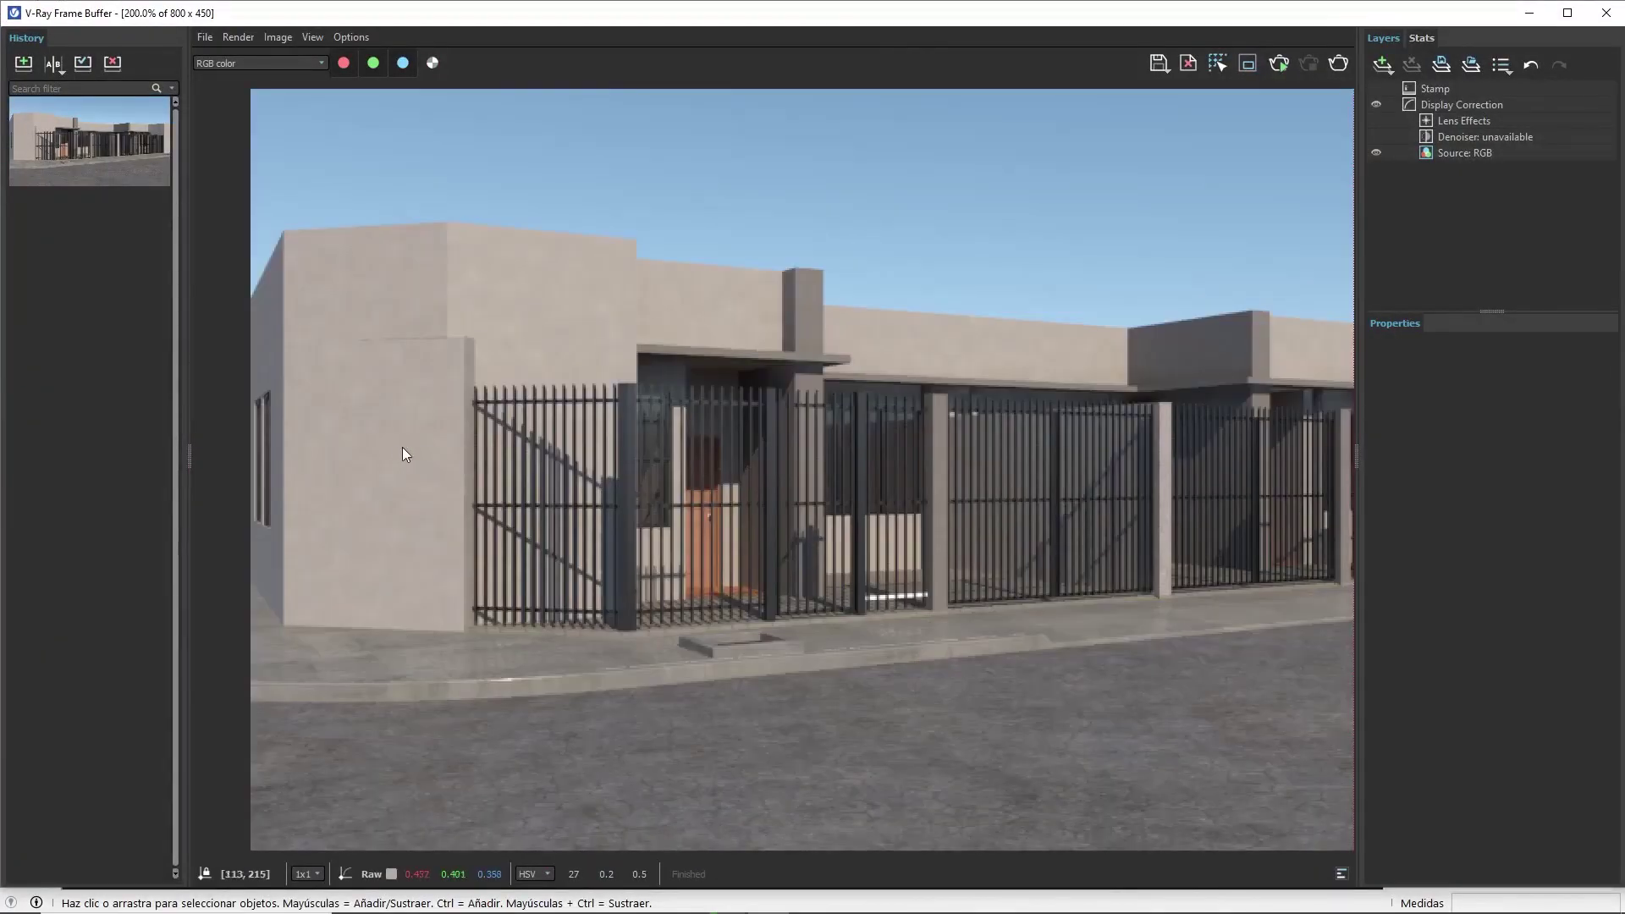
Region-render a box around the stucco corner panels, view it at 100%, then minimize
click(1247, 68)
drag(464, 179, 215, 653)
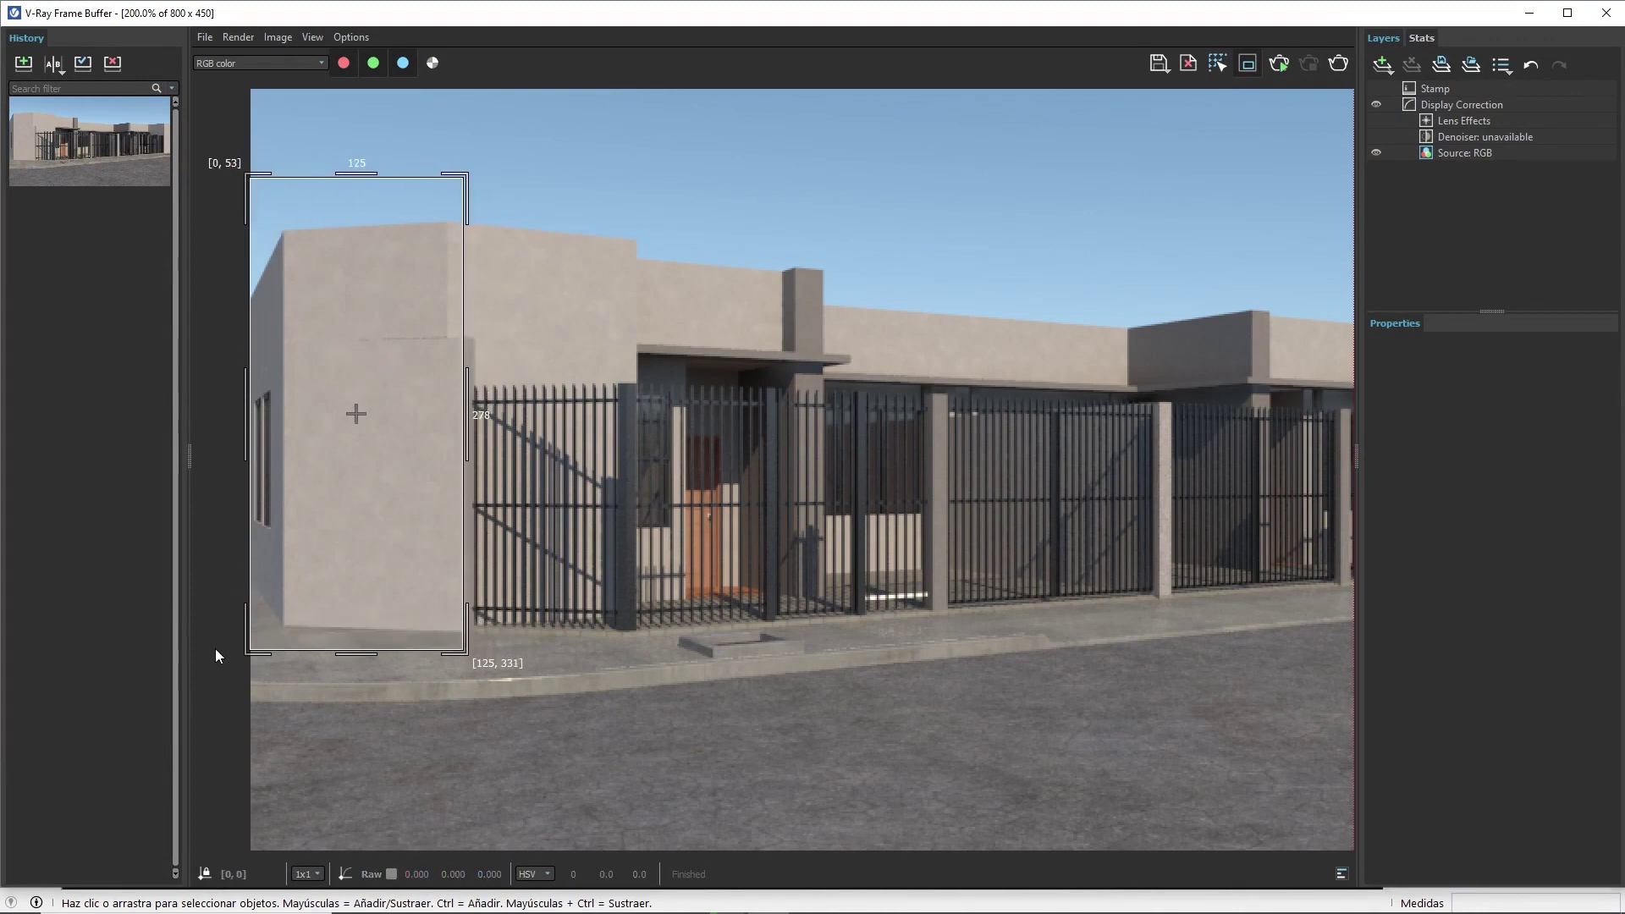
click(1338, 69)
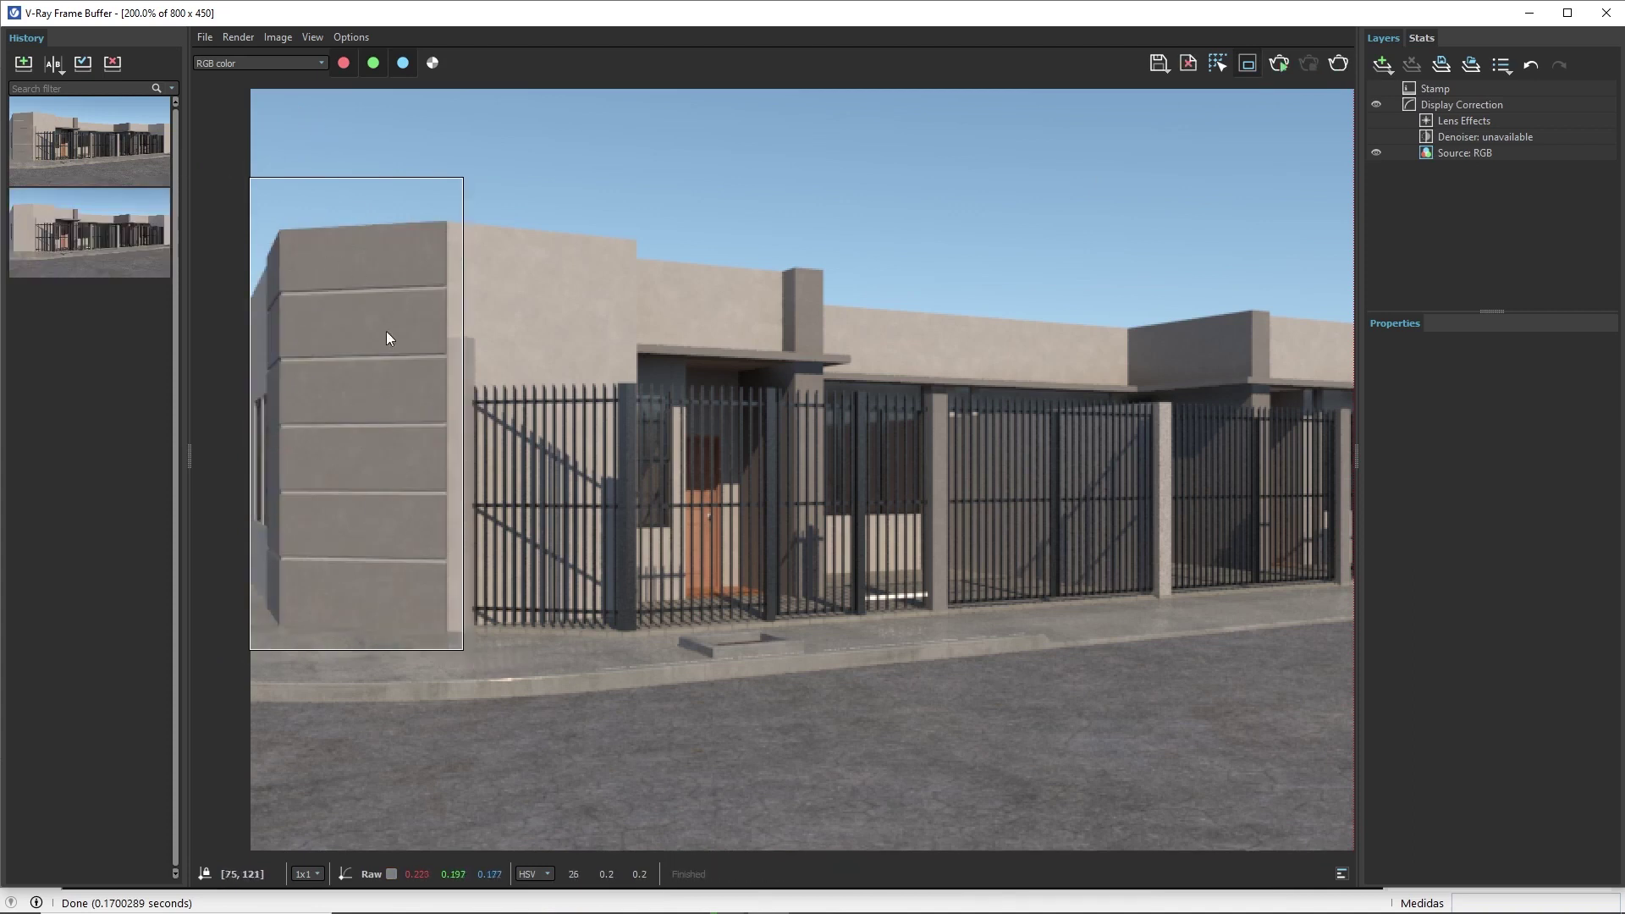
double_click(494, 455)
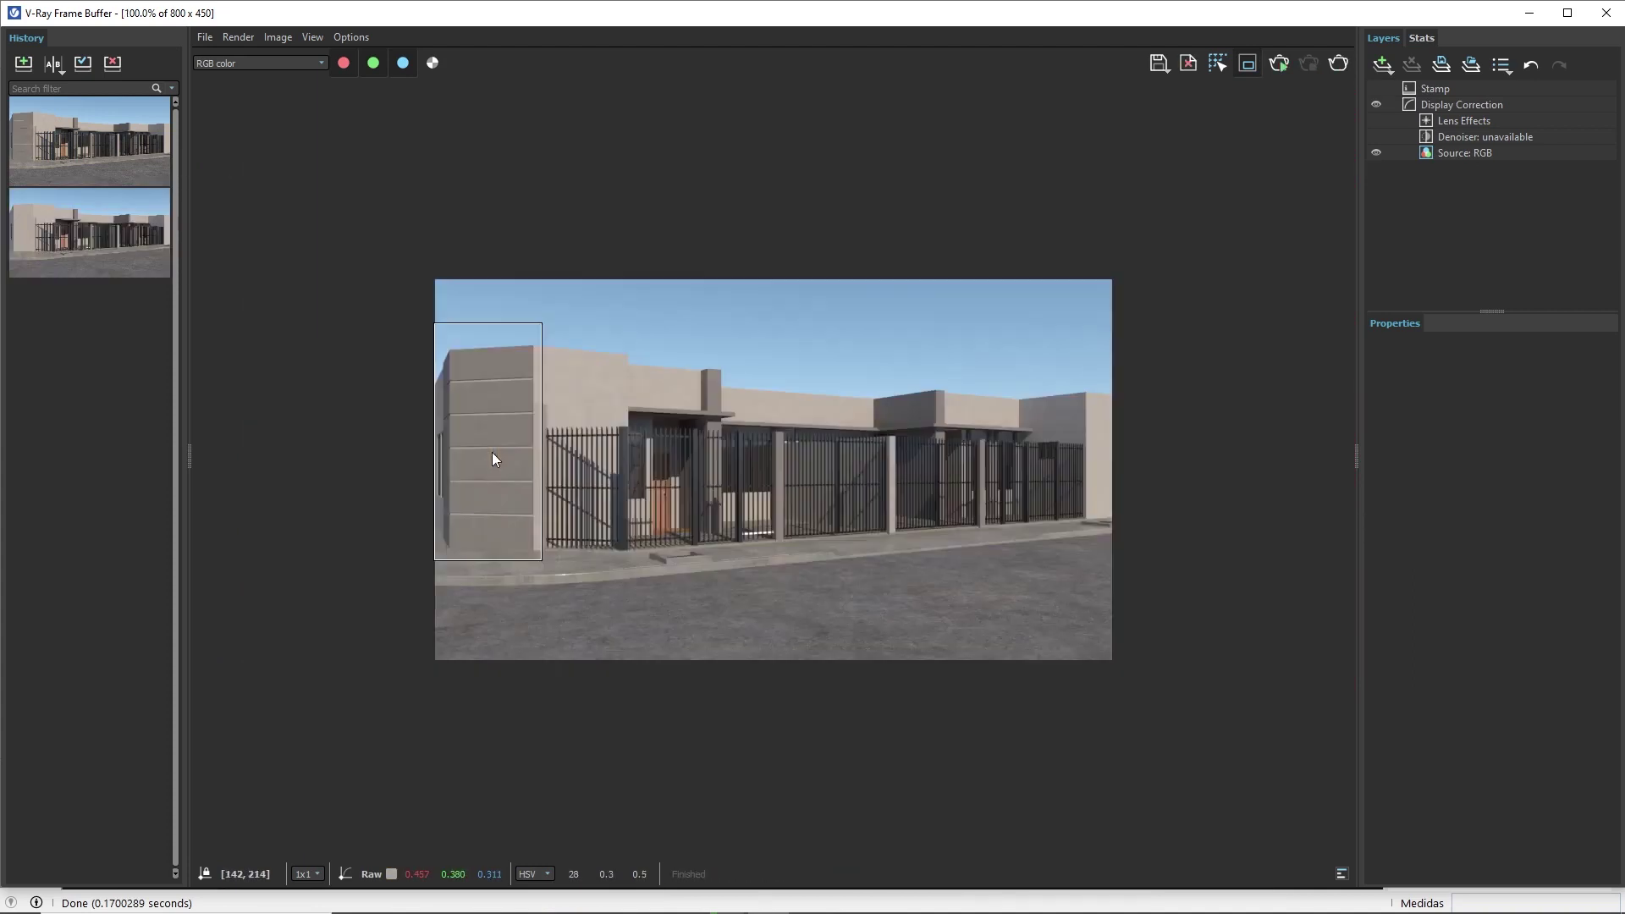
scroll(936, 449, up, 1)
double_click(292, 427)
click(1534, 13)
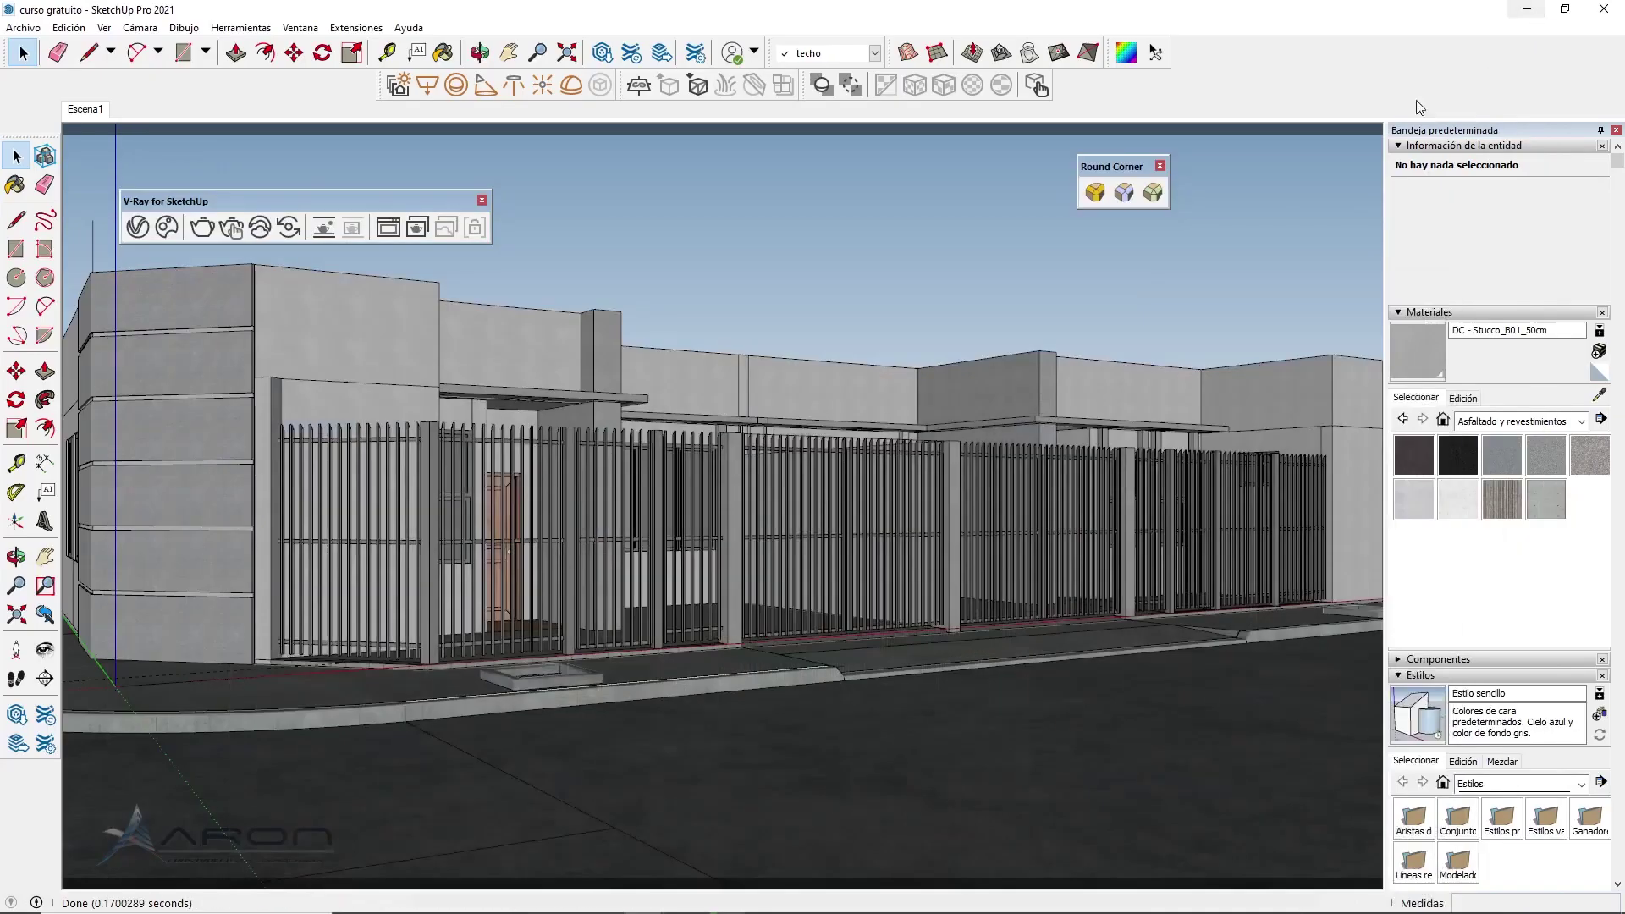
Select the roof group and pick its top edge at the corner wall
scroll(1203, 510, down, 3)
scroll(1204, 509, up, 5)
mouse_move(1204, 509)
middle_down()
mouse_move(985, 569)
mouse_move(845, 555)
middle_up()
click(859, 381)
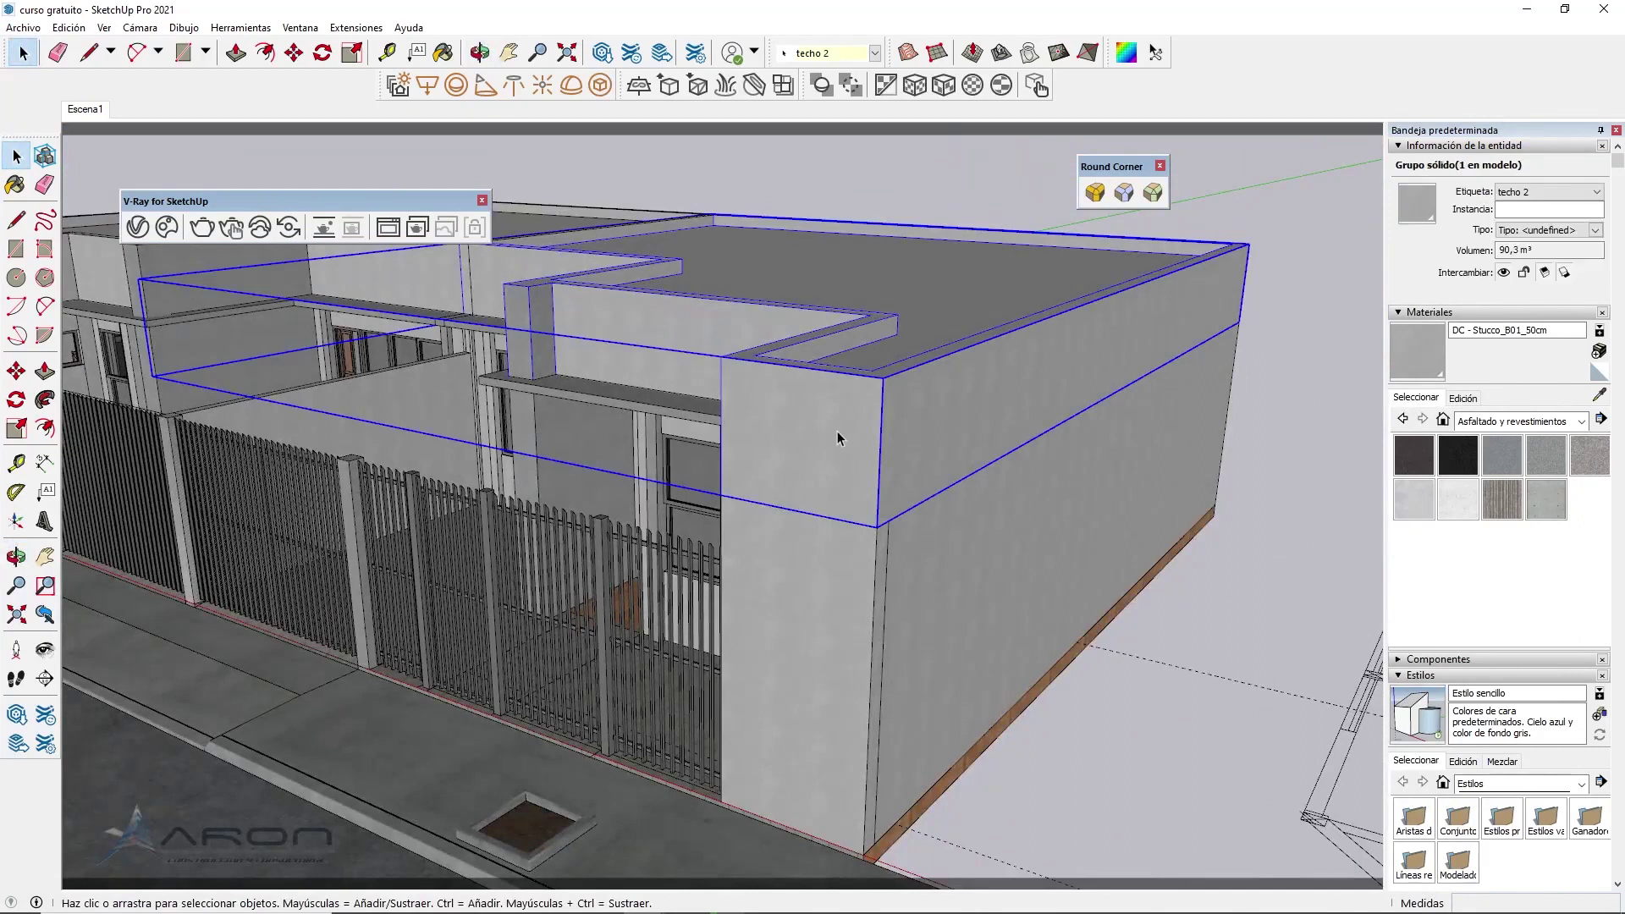
mouse_move(838, 430)
middle_down()
mouse_move(911, 444)
mouse_move(829, 389)
middle_up()
key(l)
click(955, 382)
key(space)
click(797, 365)
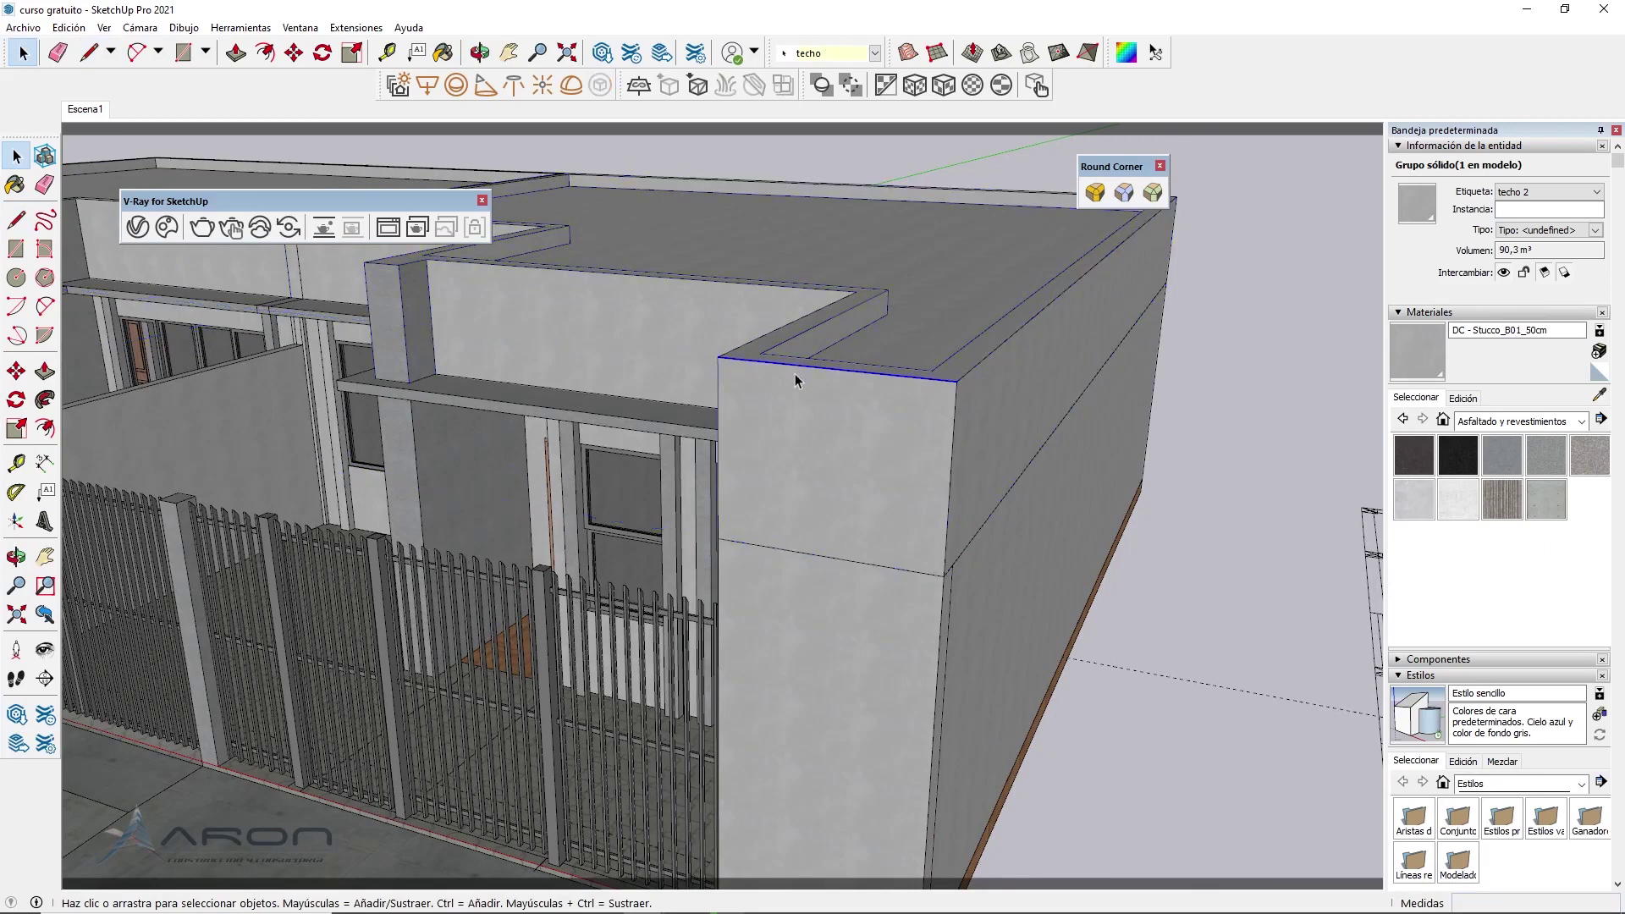
scroll(763, 345, down, 3)
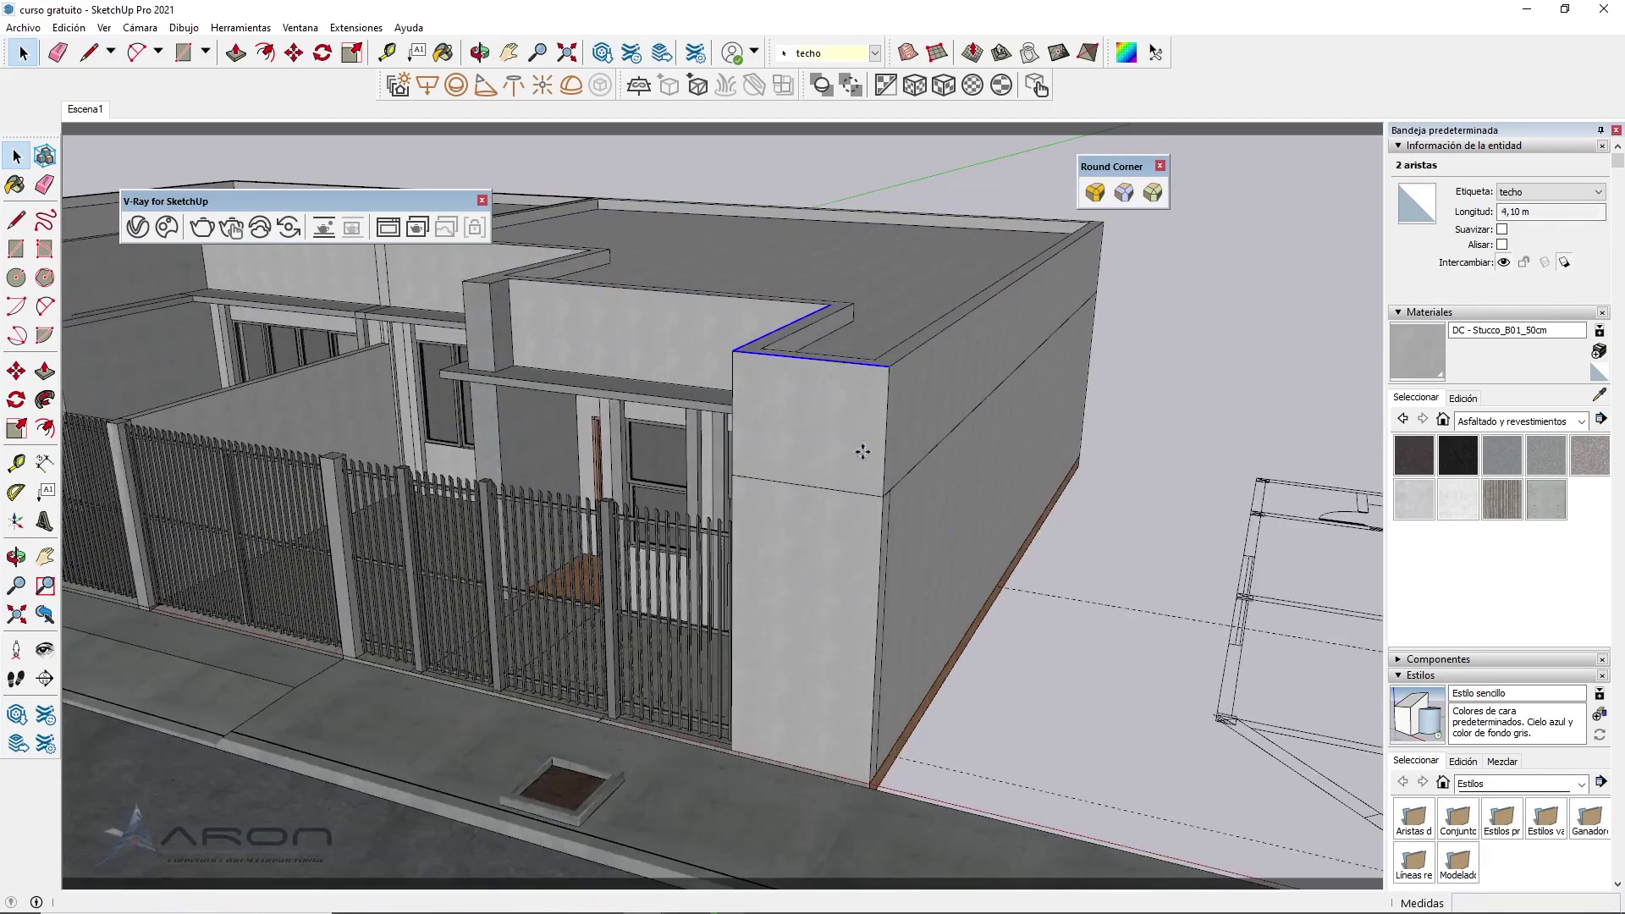
Copy the roof edge down to the wall base and array it into six evenly spaced lines
key(m)
click(887, 369)
key(ctrl)
scroll(872, 779, up, 3)
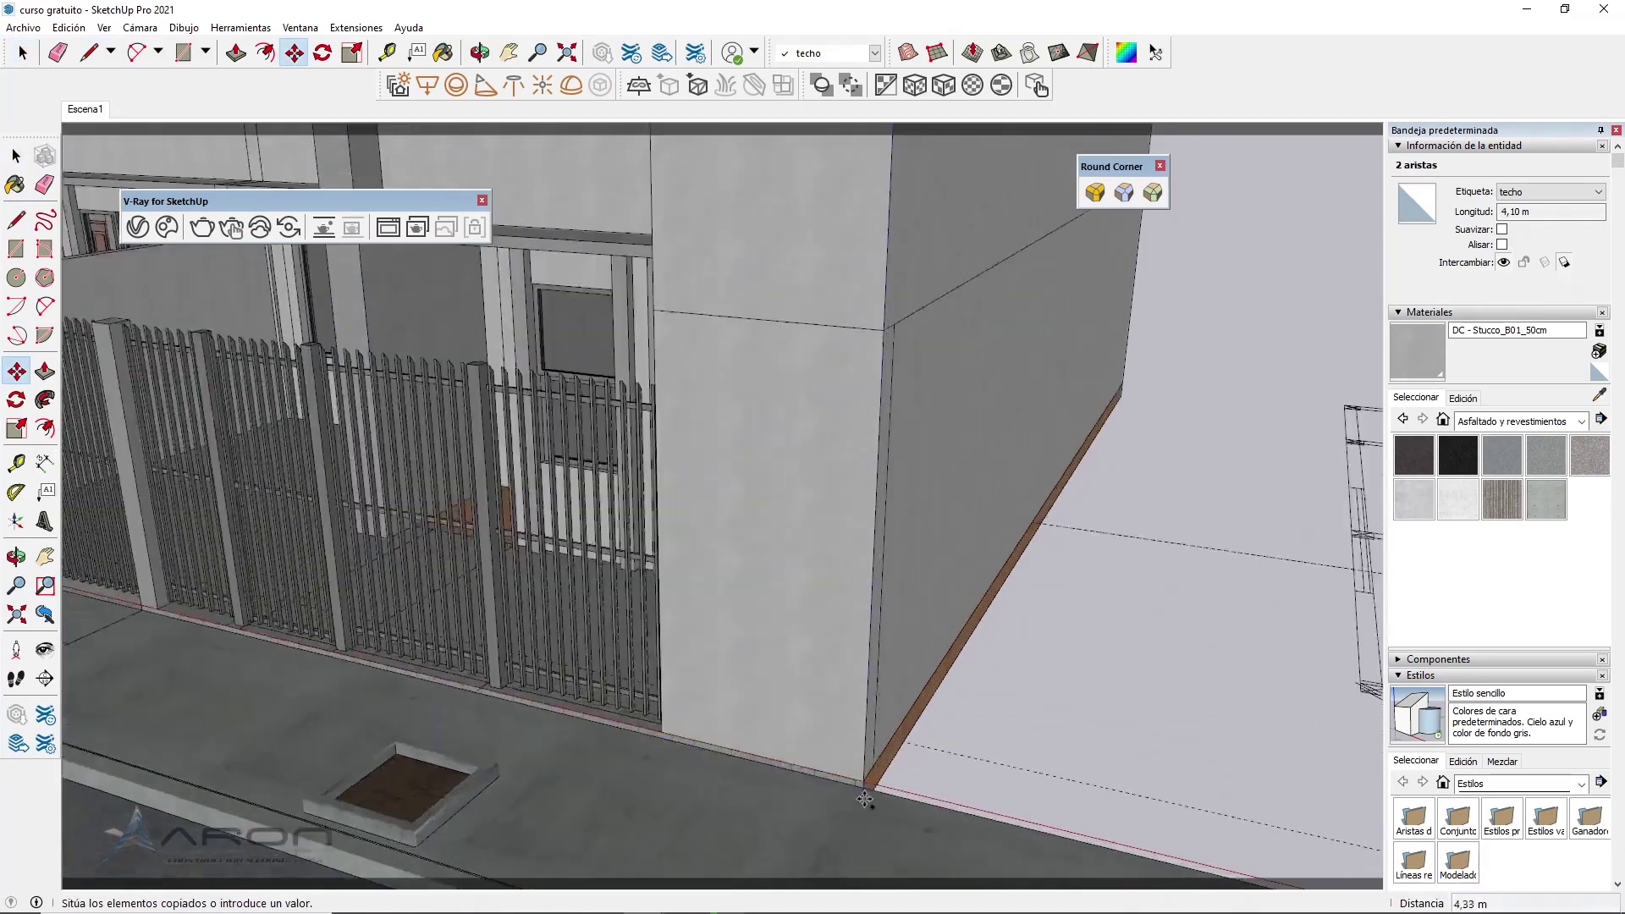
scroll(862, 787, up, 2)
click(863, 786)
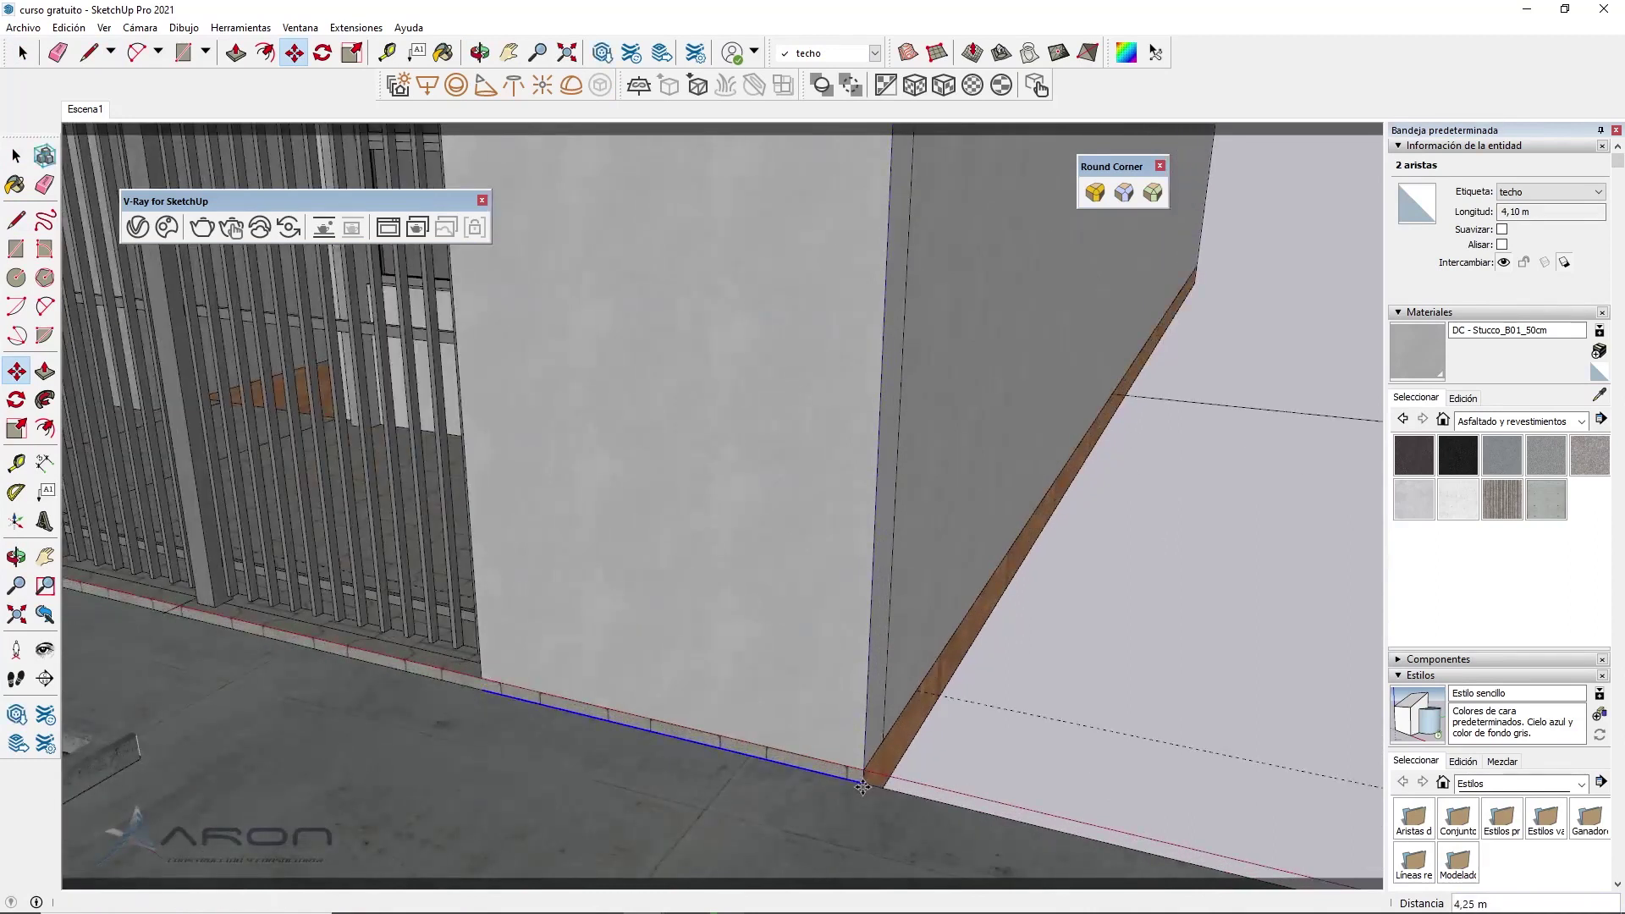
text(/6)
key(Return)
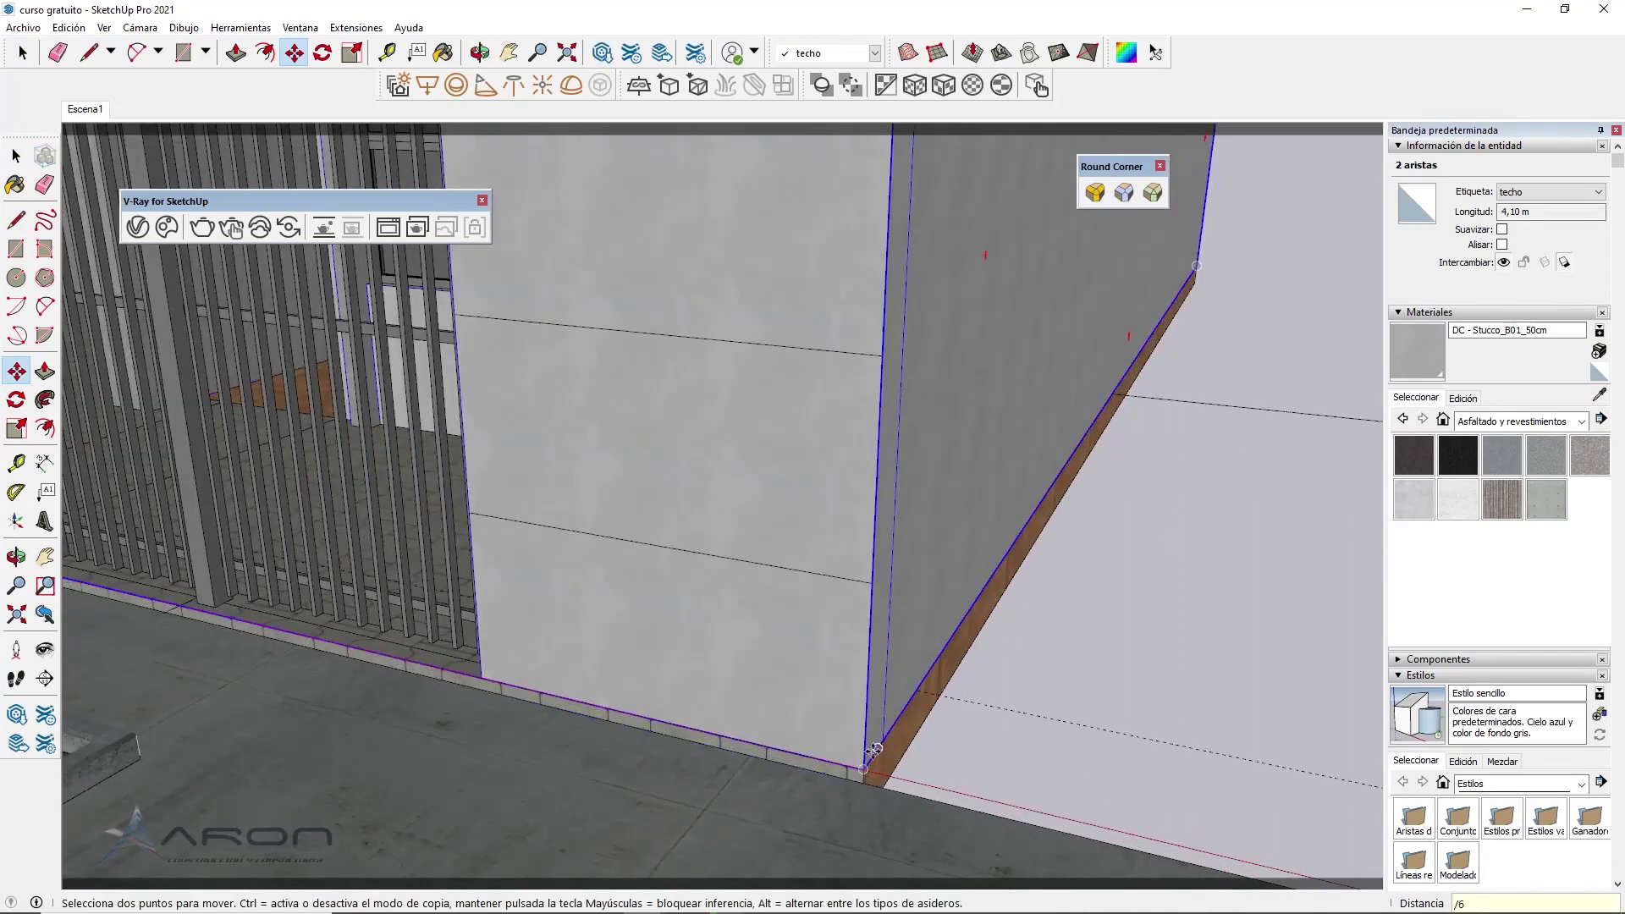
Orbit and zoom to view the whole house from its left corner
scroll(862, 786, down, 3)
scroll(931, 711, down, 2)
scroll(993, 623, down, 2)
scroll(993, 623, down, 5)
mouse_move(762, 508)
middle_down()
mouse_move(300, 556)
mouse_move(1101, 567)
mouse_move(845, 533)
mouse_move(710, 589)
middle_up()
scroll(1100, 567, up, 3)
scroll(1072, 567, up, 3)
scroll(845, 533, up, 3)
scroll(821, 531, up, 2)
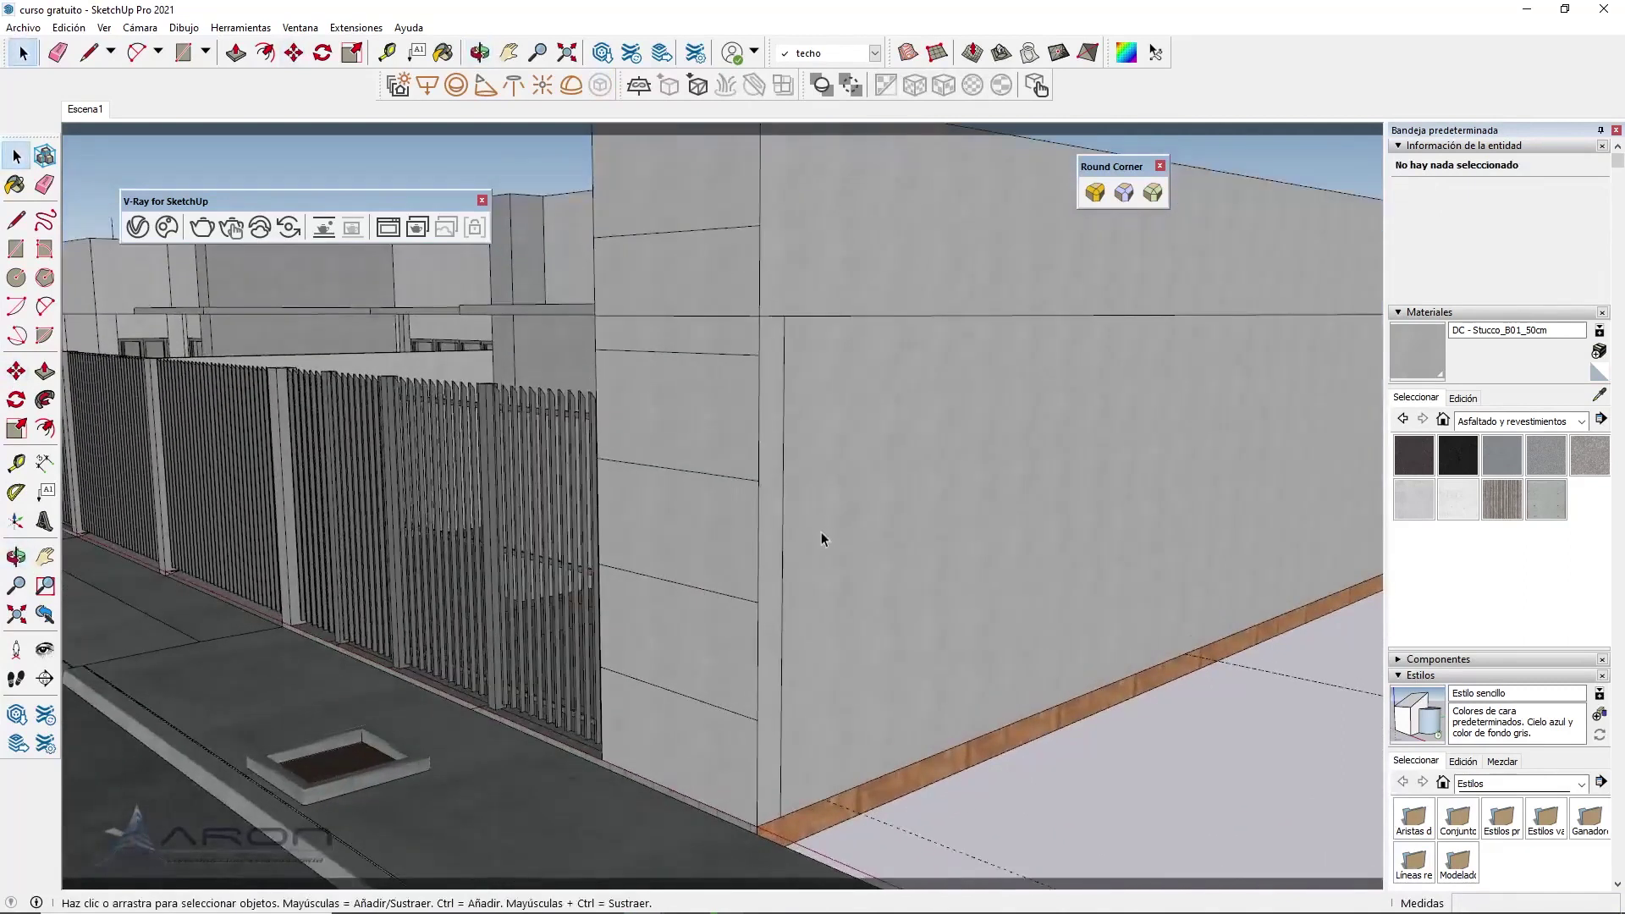
Select the roof and wall solid group at the parapet corner
scroll(796, 605, down, 2)
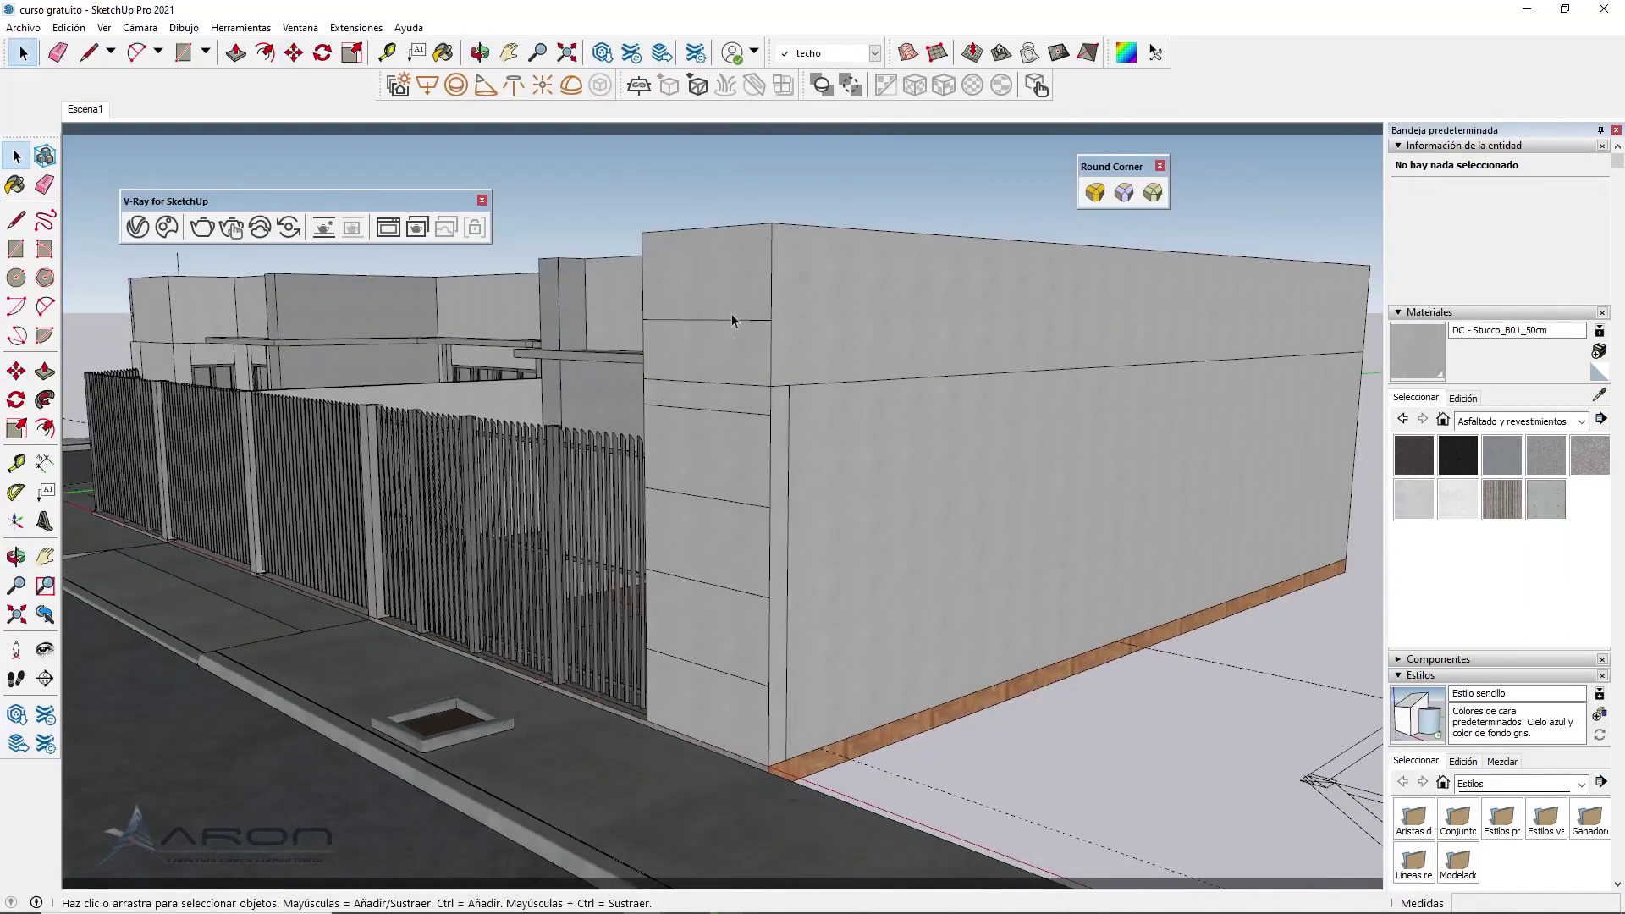
scroll(749, 262, up, 3)
scroll(764, 282, up, 3)
scroll(765, 282, down, 5)
mouse_move(914, 366)
middle_down()
mouse_move(916, 318)
mouse_move(1149, 340)
mouse_move(1017, 249)
middle_up()
scroll(1017, 249, up, 2)
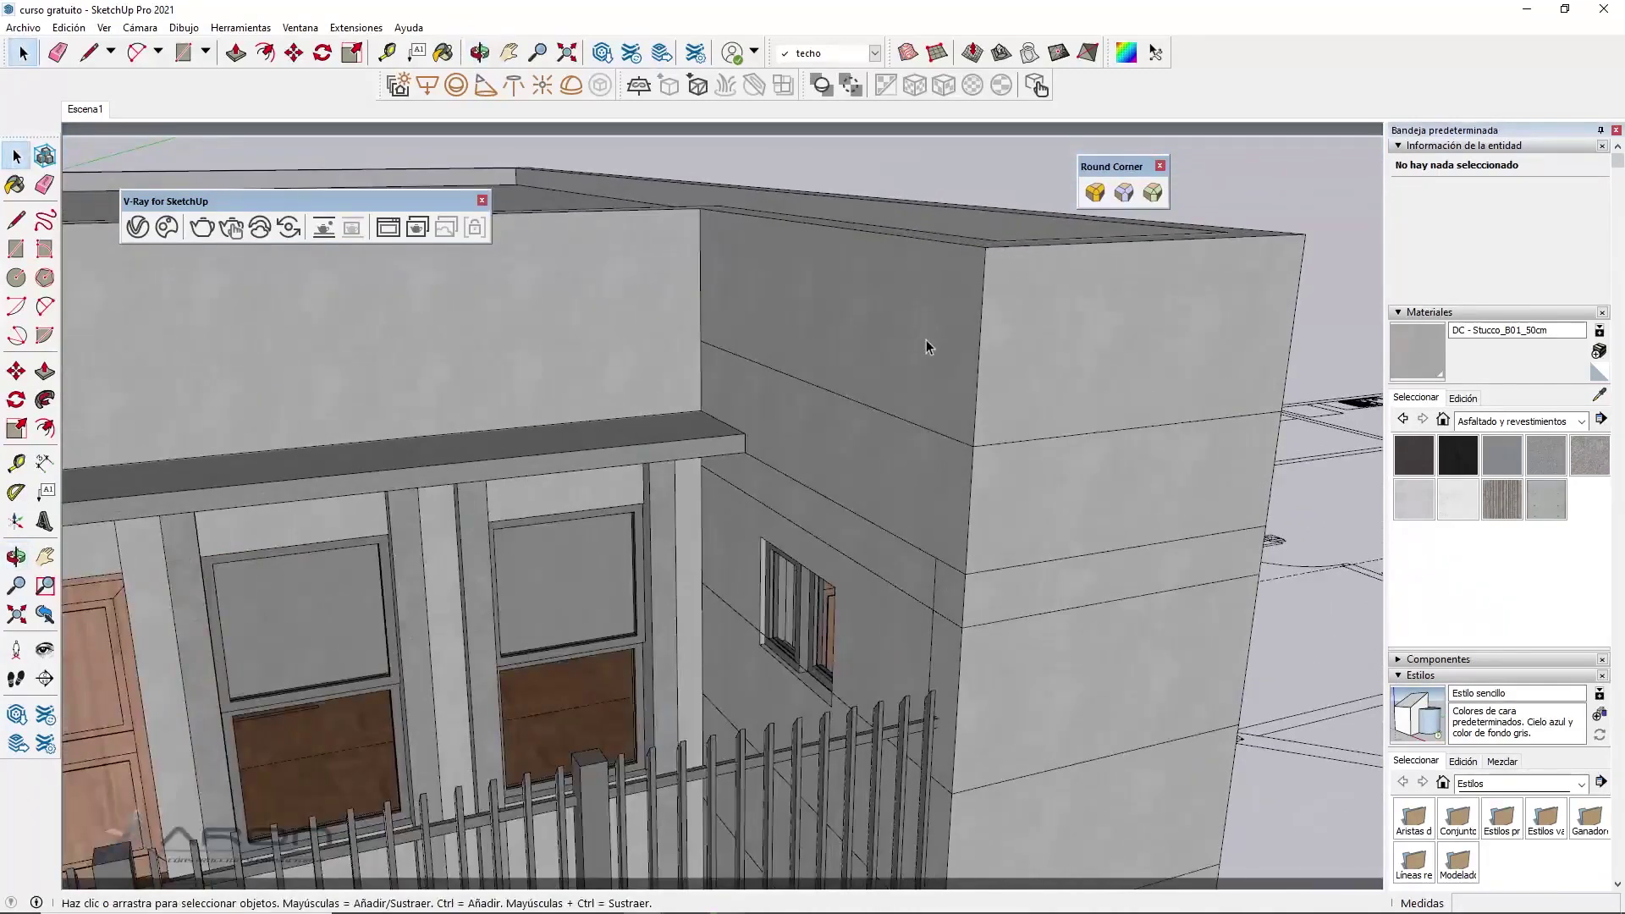
click(926, 339)
Draw two lines down the parapet from the roof corner endpoints
key(l)
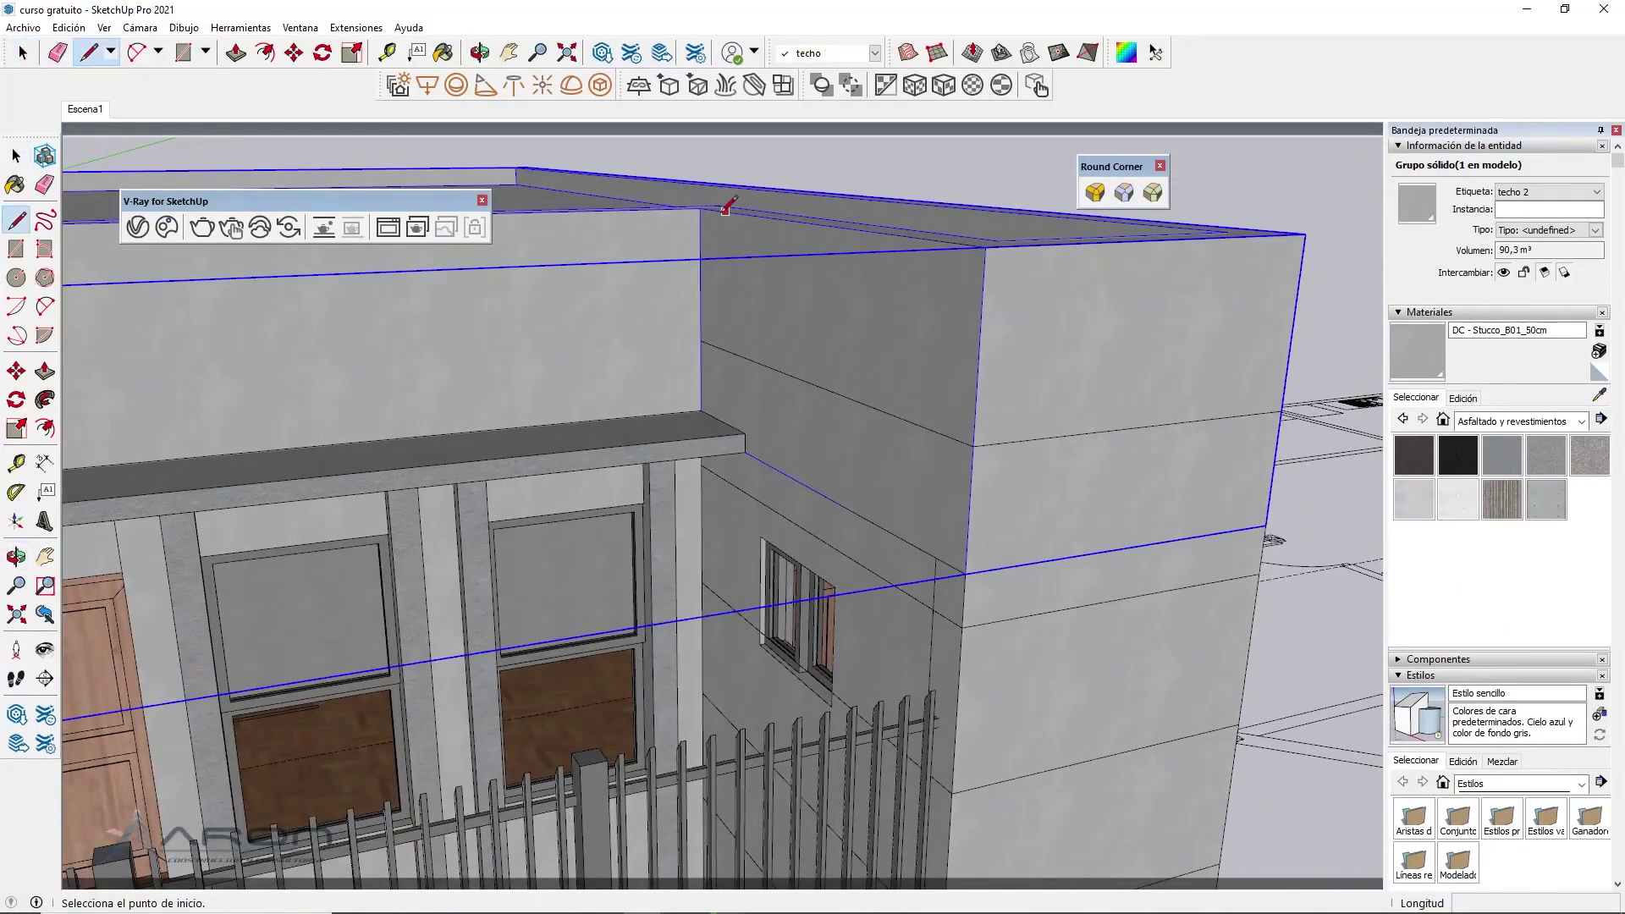
click(701, 208)
click(701, 340)
click(986, 247)
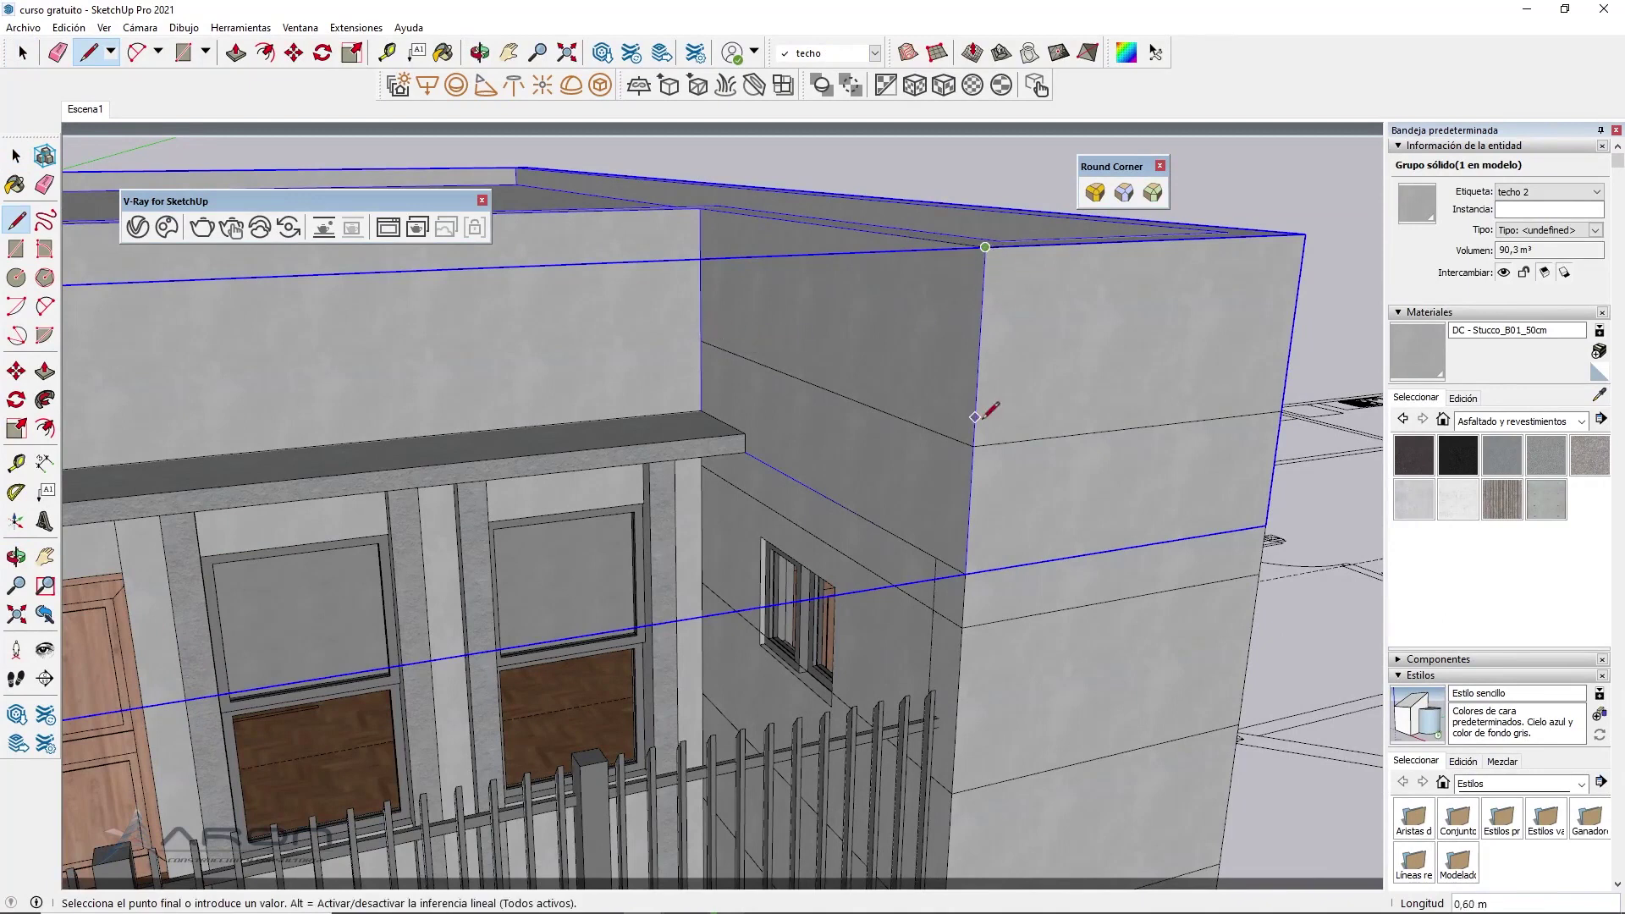
click(974, 446)
Draw a line at the parapet's far corner, splitting off the 1,84 m² top band, and enter the group
middle_drag(1088, 363, 906, 392)
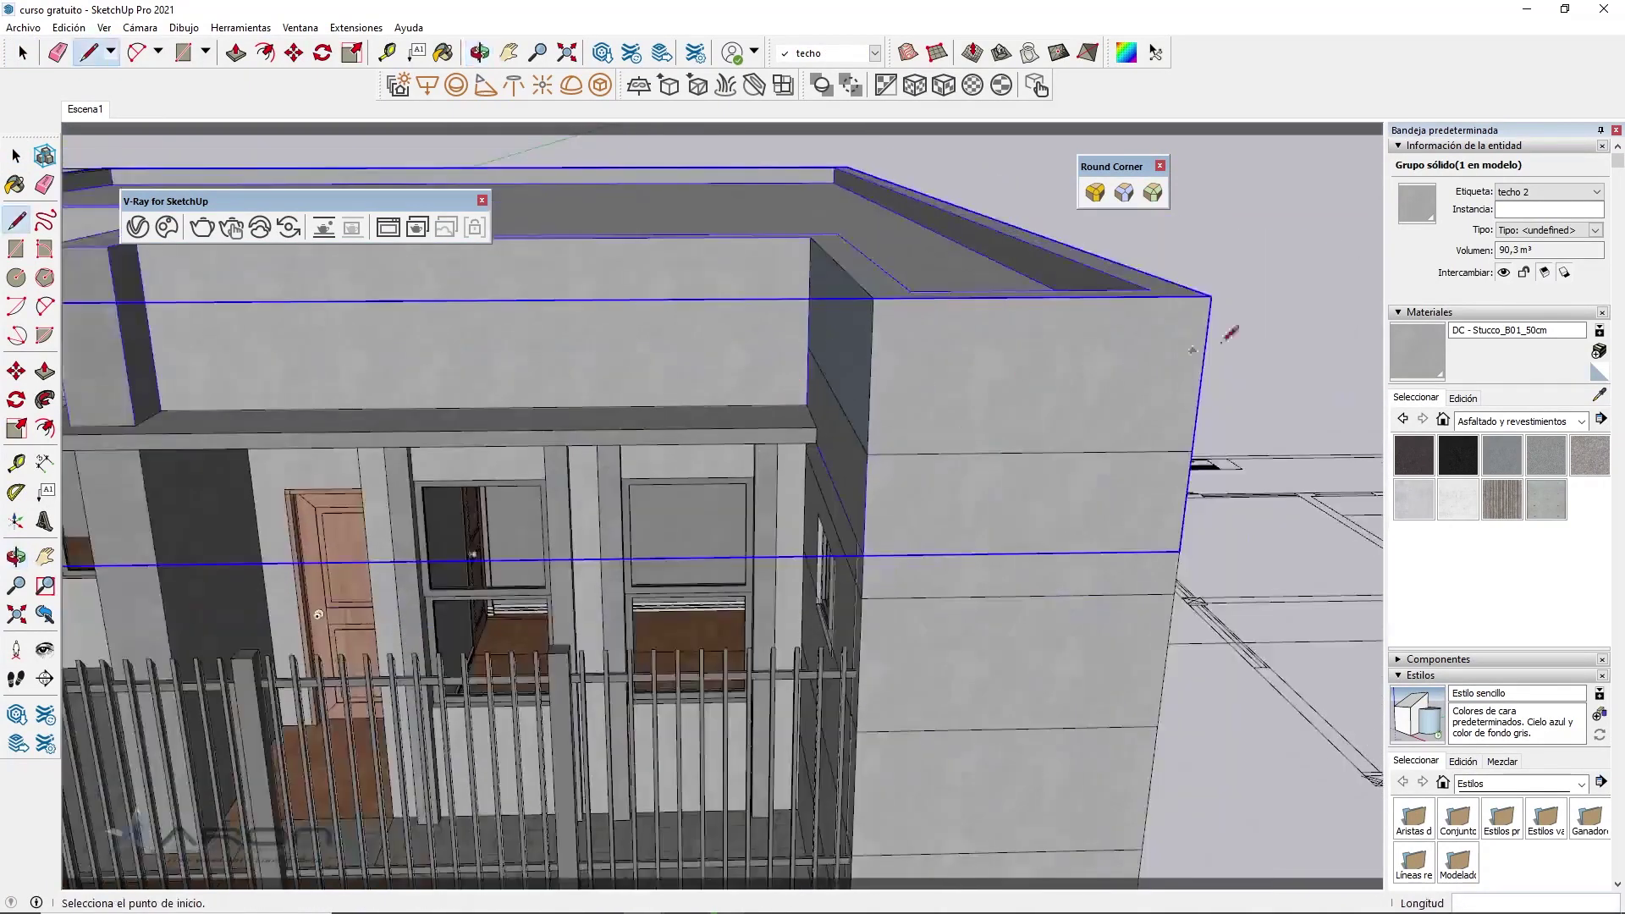
scroll(1197, 285, up, 5)
scroll(1197, 284, down, 5)
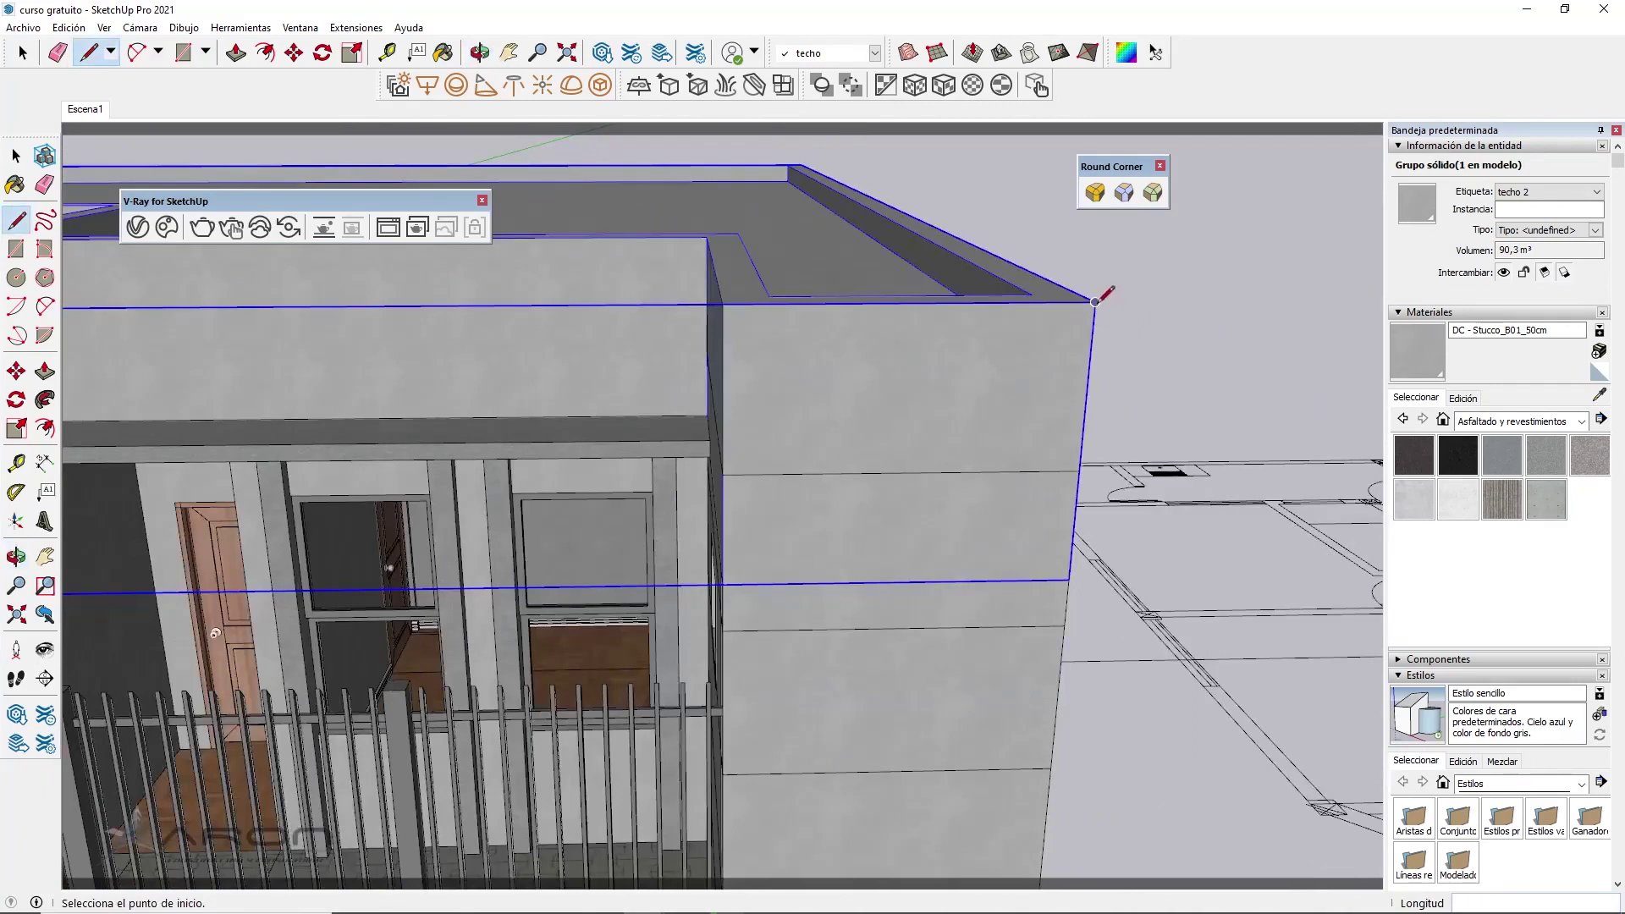
click(1095, 302)
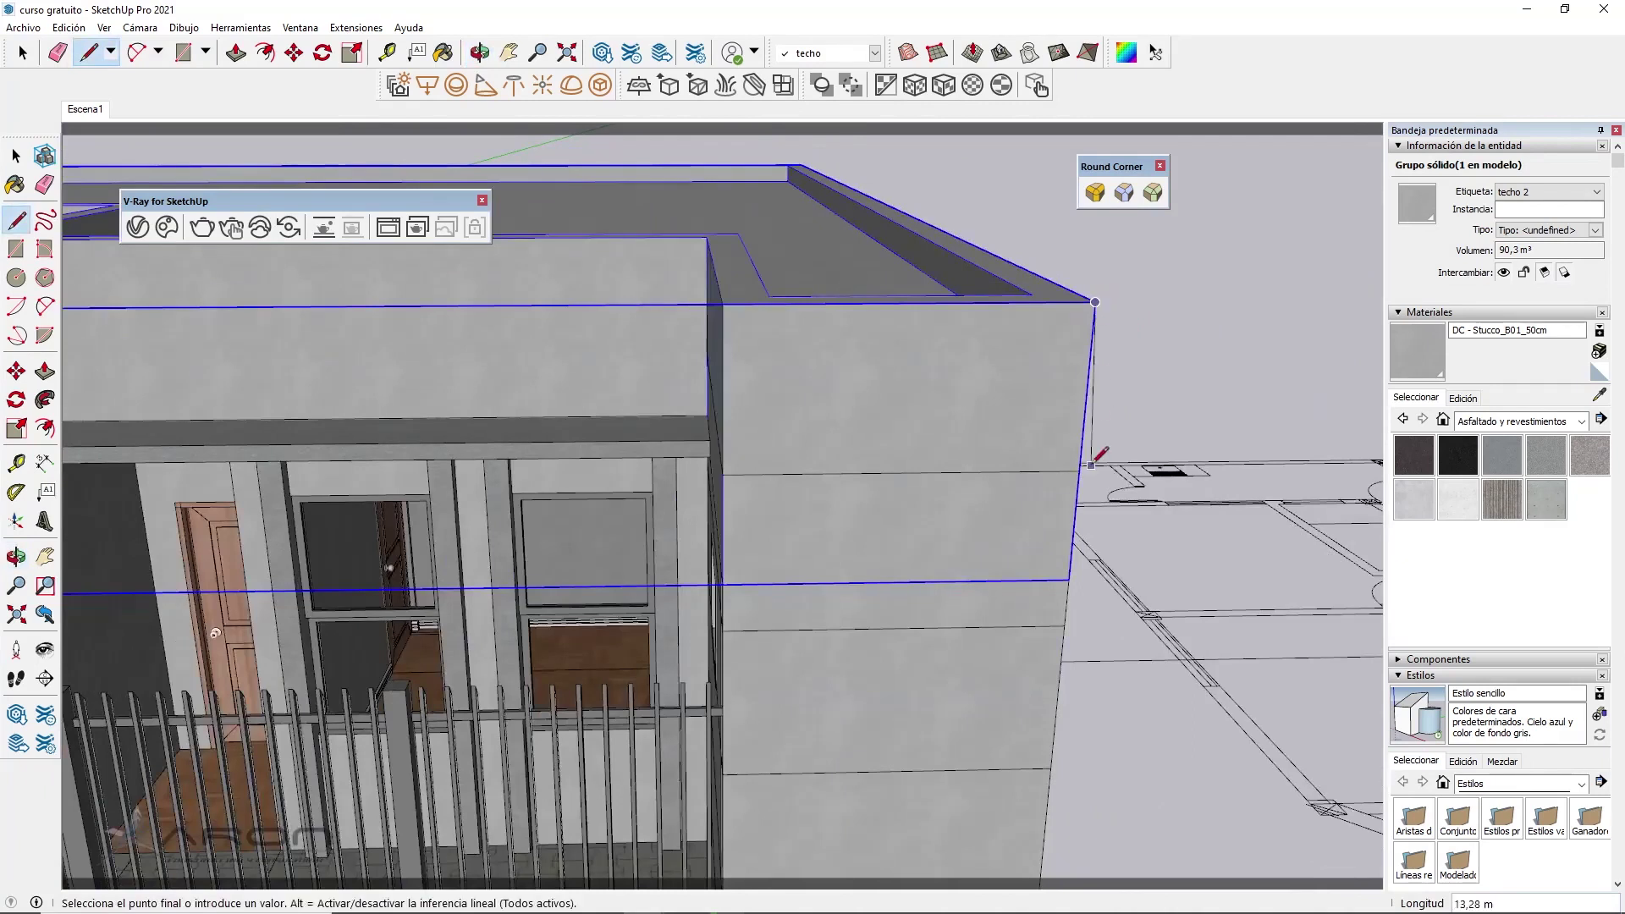
click(1080, 470)
middle_drag(1089, 457, 1012, 481)
key(space)
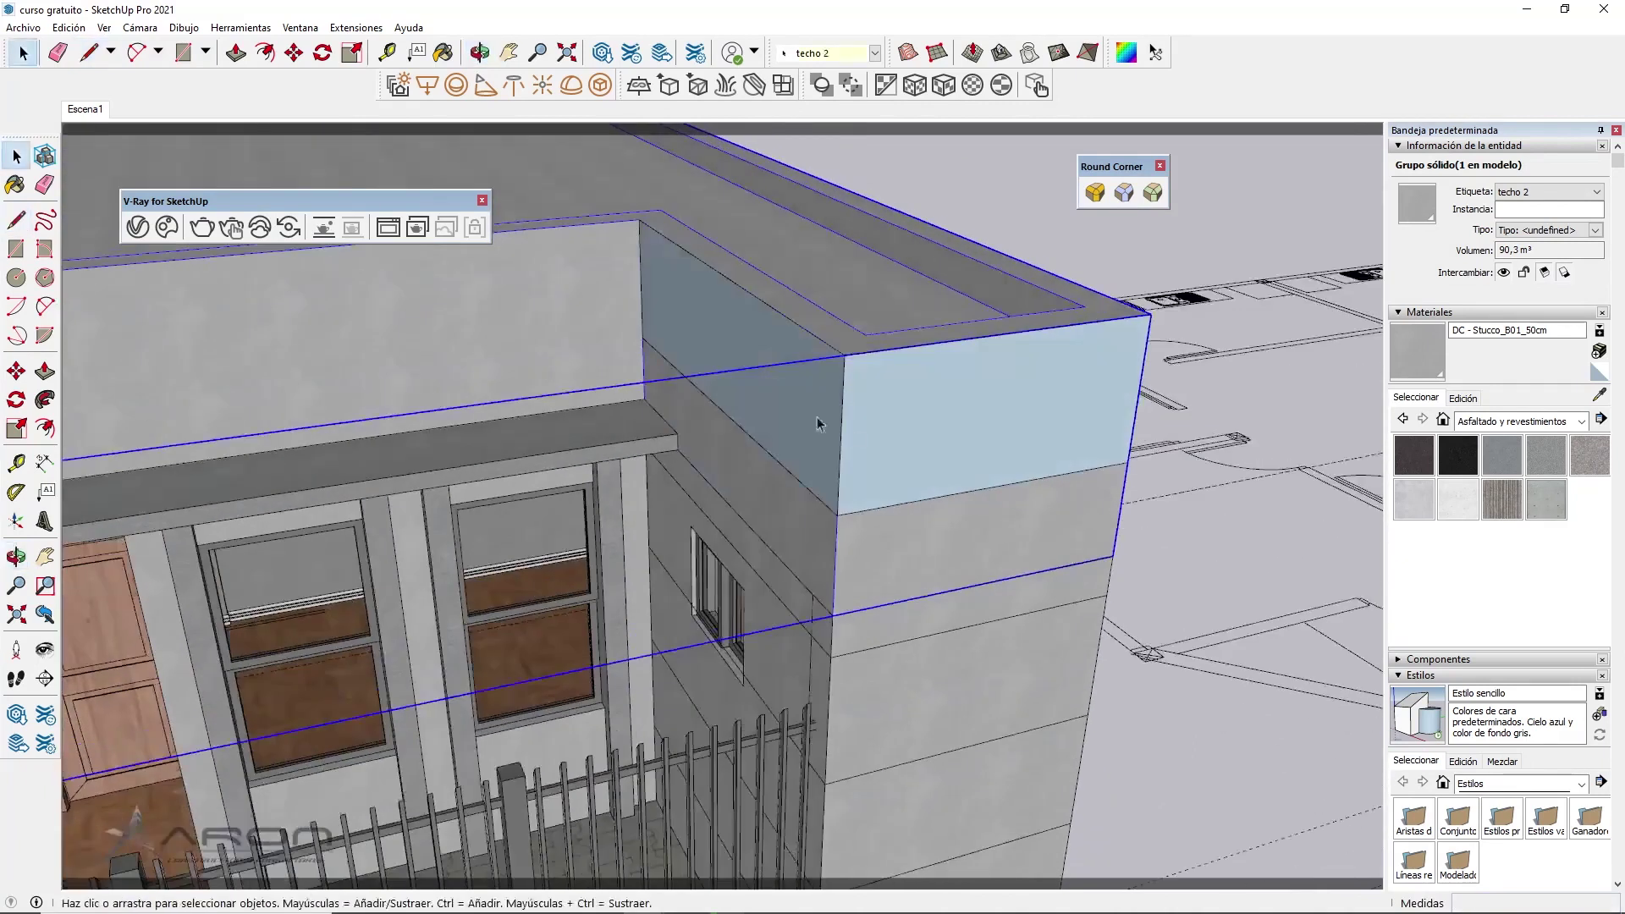
middle_drag(850, 430, 813, 416)
double_click(813, 416)
key(p)
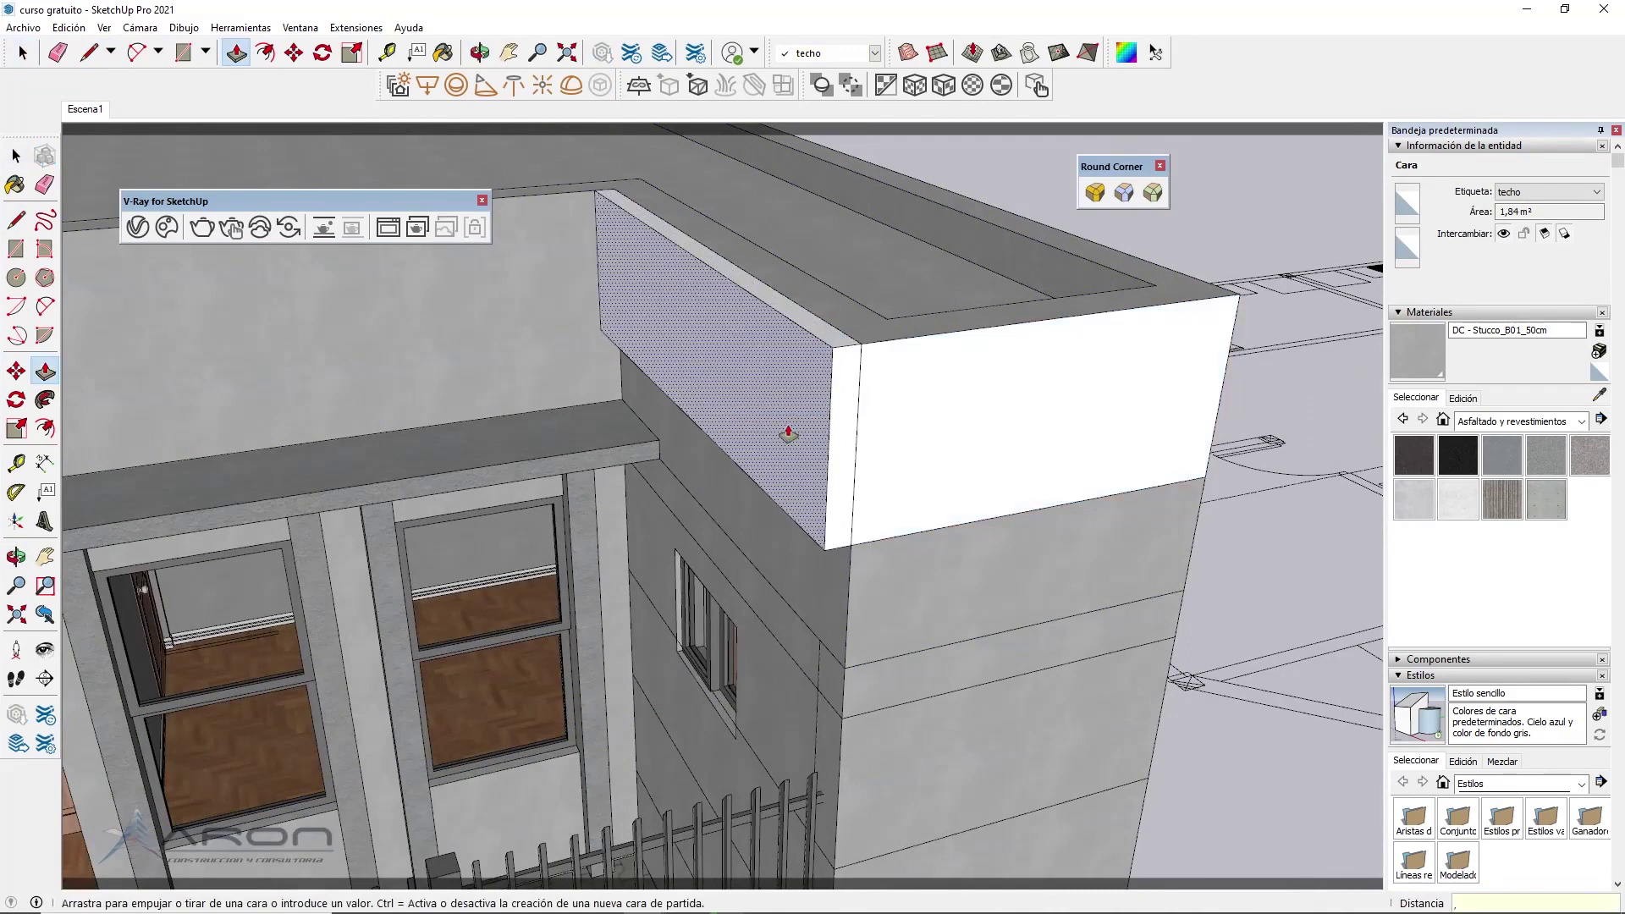
text(04)
Push the parapet band's side and front faces out 0,04 m
click(788, 433)
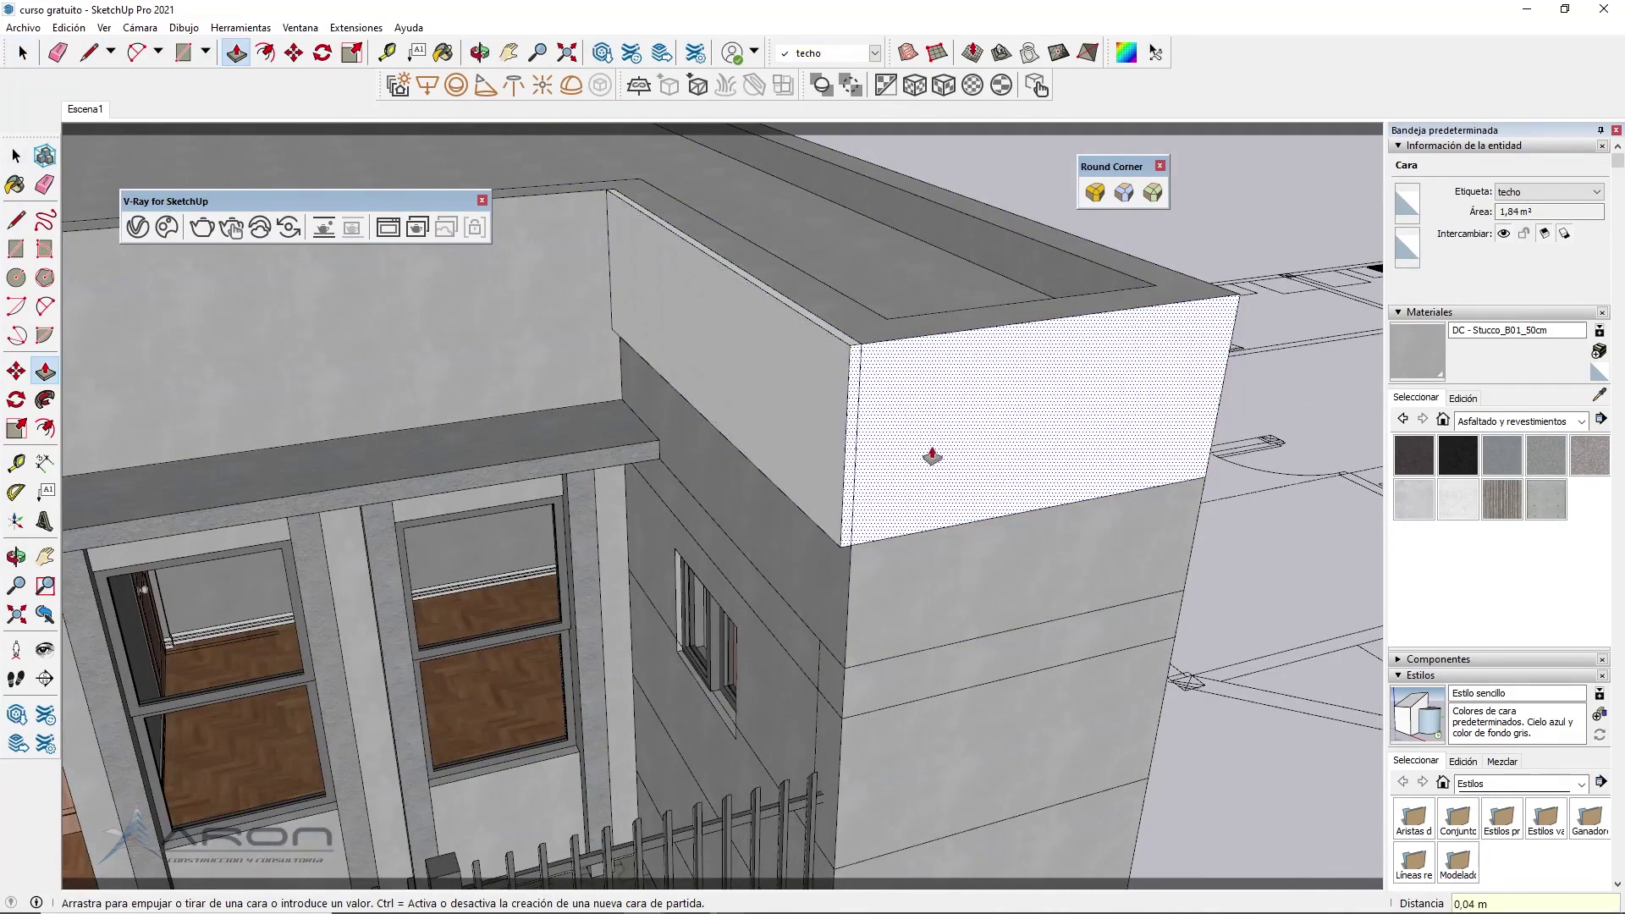
click(859, 511)
click(861, 556)
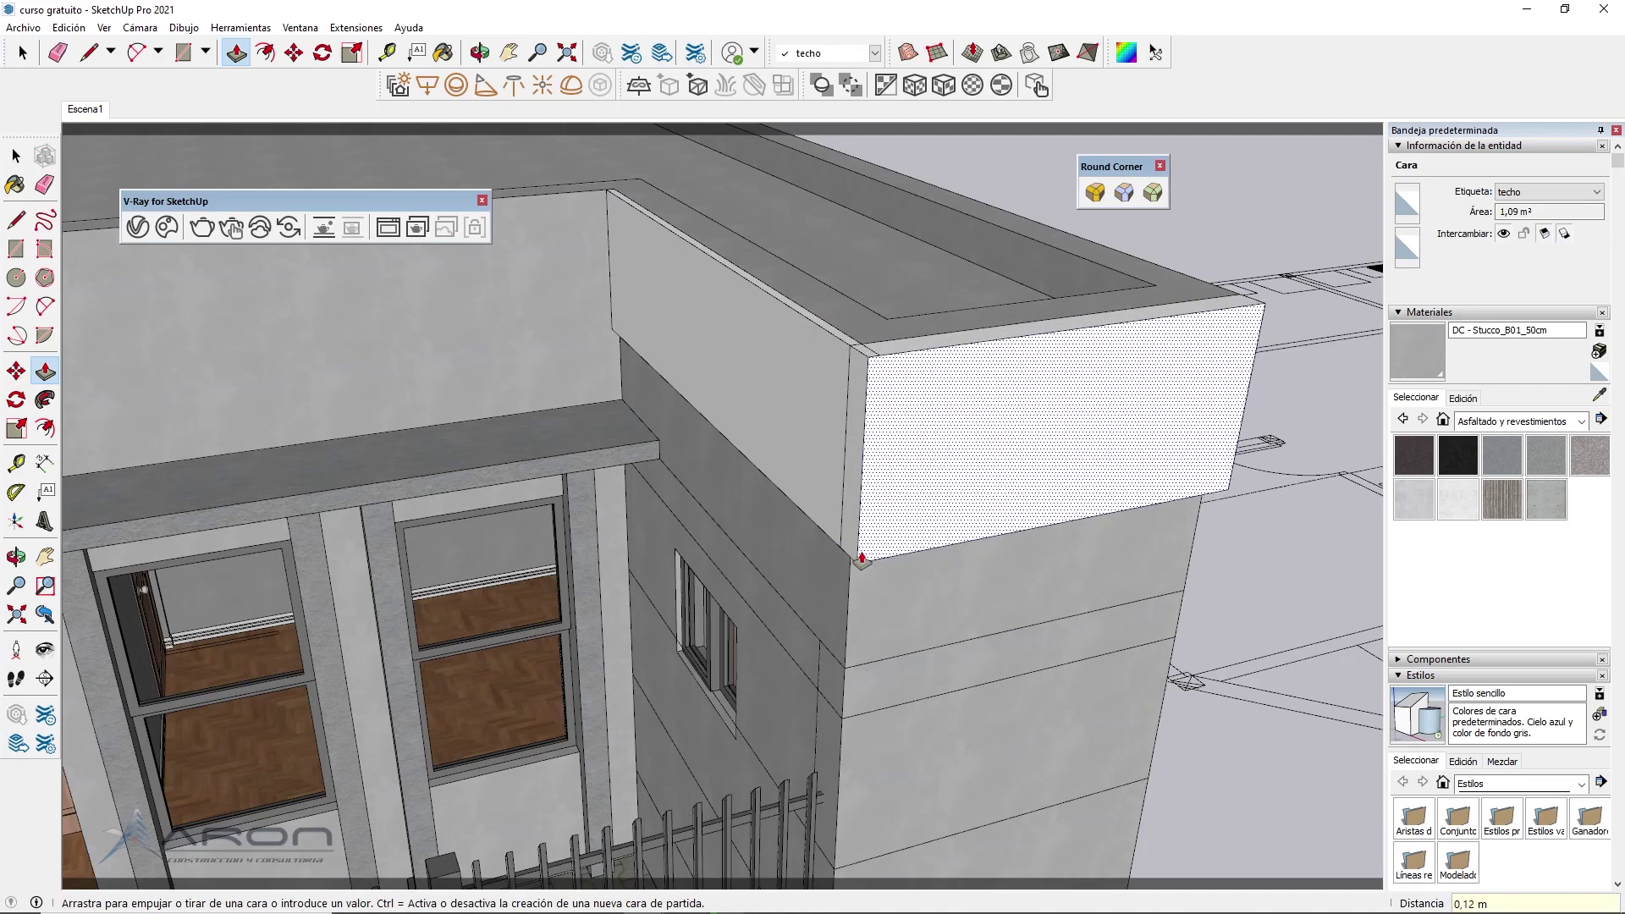
key(Return)
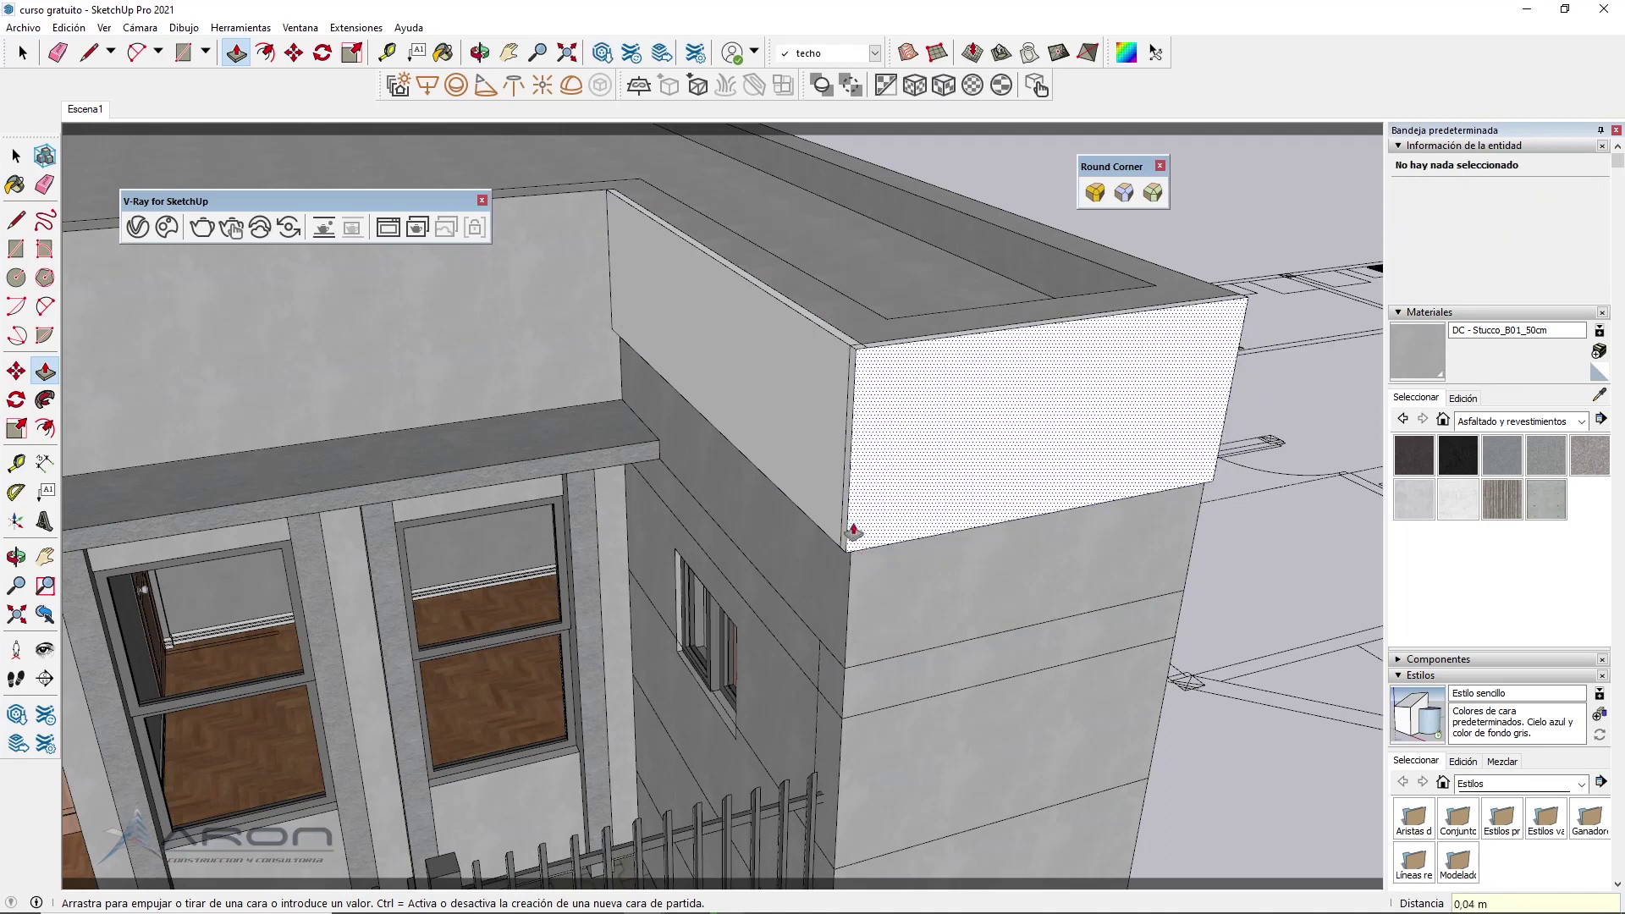
scroll(853, 490, up, 3)
mouse_move(852, 490)
middle_down()
mouse_move(821, 415)
mouse_move(830, 464)
middle_up()
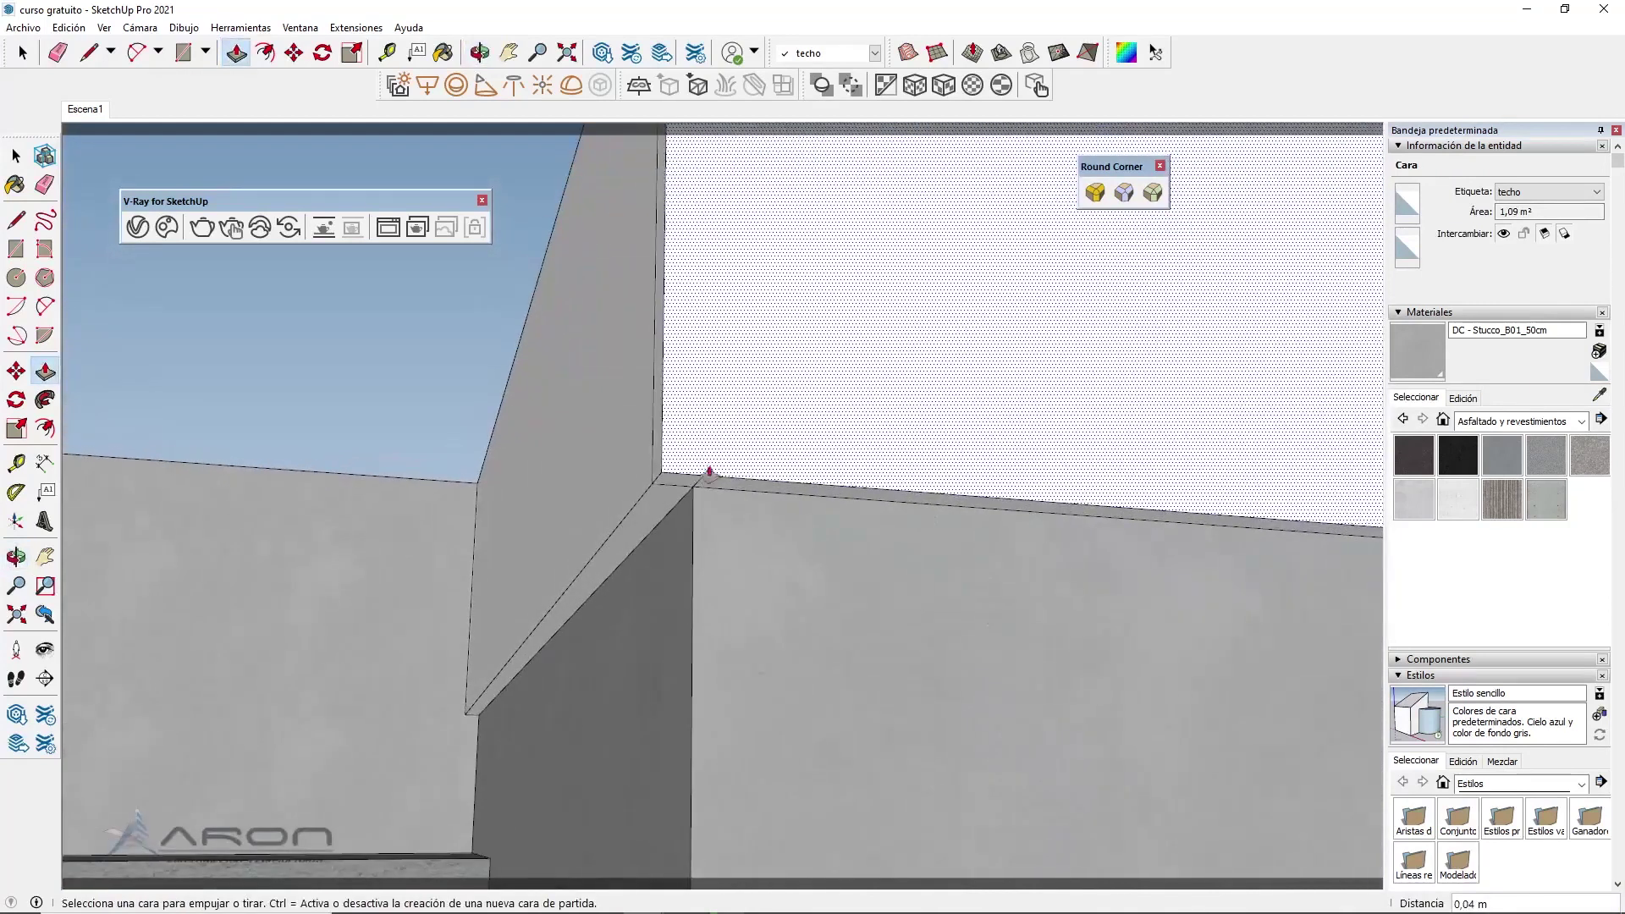
middle_drag(830, 464, 662, 513)
Erase the stray edge beside the sloped face under the parapet corner
key(space)
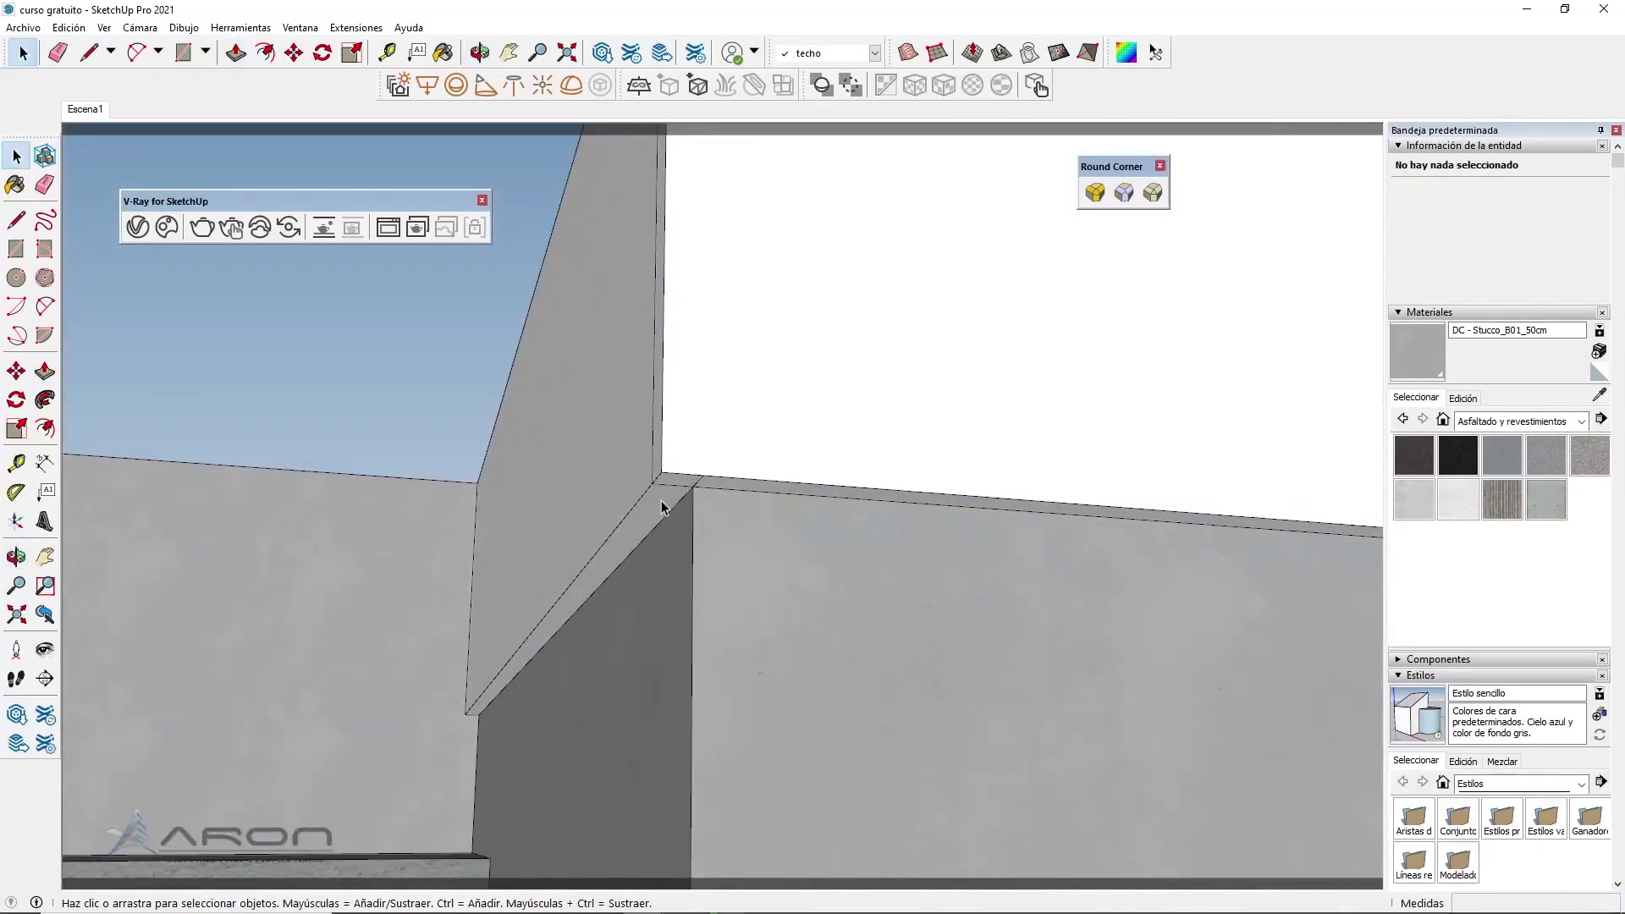
scroll(678, 482, up, 1)
click(707, 479)
key(e)
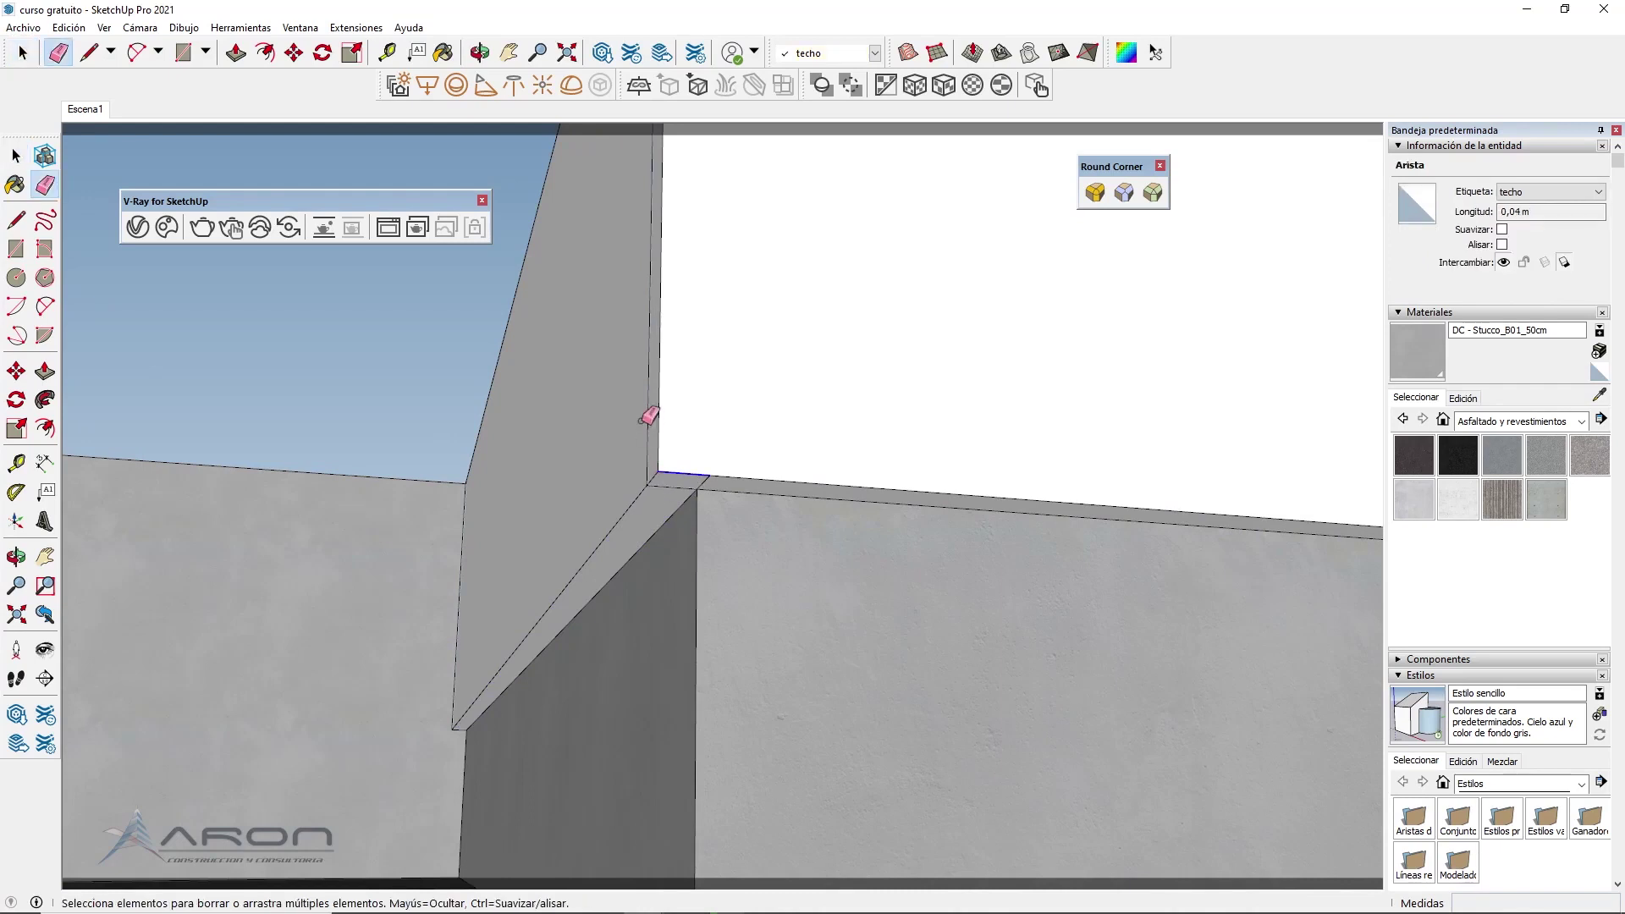
click(655, 438)
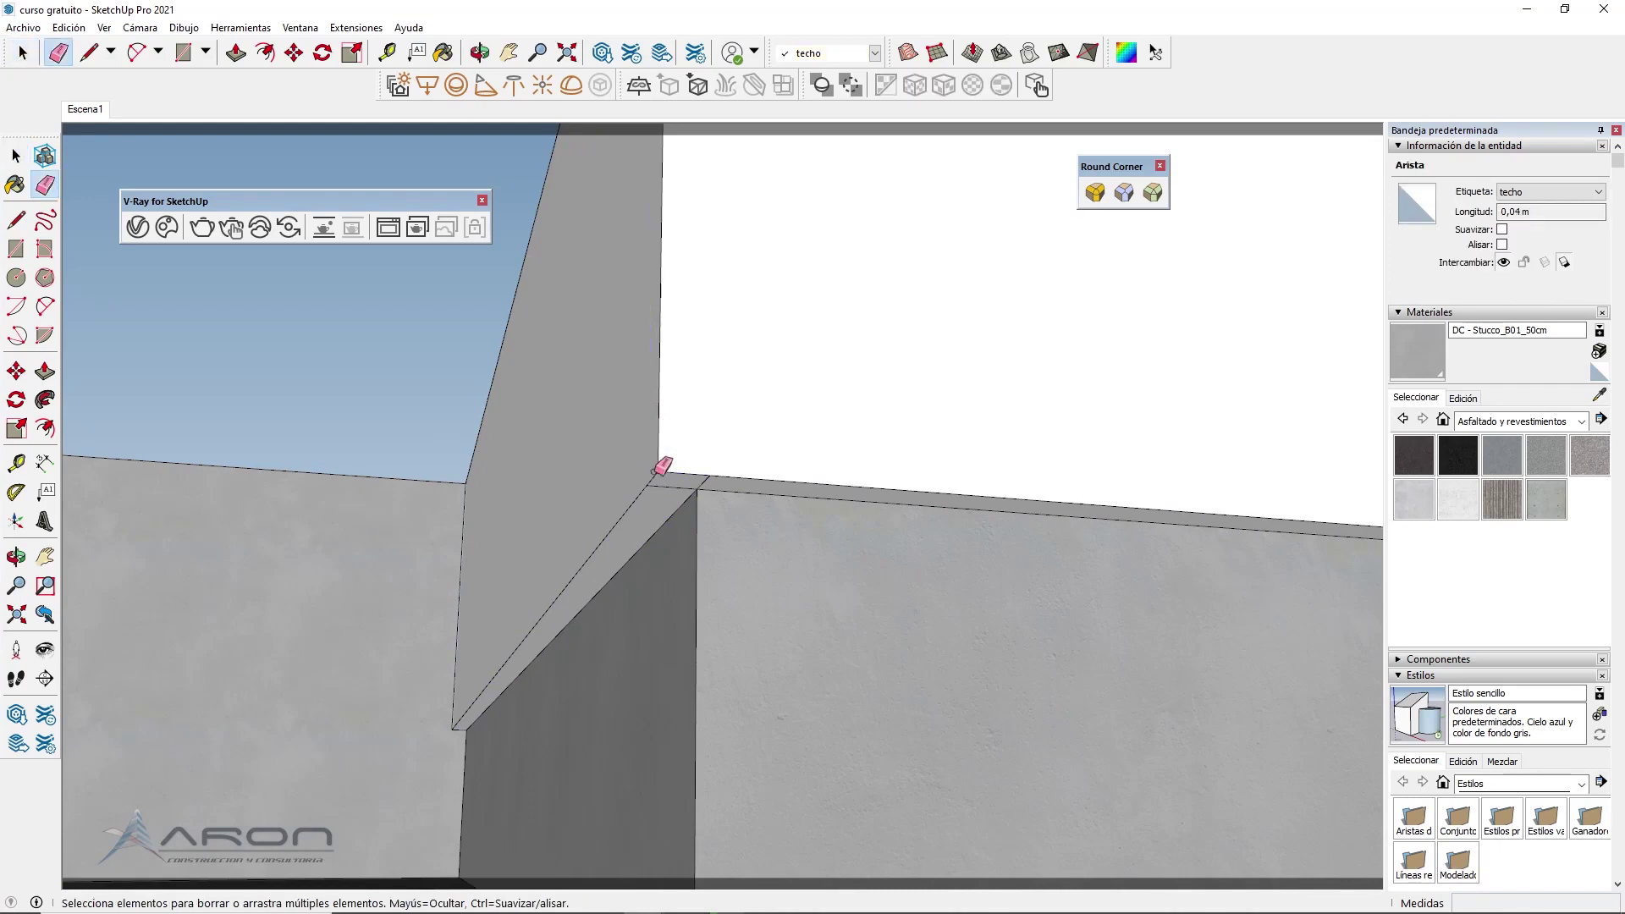
Copy the sloped strip up 0.04 m along the parapet's upper edge
key(space)
click(682, 485)
key(m)
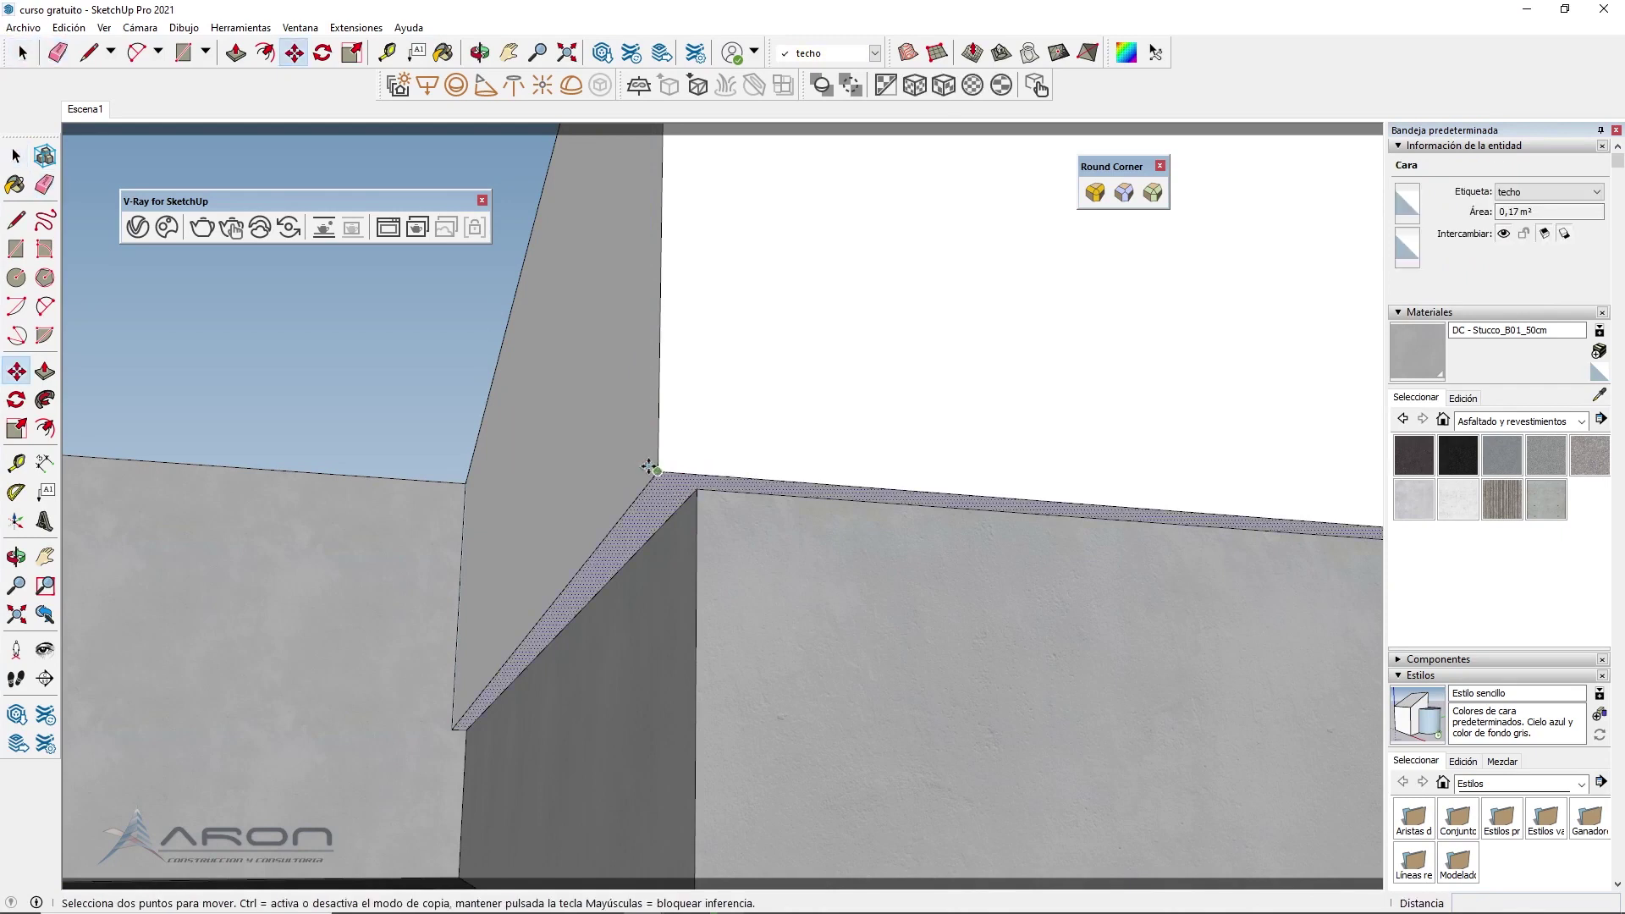
click(655, 471)
key(ctrl)
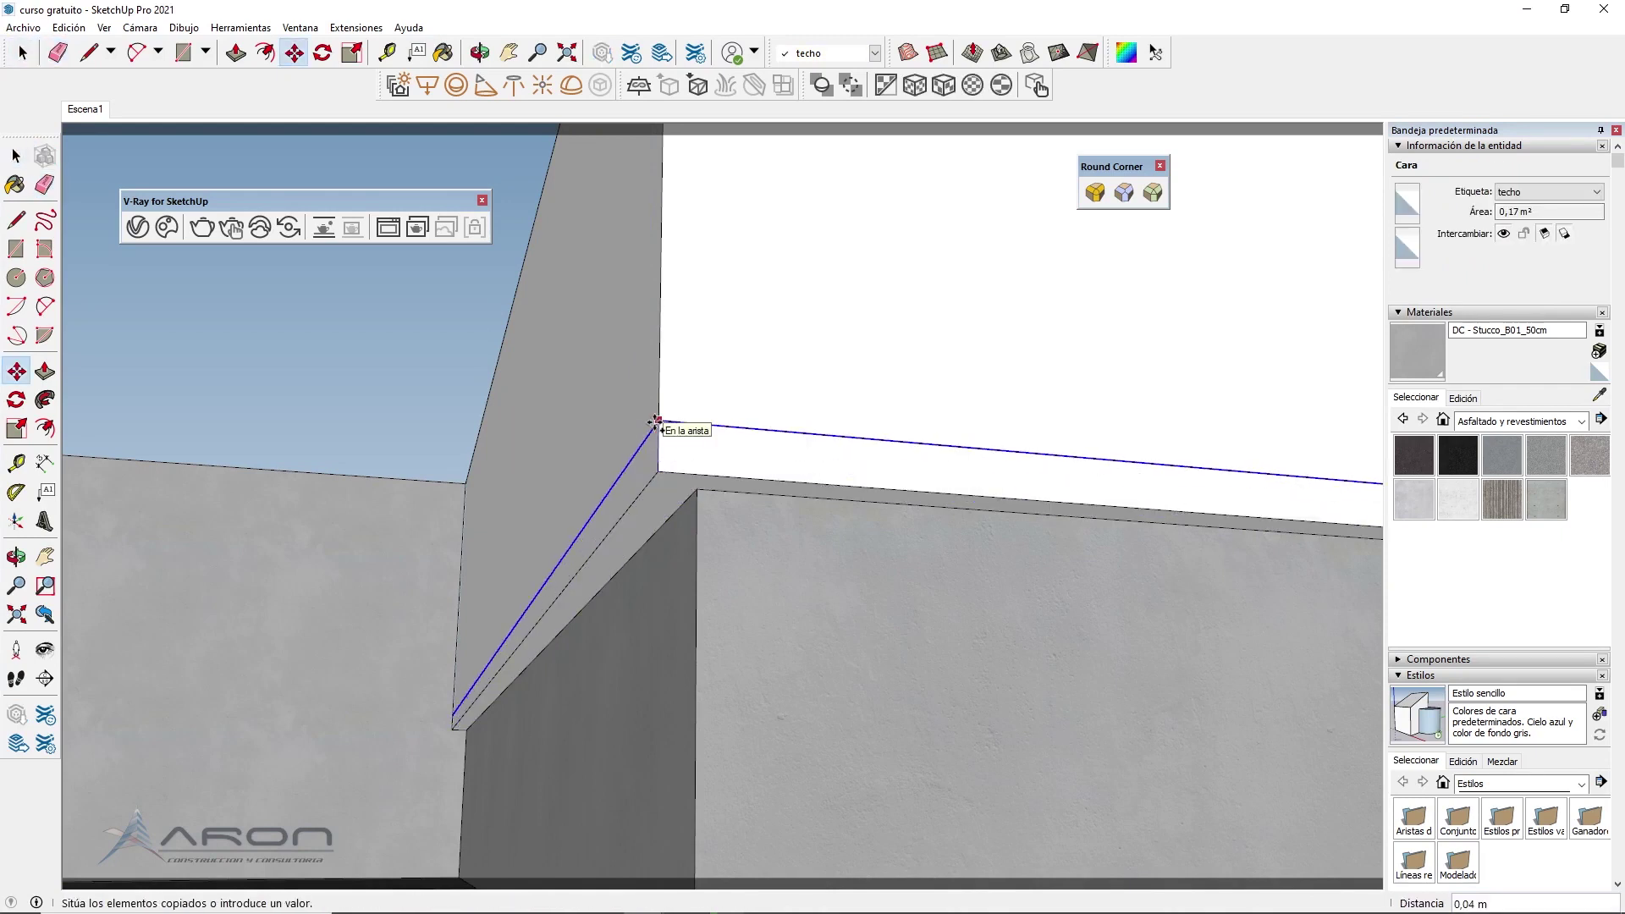
click(655, 421)
mouse_move(769, 431)
middle_down()
mouse_move(799, 544)
mouse_move(617, 471)
middle_up()
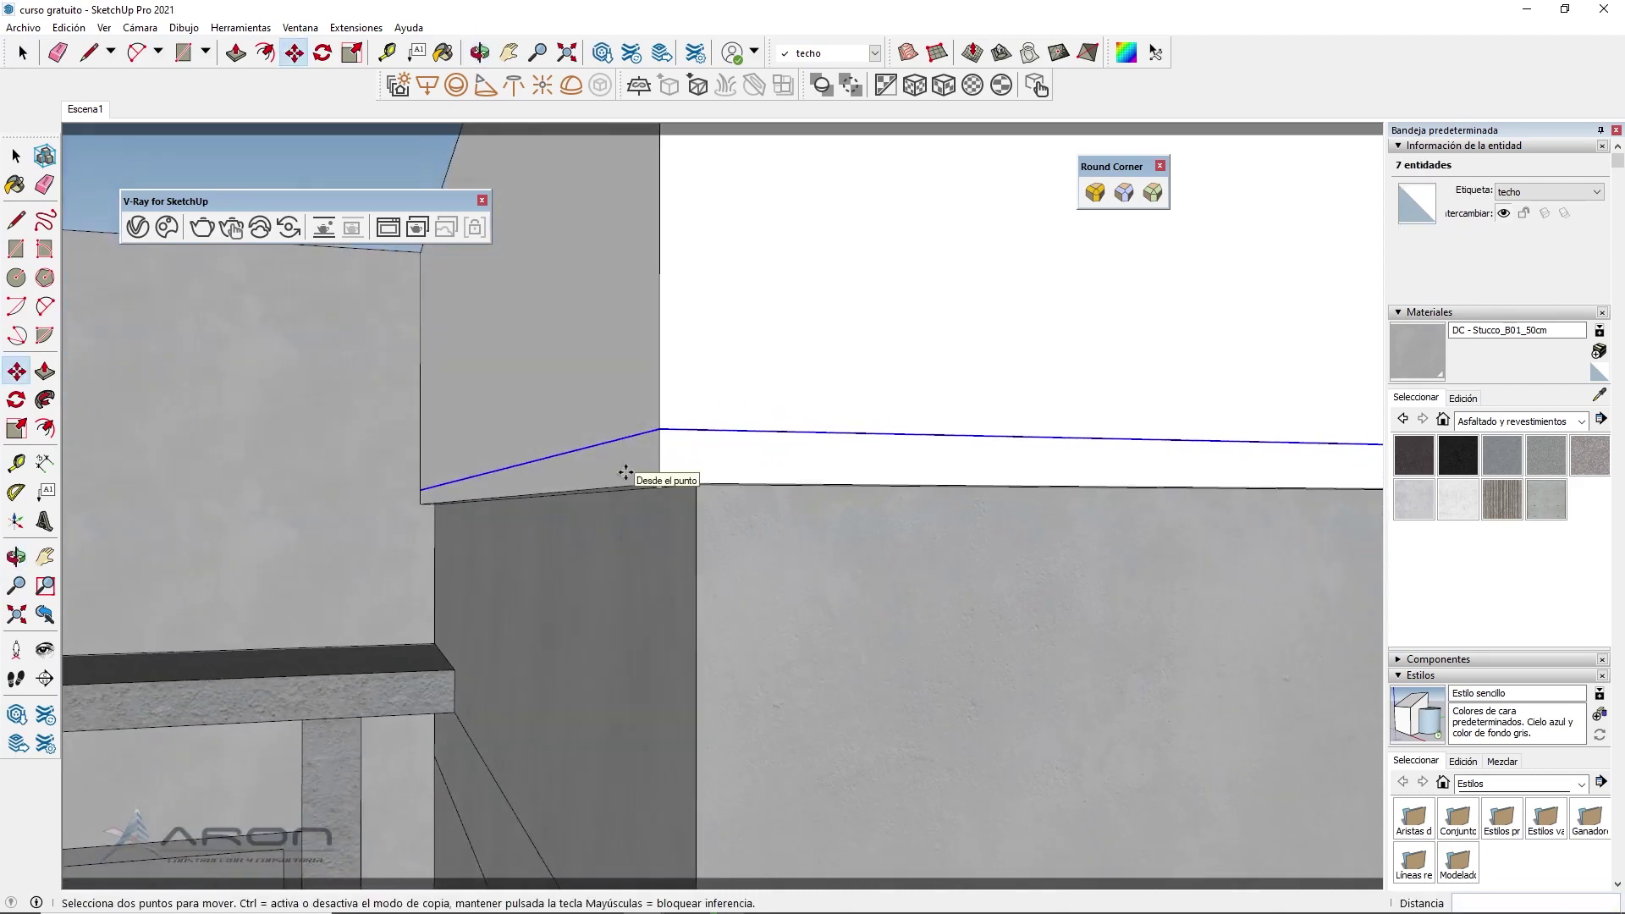
key(p)
key(space)
click(629, 478)
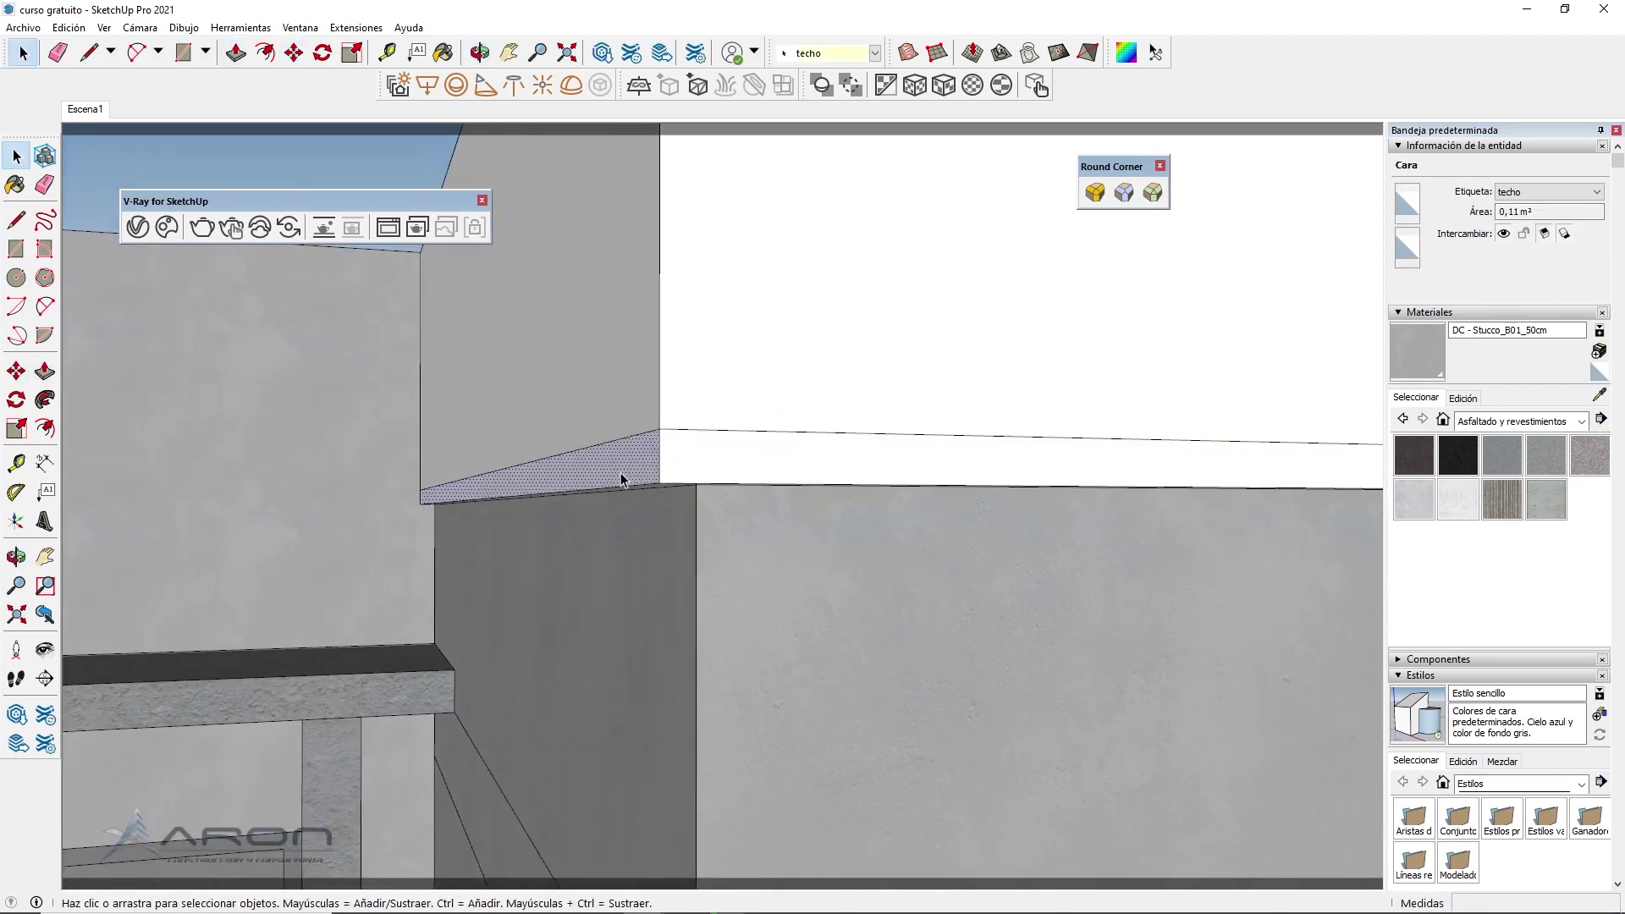
Make the projecting parapet box a group and open it for editing
scroll(637, 480, down, 2)
scroll(636, 480, down, 3)
triple_click(762, 364)
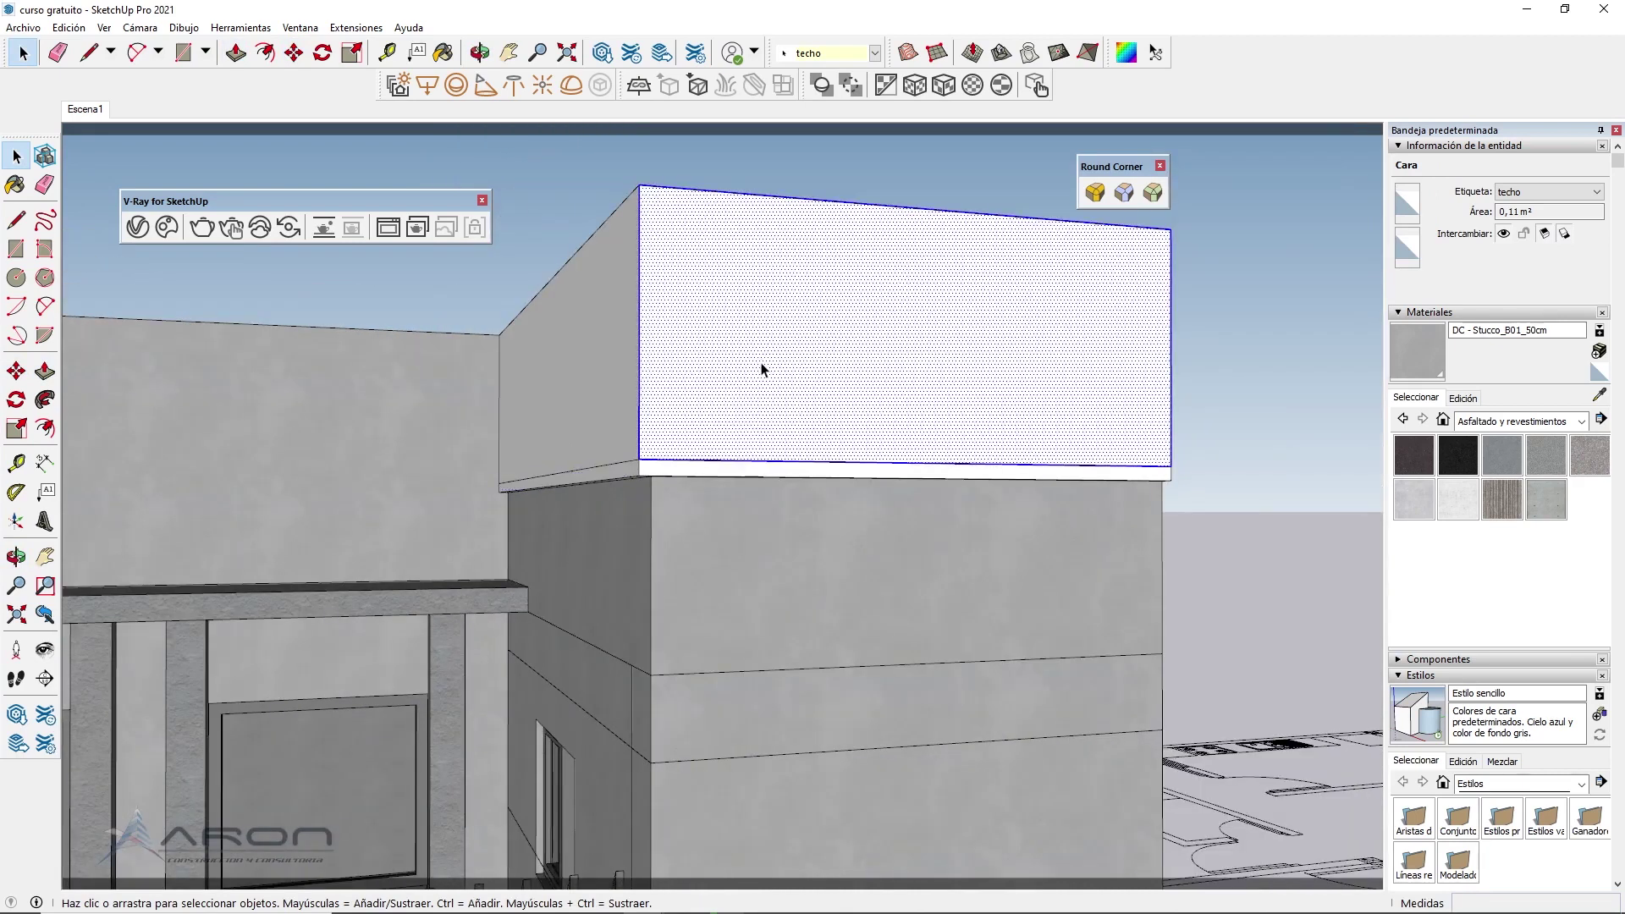
right_click(762, 364)
click(782, 504)
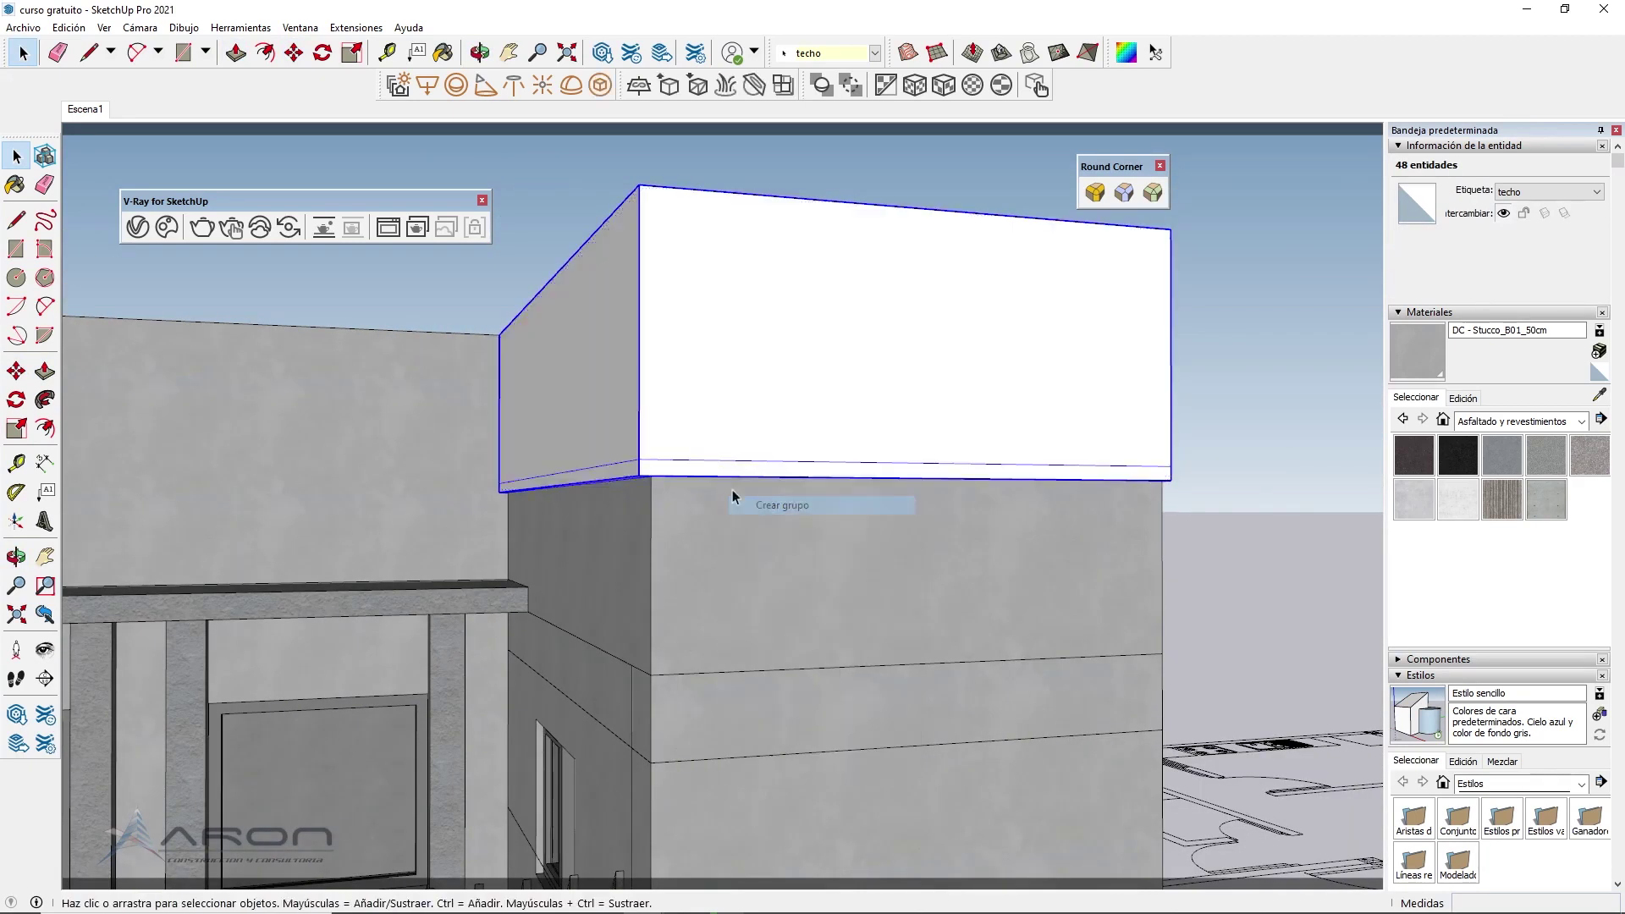
scroll(615, 470, up, 3)
scroll(614, 471, up, 2)
double_click(615, 467)
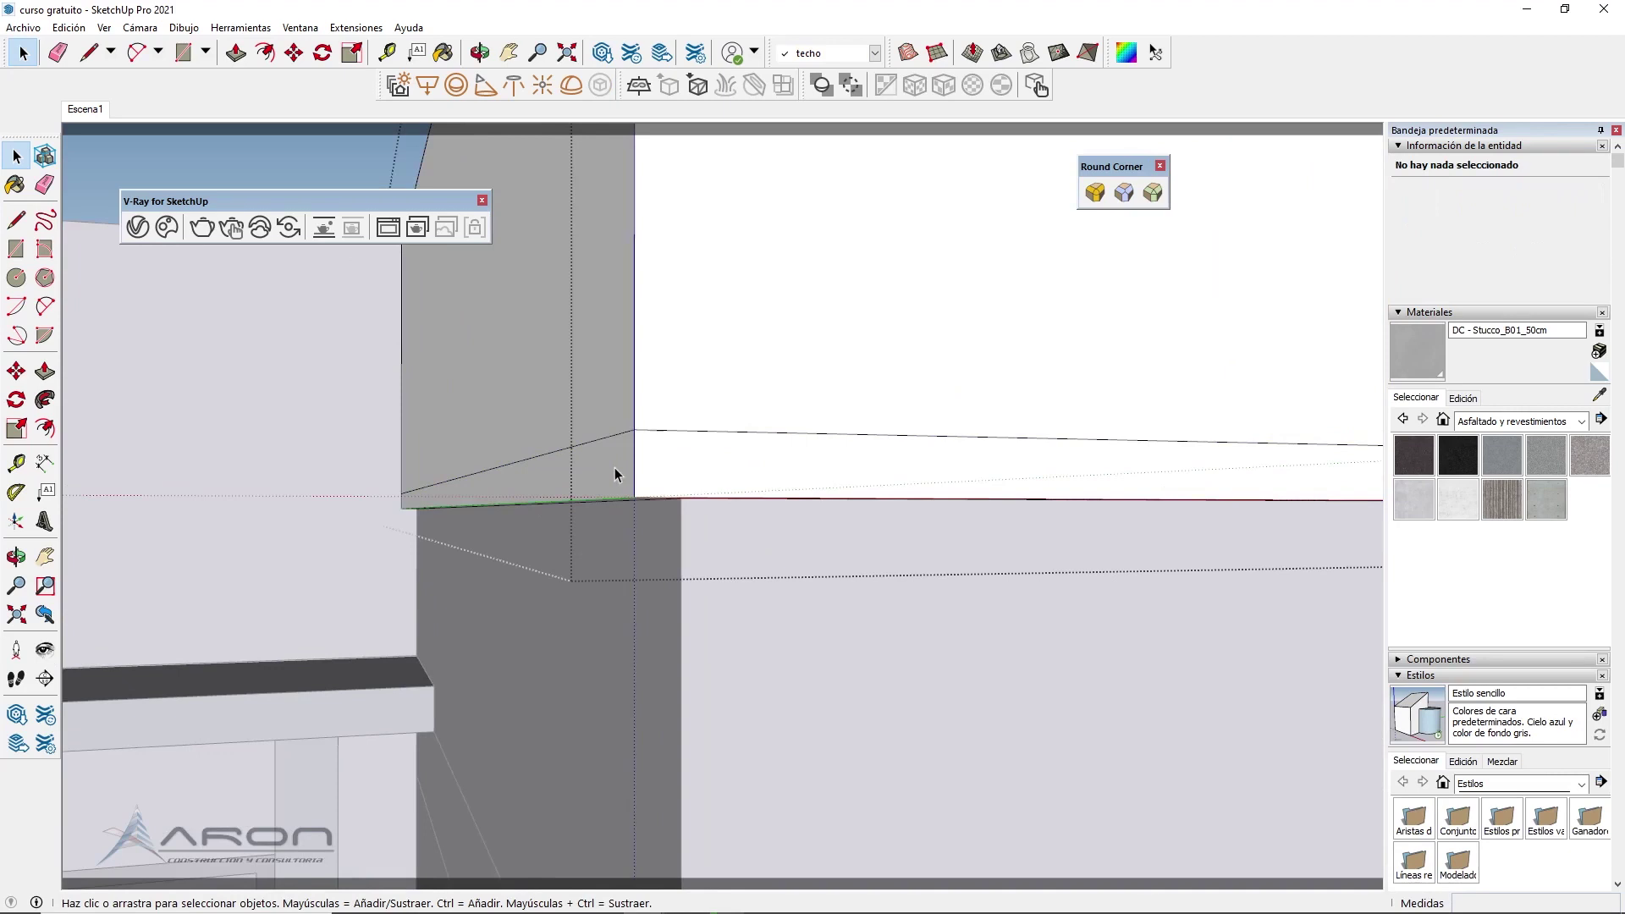
Push the bottom strip's faces in 0,02 m on both ends to form a ledge
key(p)
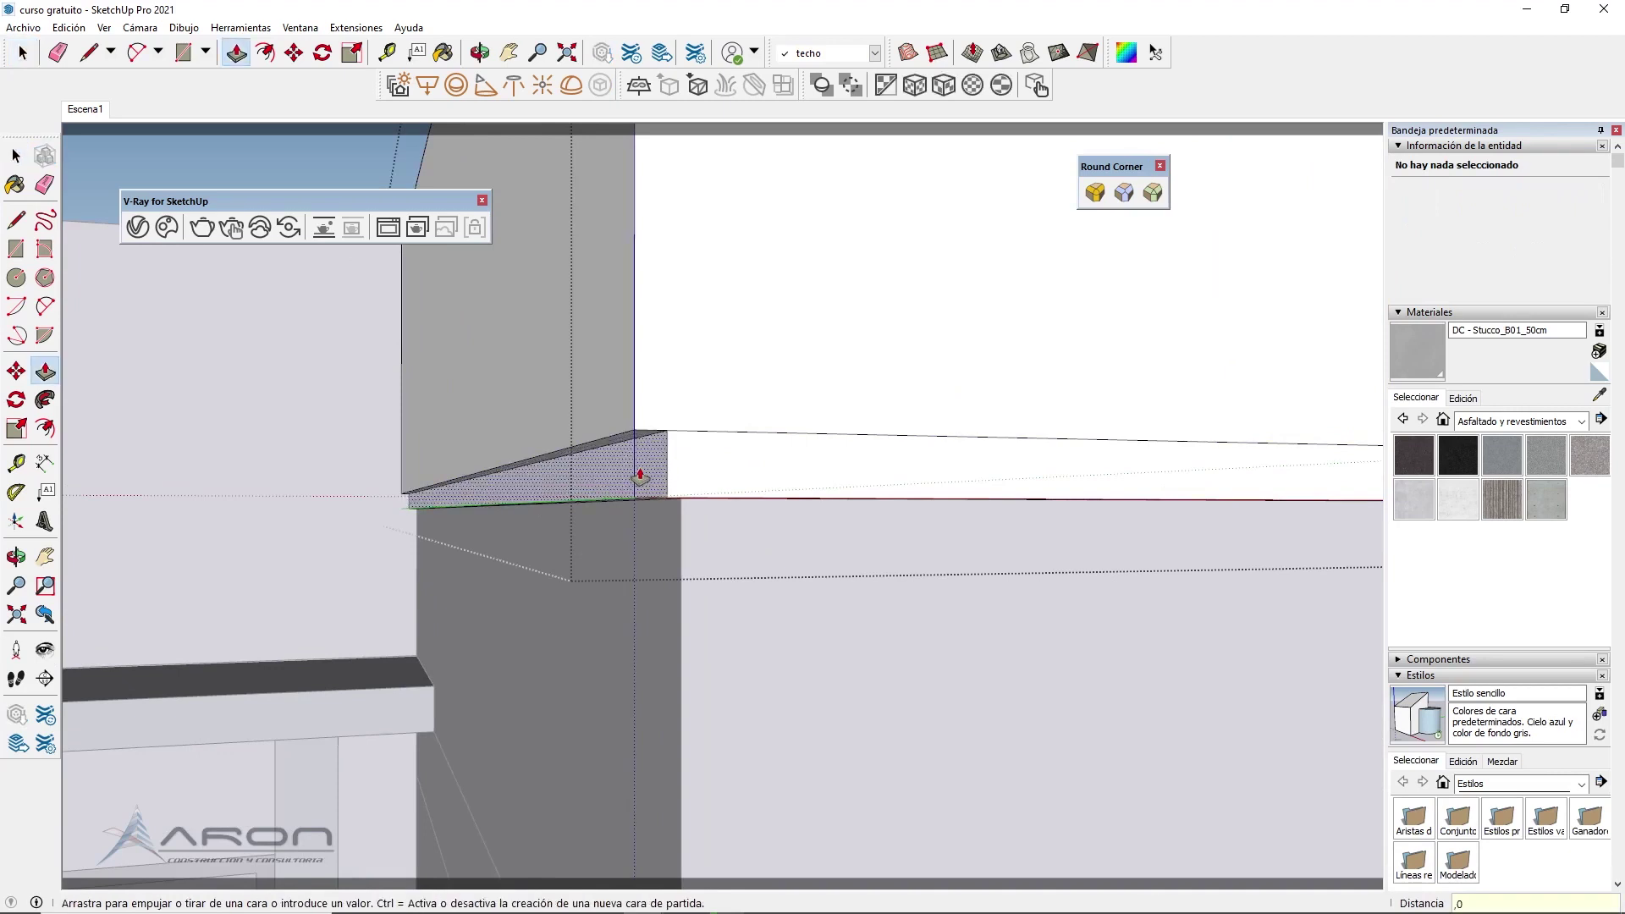
text(.02)
key(Return)
middle_drag(640, 477, 1245, 461)
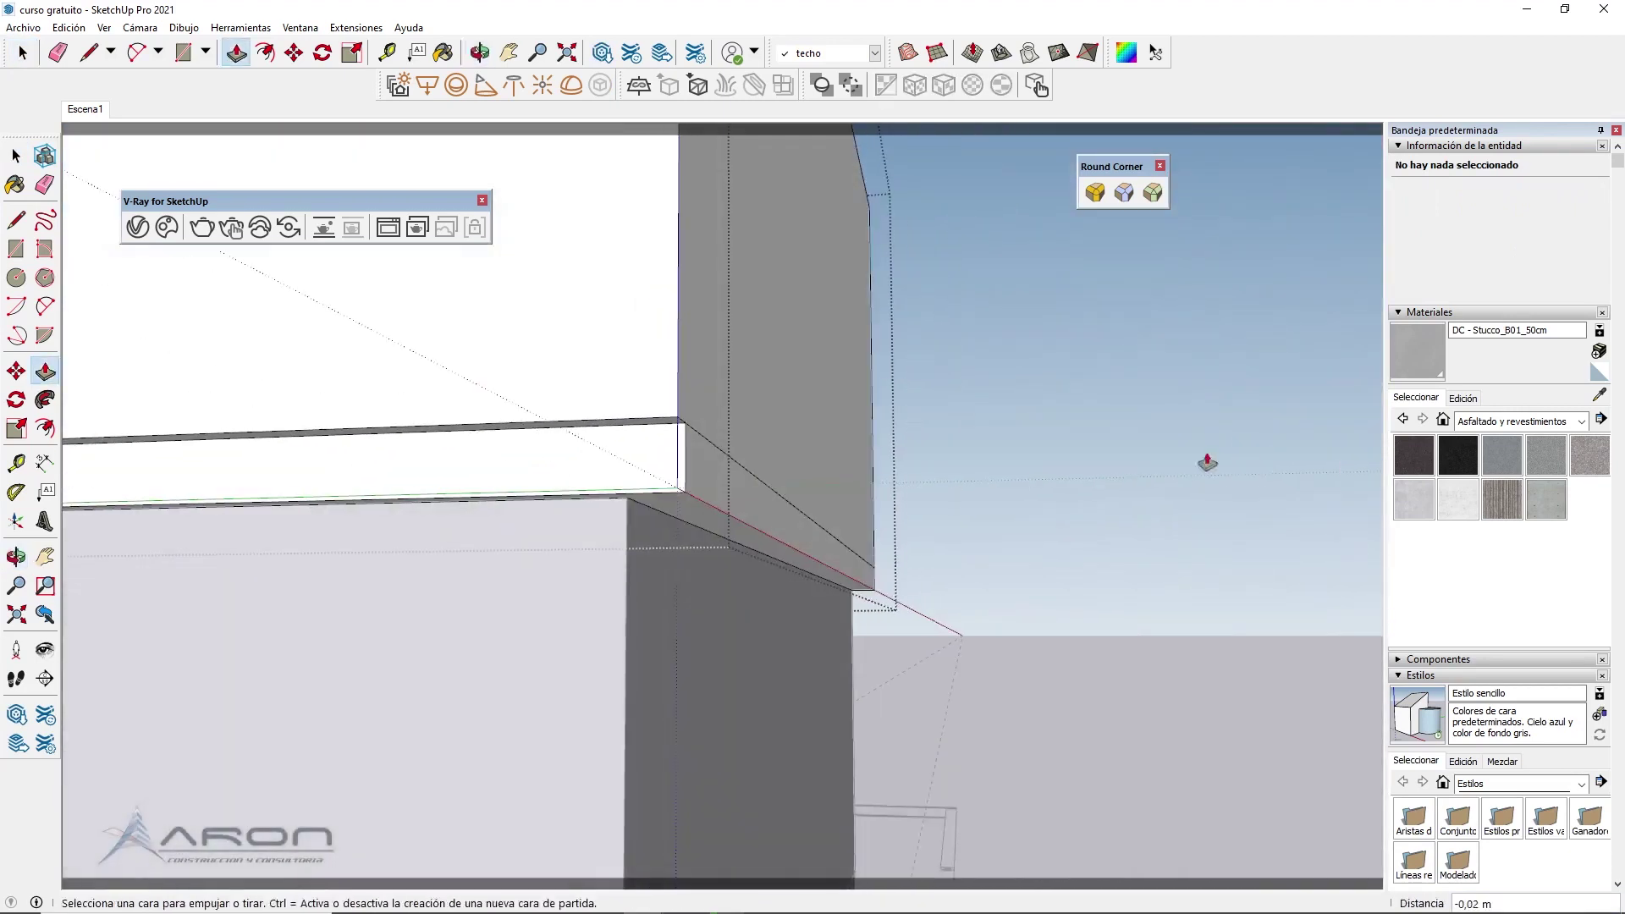
click(717, 495)
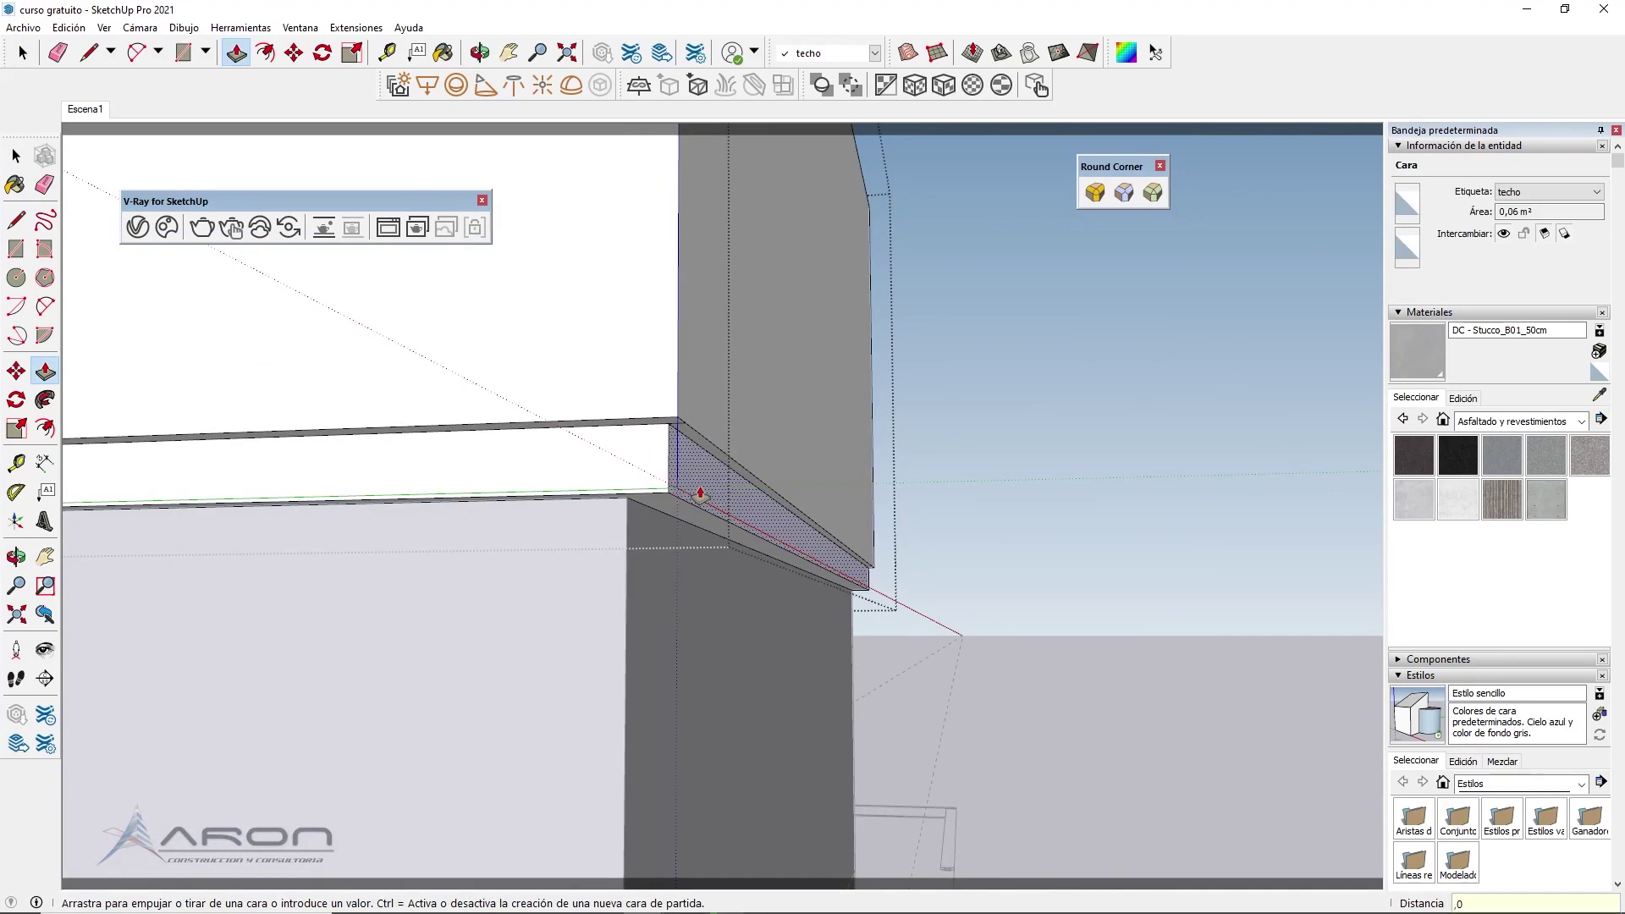
click(700, 494)
mouse_move(700, 494)
middle_down()
mouse_move(805, 489)
mouse_move(388, 523)
mouse_move(733, 511)
mouse_move(504, 566)
mouse_move(749, 527)
mouse_move(835, 443)
mouse_move(789, 510)
middle_up()
key(space)
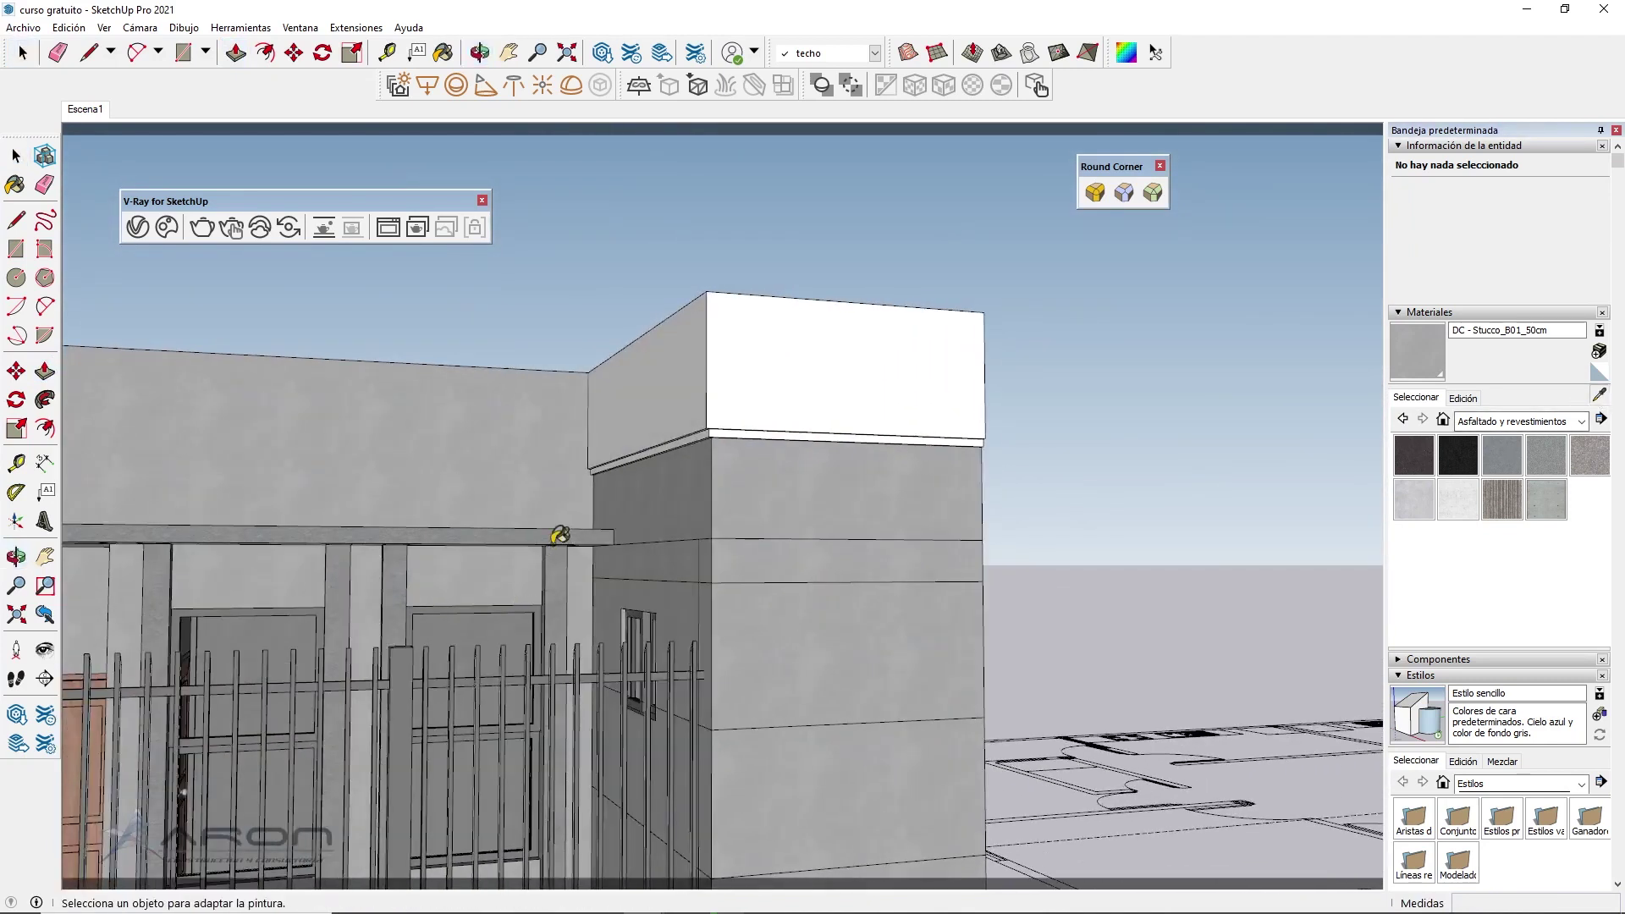
Sample Stucco_H01 to paint the white box grey, then sample Stucco_B01
alt+click(558, 535)
click(746, 377)
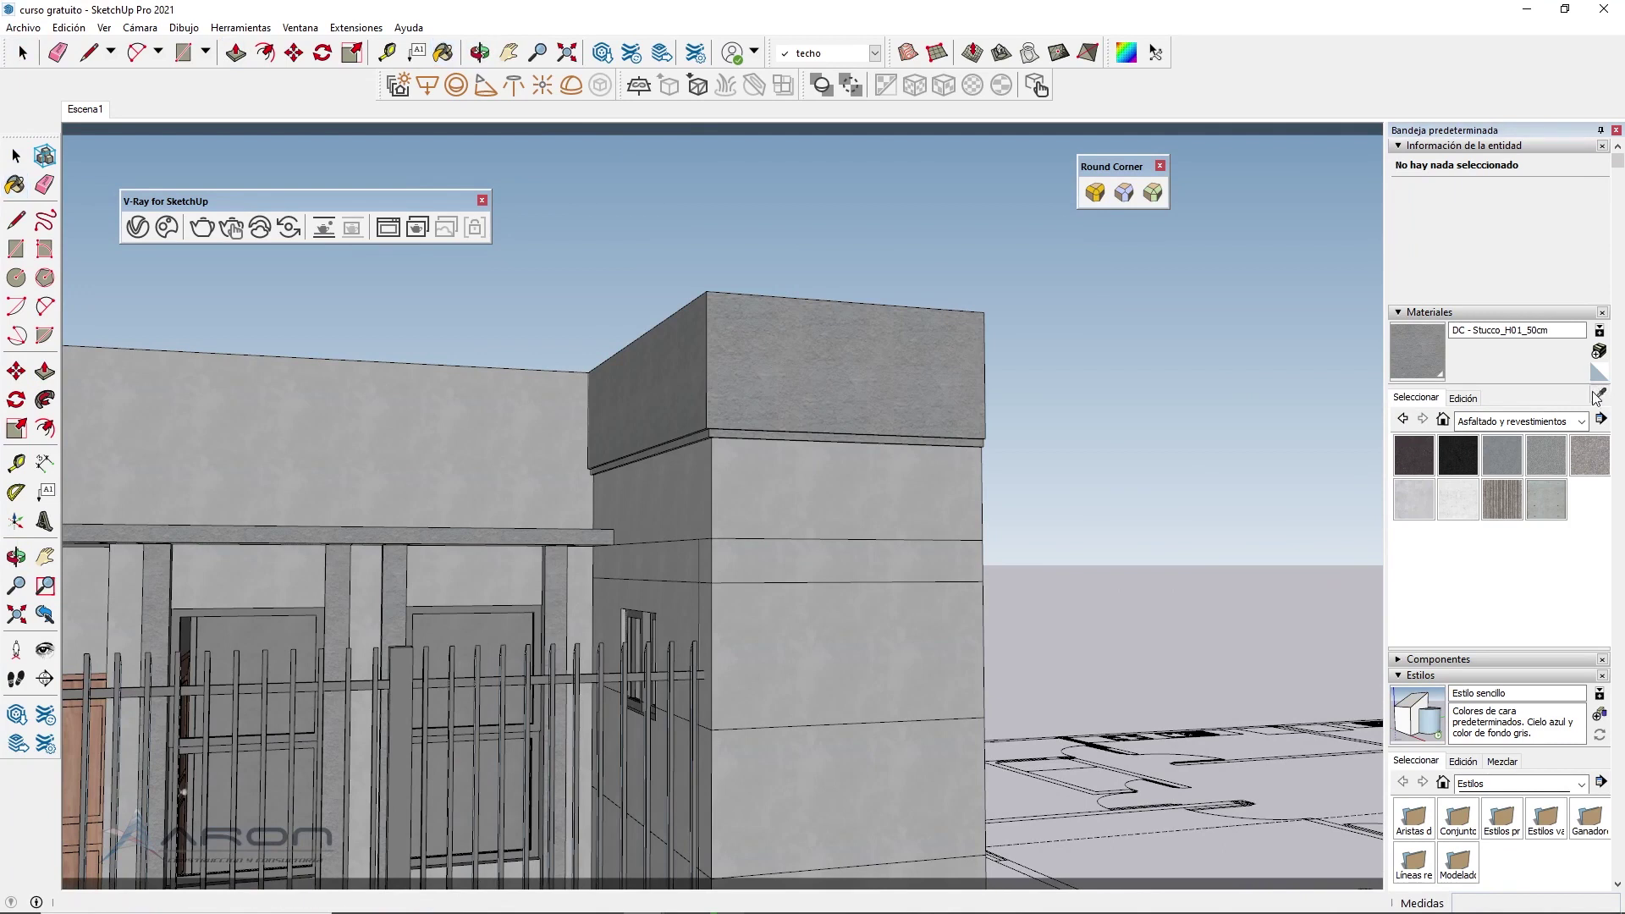
scroll(736, 478, up, 3)
scroll(736, 483, up, 2)
alt+click(726, 443)
scroll(544, 291, up, 2)
scroll(544, 291, up, 1)
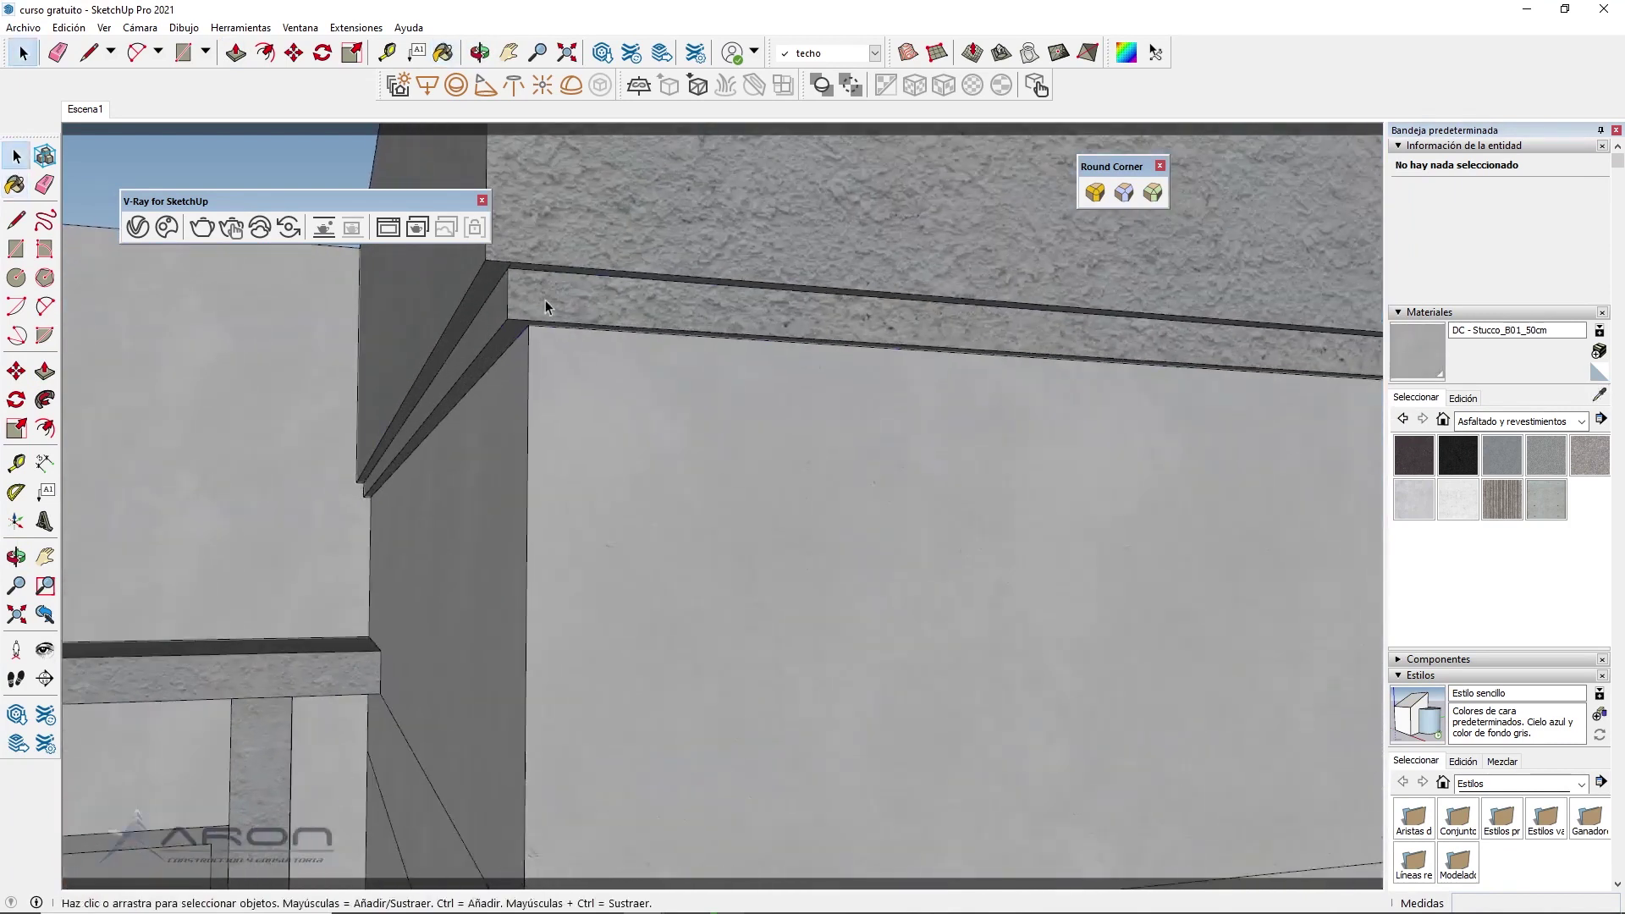
key(space)
Paint the fascia strip, angled face and large front face with Stucco_B01_50cm
key(b)
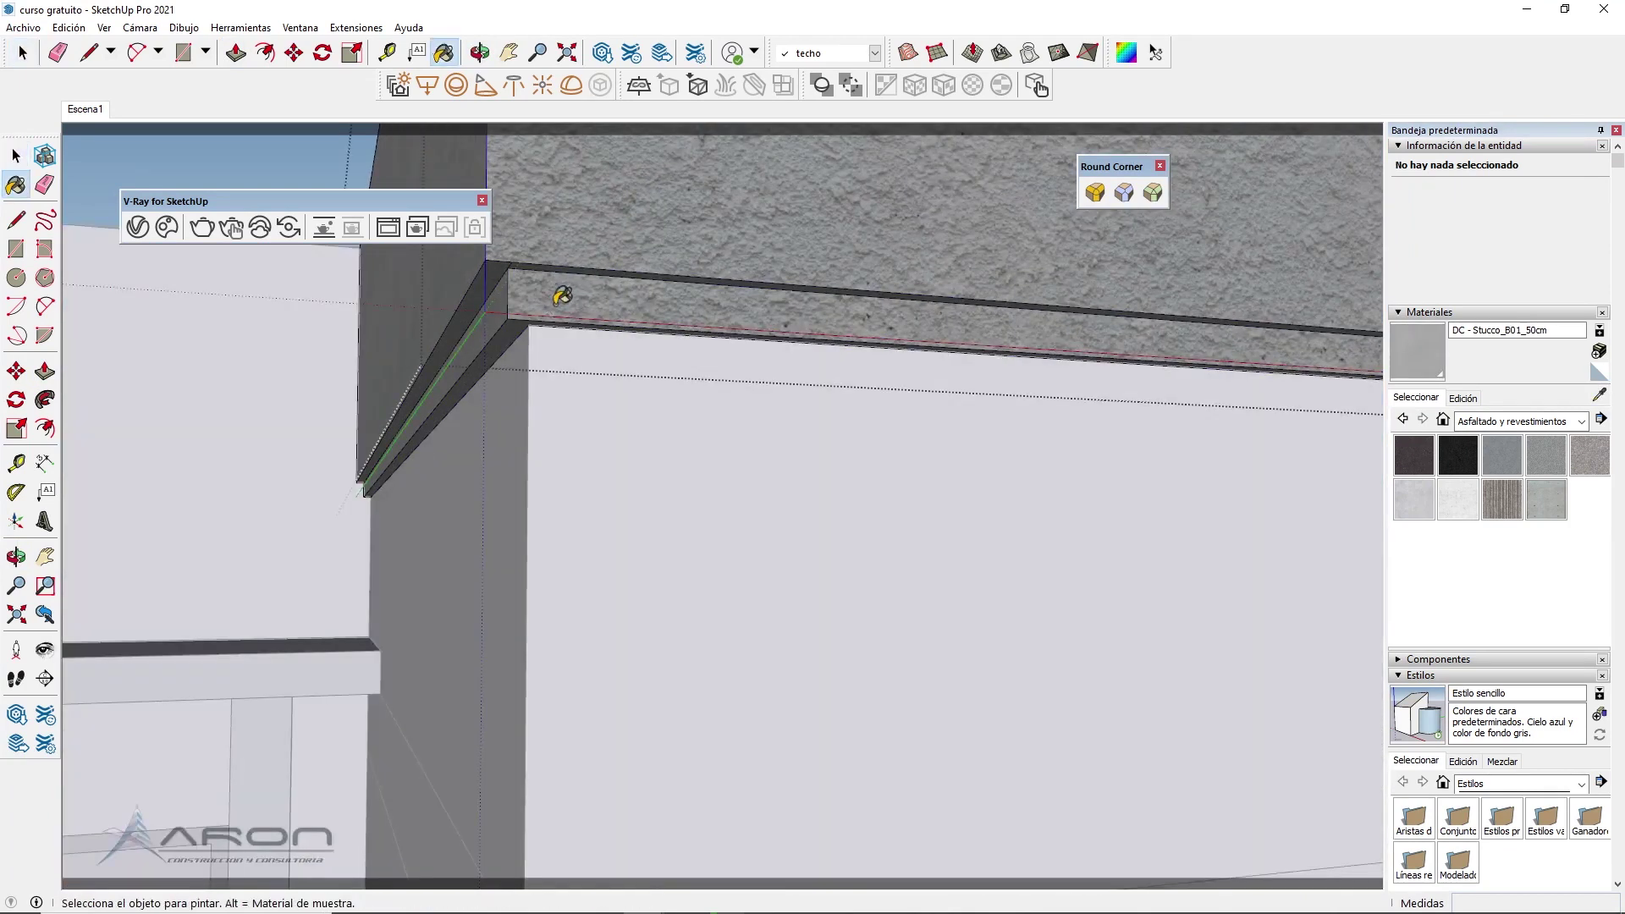
click(562, 298)
click(508, 309)
click(698, 378)
key(space)
scroll(698, 373, down, 5)
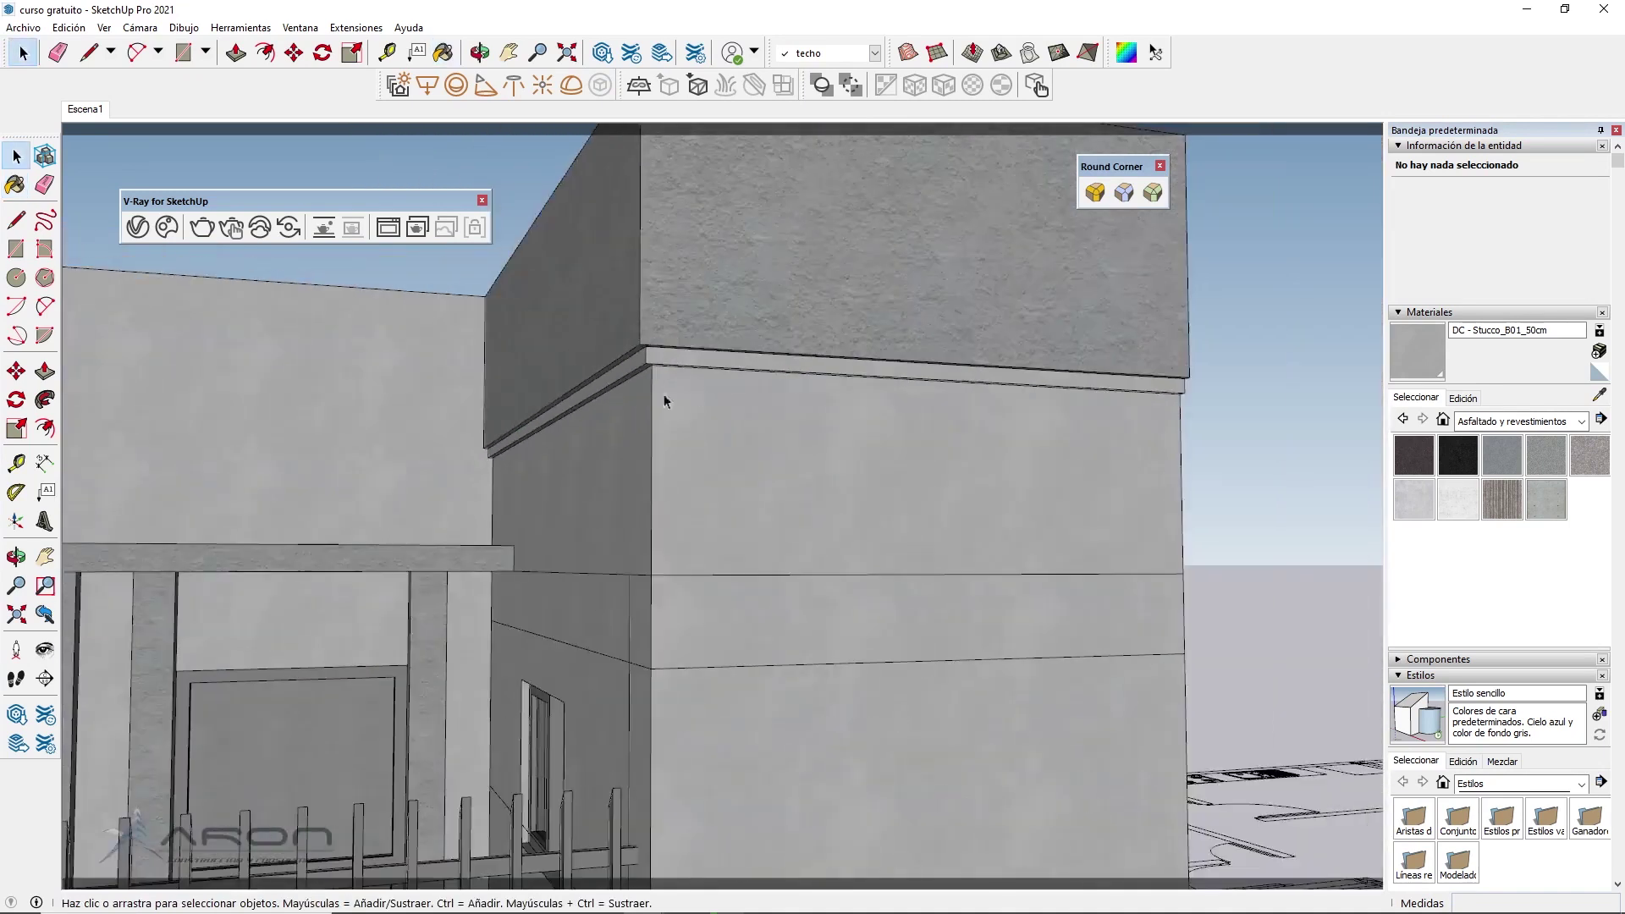
middle_drag(860, 367, 633, 362)
click(650, 369)
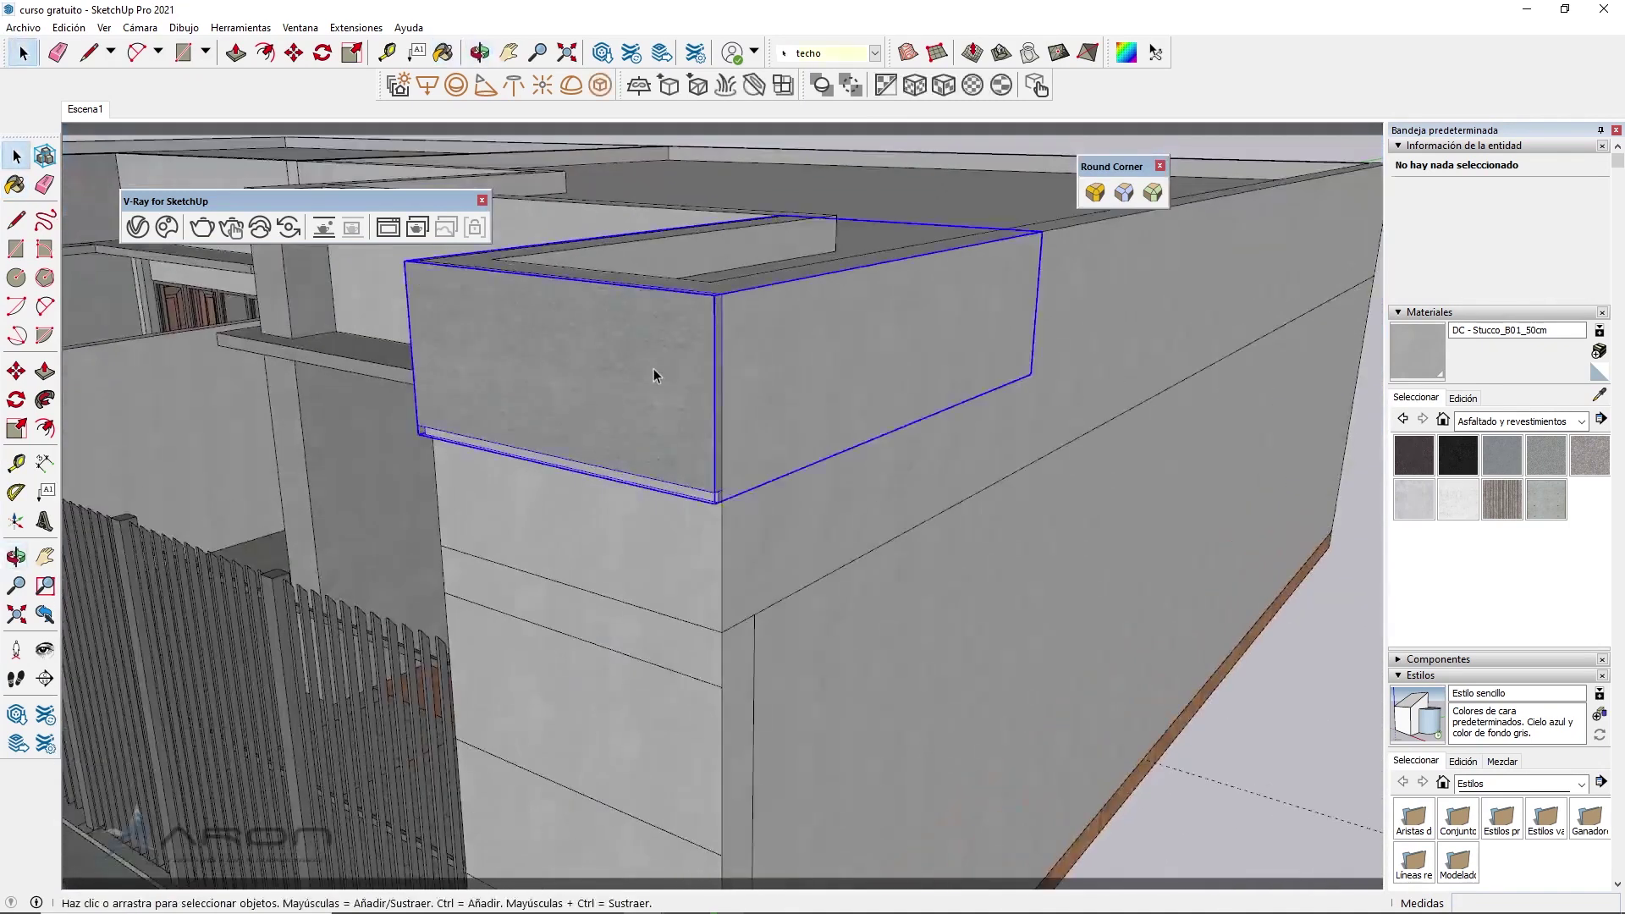
Copy the stucco block one band down the pillar
key(m)
scroll(730, 298, up, 1)
scroll(730, 298, up, 1)
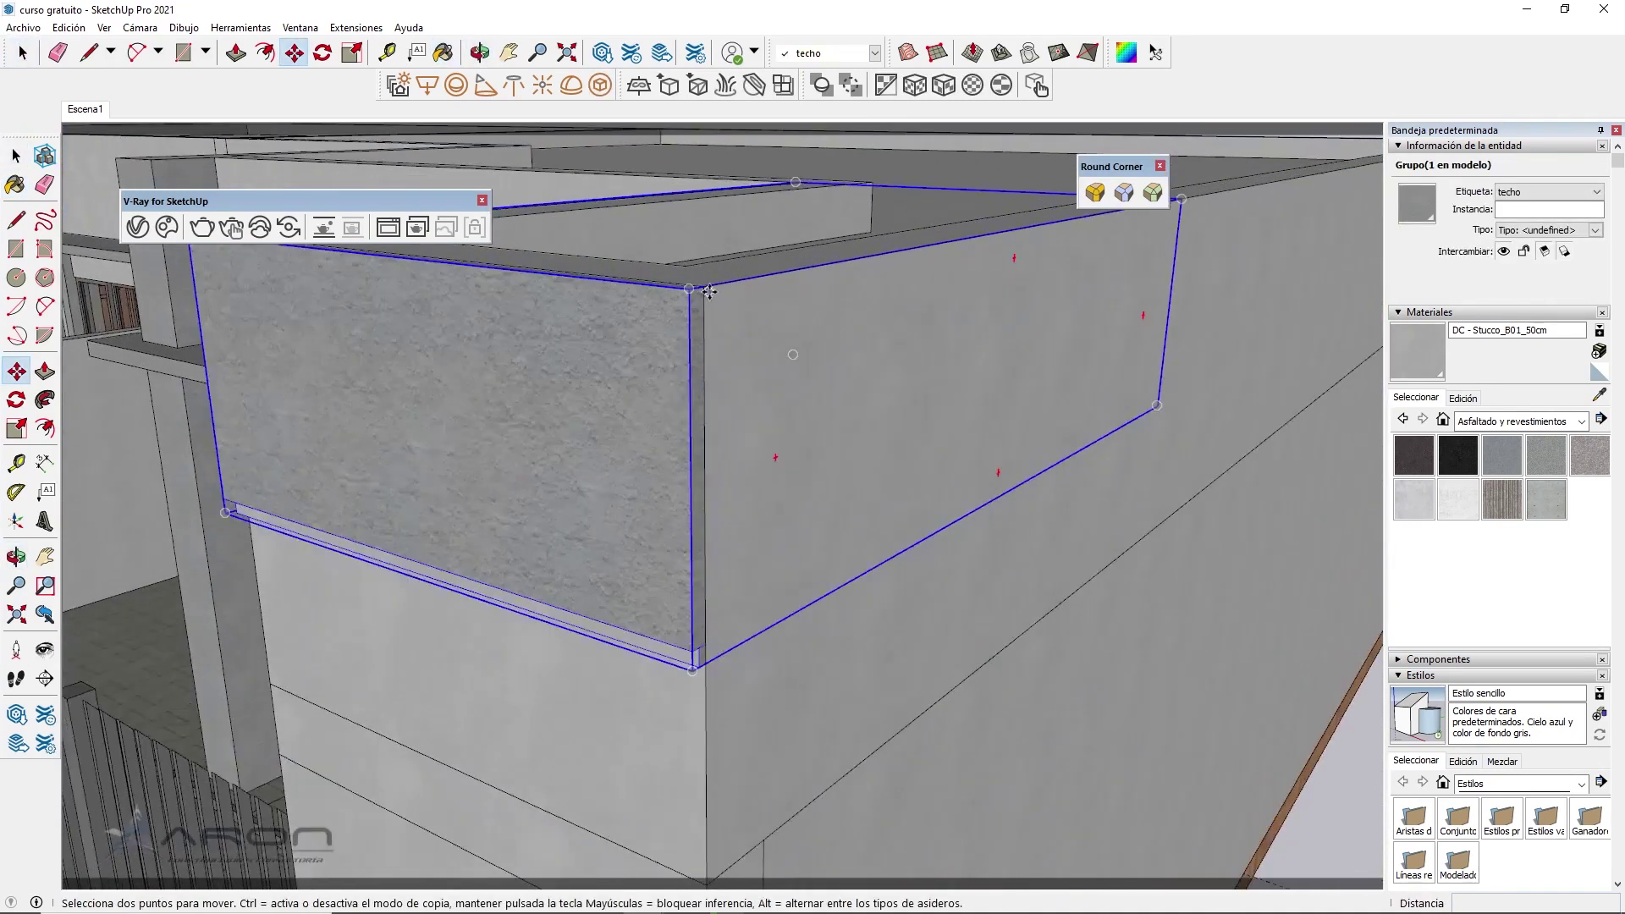
key(ctrl)
click(704, 288)
scroll(703, 664, up, 3)
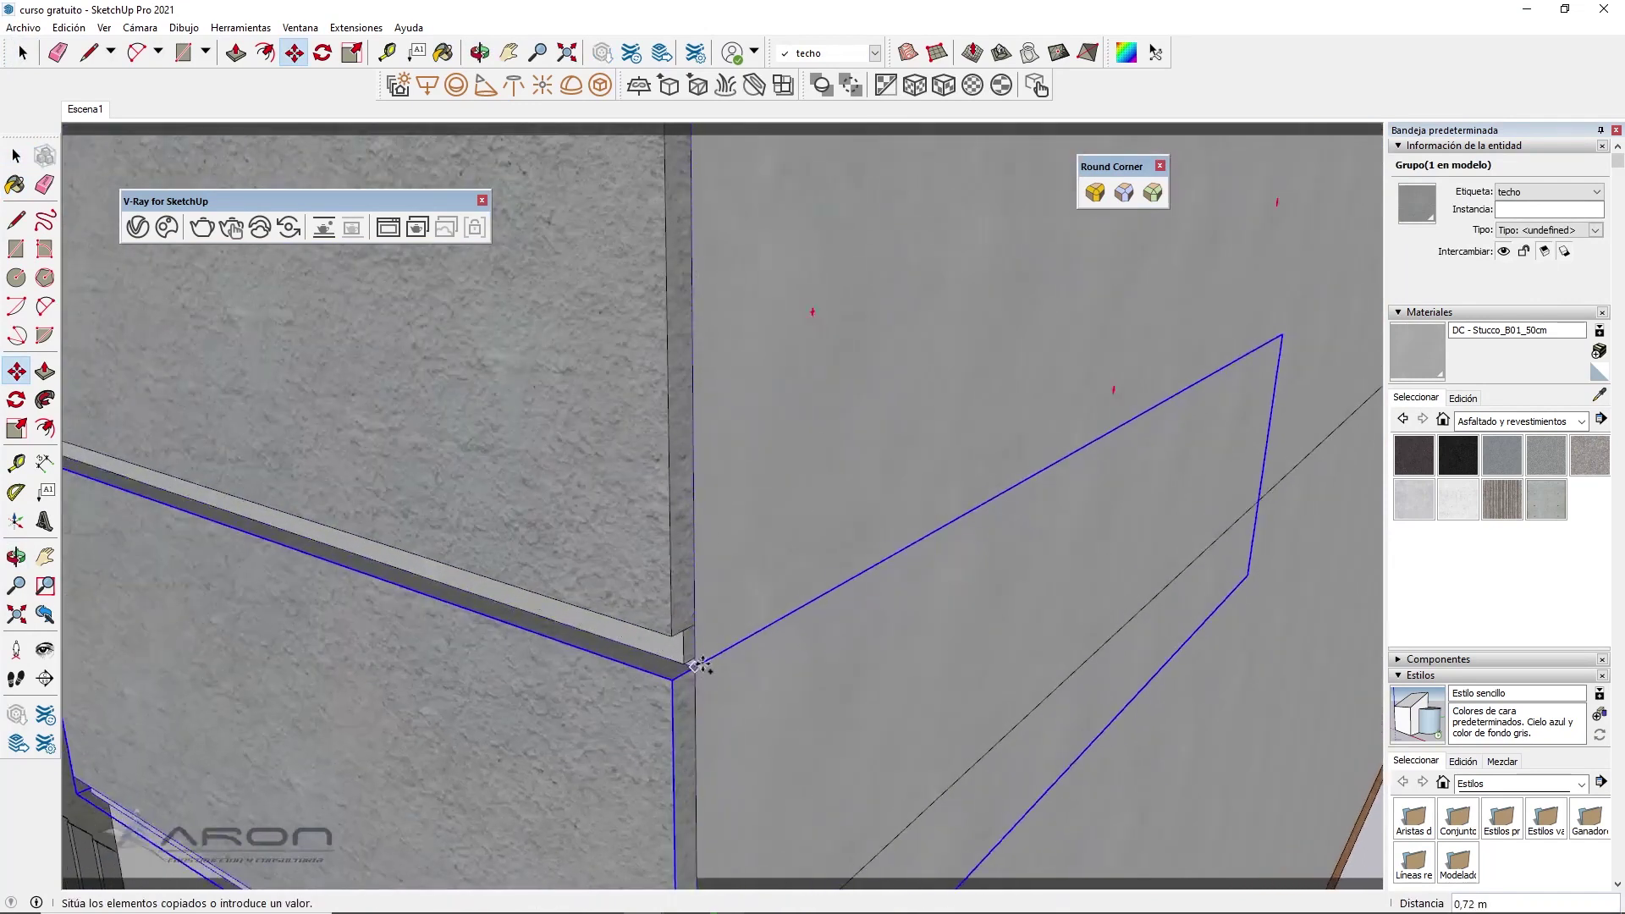
click(697, 660)
Array the copy 4x so six stucco bands stack down the pillar
scroll(639, 501, down, 3)
scroll(639, 501, down, 2)
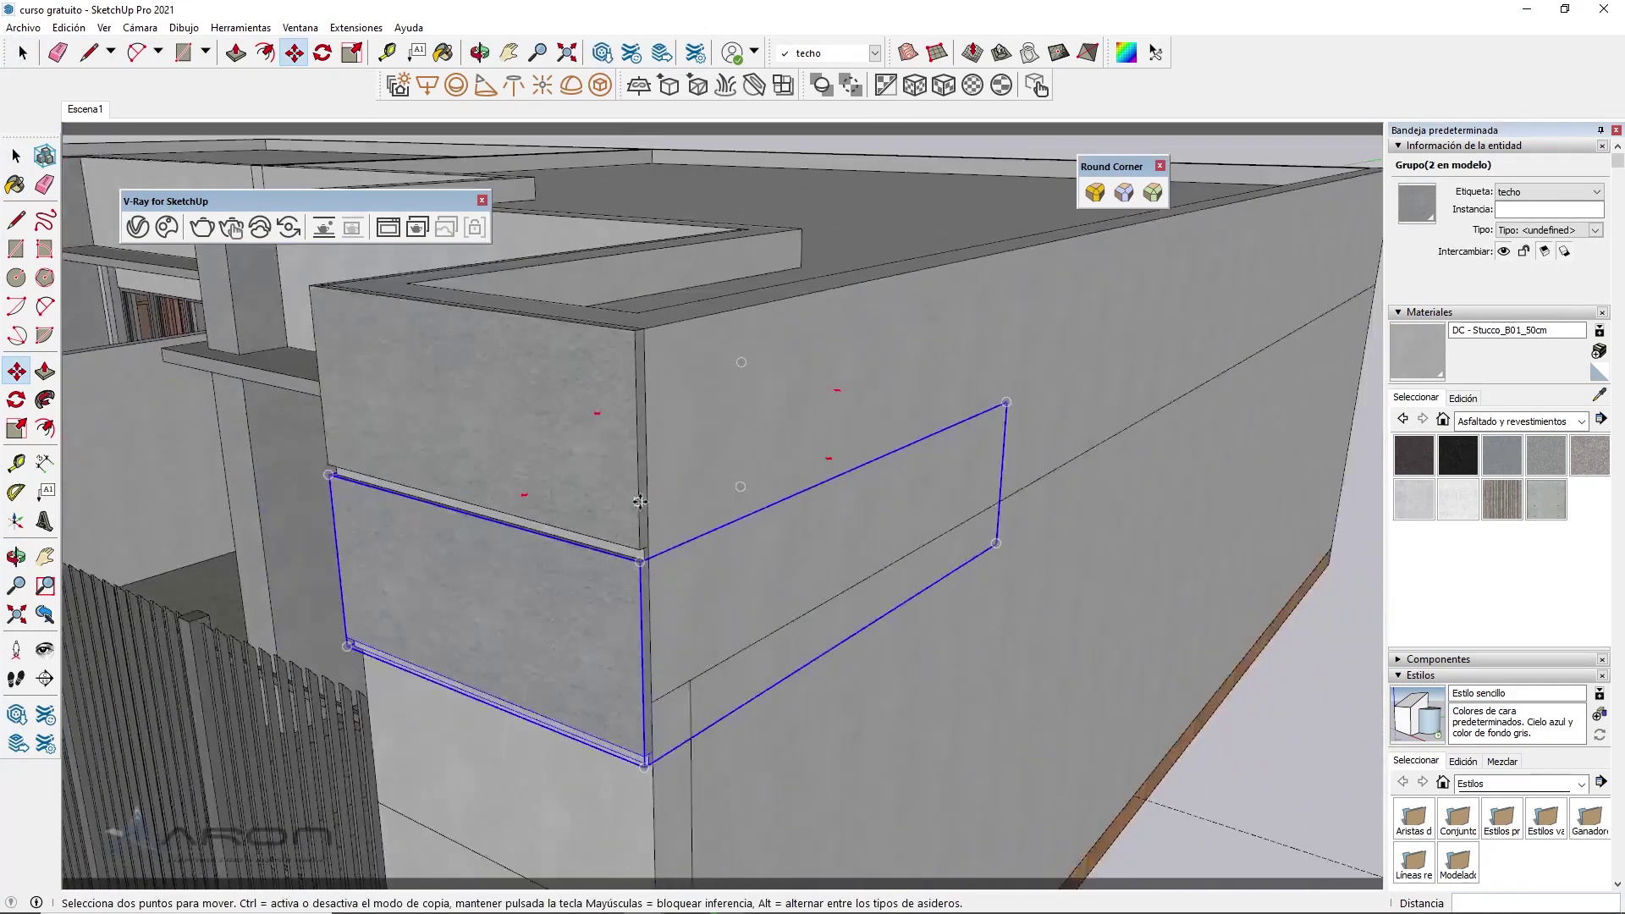
scroll(639, 501, down, 3)
middle_drag(639, 501, 921, 522)
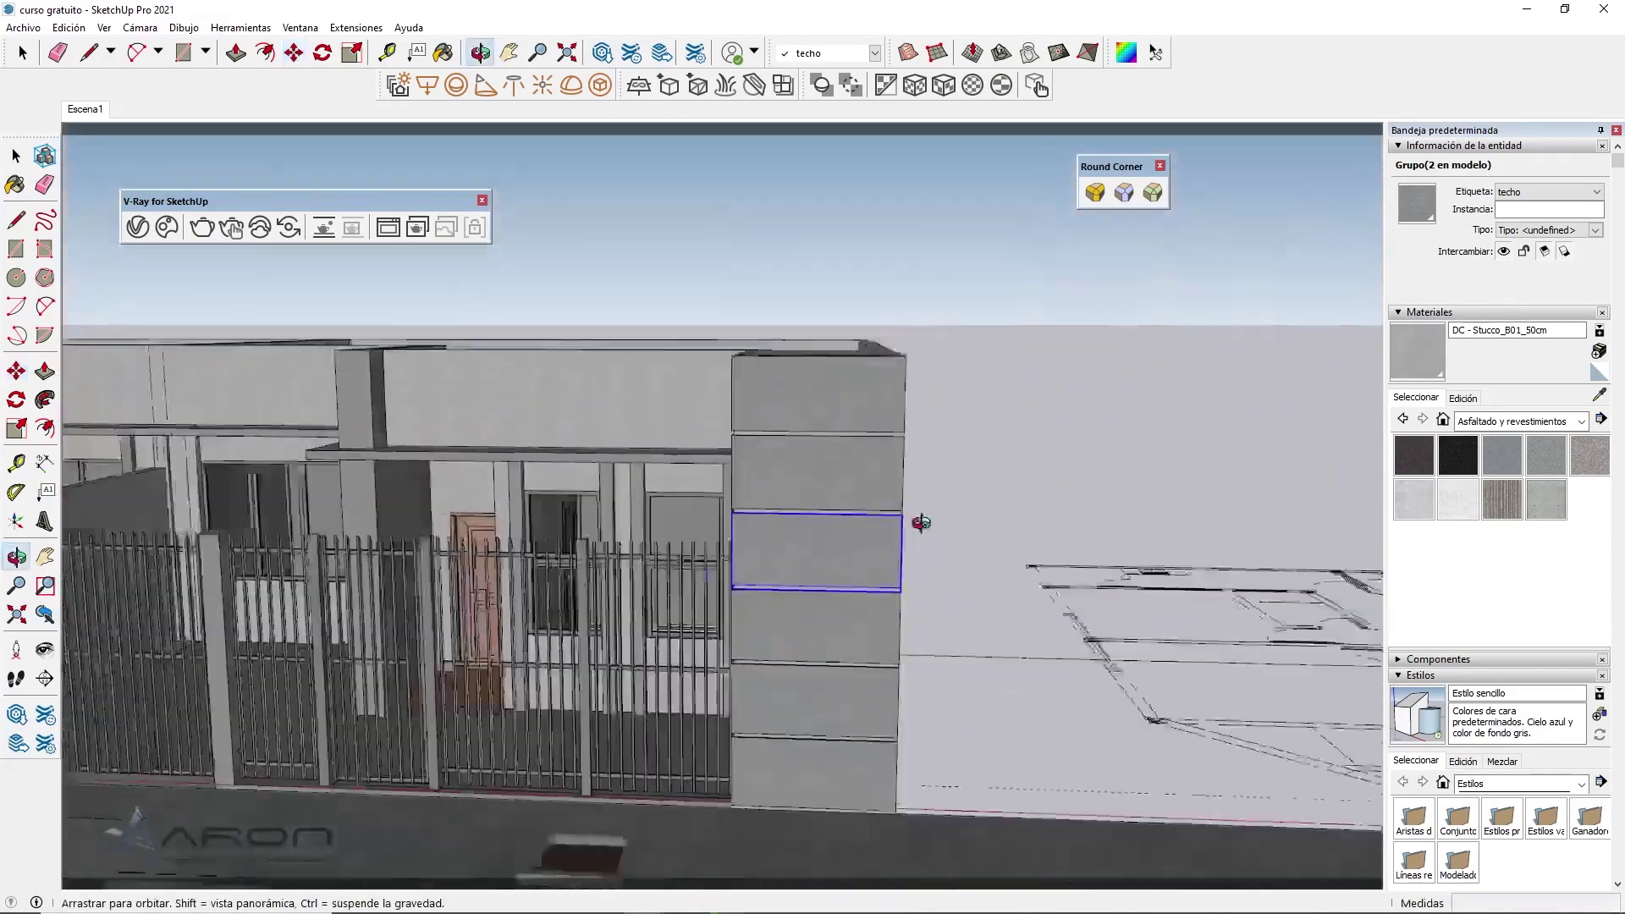
text(4x)
key(Return)
scroll(921, 522, up, 5)
mouse_move(921, 593)
middle_down()
mouse_move(984, 577)
mouse_move(635, 708)
mouse_move(569, 630)
mouse_move(843, 716)
mouse_move(849, 363)
middle_up()
scroll(773, 443, up, 3)
scroll(903, 500, up, 3)
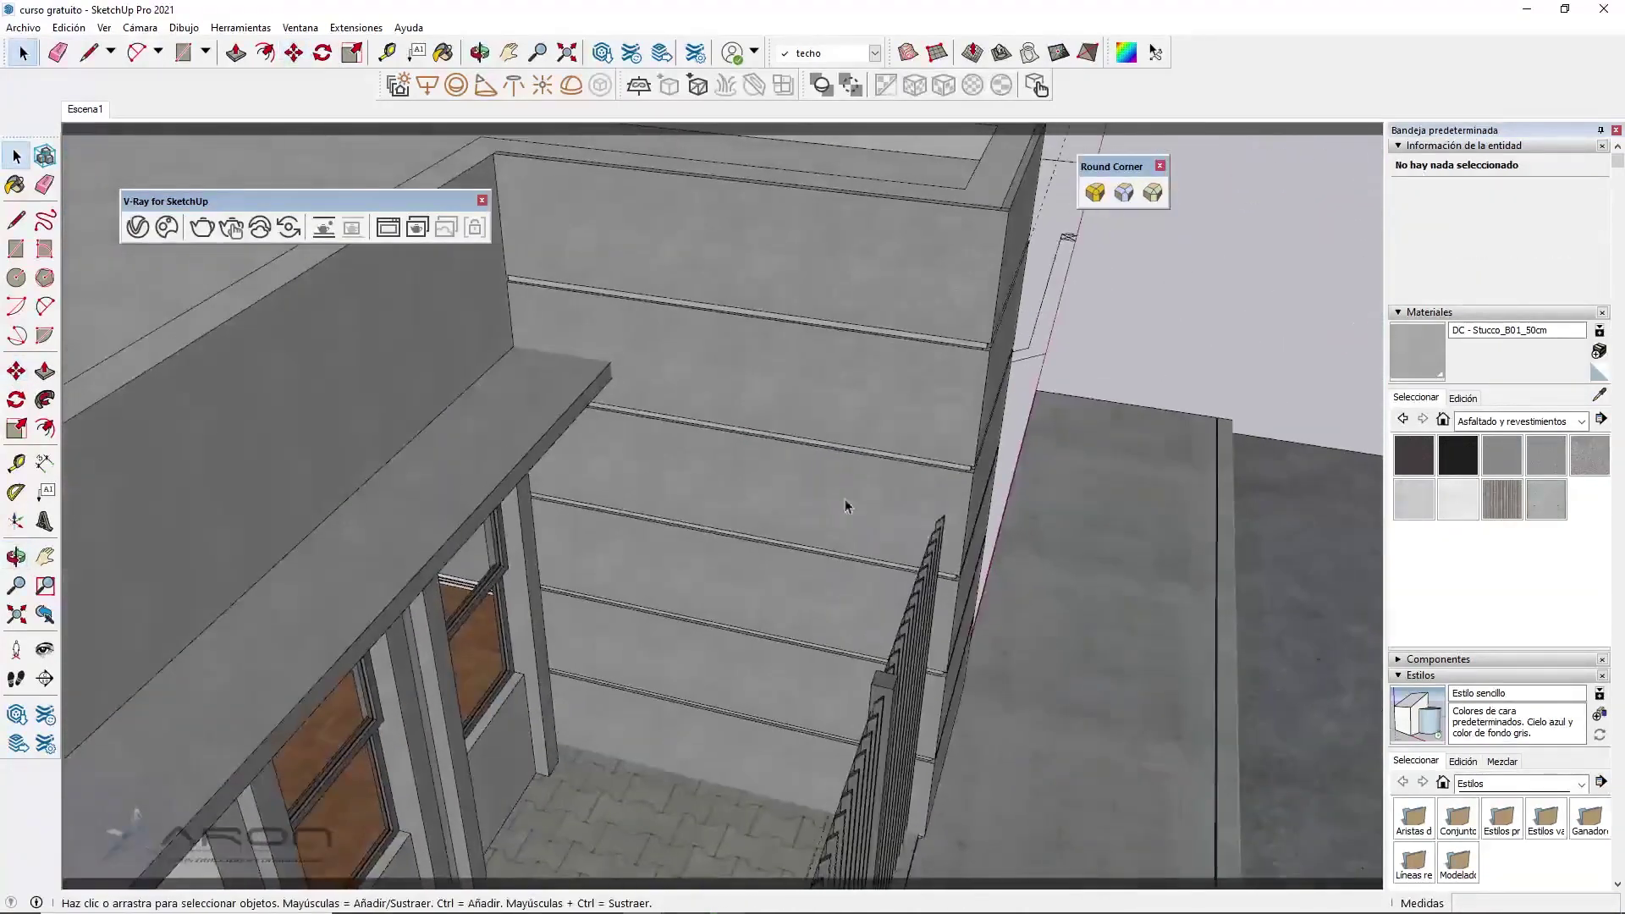
Hide the muros, muros modelo and techo 2 tags in the Etiquetas panel
scroll(743, 502, up, 3)
scroll(743, 502, up, 2)
scroll(644, 506, up, 2)
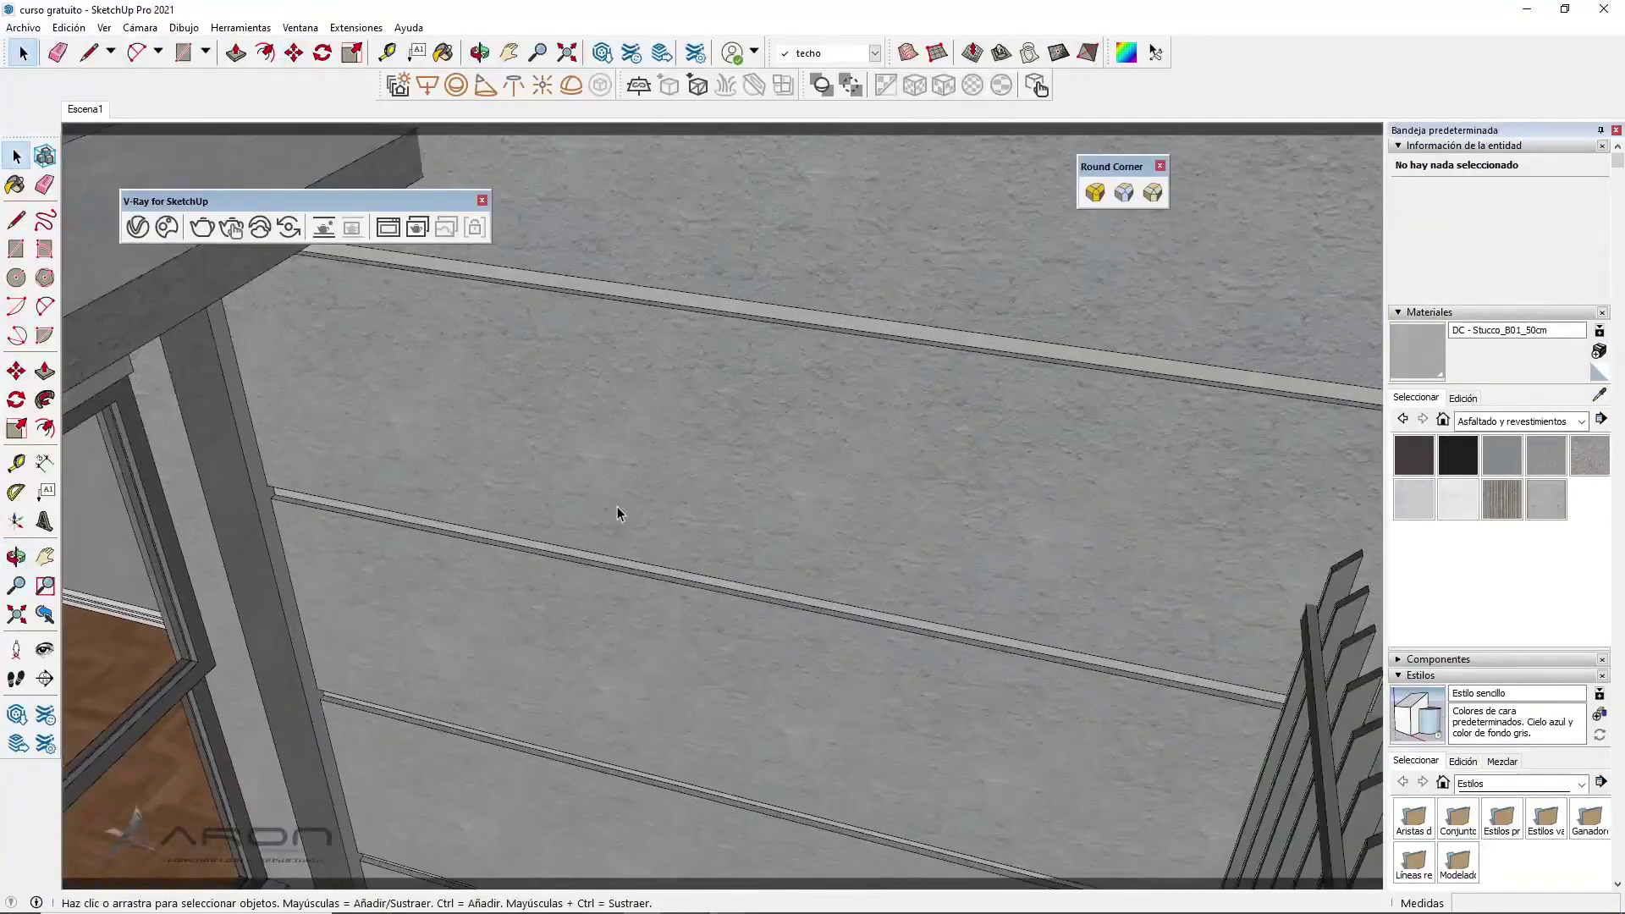
scroll(632, 498, down, 3)
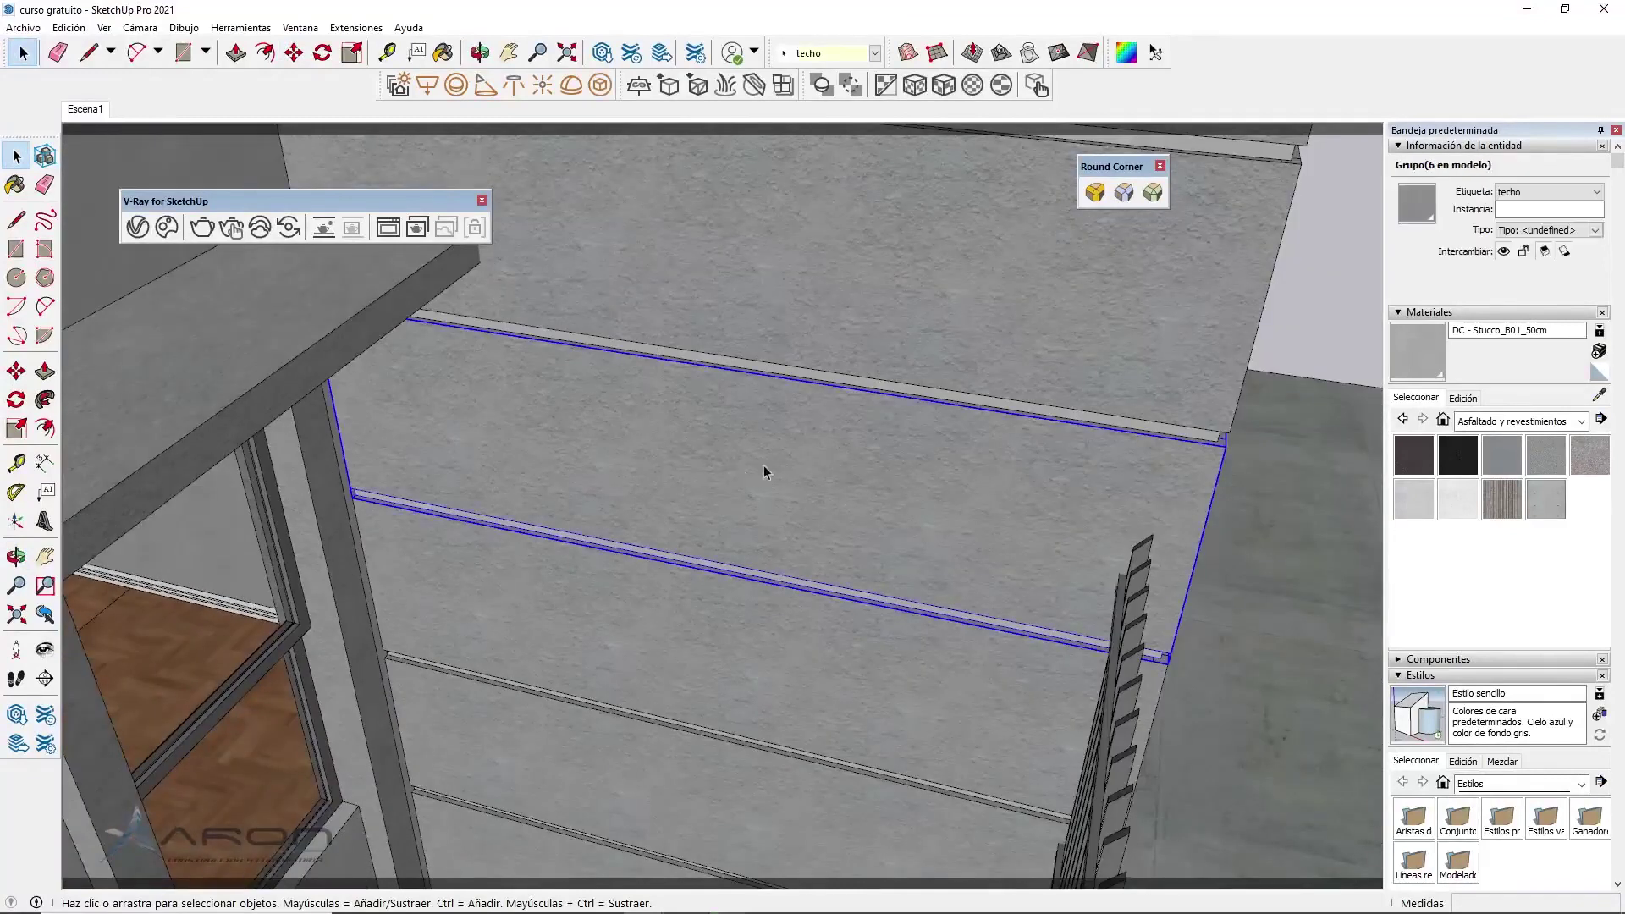
scroll(1560, 564, down, 5)
scroll(1560, 564, down, 3)
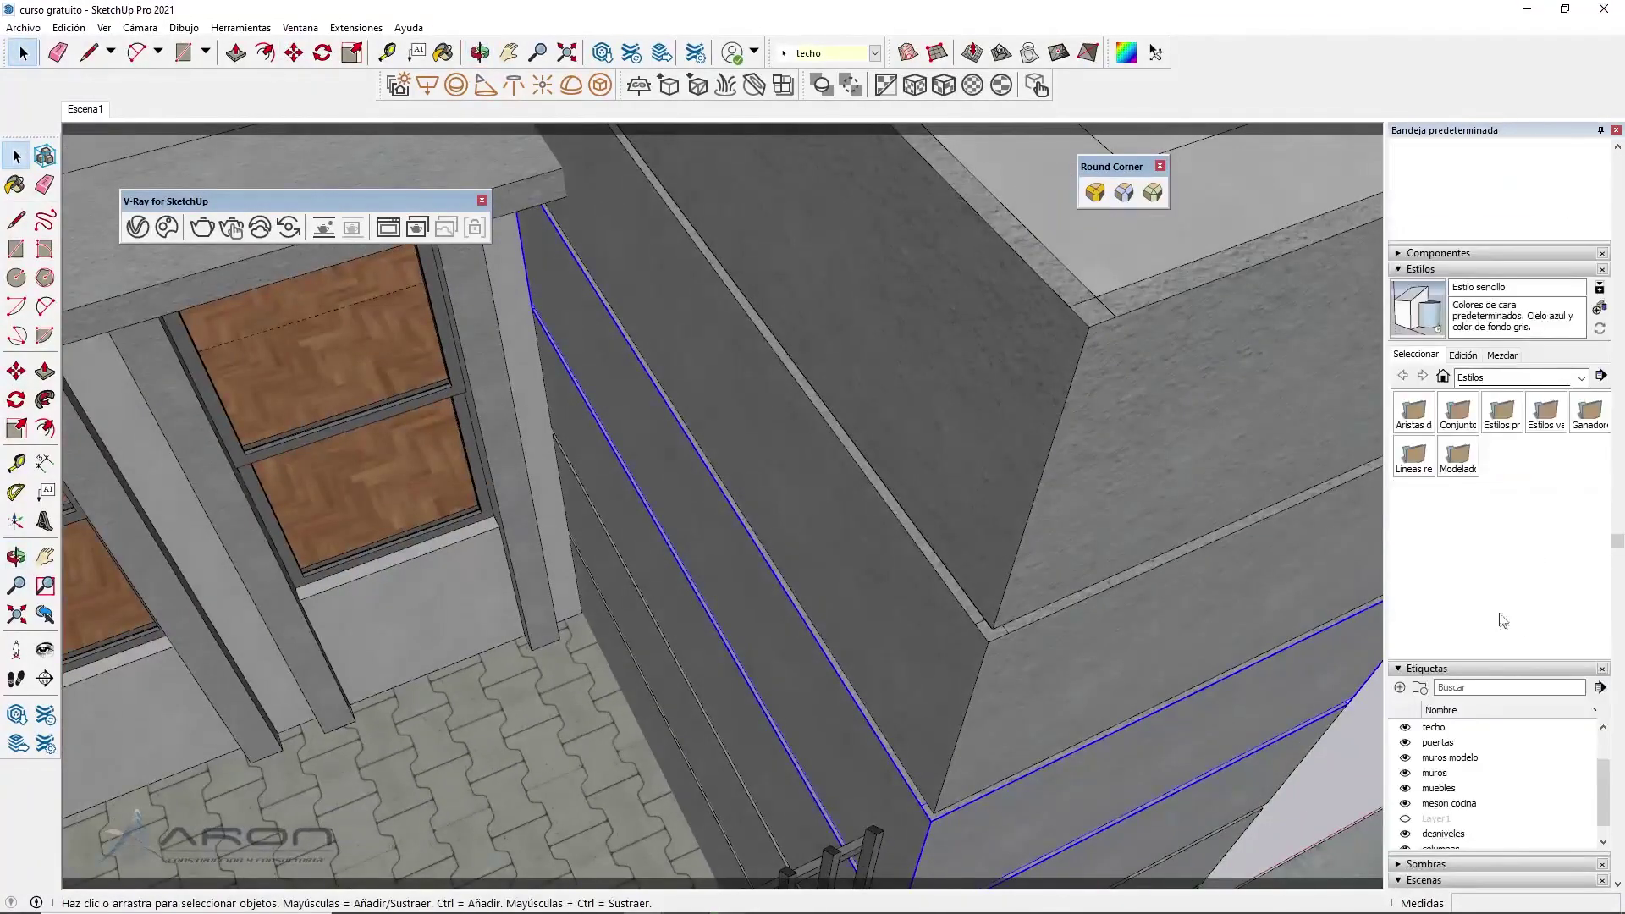
scroll(1498, 626, down, 3)
click(1406, 673)
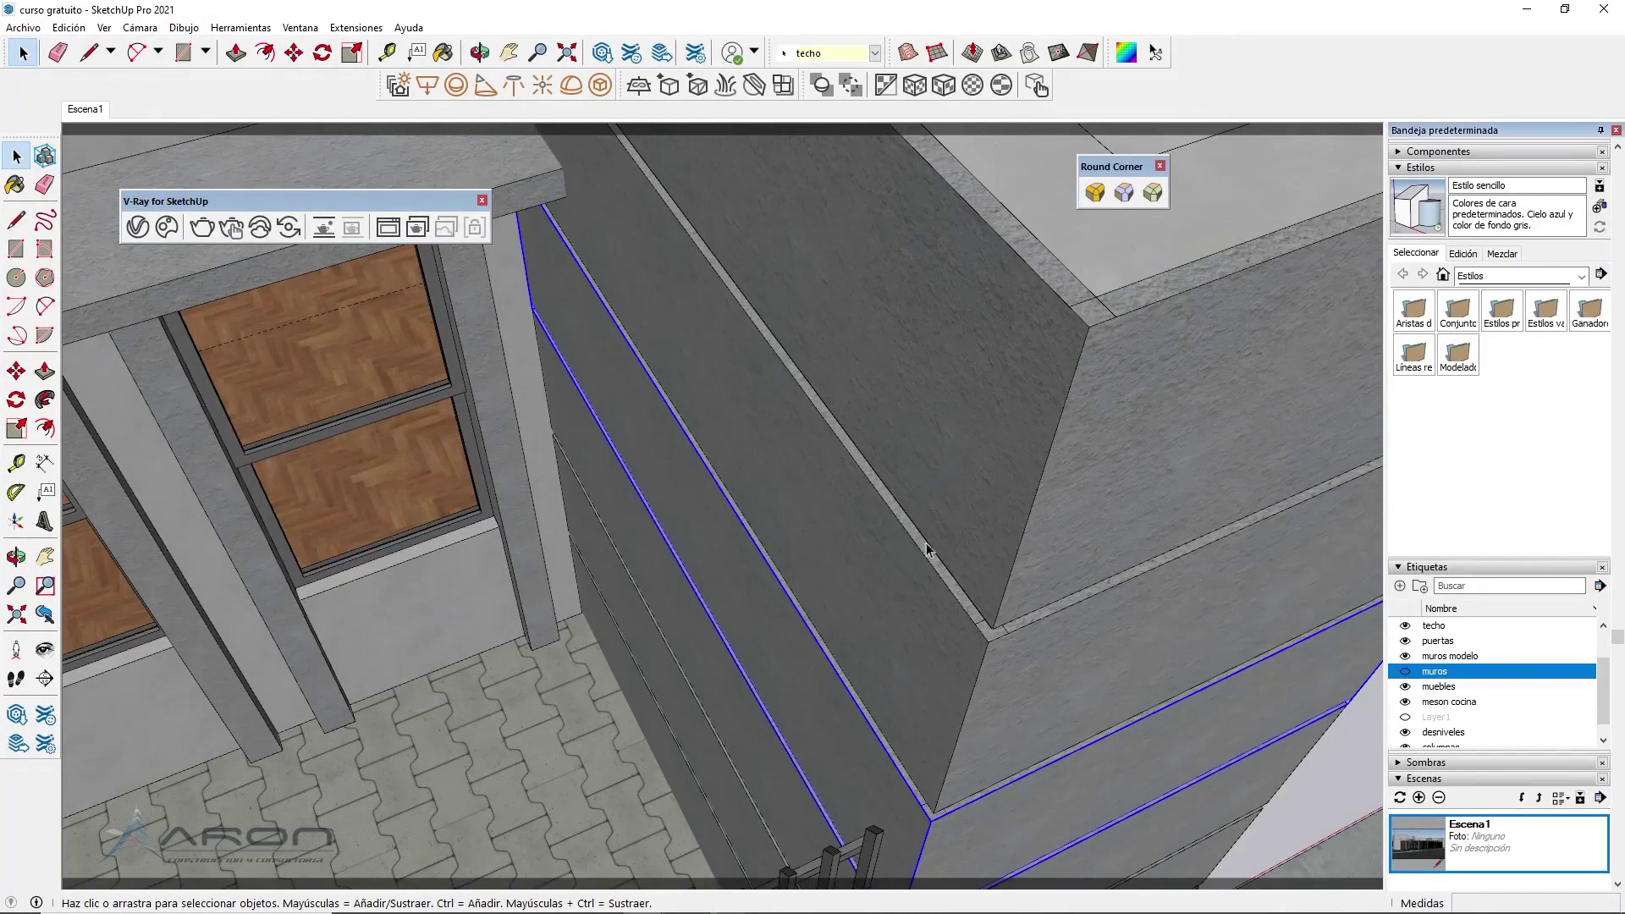
click(1406, 657)
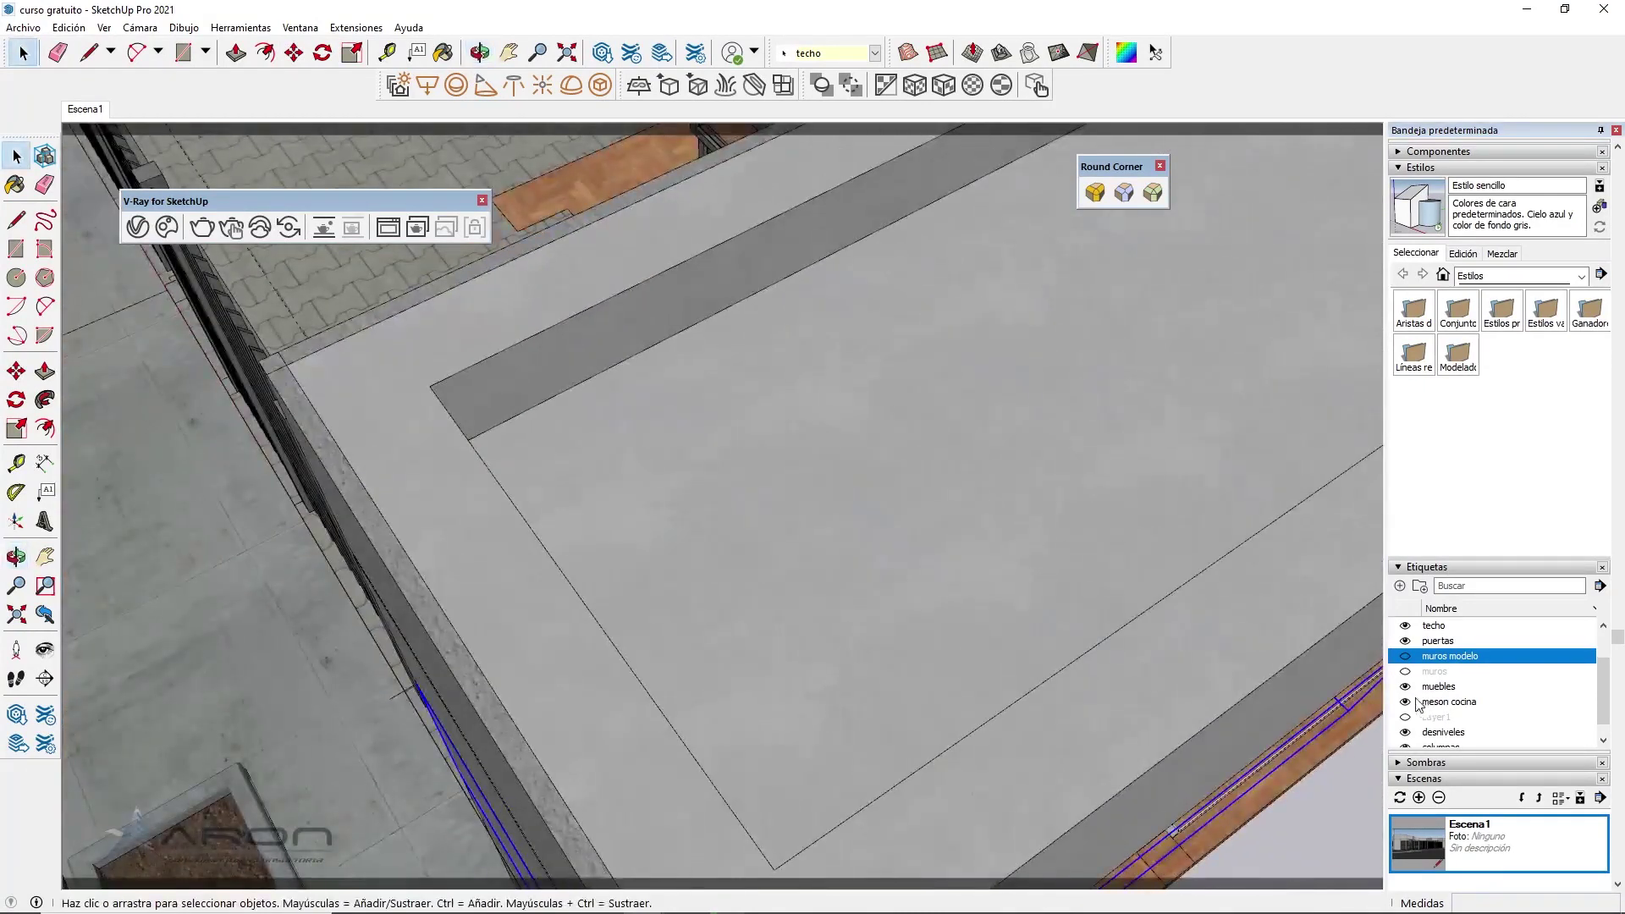
scroll(1411, 686, up, 2)
scroll(1428, 656, up, 2)
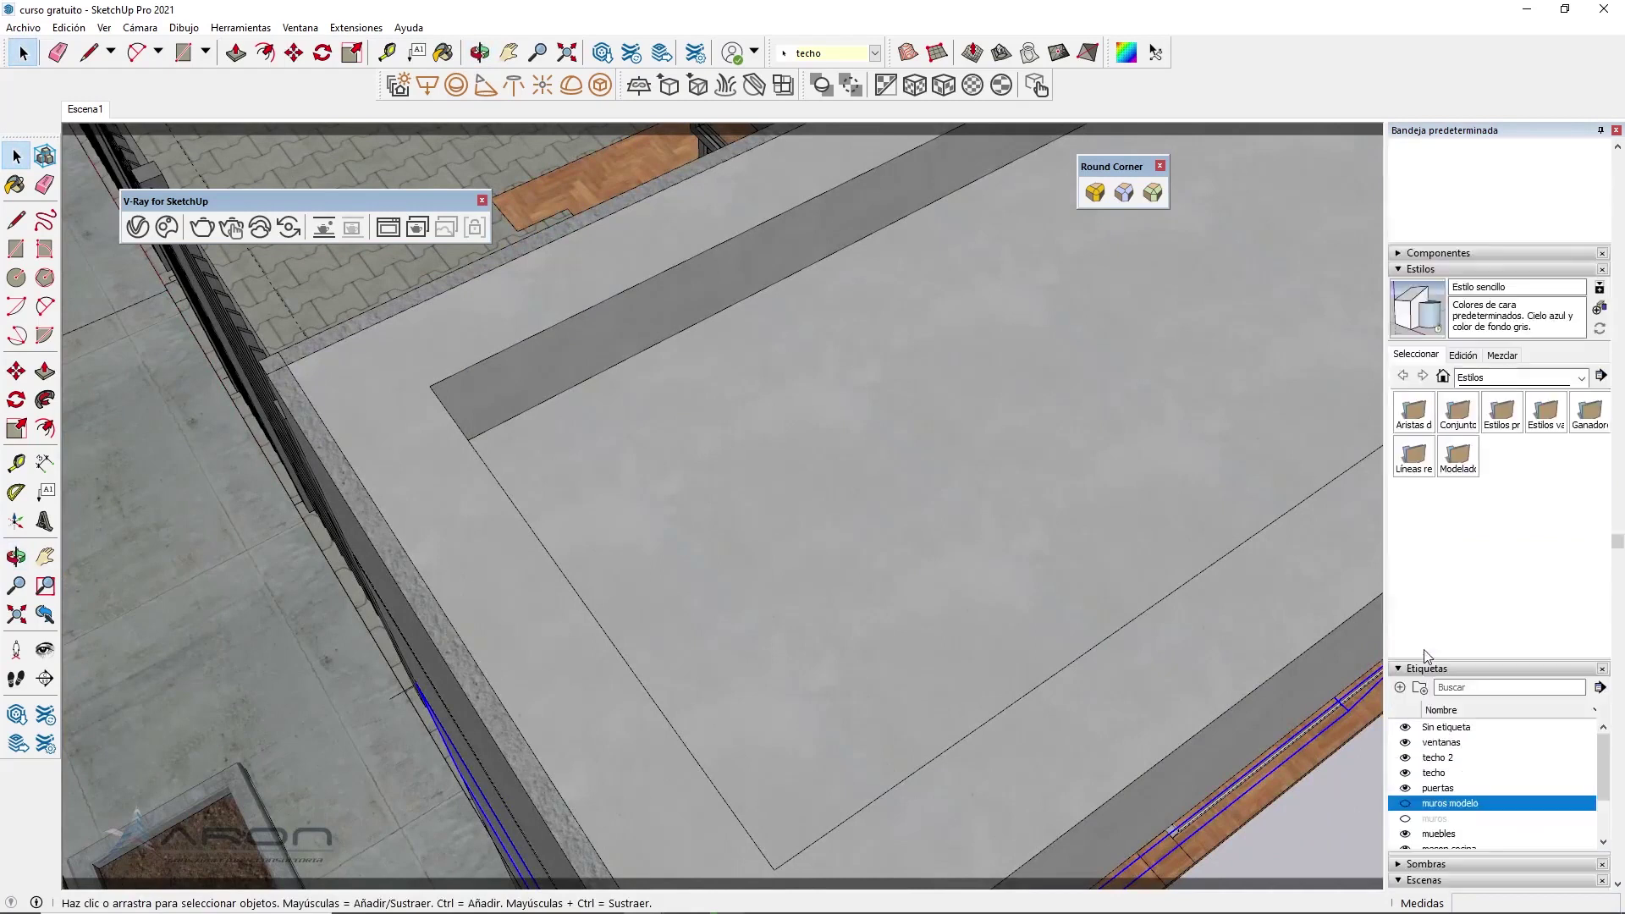
click(1406, 758)
Orbit and zoom toward the twin windows, then look down steeply at them and the wall
mouse_move(1099, 682)
middle_down()
mouse_move(657, 556)
mouse_move(726, 645)
mouse_move(603, 595)
mouse_move(692, 460)
middle_up()
scroll(635, 569, up, 2)
scroll(644, 550, up, 3)
scroll(586, 523, up, 2)
mouse_move(587, 524)
middle_down()
mouse_move(729, 432)
mouse_move(769, 301)
mouse_move(780, 353)
mouse_move(987, 348)
middle_up()
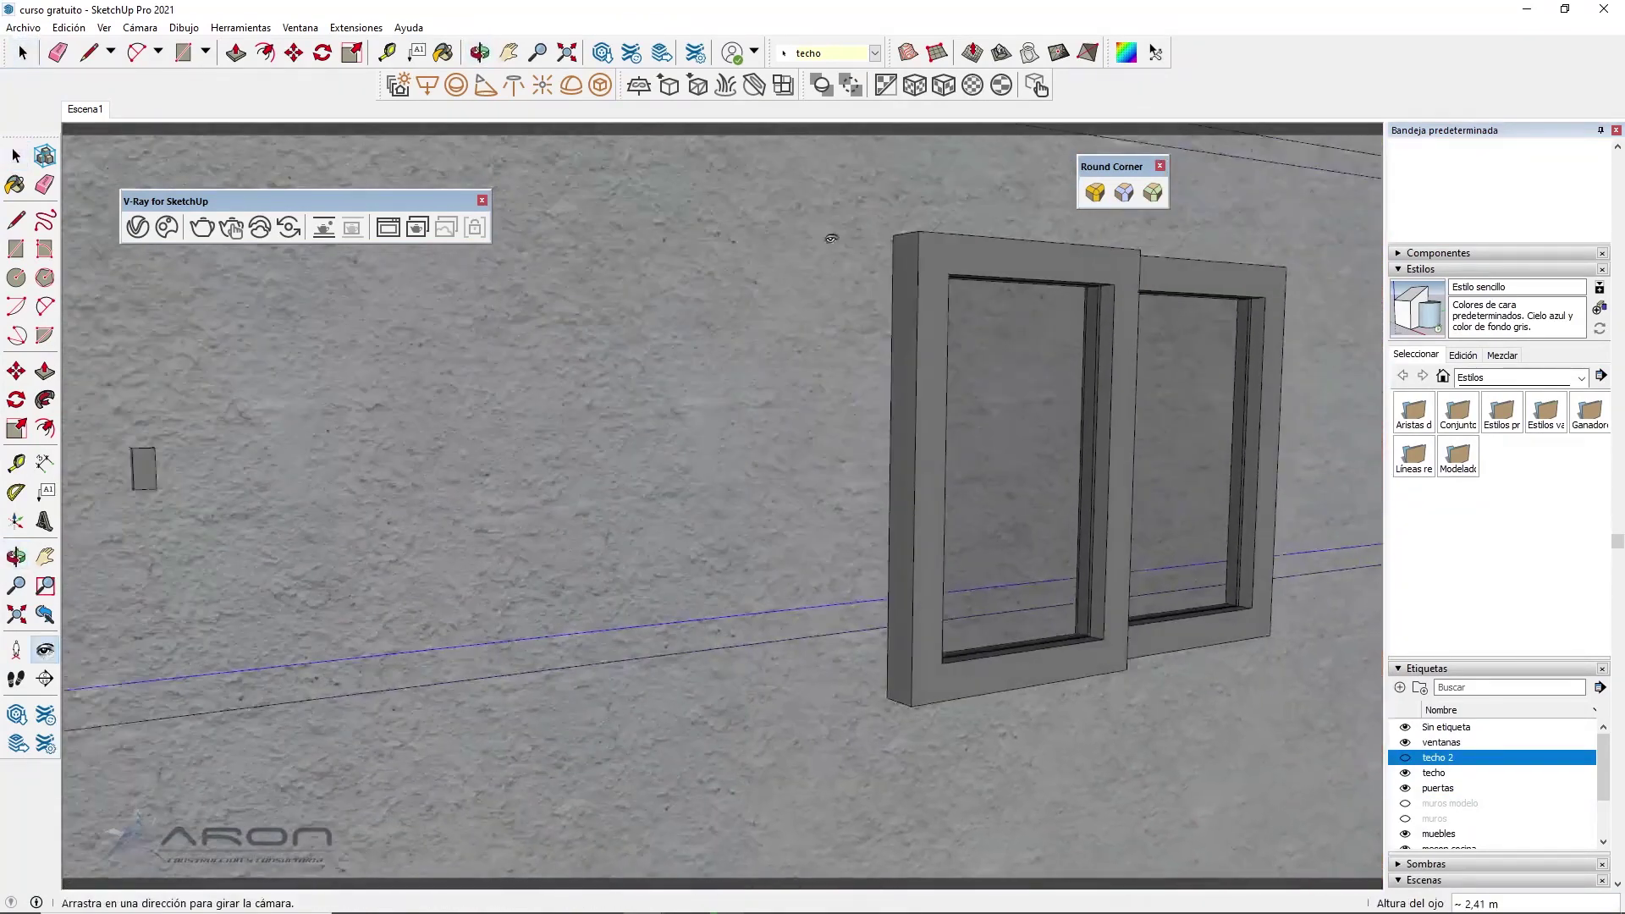
scroll(987, 348, up, 2)
scroll(720, 342, up, 2)
scroll(721, 342, down, 2)
key(shift+l)
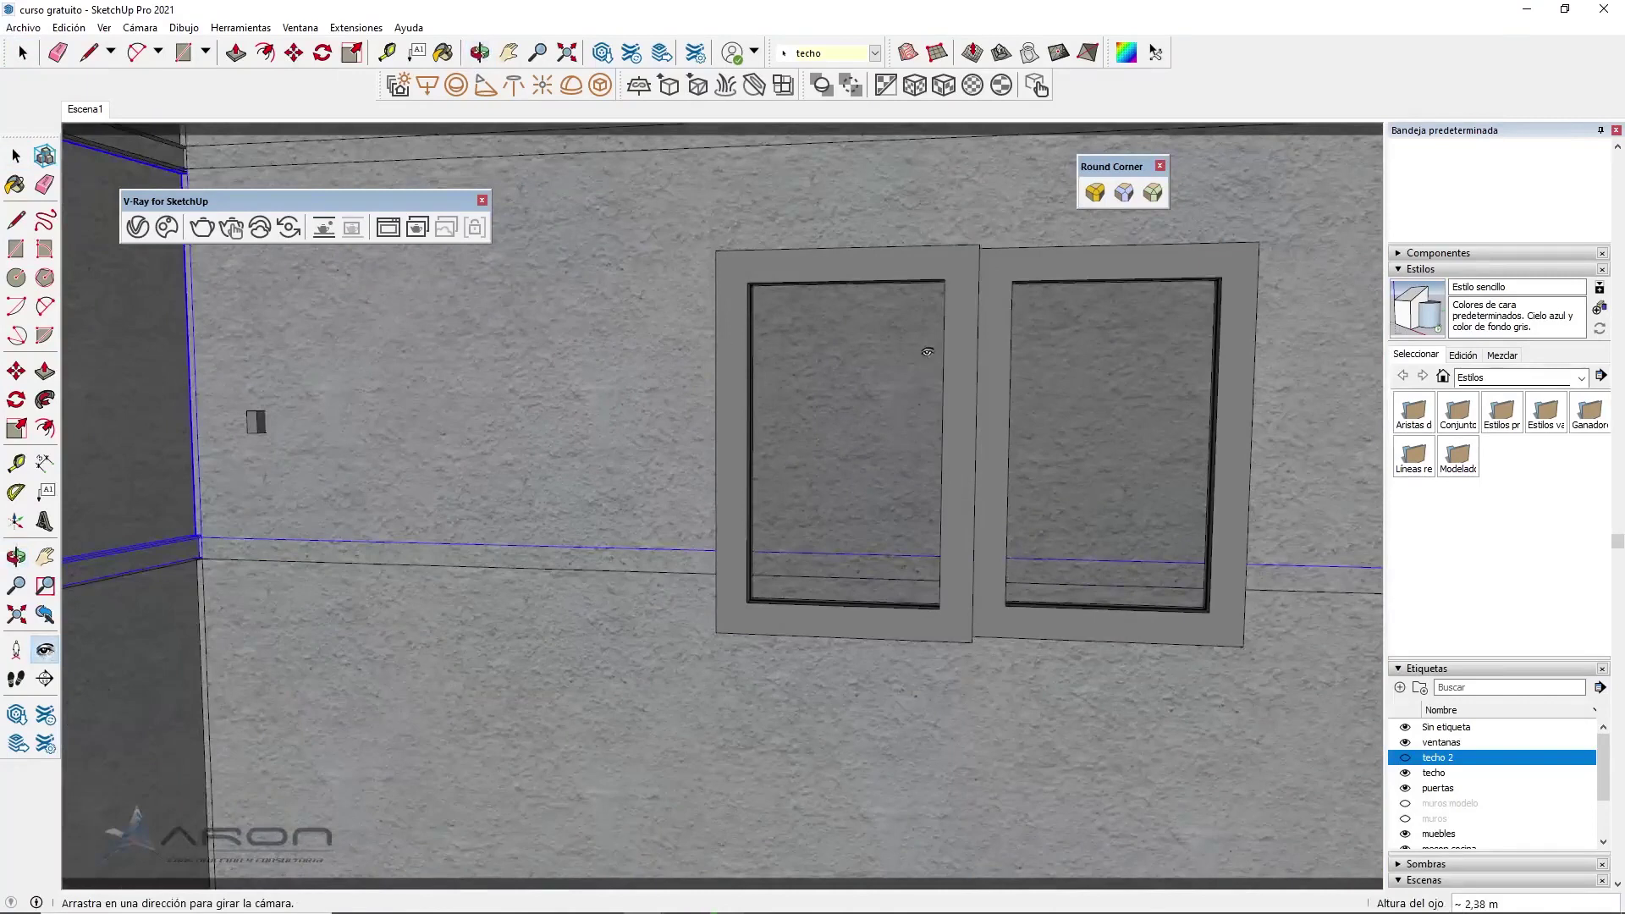
middle_drag(866, 377, 678, 625)
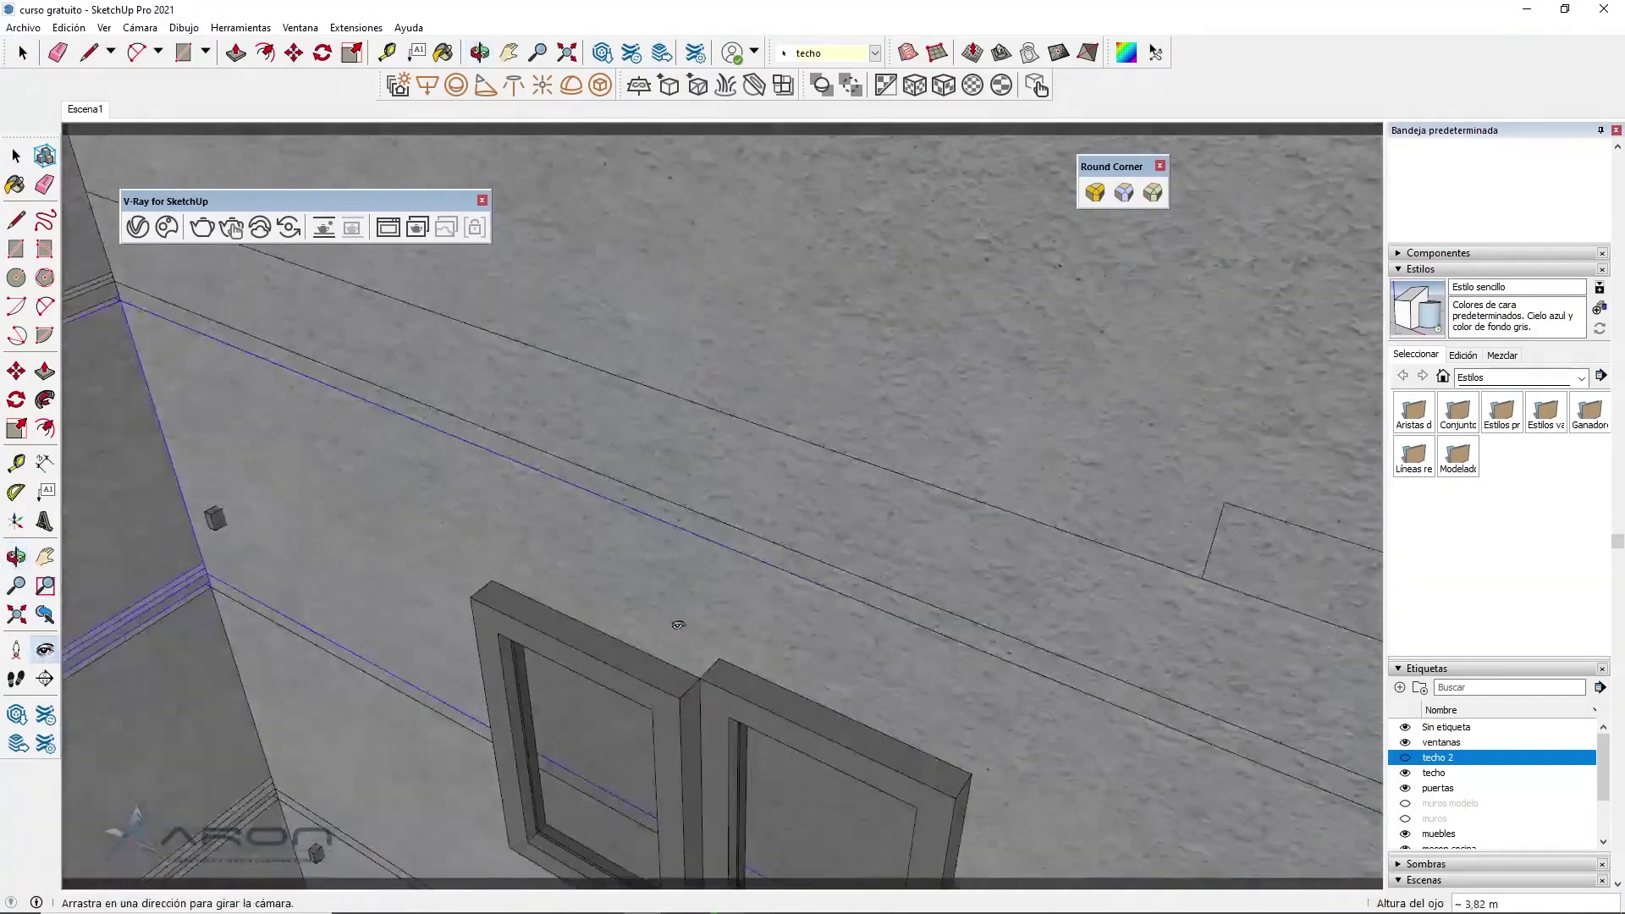
Start lines at the window frame's top corners, cancelling an unfinished one
key(l)
click(470, 597)
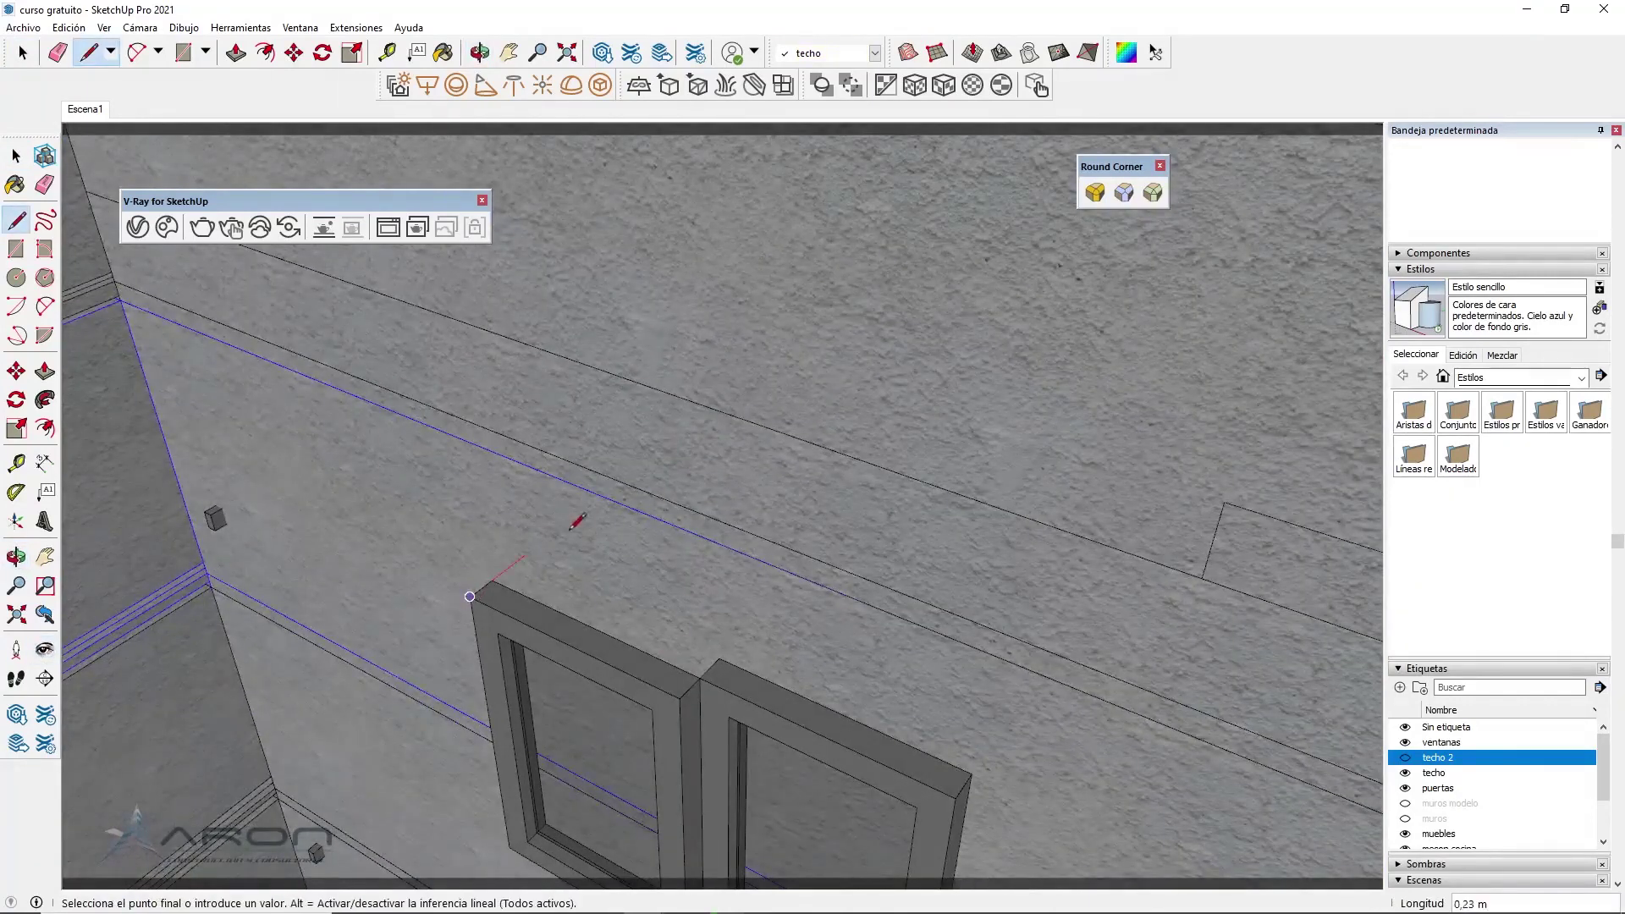
middle_drag(526, 555, 659, 656)
key(space)
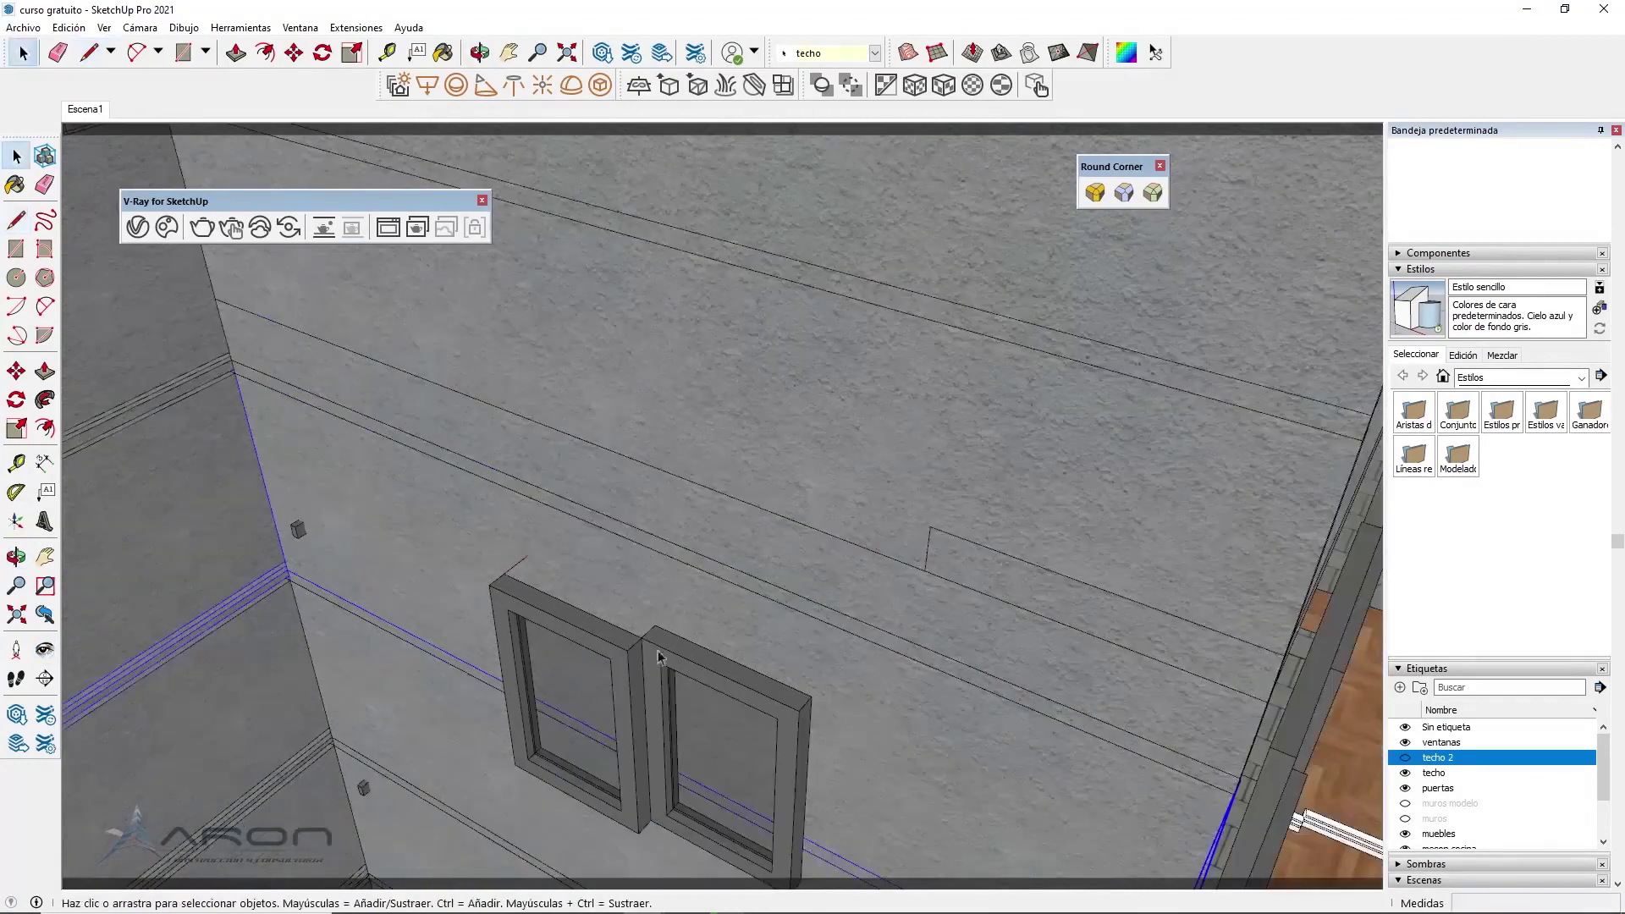
key(l)
click(798, 711)
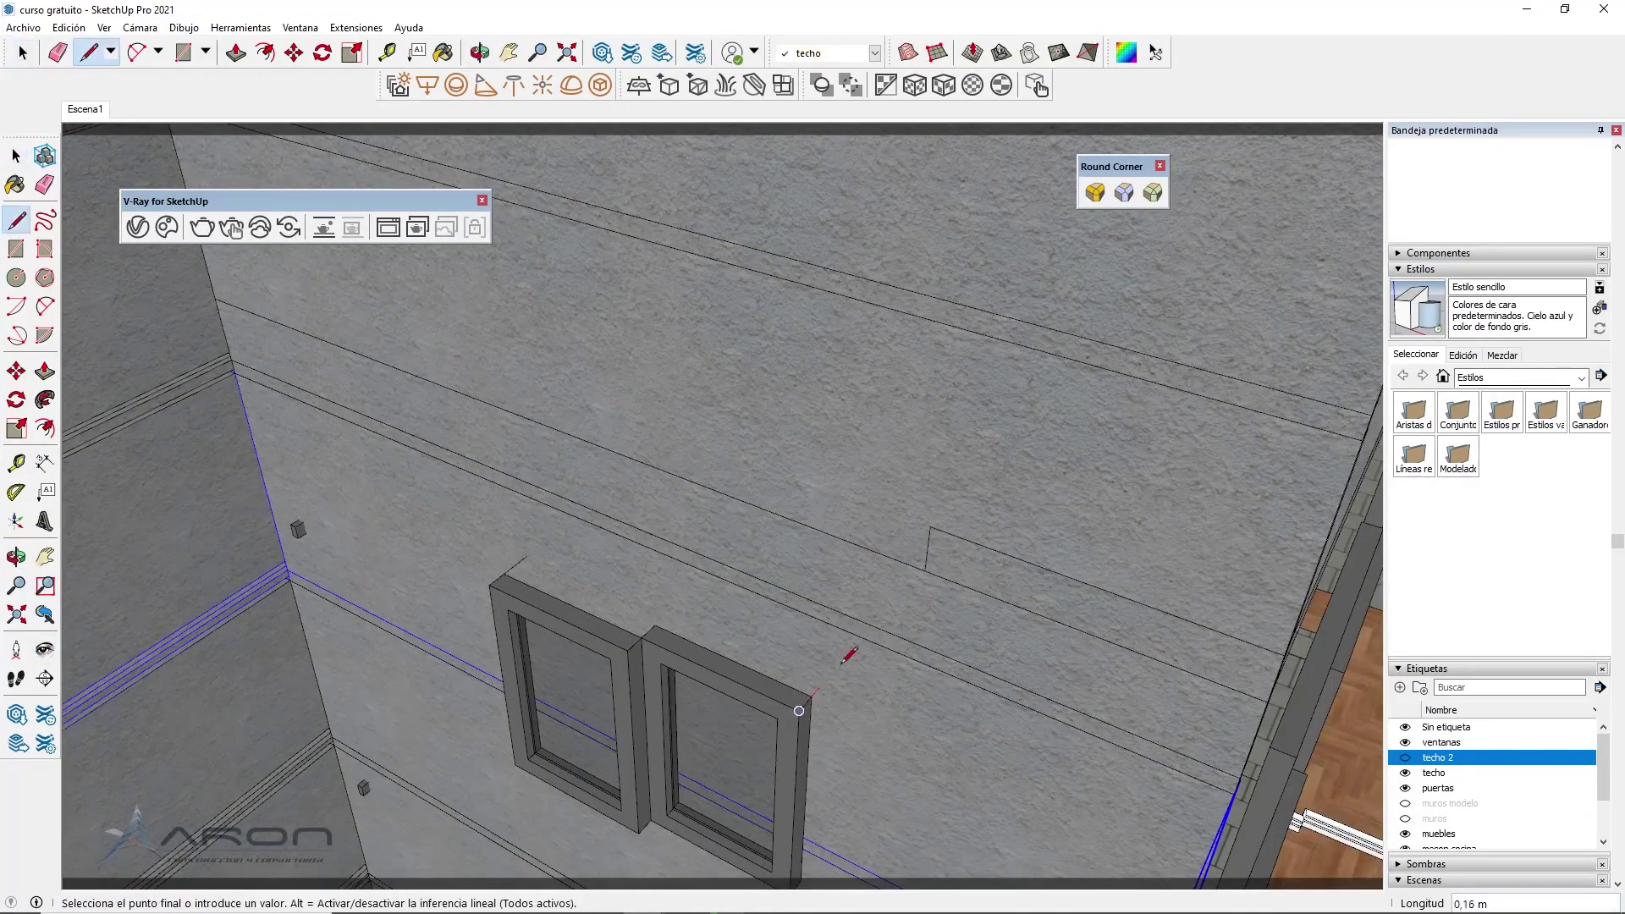
key(Escape)
Start a line at the lower window corner, then orbit to face the windows frontally
scroll(777, 608, down, 3)
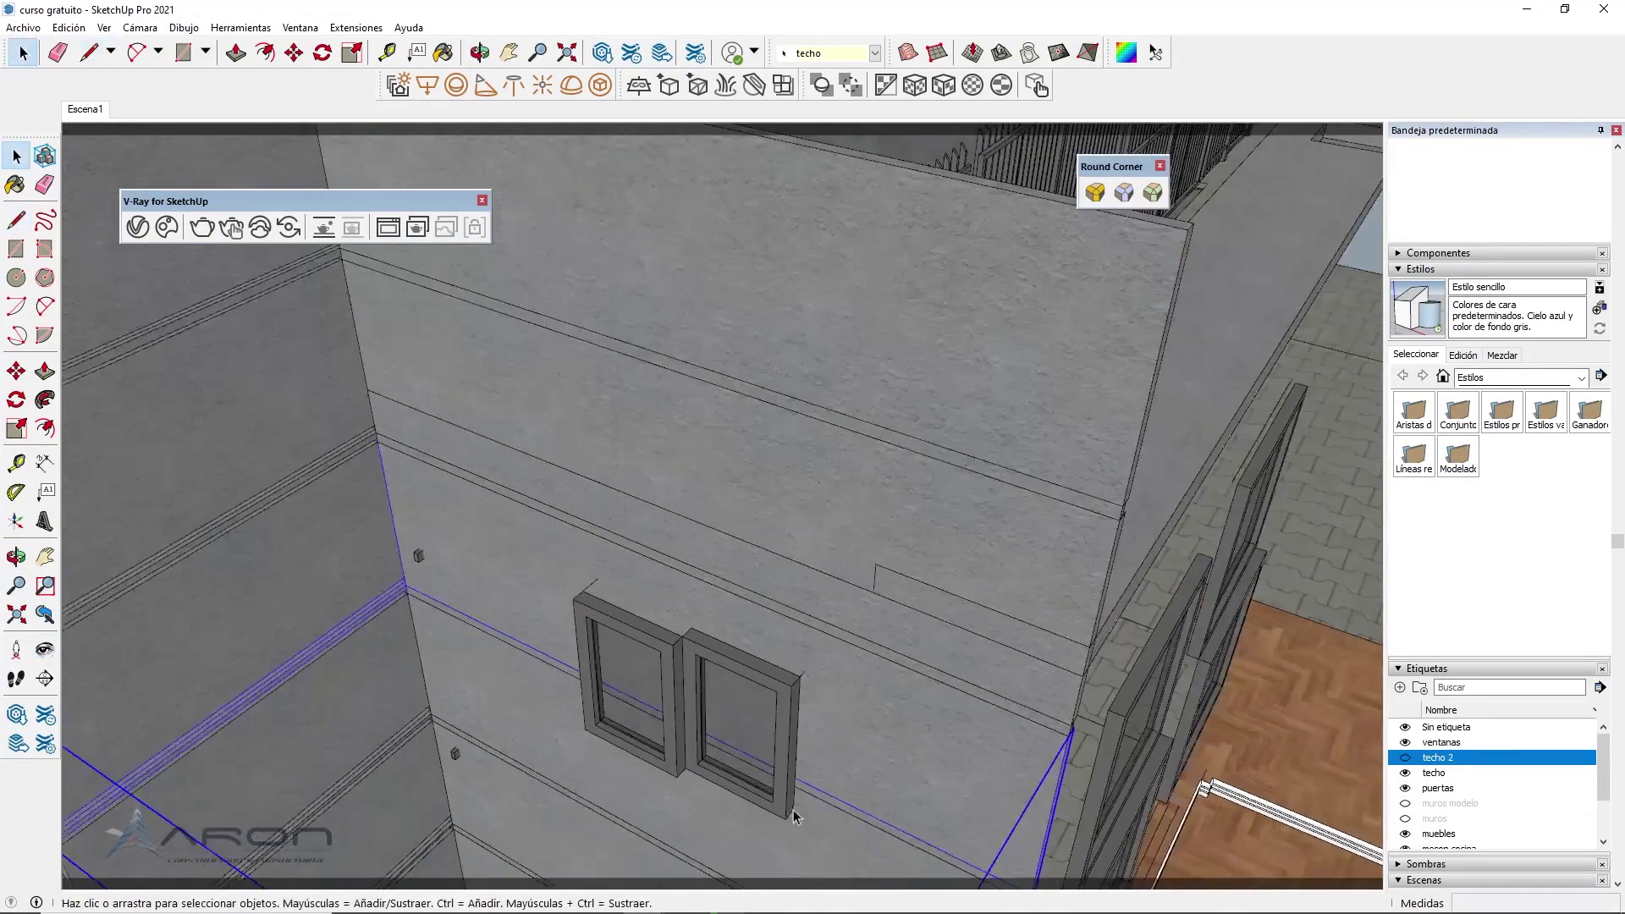
scroll(766, 631, up, 3)
click(782, 822)
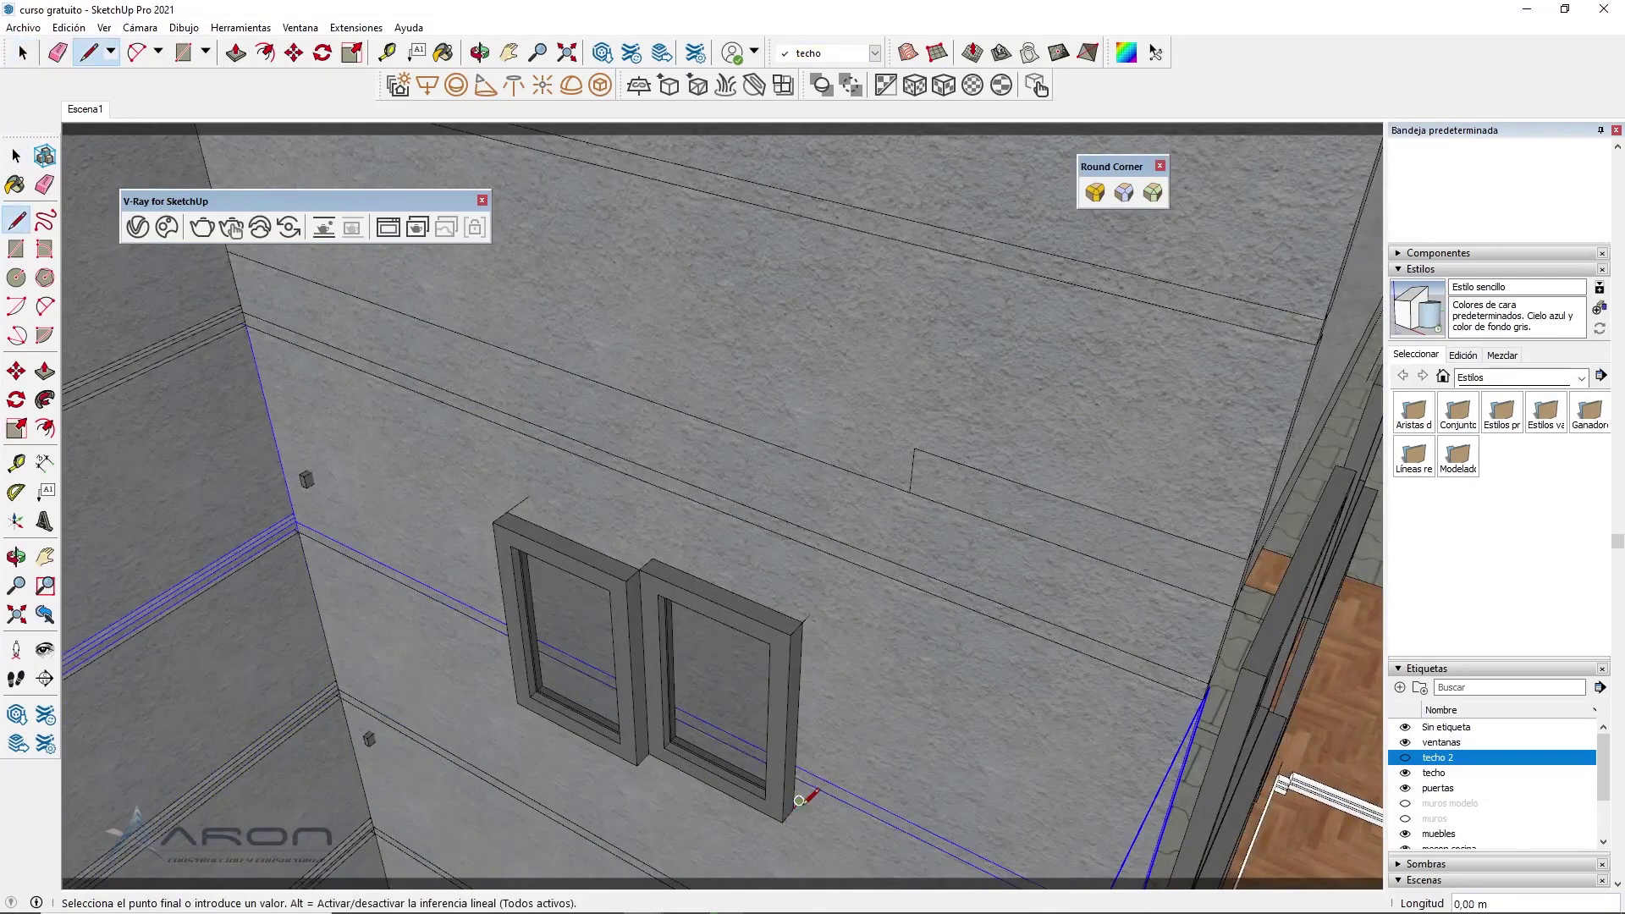
key(o)
drag(766, 826, 532, 667)
key(space)
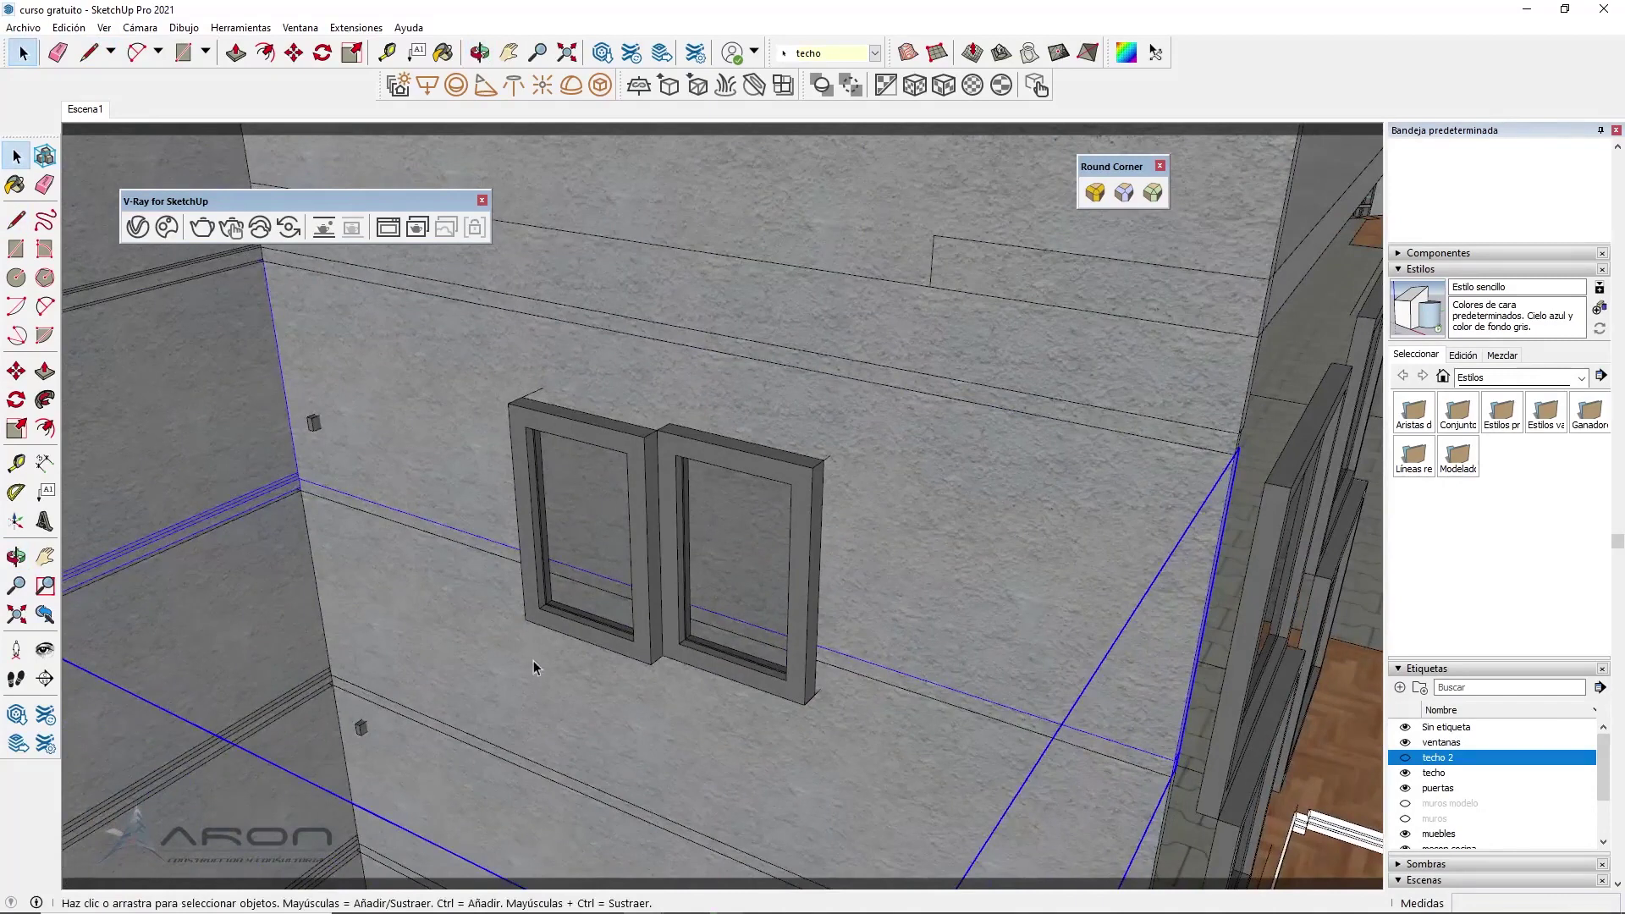
Draw a rectangle from above the left window to around the twin windows
key(r)
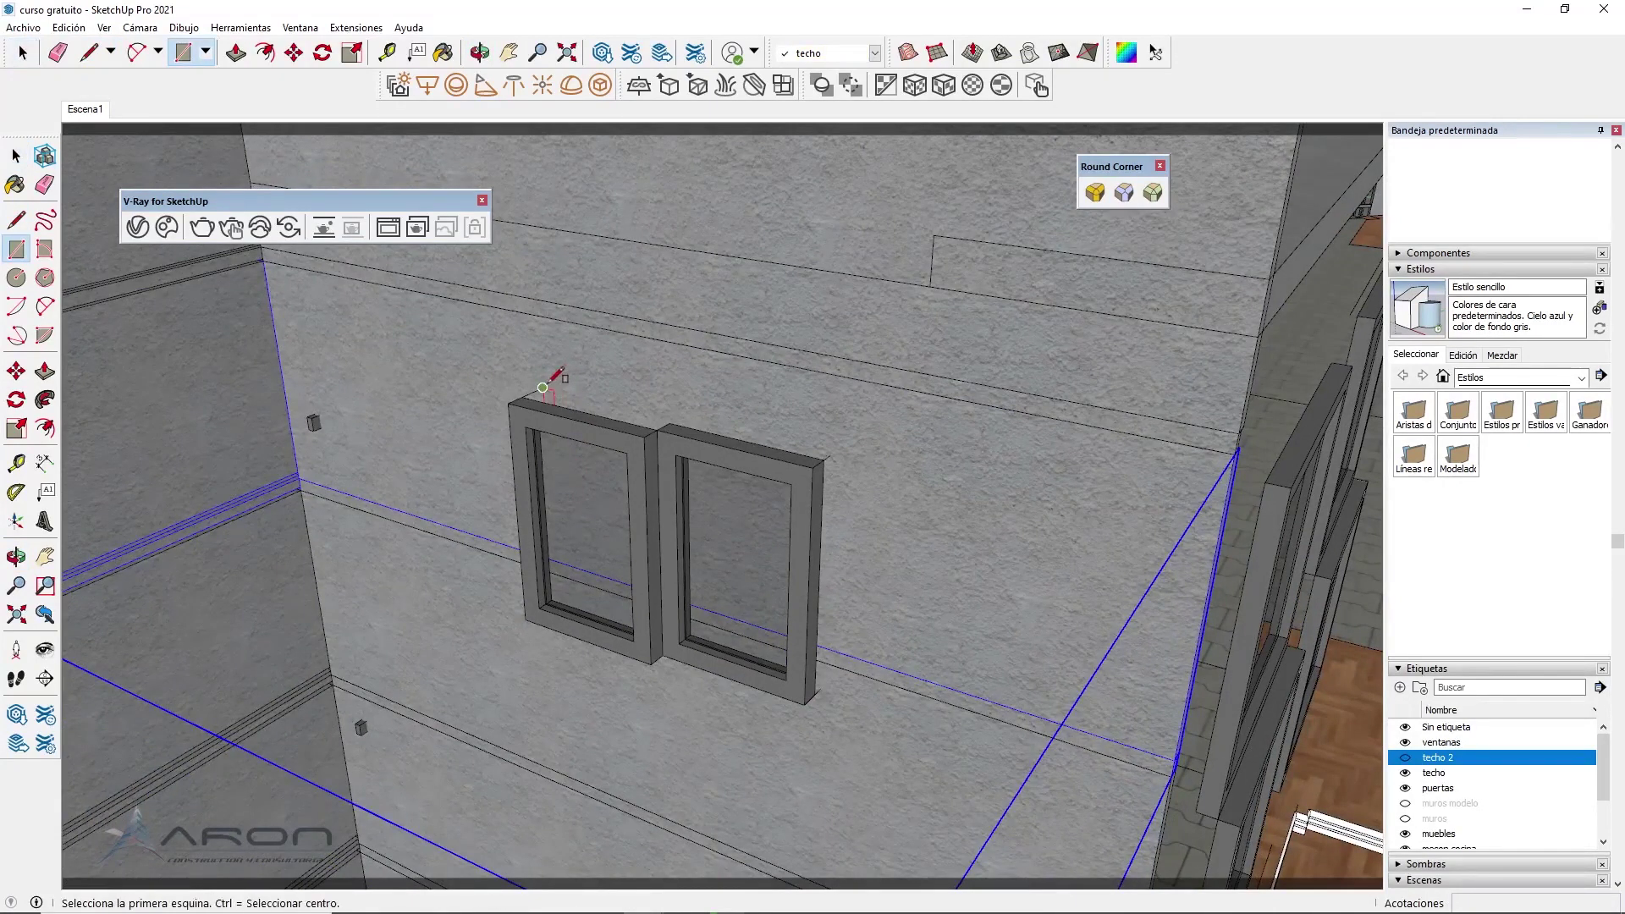
click(543, 387)
click(821, 687)
key(space)
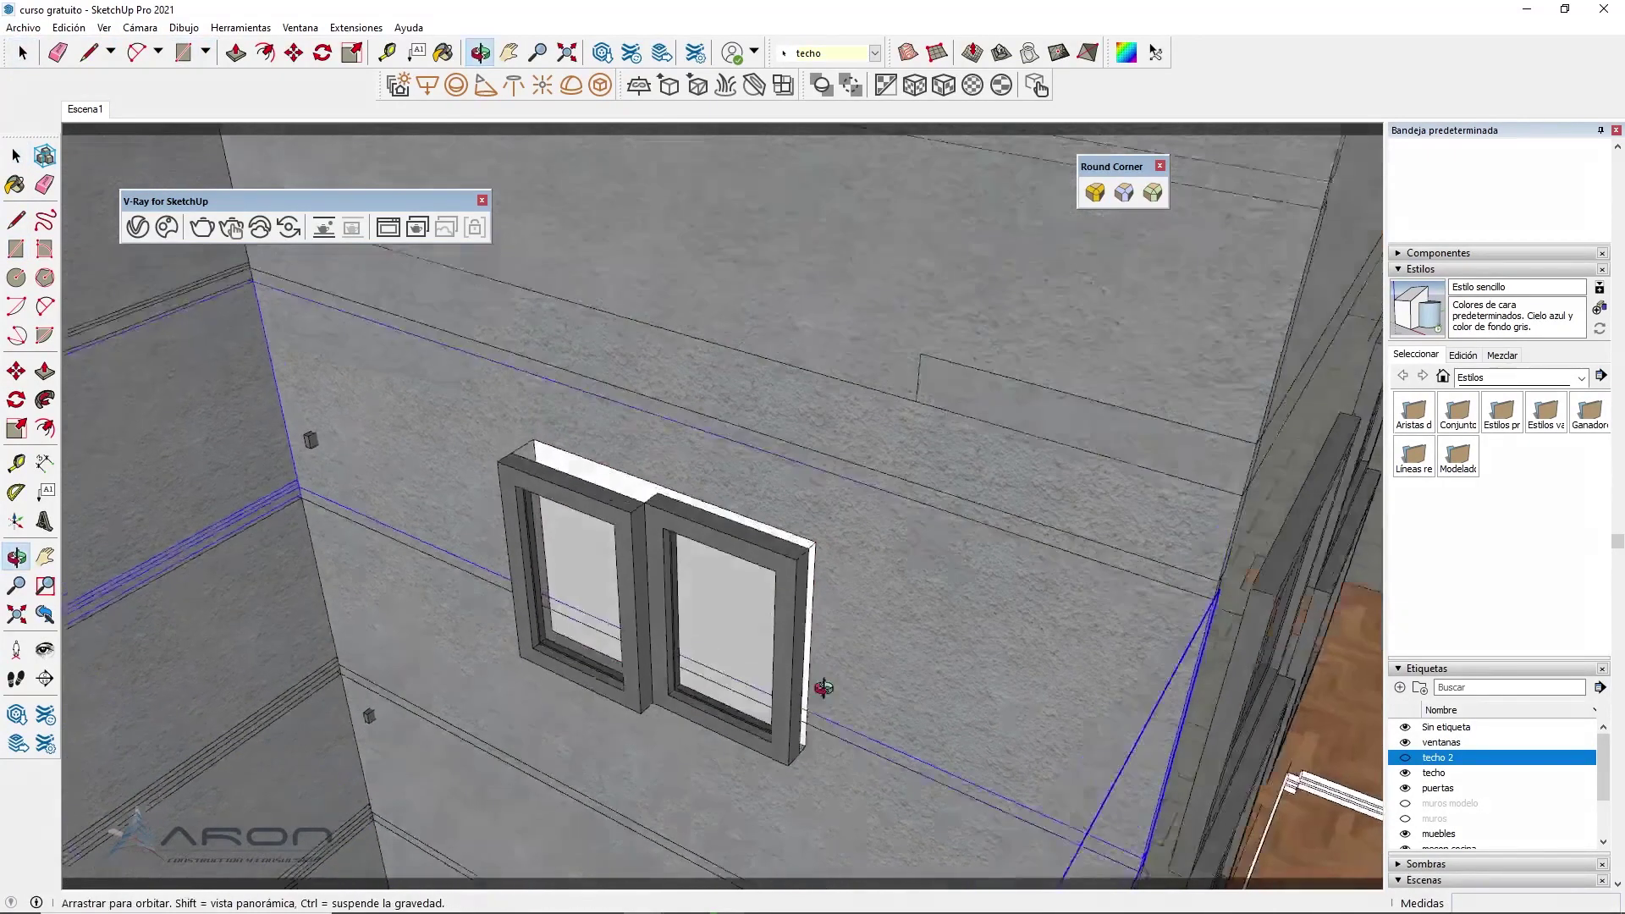
middle_drag(820, 665, 889, 762)
scroll(640, 627, up, 3)
mouse_move(641, 627)
middle_down()
mouse_move(772, 567)
mouse_move(800, 531)
middle_up()
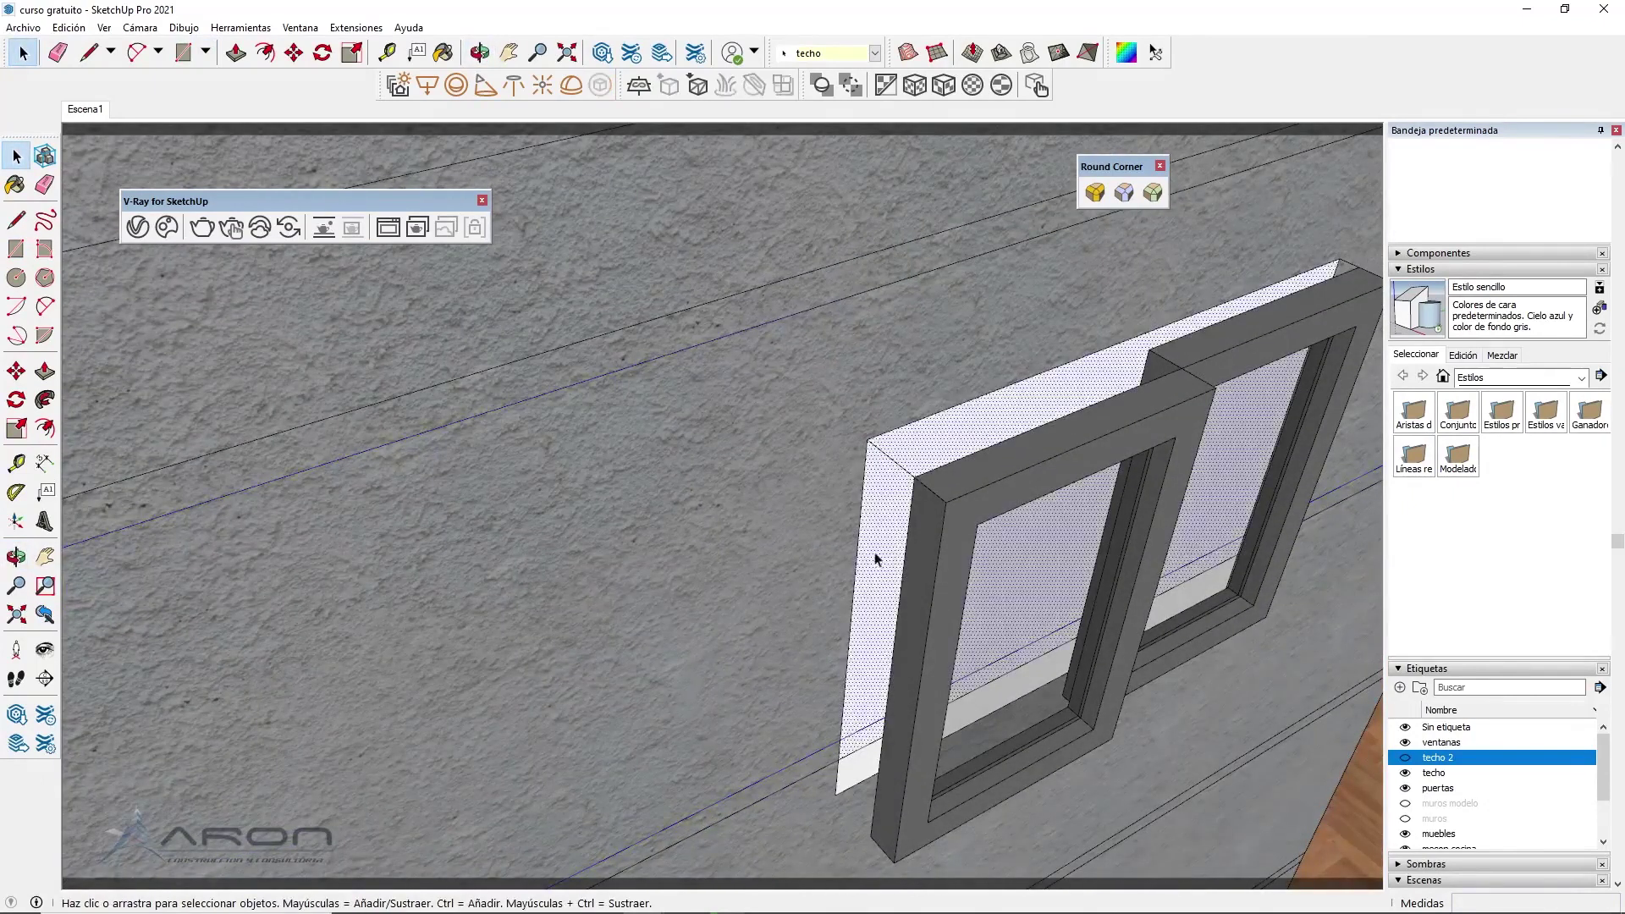
Delete the strip faces under and between the windows and select the two long wall edges
click(860, 767)
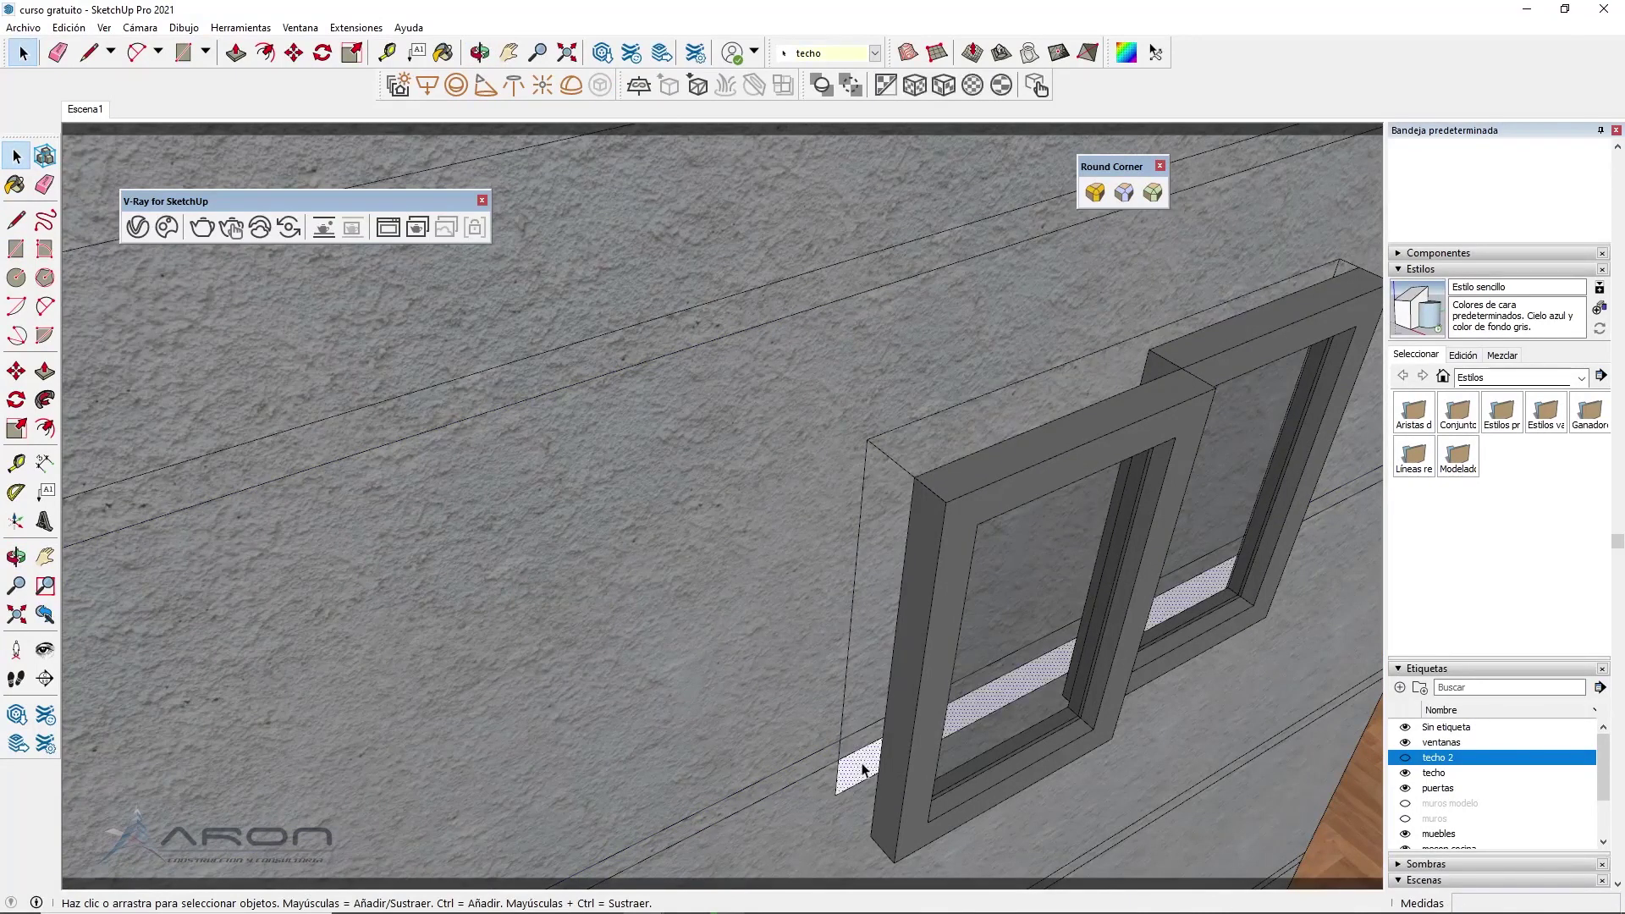
key(Delete)
click(738, 531)
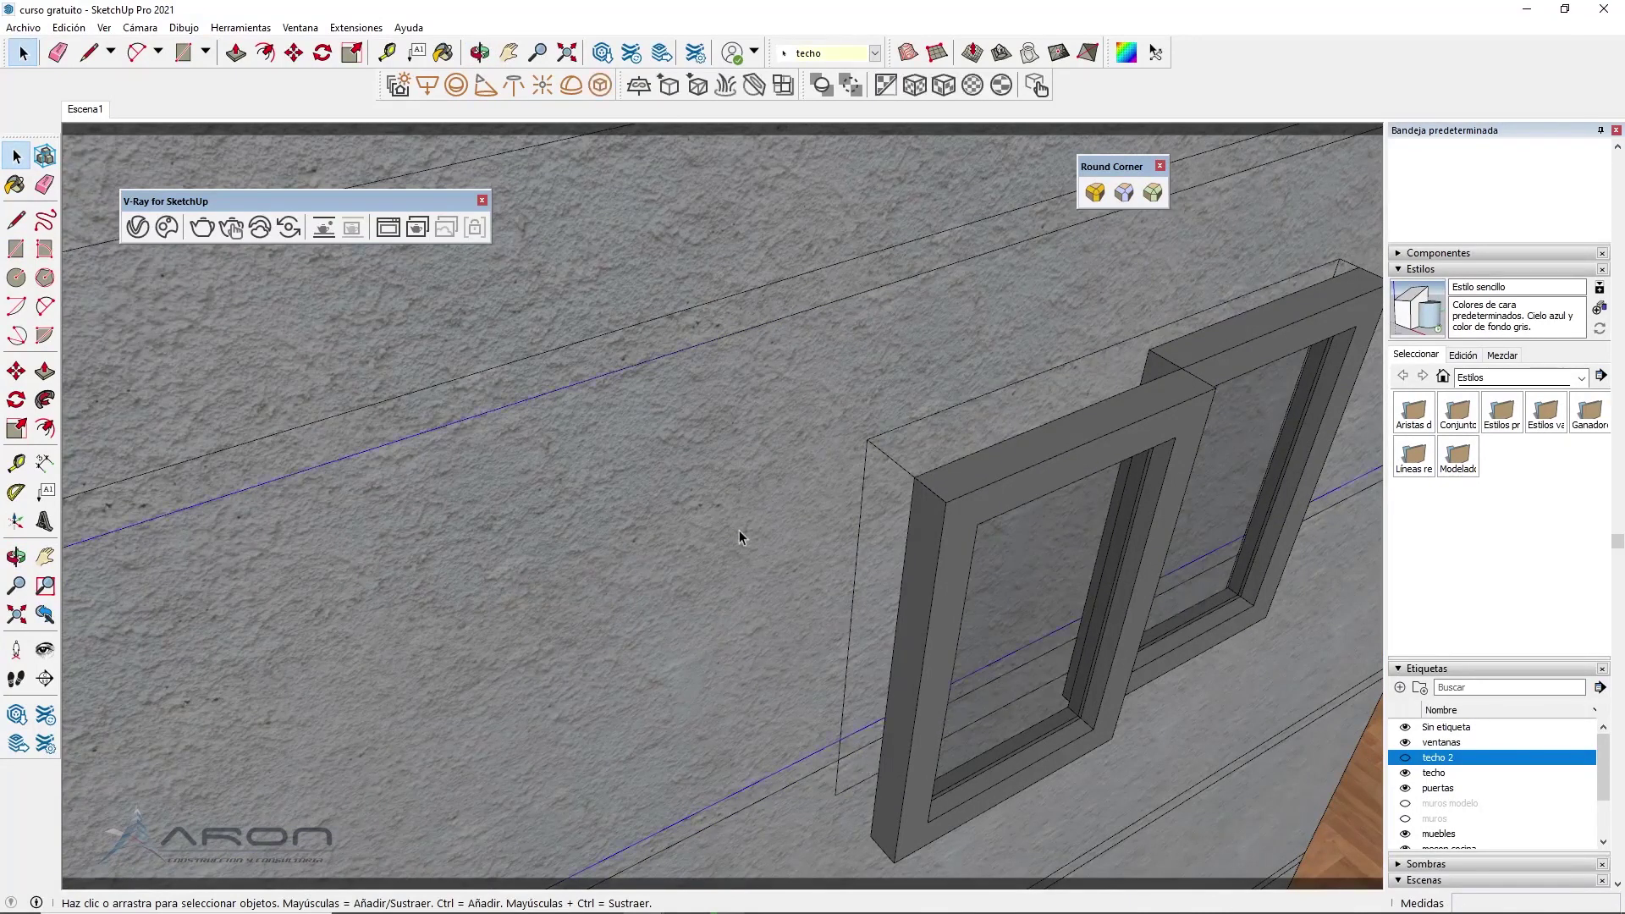
middle_drag(757, 478, 729, 508)
key(r)
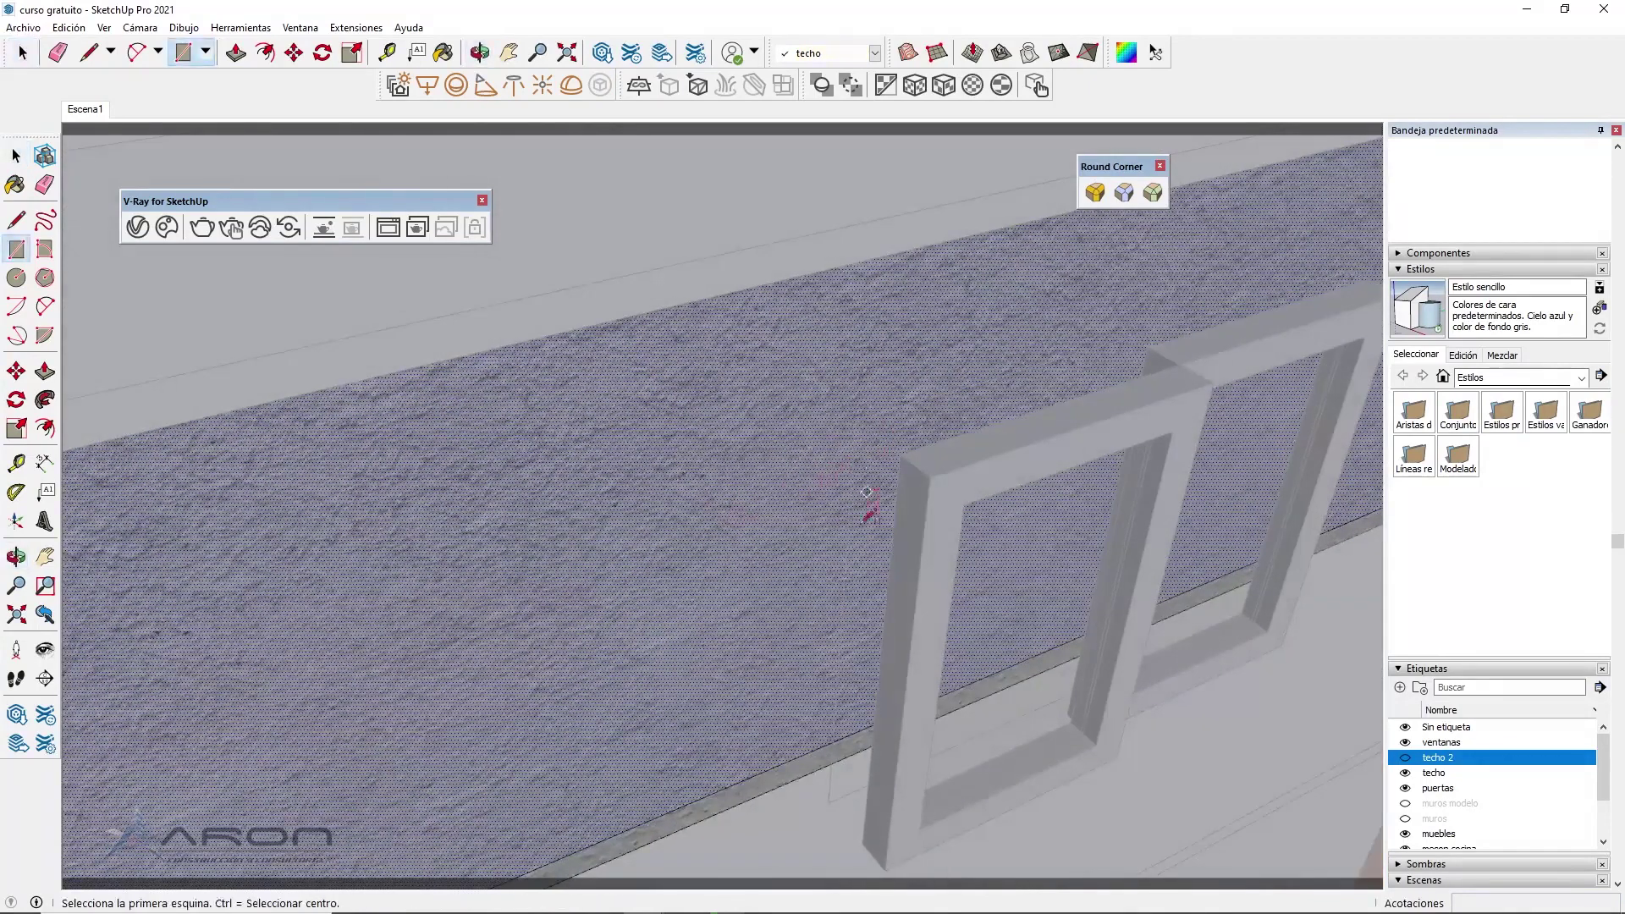
mouse_move(838, 753)
middle_down()
mouse_move(635, 617)
mouse_move(871, 552)
mouse_move(534, 563)
mouse_move(725, 562)
mouse_move(782, 593)
mouse_move(715, 599)
mouse_move(672, 653)
mouse_move(449, 635)
mouse_move(544, 653)
mouse_move(607, 347)
mouse_move(568, 318)
middle_up()
key(p)
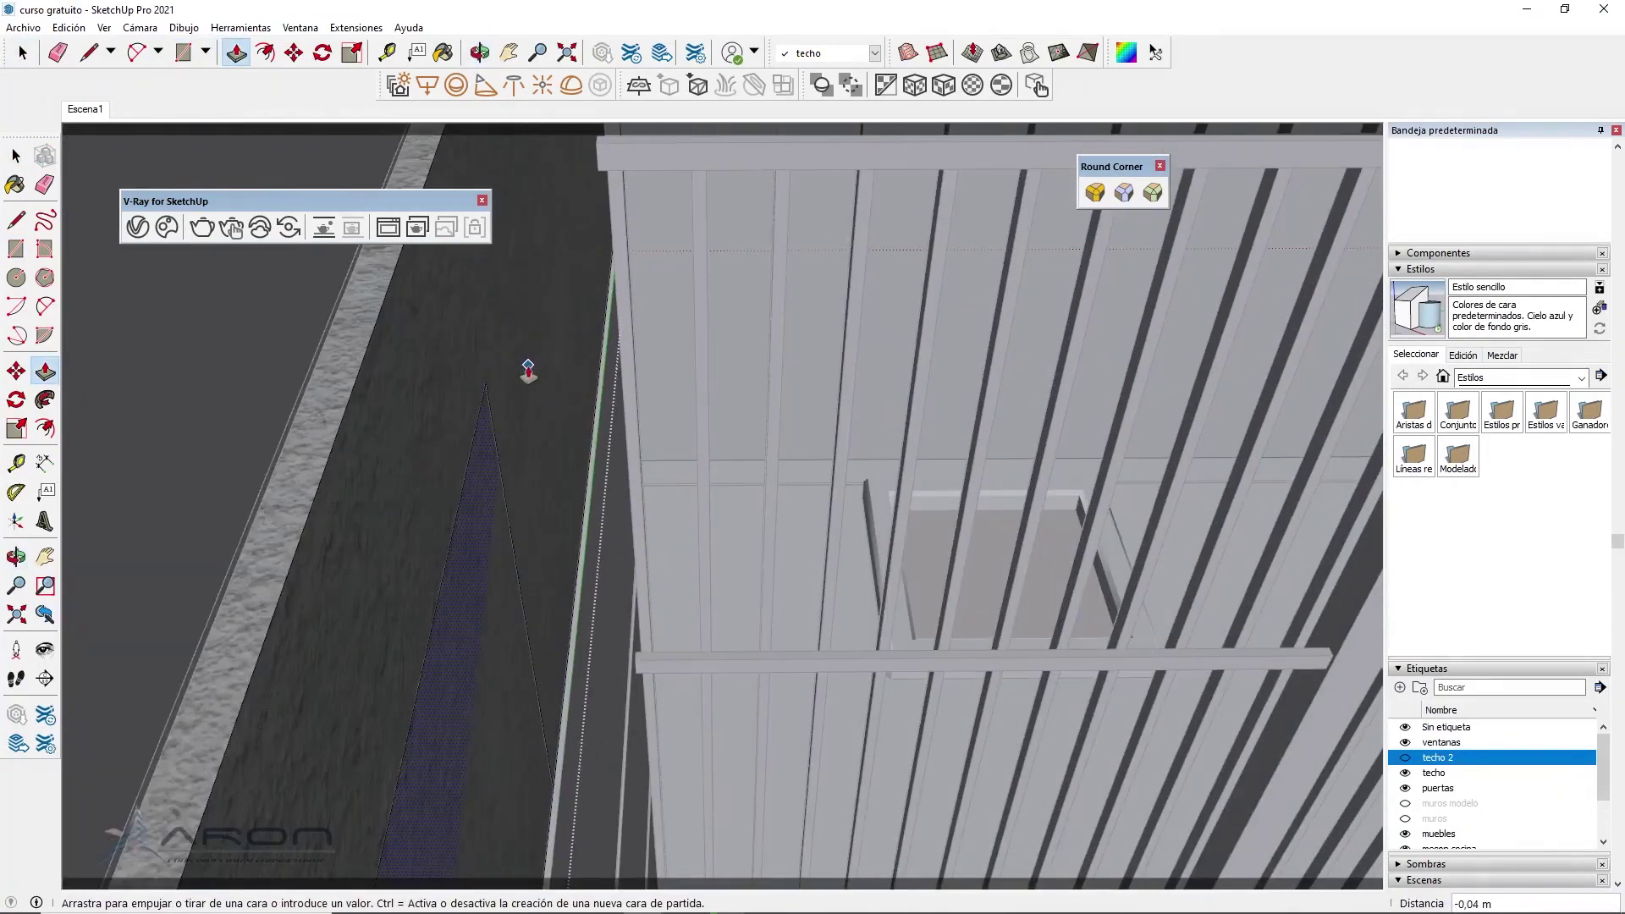
Push the narrow floor strip along the railing base out 0.03 m, then view the window sill
mouse_move(581, 435)
middle_down()
mouse_move(338, 508)
mouse_move(657, 511)
mouse_move(325, 636)
mouse_move(363, 526)
mouse_move(491, 444)
mouse_move(562, 359)
mouse_move(642, 308)
mouse_move(708, 334)
mouse_move(620, 452)
middle_up()
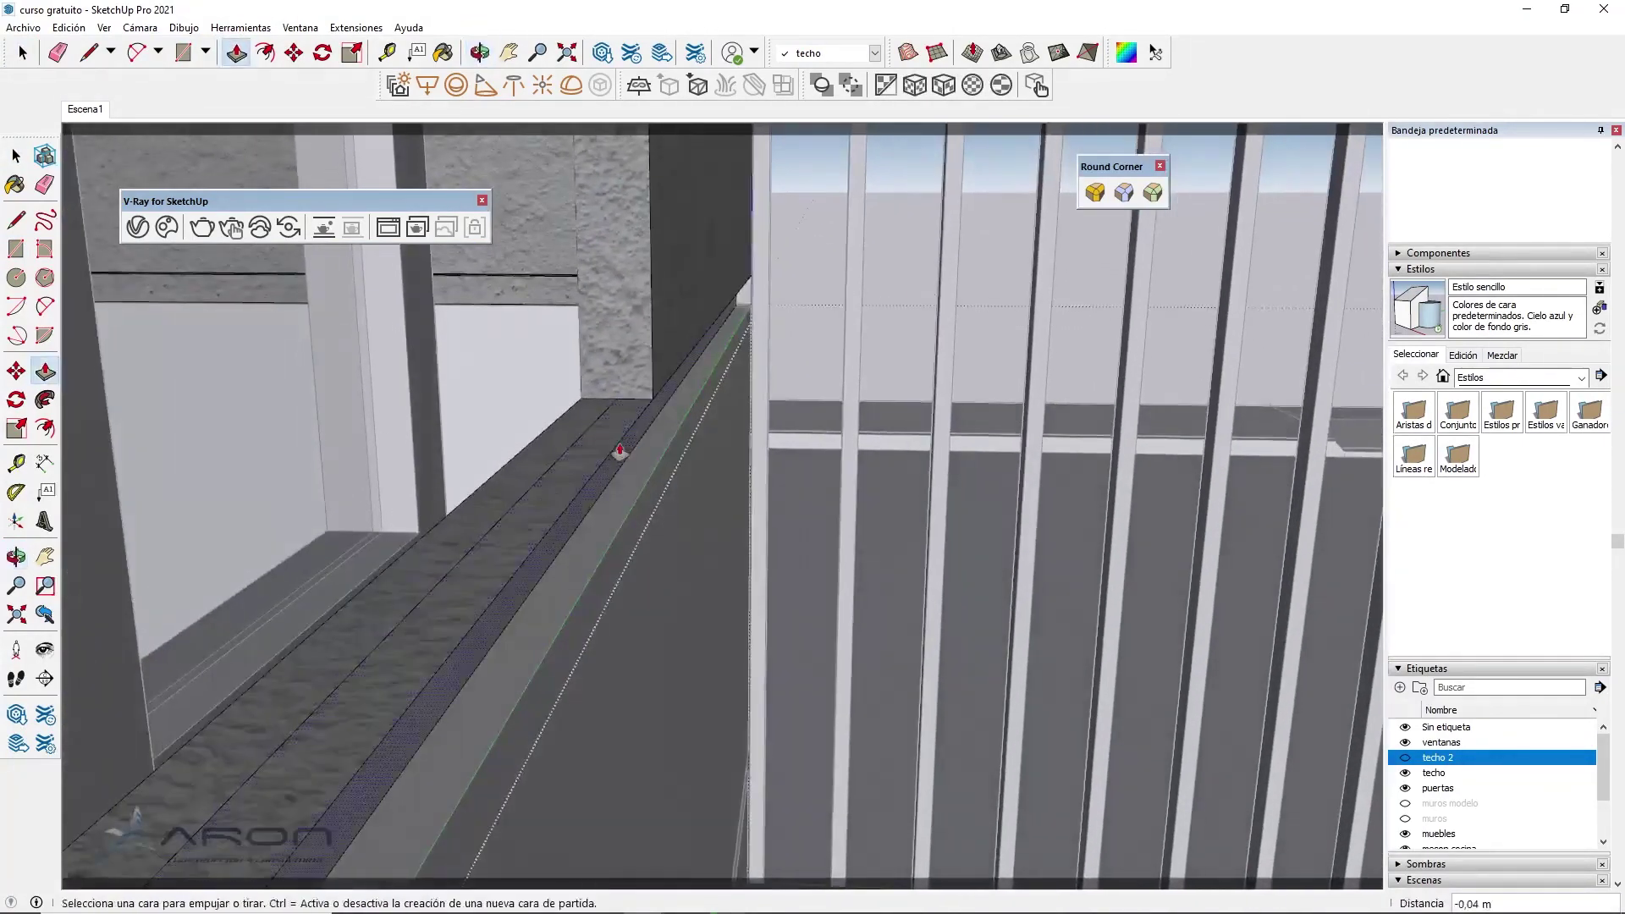
key(e)
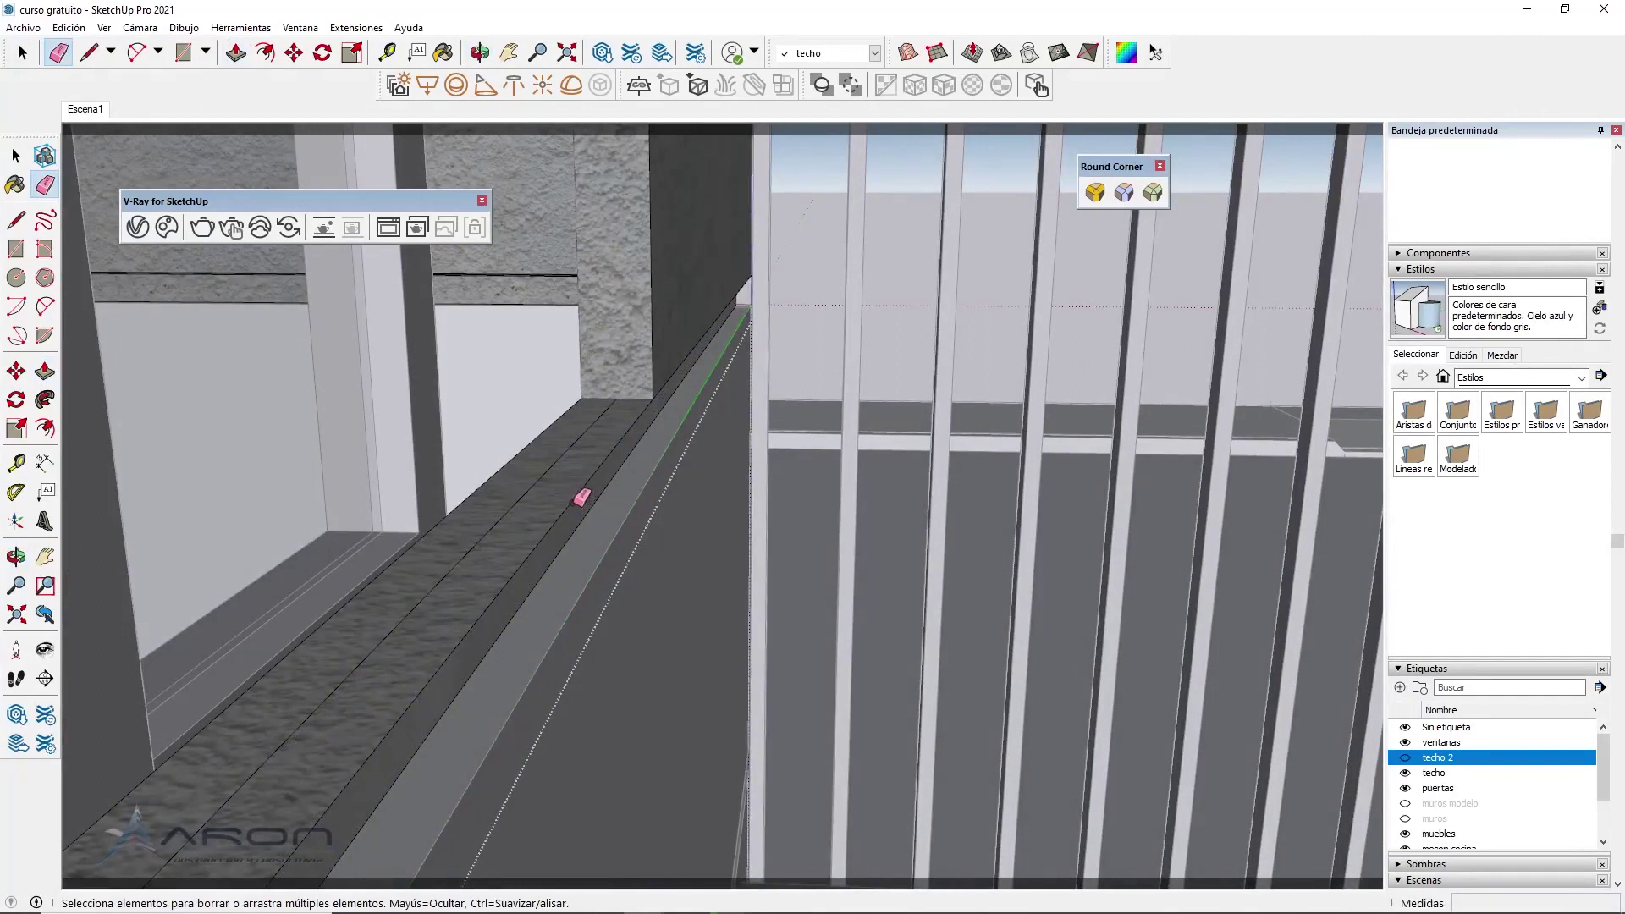
middle_drag(582, 497, 485, 560)
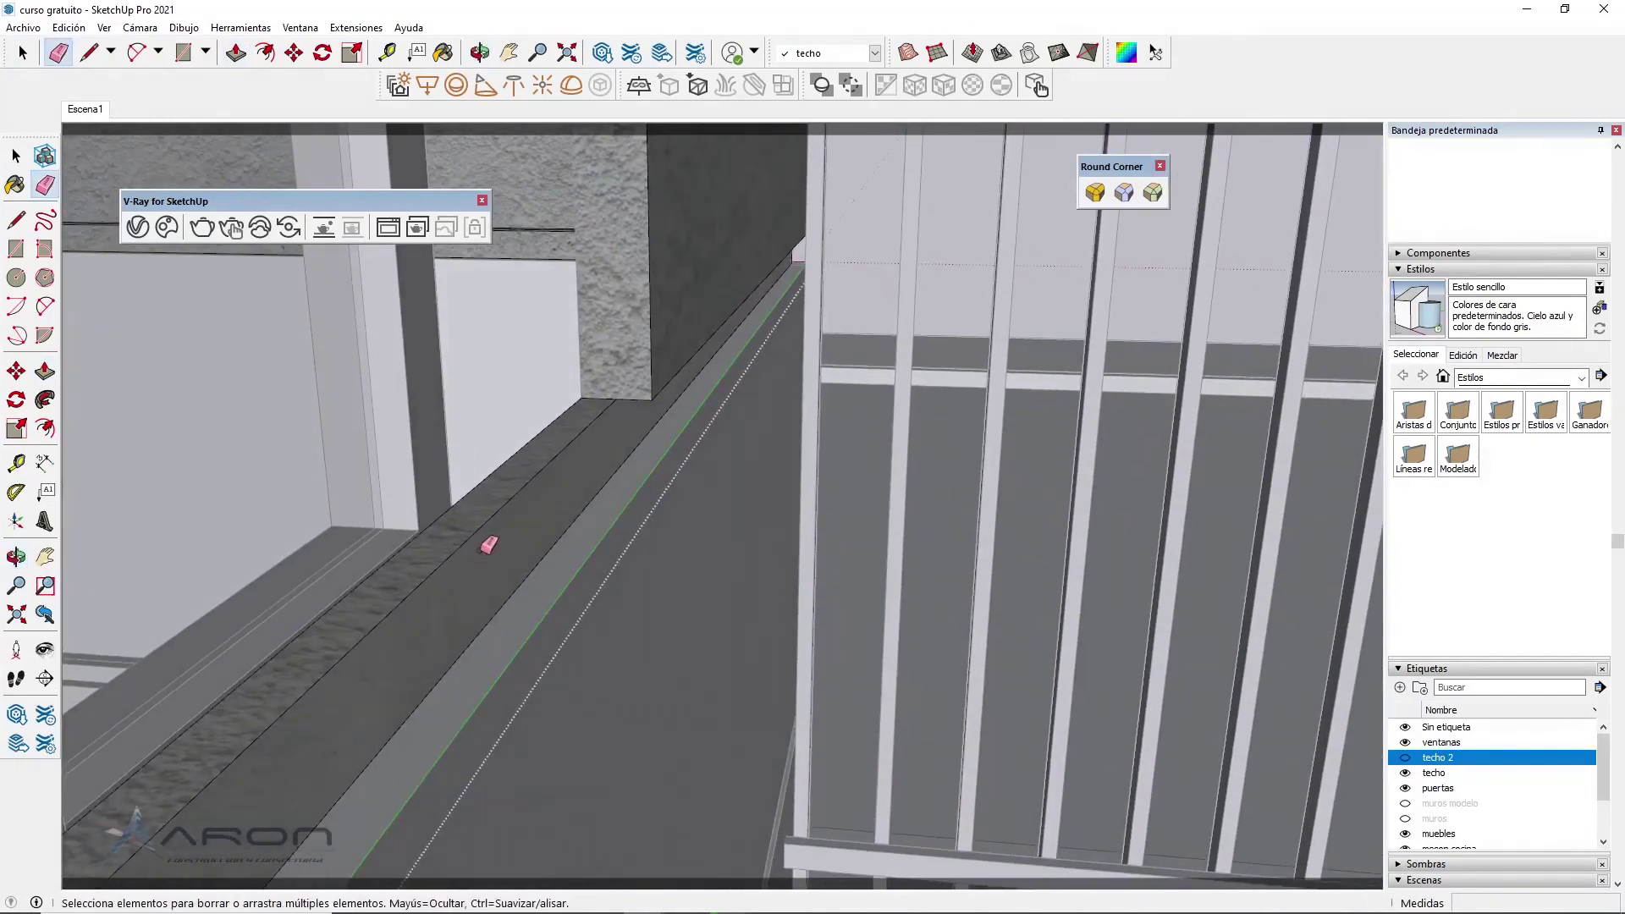
key(p)
click(477, 520)
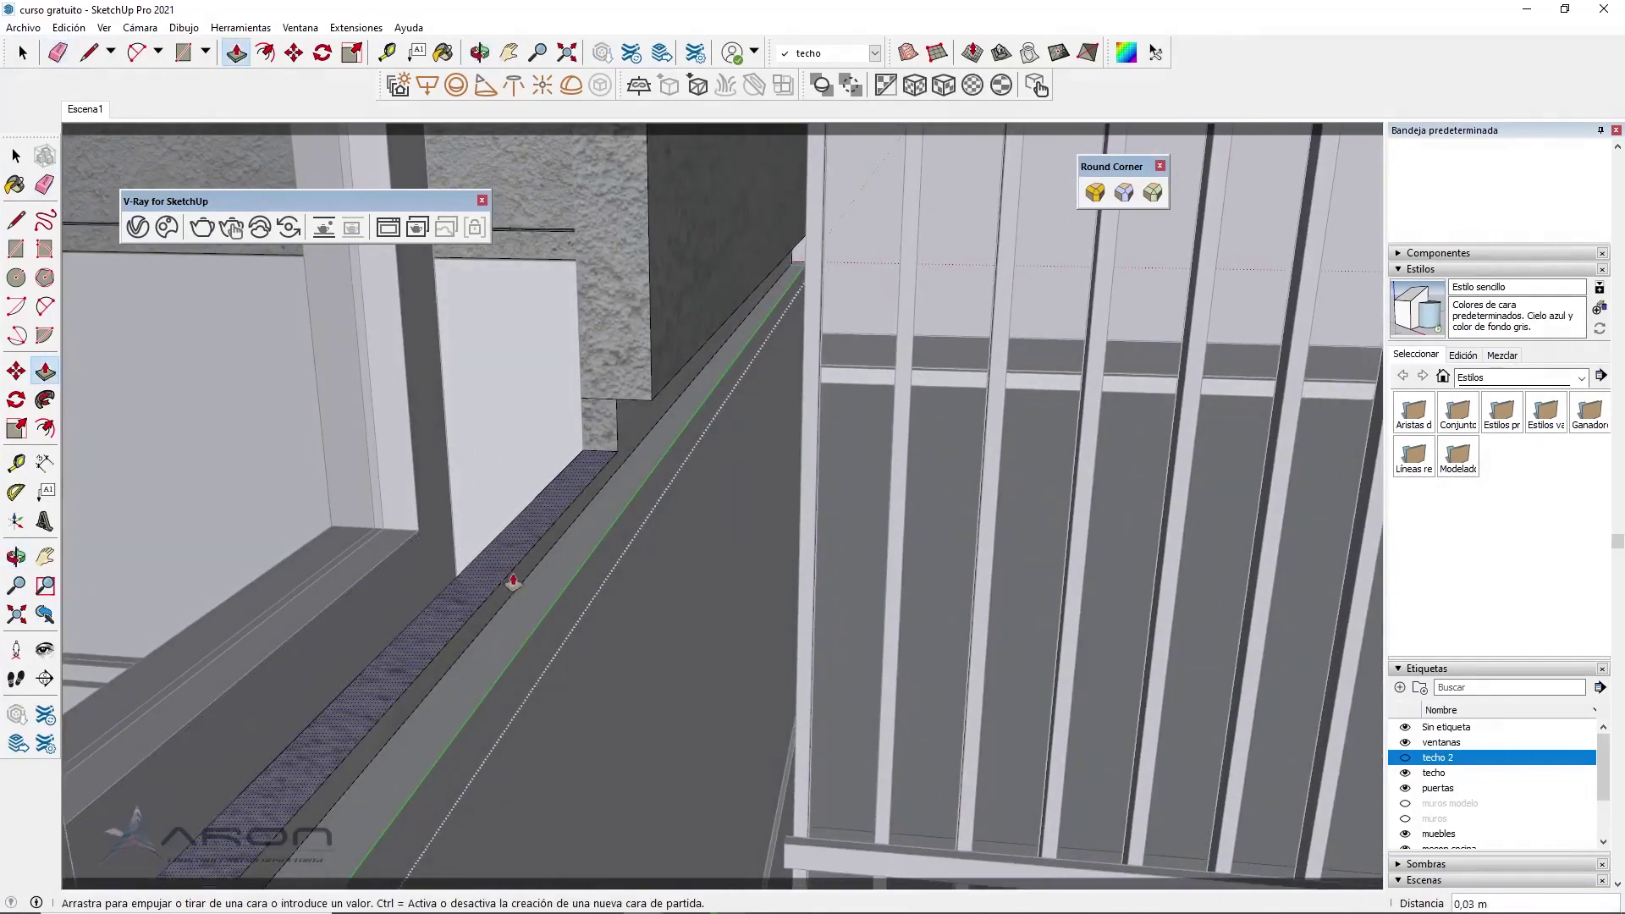
click(527, 584)
mouse_move(527, 584)
middle_down()
mouse_move(634, 537)
mouse_move(814, 501)
mouse_move(881, 508)
mouse_move(762, 483)
mouse_move(653, 562)
middle_up()
key(e)
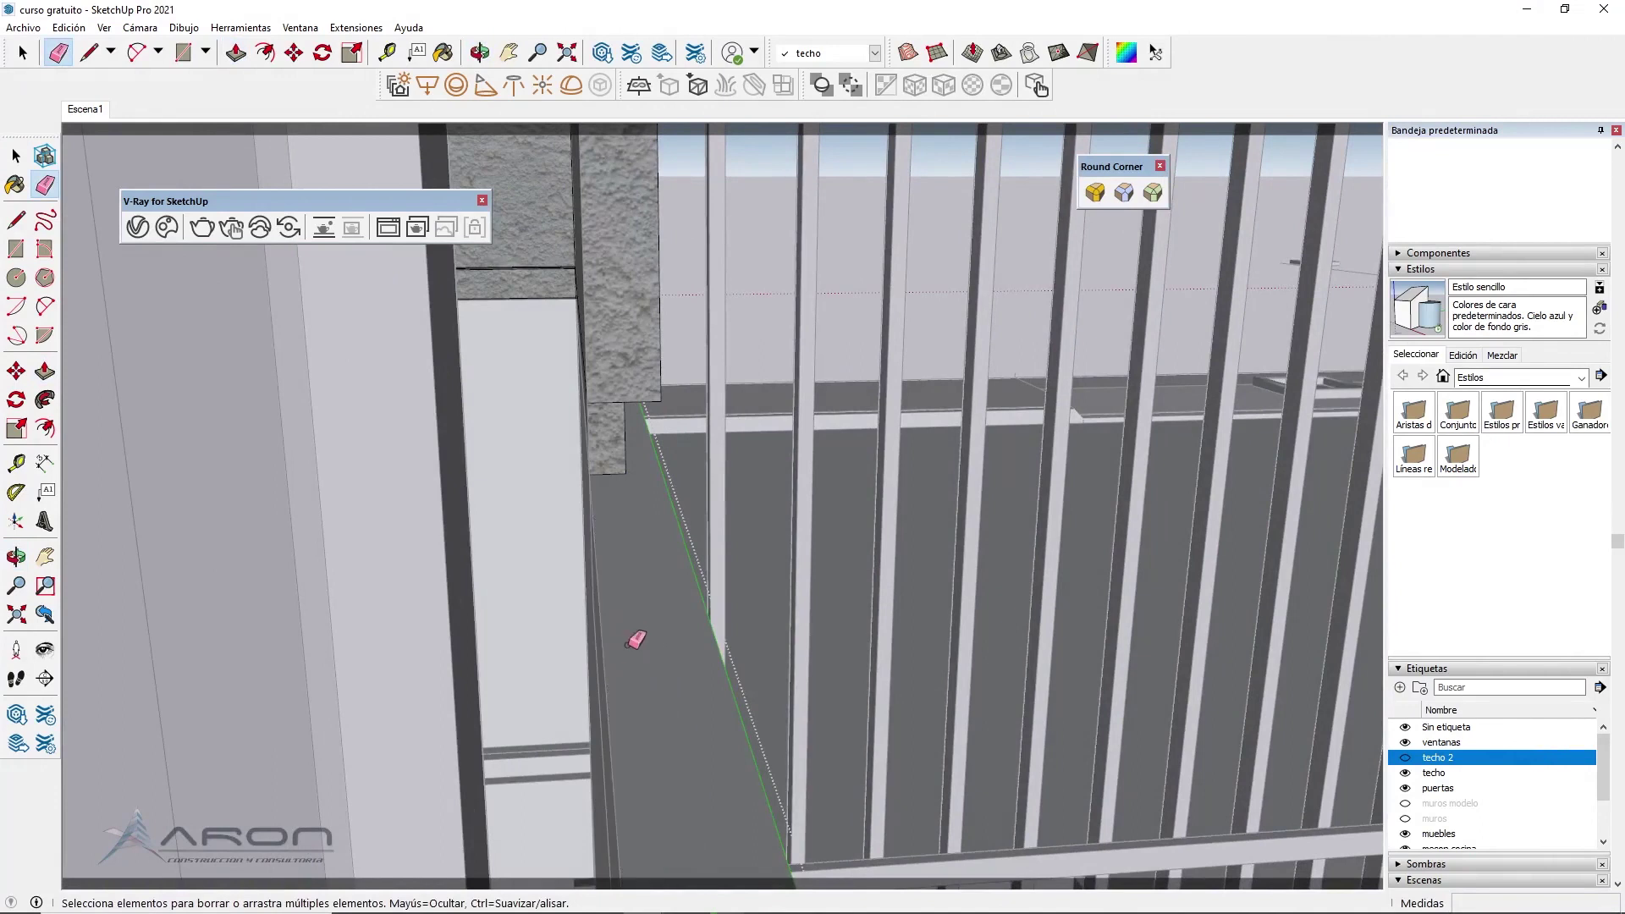
middle_drag(624, 640, 772, 532)
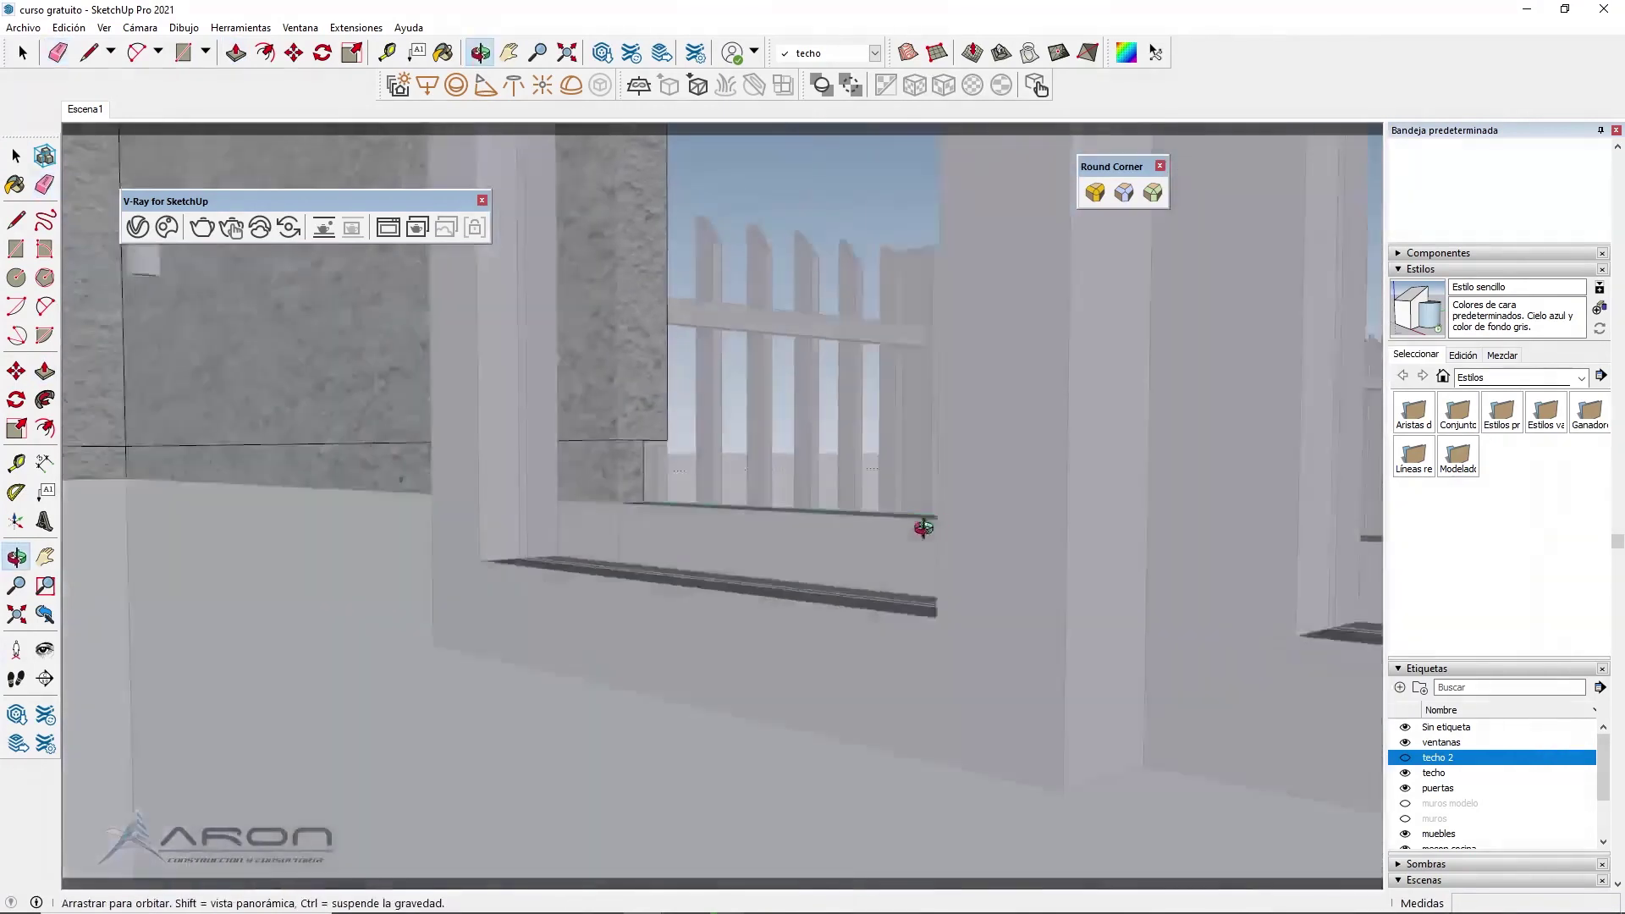
Draw a 0.80 m × 0.08 m band on the wall just below the window sill
key(space)
mouse_move(528, 535)
middle_down()
mouse_move(436, 545)
mouse_move(990, 634)
mouse_move(932, 601)
mouse_move(958, 588)
middle_up()
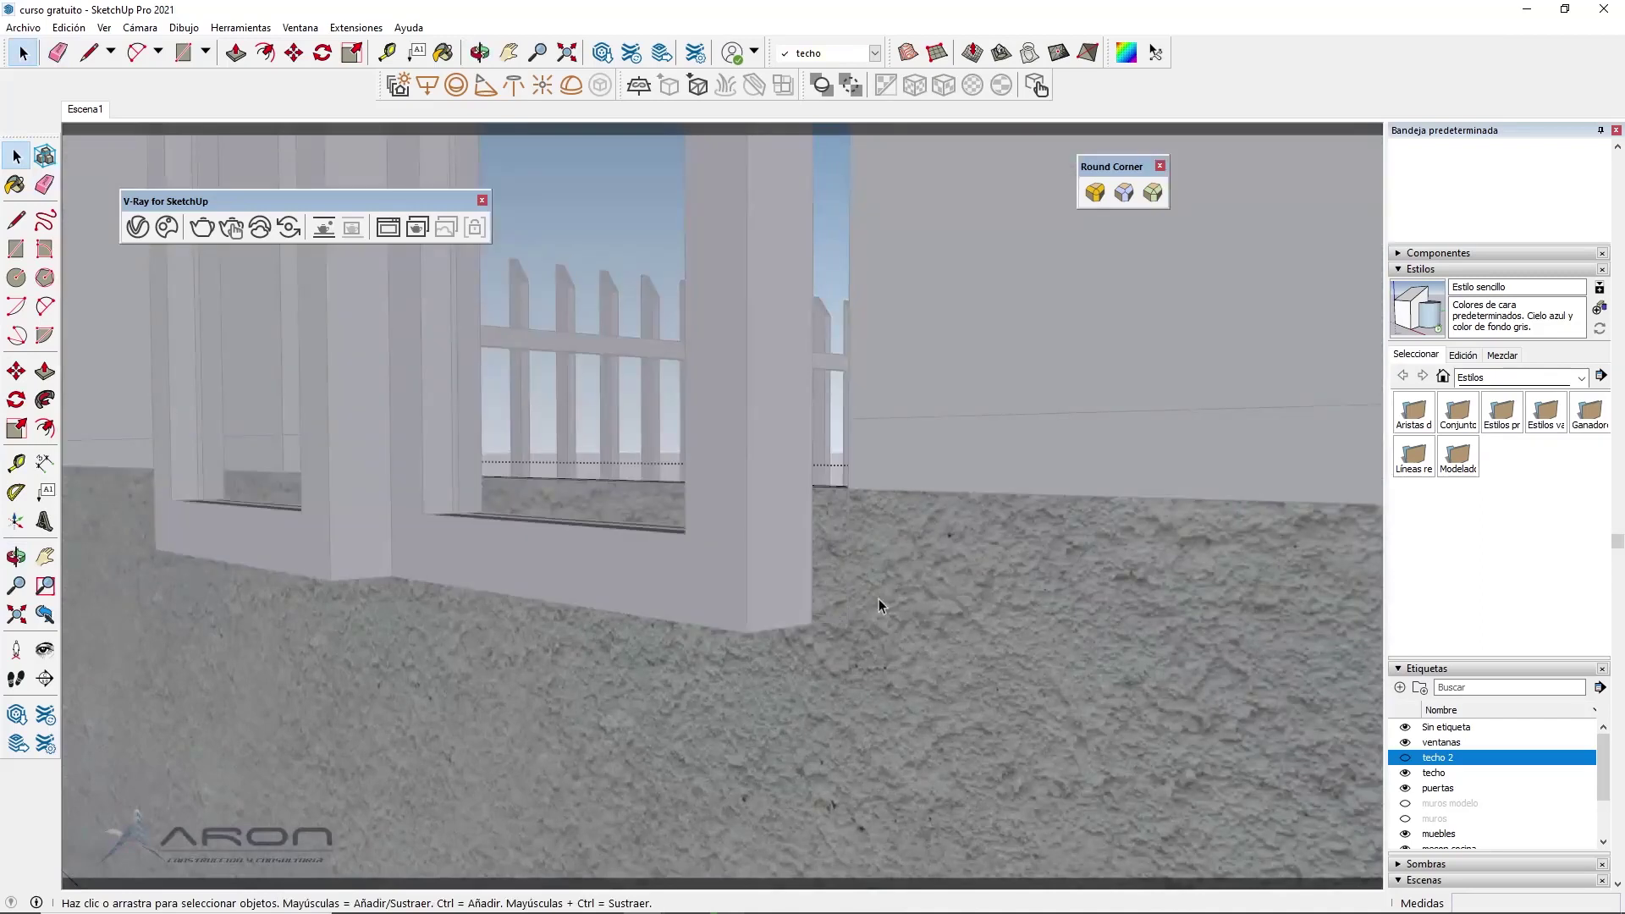
key(r)
click(857, 645)
middle_drag(849, 618, 485, 551)
click(484, 549)
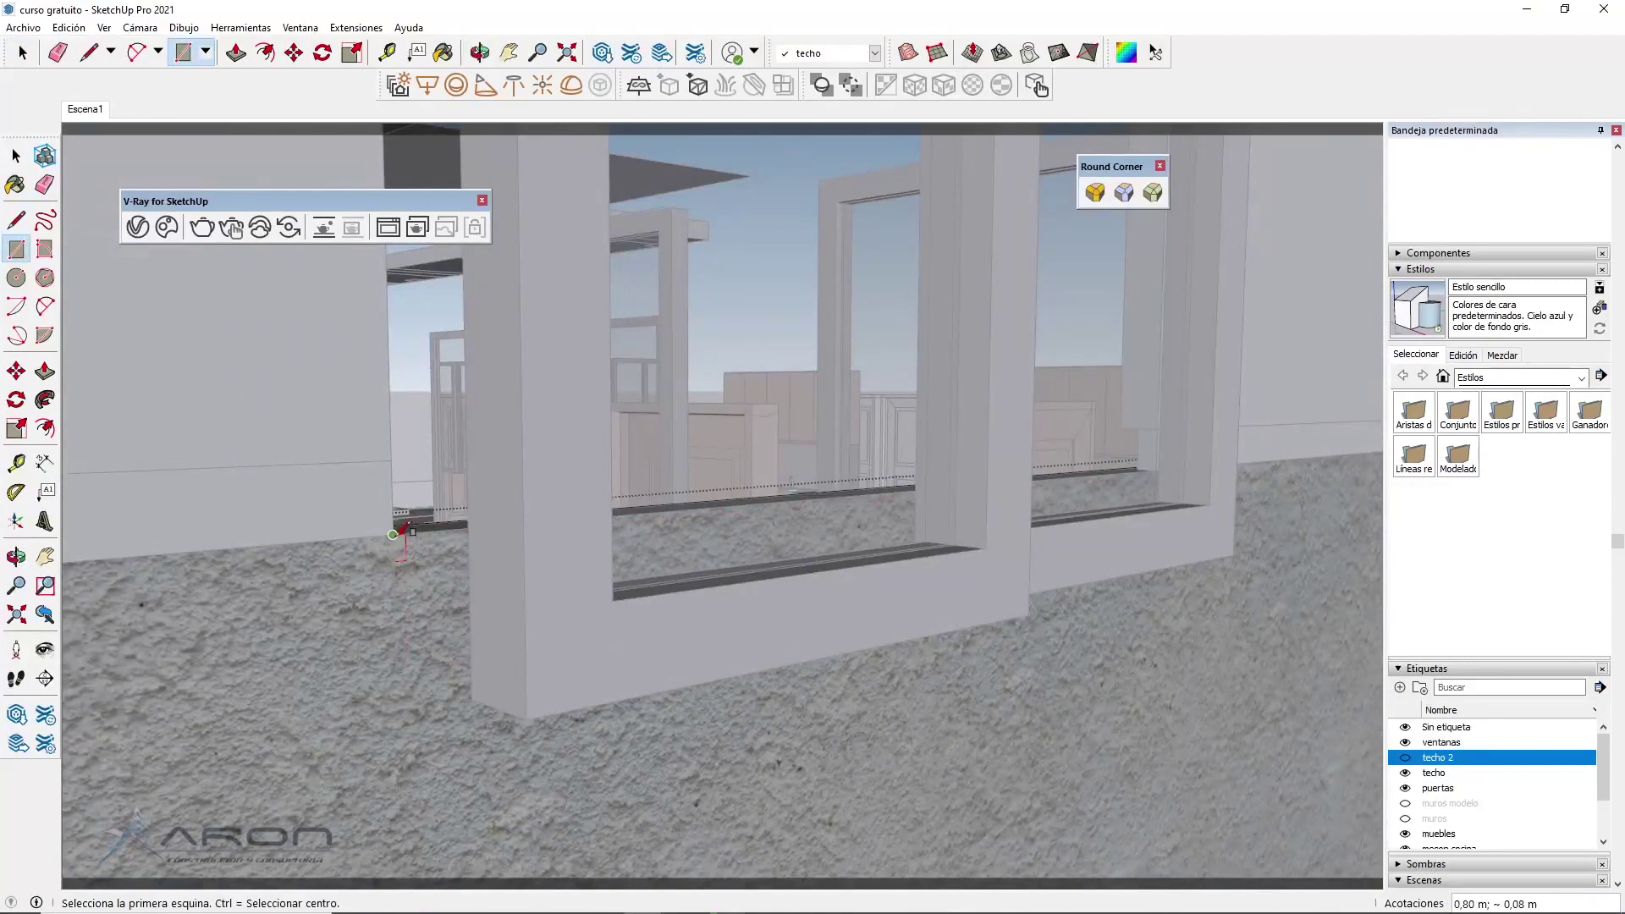
key(space)
click(408, 550)
Recess the band 0.04 m into the wall with Push/Pull
key(o)
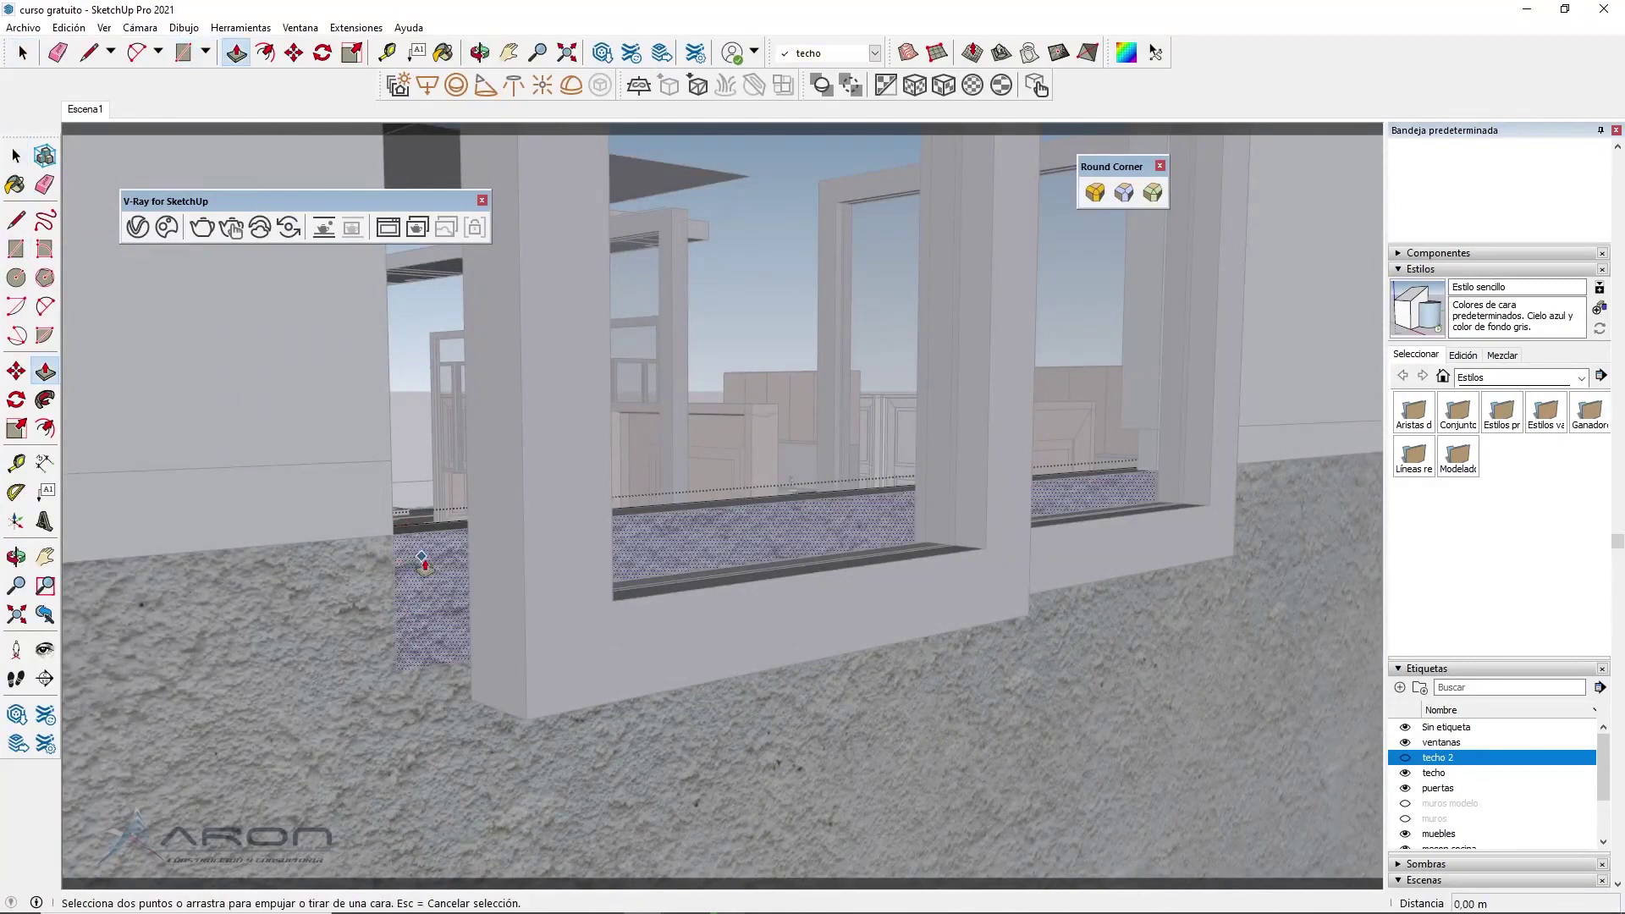
mouse_move(410, 532)
mouse_down()
mouse_move(813, 620)
mouse_move(971, 620)
mouse_up()
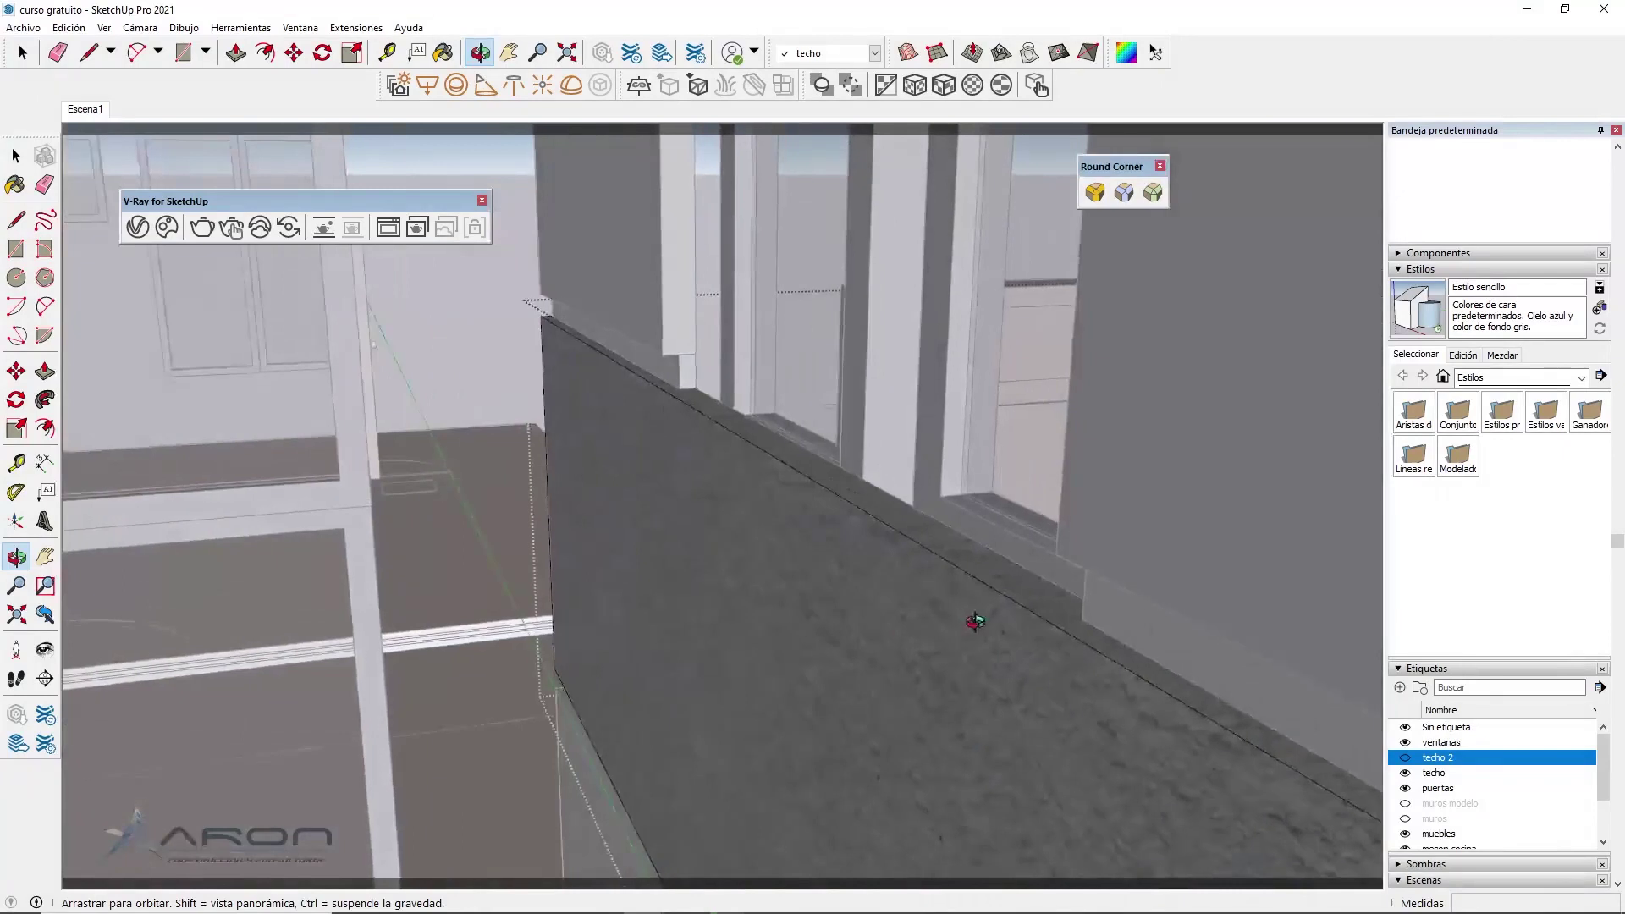
key(p)
click(944, 572)
click(938, 559)
key(space)
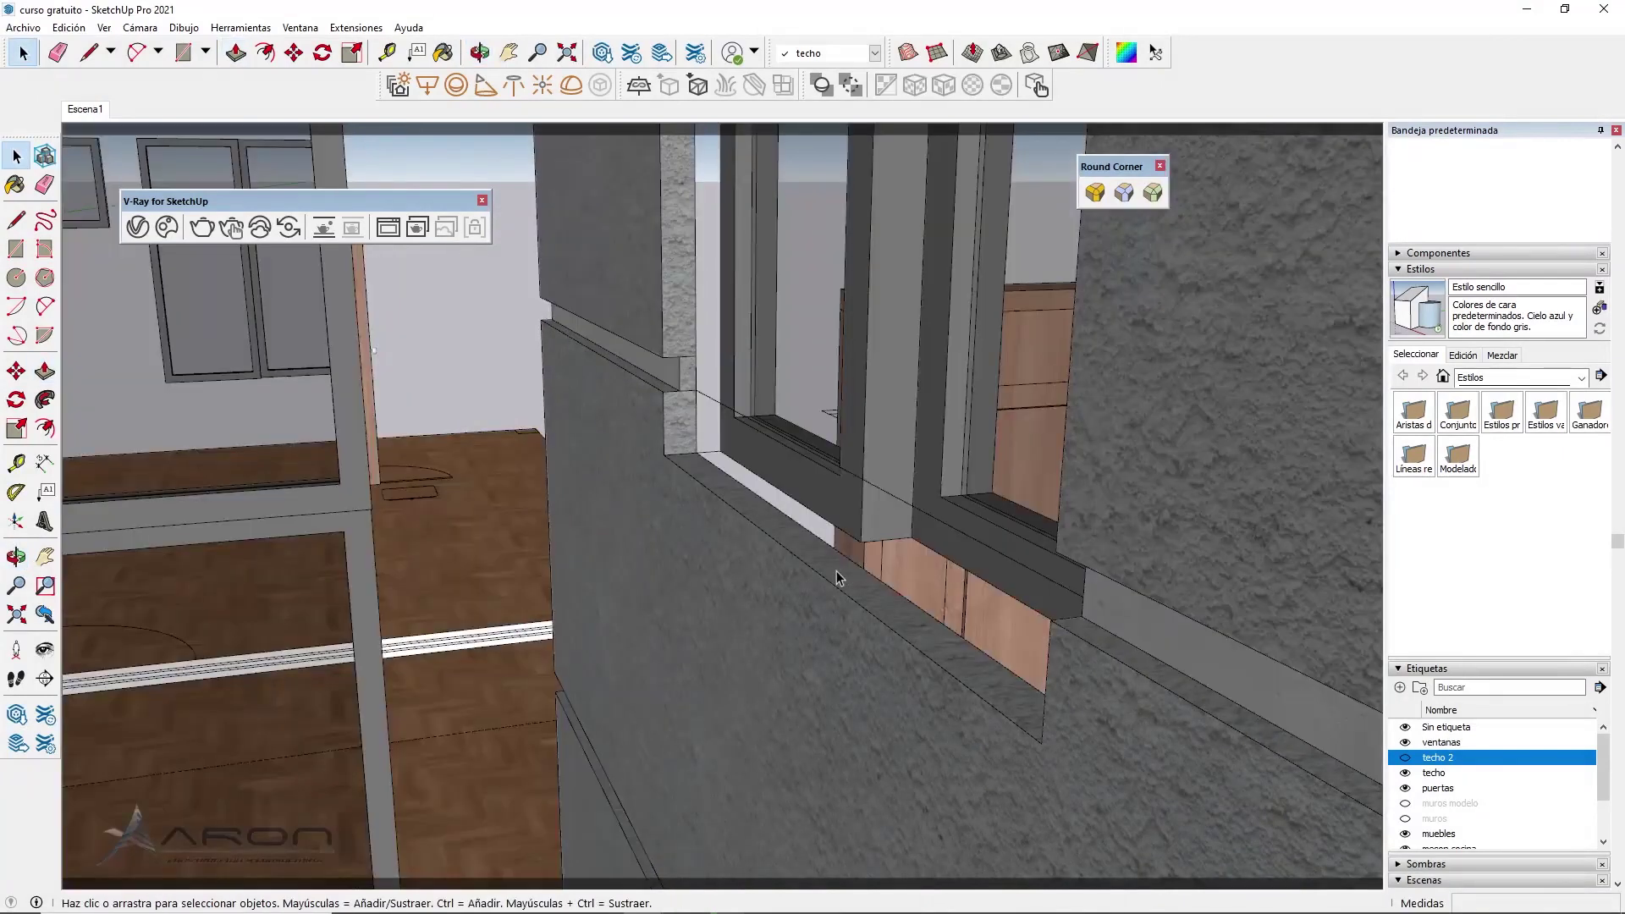
mouse_move(837, 578)
middle_down()
mouse_move(684, 550)
mouse_move(1095, 508)
middle_up()
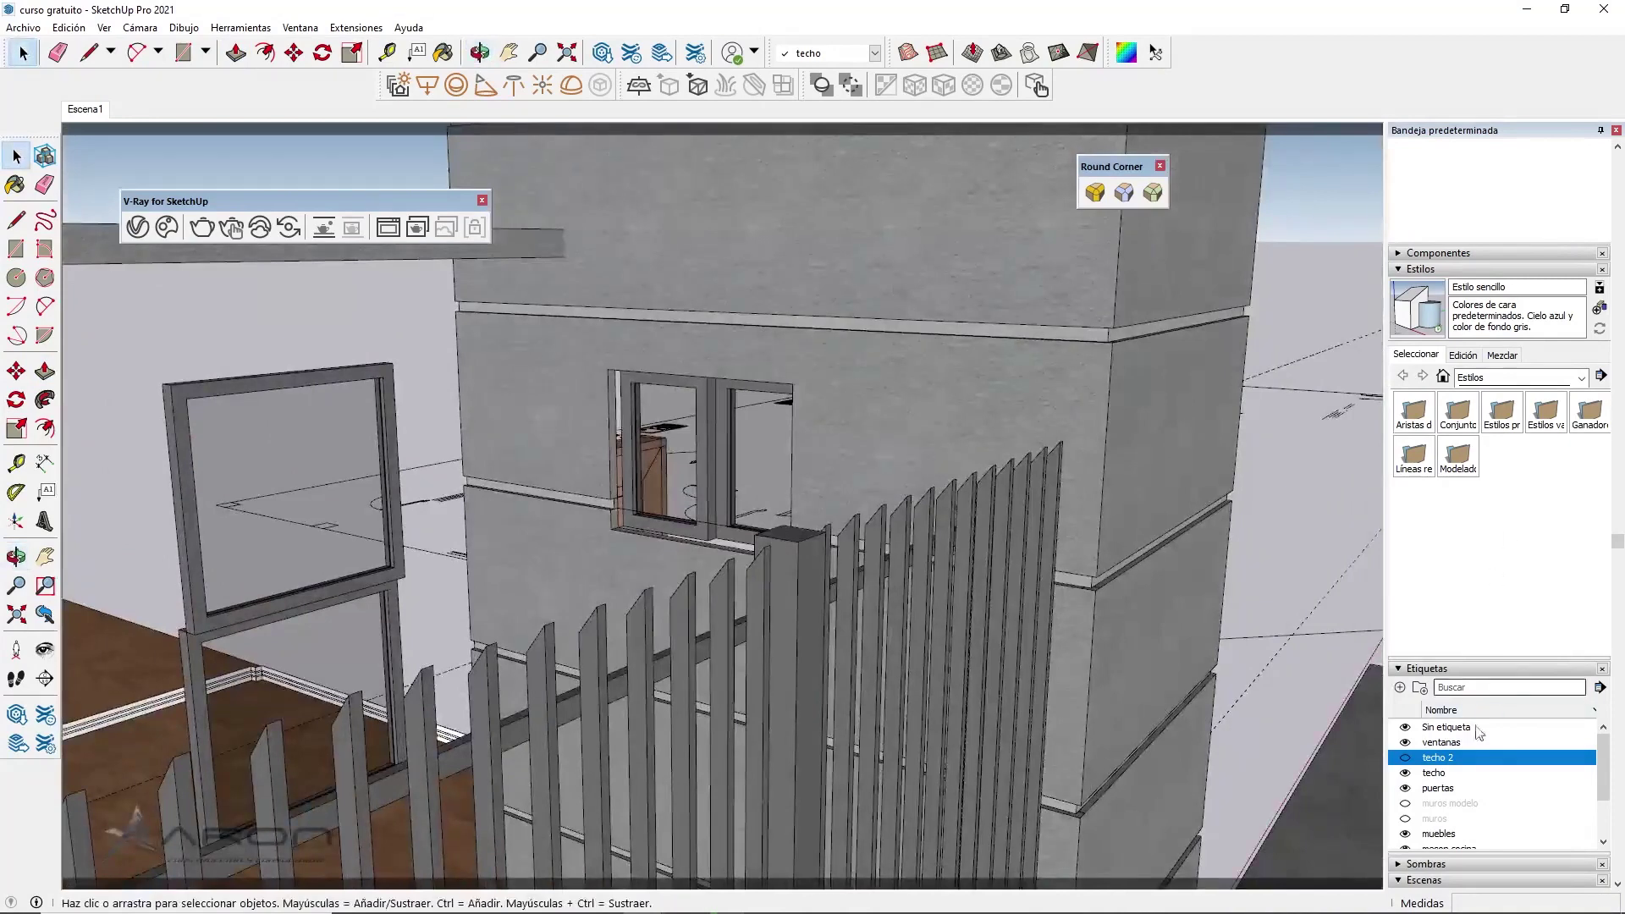
Orbit and zoom around the windows from Escena1, return to Escena1, and show the last render
click(86, 109)
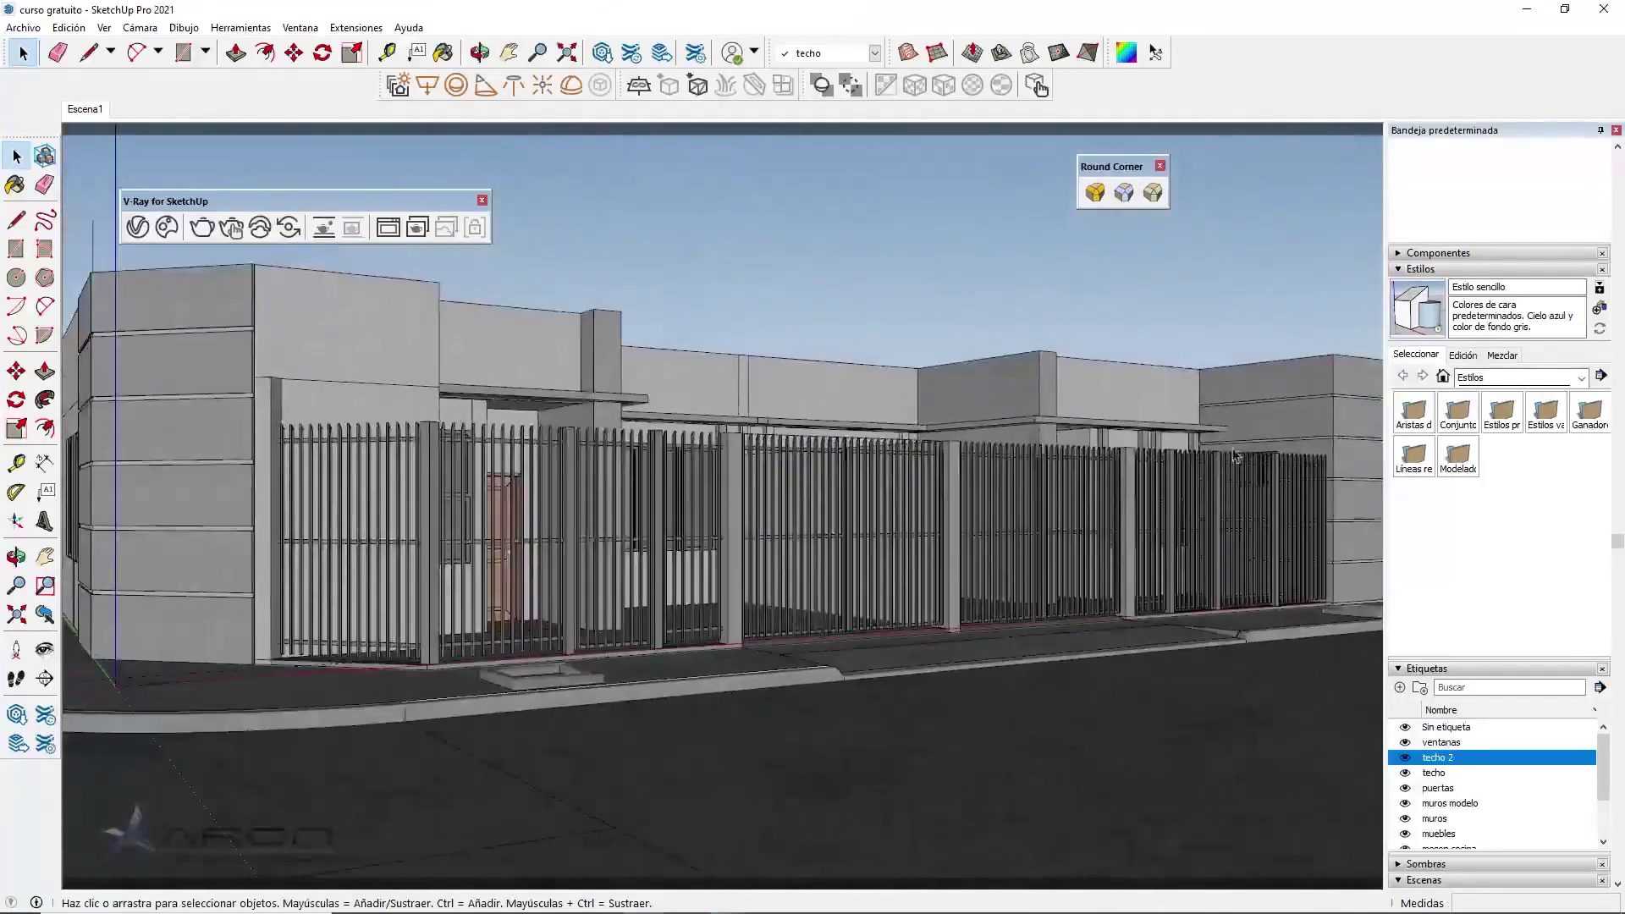
middle_drag(1132, 380, 1391, 513)
scroll(1180, 374, up, 5)
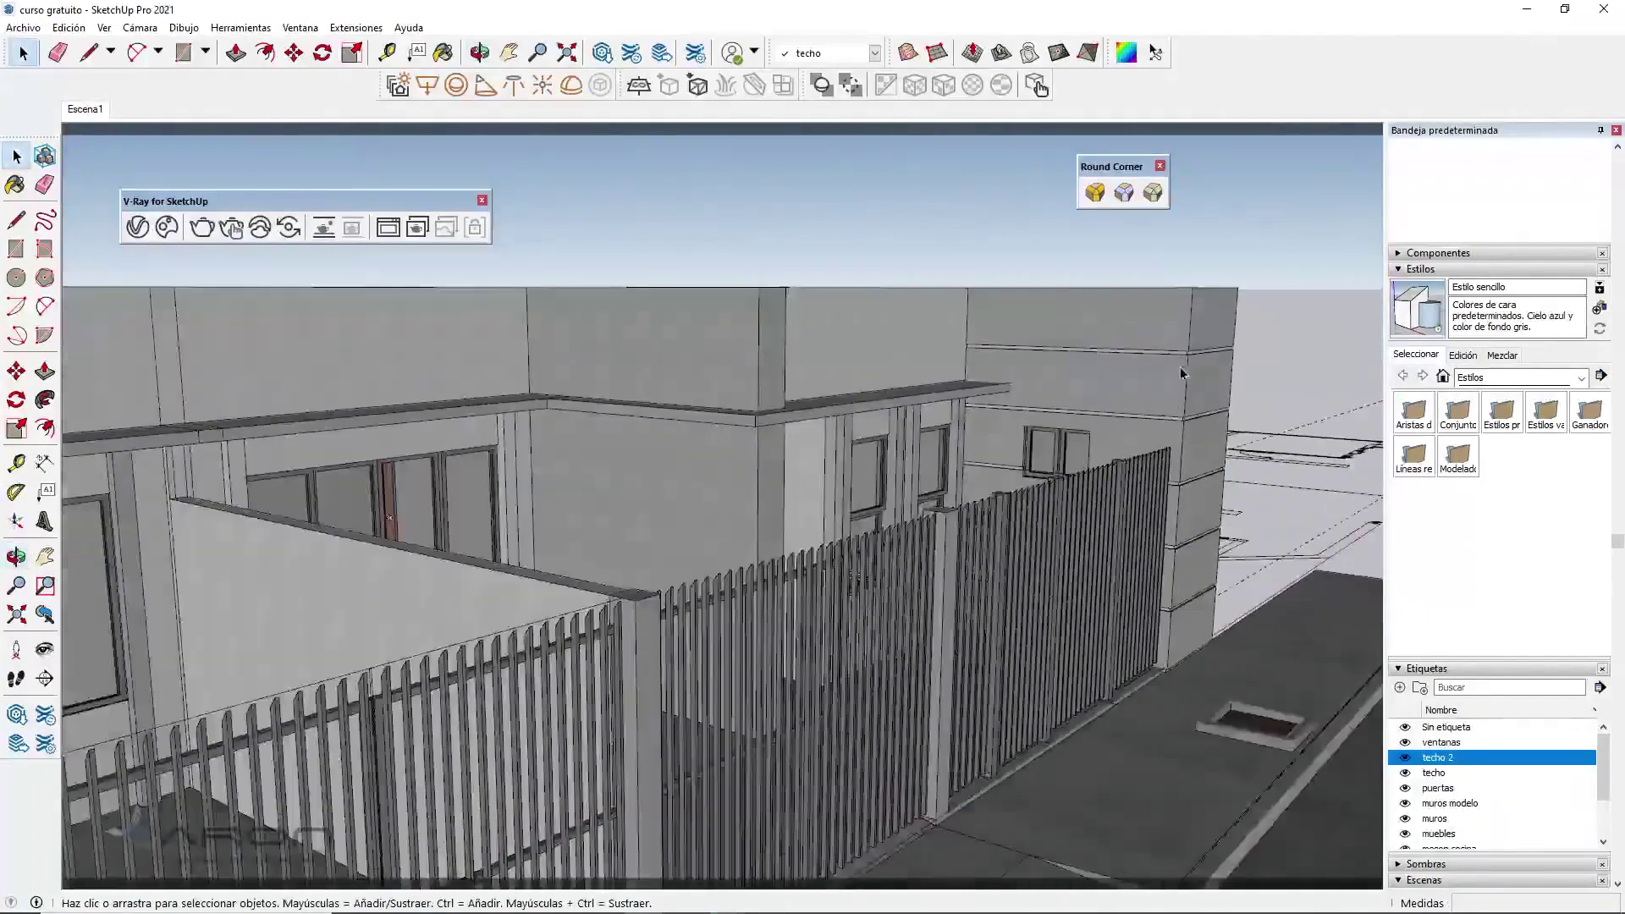
scroll(999, 463, up, 5)
scroll(999, 463, up, 3)
mouse_move(1056, 497)
middle_down()
mouse_move(1004, 524)
mouse_move(1050, 470)
middle_up()
scroll(957, 465, down, 2)
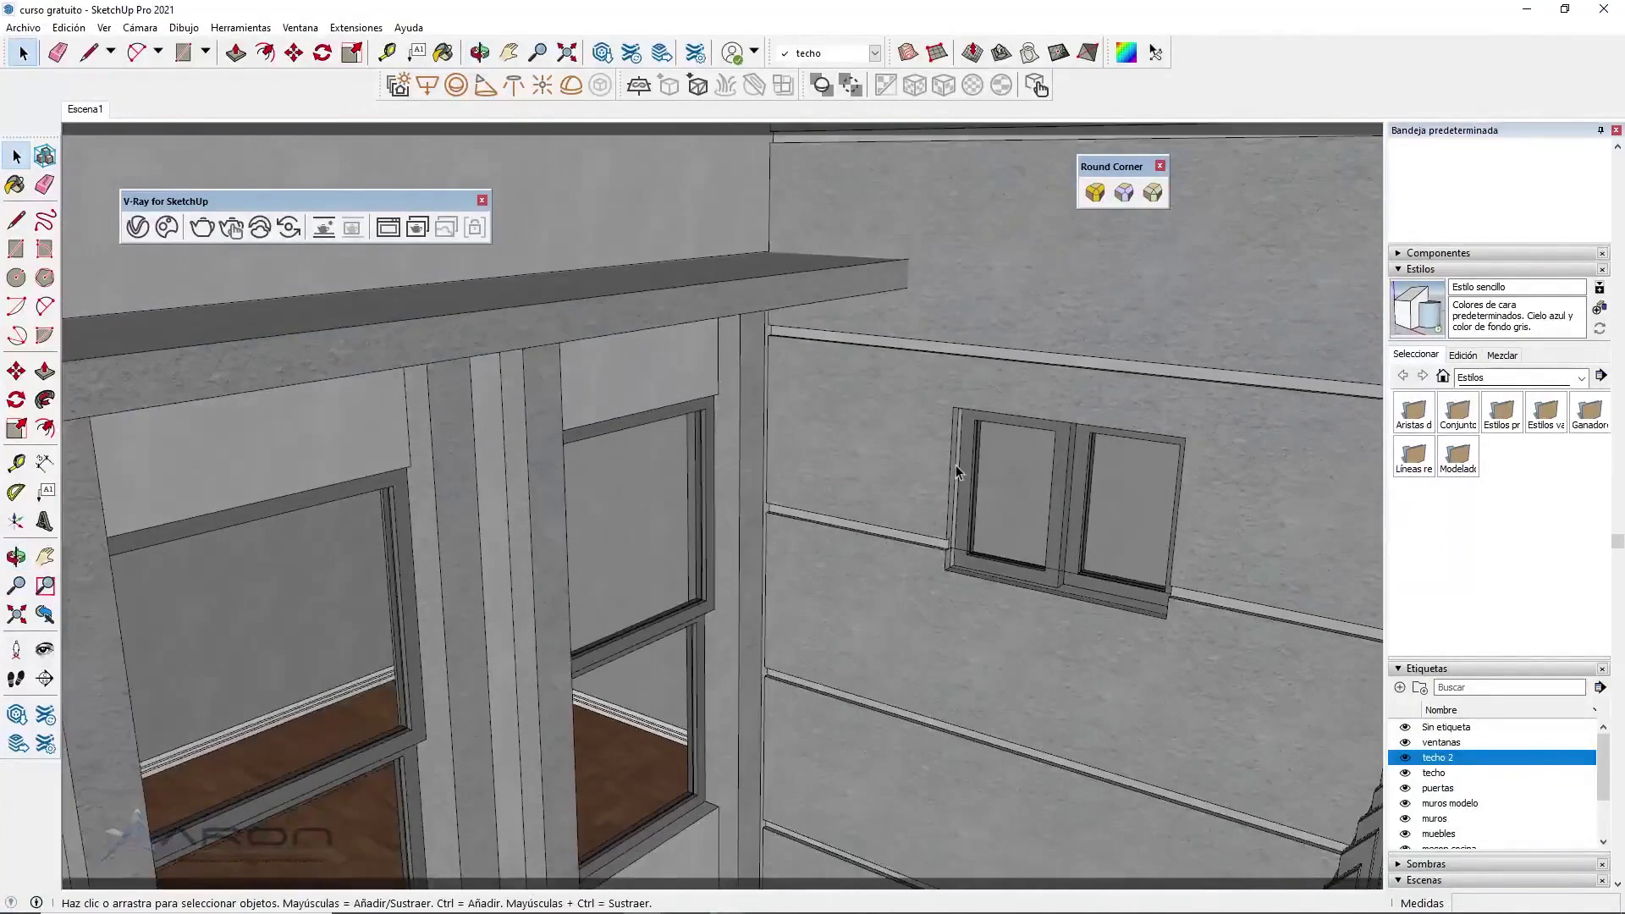
scroll(957, 467, down, 3)
scroll(956, 465, down, 5)
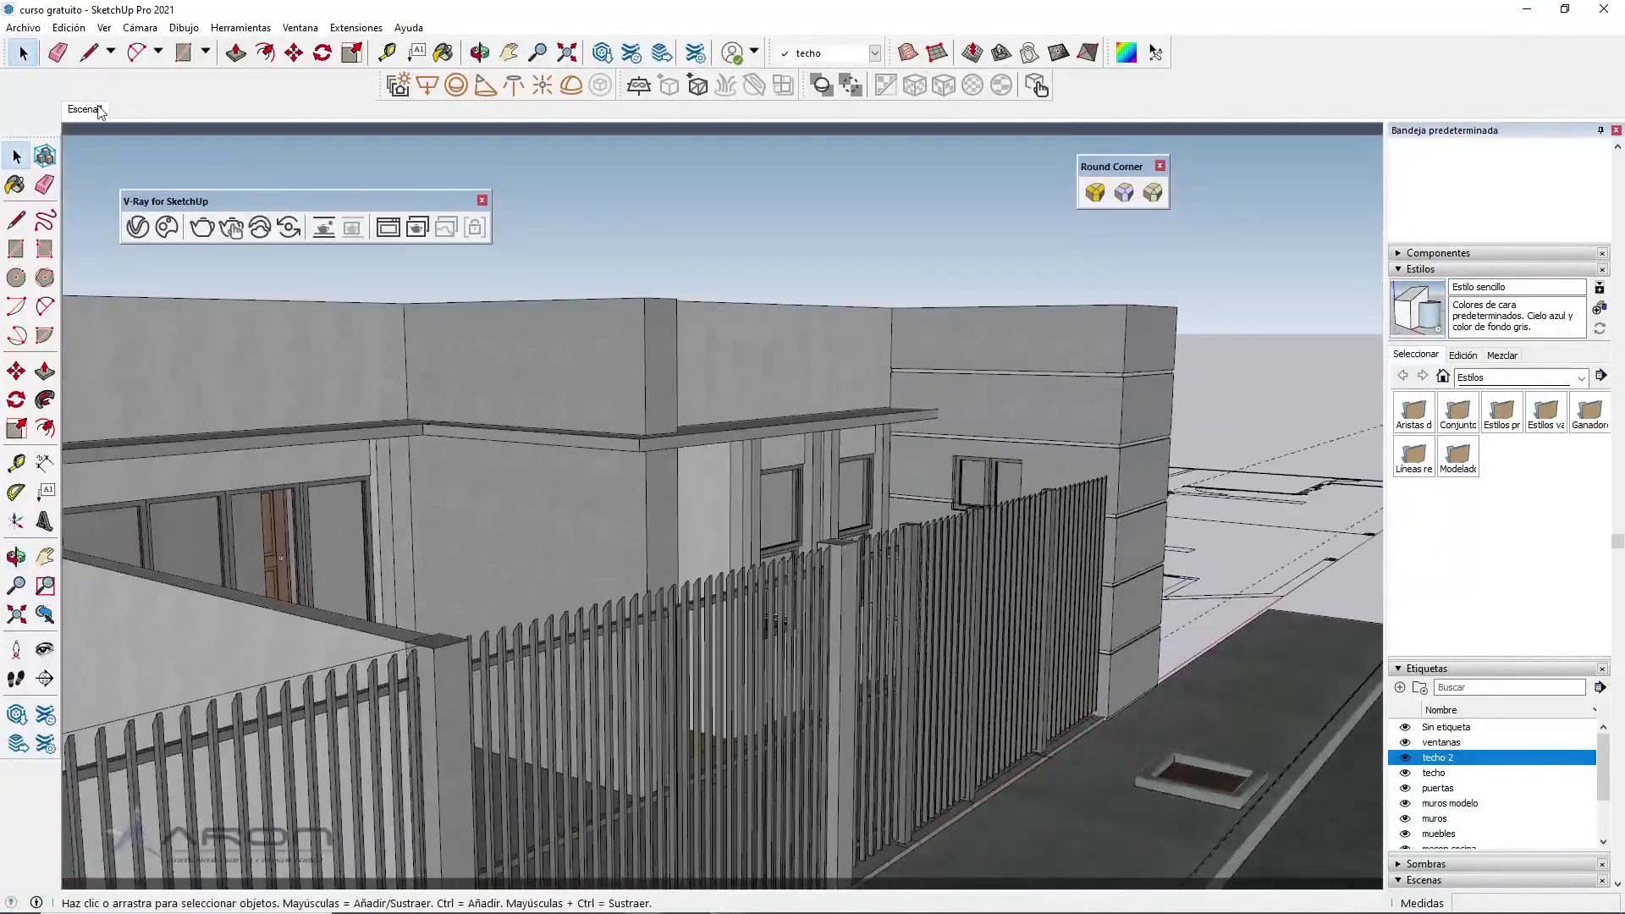
click(96, 110)
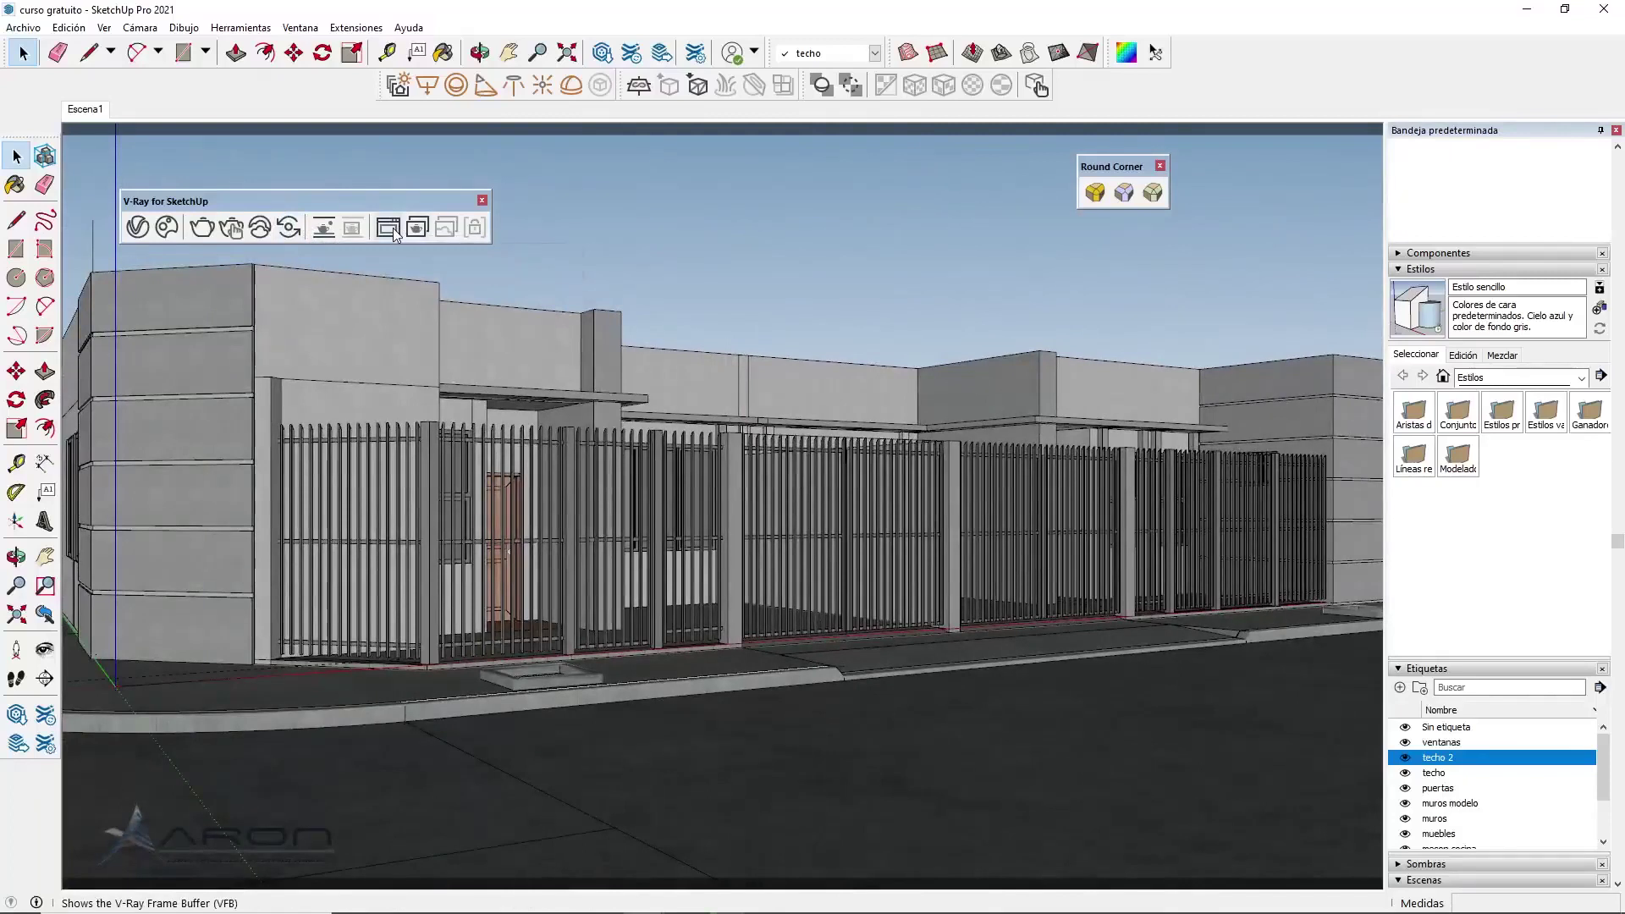
click(392, 226)
Re-render only the building's right-hand end using a Region Render box
click(1245, 70)
click(1248, 61)
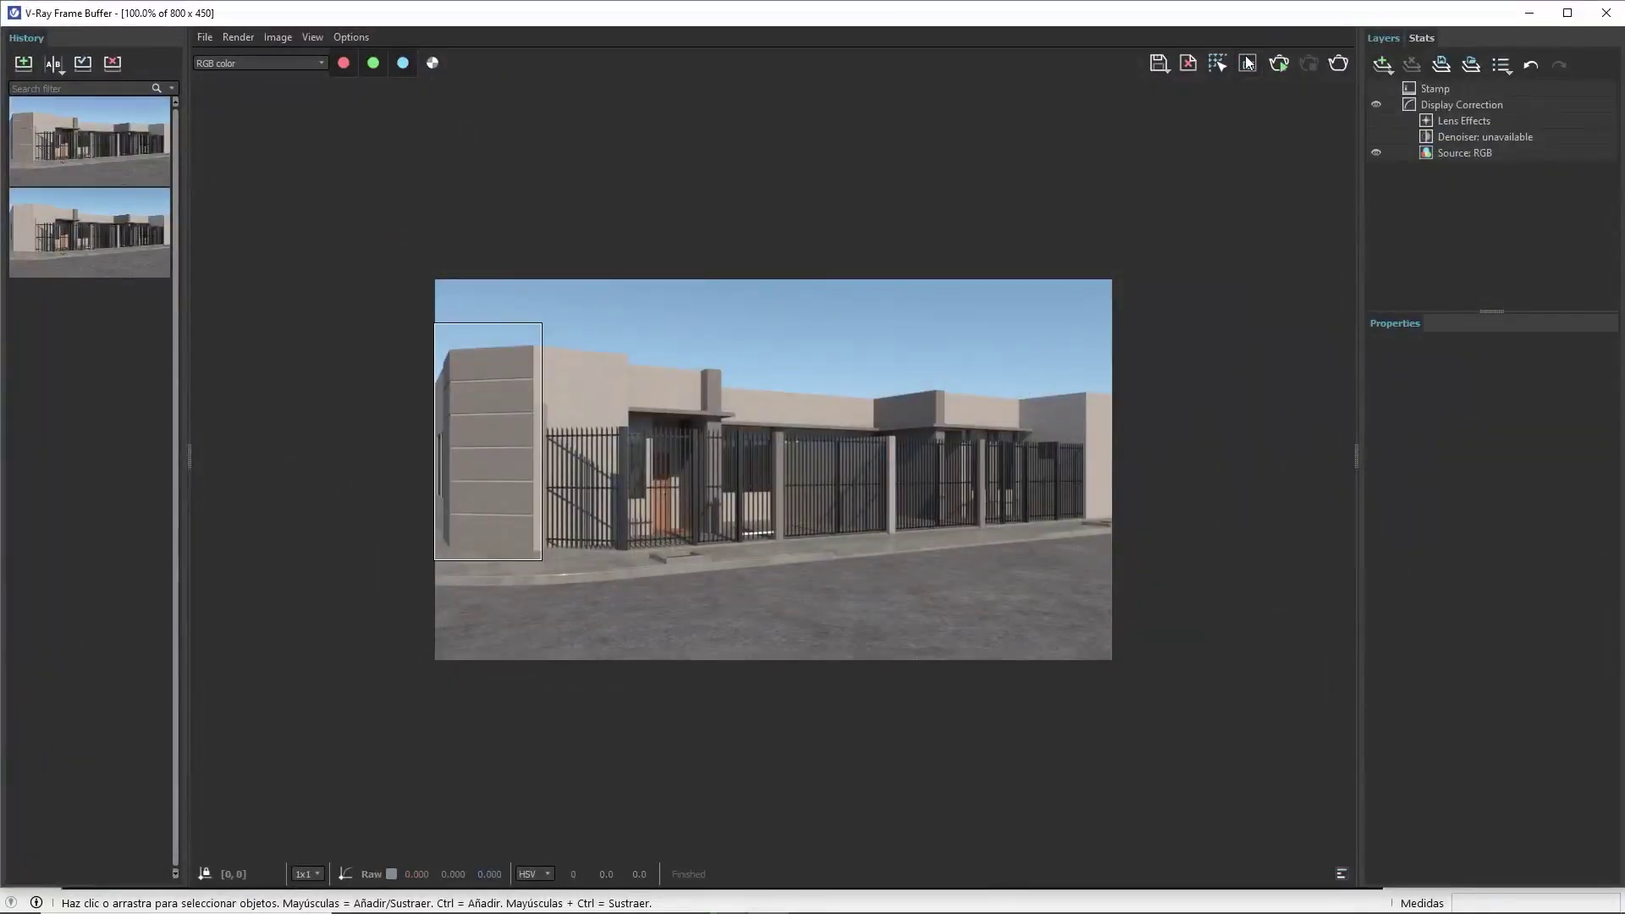
drag(1015, 383, 1114, 525)
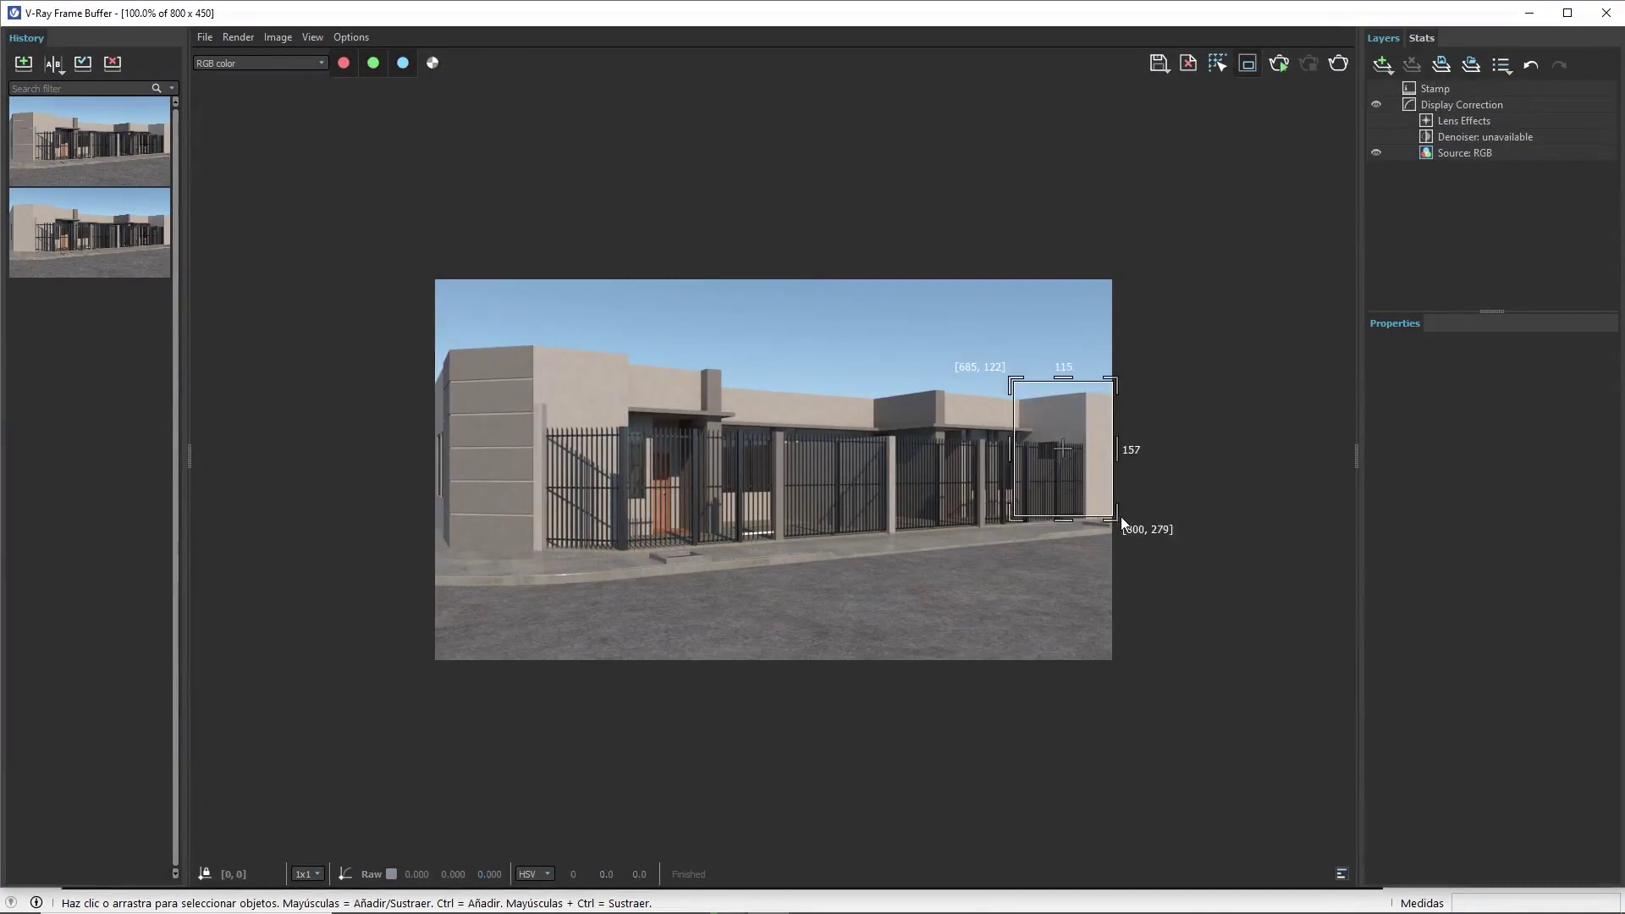
click(1339, 66)
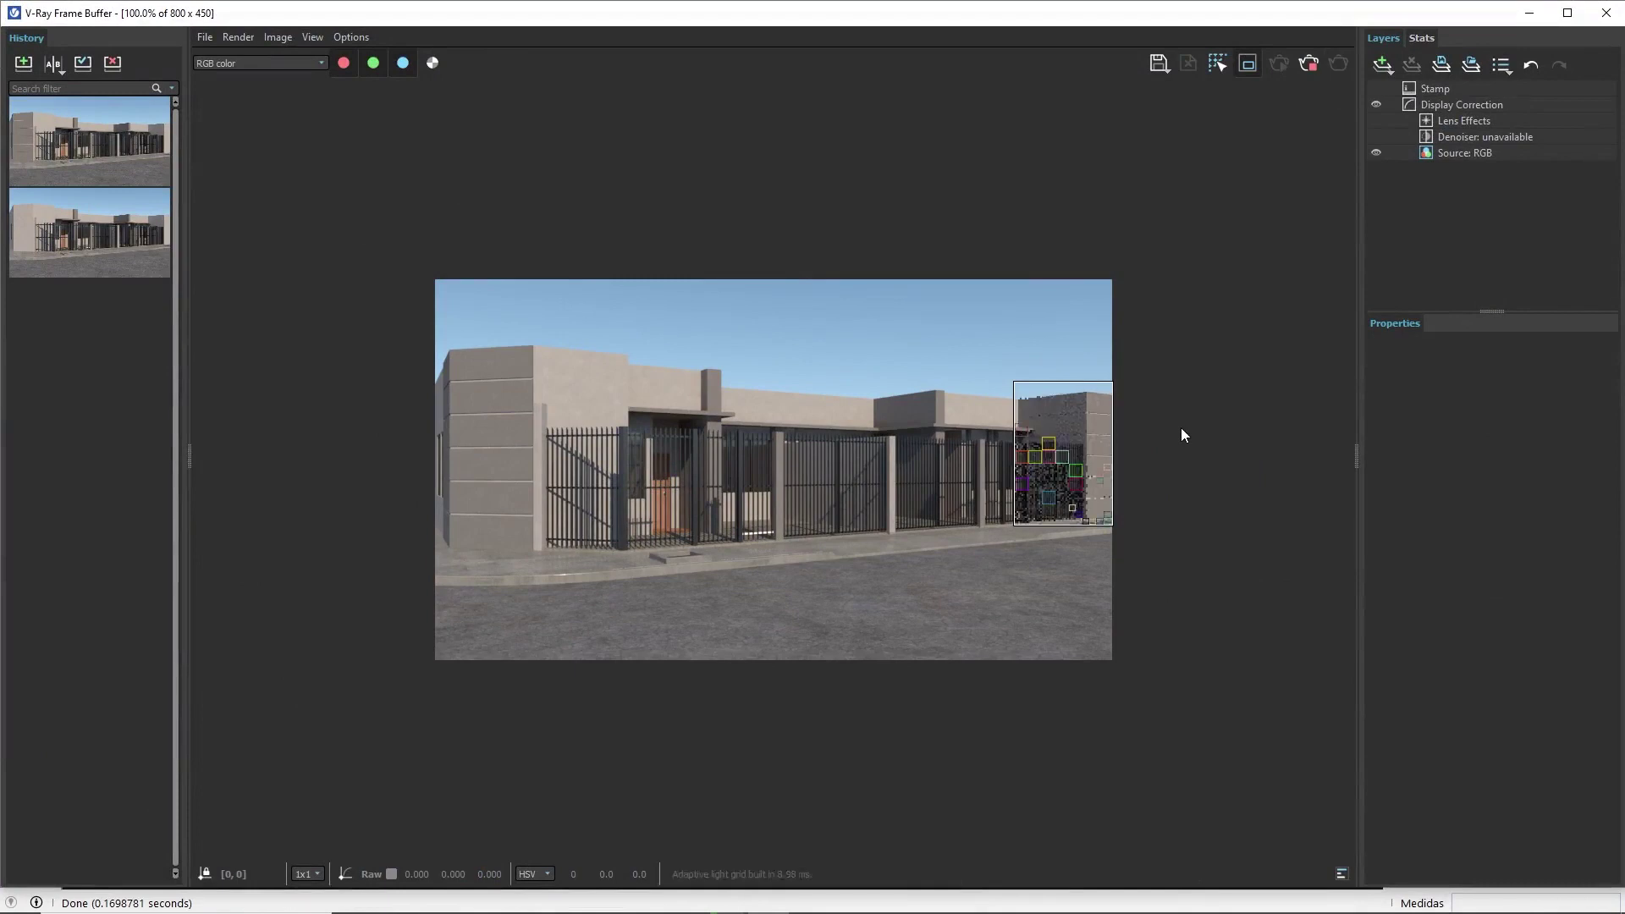
Zoom in to check the region render, then minimize the V-Ray Frame Buffer
scroll(1135, 435, up, 1)
scroll(1129, 435, up, 1)
scroll(1131, 441, down, 1)
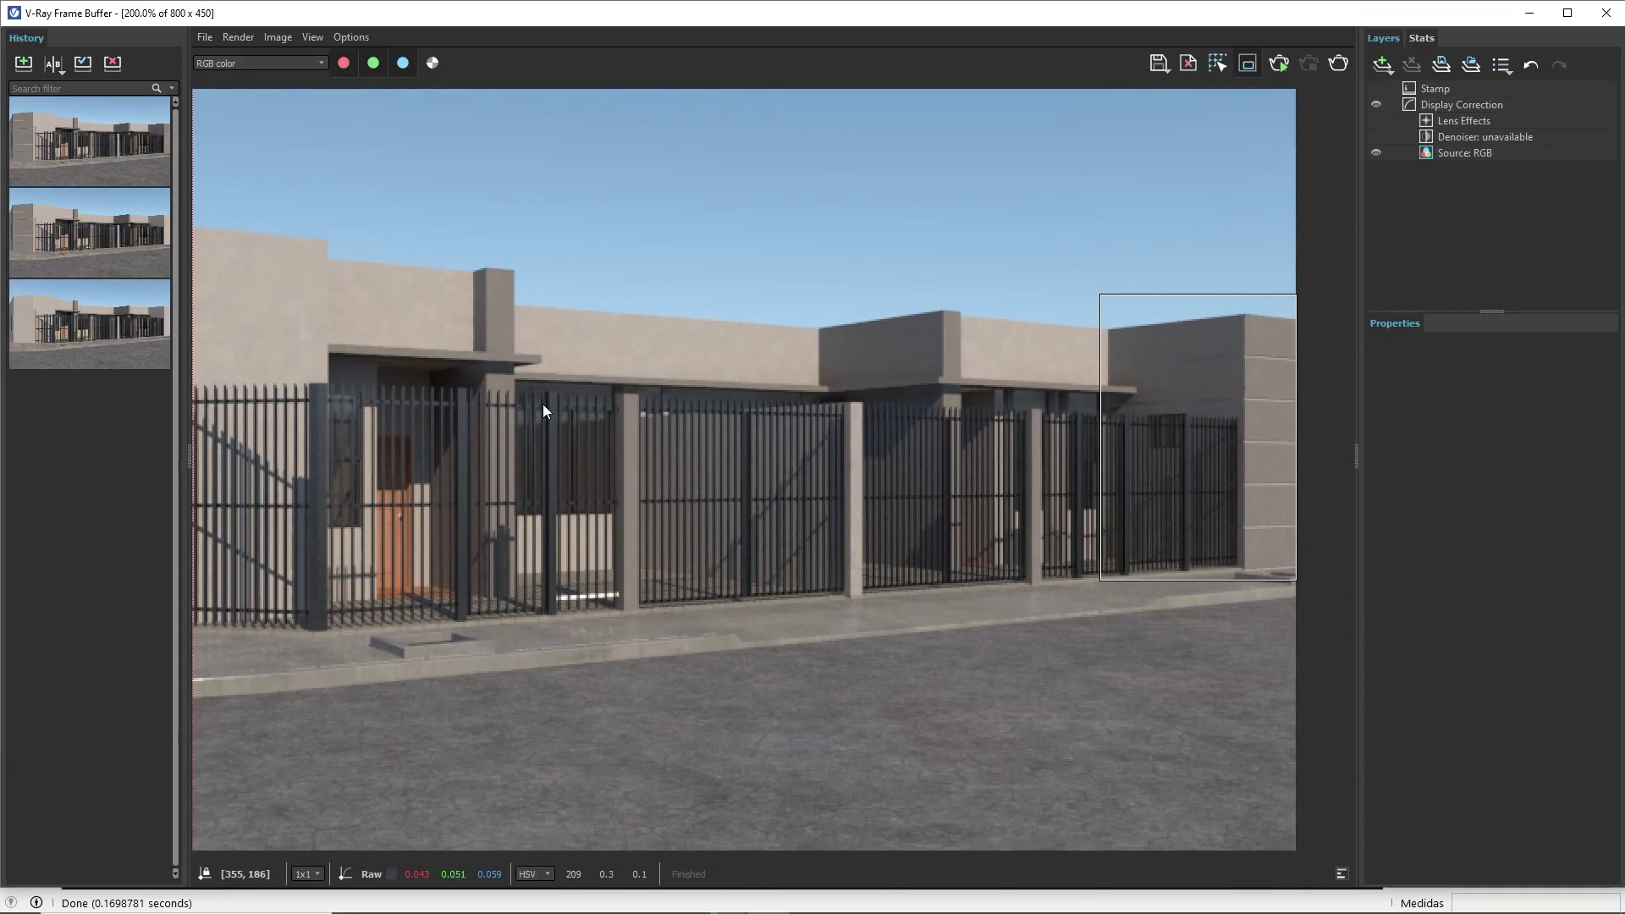
scroll(424, 423, down, 1)
scroll(677, 421, up, 1)
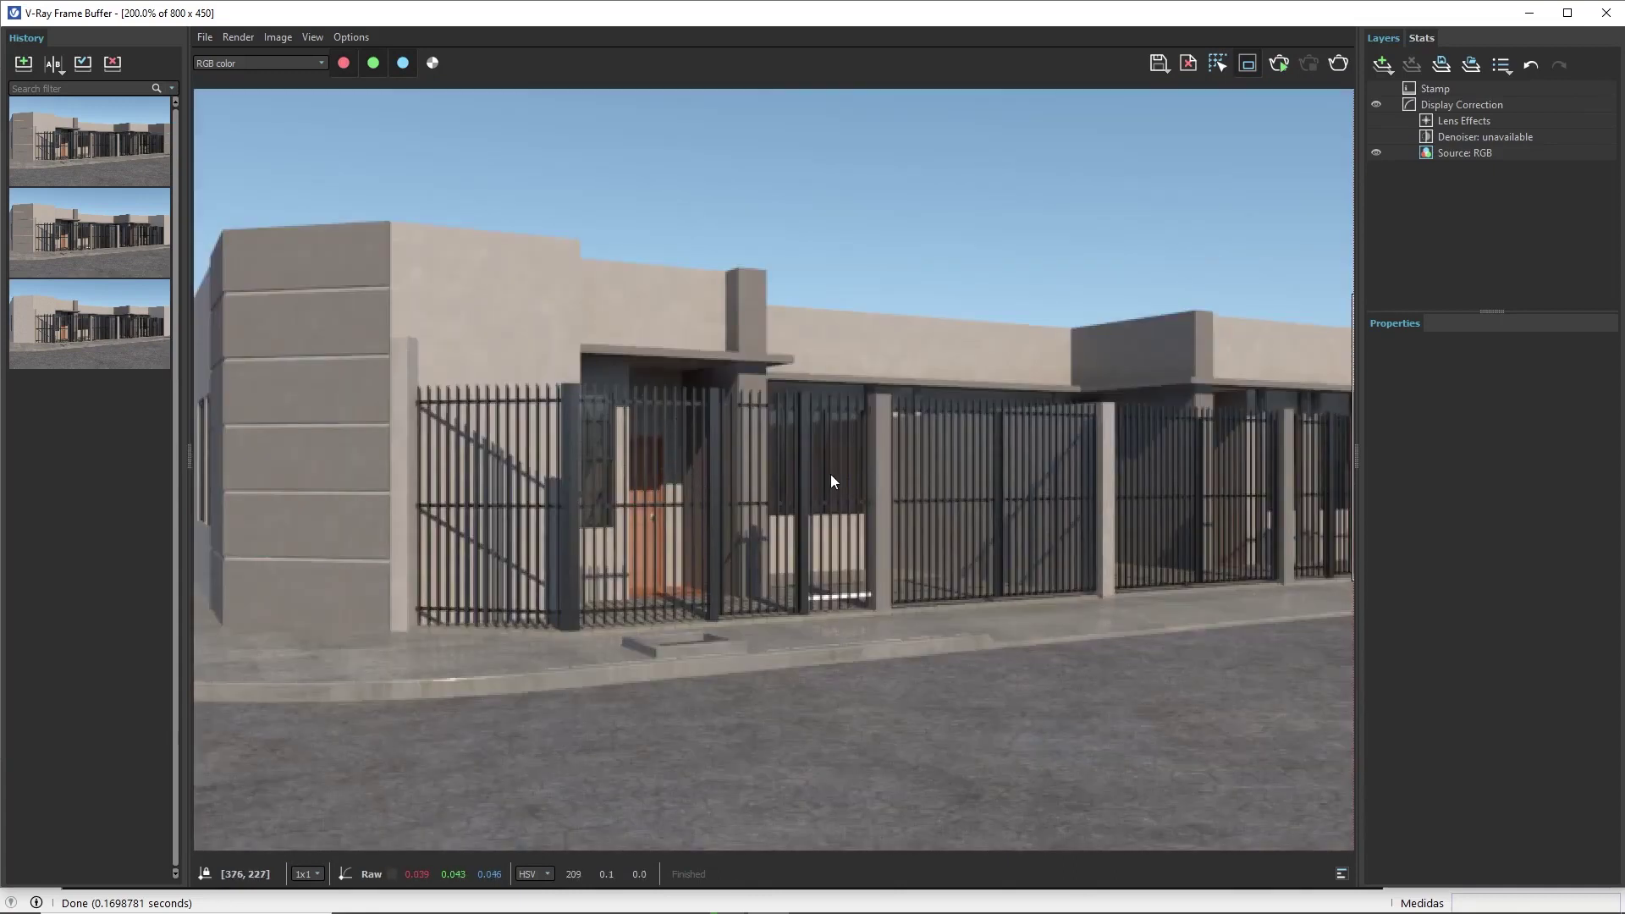
scroll(832, 476, down, 1)
scroll(997, 449, up, 1)
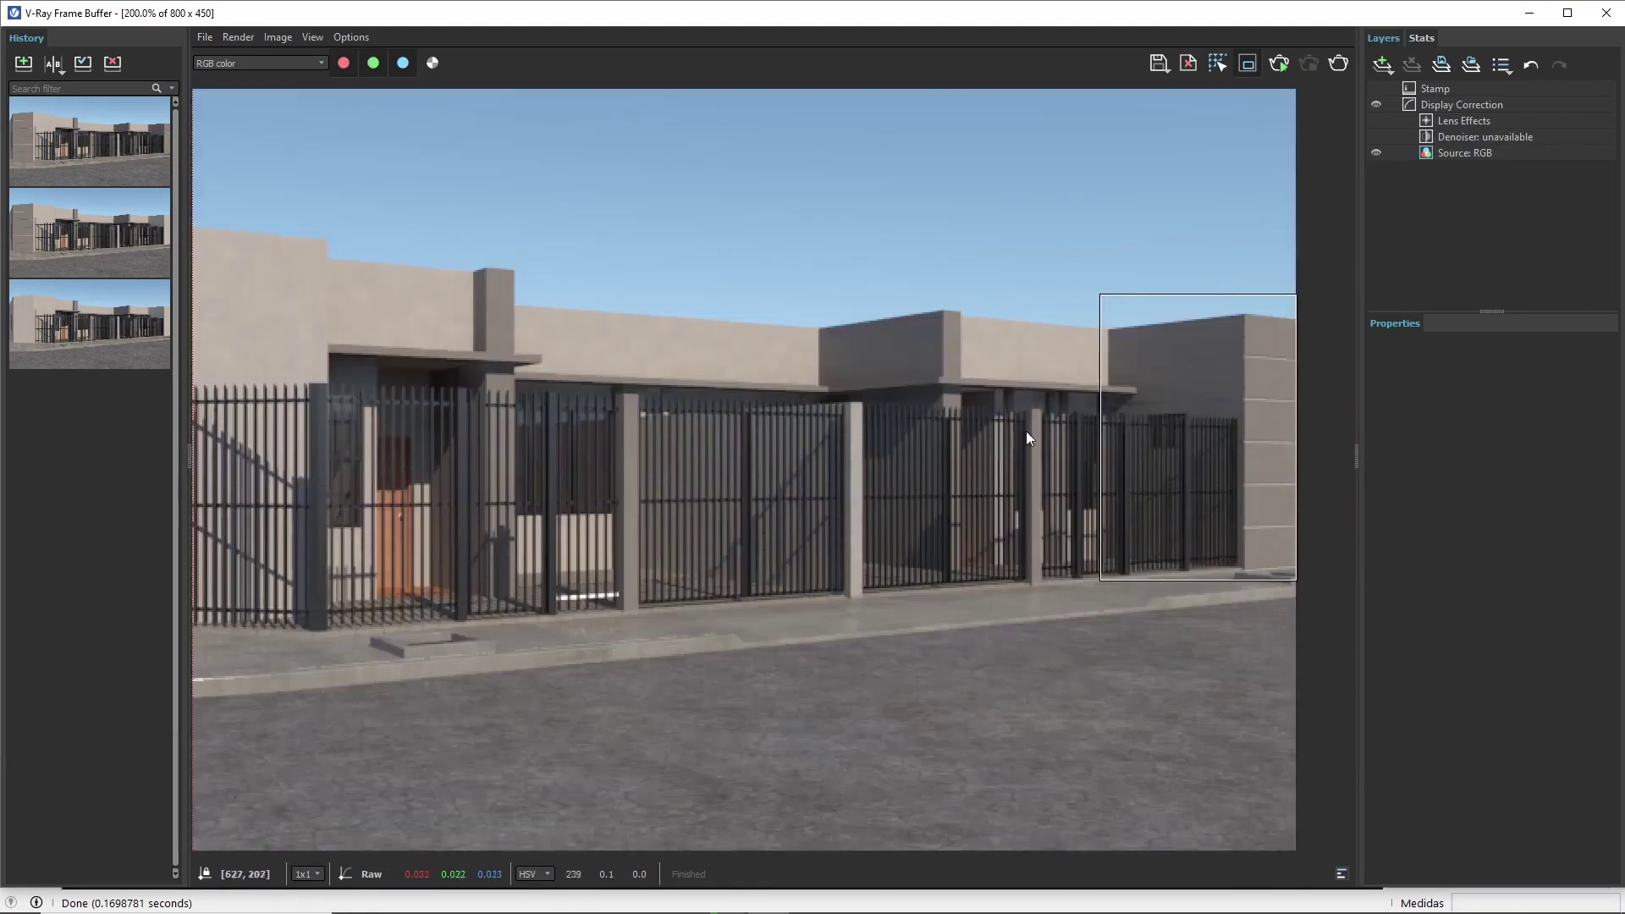
click(1529, 14)
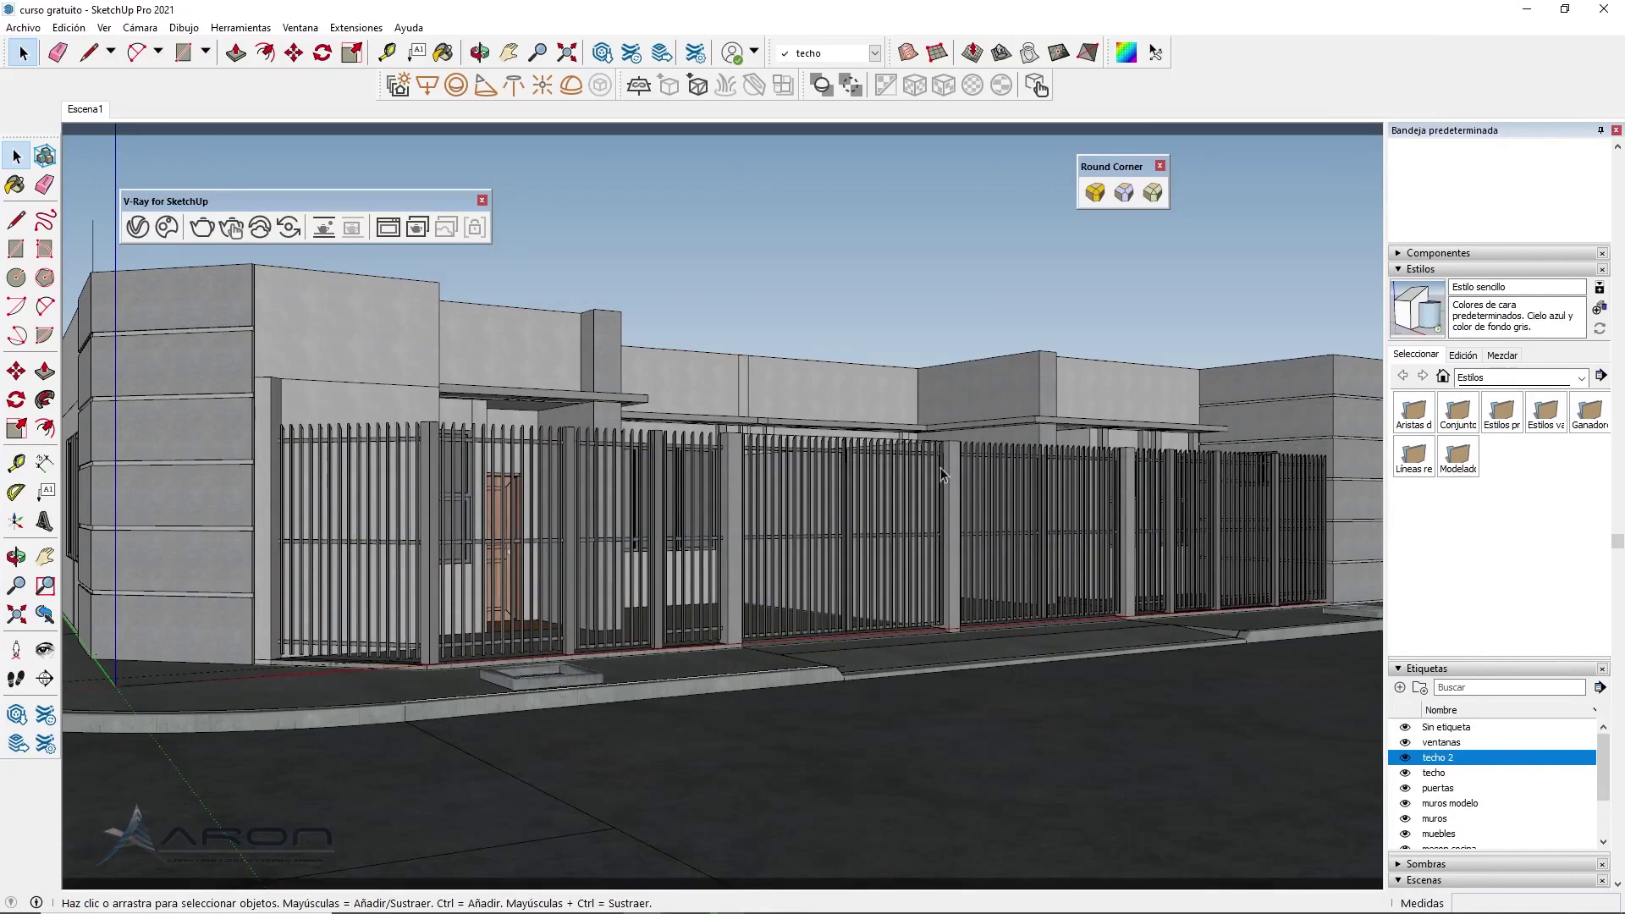
Orbit to an aerial view of the whole house and dock the floating V-Ray toolbar in the top row
middle_drag(836, 424, 762, 449)
scroll(711, 461, down, 3)
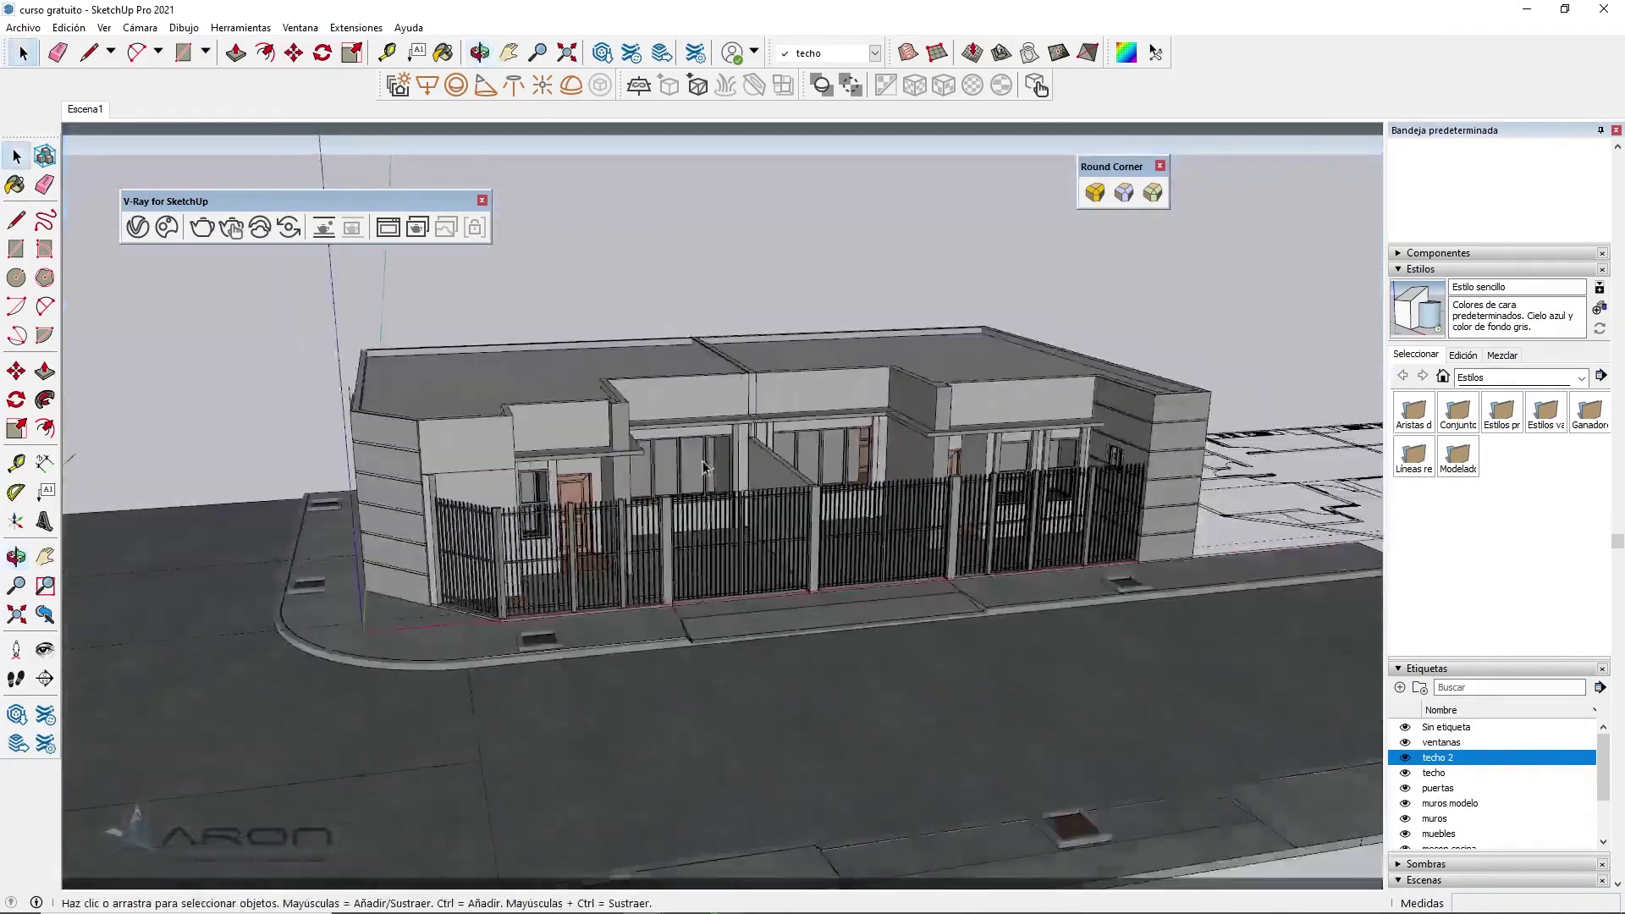
scroll(711, 461, down, 2)
scroll(501, 538, up, 2)
scroll(501, 538, up, 2)
scroll(501, 538, up, 1)
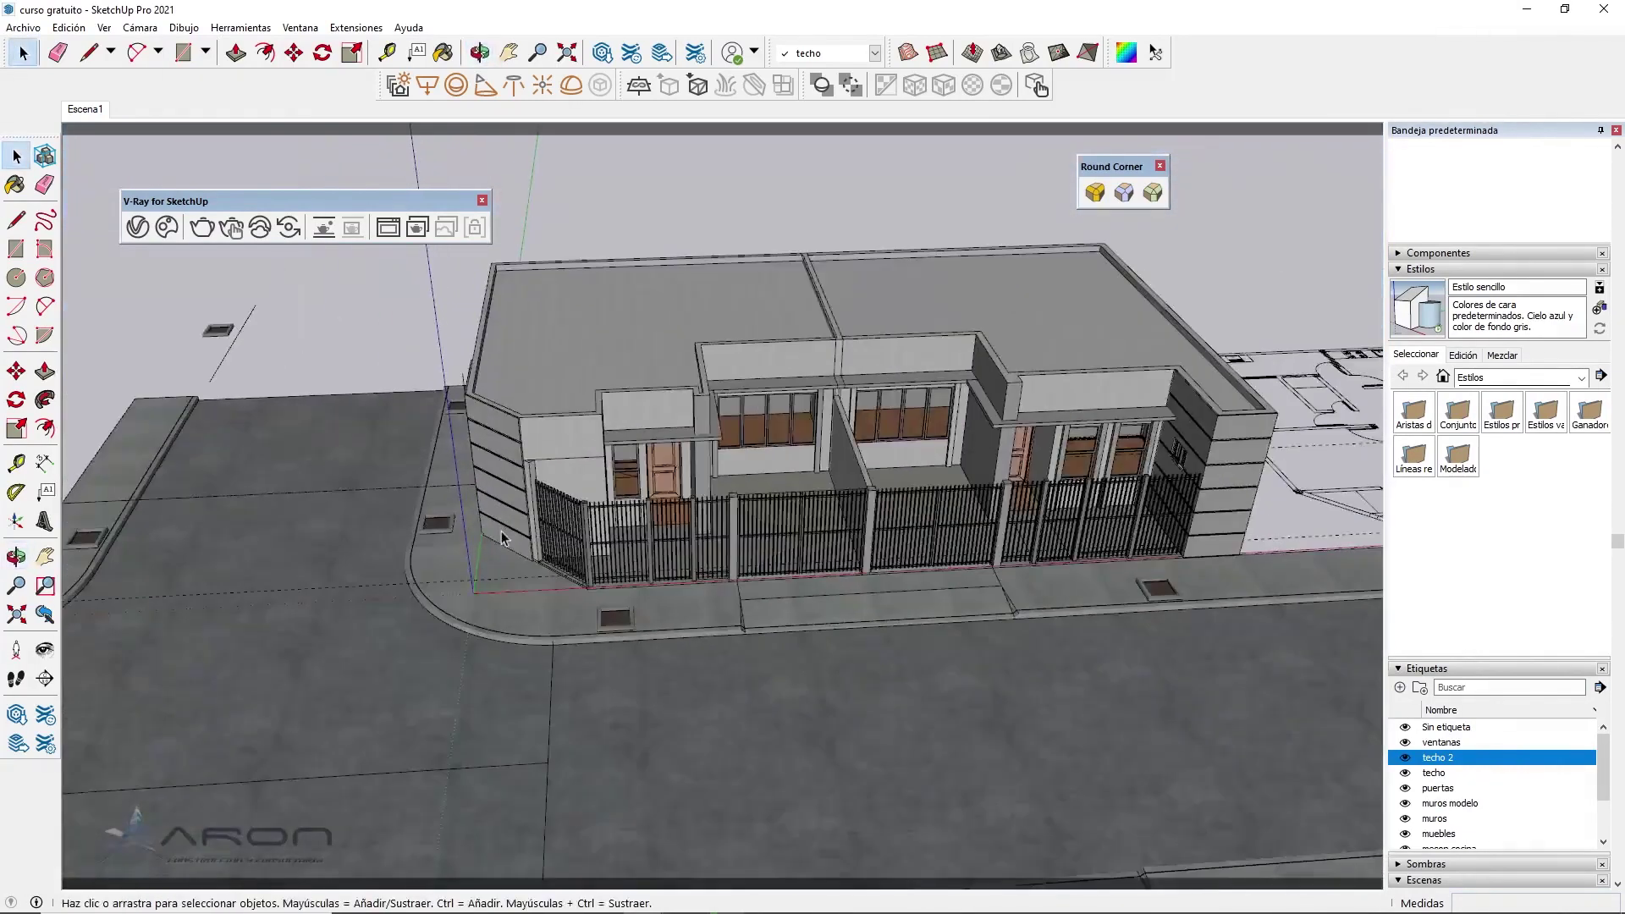
middle_drag(595, 505, 604, 540)
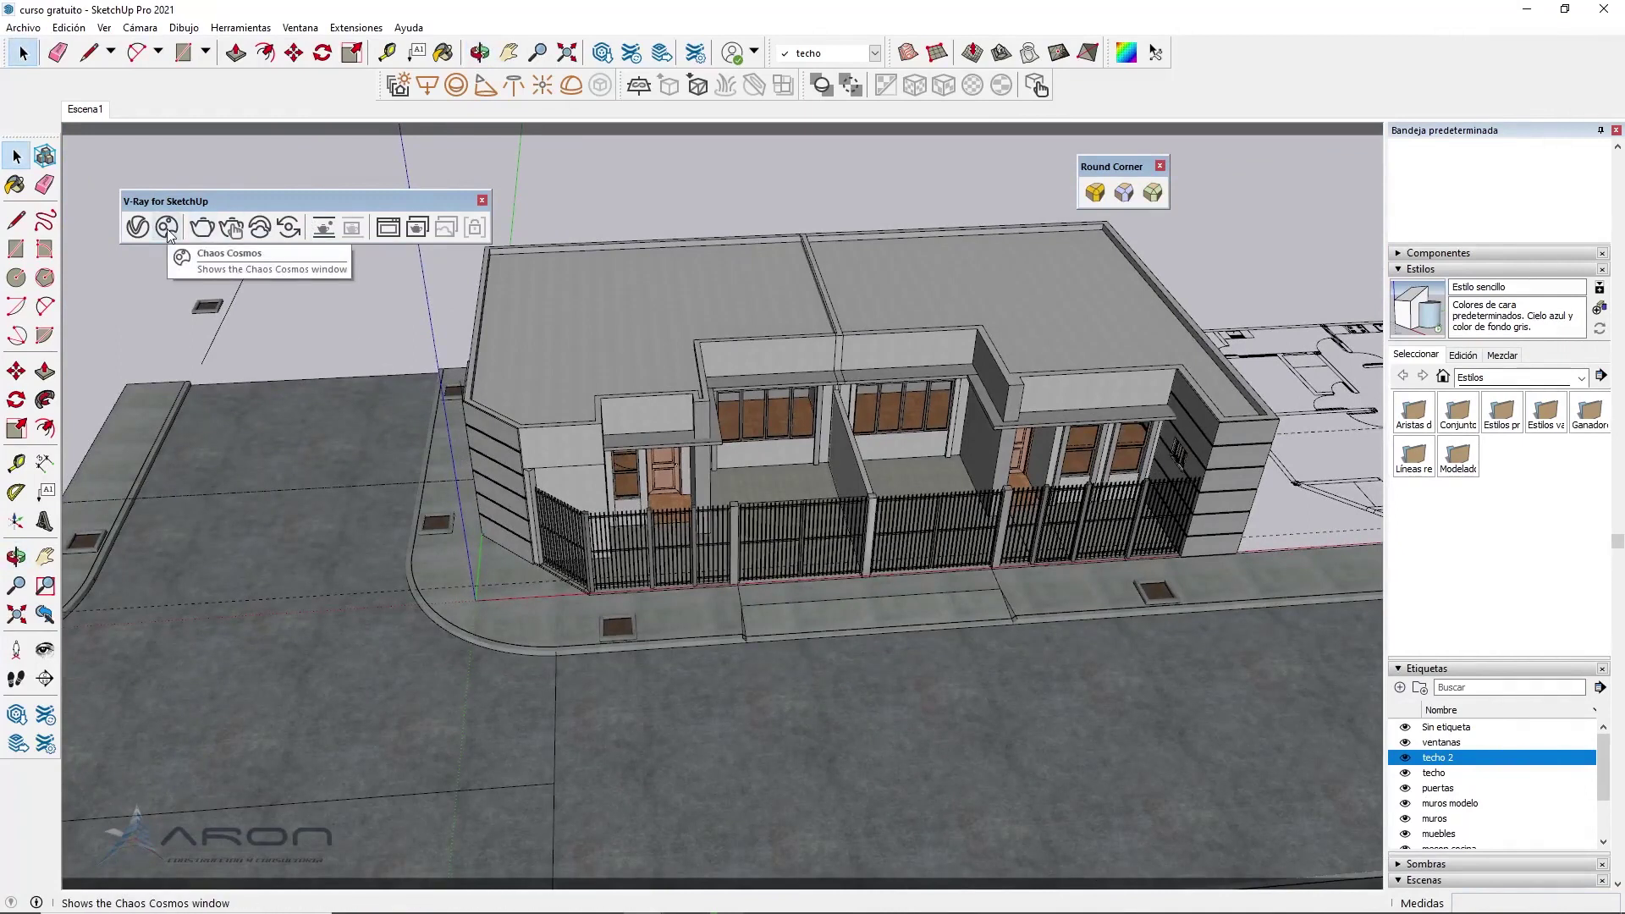
drag(212, 201, 103, 85)
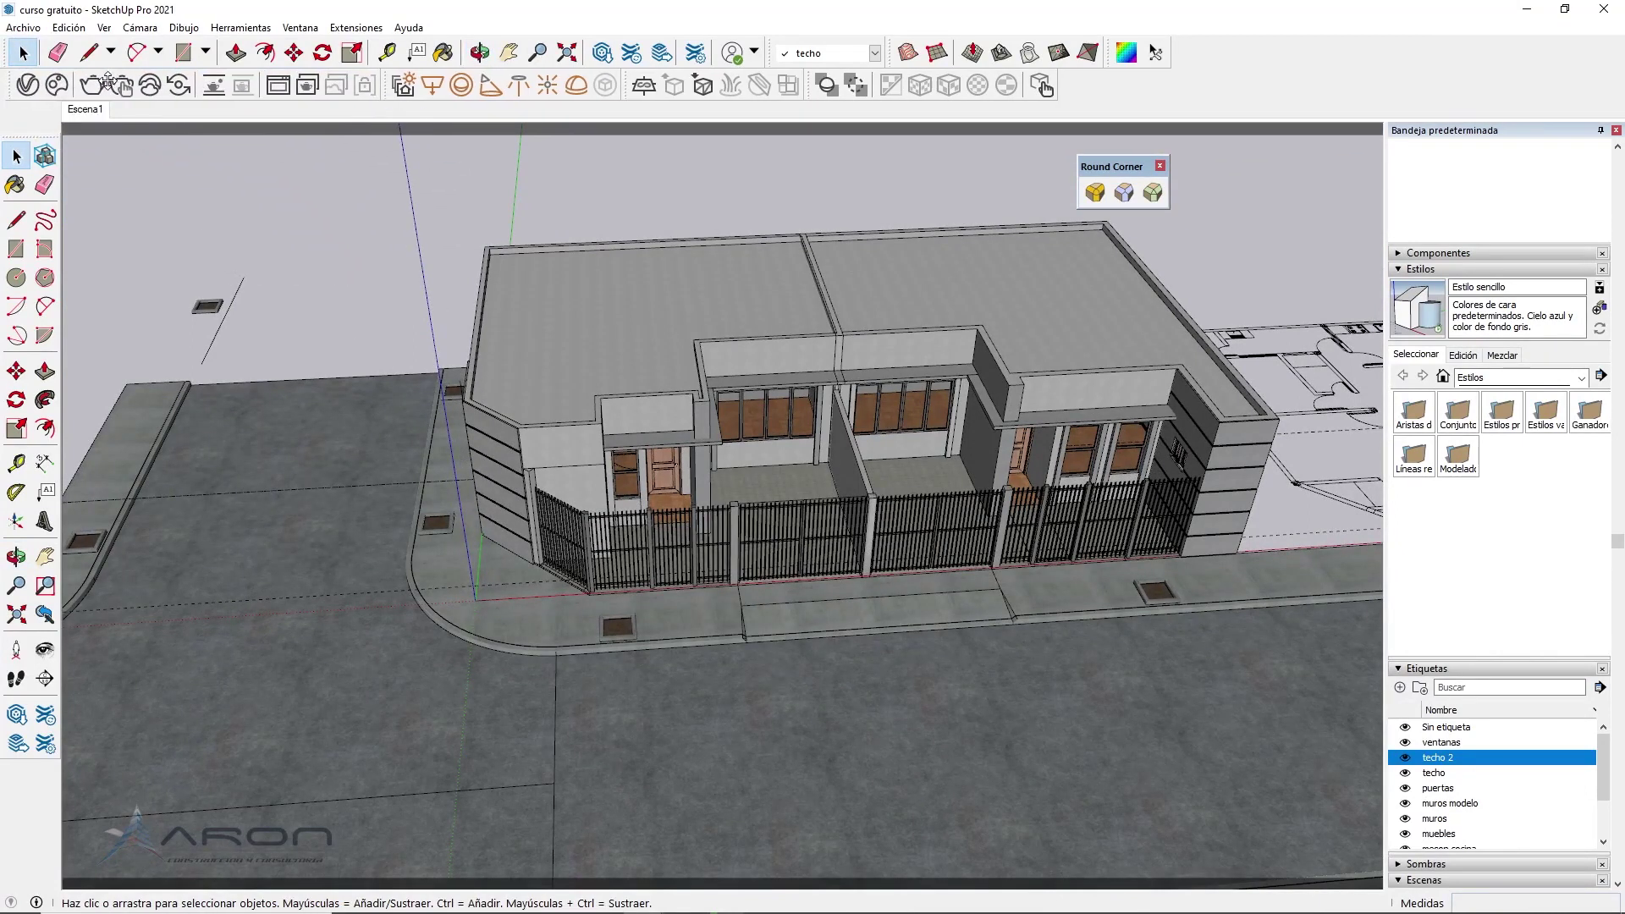
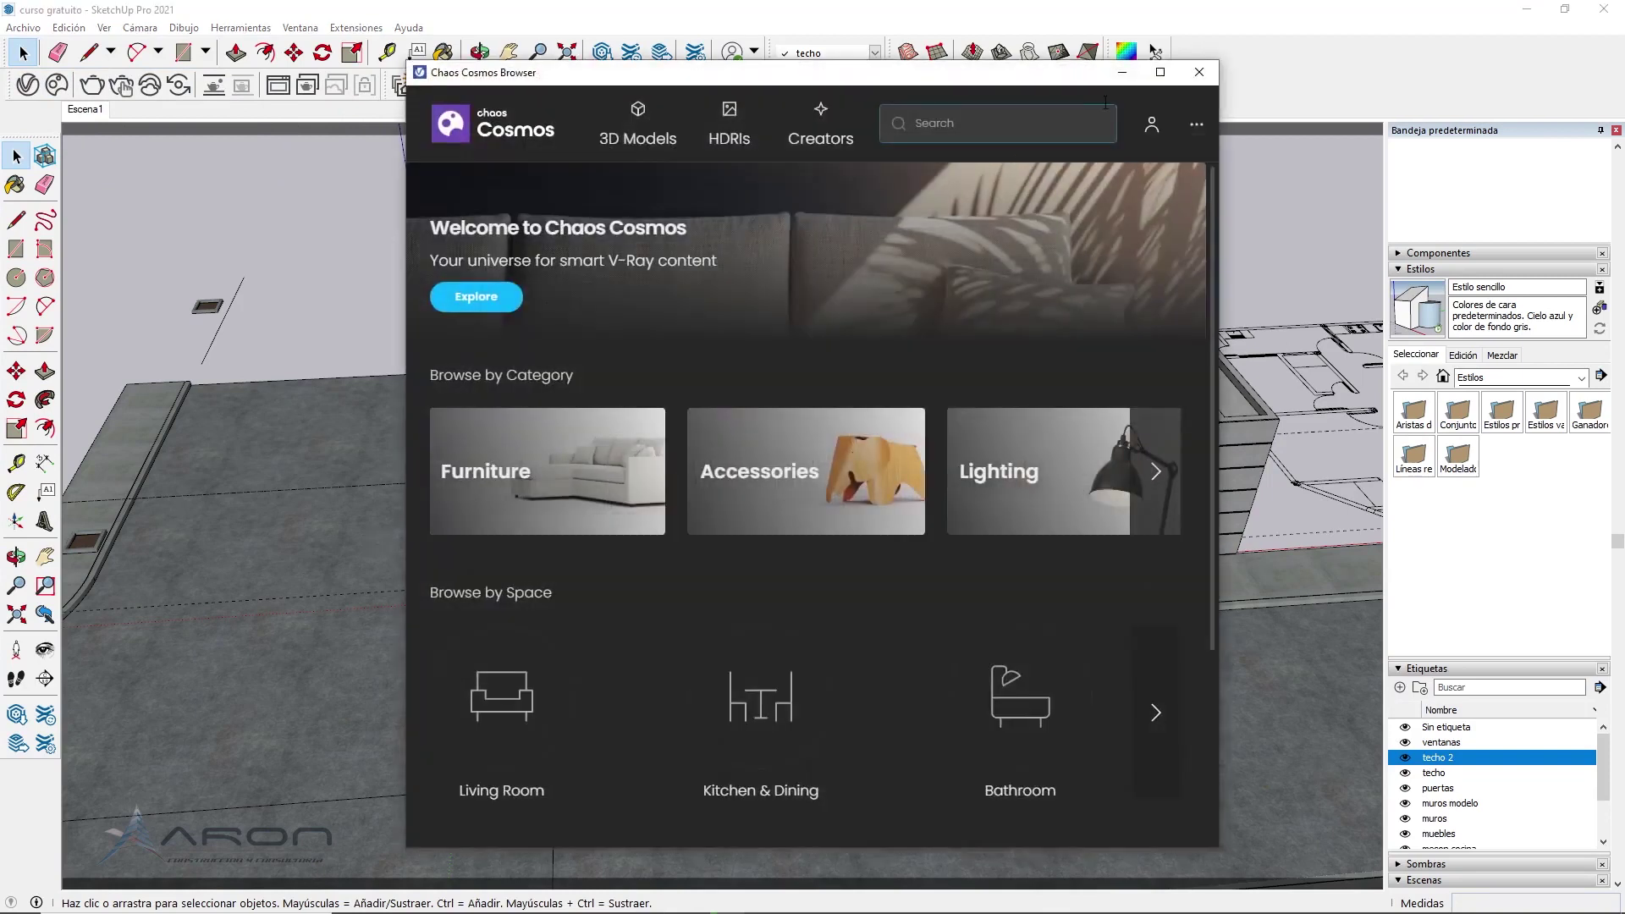
Set Cosmos aside and search 3D Warehouse for ARBOLES
click(1124, 77)
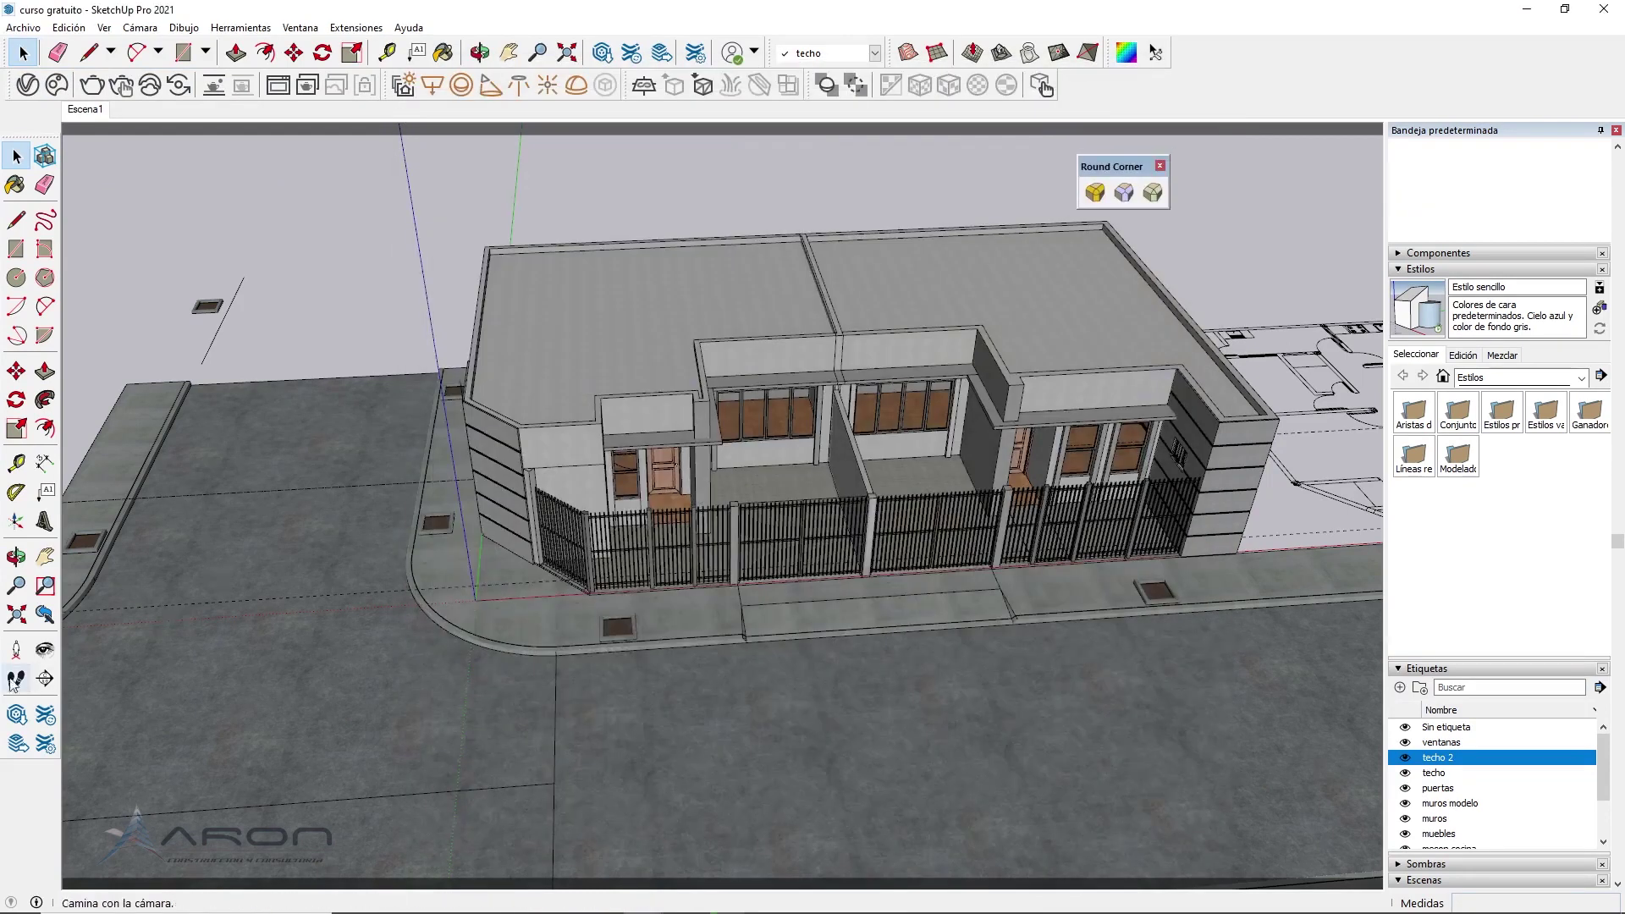
click(21, 715)
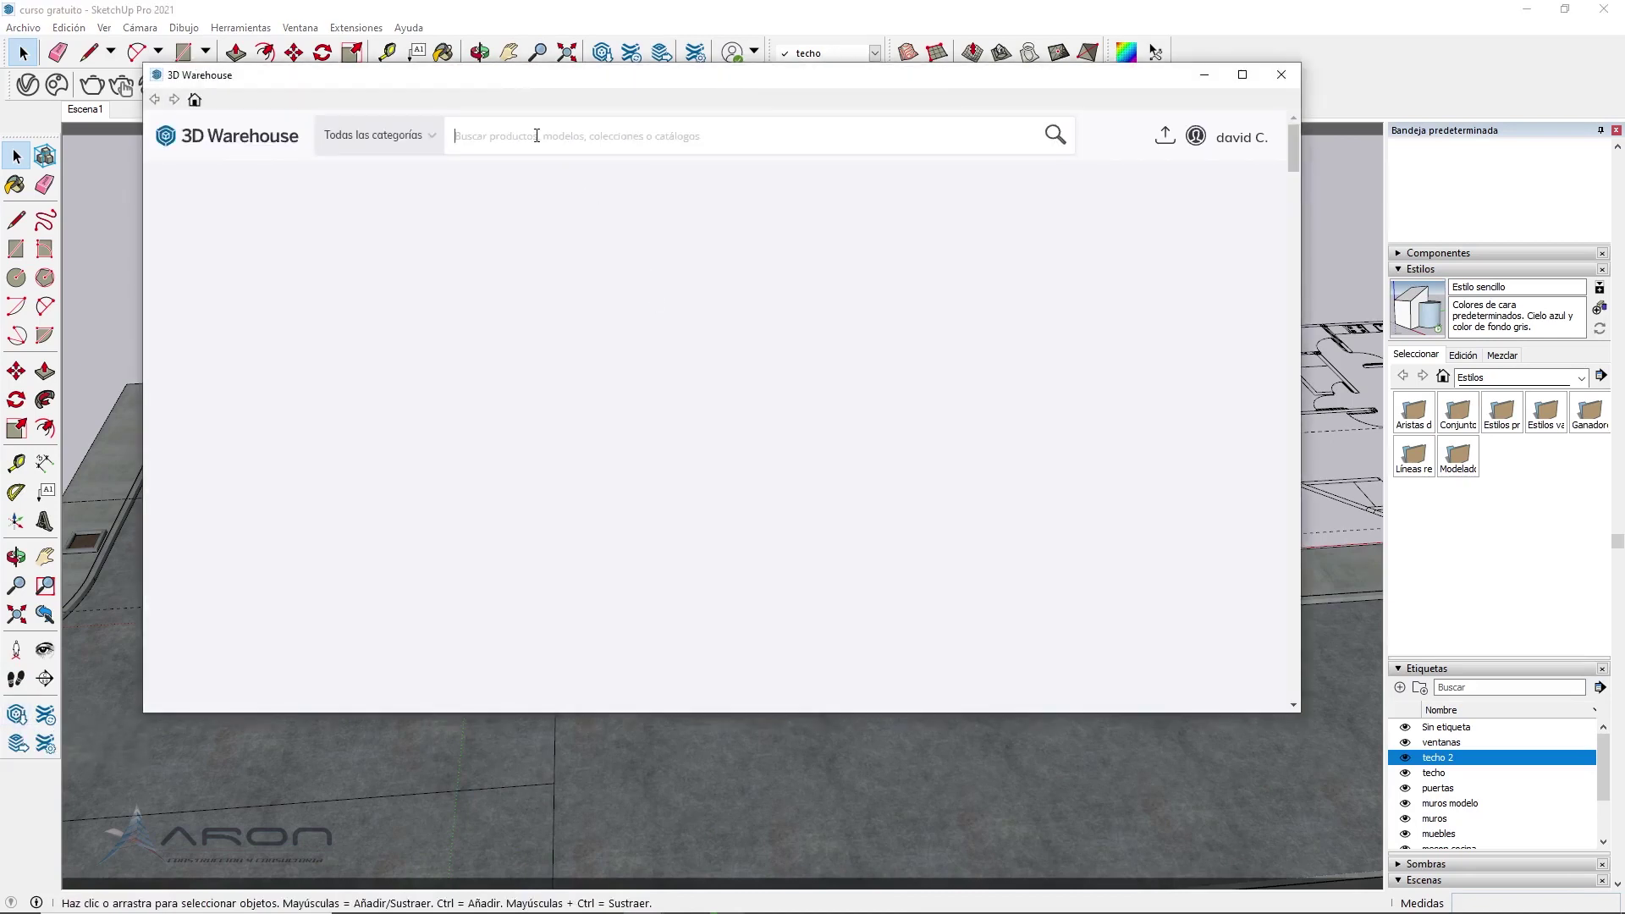
click(537, 135)
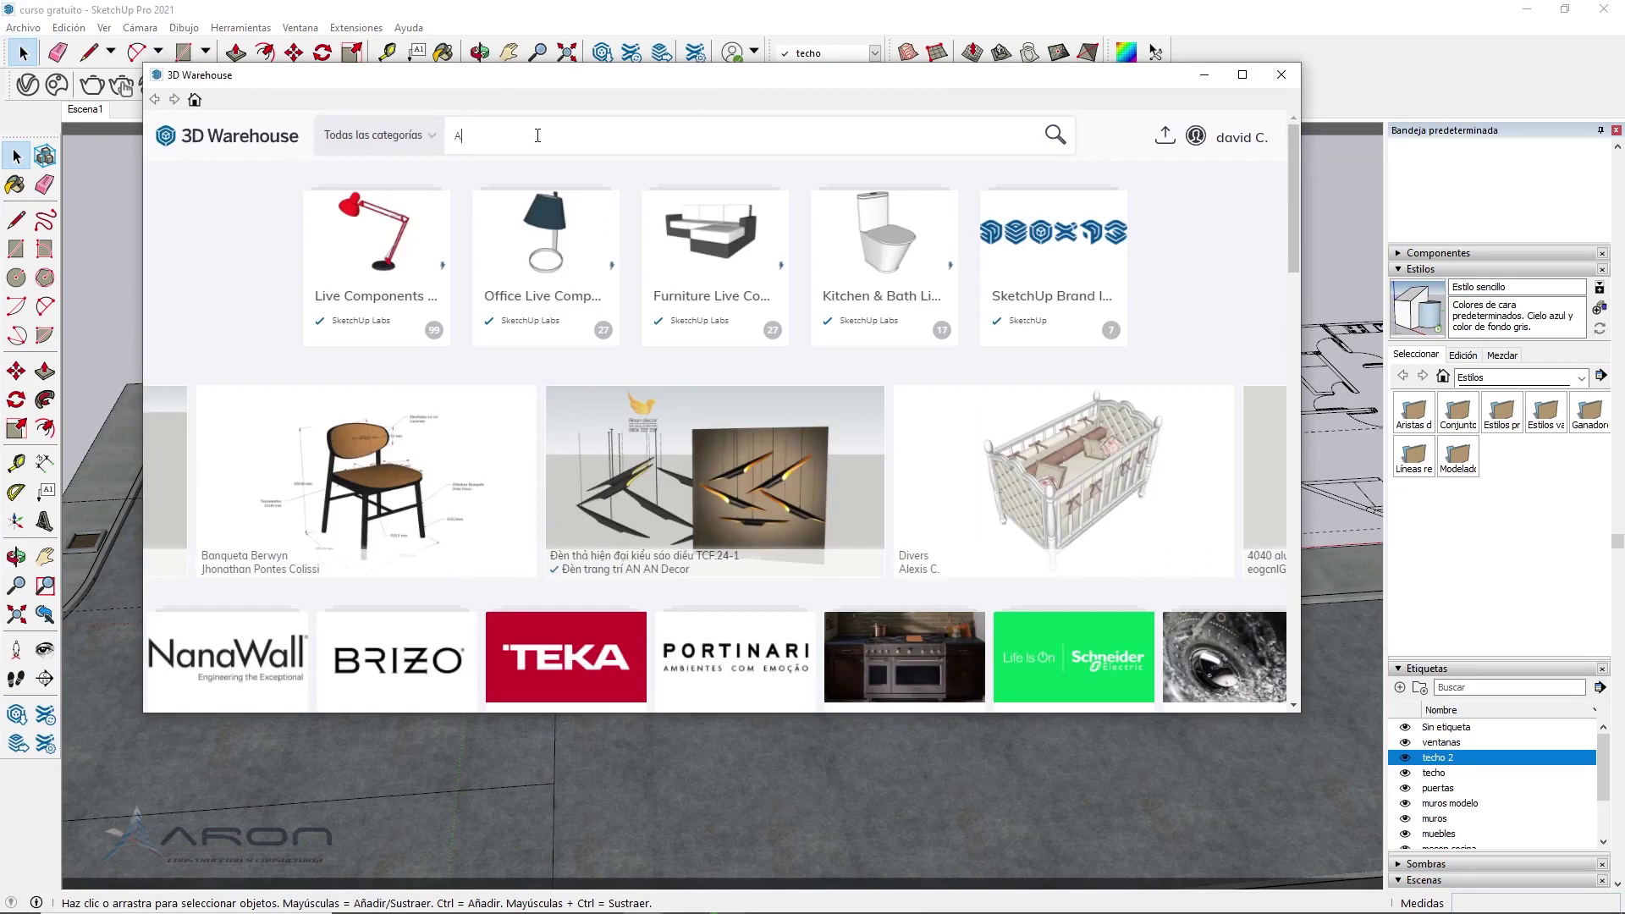
text(R)
text(LES)
key(BackSpace)
key(BackSpace)
key(BackSpace)
key(BackSpace)
key(BackSpace)
text(ARBOLES)
key(Return)
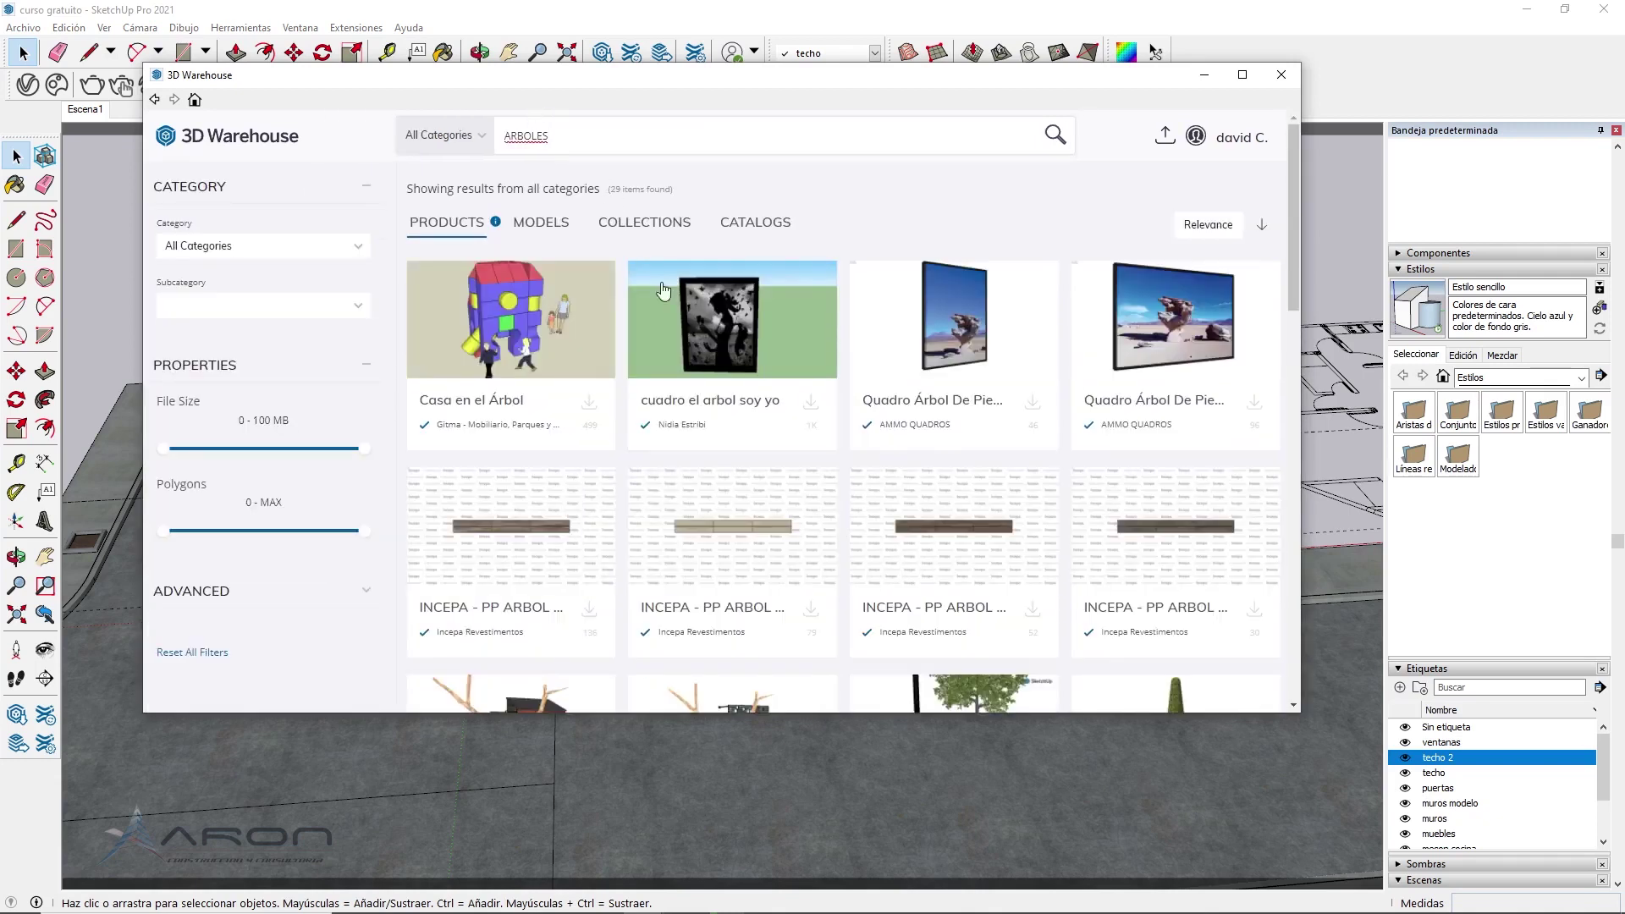
Browse the ARBOLES results, then rerun the search as ARBOL filtered to models
scroll(736, 308, down, 3)
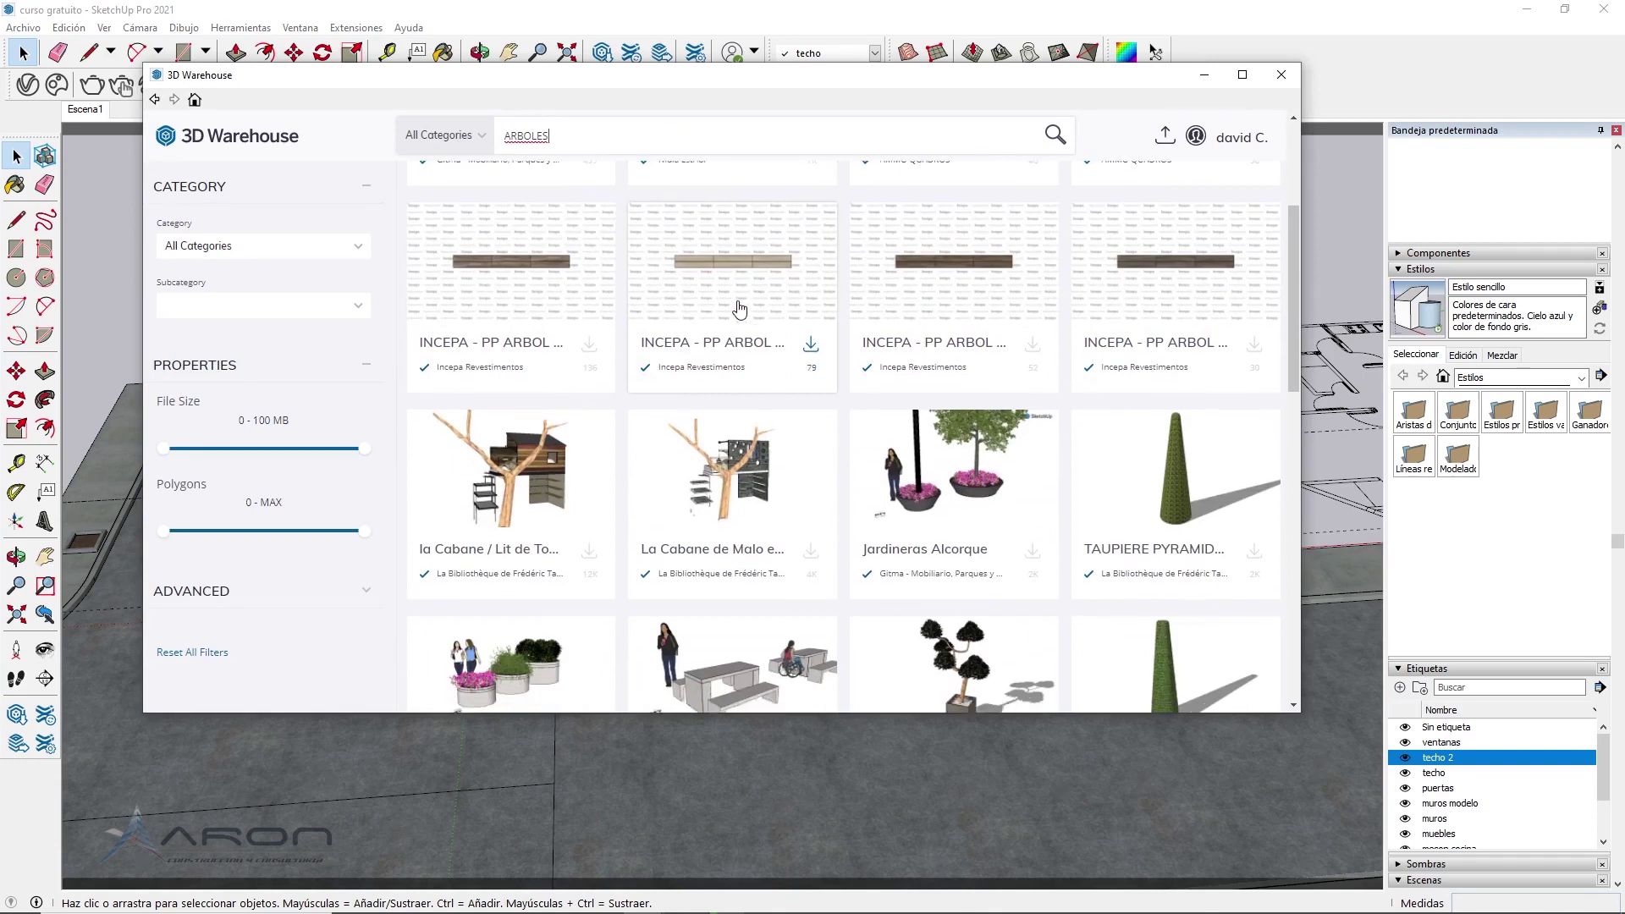
scroll(739, 308, down, 2)
scroll(739, 308, down, 1)
scroll(739, 308, down, 1)
scroll(739, 309, down, 2)
scroll(739, 308, down, 2)
scroll(739, 308, up, 5)
scroll(739, 308, up, 5)
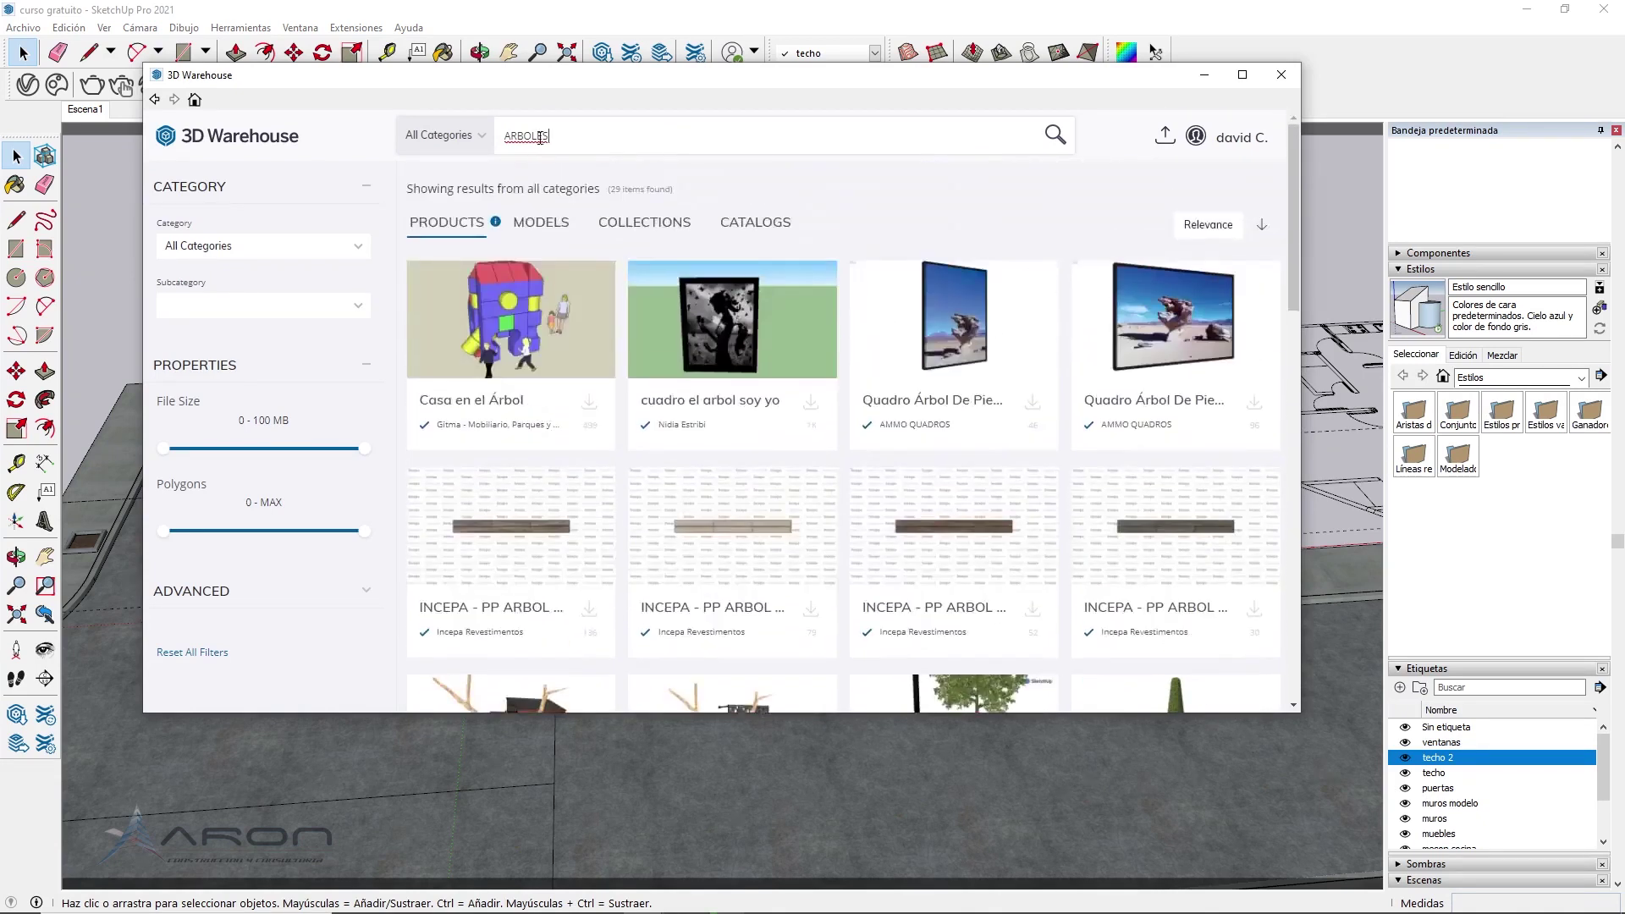
click(545, 137)
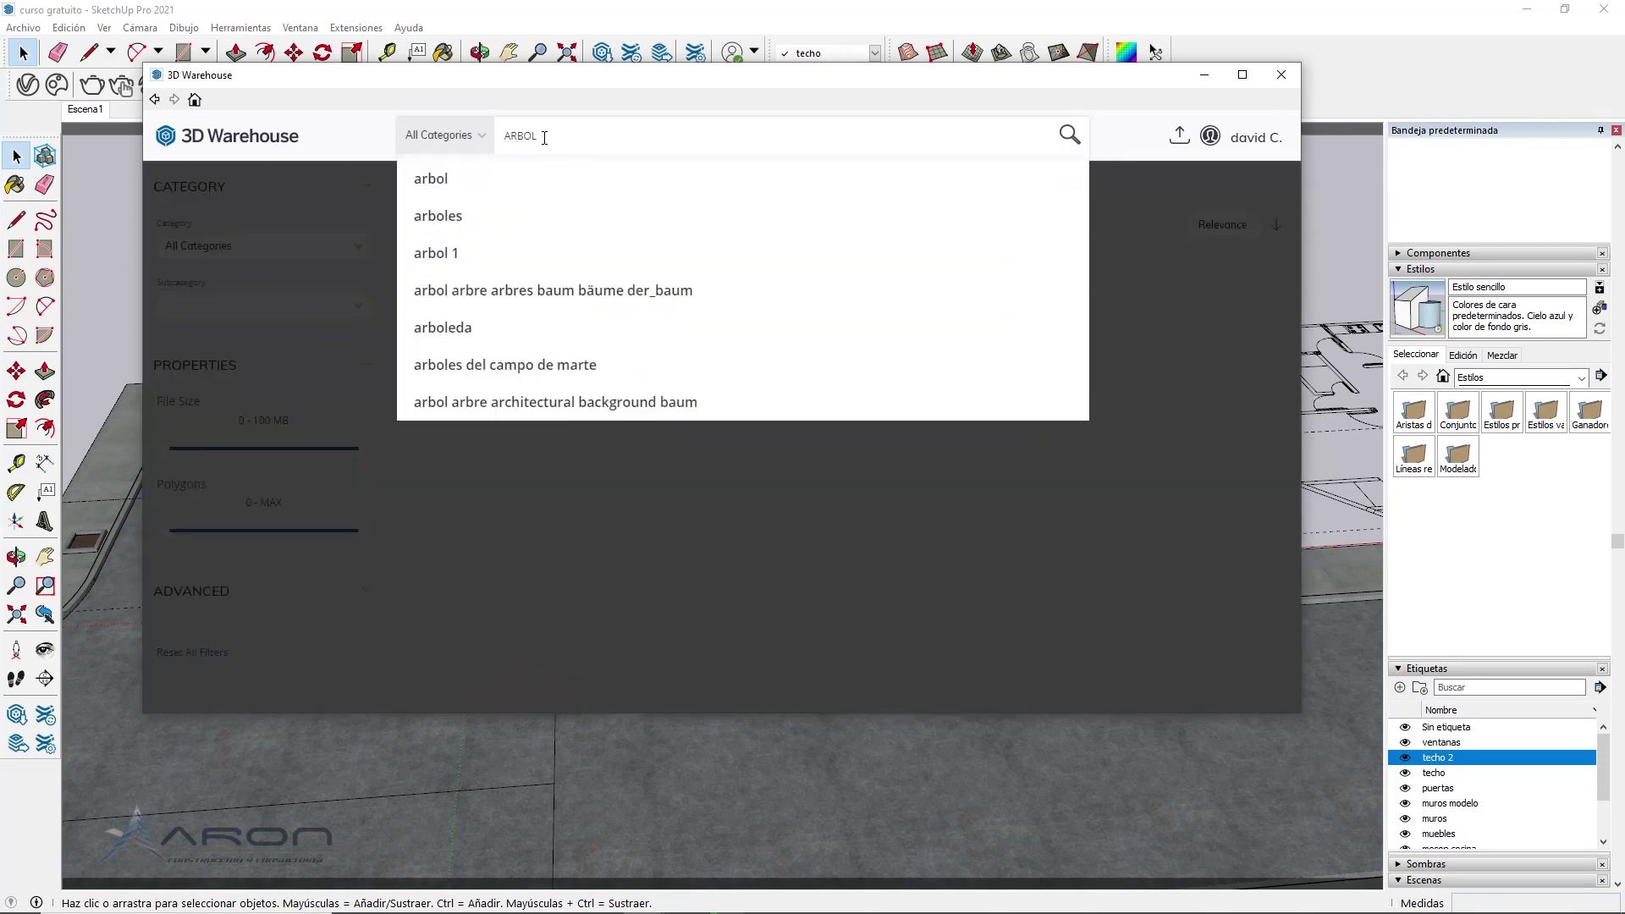
key(Return)
click(546, 224)
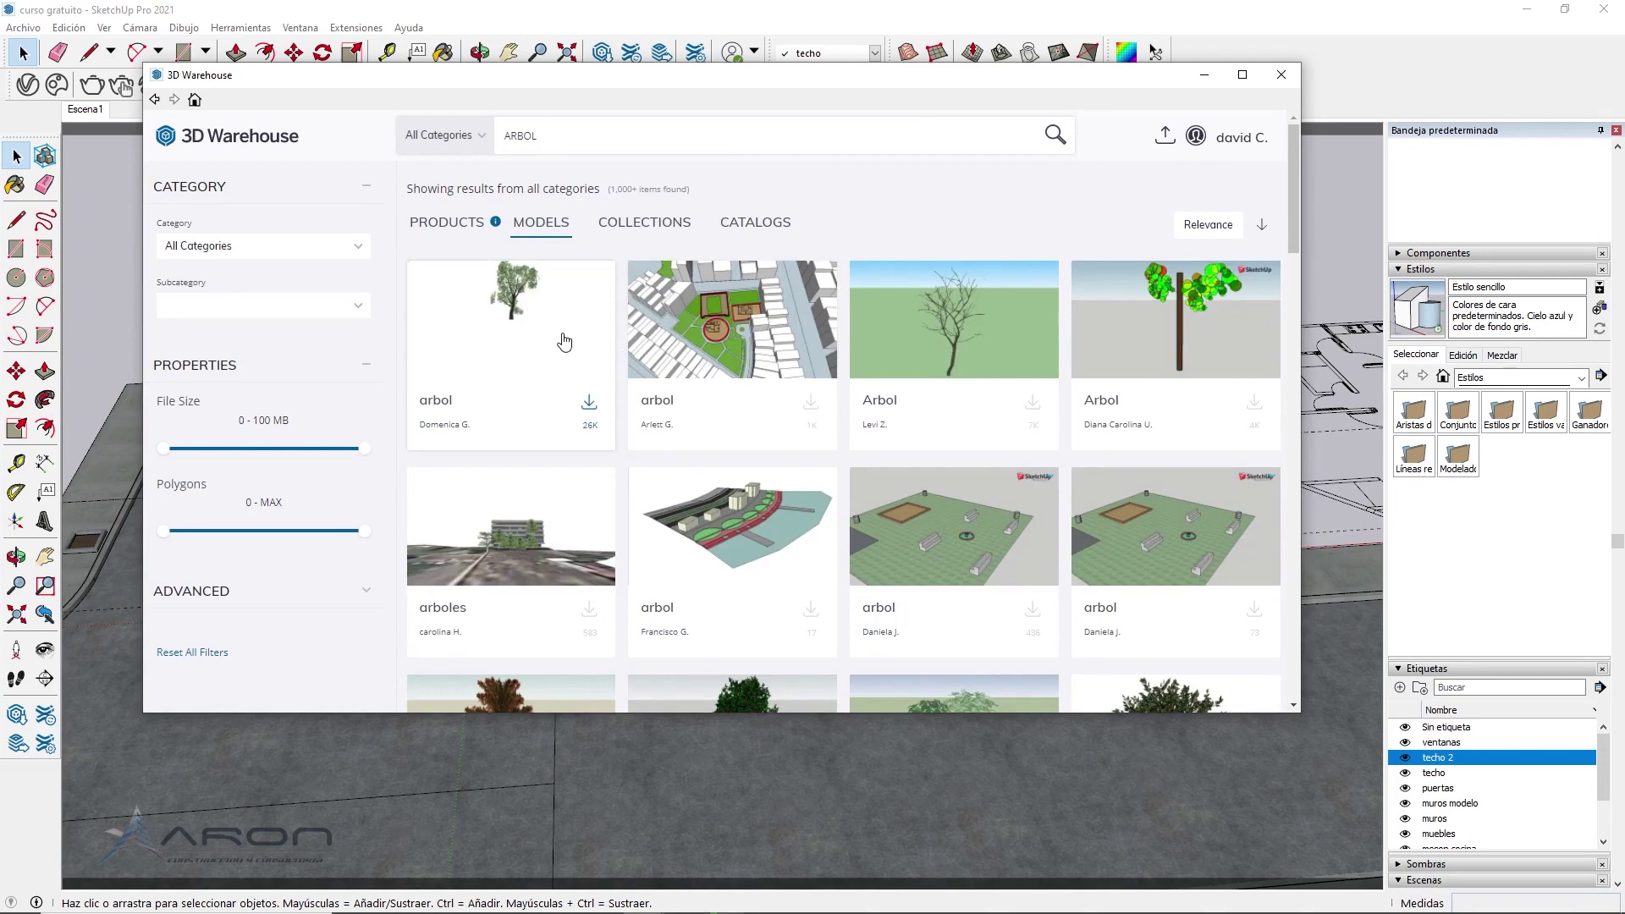
Scroll through the ARBOL tree models and close 3D Warehouse without downloading
scroll(546, 331, down, 3)
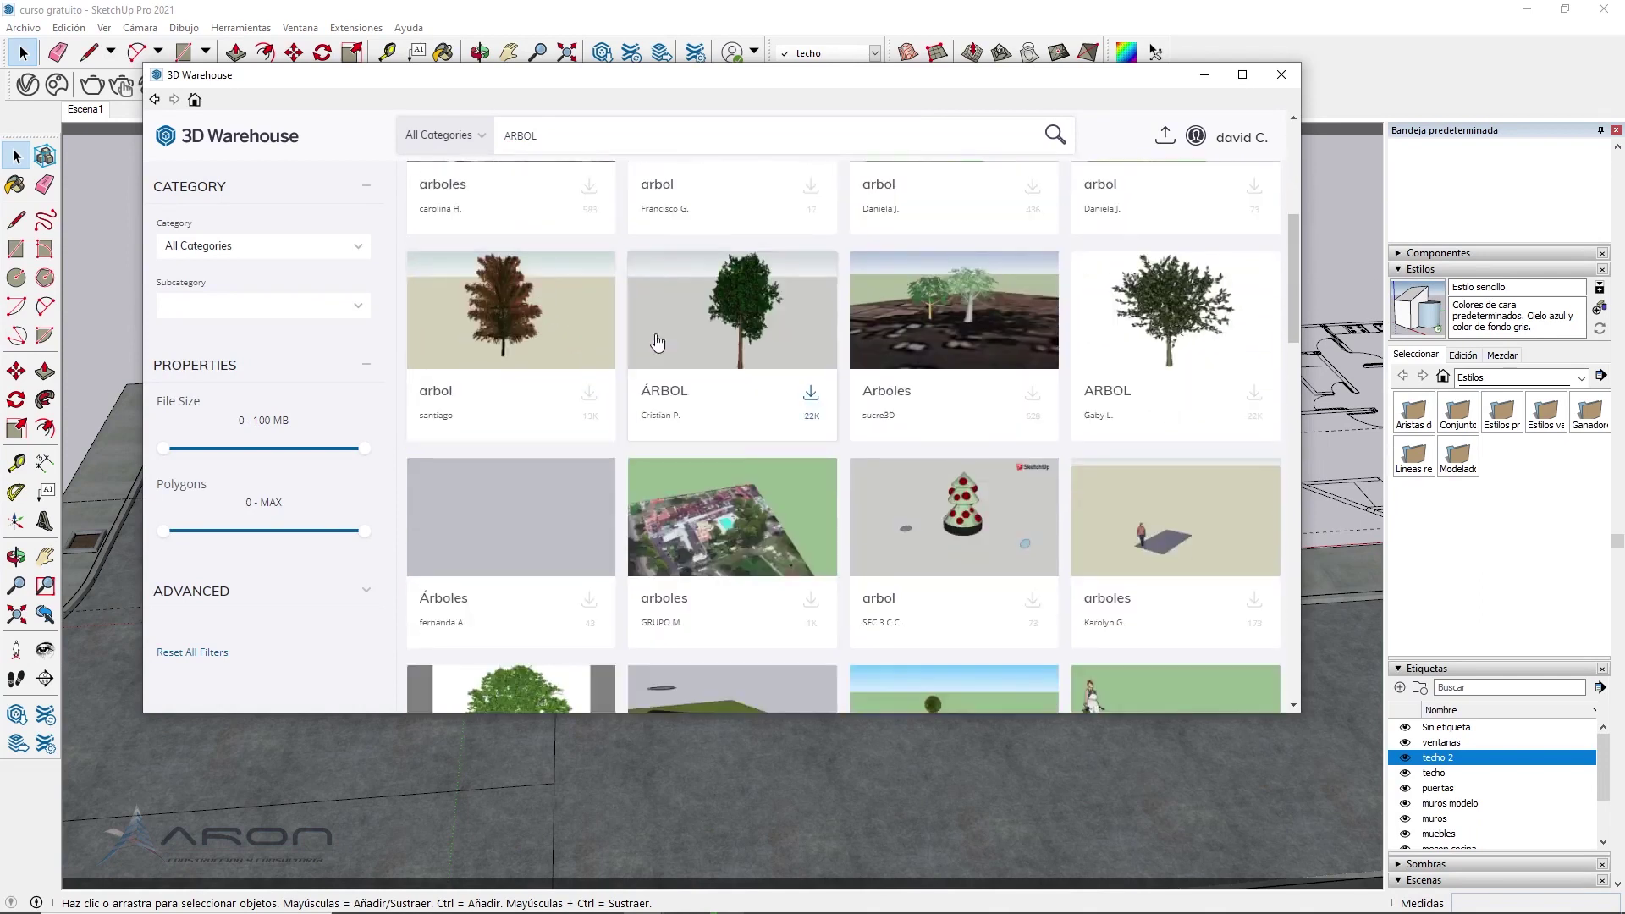
scroll(846, 322, down, 4)
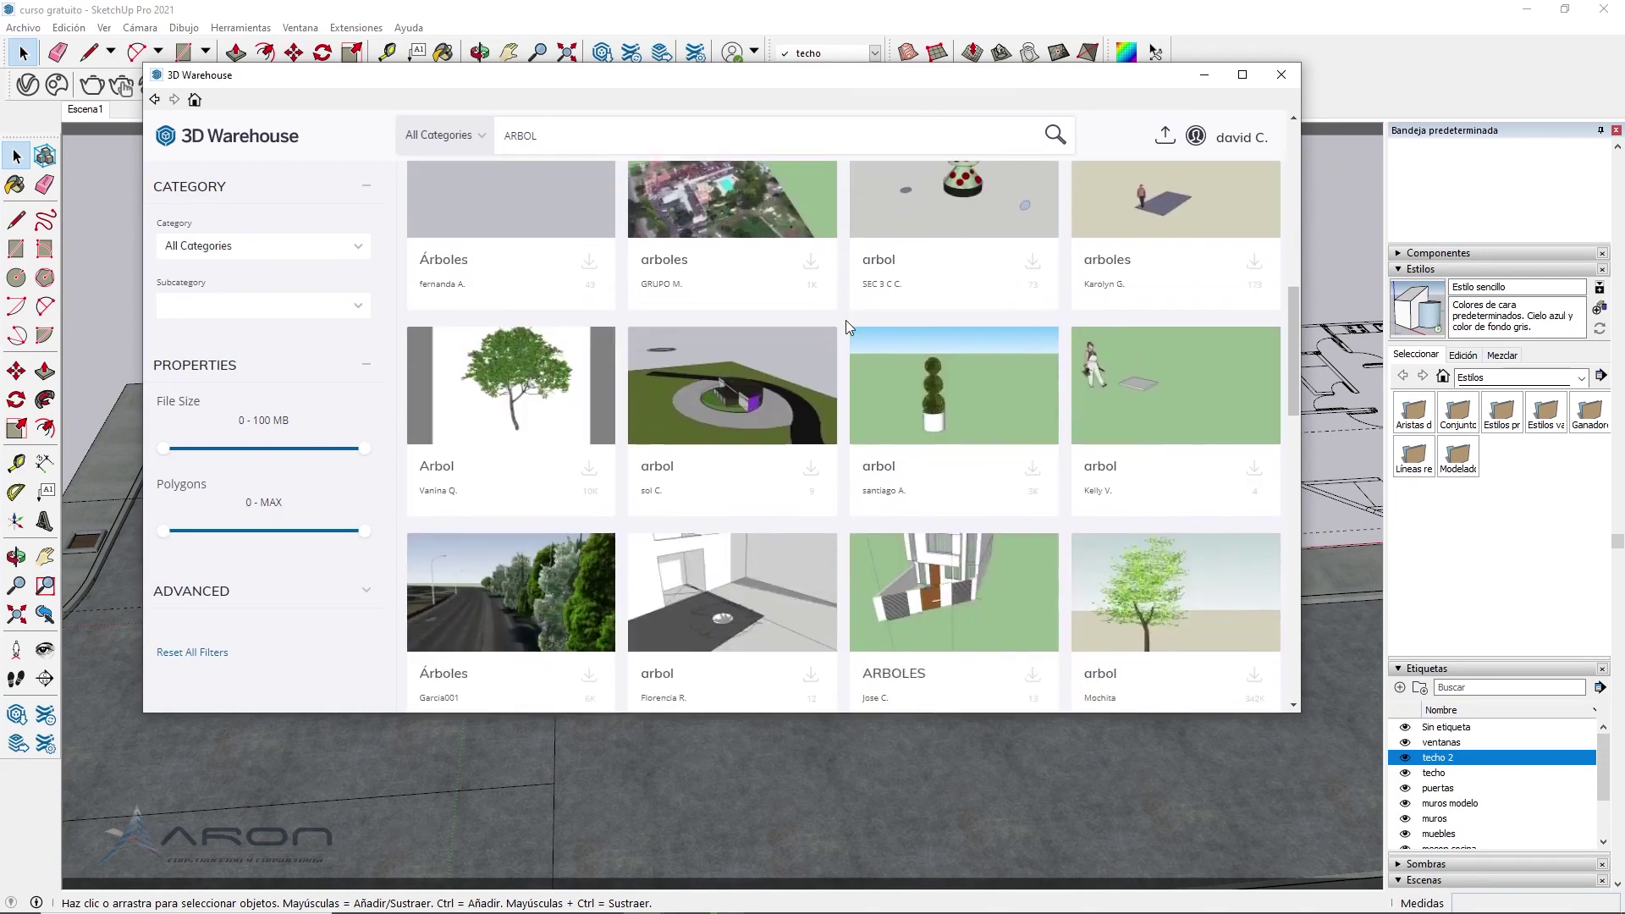
scroll(845, 320, down, 2)
scroll(846, 320, down, 2)
scroll(846, 325, down, 2)
scroll(846, 325, down, 1)
scroll(845, 325, down, 2)
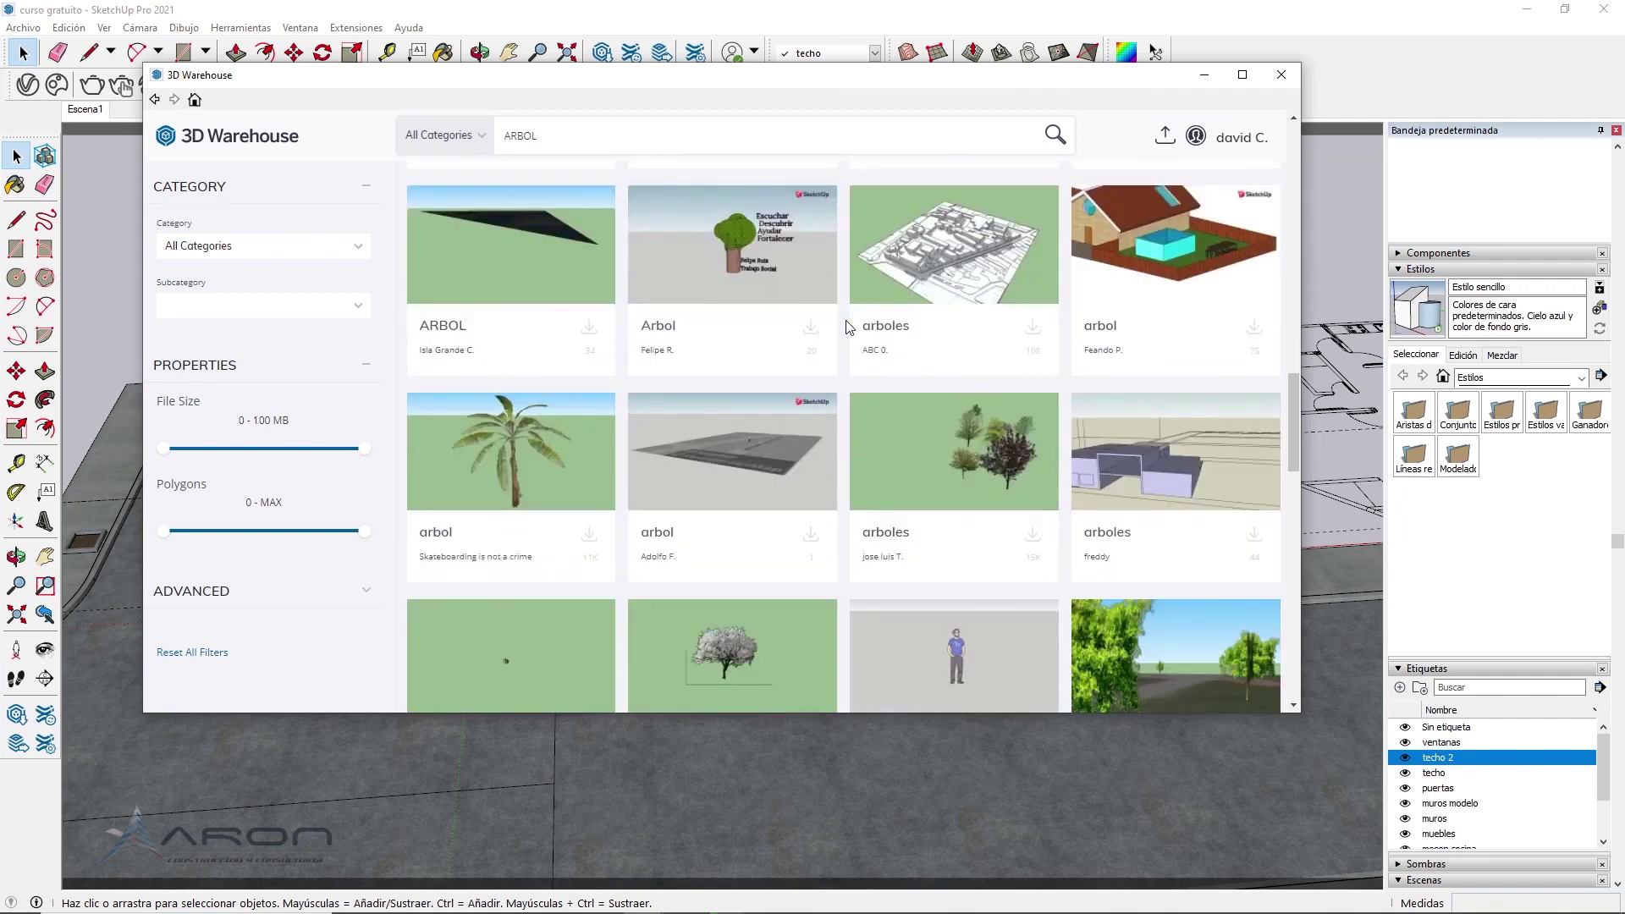
scroll(846, 326, down, 3)
scroll(846, 327, down, 2)
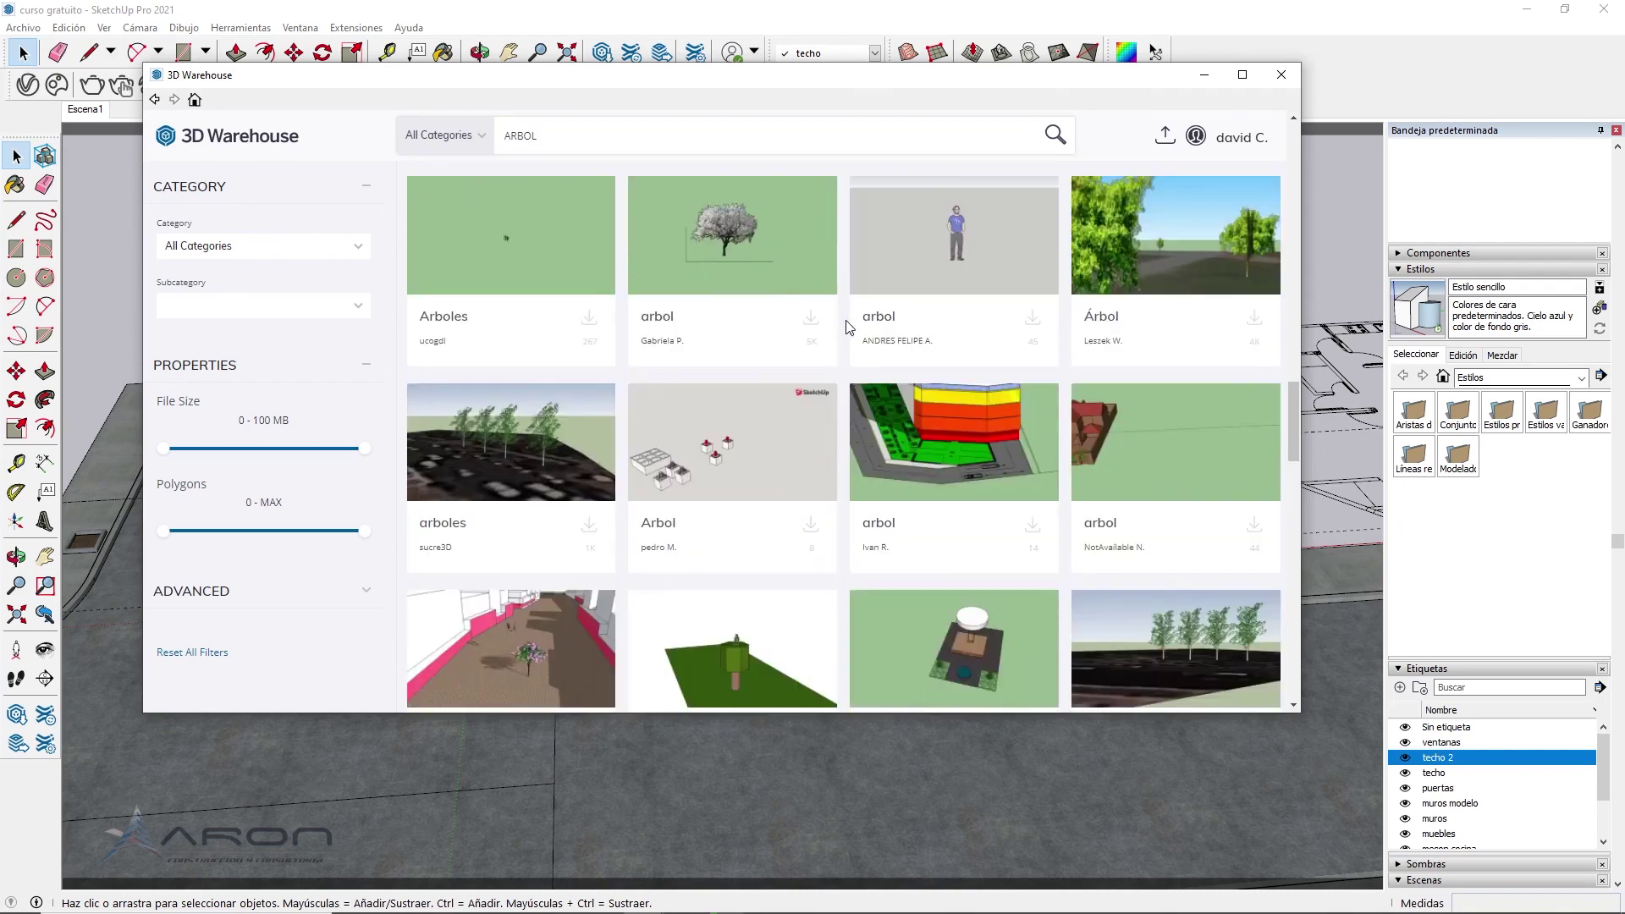
scroll(847, 326, down, 1)
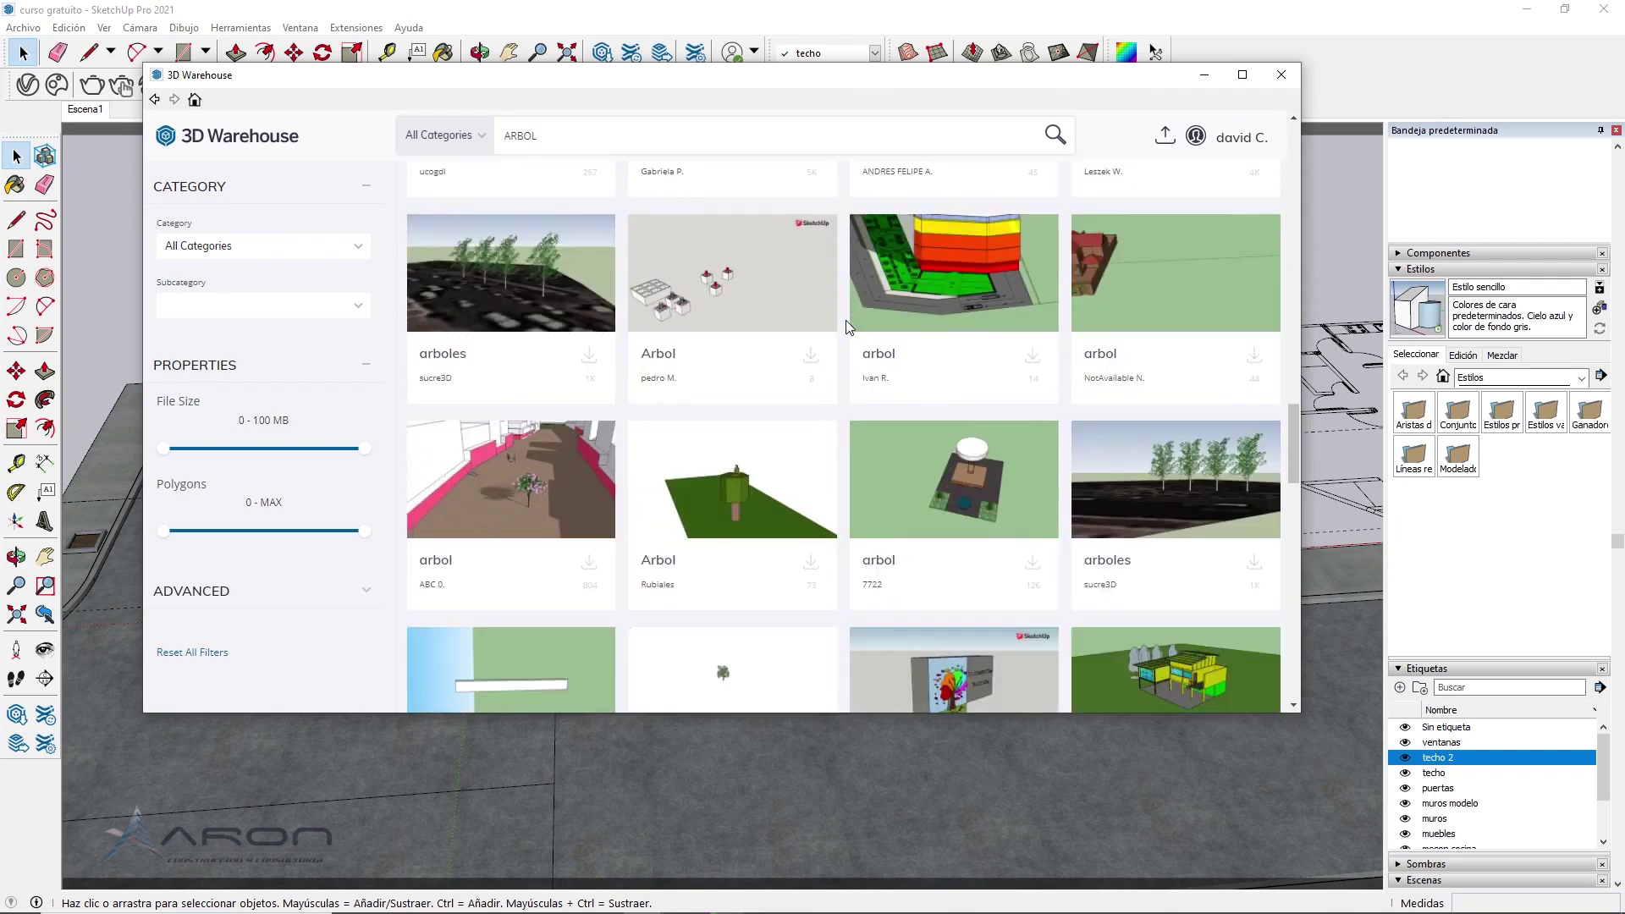
click(1283, 76)
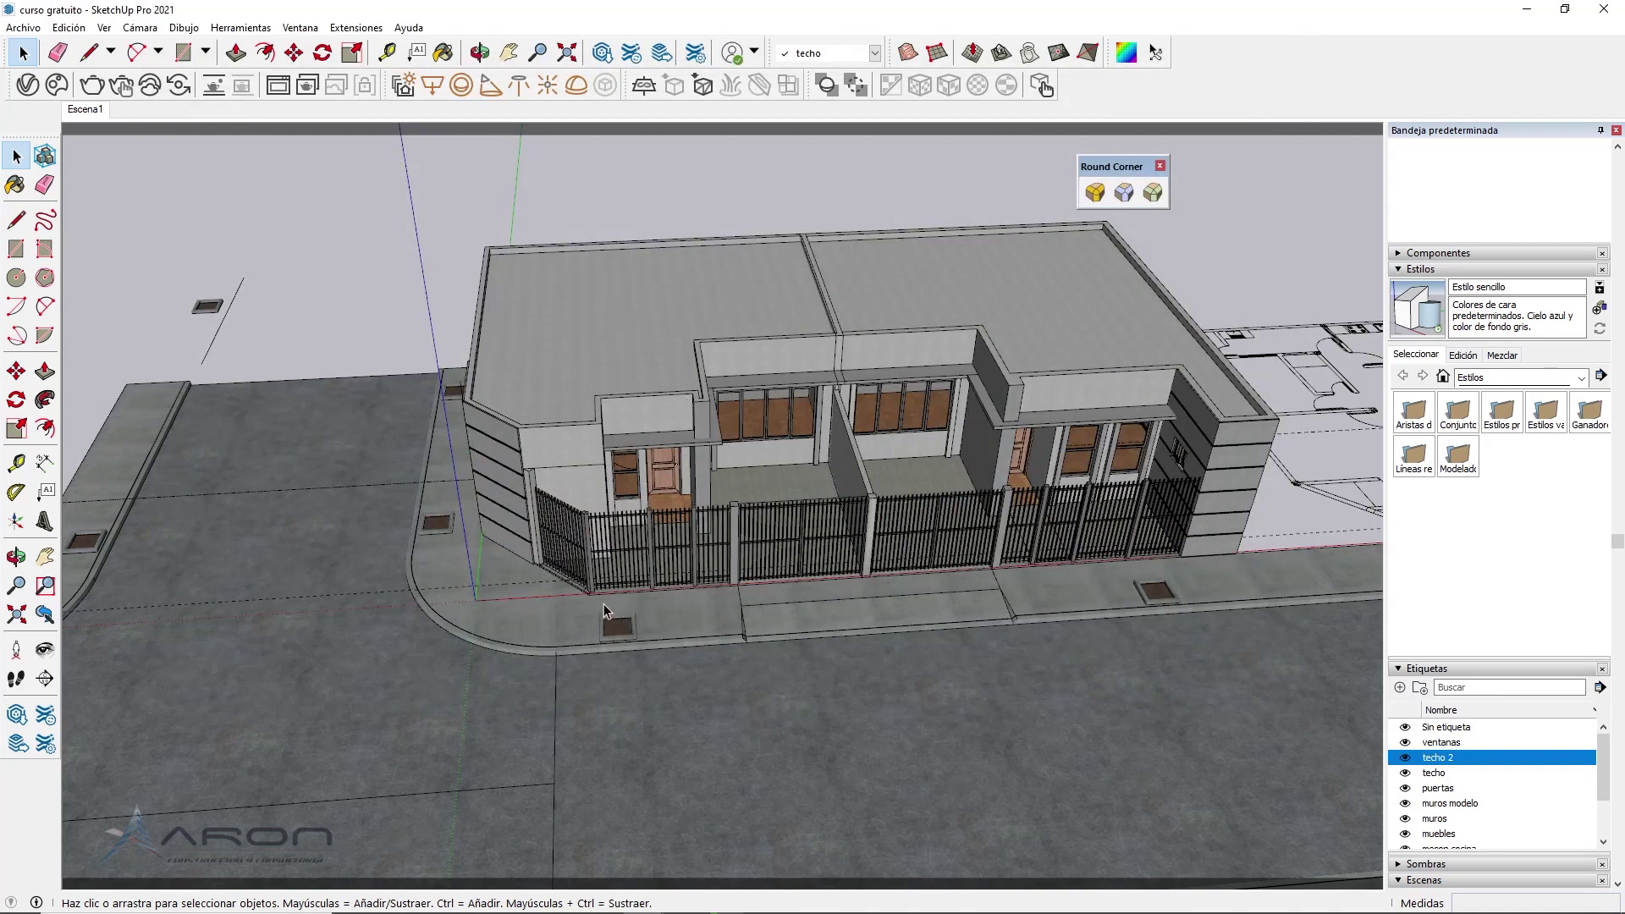
Orbit and zoom around the fenced corner house down to eye level, then open Chaos Cosmos
middle_drag(605, 609, 855, 532)
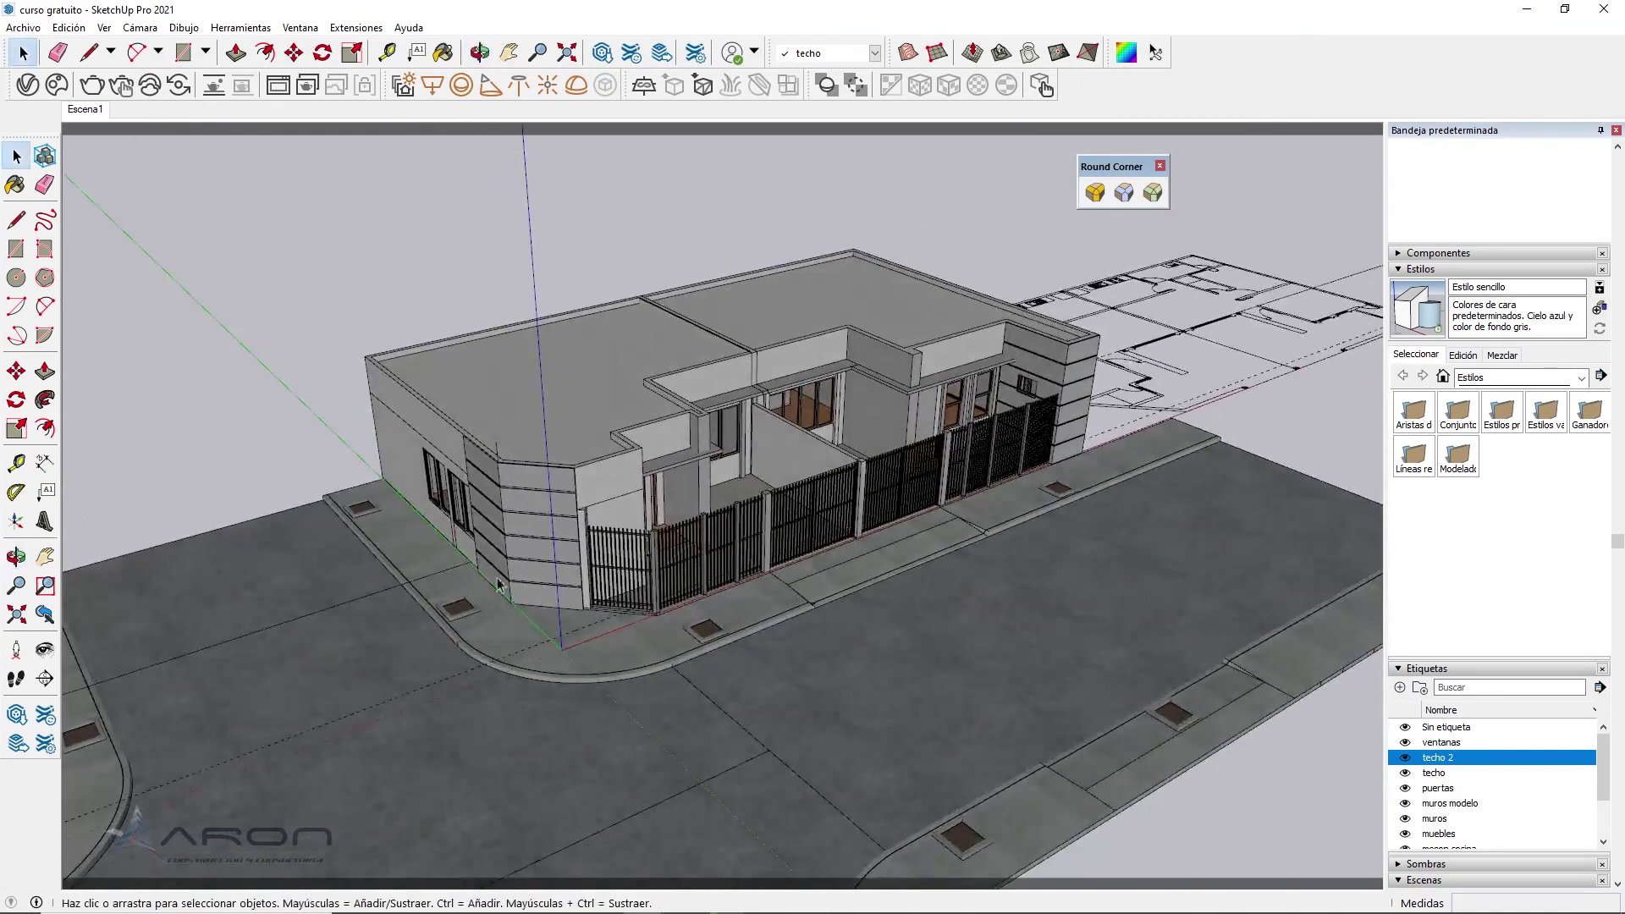
scroll(419, 601, up, 3)
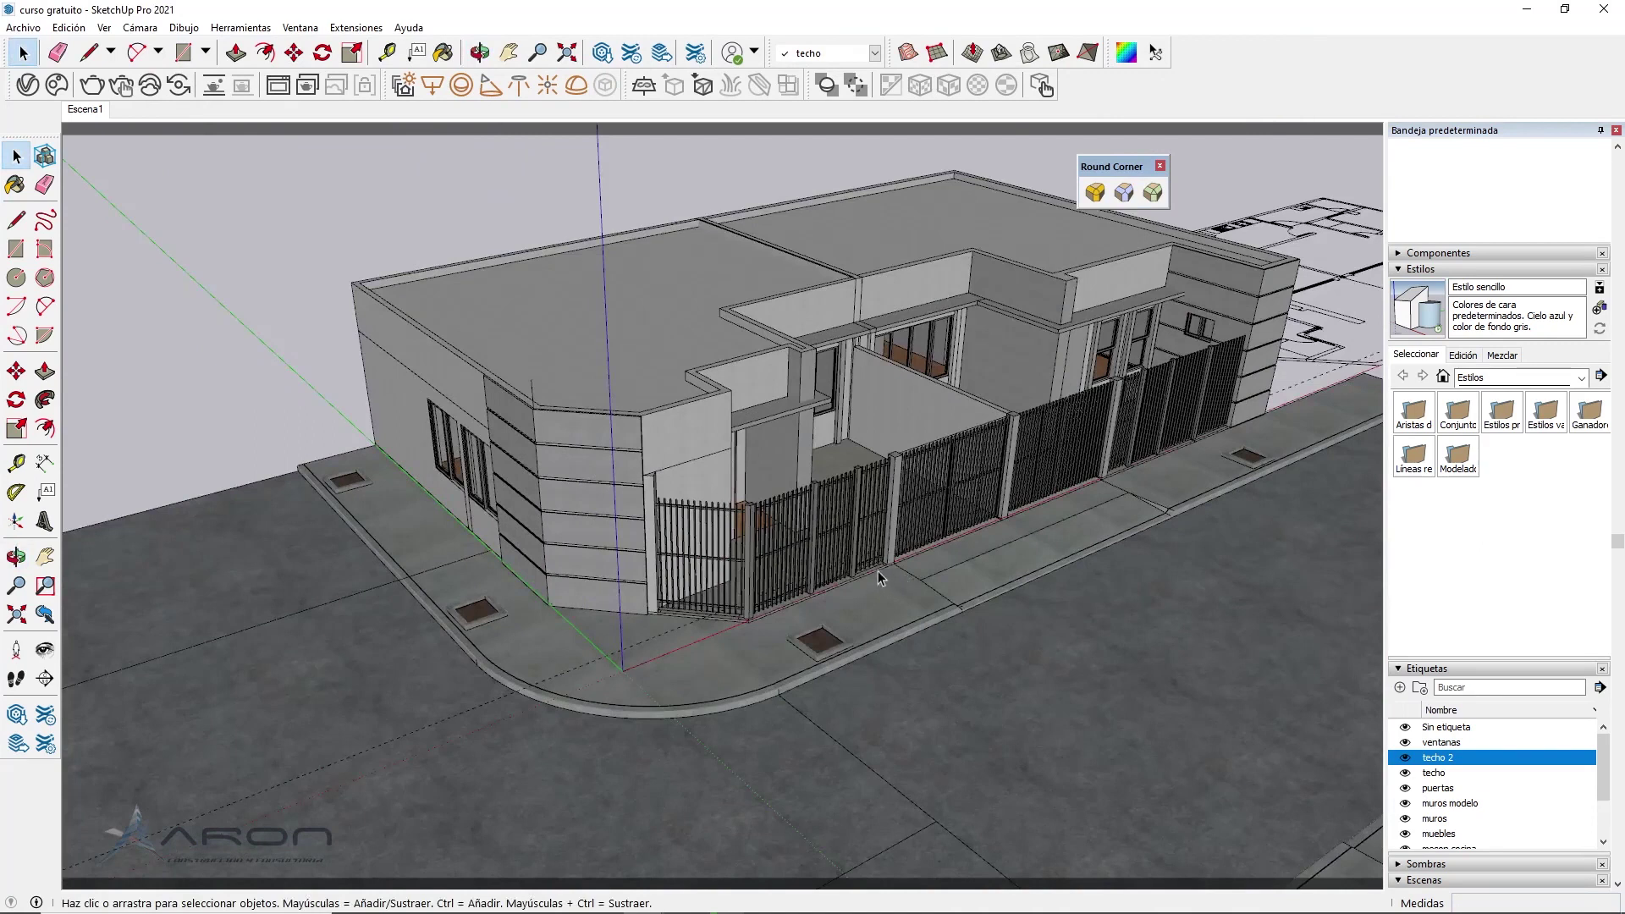
middle_drag(881, 579, 687, 519)
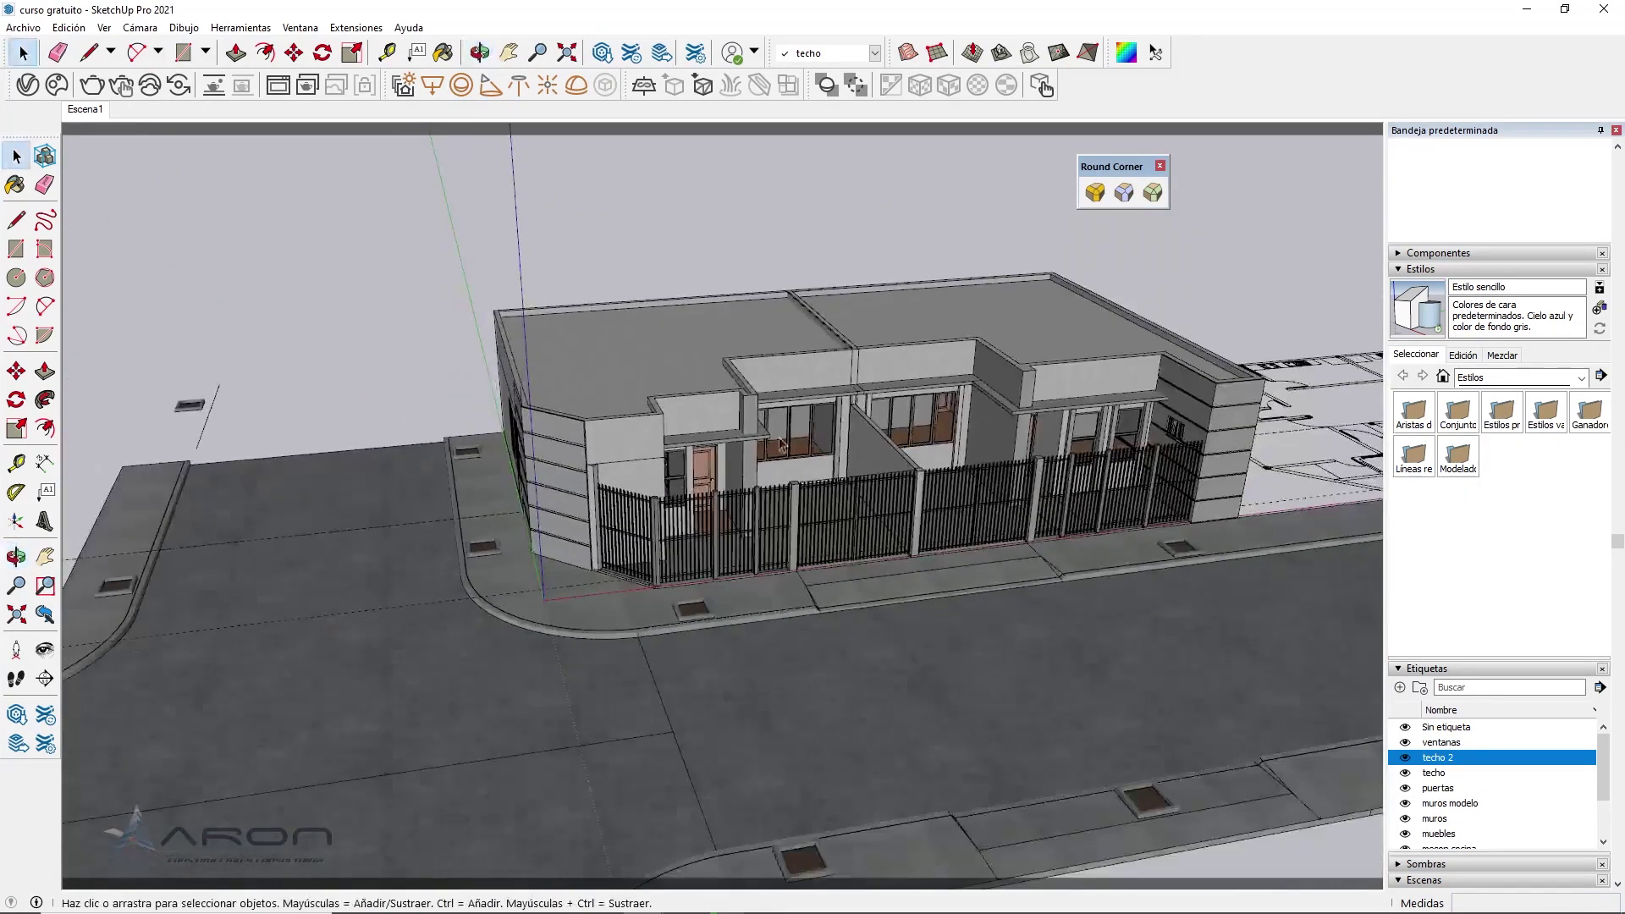
middle_drag(780, 443, 822, 467)
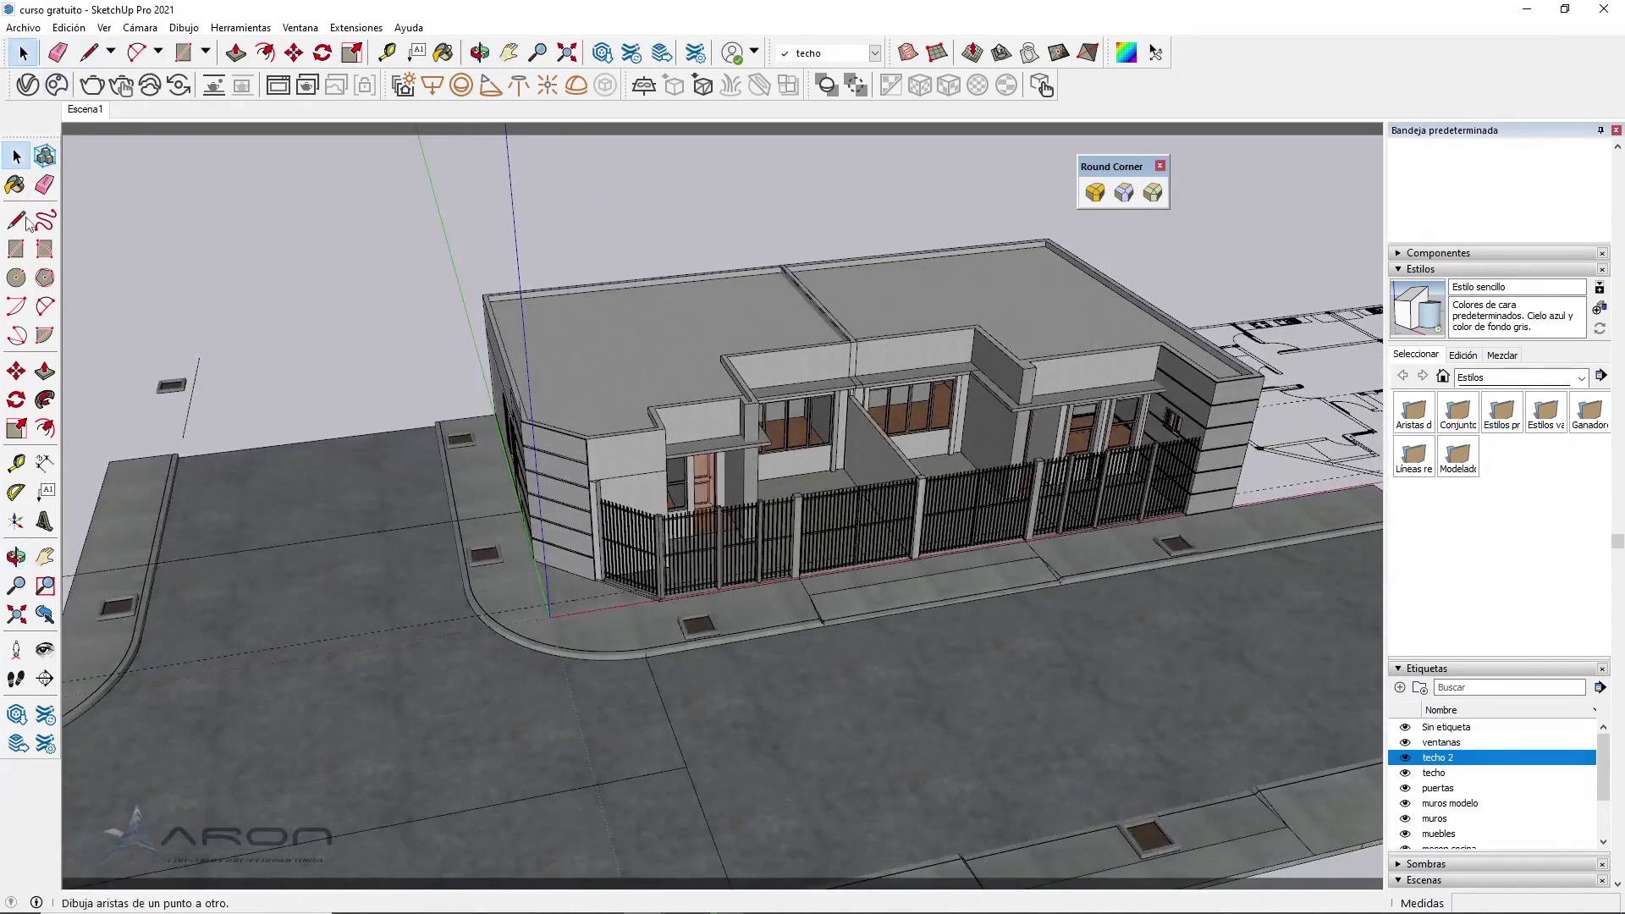
mouse_move(1058, 397)
middle_down()
mouse_move(999, 391)
mouse_move(936, 484)
middle_up()
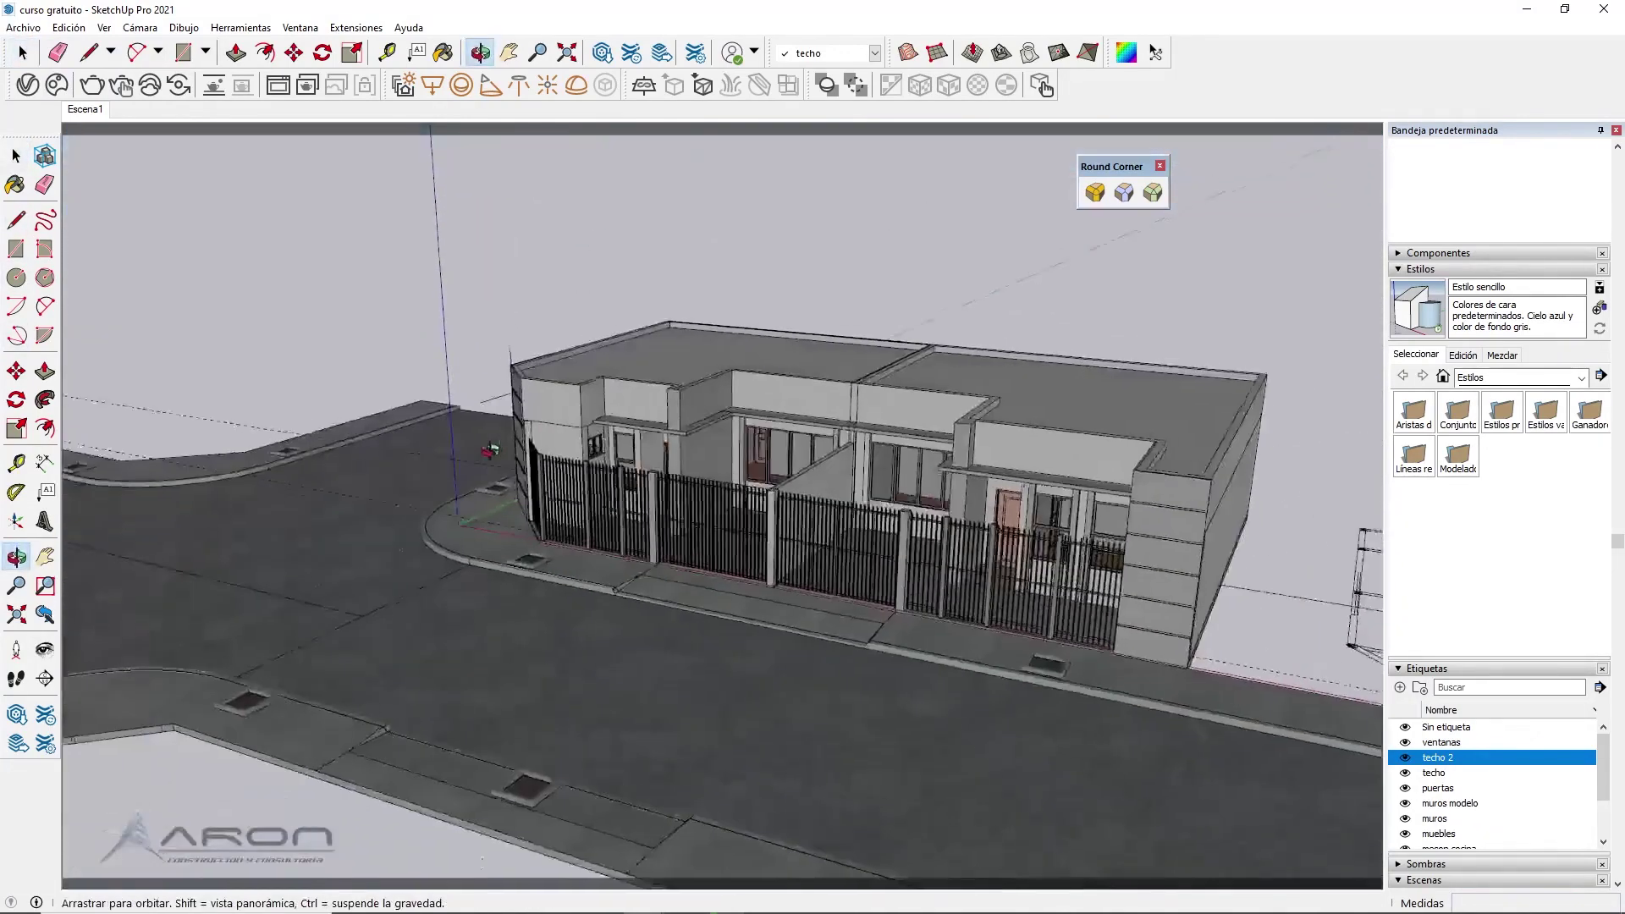
scroll(936, 484, up, 2)
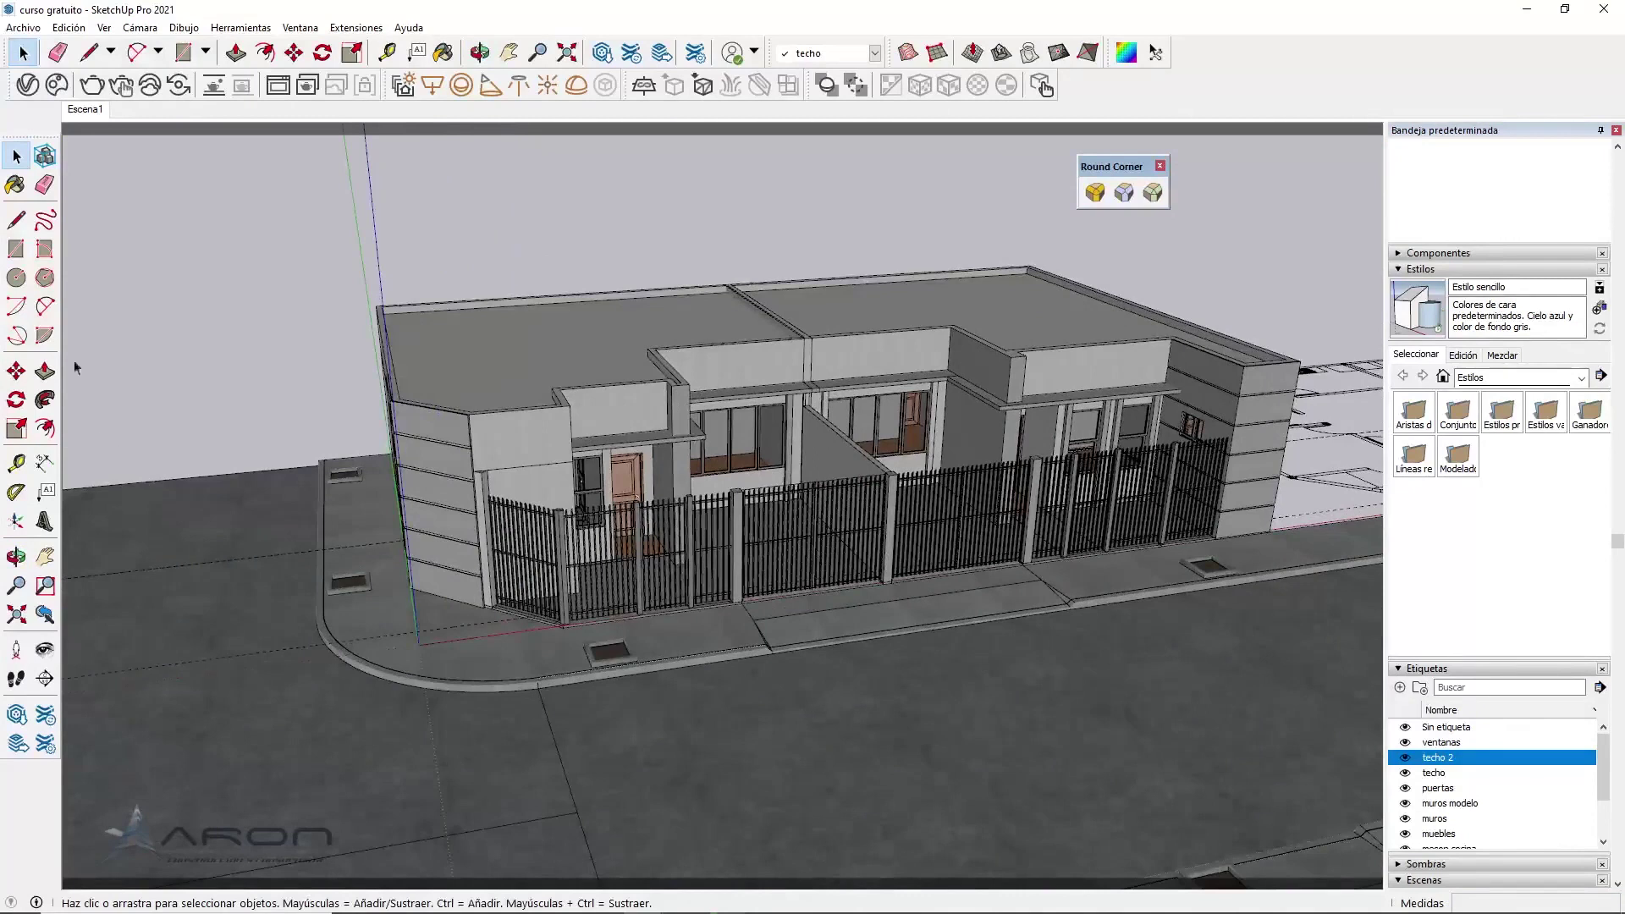
click(59, 90)
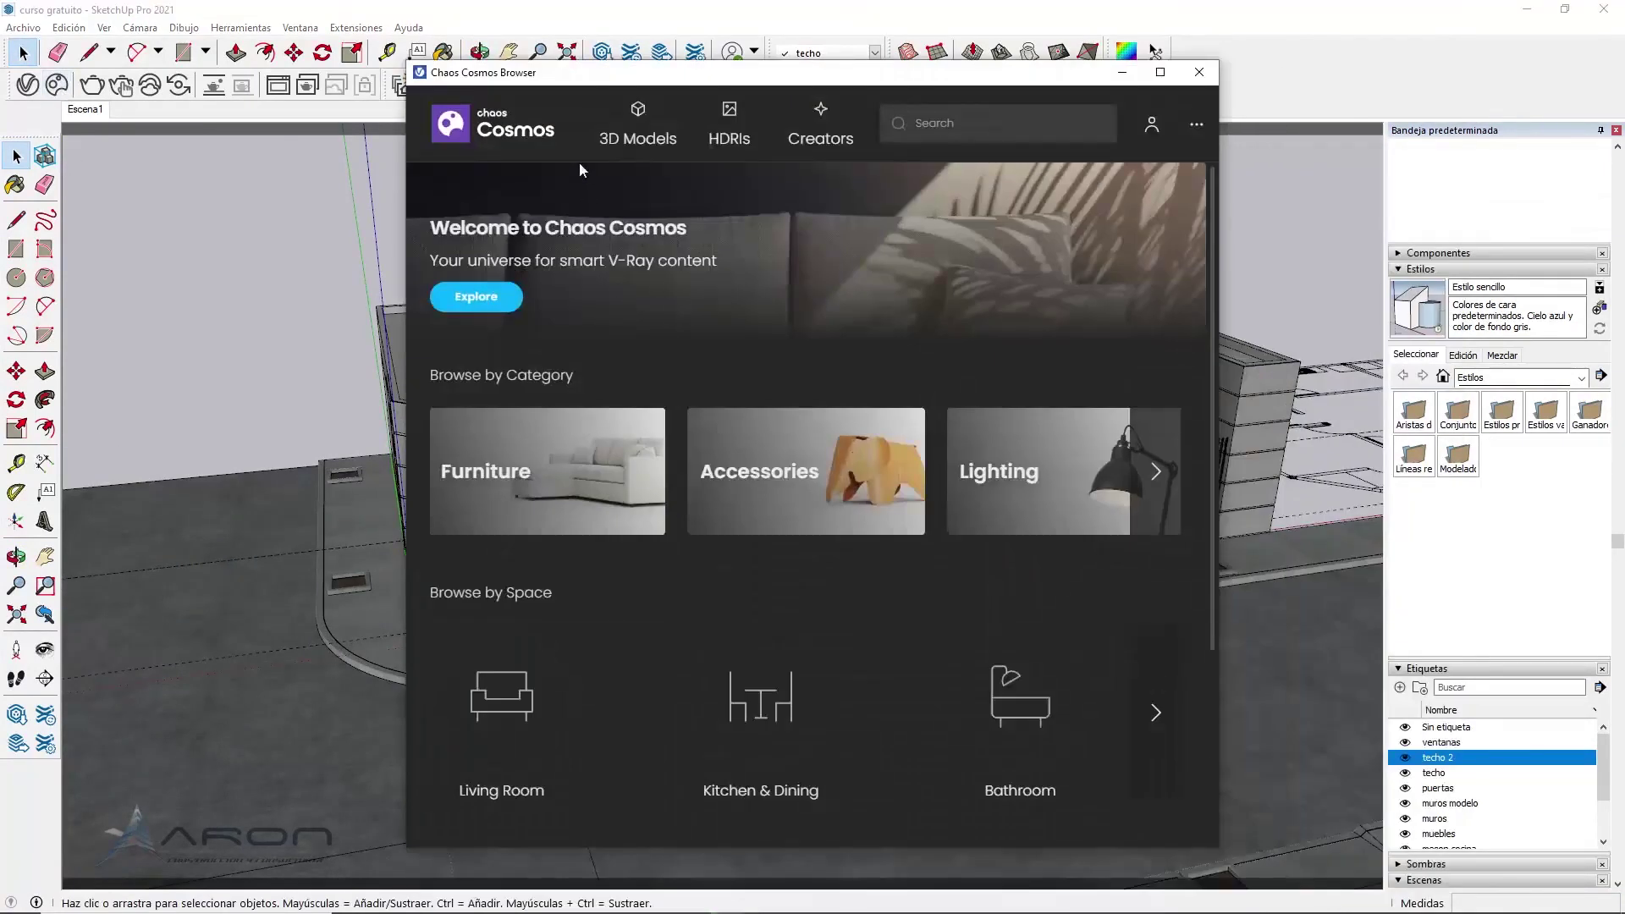
Browse Cosmos 3D Models > Vegetation and filter the list to Trees
click(629, 131)
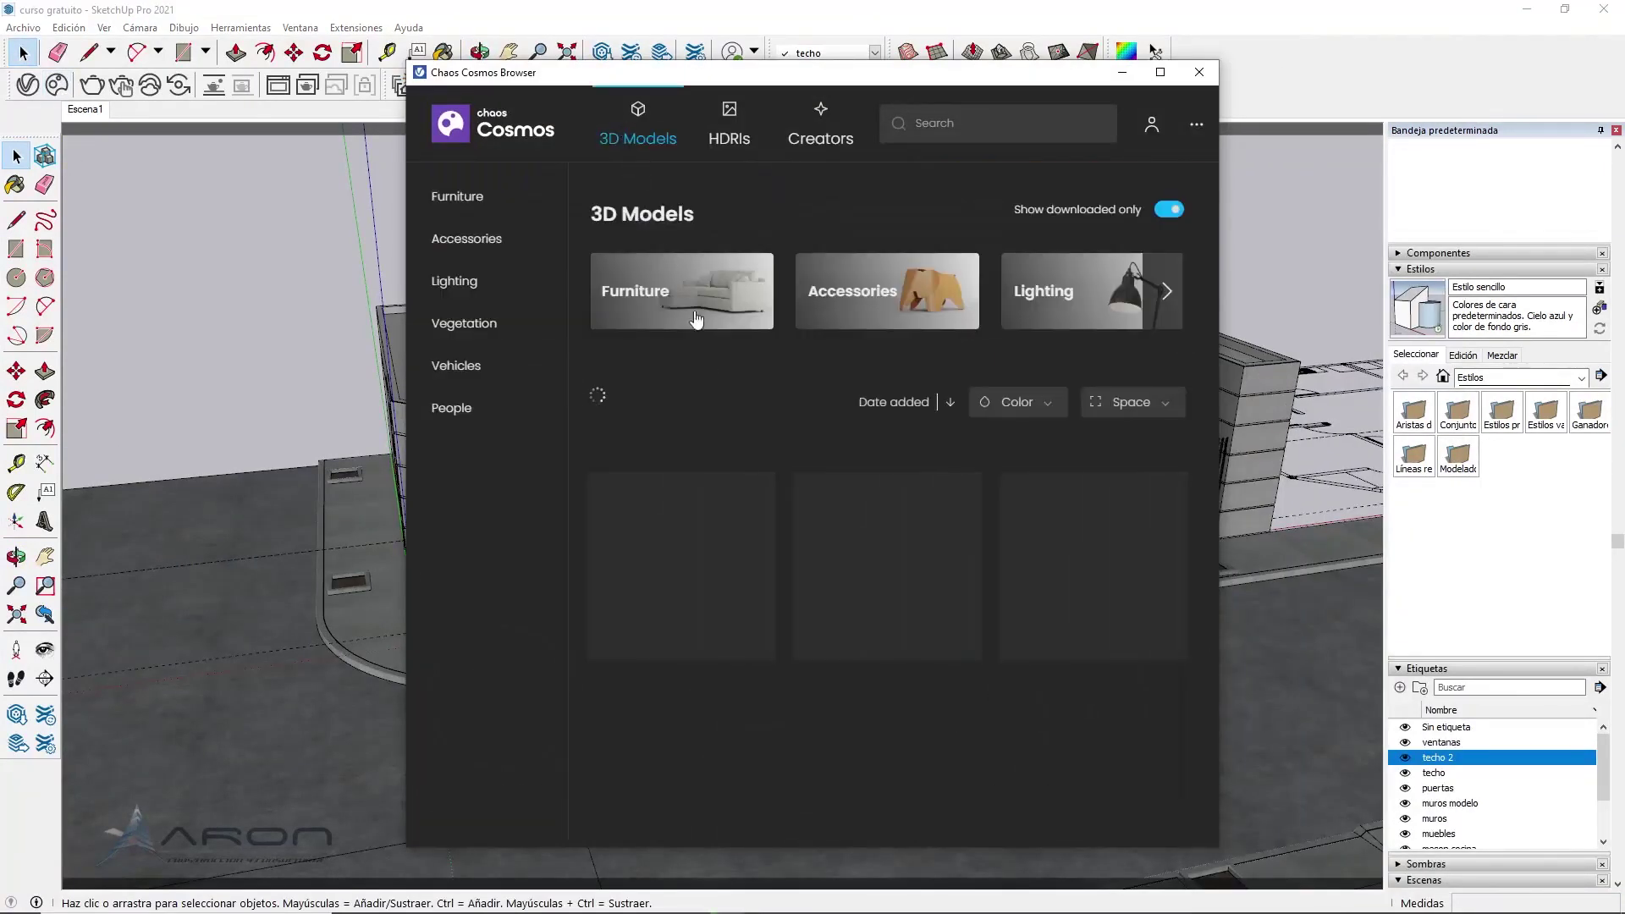
click(464, 324)
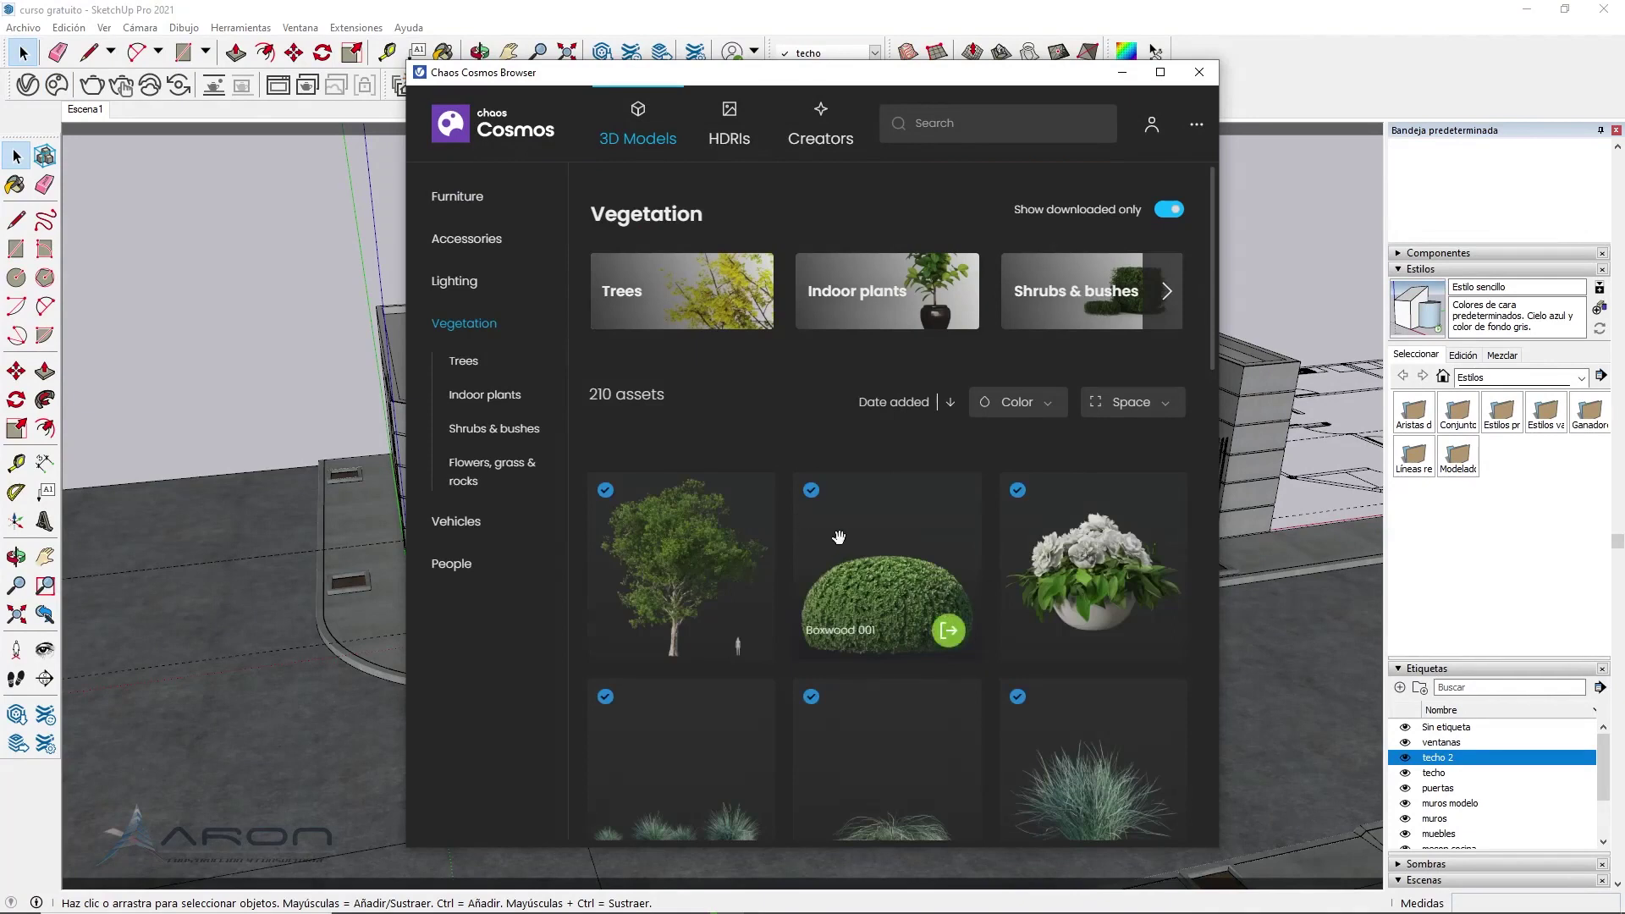
scroll(838, 536, down, 3)
scroll(870, 530, down, 5)
scroll(870, 530, down, 5)
scroll(870, 529, down, 4)
scroll(870, 529, down, 5)
scroll(870, 529, down, 4)
scroll(870, 530, down, 5)
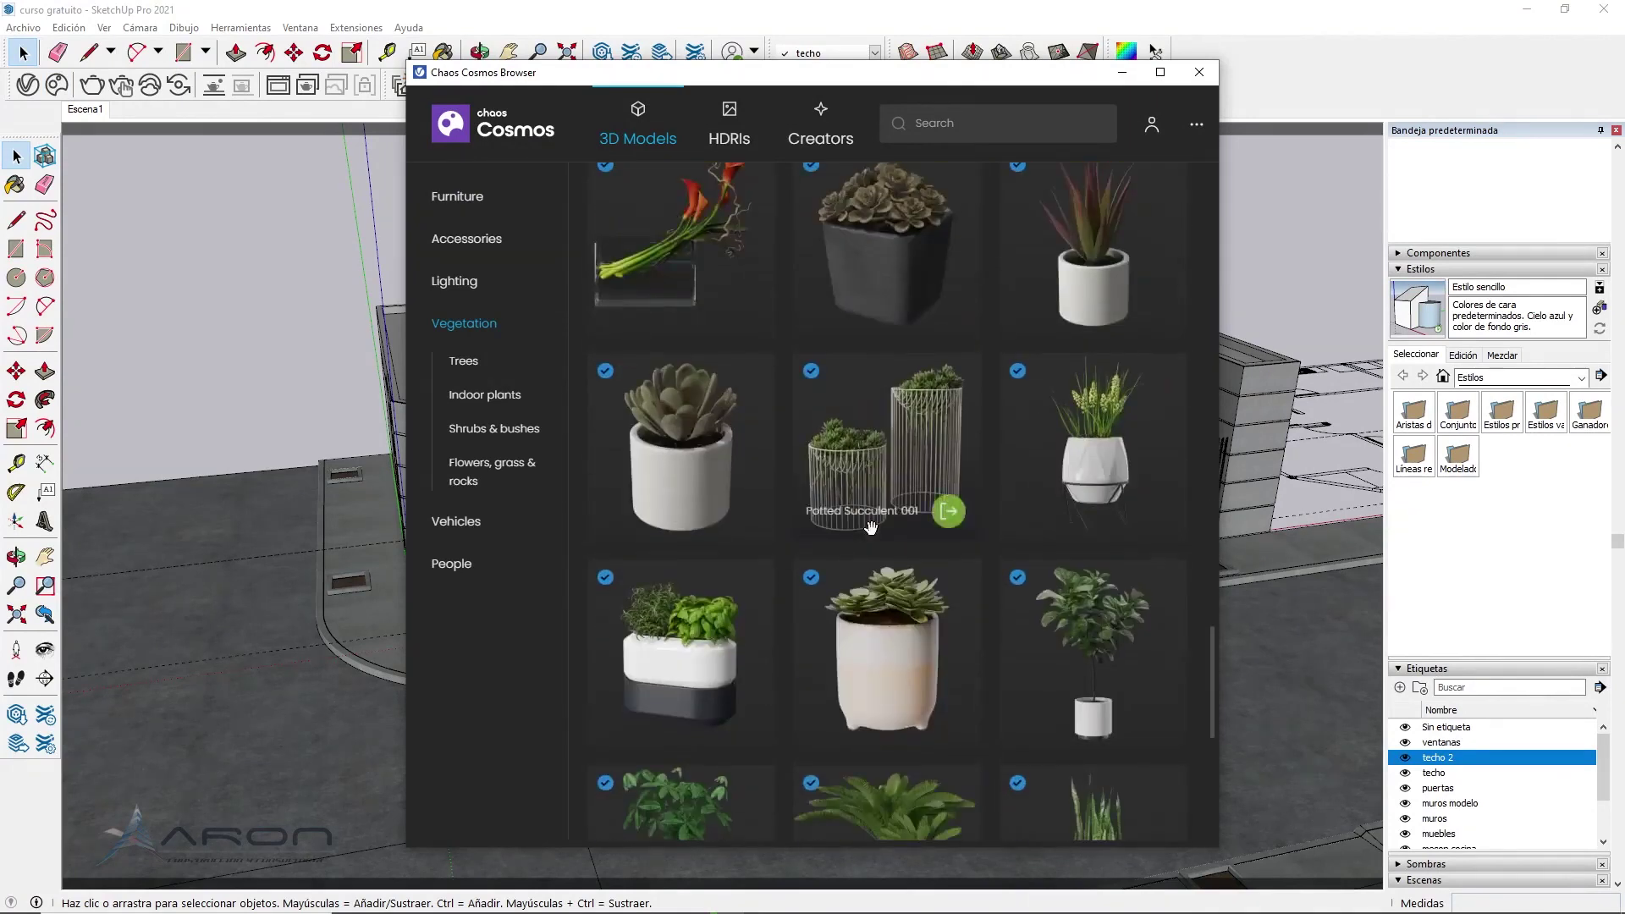
scroll(870, 526, down, 1)
click(468, 366)
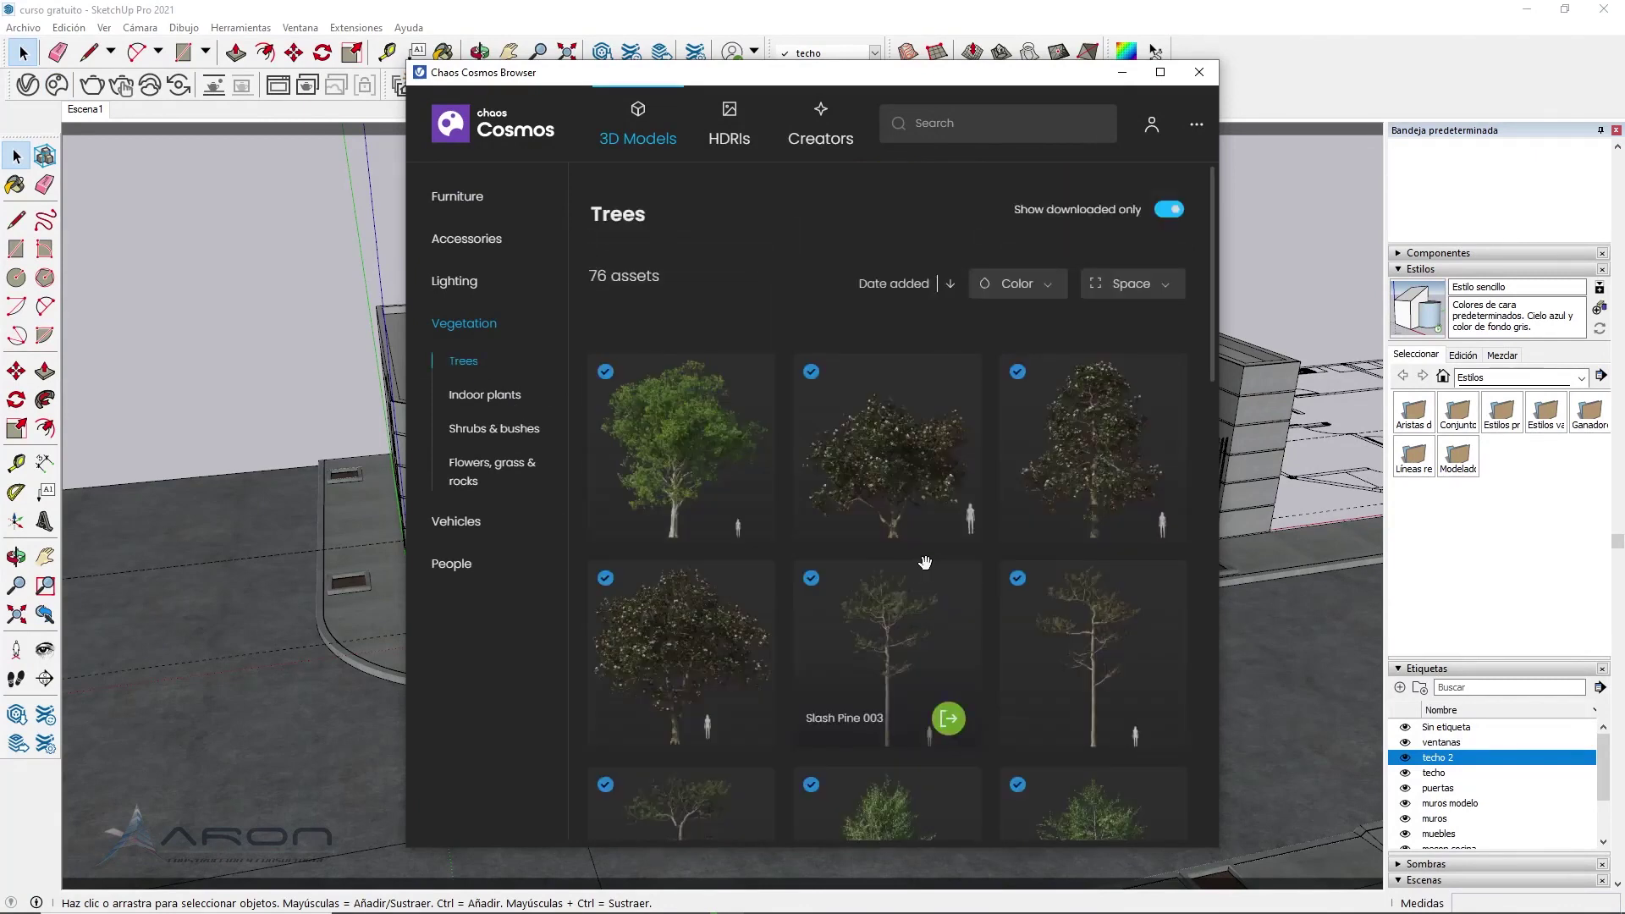
Scroll the Trees list and import Paperbark Maple 002
scroll(899, 557, down, 4)
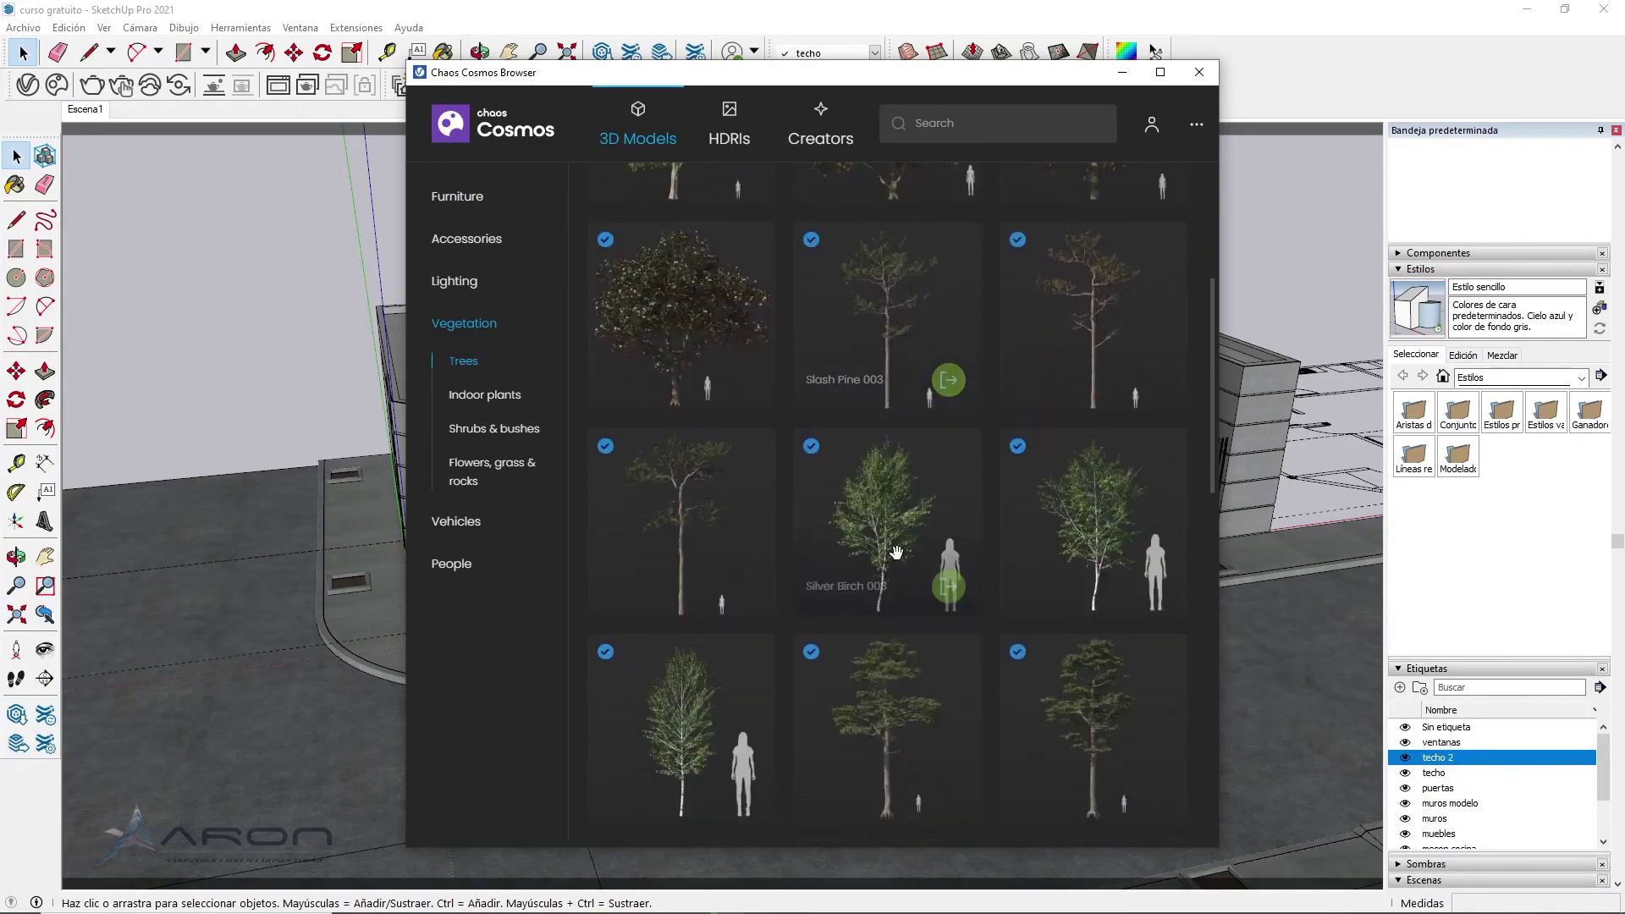
scroll(898, 555, down, 2)
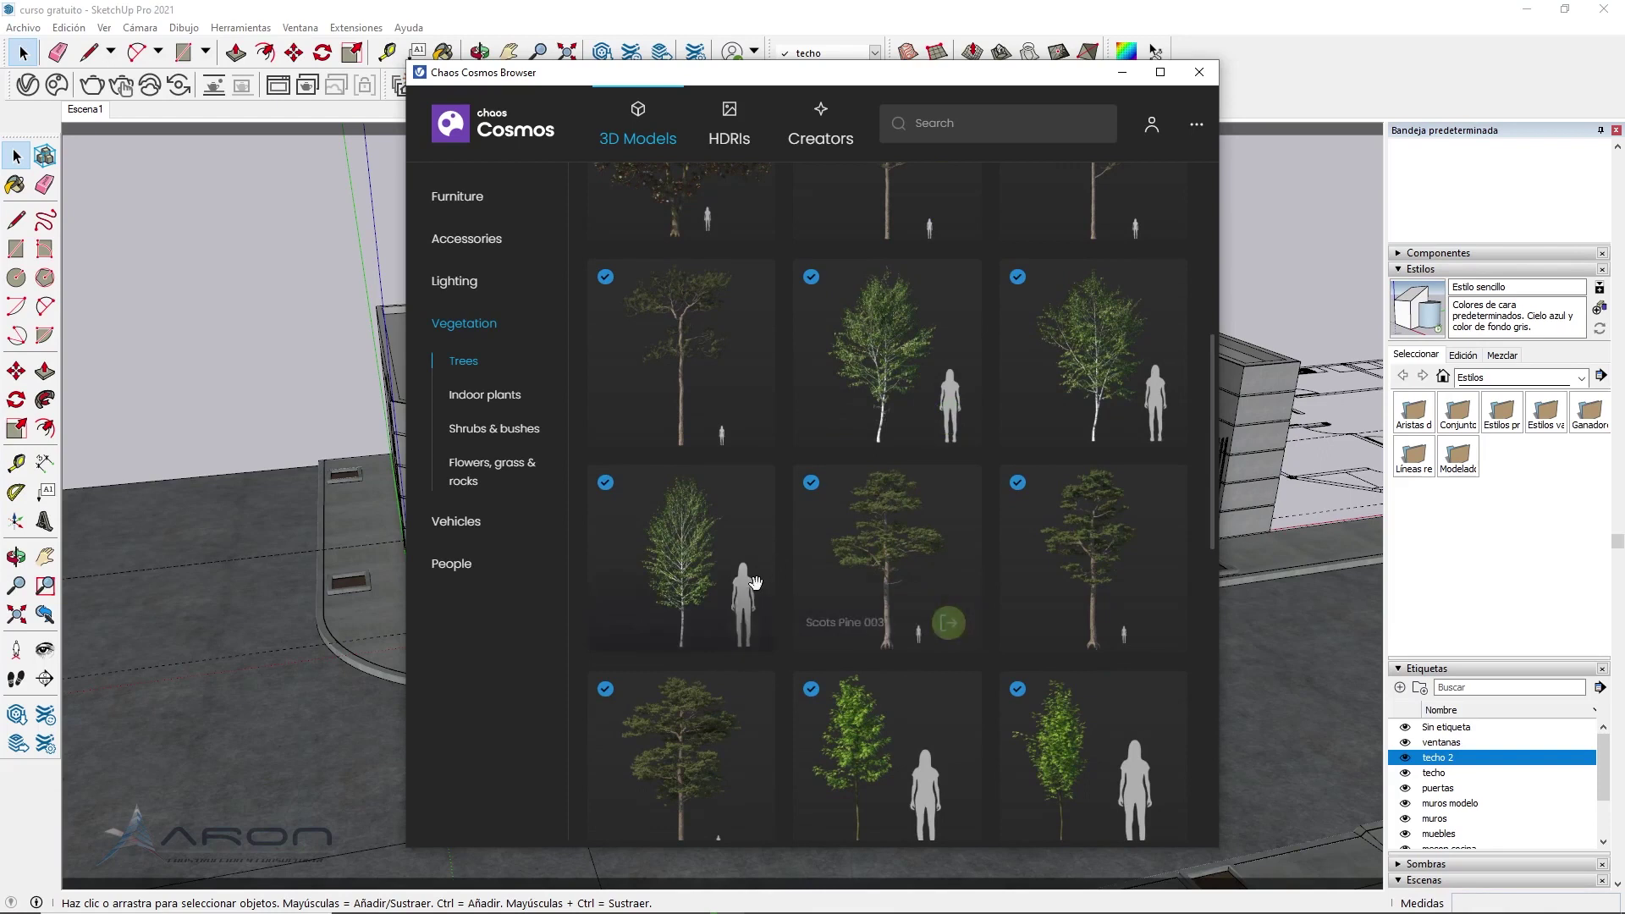
scroll(885, 571, down, 3)
scroll(877, 572, down, 2)
scroll(877, 573, down, 2)
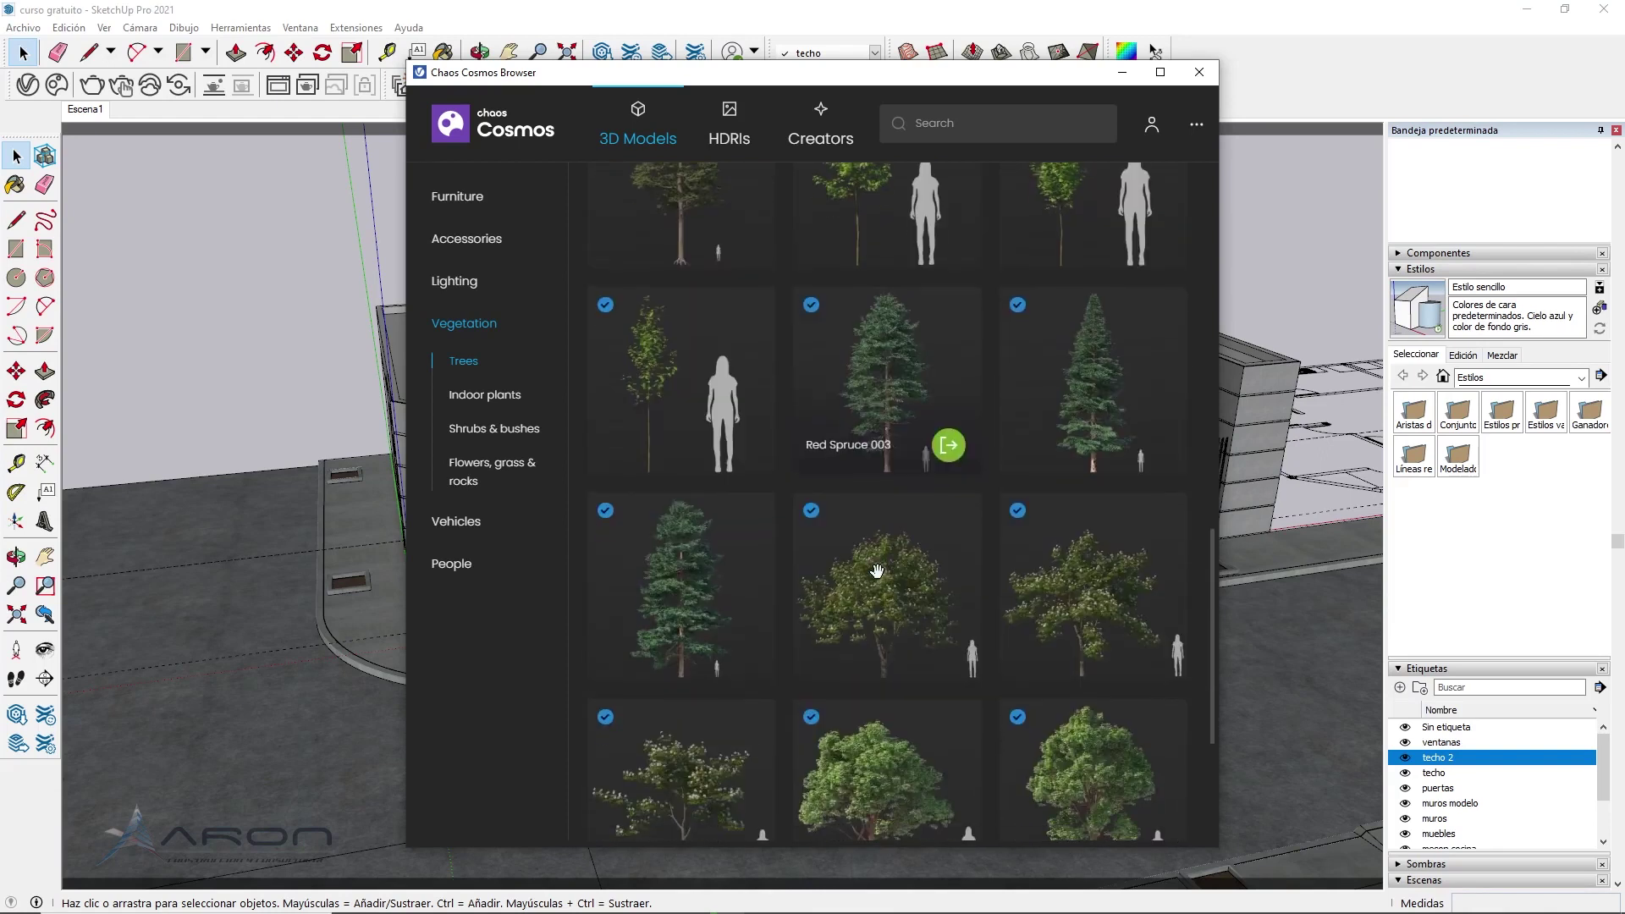
scroll(877, 572, down, 3)
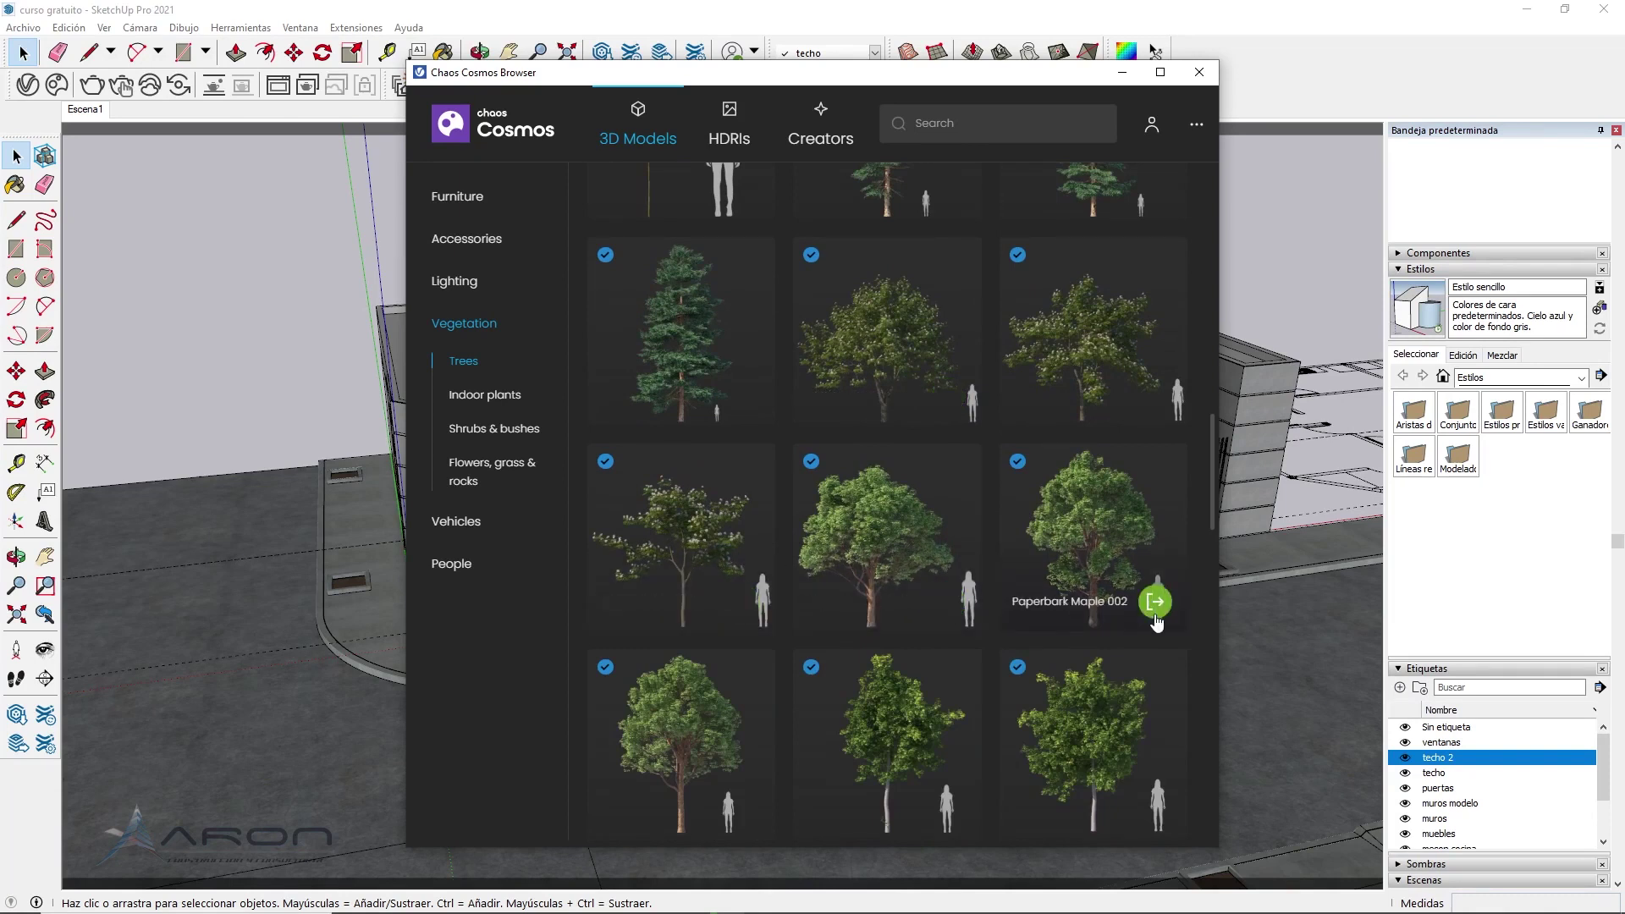
click(1155, 603)
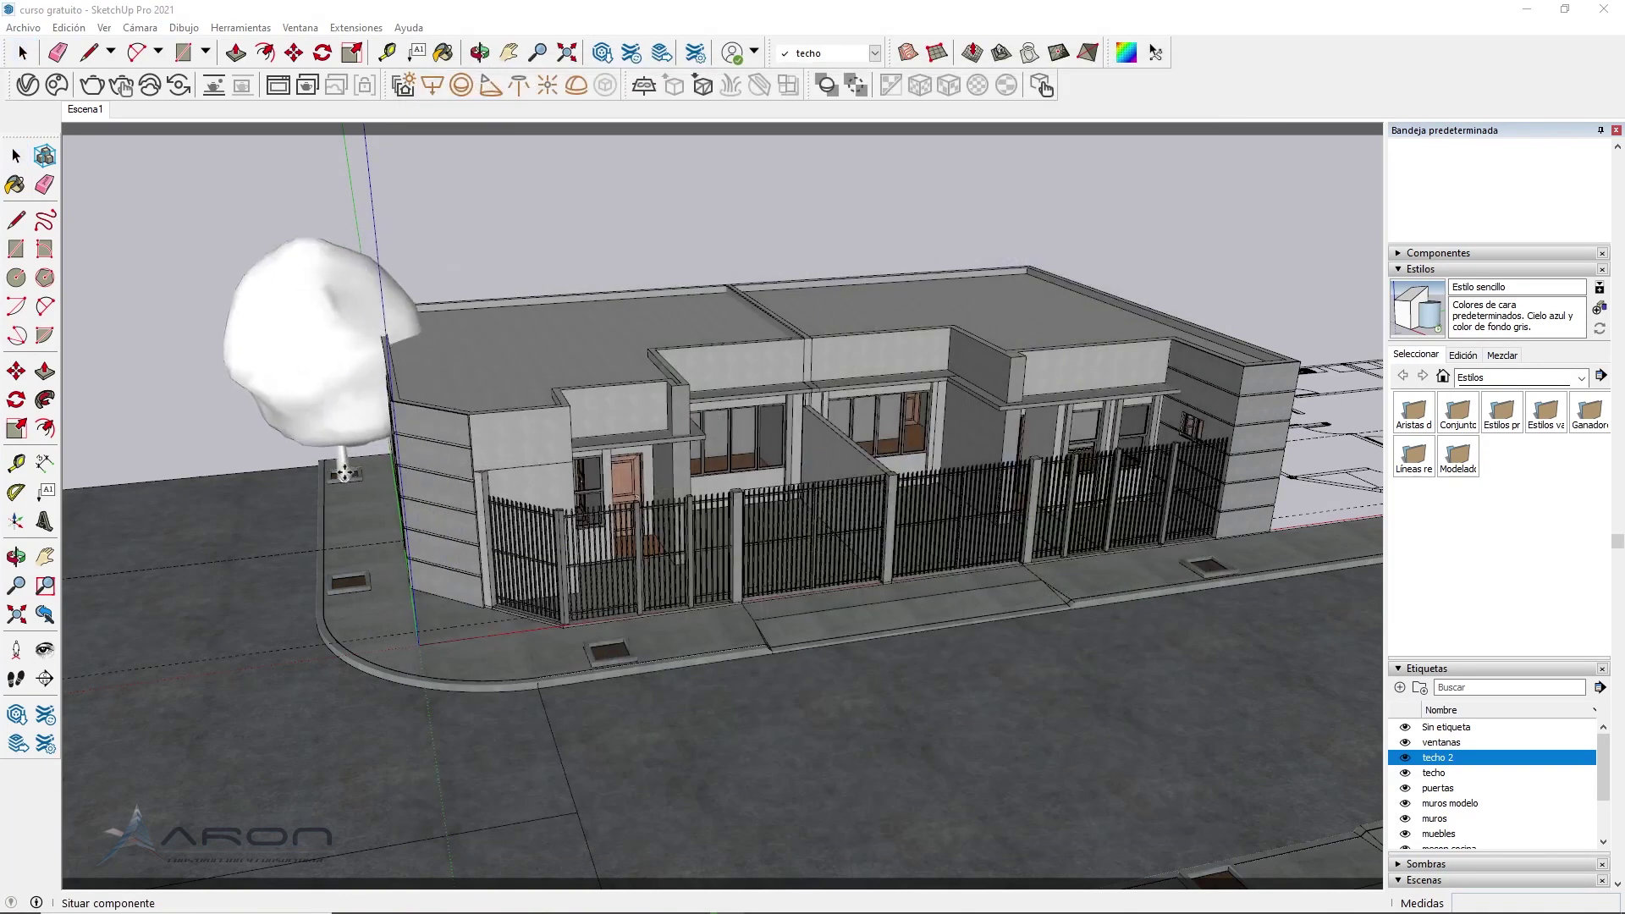
Set the Paperbark Maple down on the sidewalk, then import Rowan 002 from Cosmos
click(1210, 563)
middle_drag(1210, 563, 1126, 546)
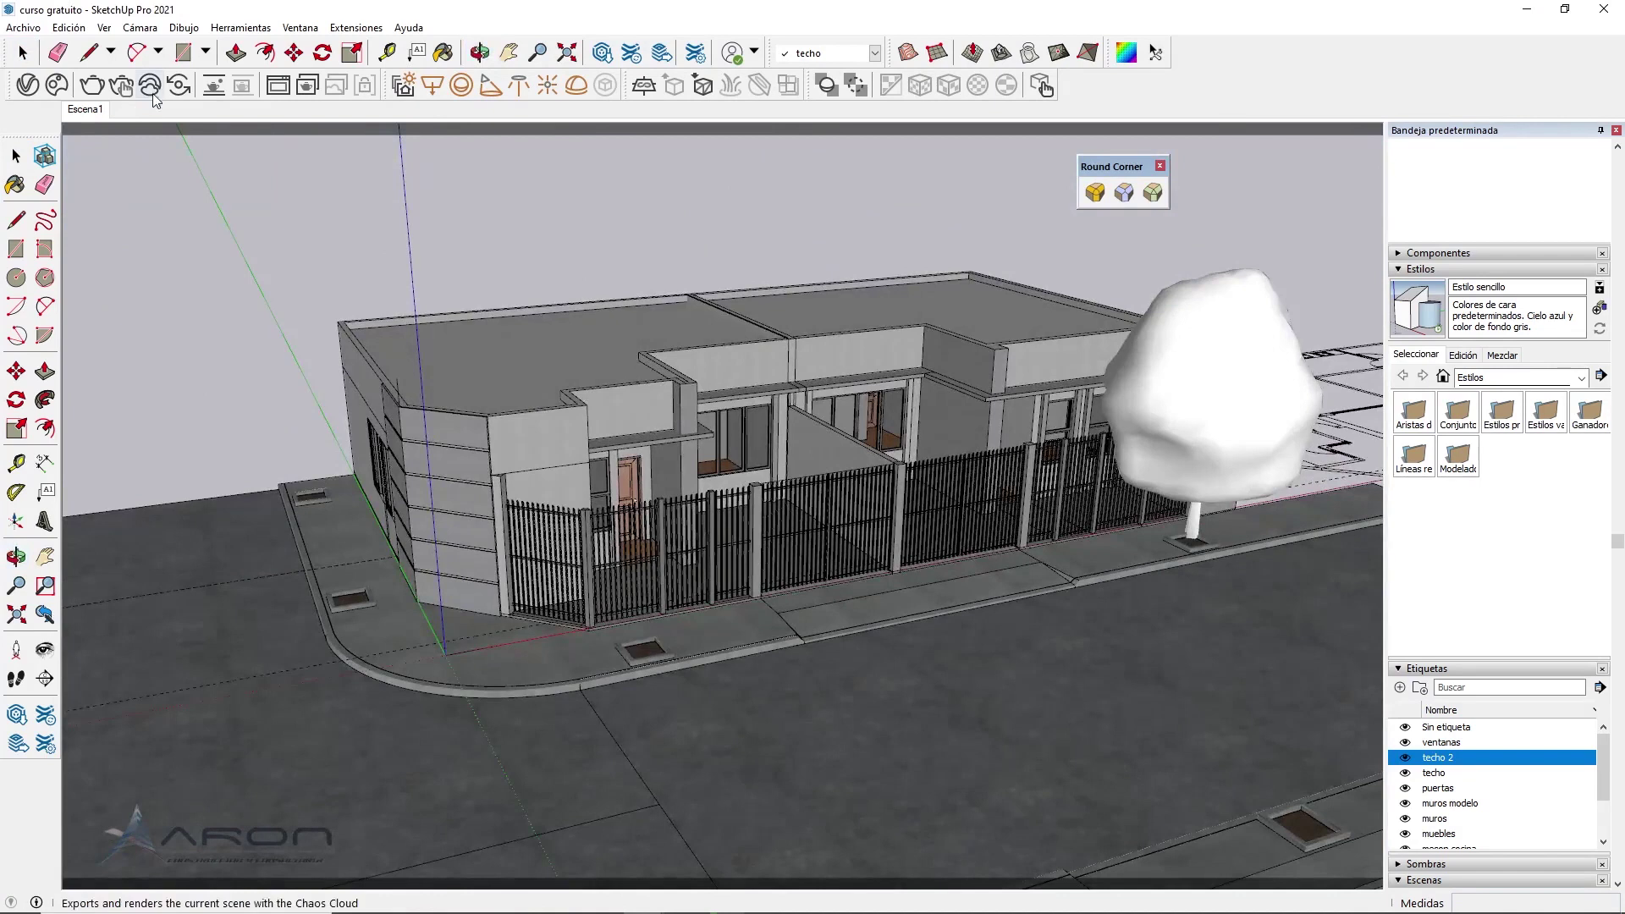
click(57, 88)
scroll(931, 527, down, 2)
scroll(929, 527, down, 4)
scroll(940, 525, down, 3)
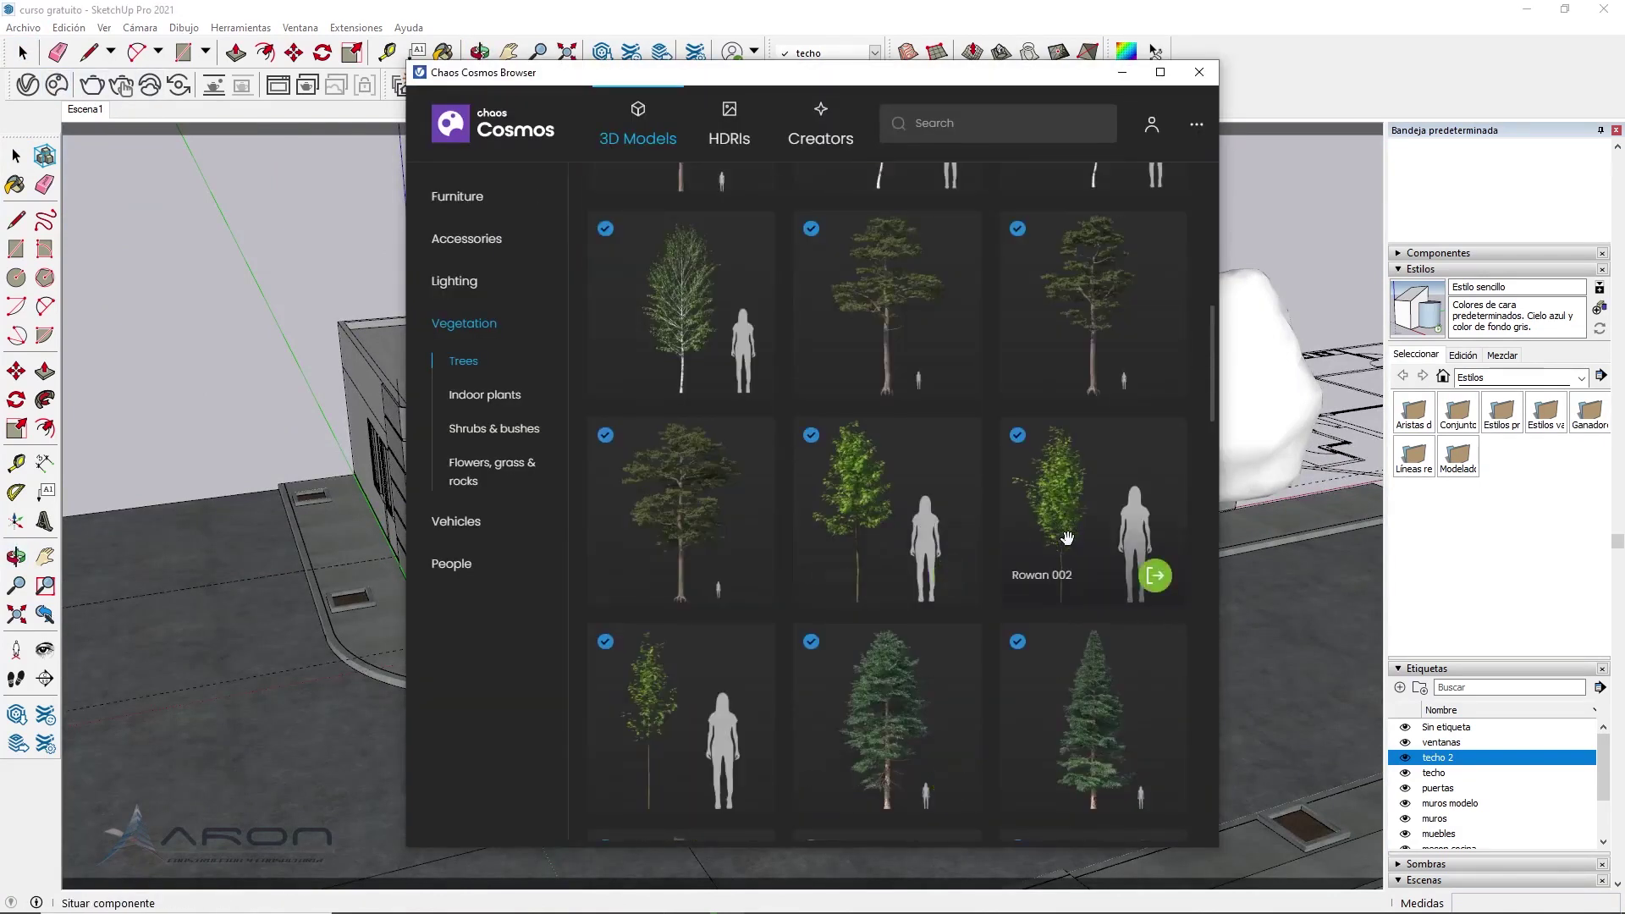
click(1156, 596)
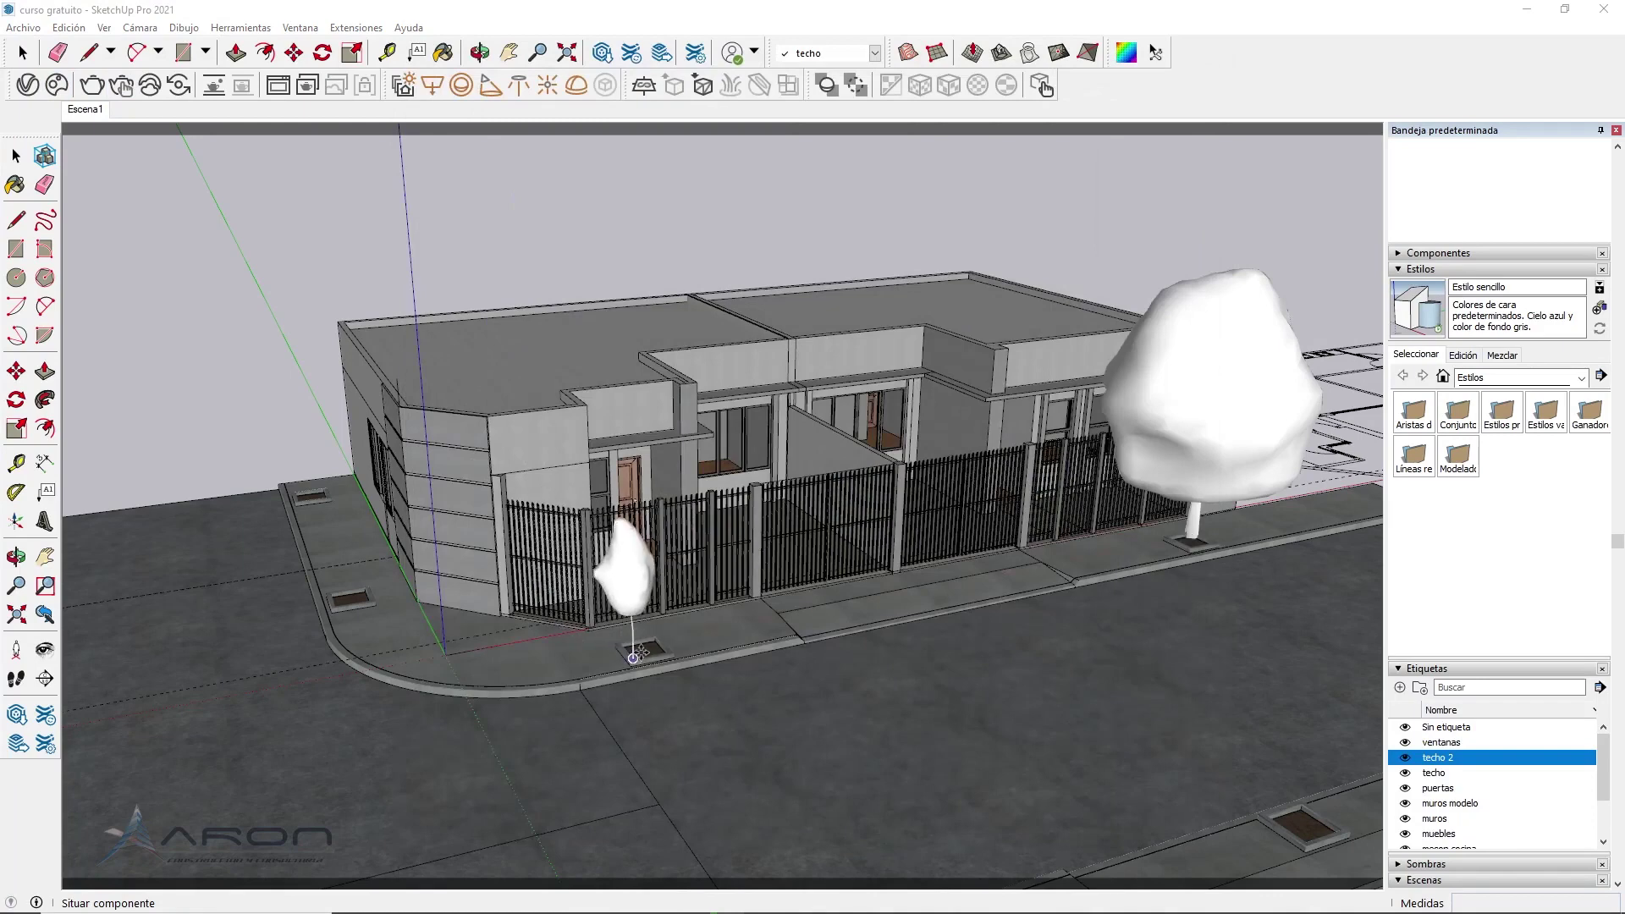
Plant Rowan 002 in the planter by the fence and orbit to the house's left corner
scroll(630, 651, up, 3)
scroll(634, 644, up, 2)
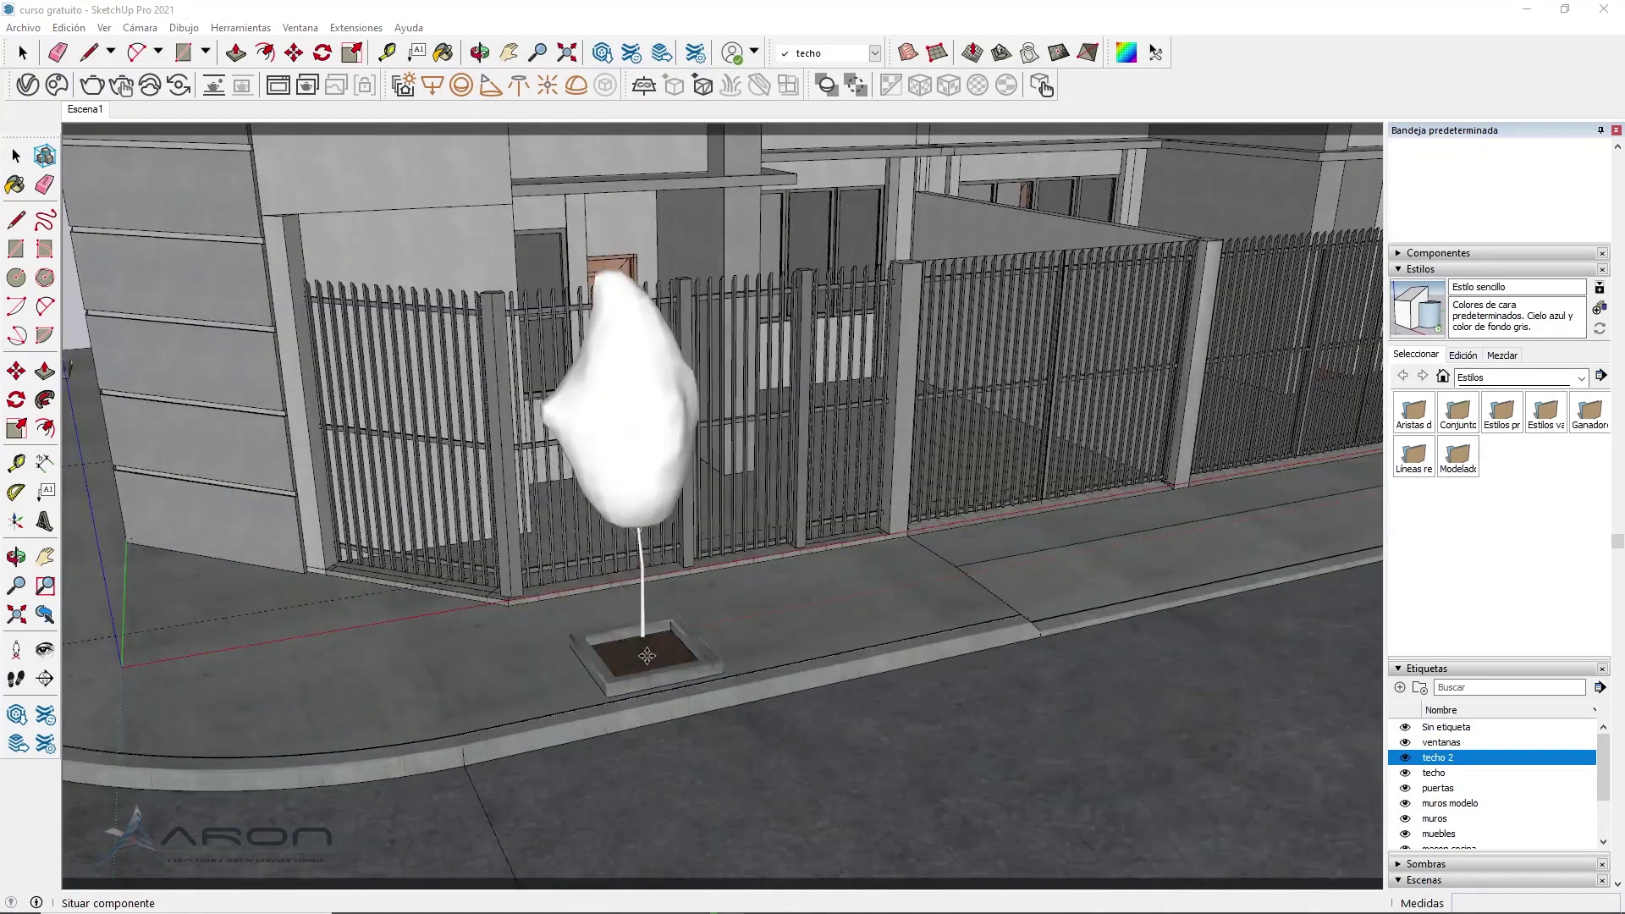
scroll(645, 655, up, 2)
scroll(645, 655, up, 2)
click(627, 651)
scroll(593, 648, down, 2)
scroll(508, 627, down, 3)
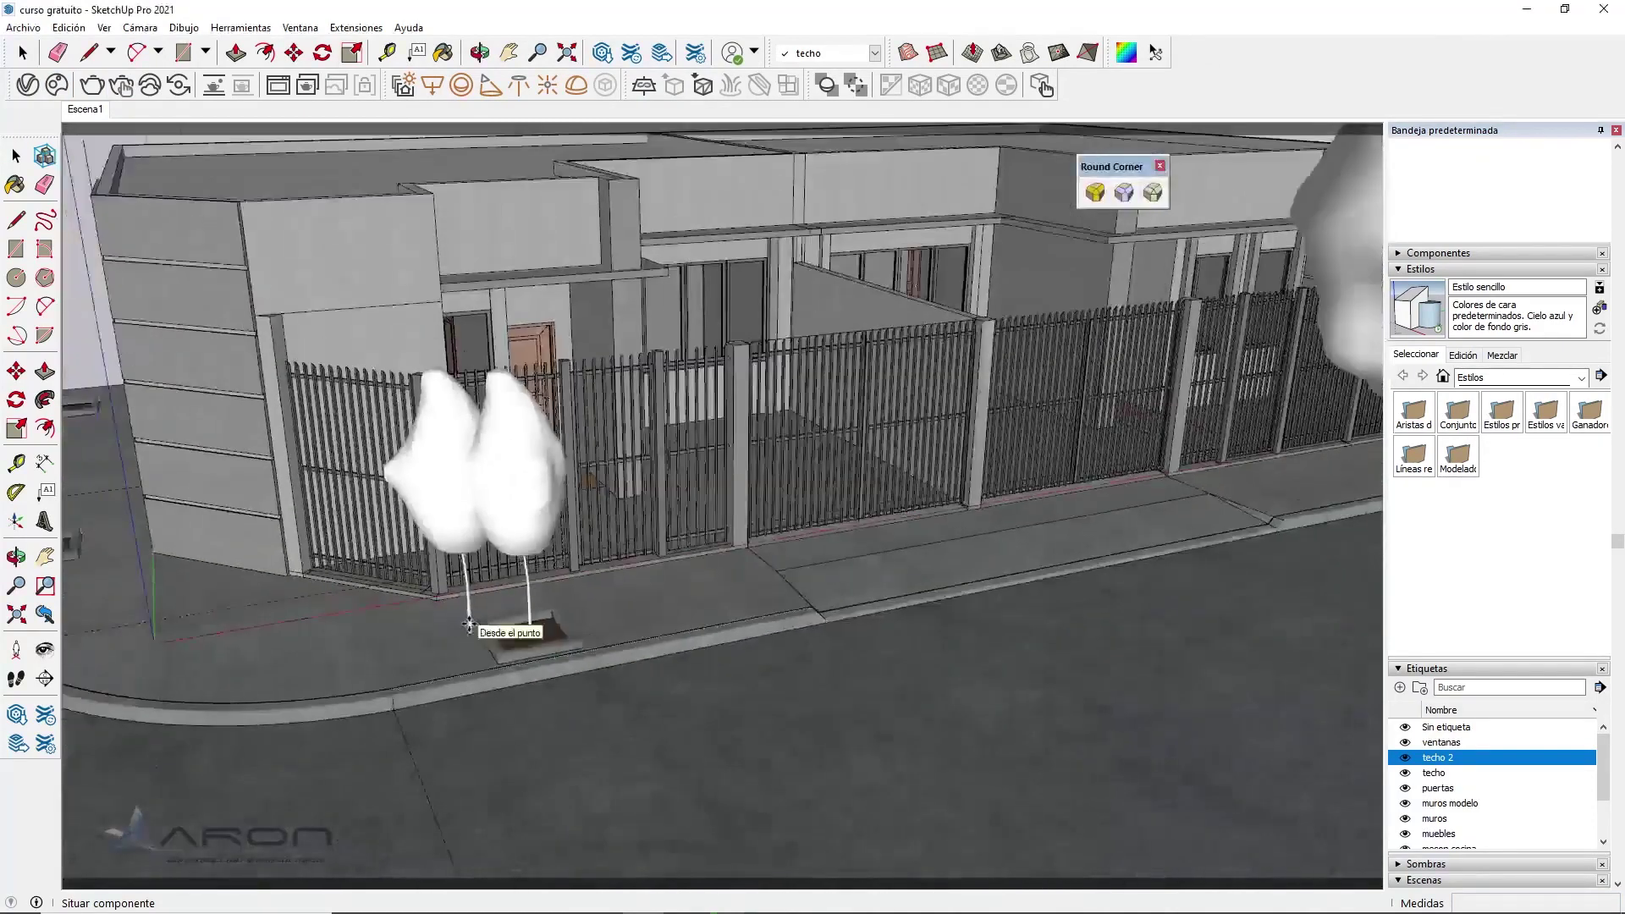
scroll(508, 626, down, 2)
middle_drag(910, 496, 559, 541)
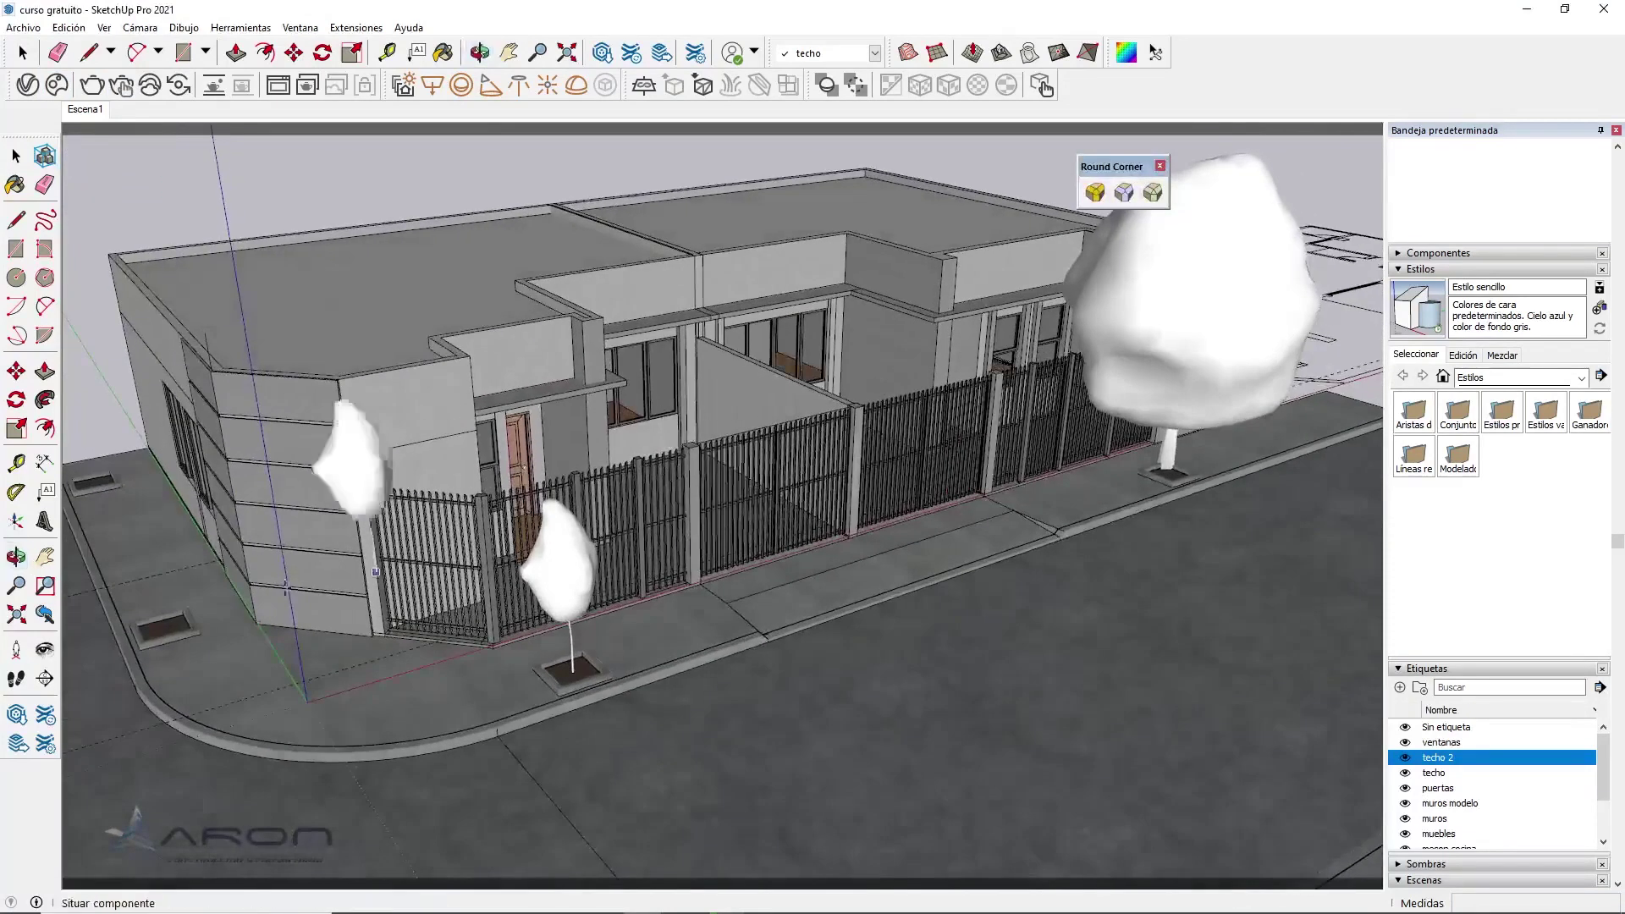
click(53, 94)
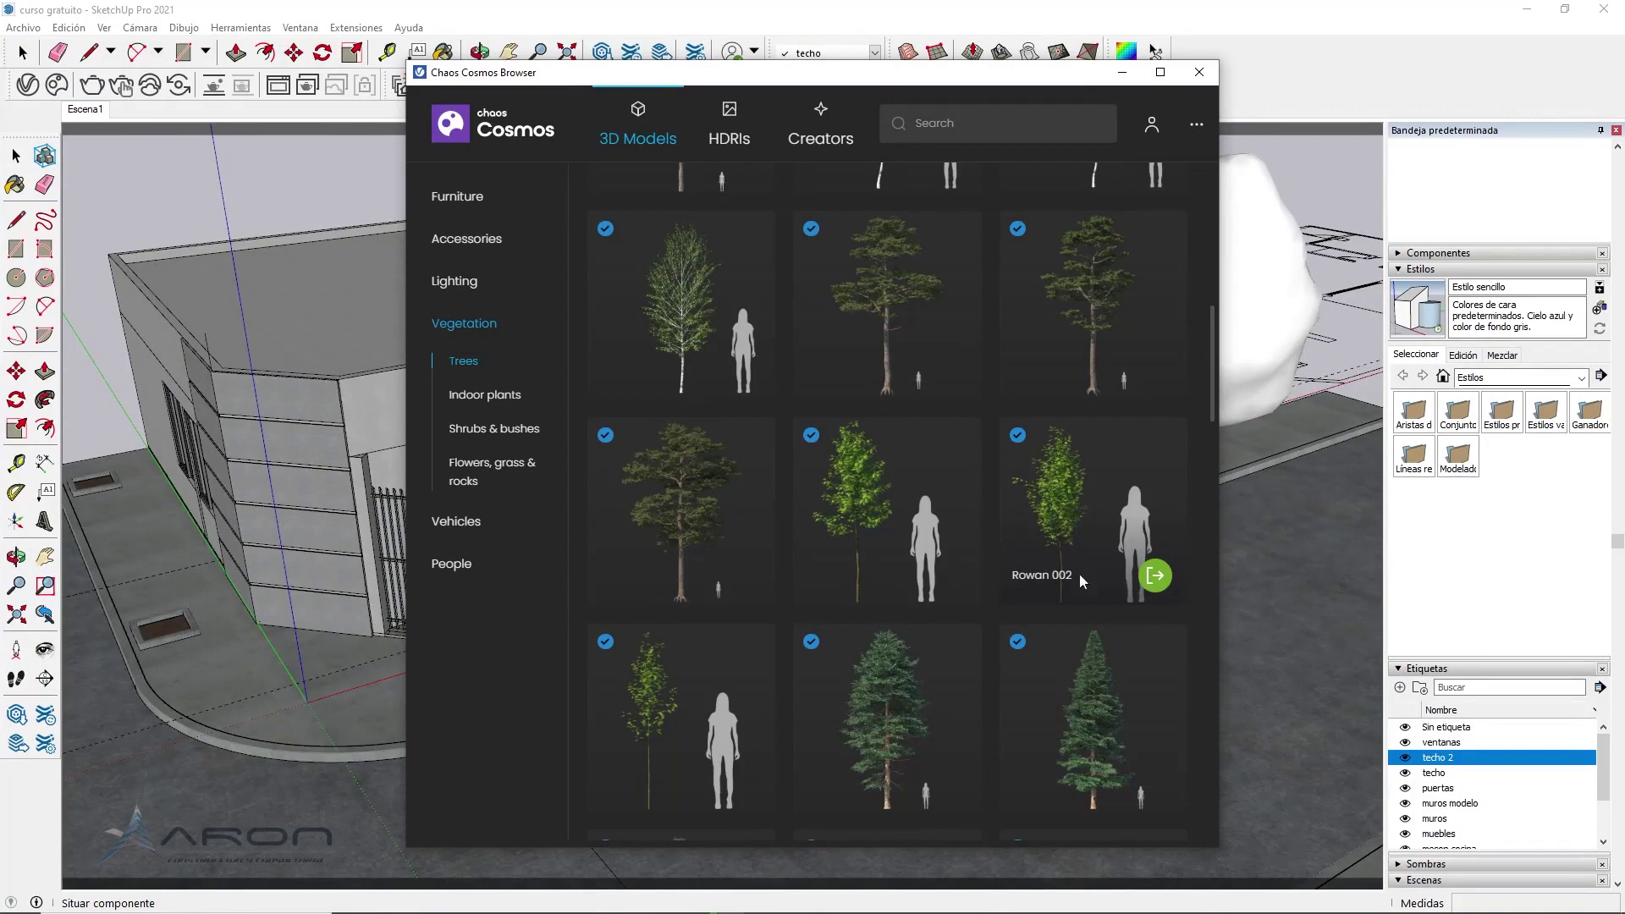
Import a second Cosmos tree and plant it in the next sidewalk planter
scroll(837, 551, up, 1)
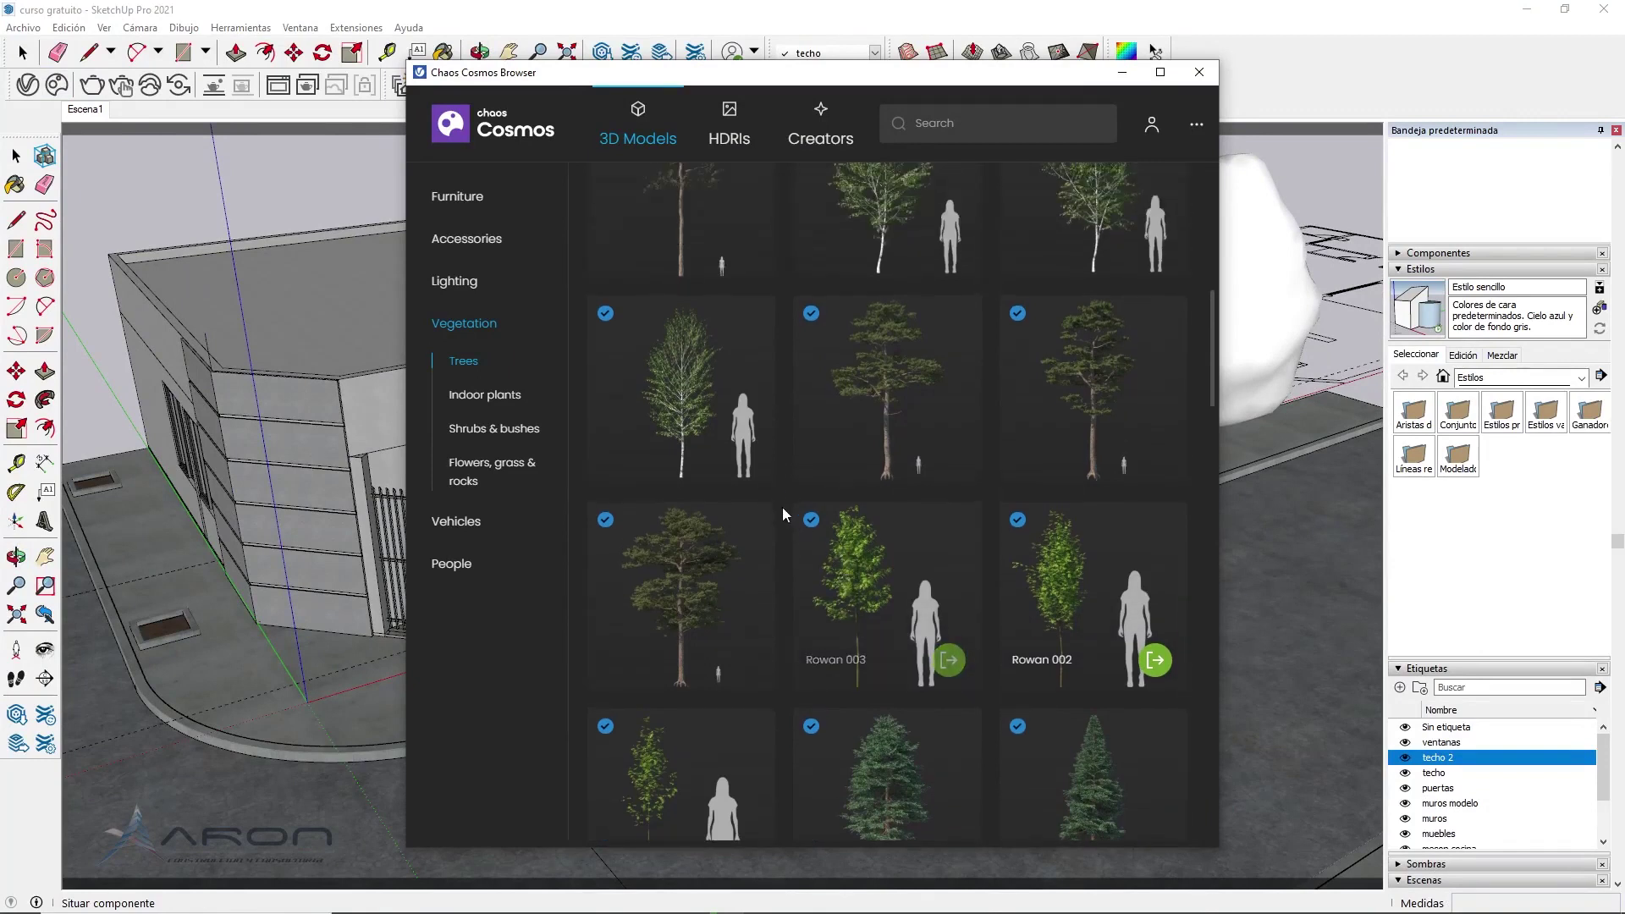
click(751, 464)
scroll(1173, 466, up, 3)
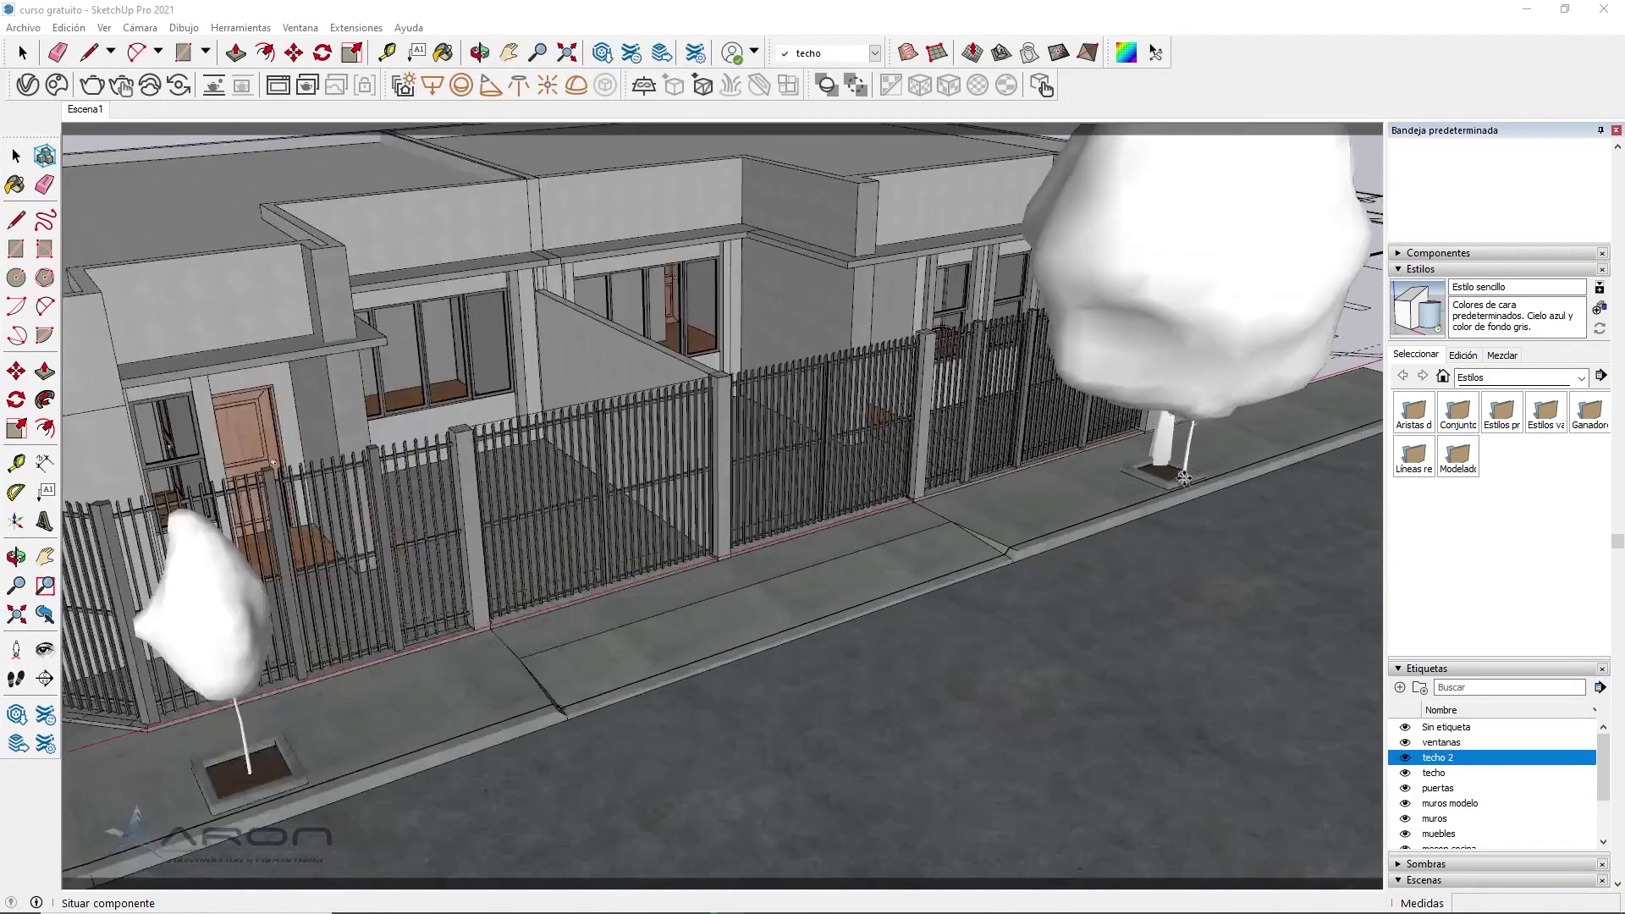
scroll(1174, 476, up, 3)
scroll(1173, 474, up, 2)
scroll(1159, 470, up, 1)
scroll(1151, 474, up, 1)
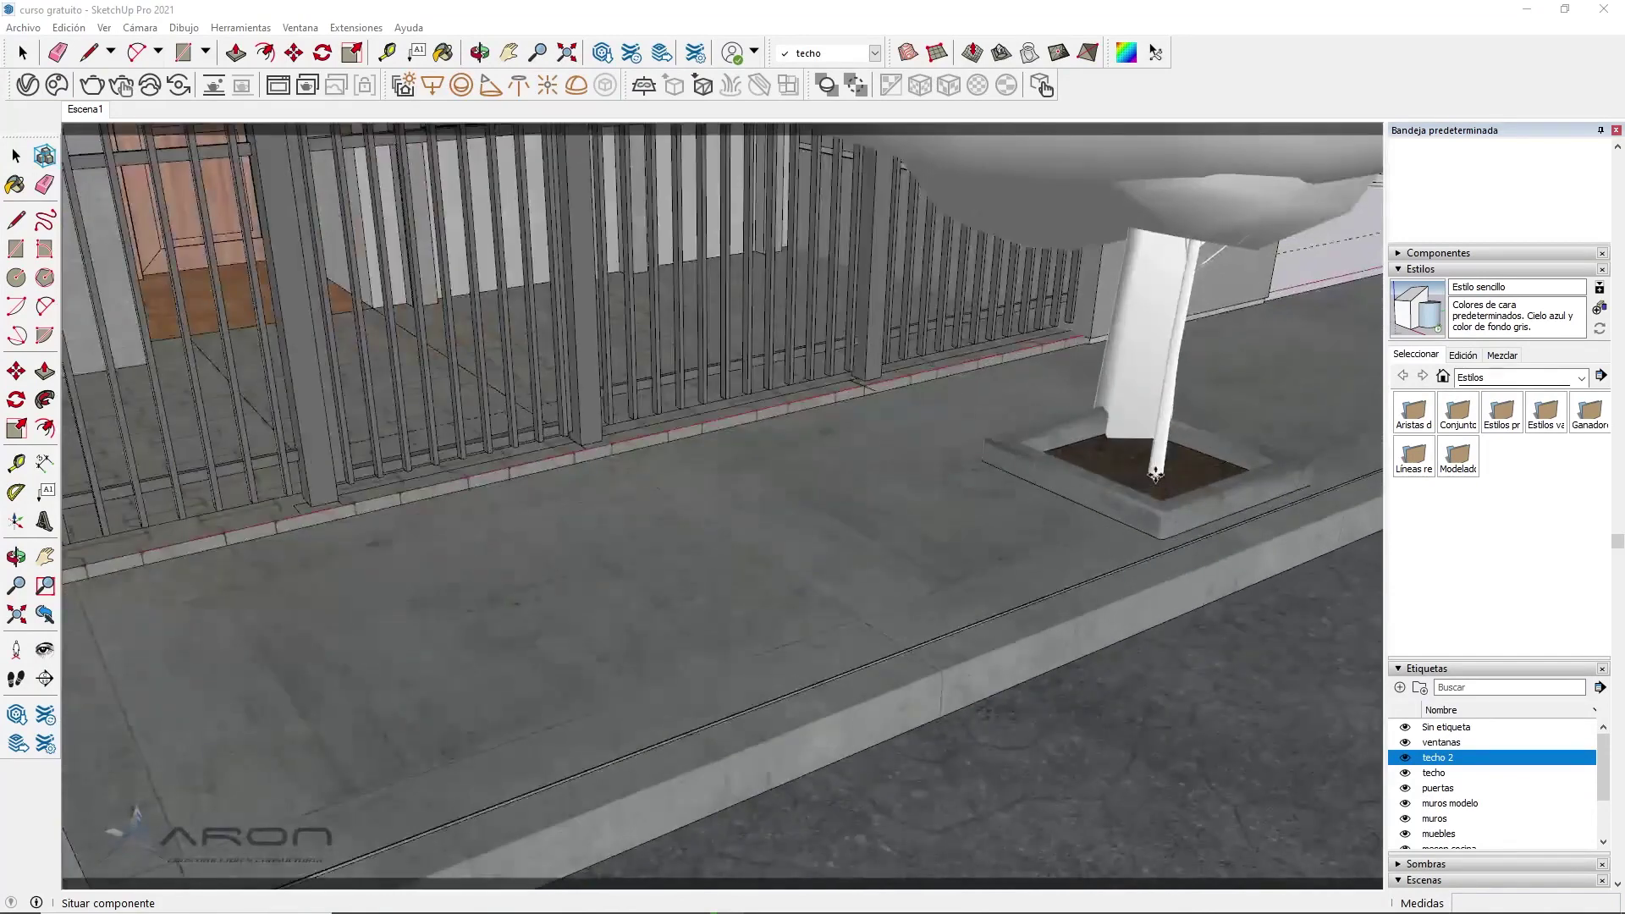
click(1031, 484)
Orbit to a higher view over the roof and bring back the Cosmos tree catalog
scroll(1189, 338, down, 2)
scroll(1177, 273, down, 2)
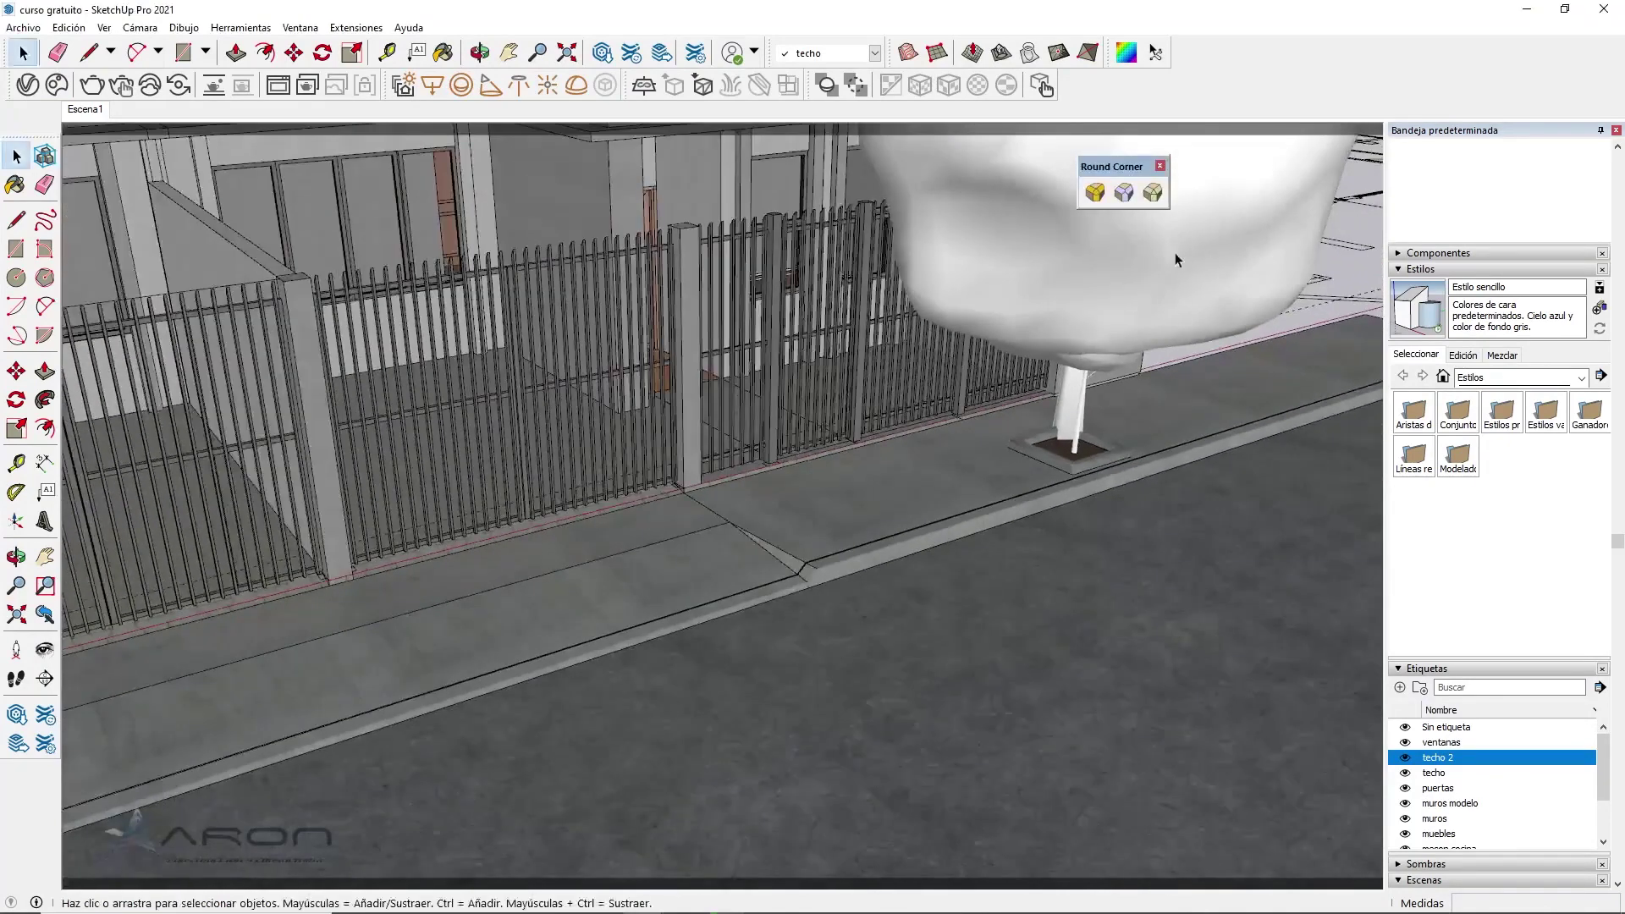
scroll(1188, 333, down, 2)
scroll(1190, 332, down, 2)
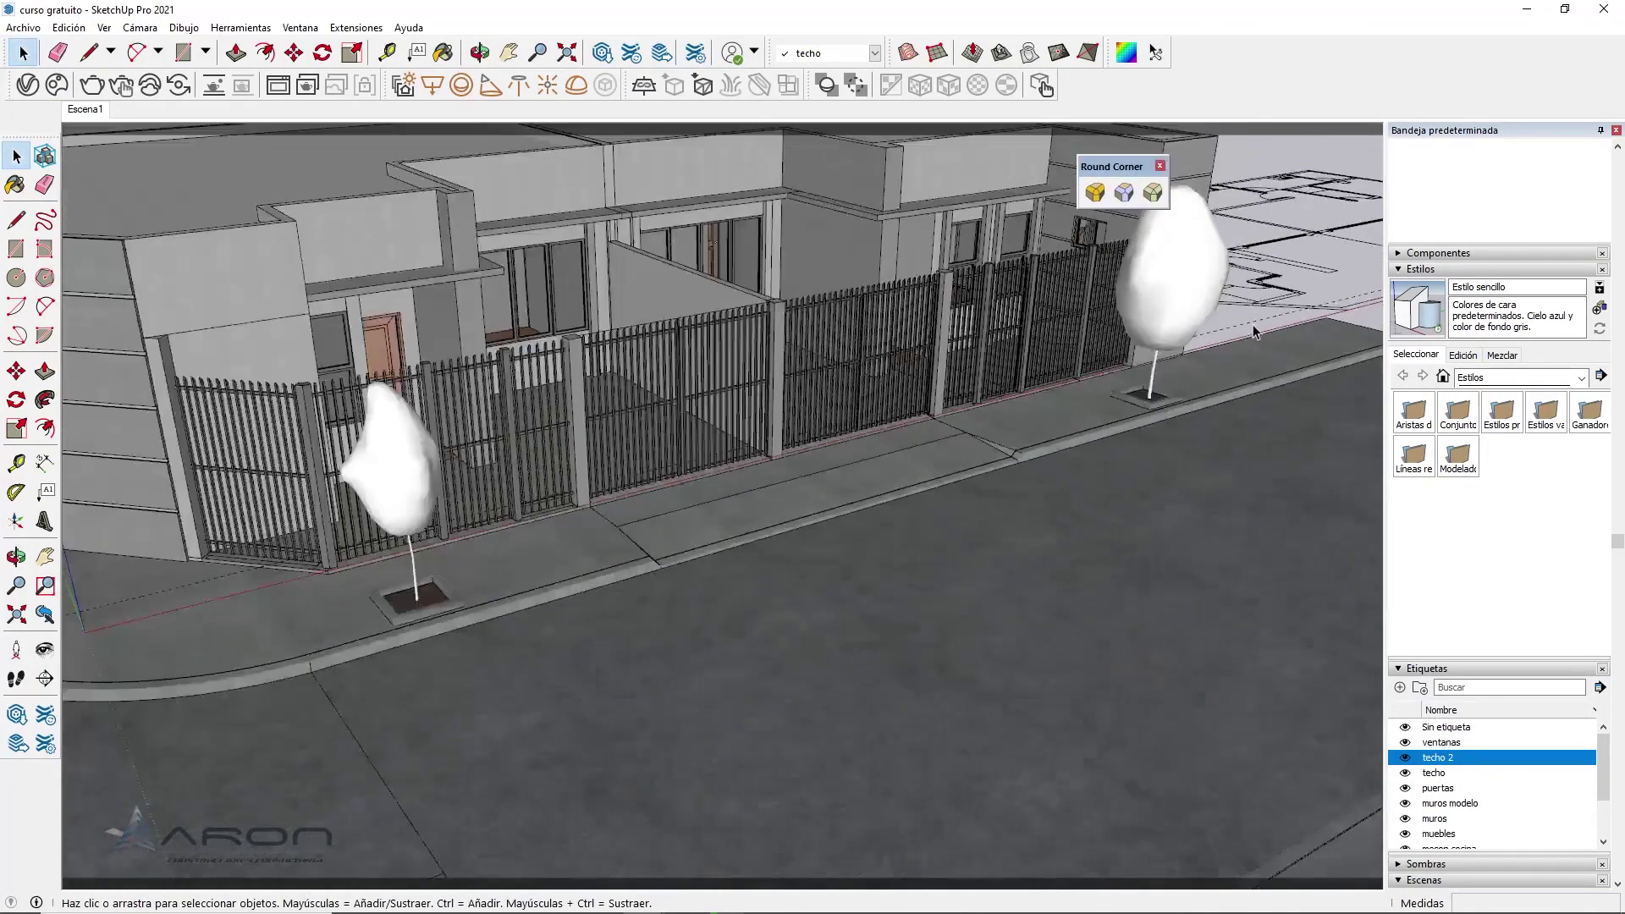
scroll(1168, 338, down, 2)
scroll(1137, 345, down, 1)
scroll(822, 402, down, 2)
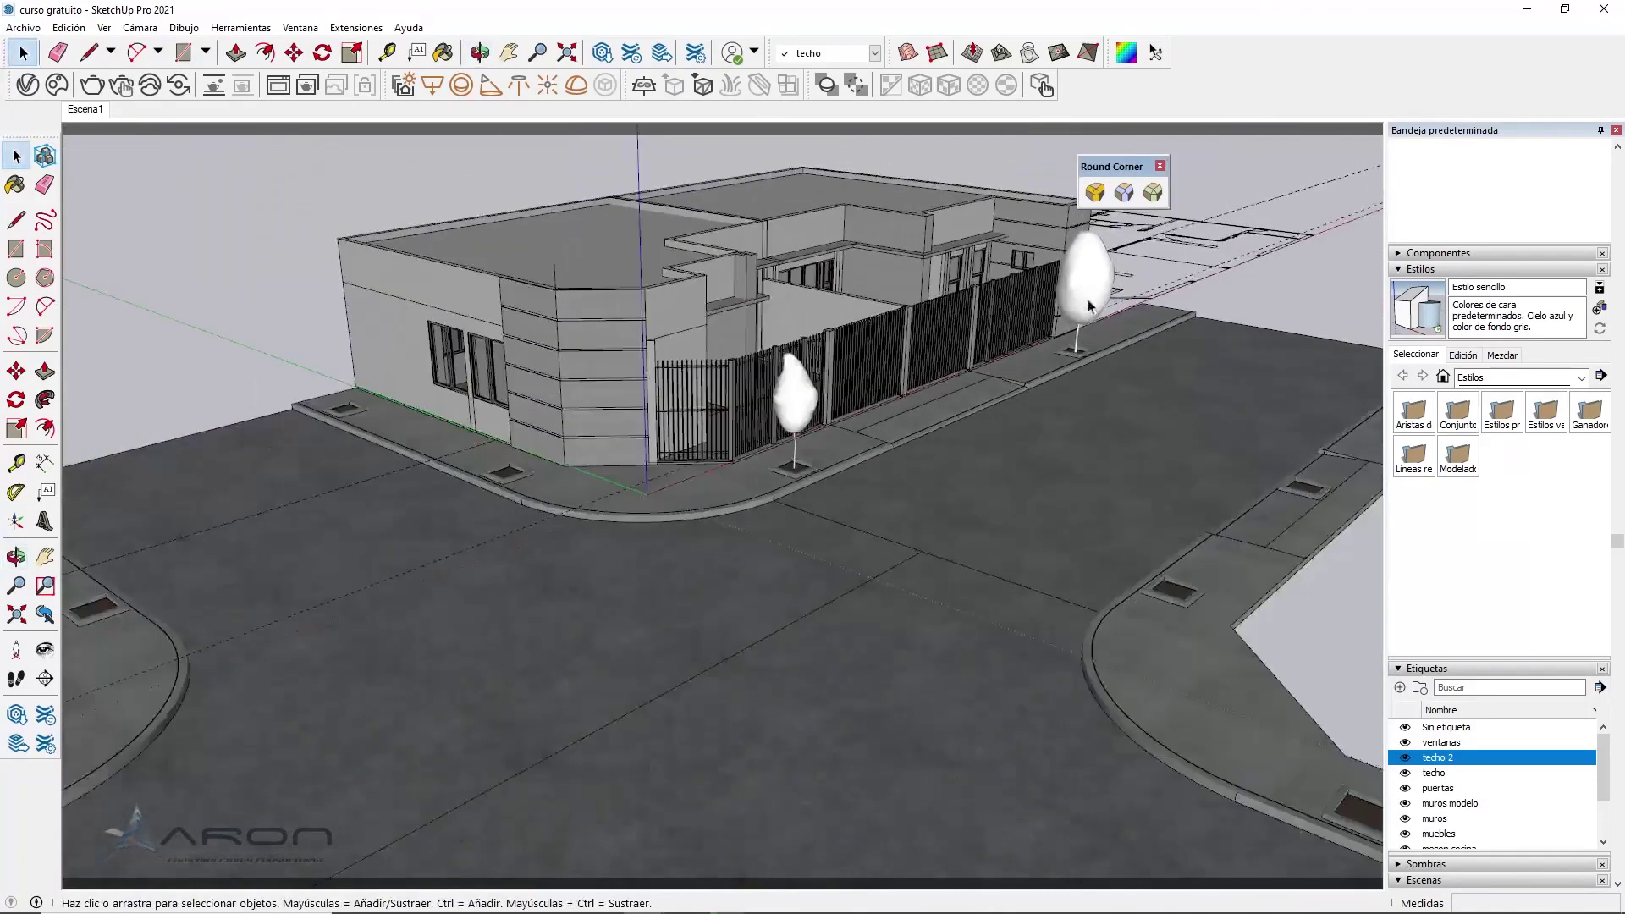
middle_drag(822, 403, 1129, 334)
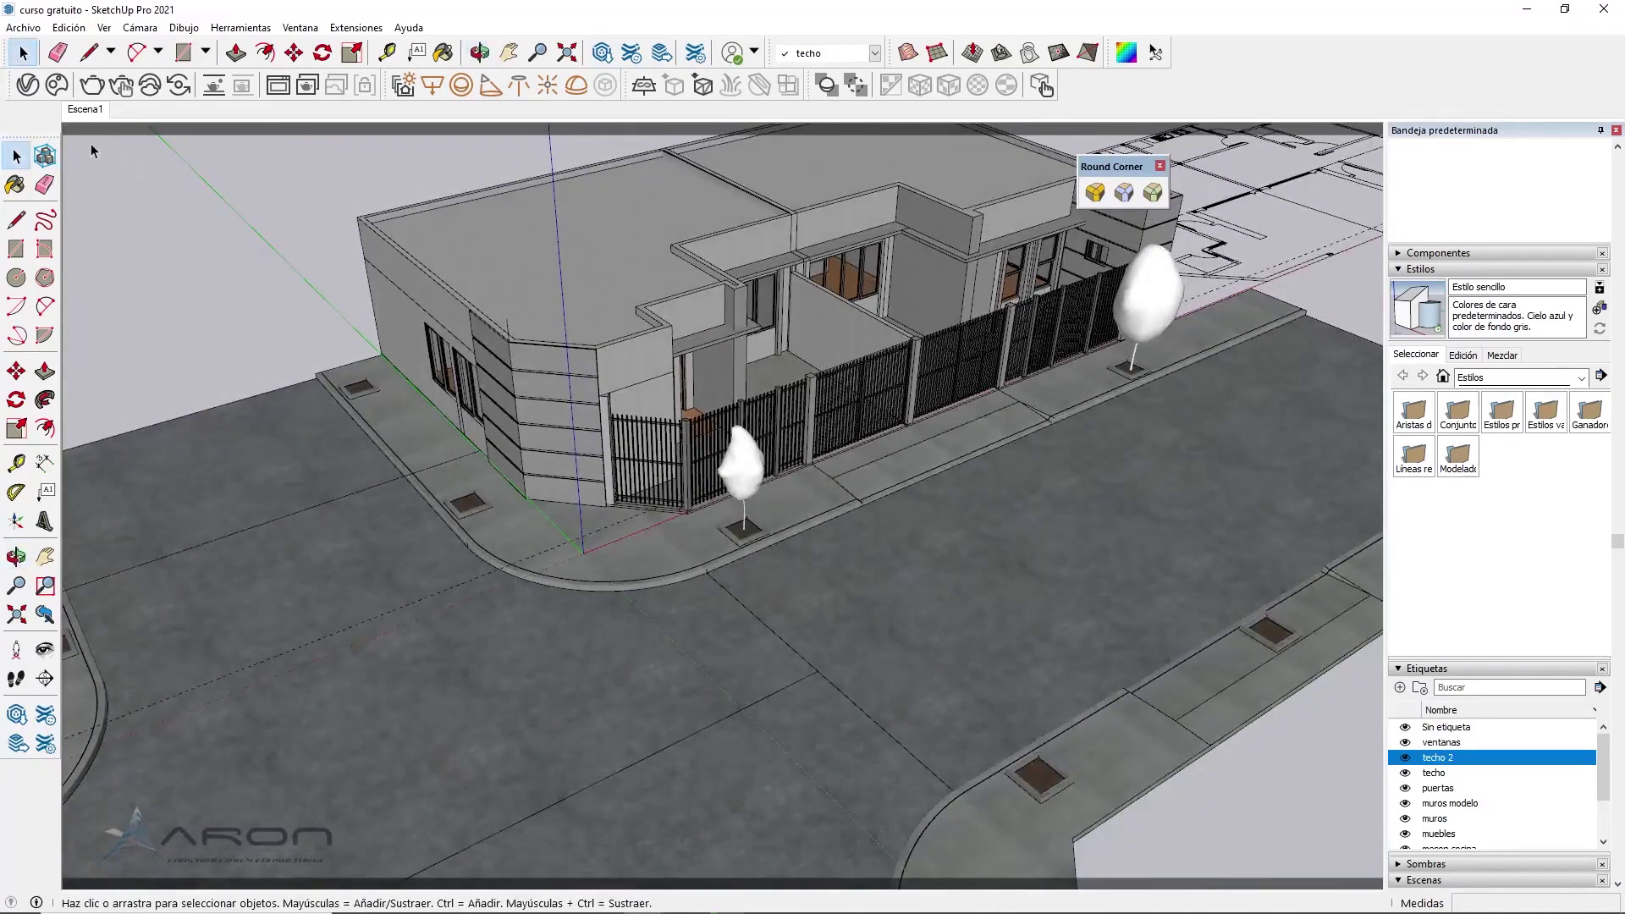
click(54, 88)
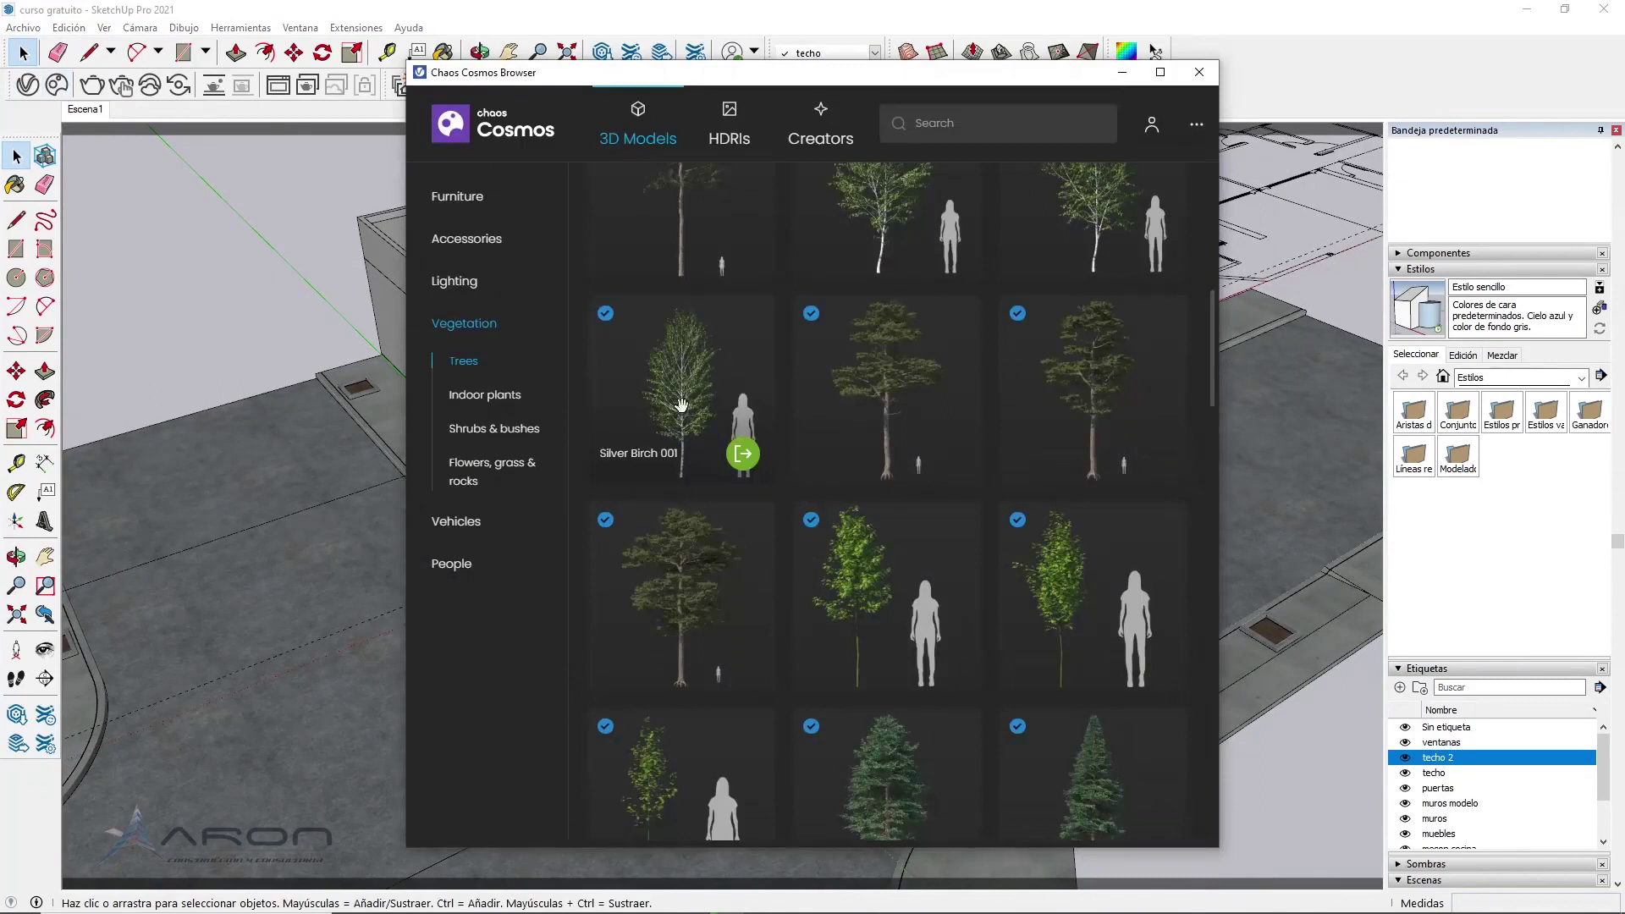
Import Silver Birch 003 from the Cosmos Trees list into the model
scroll(807, 423, up, 4)
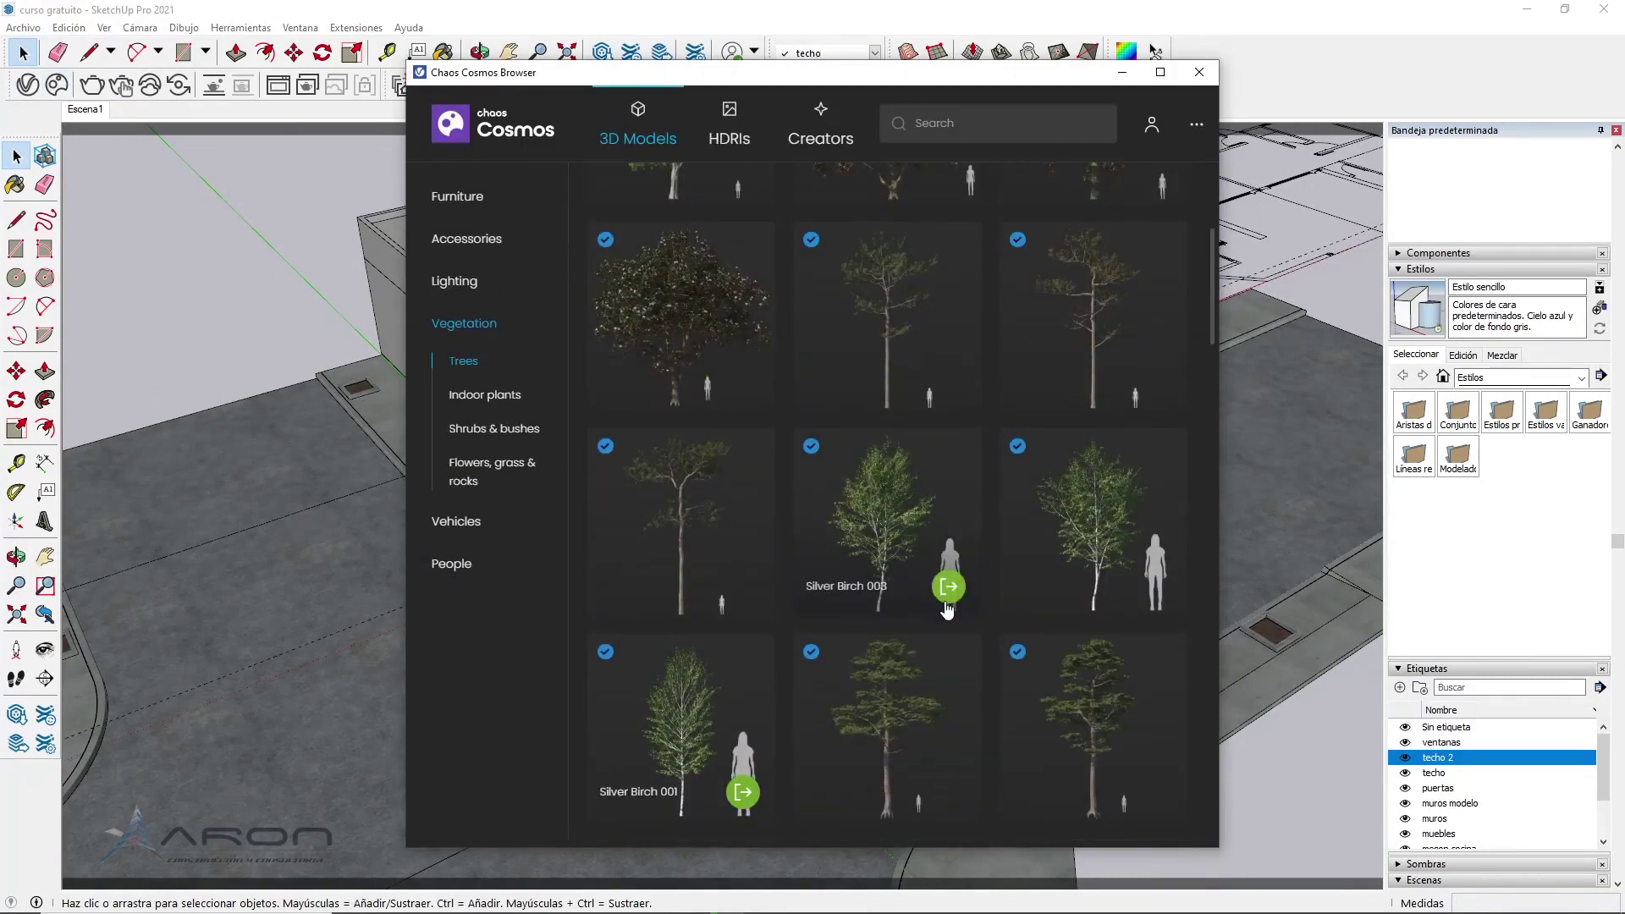
click(946, 602)
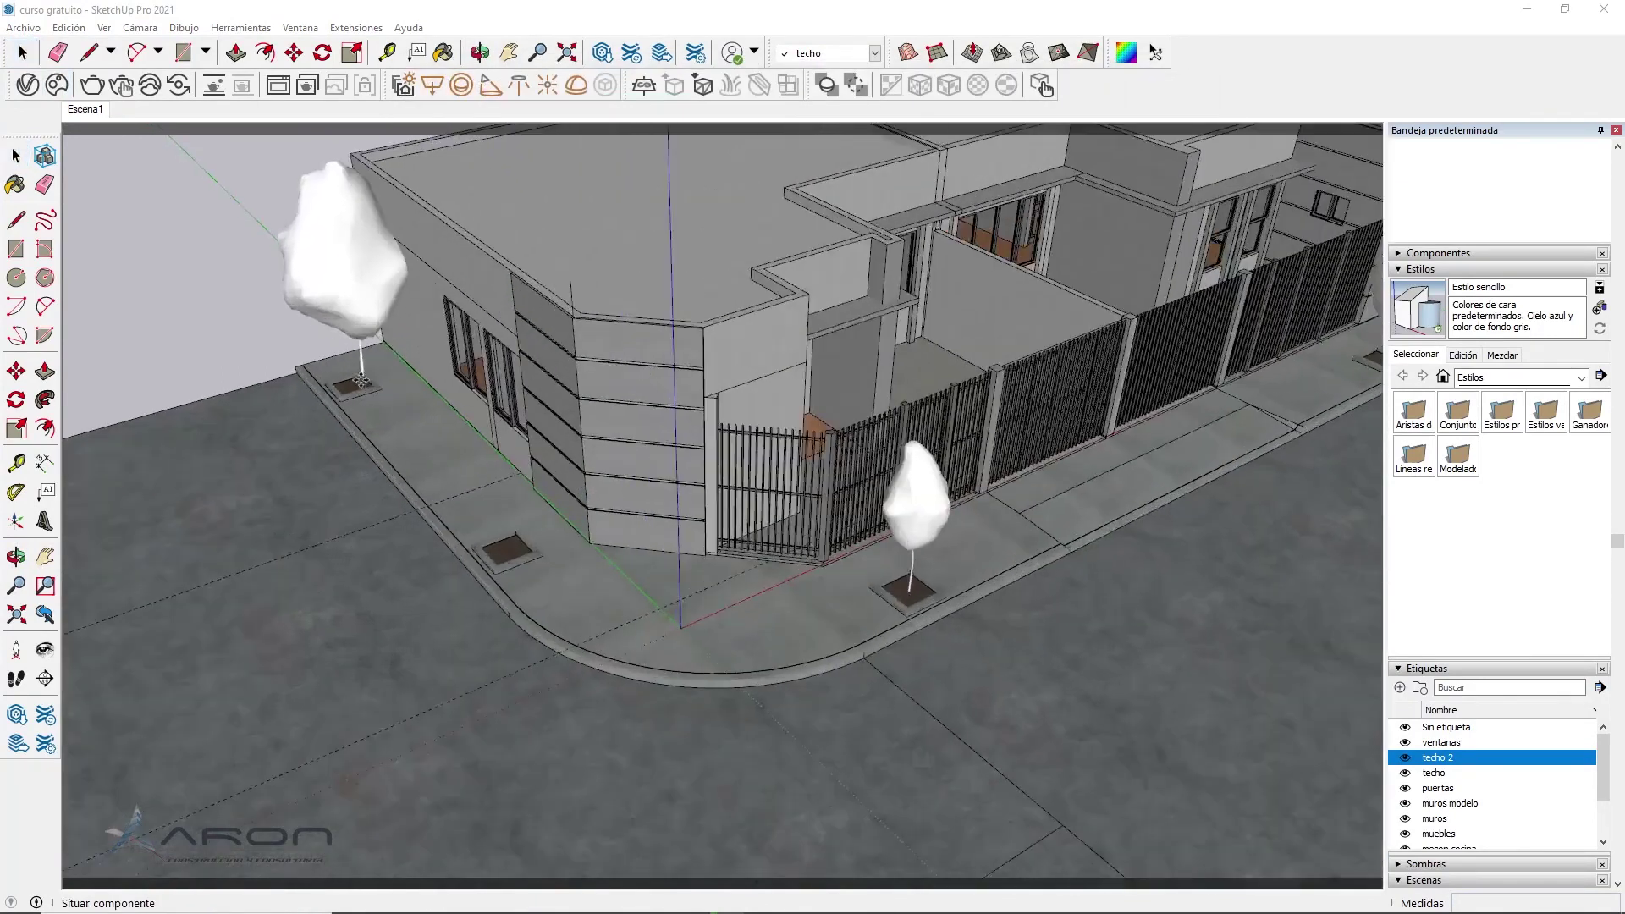
scroll(361, 375, up, 5)
scroll(349, 389, up, 3)
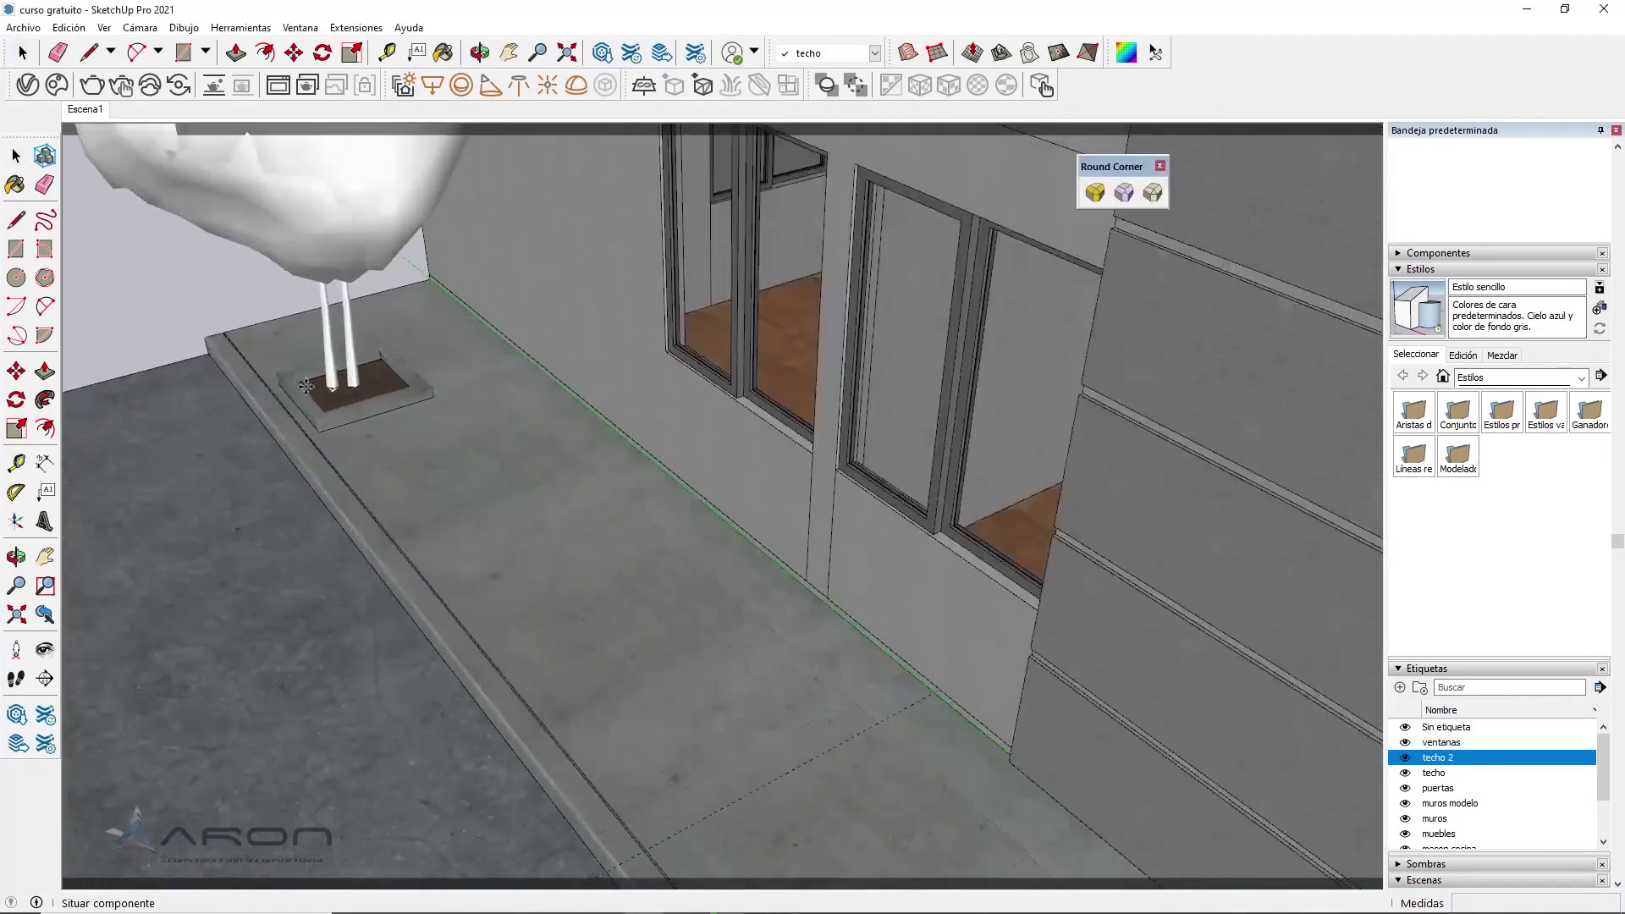
scroll(215, 397, down, 4)
scroll(215, 397, down, 3)
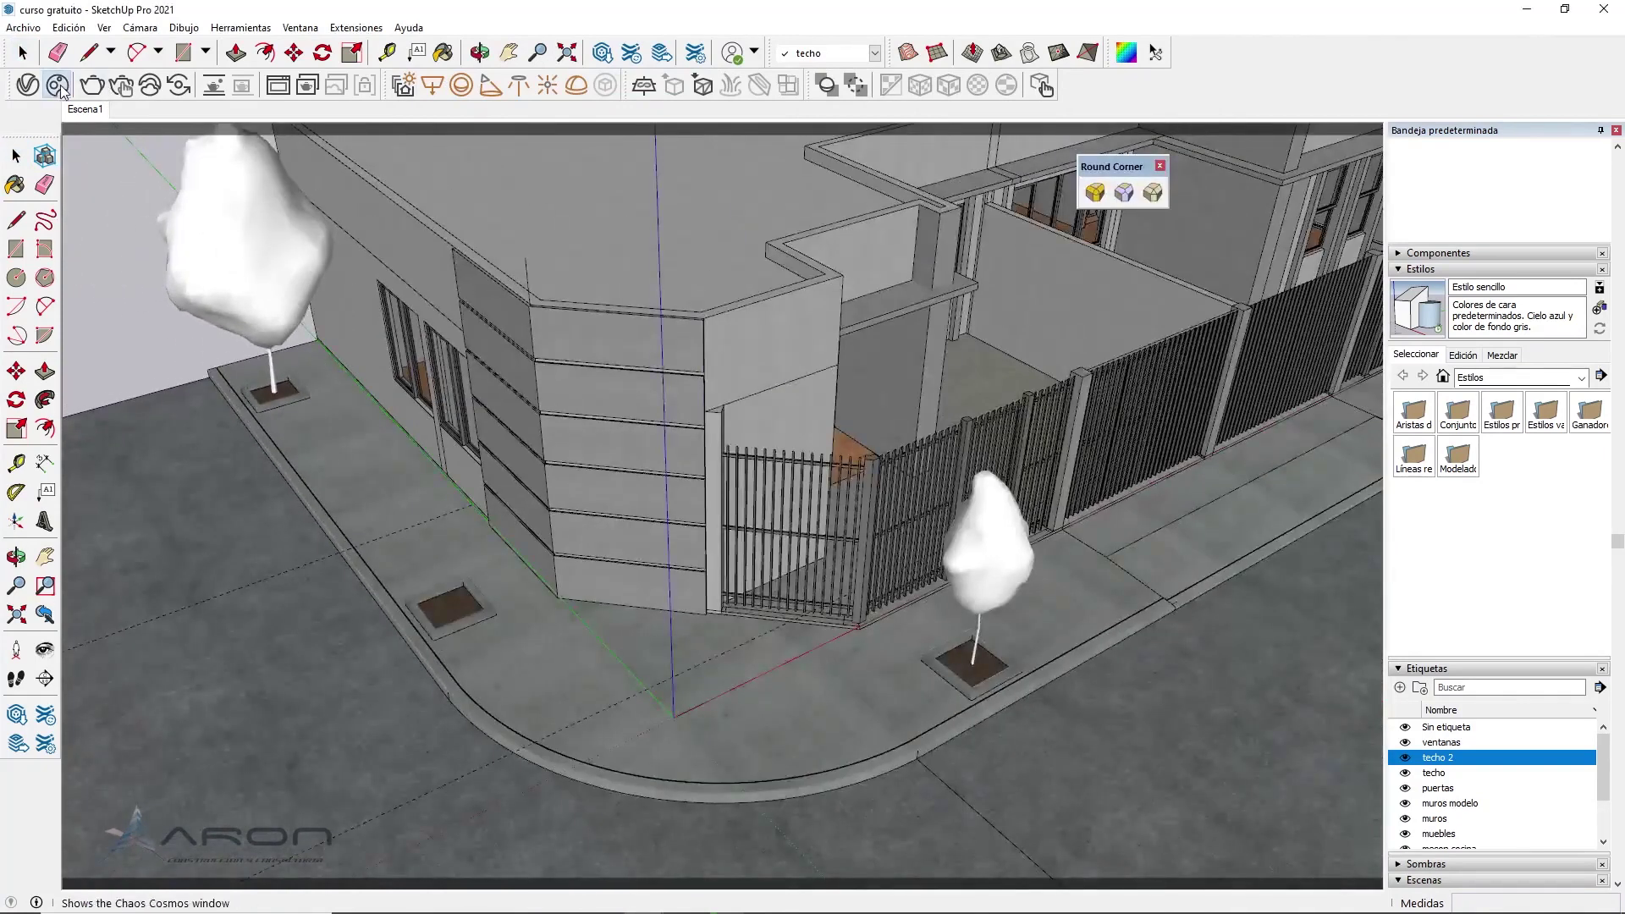
Reopen Cosmos and import another Silver Birch tree
click(59, 86)
click(1151, 590)
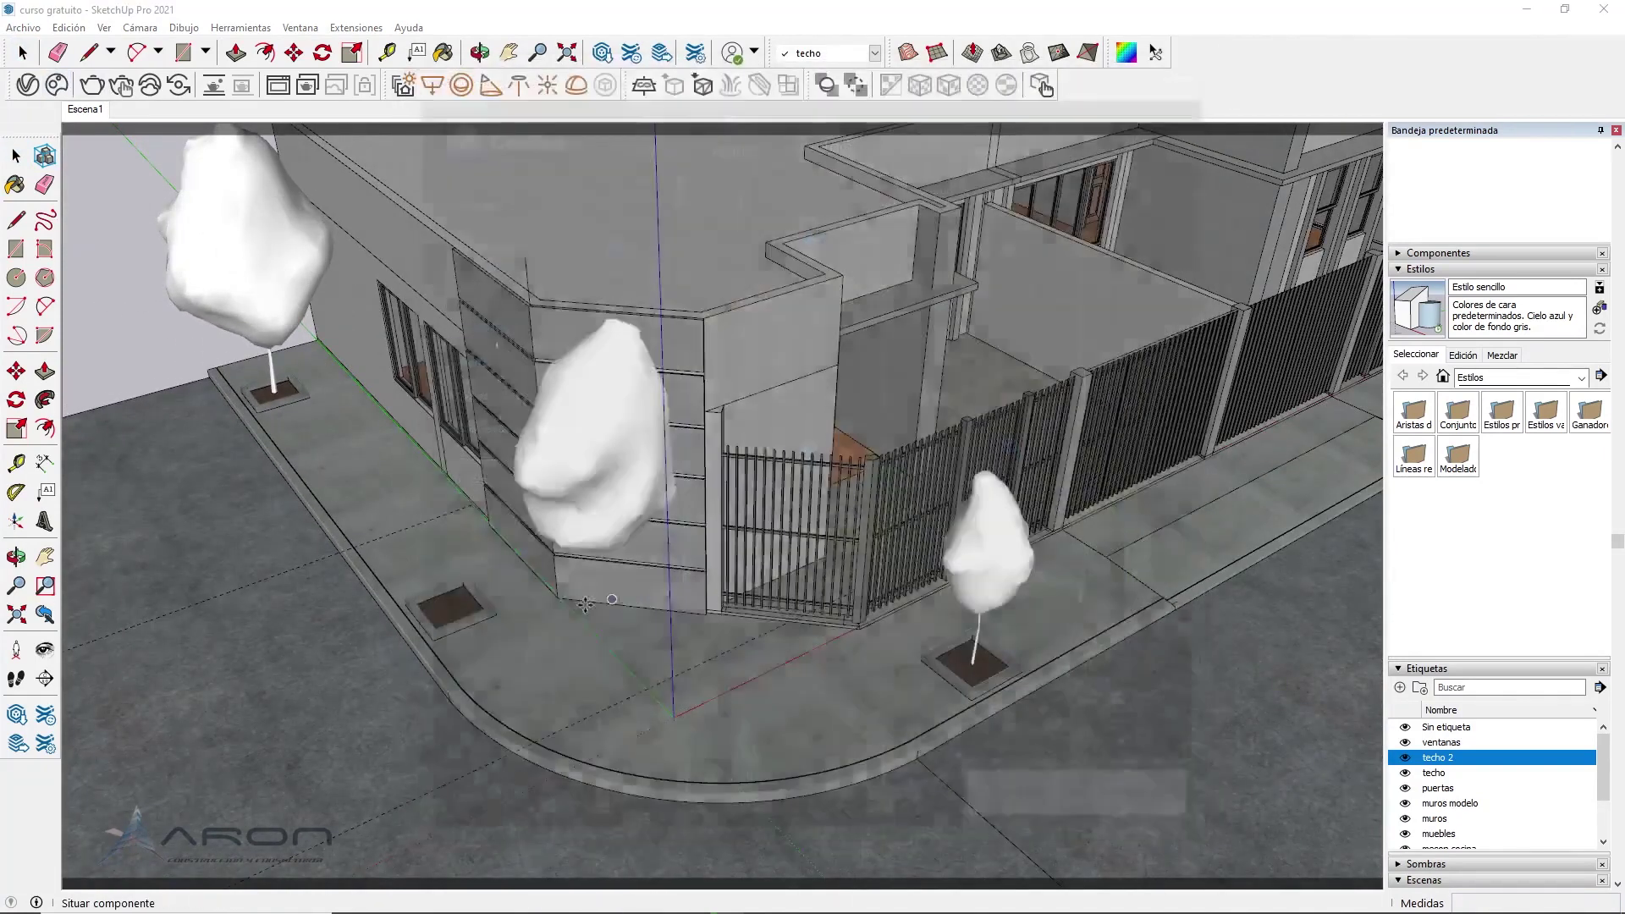
scroll(428, 593, up, 3)
scroll(860, 573, down, 3)
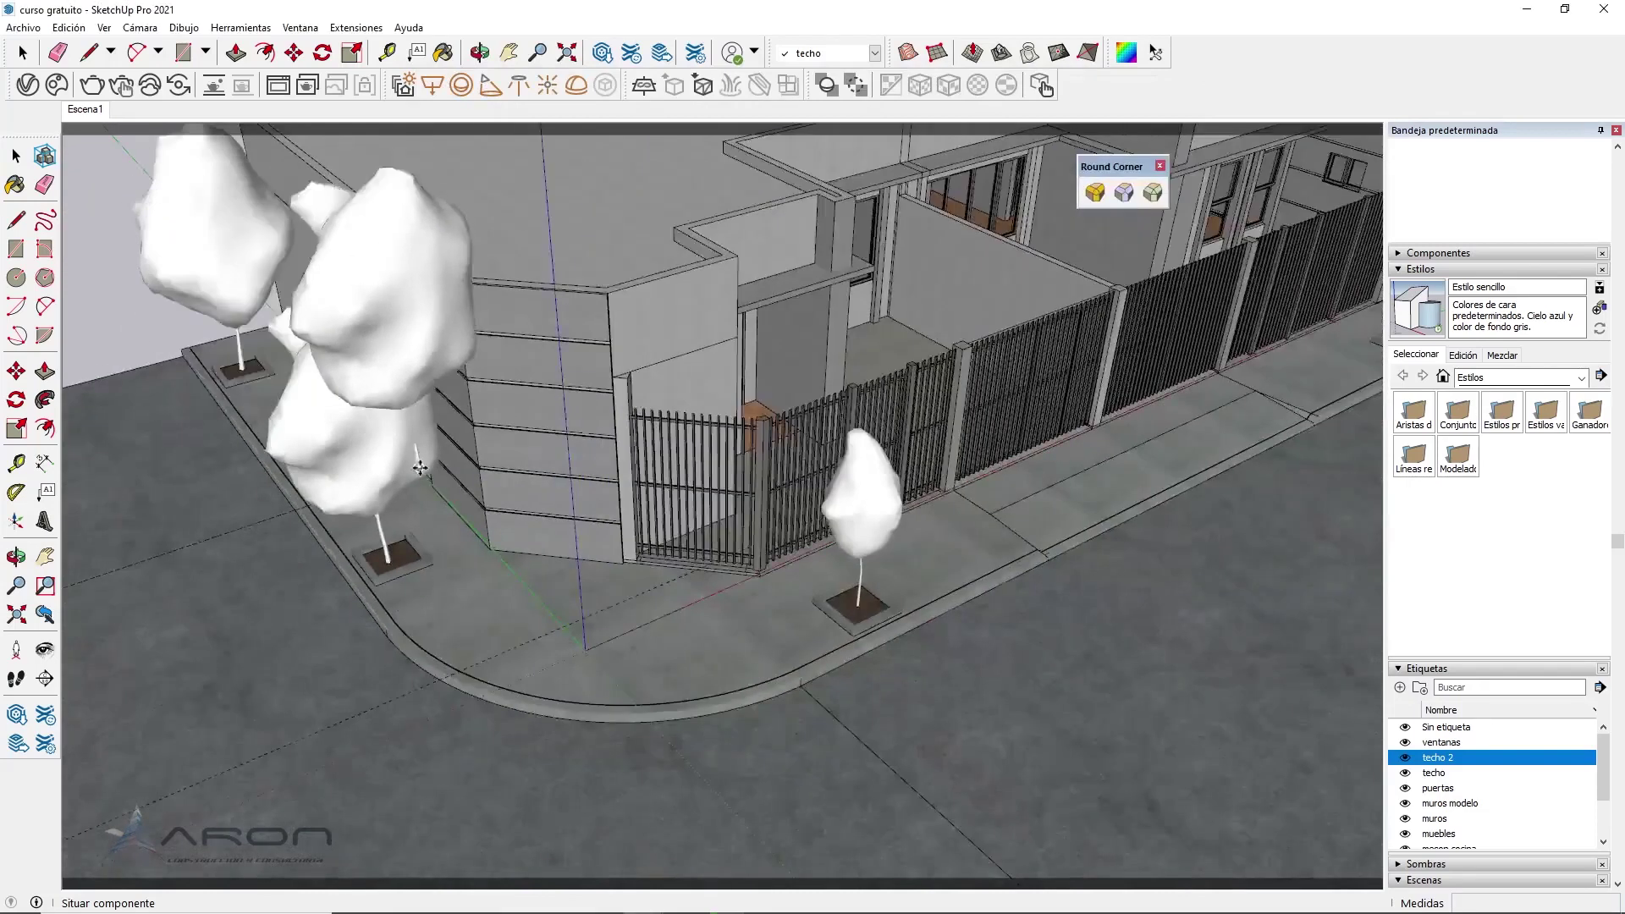
scroll(860, 574, down, 3)
scroll(816, 635, up, 3)
scroll(707, 654, up, 2)
Plant the birch in a sidewalk planter and import another tree from Cosmos
click(696, 655)
click(62, 90)
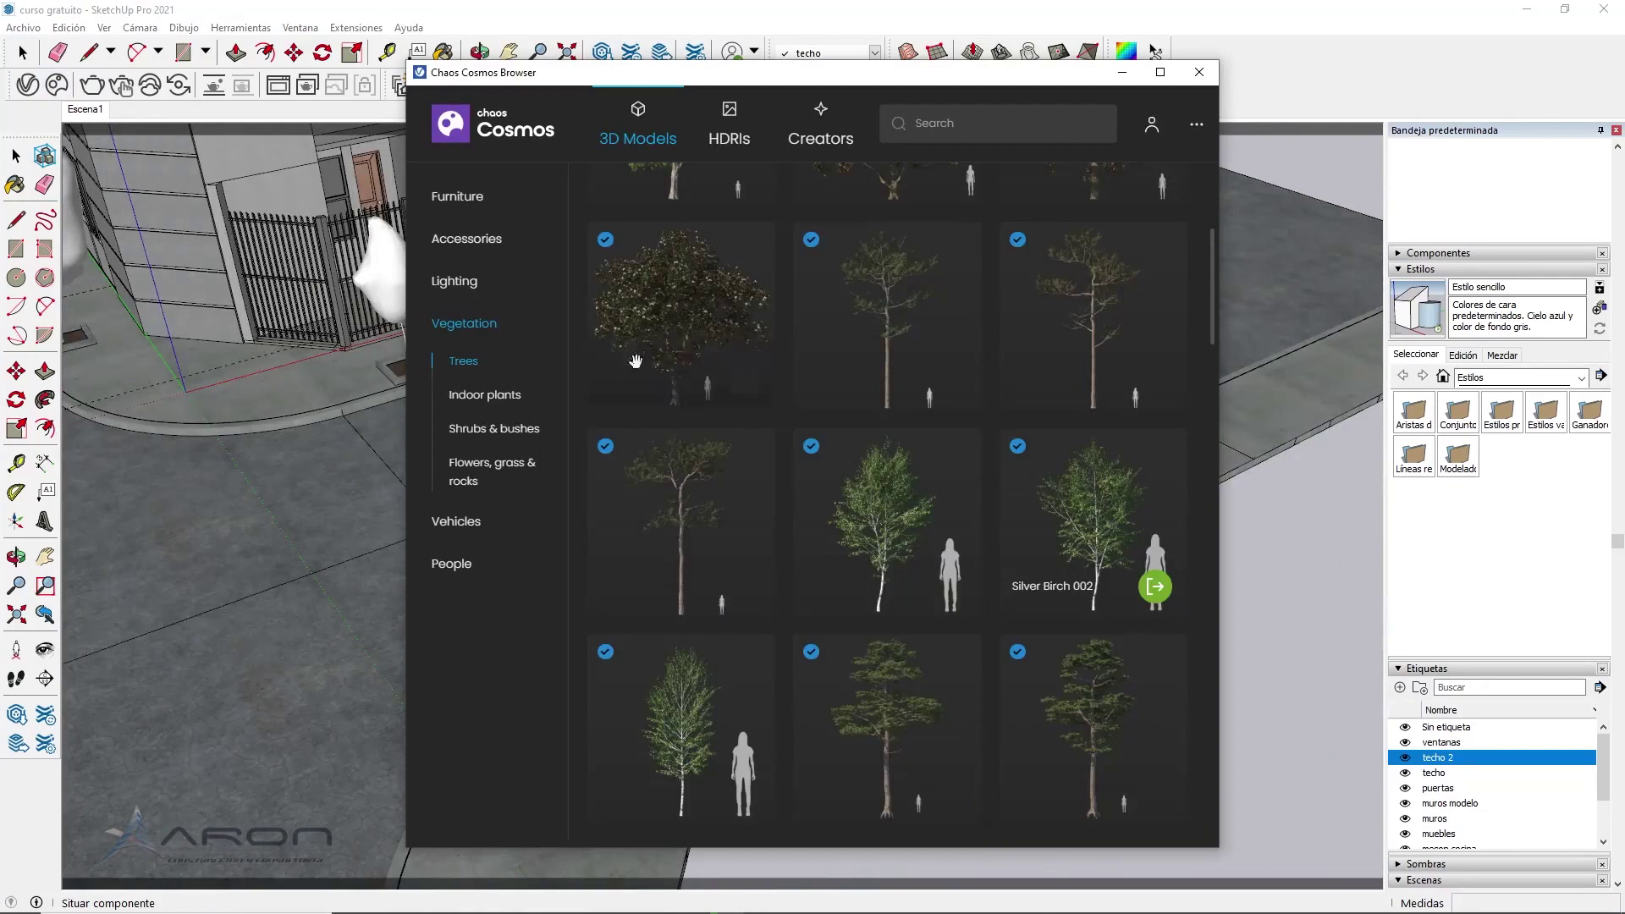
scroll(808, 524, down, 1)
scroll(889, 593, up, 3)
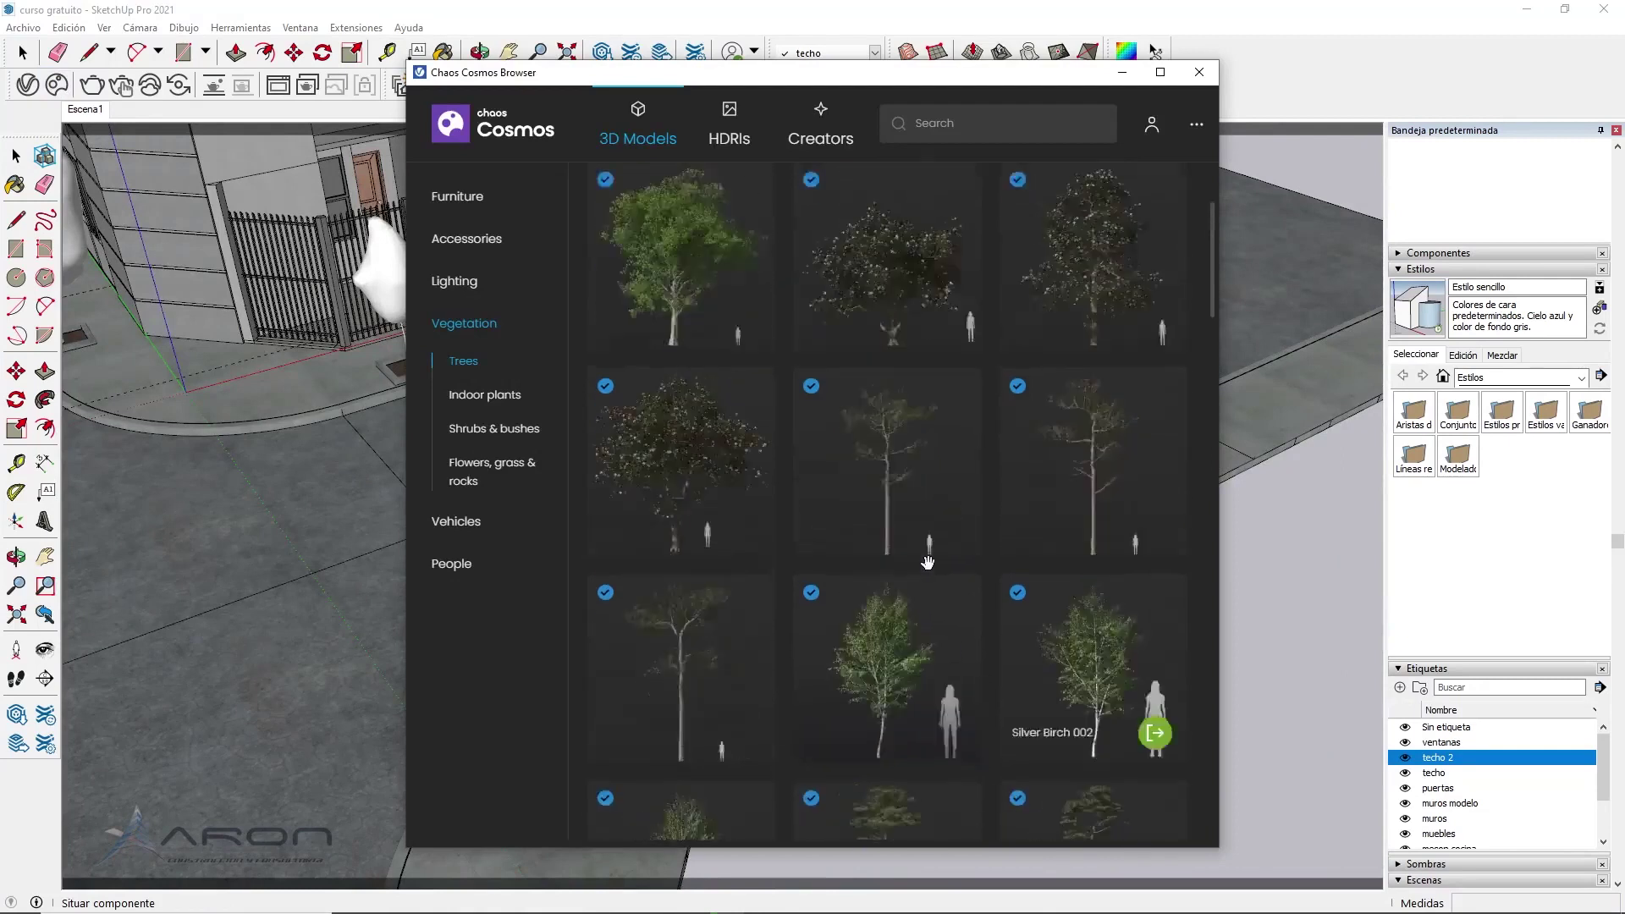
scroll(899, 566, up, 2)
click(746, 520)
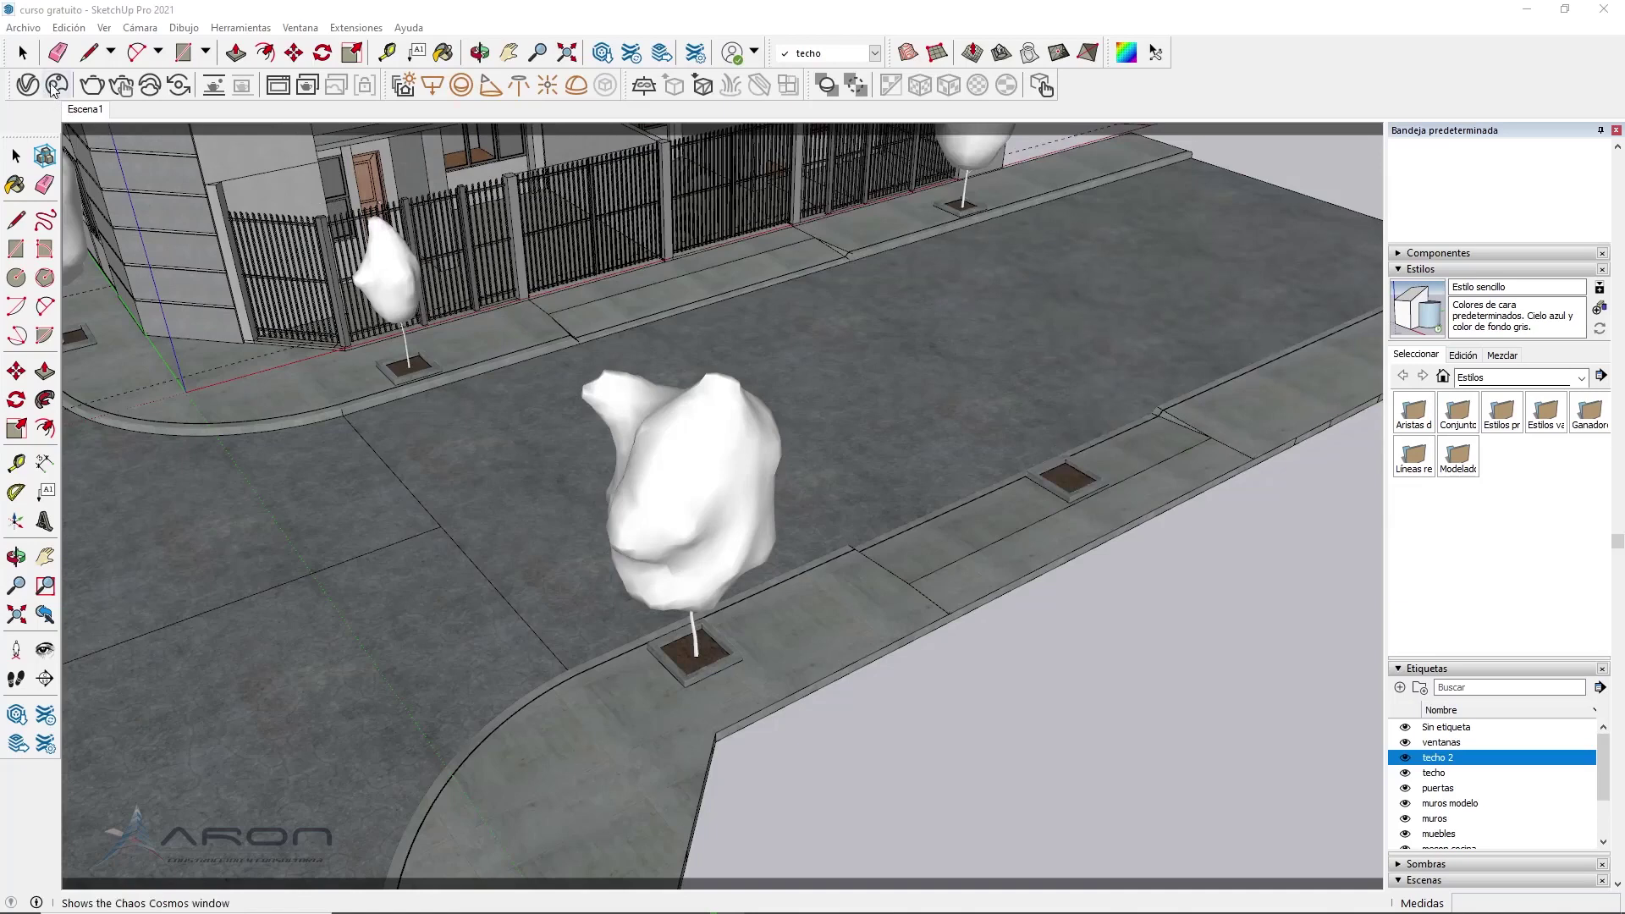
Place the new tree by the street and scale it down to half size
scroll(1096, 491, up, 5)
scroll(1108, 529, down, 4)
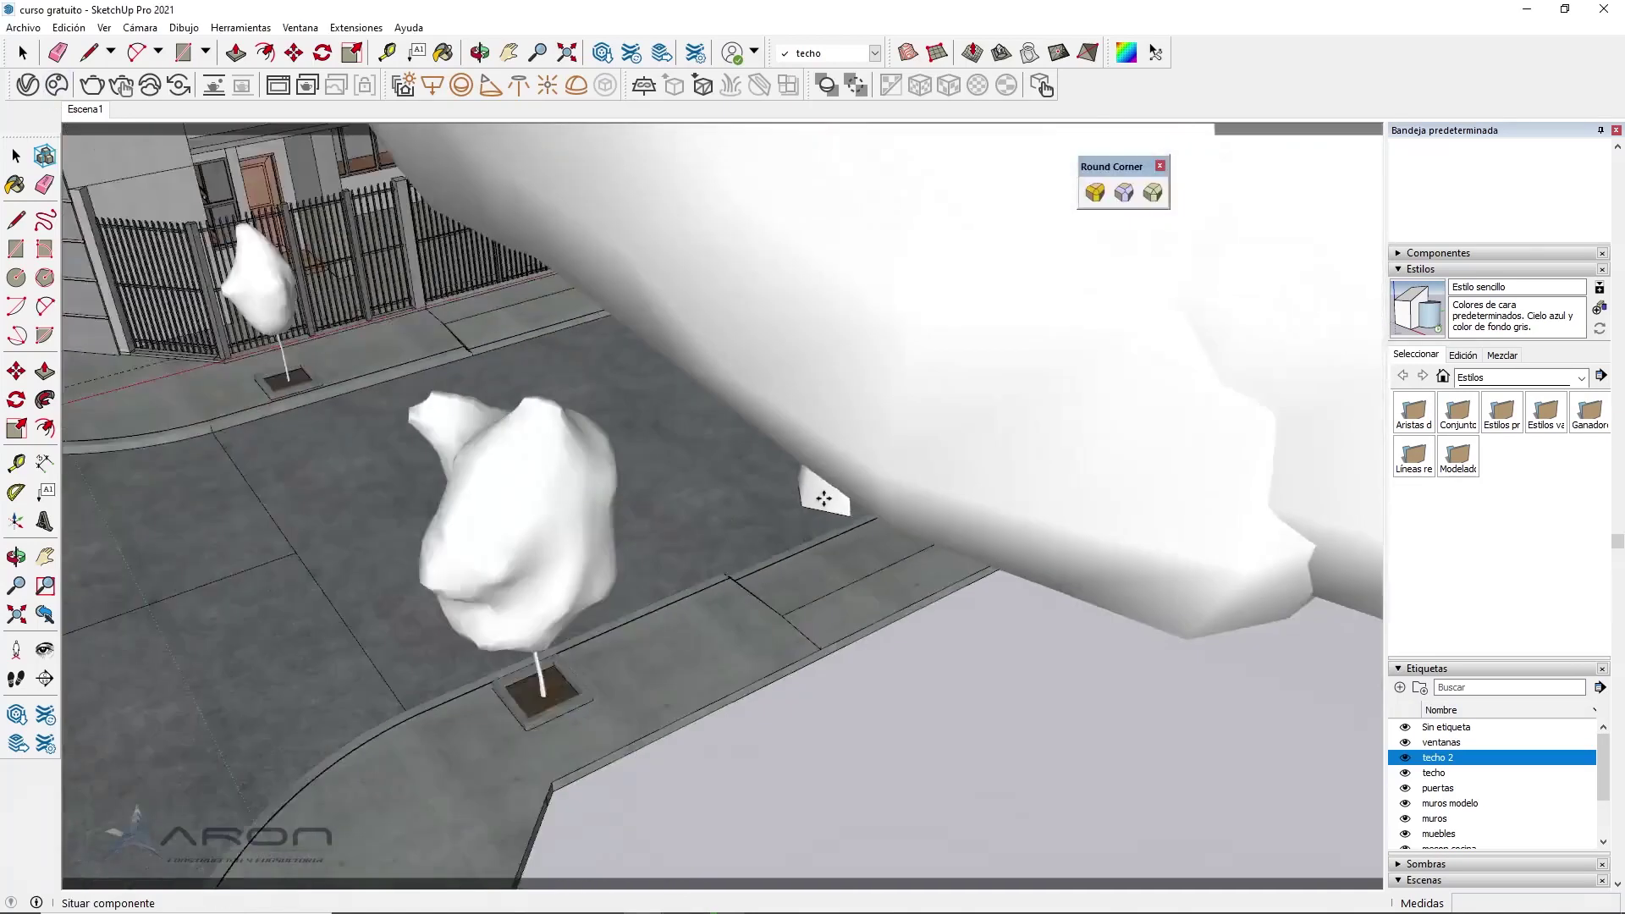
scroll(889, 479, down, 4)
scroll(1058, 398, down, 3)
click(1100, 368)
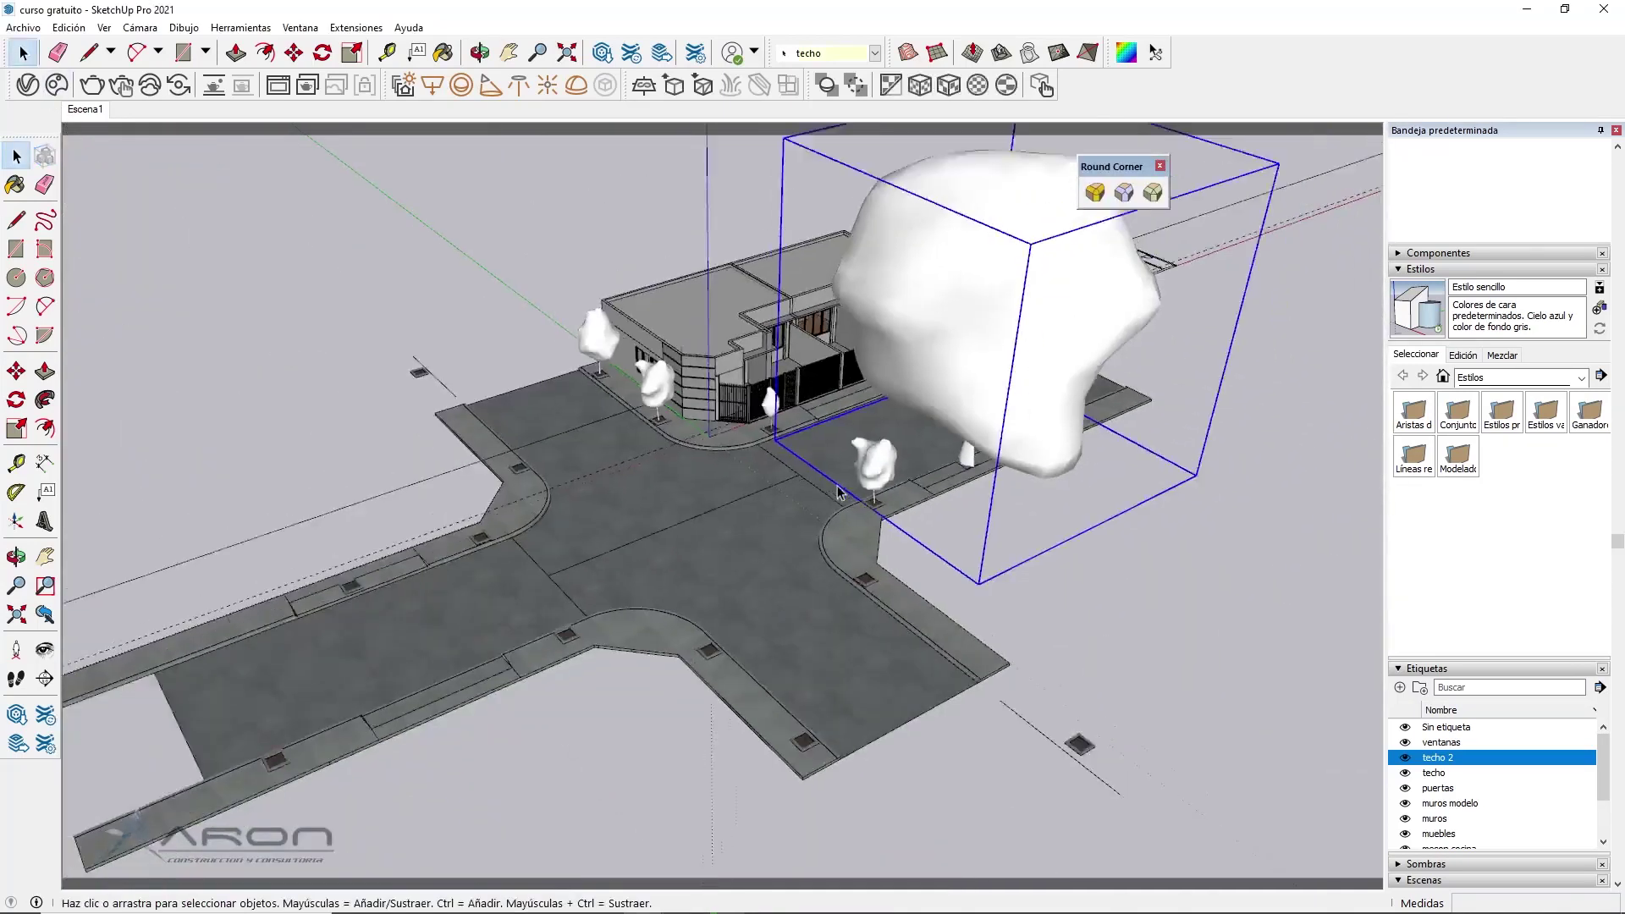
scroll(838, 491, down, 2)
key(s)
drag(976, 181, 989, 370)
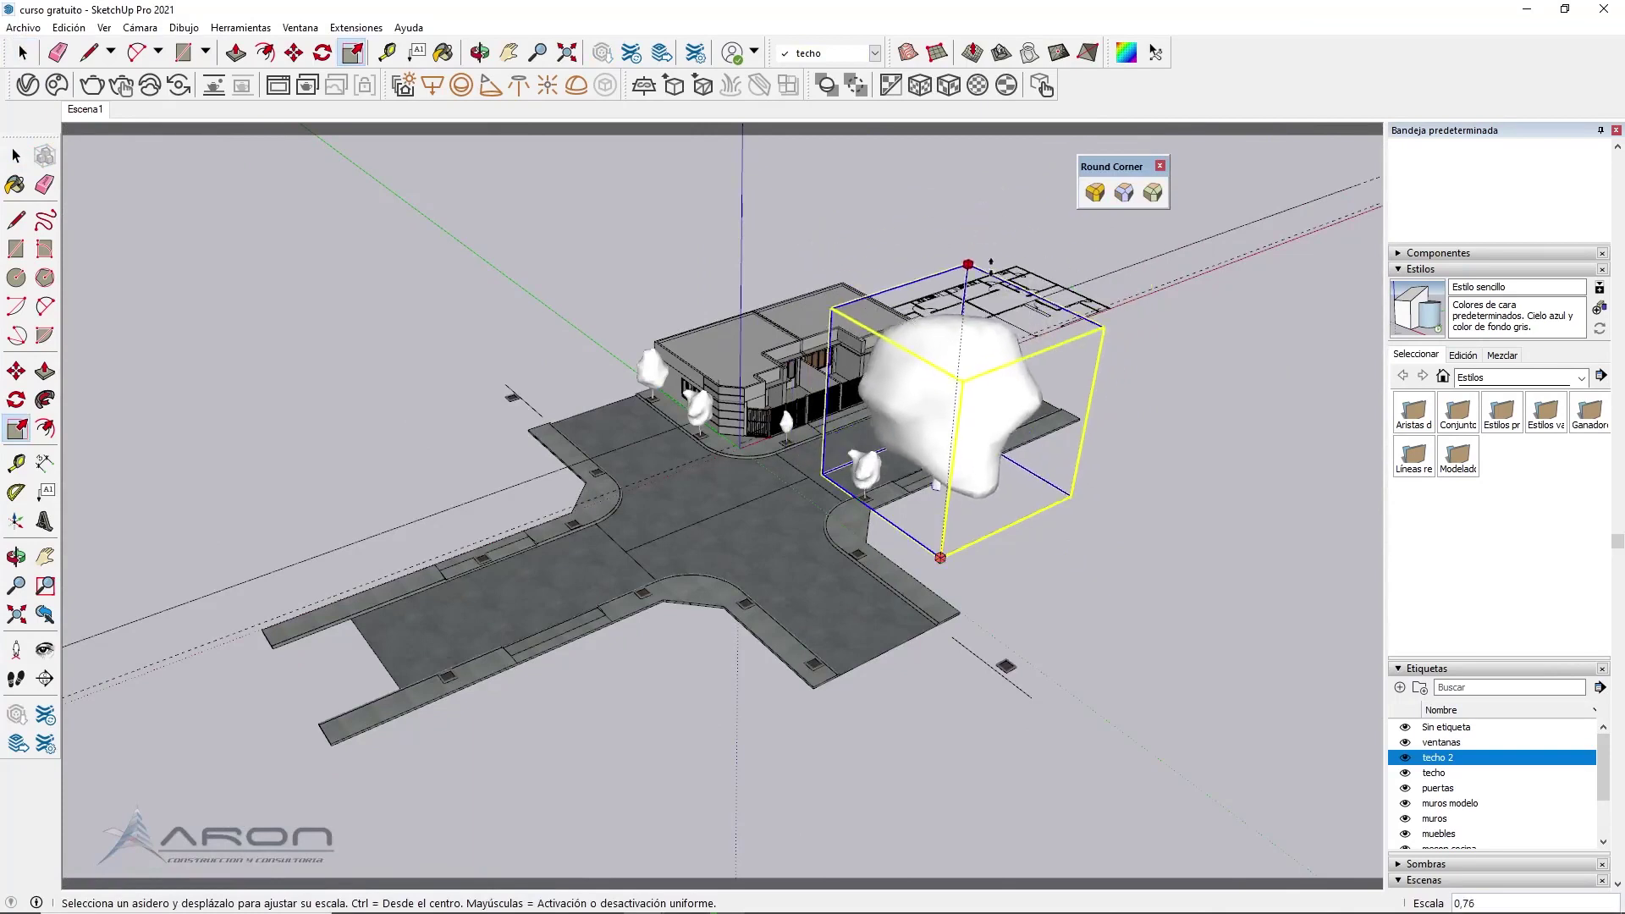
Move the scaled-down tree into another sidewalk planter
middle_drag(989, 372, 745, 546)
scroll(745, 546, up, 3)
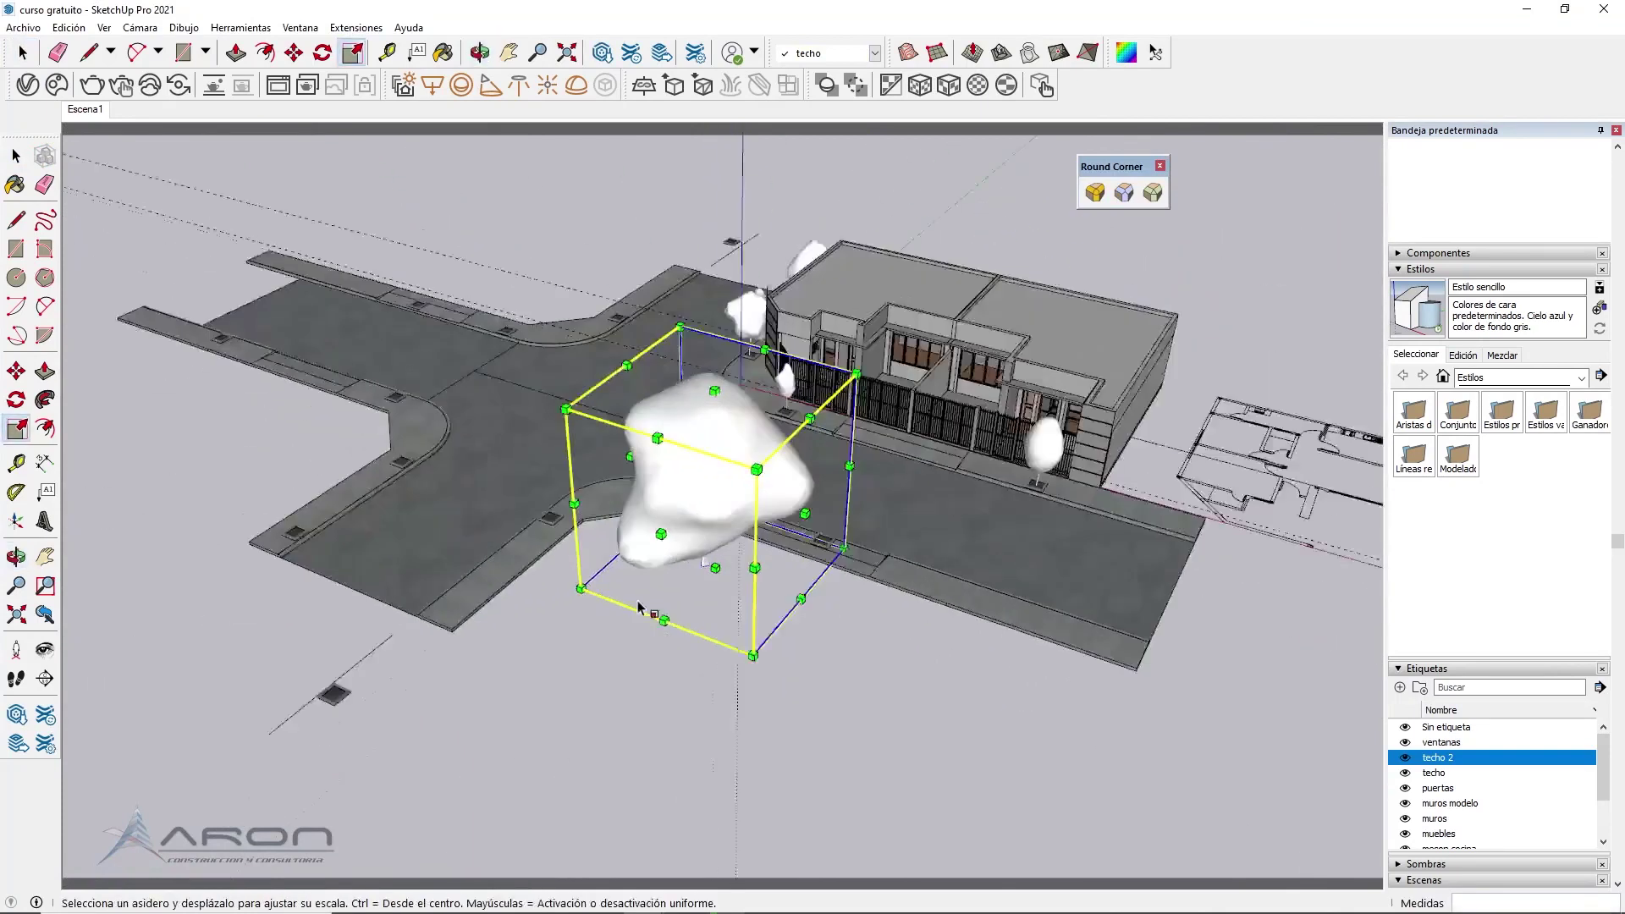
scroll(737, 563, up, 3)
scroll(733, 574, up, 3)
key(m)
click(733, 574)
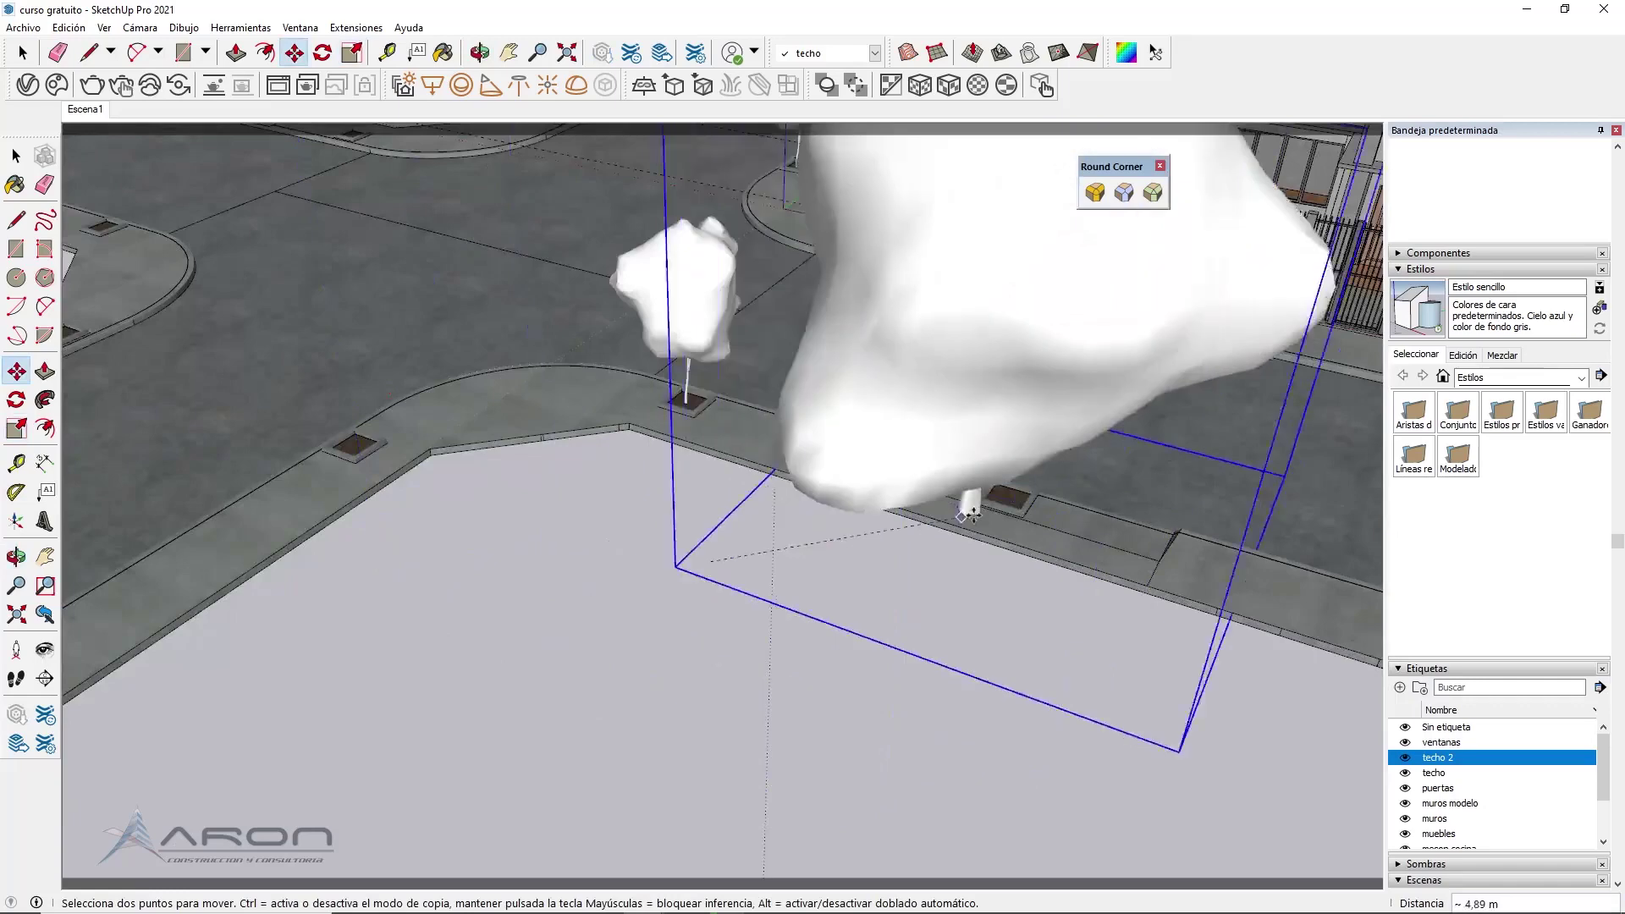
scroll(987, 507, up, 2)
scroll(986, 508, down, 2)
scroll(889, 644, down, 2)
scroll(834, 535, down, 2)
middle_drag(834, 535, 872, 508)
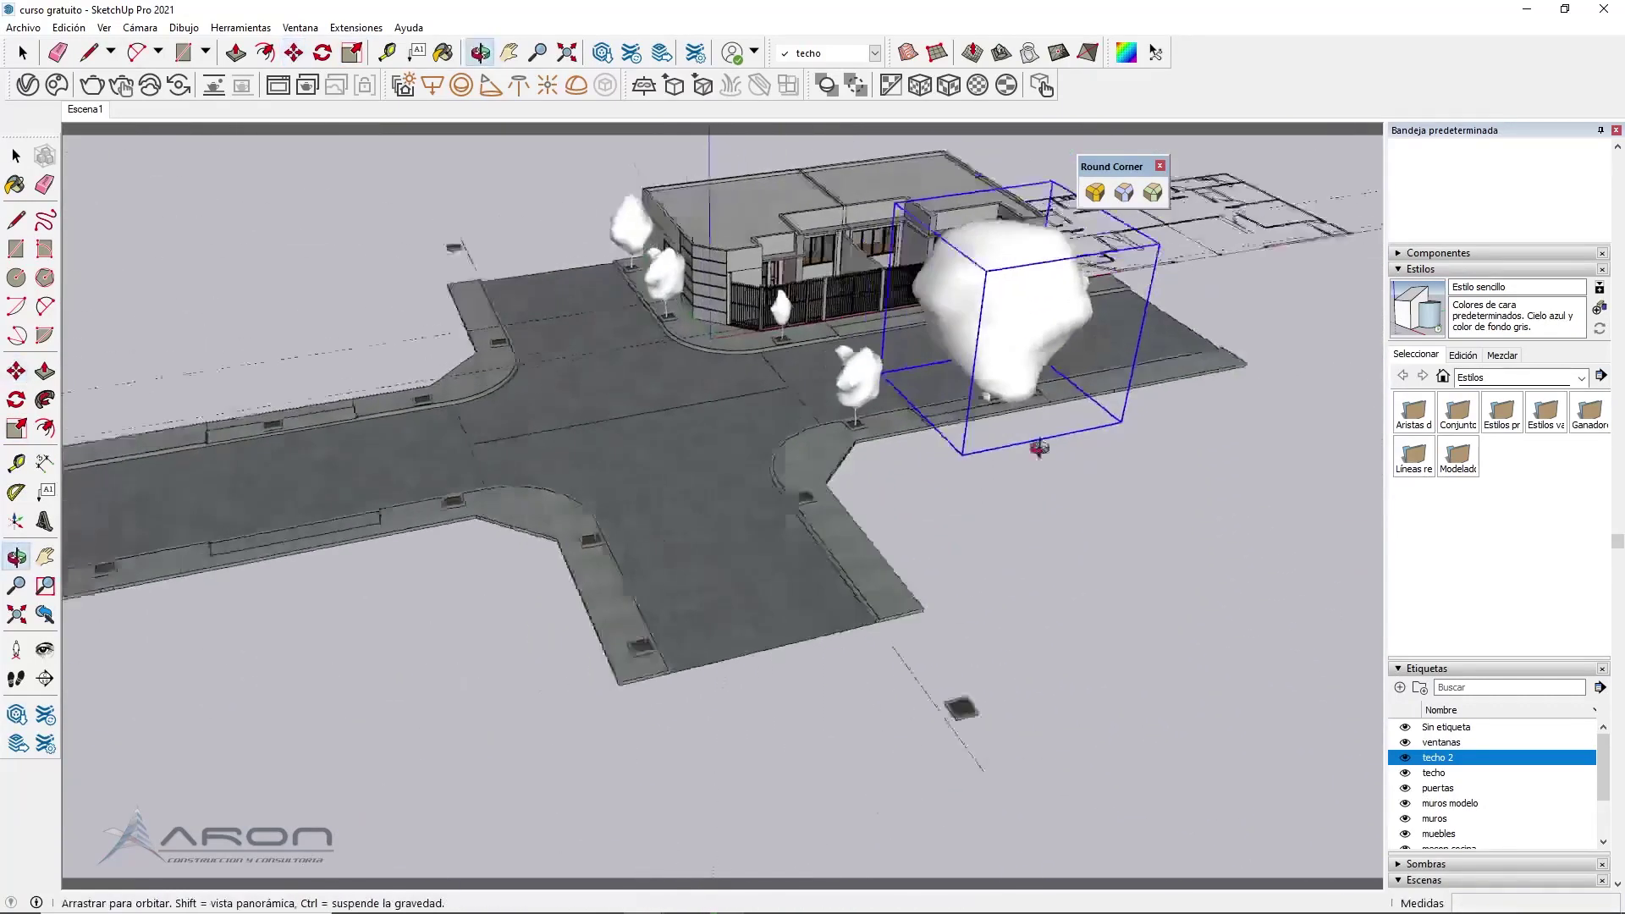
scroll(787, 391, up, 4)
scroll(787, 390, down, 3)
scroll(787, 390, down, 1)
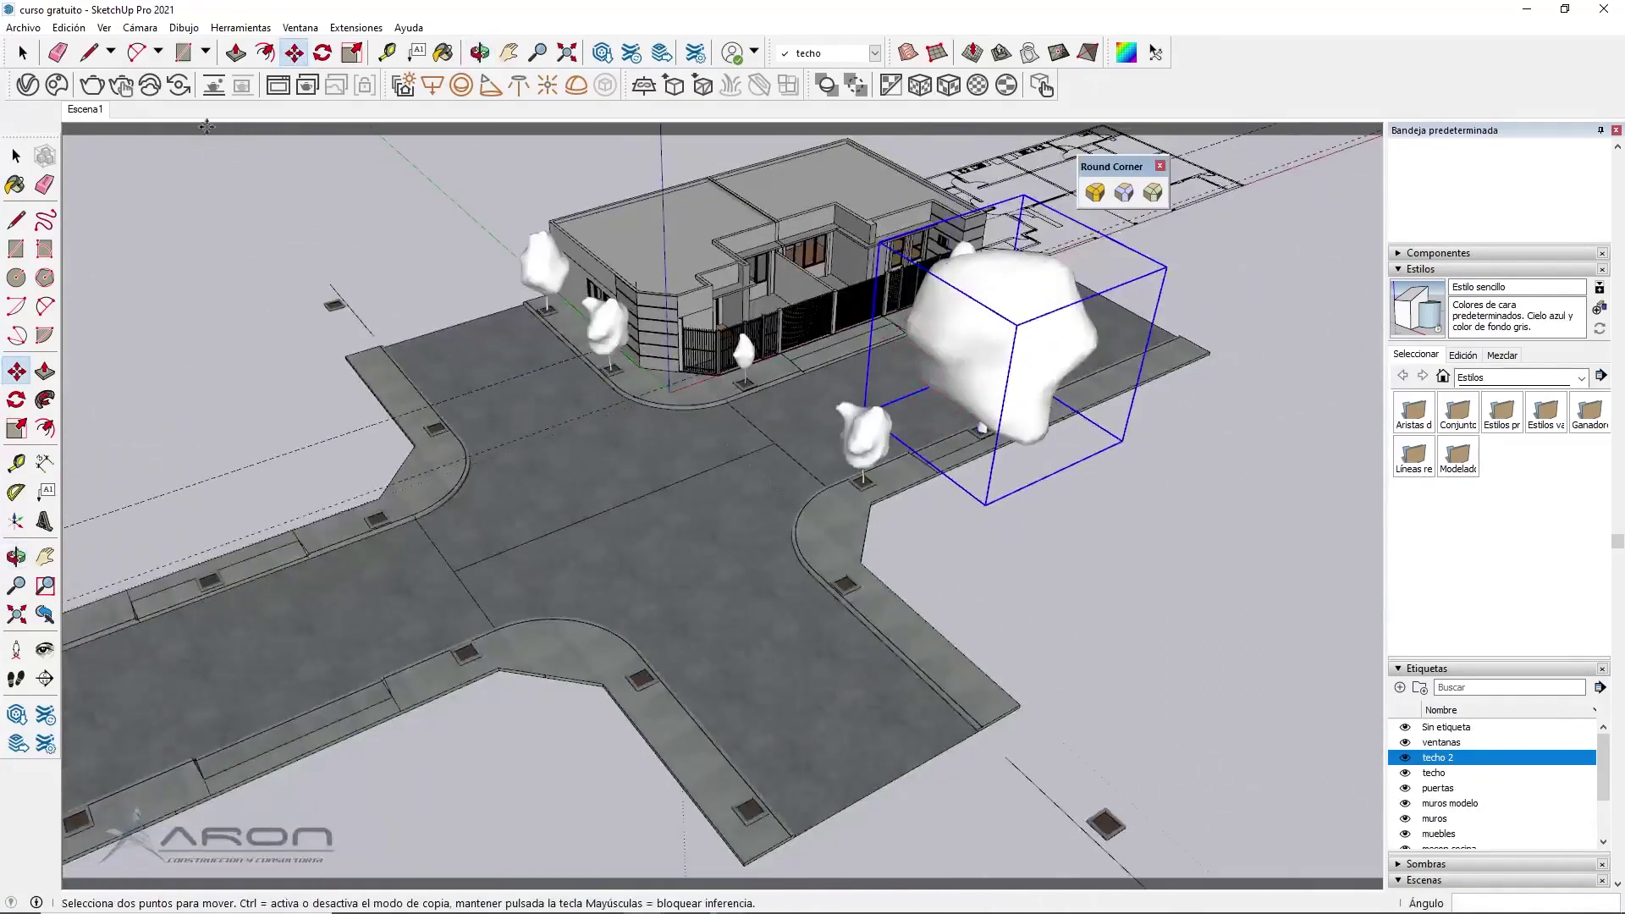
Scroll the Cosmos Trees grid and import Scots Pine 003
click(56, 84)
scroll(792, 459, down, 3)
scroll(792, 459, down, 2)
scroll(802, 468, down, 3)
click(947, 457)
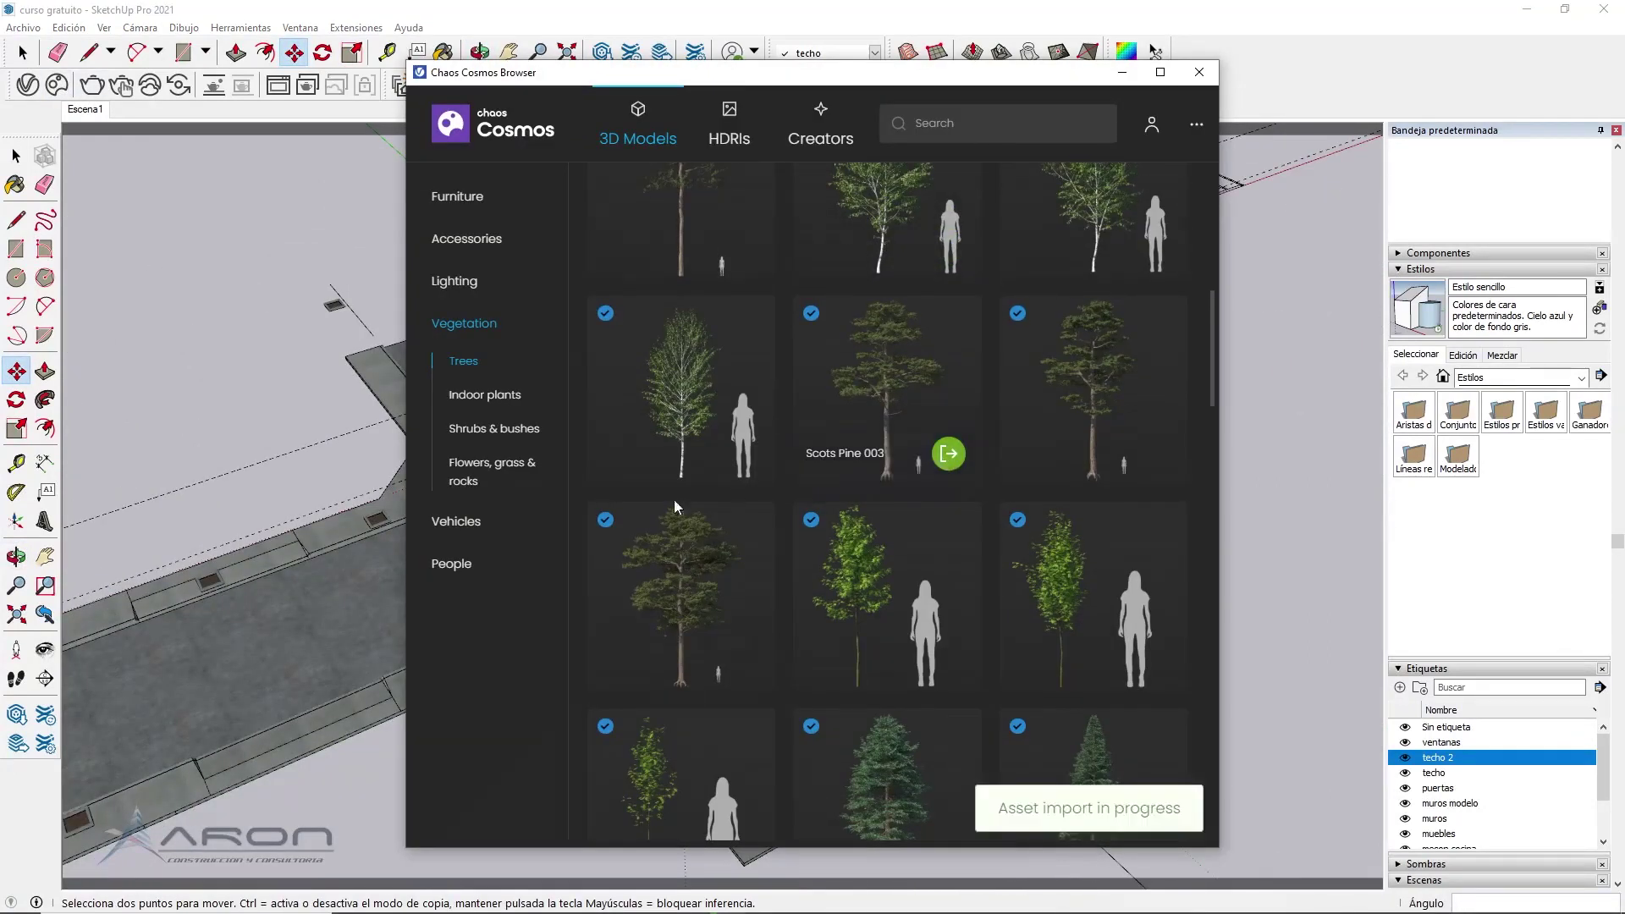
Place the imported pine at the street corner and scale it down to 0.5
scroll(648, 674, up, 3)
scroll(648, 675, down, 2)
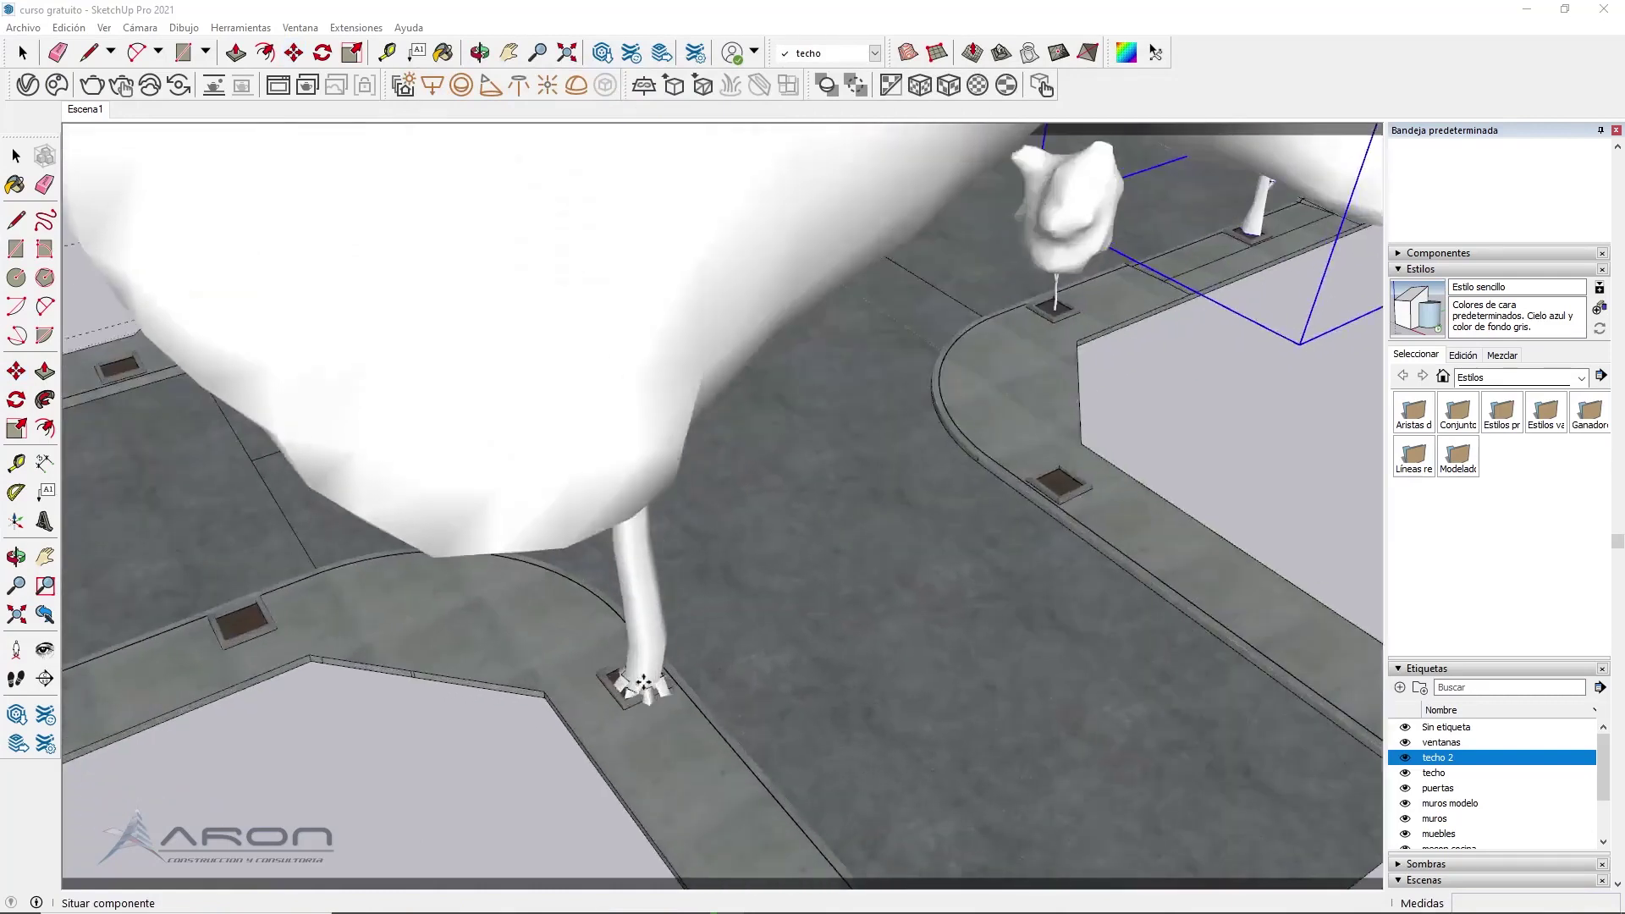
scroll(637, 678, down, 2)
scroll(637, 677, down, 1)
click(636, 677)
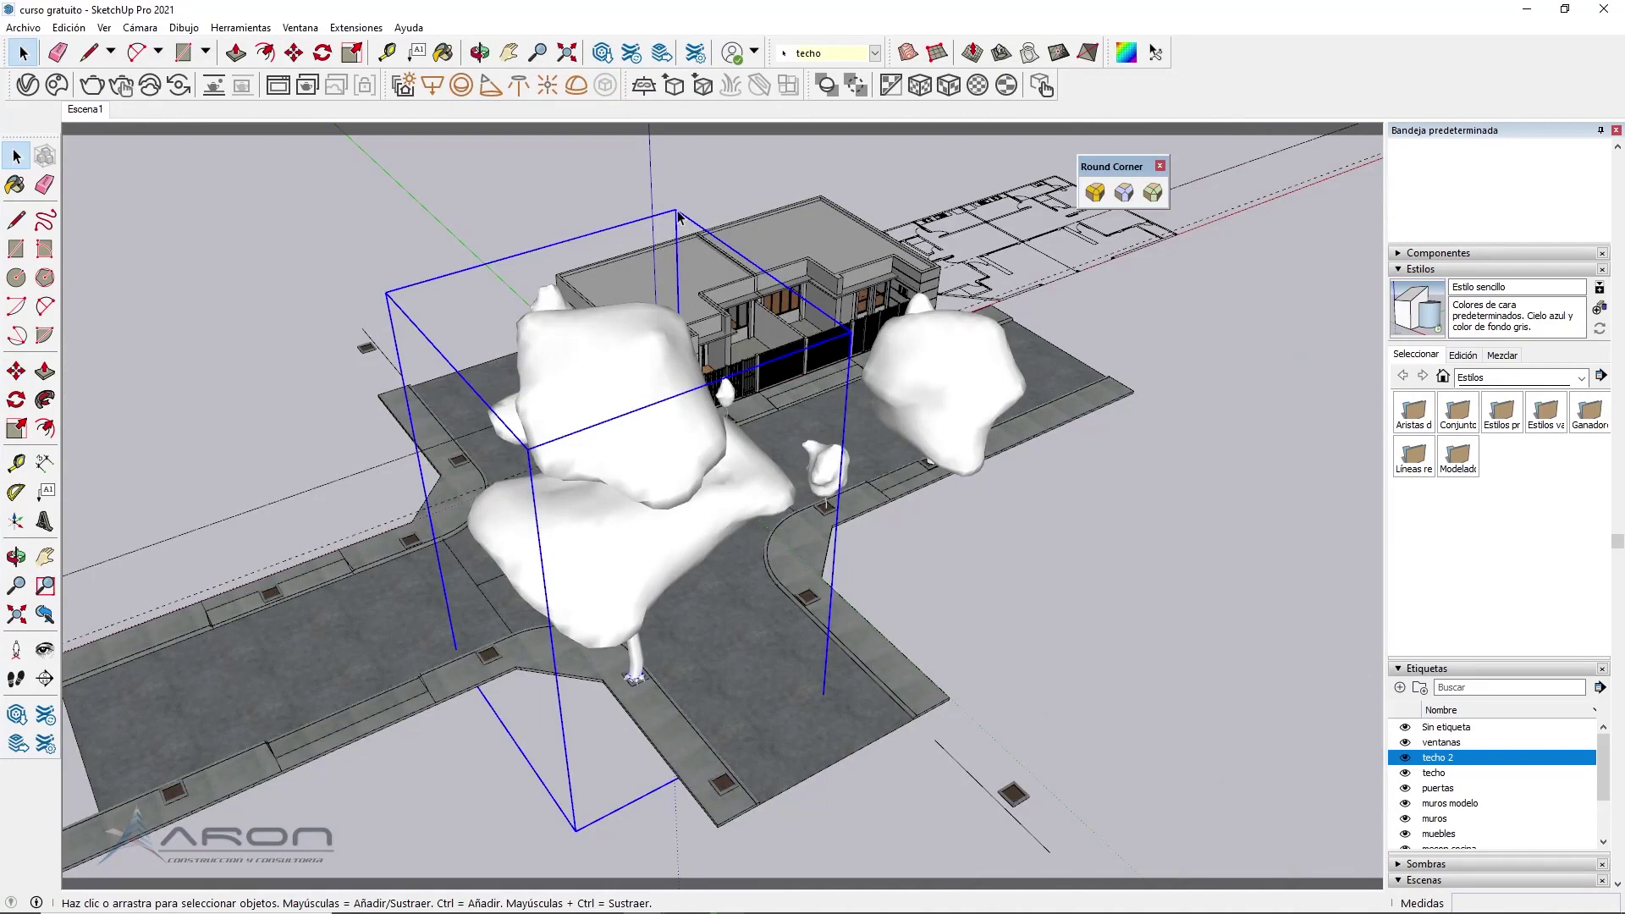
key(s)
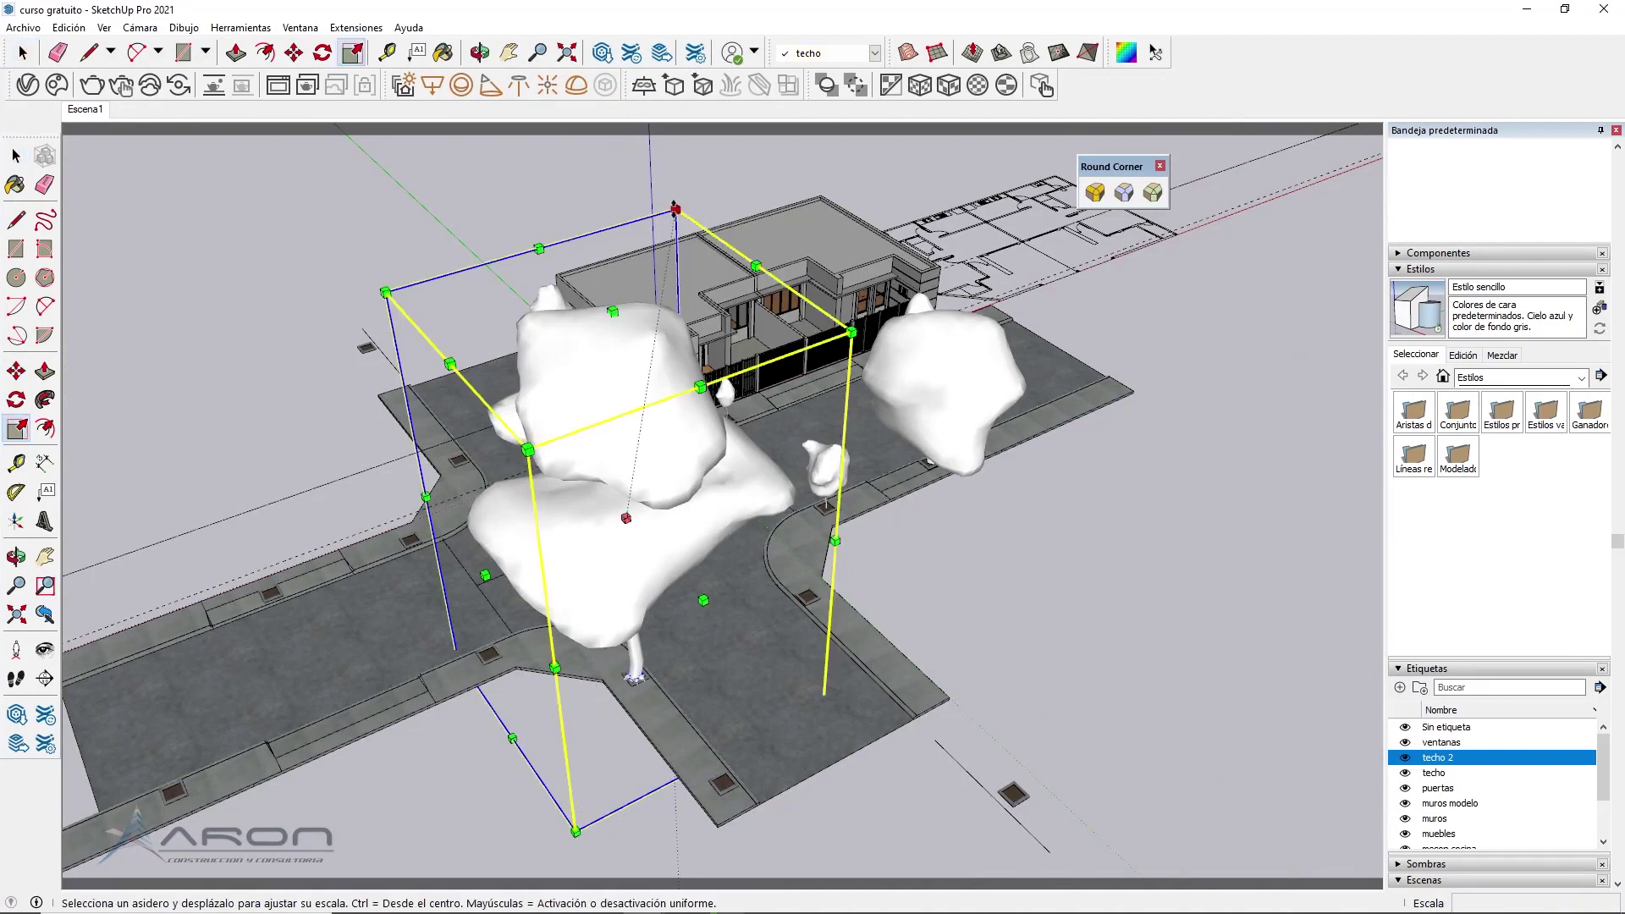
ctrl+drag(675, 209, 651, 363)
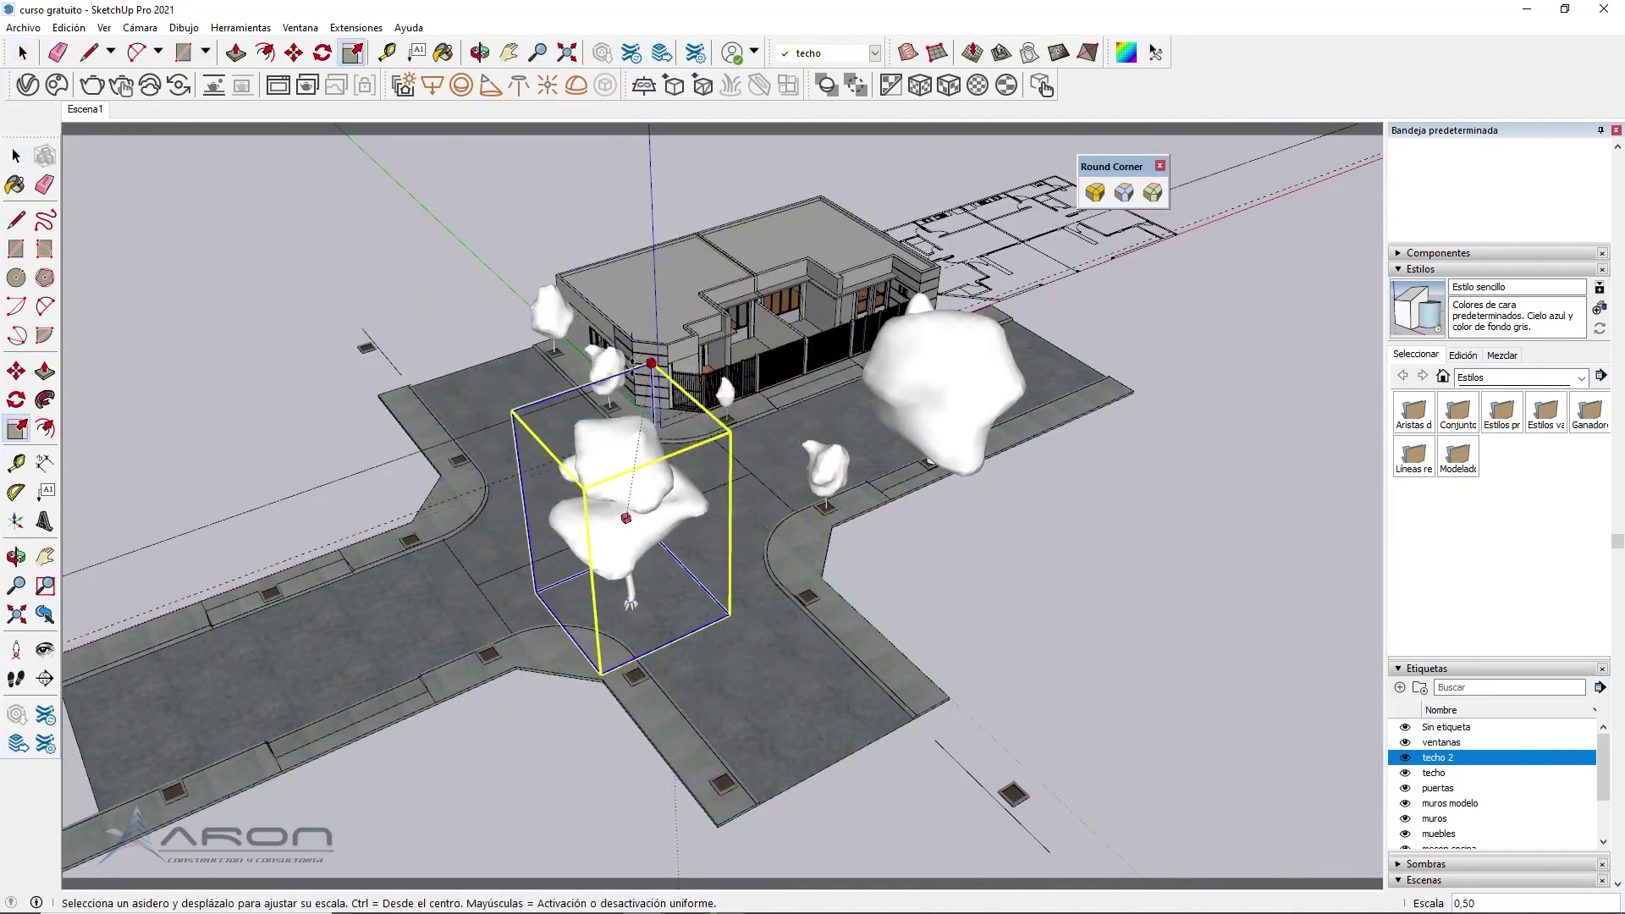
scroll(651, 364, up, 3)
middle_drag(651, 363, 575, 500)
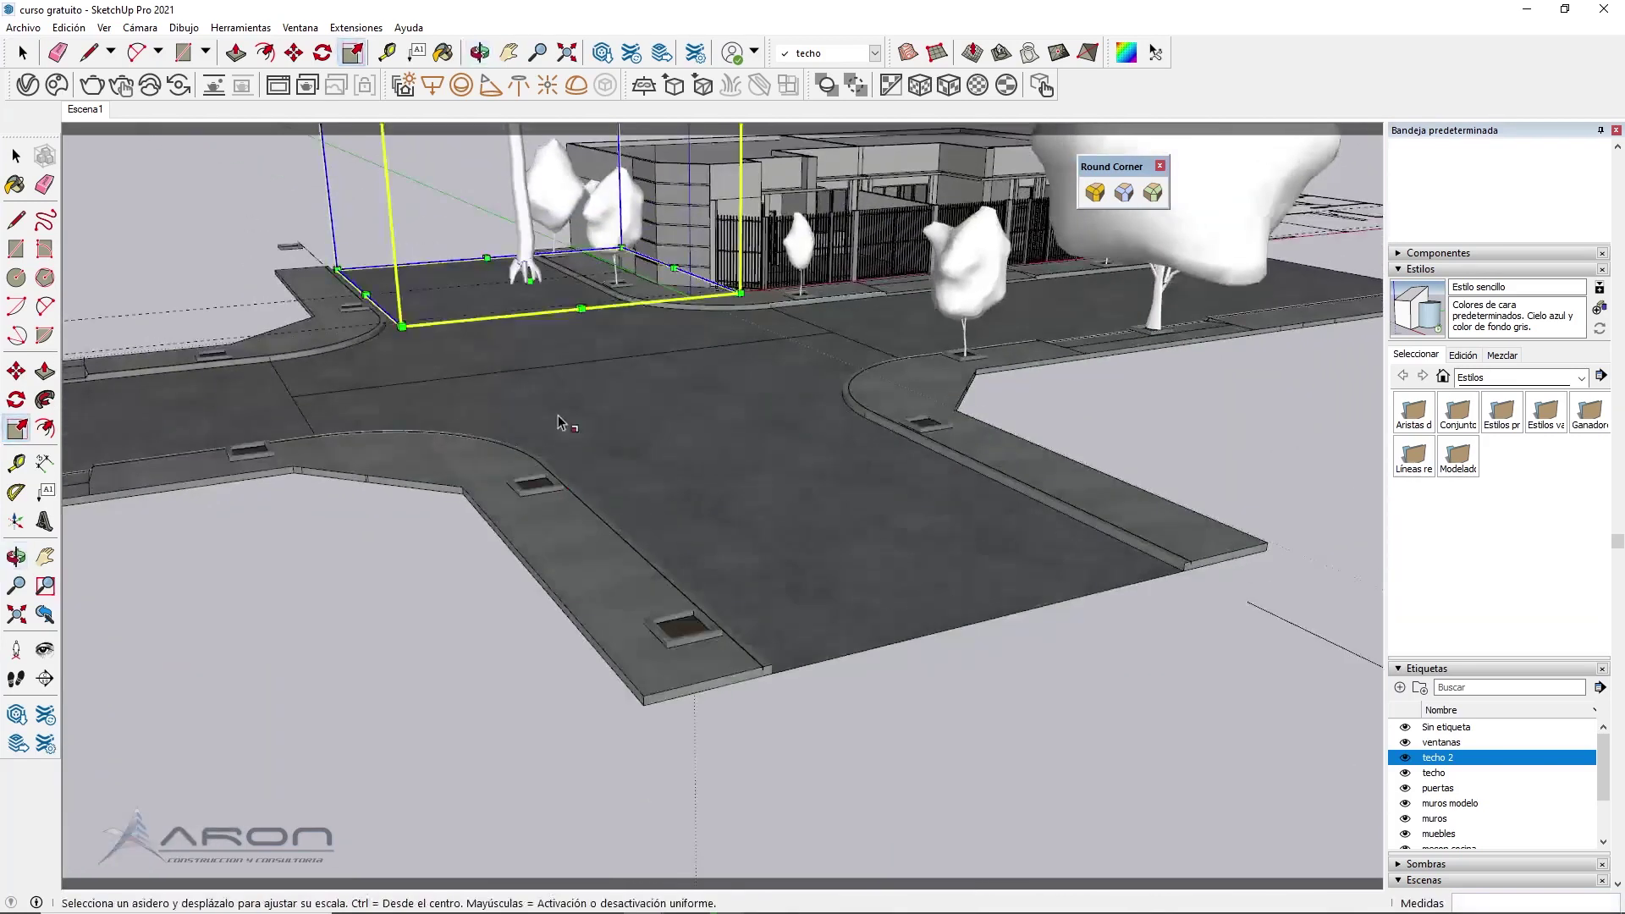
Copy the pine with Move plus Ctrl to a new sidewalk spot
key(m)
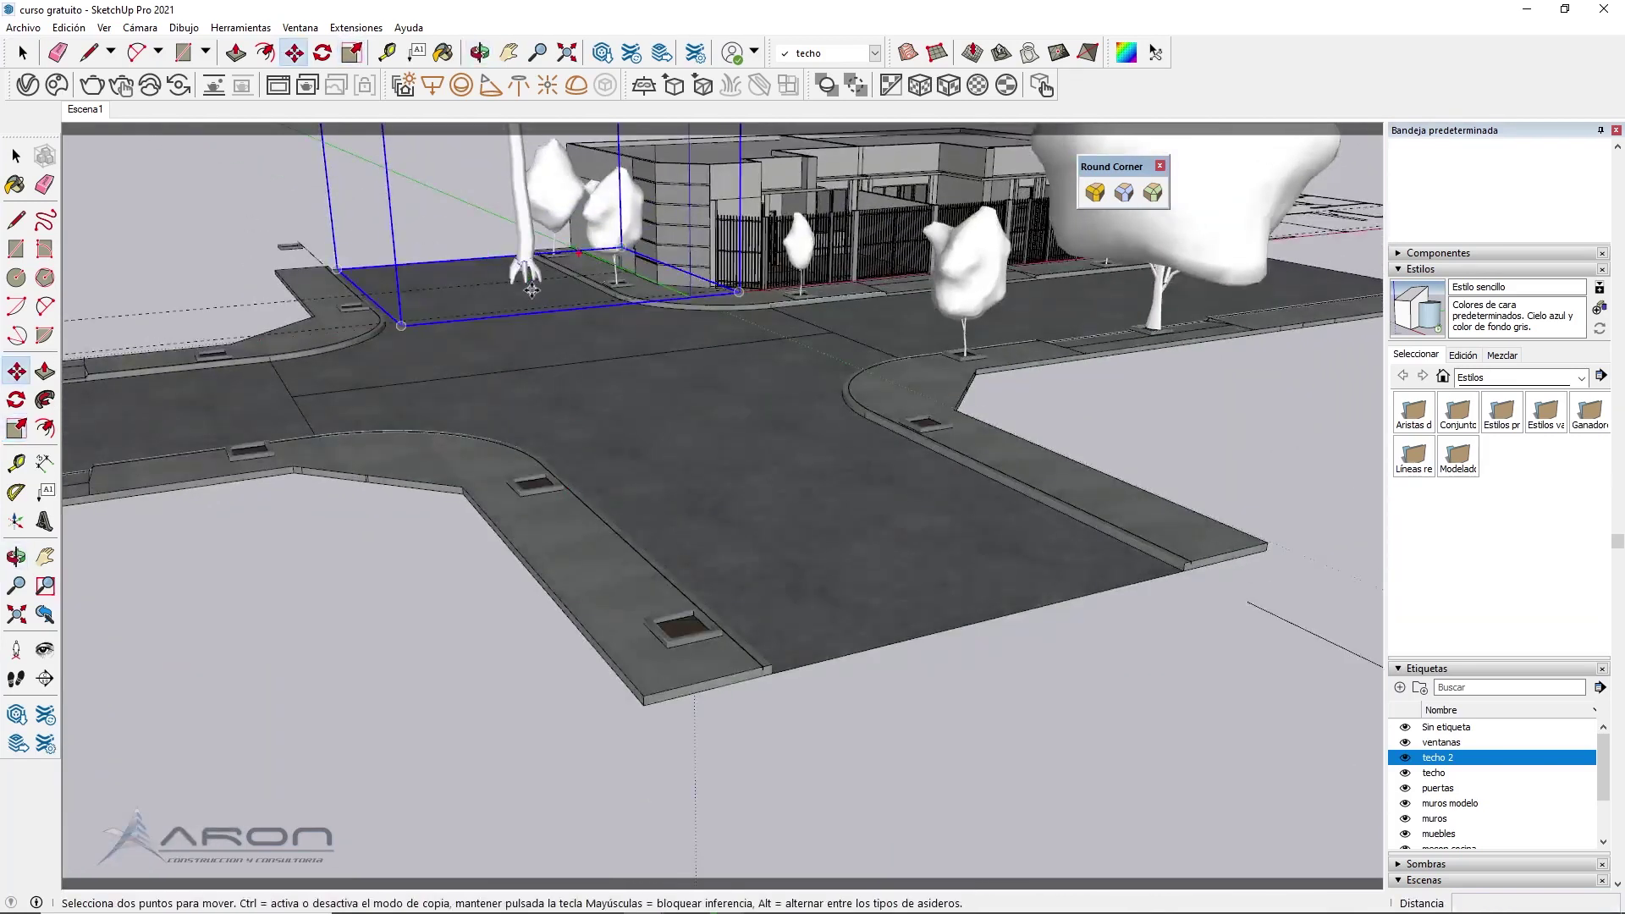
click(526, 282)
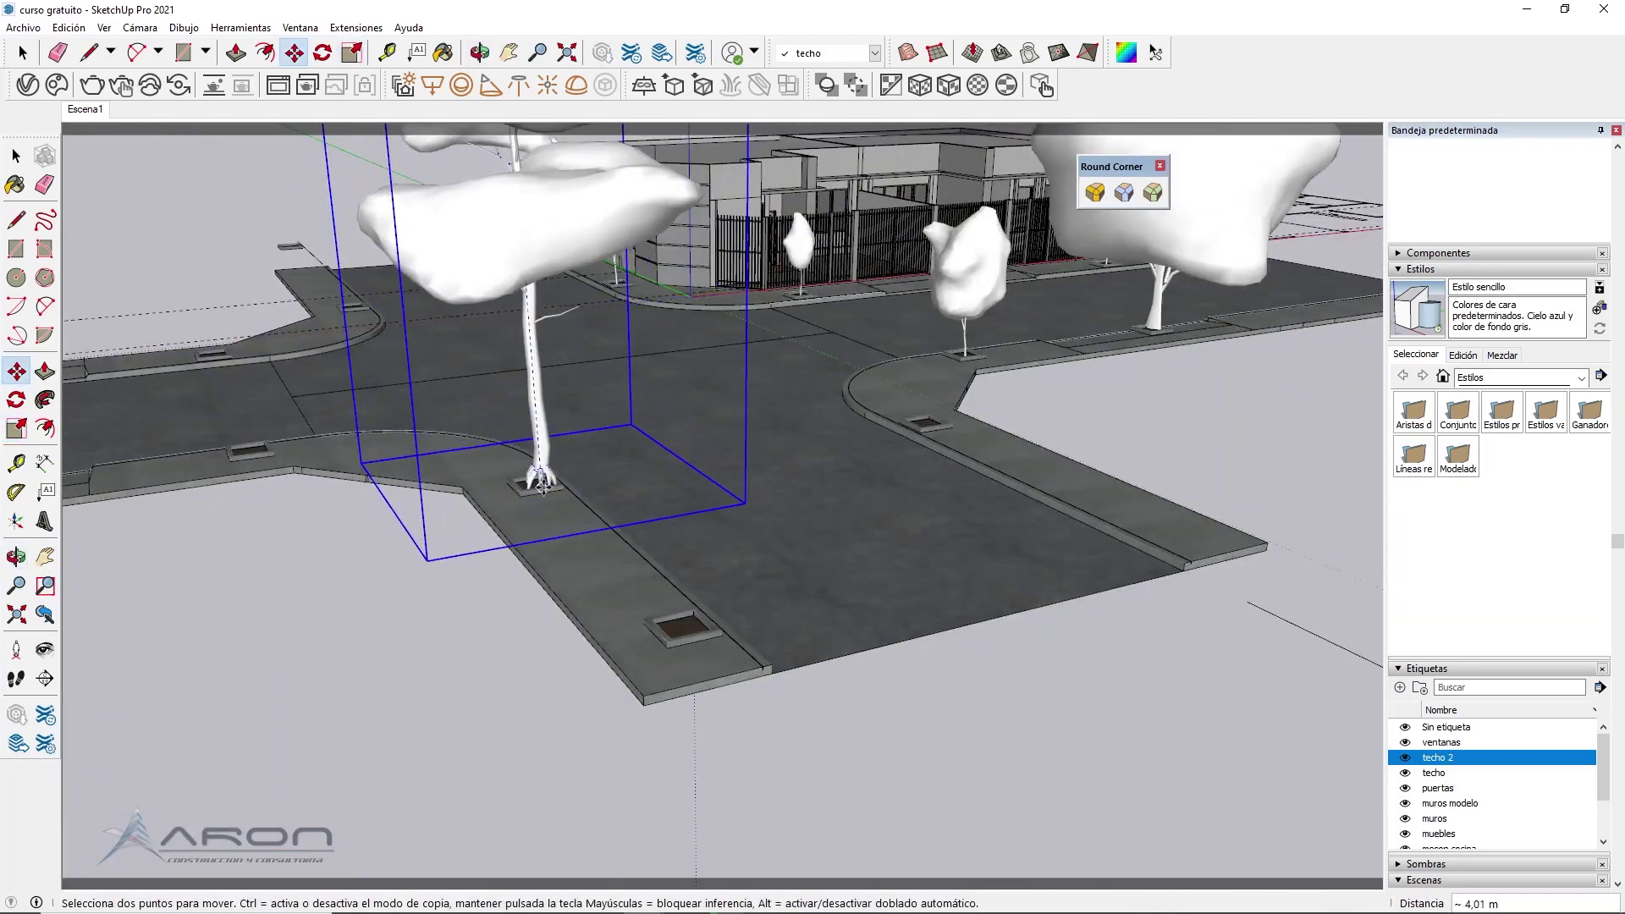
scroll(667, 476, down, 3)
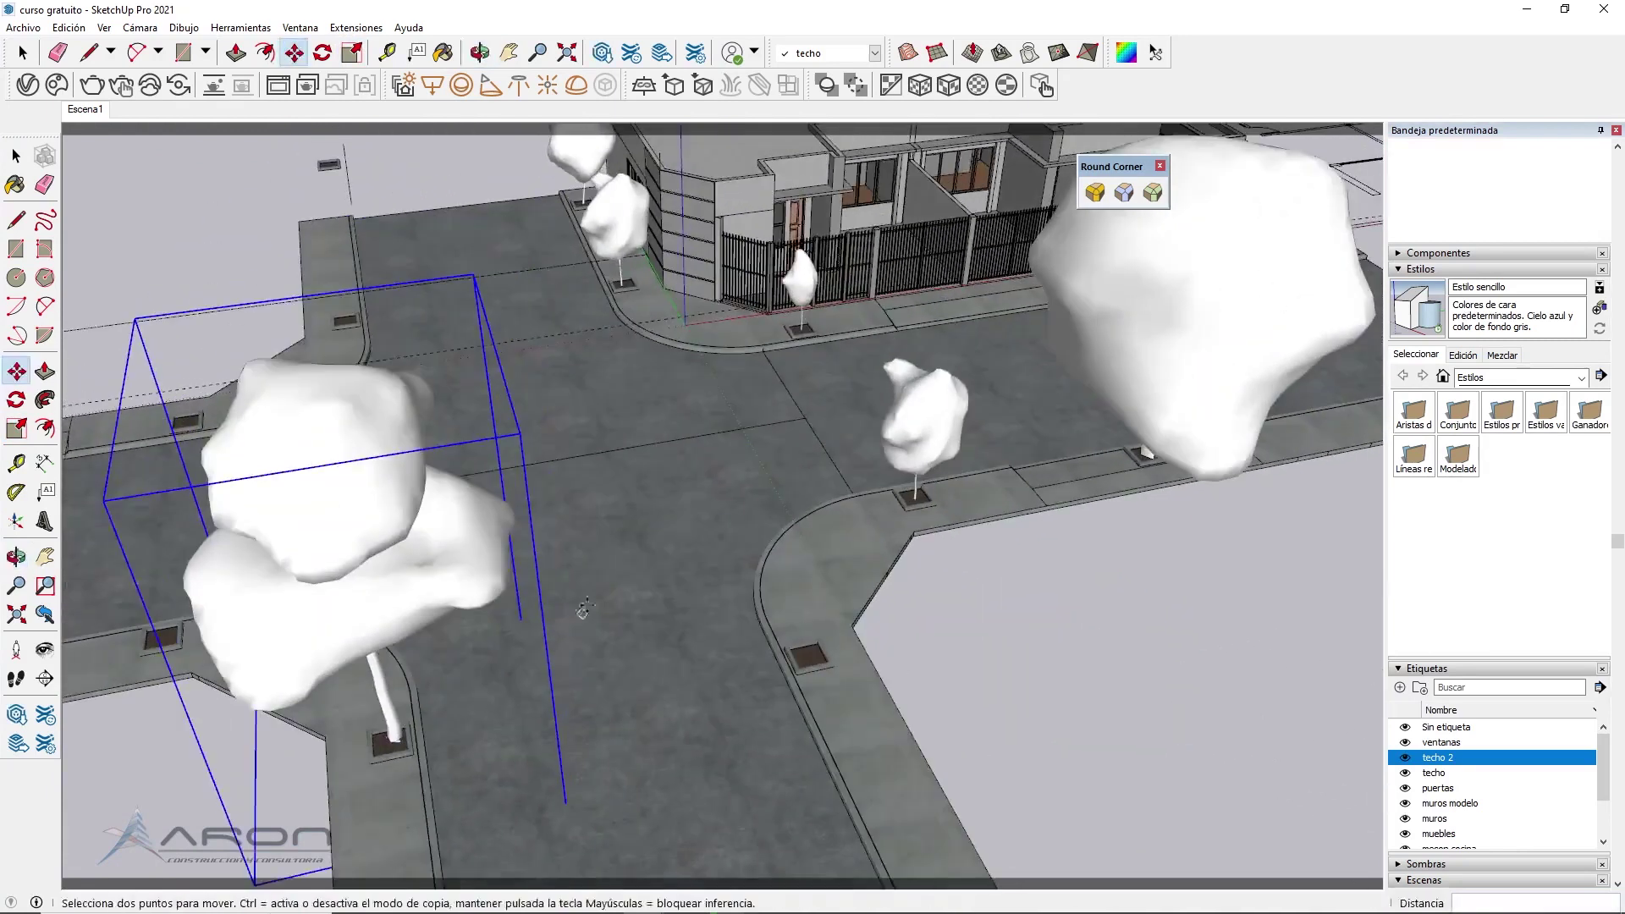
scroll(668, 476, down, 2)
middle_drag(668, 477, 593, 542)
scroll(479, 625, up, 5)
key(ctrl)
click(497, 664)
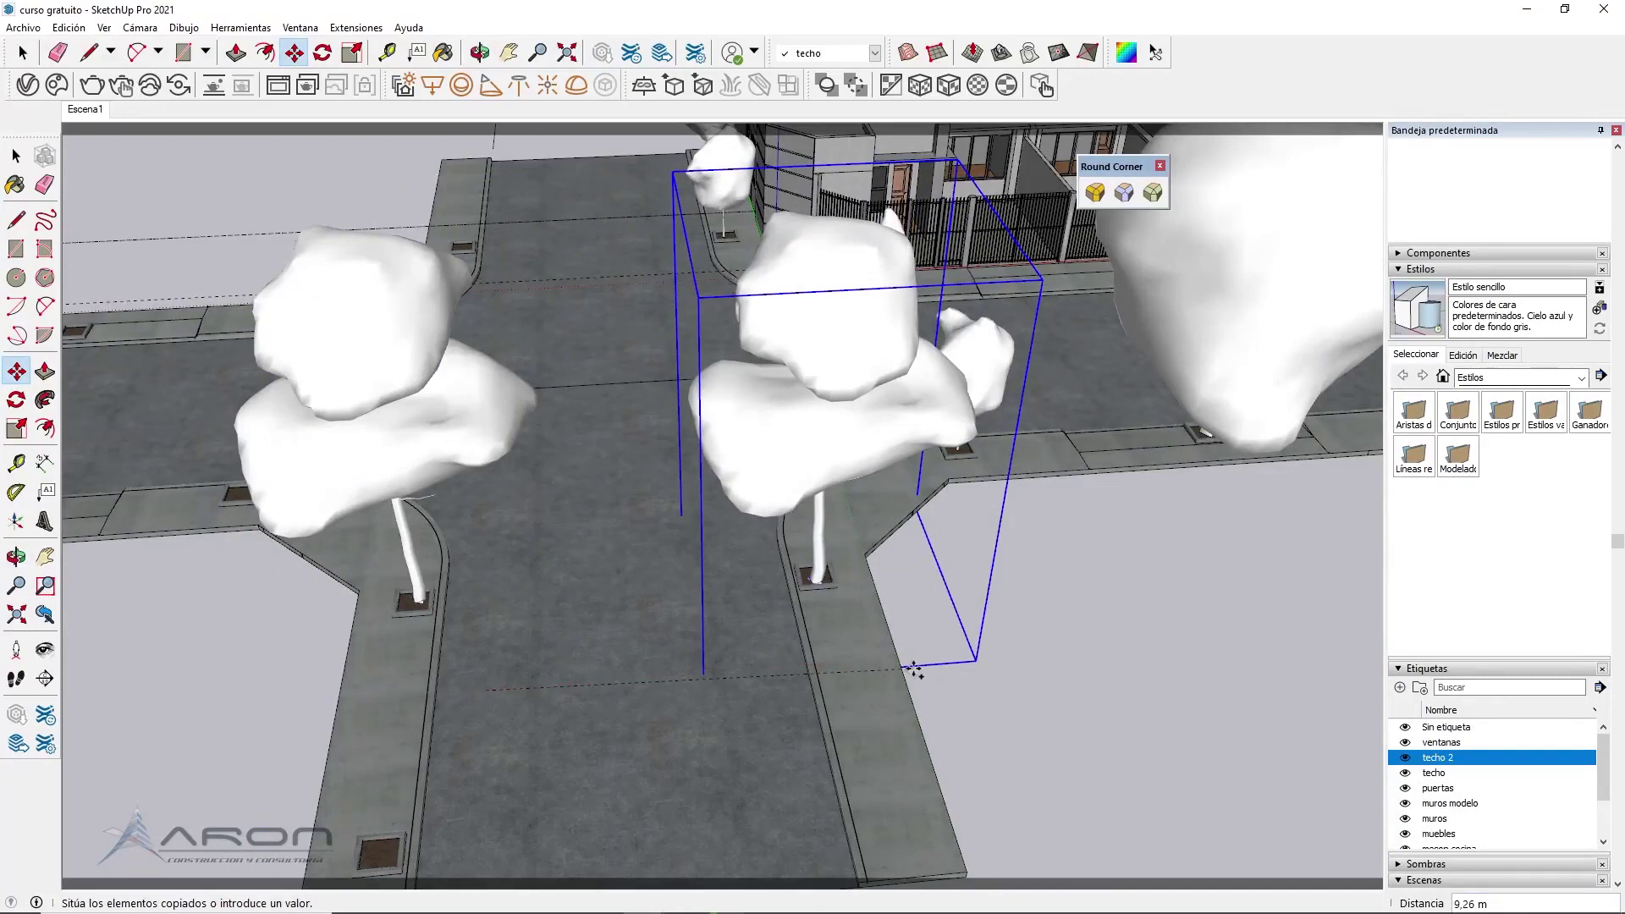
click(914, 670)
scroll(739, 611, down, 2)
Add more pine copies on the corner sidewalk, then return to the Select tool
click(715, 681)
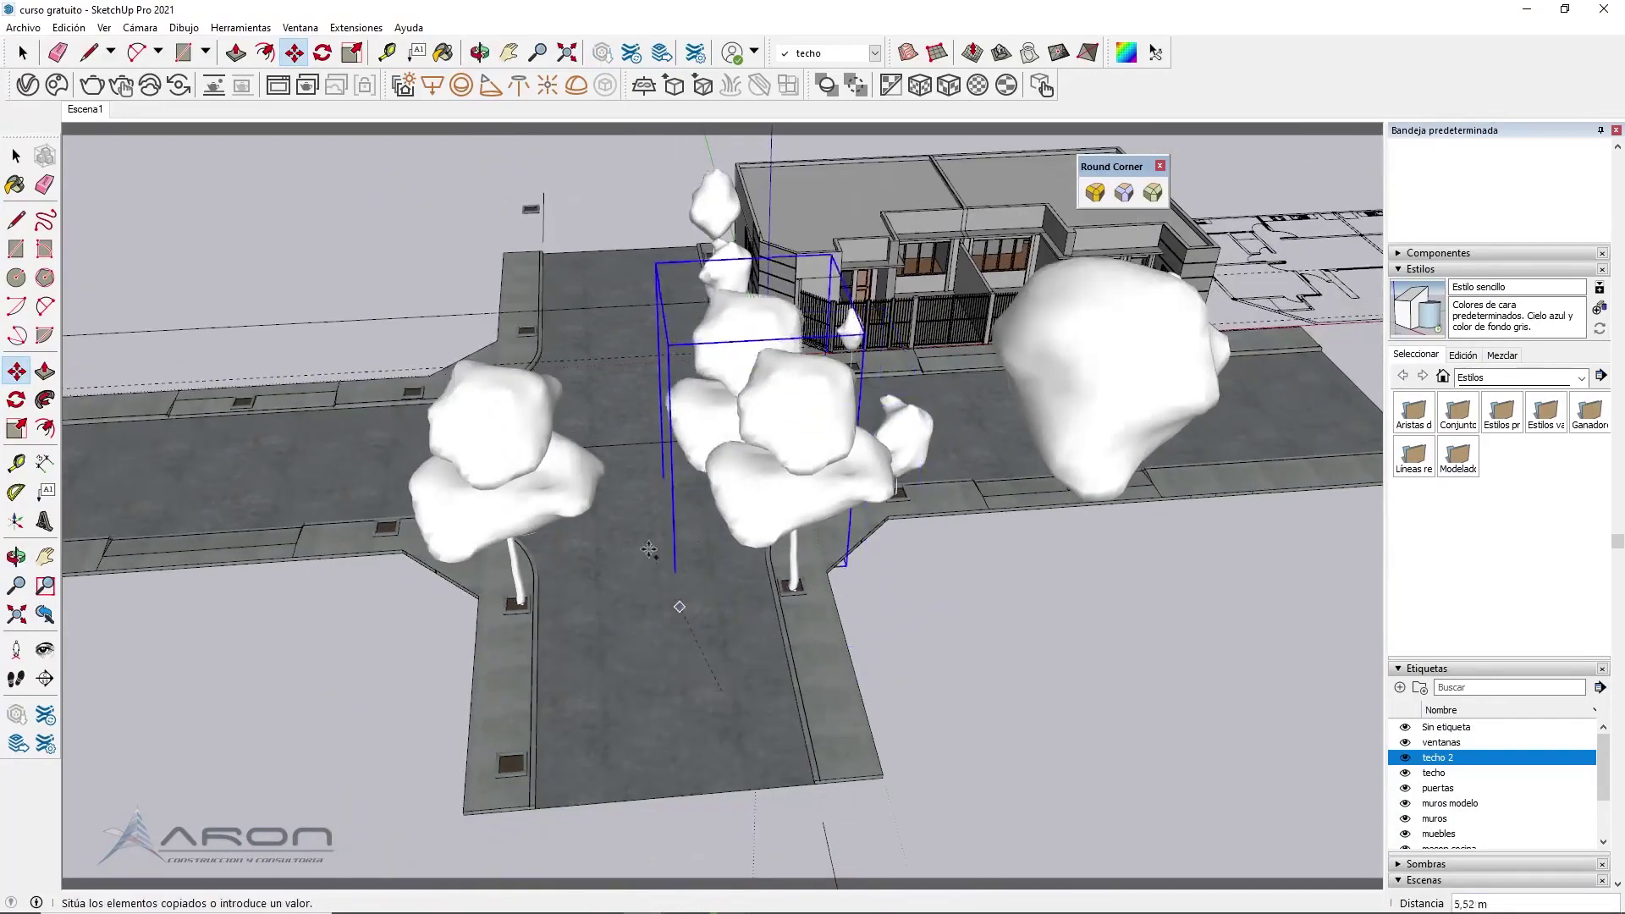
middle_drag(372, 364, 508, 441)
scroll(569, 479, up, 2)
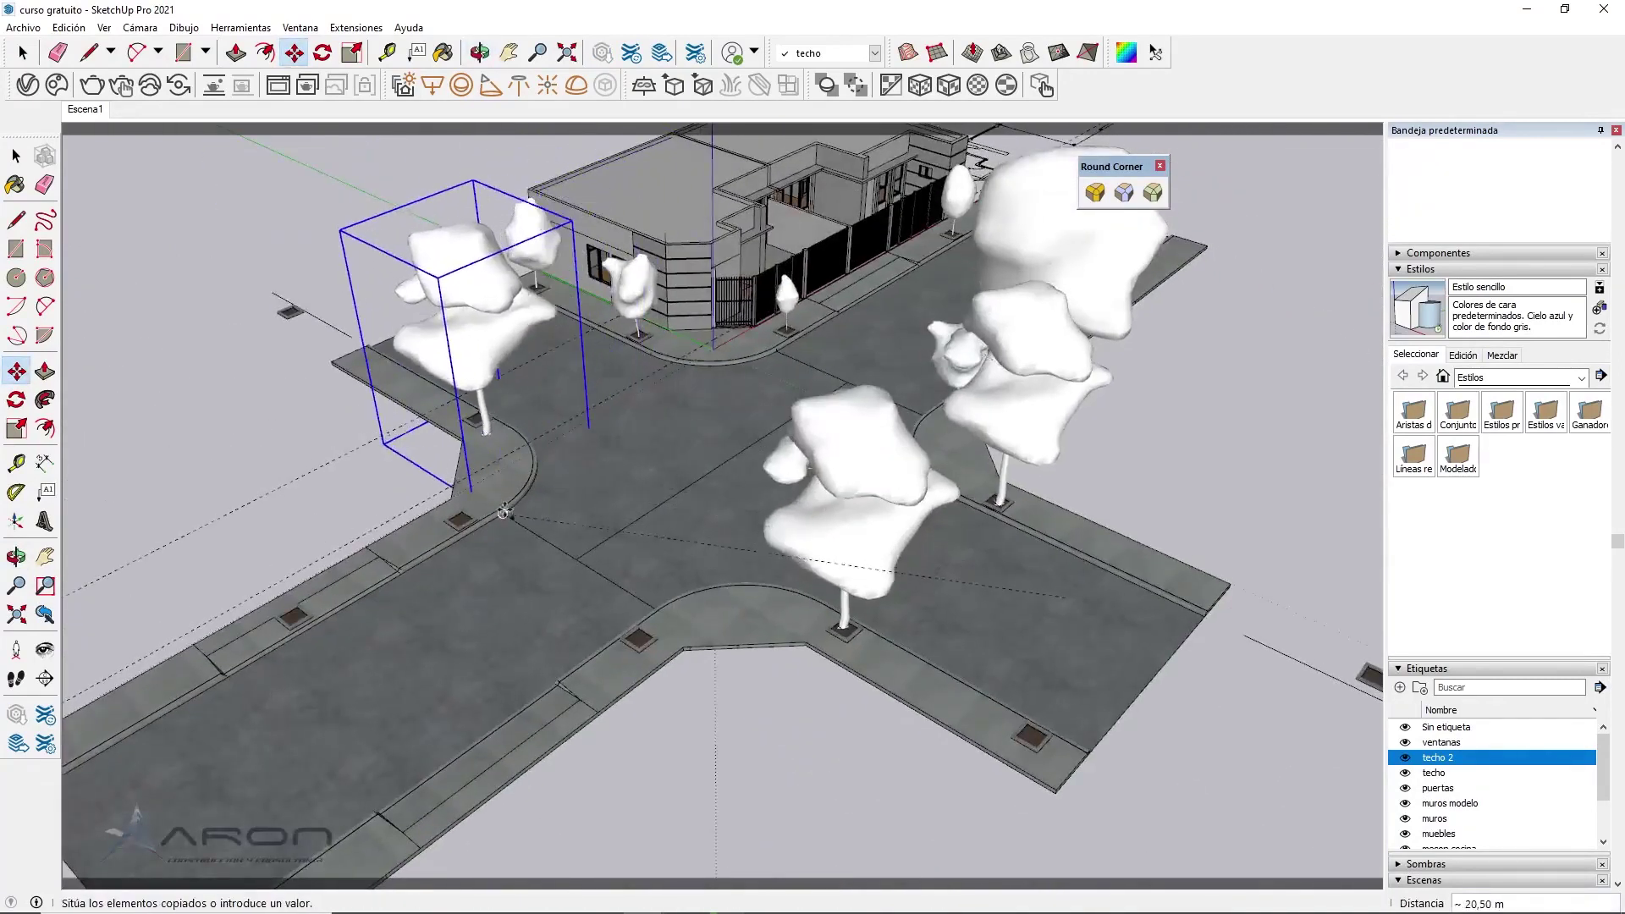
click(579, 435)
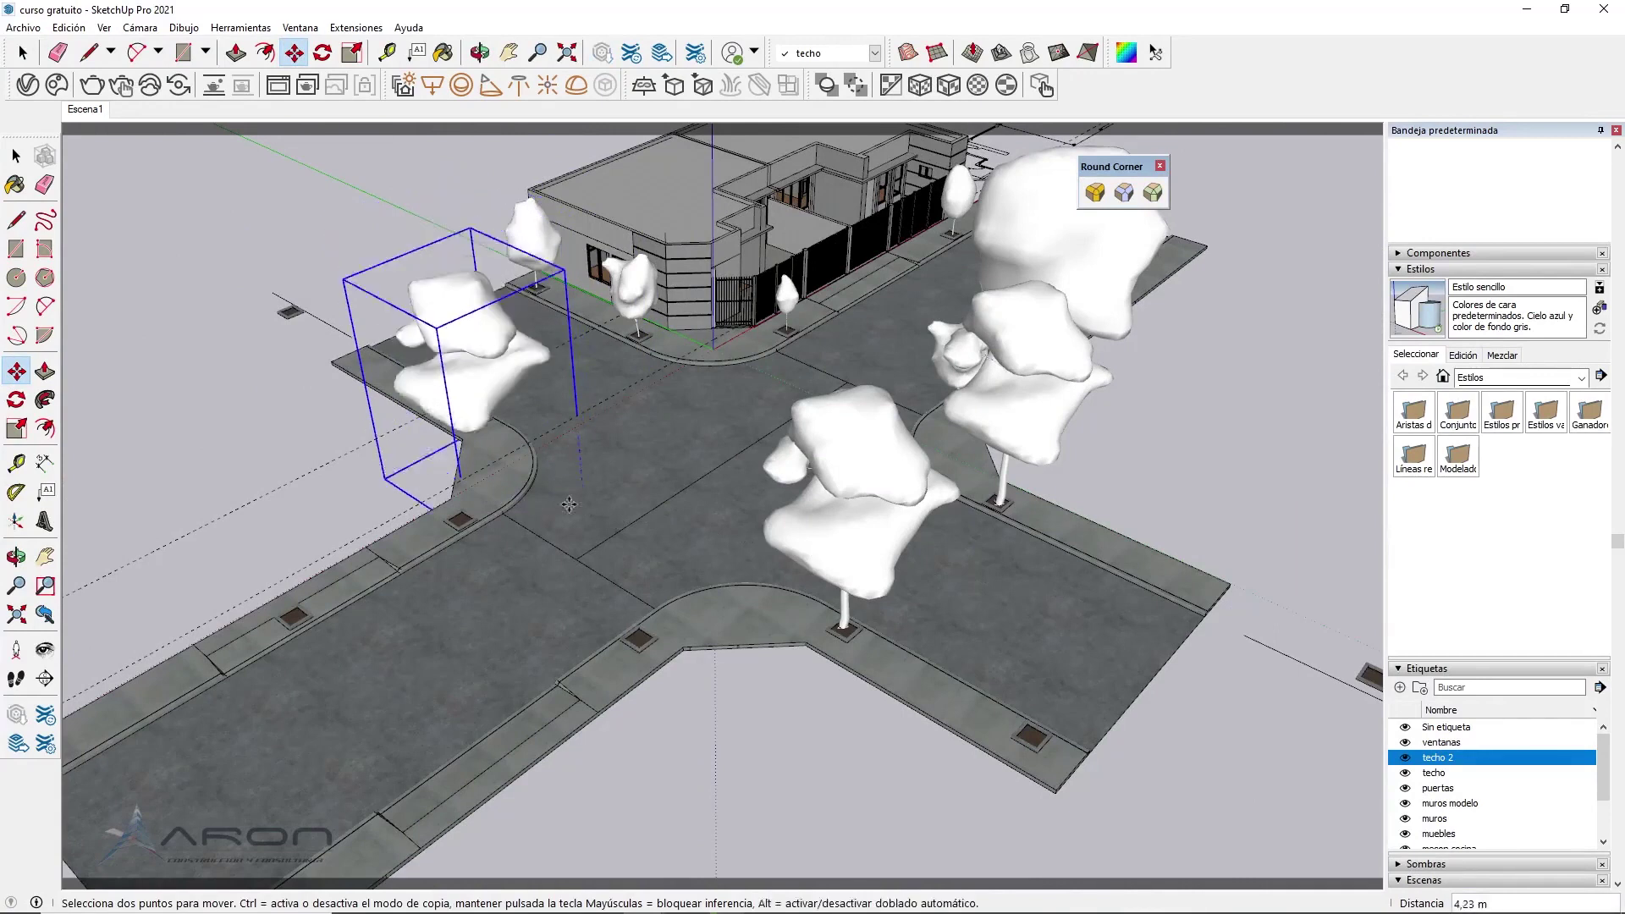
click(569, 534)
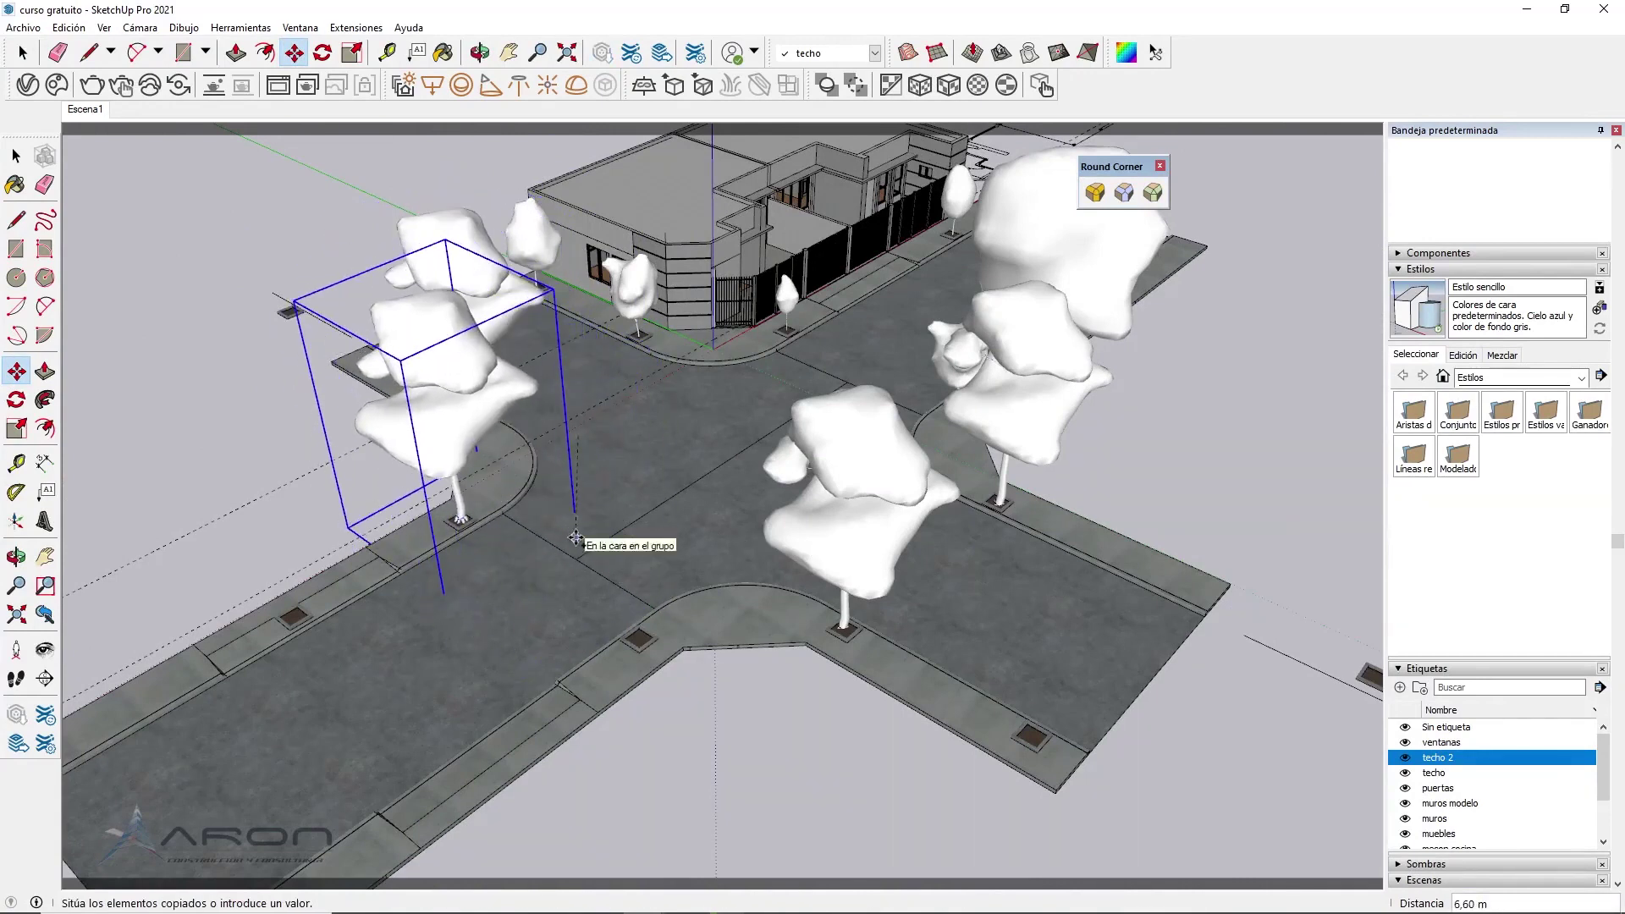
middle_drag(584, 541, 620, 480)
key(space)
scroll(620, 480, down, 2)
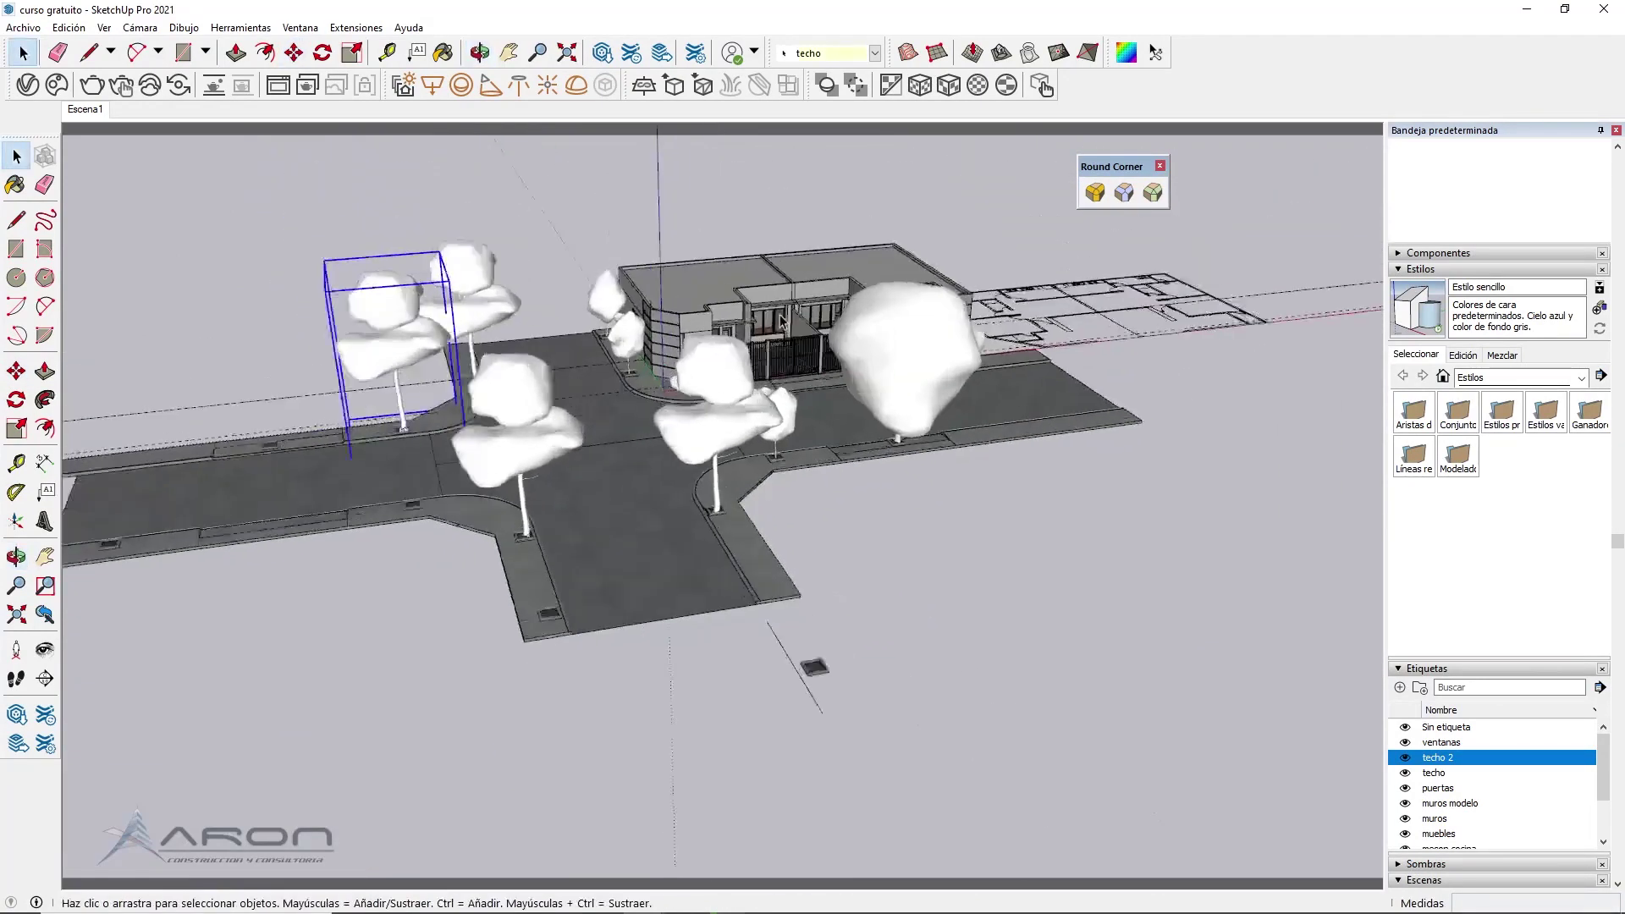
scroll(677, 499, up, 4)
scroll(703, 517, up, 2)
scroll(710, 525, up, 2)
middle_drag(709, 526, 643, 508)
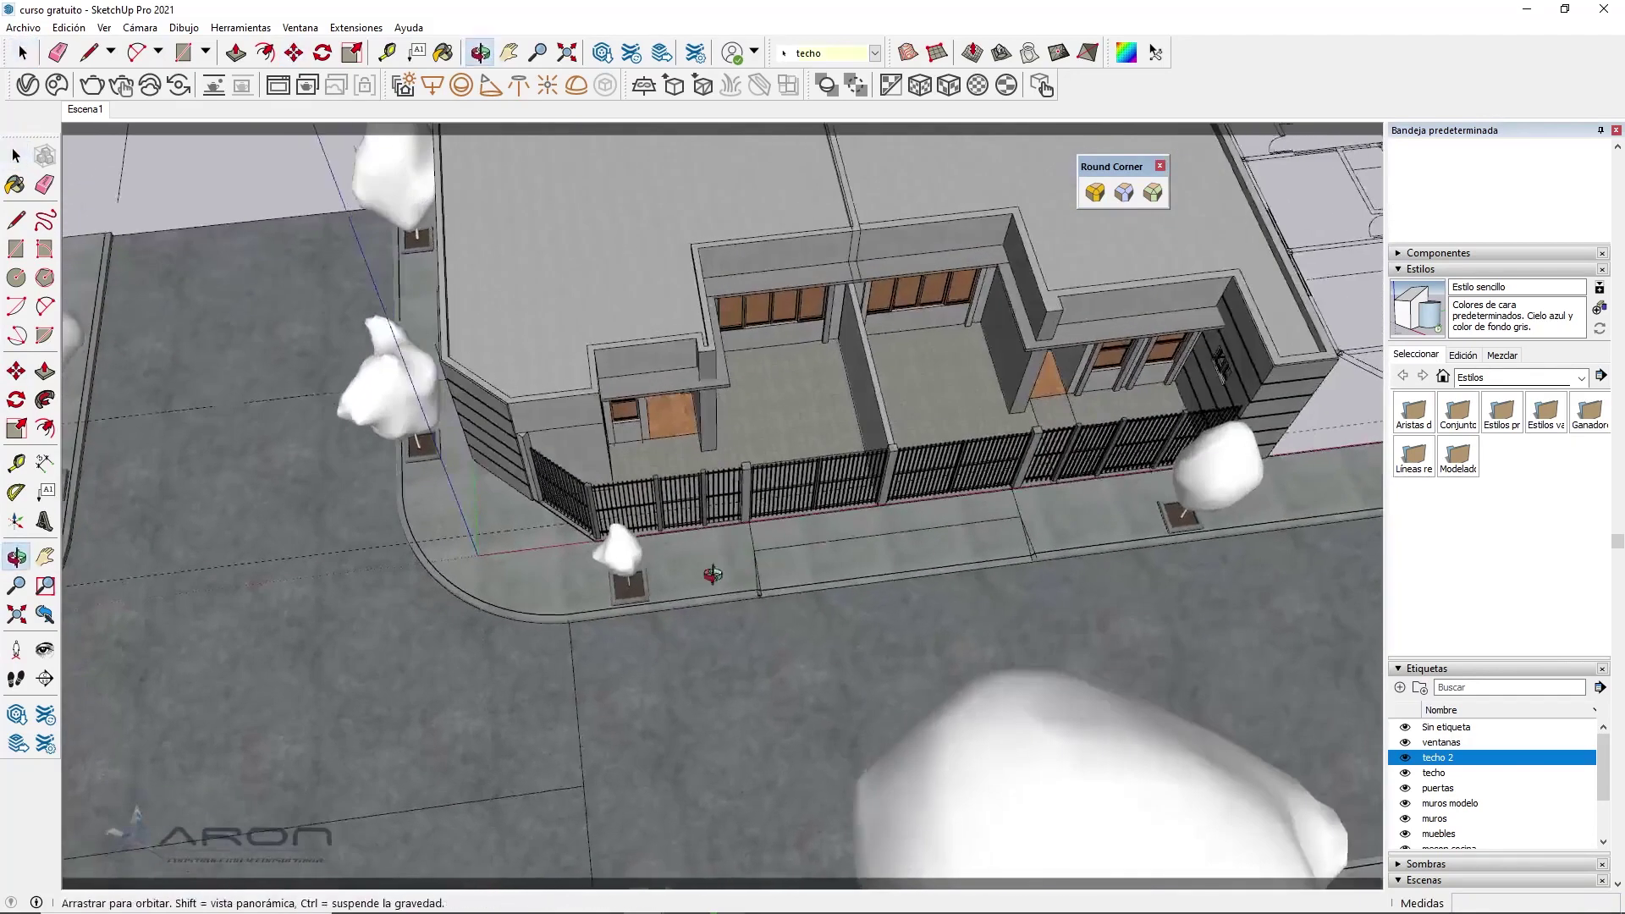
Import SUV 003 from the Cosmos Vehicles category and park it in the carport
click(59, 85)
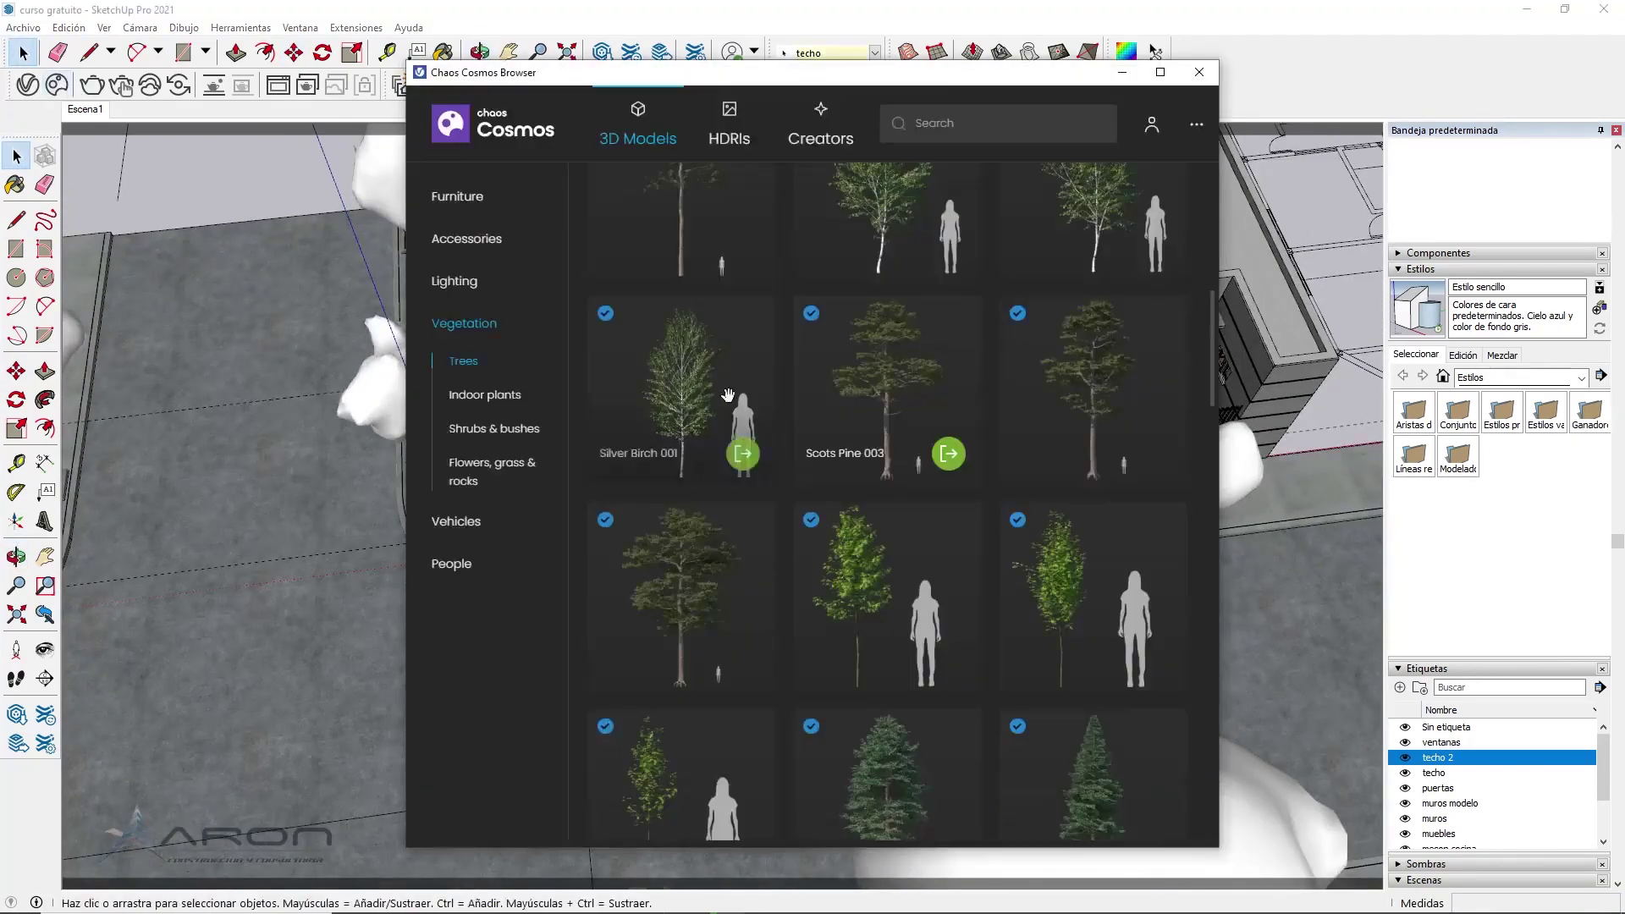
click(463, 527)
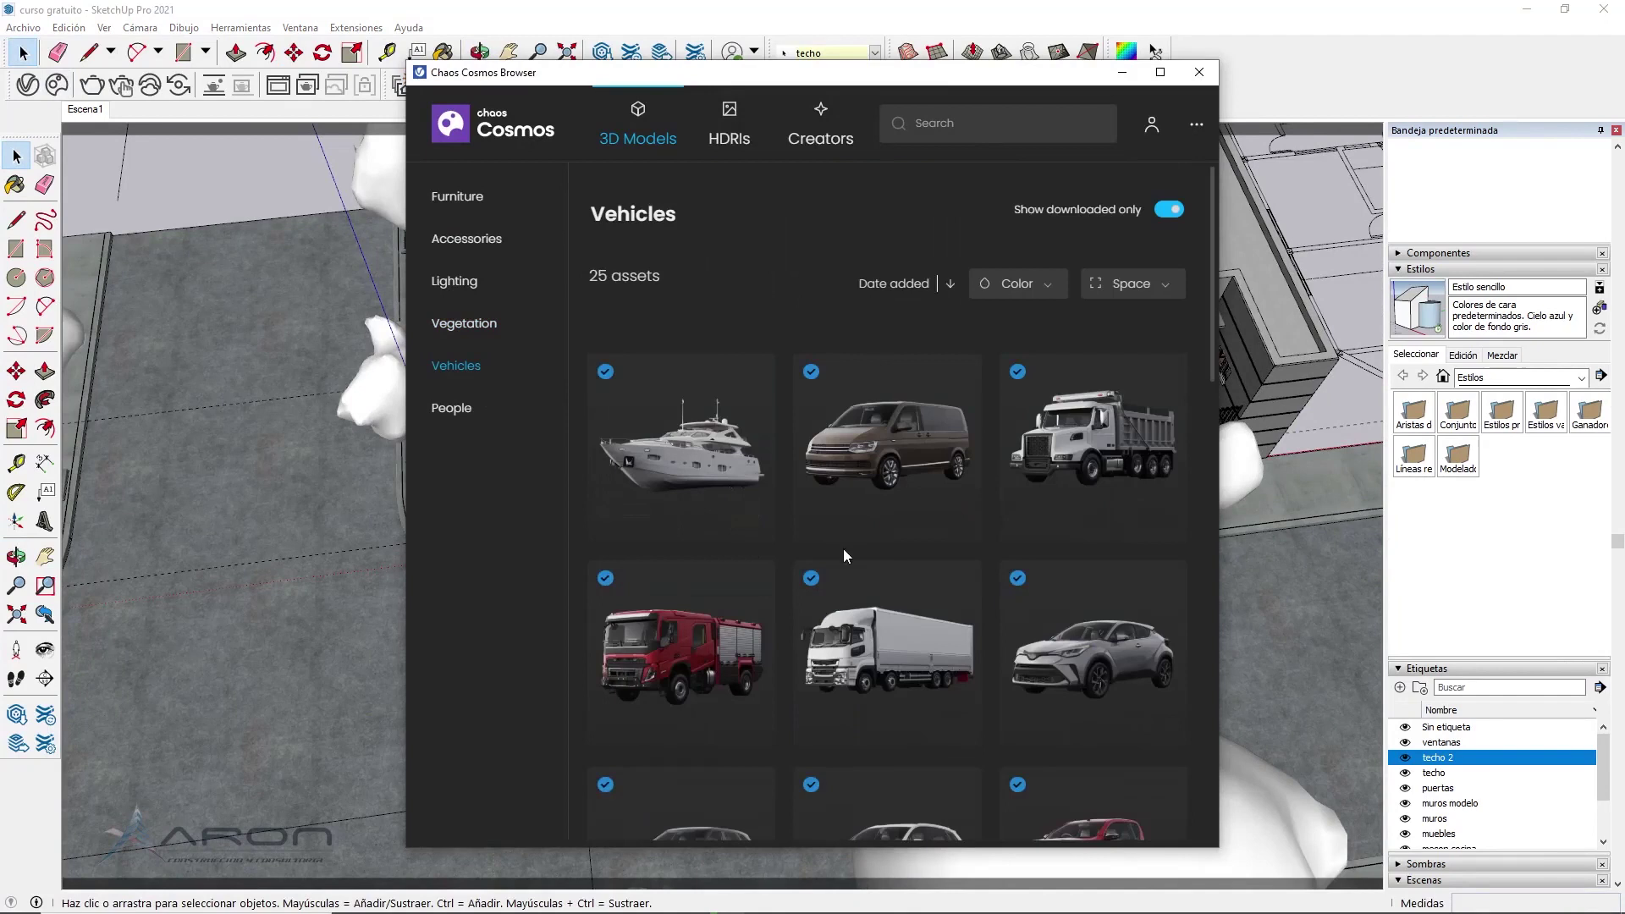
scroll(893, 611, down, 3)
scroll(985, 604, down, 3)
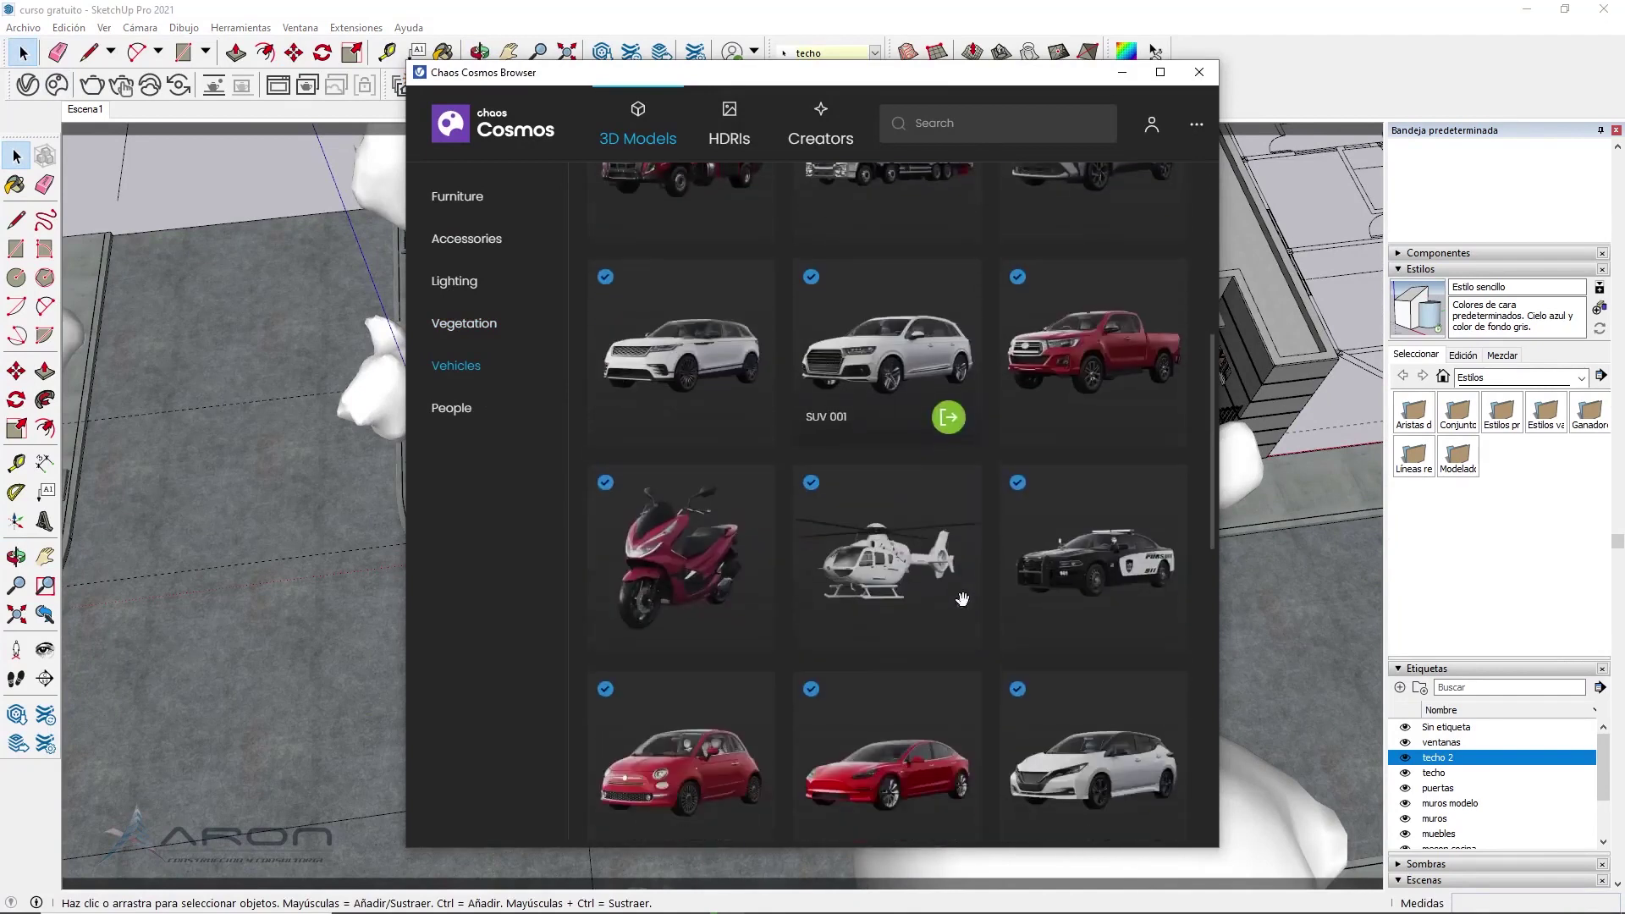
scroll(1004, 572, up, 4)
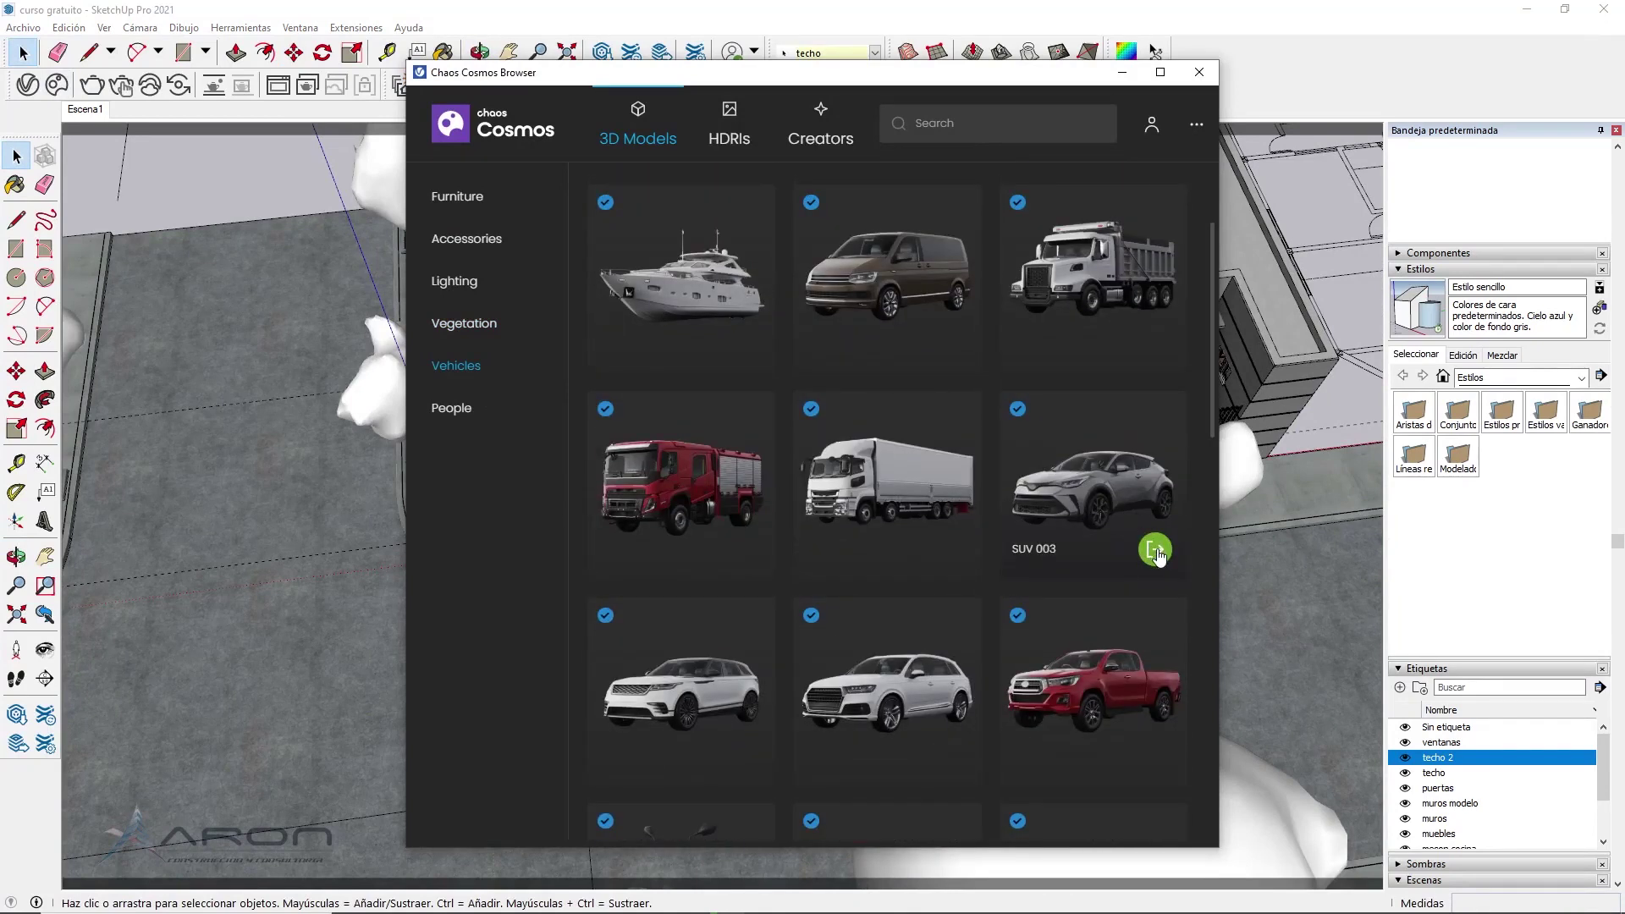
click(1157, 552)
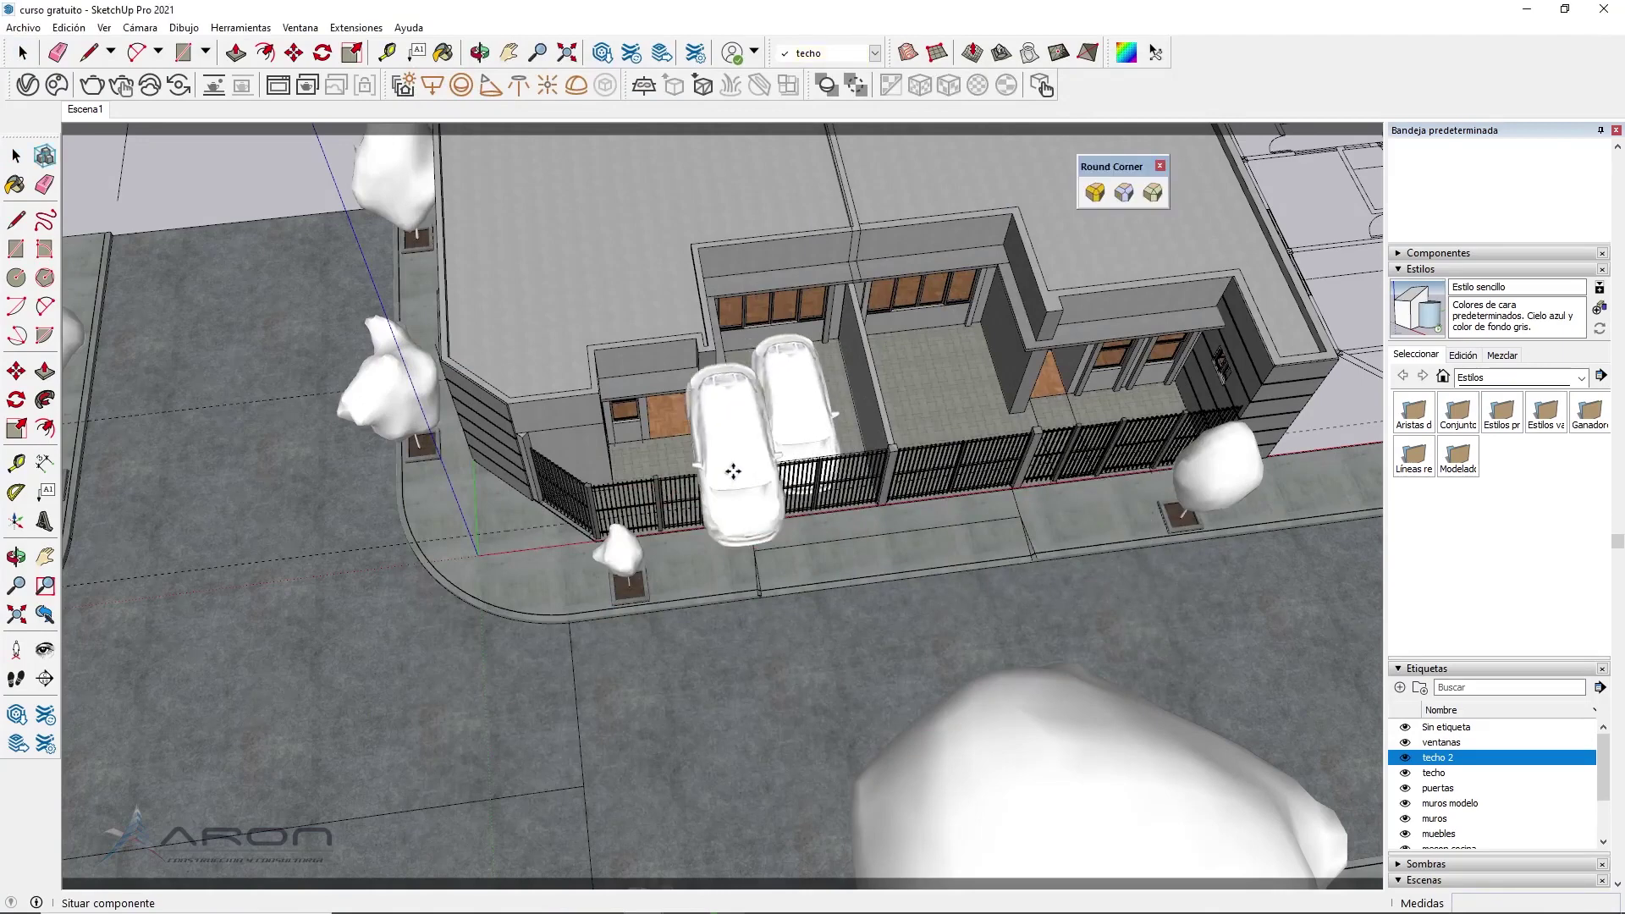
click(733, 464)
mouse_move(734, 464)
middle_down()
mouse_move(974, 441)
mouse_move(151, 156)
middle_up()
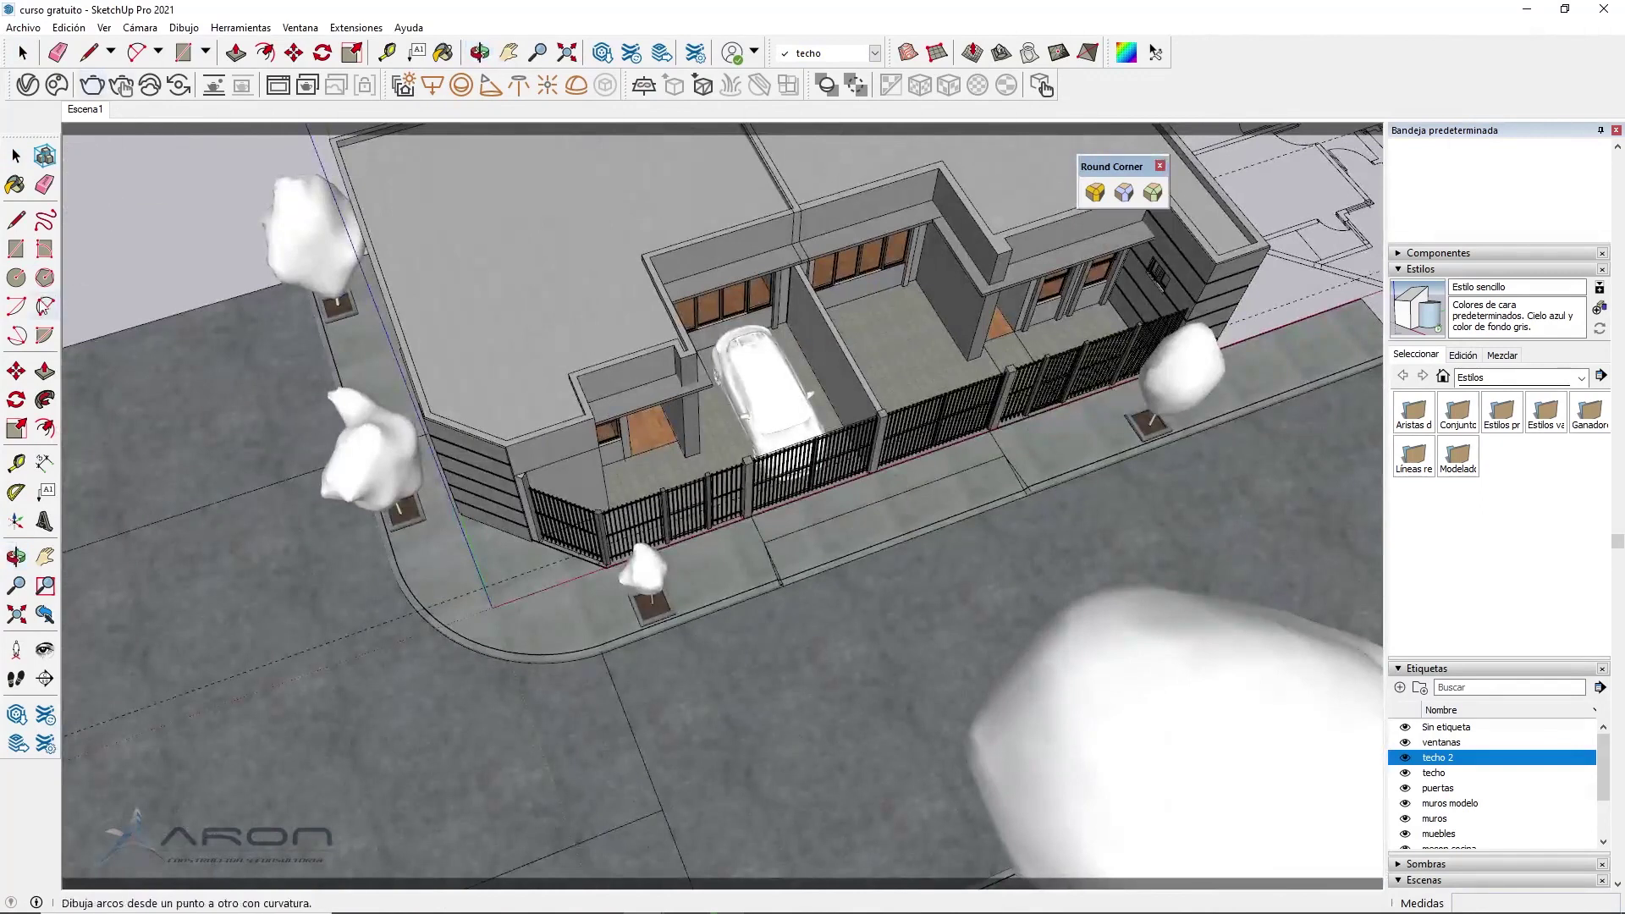
scroll(690, 460, down, 3)
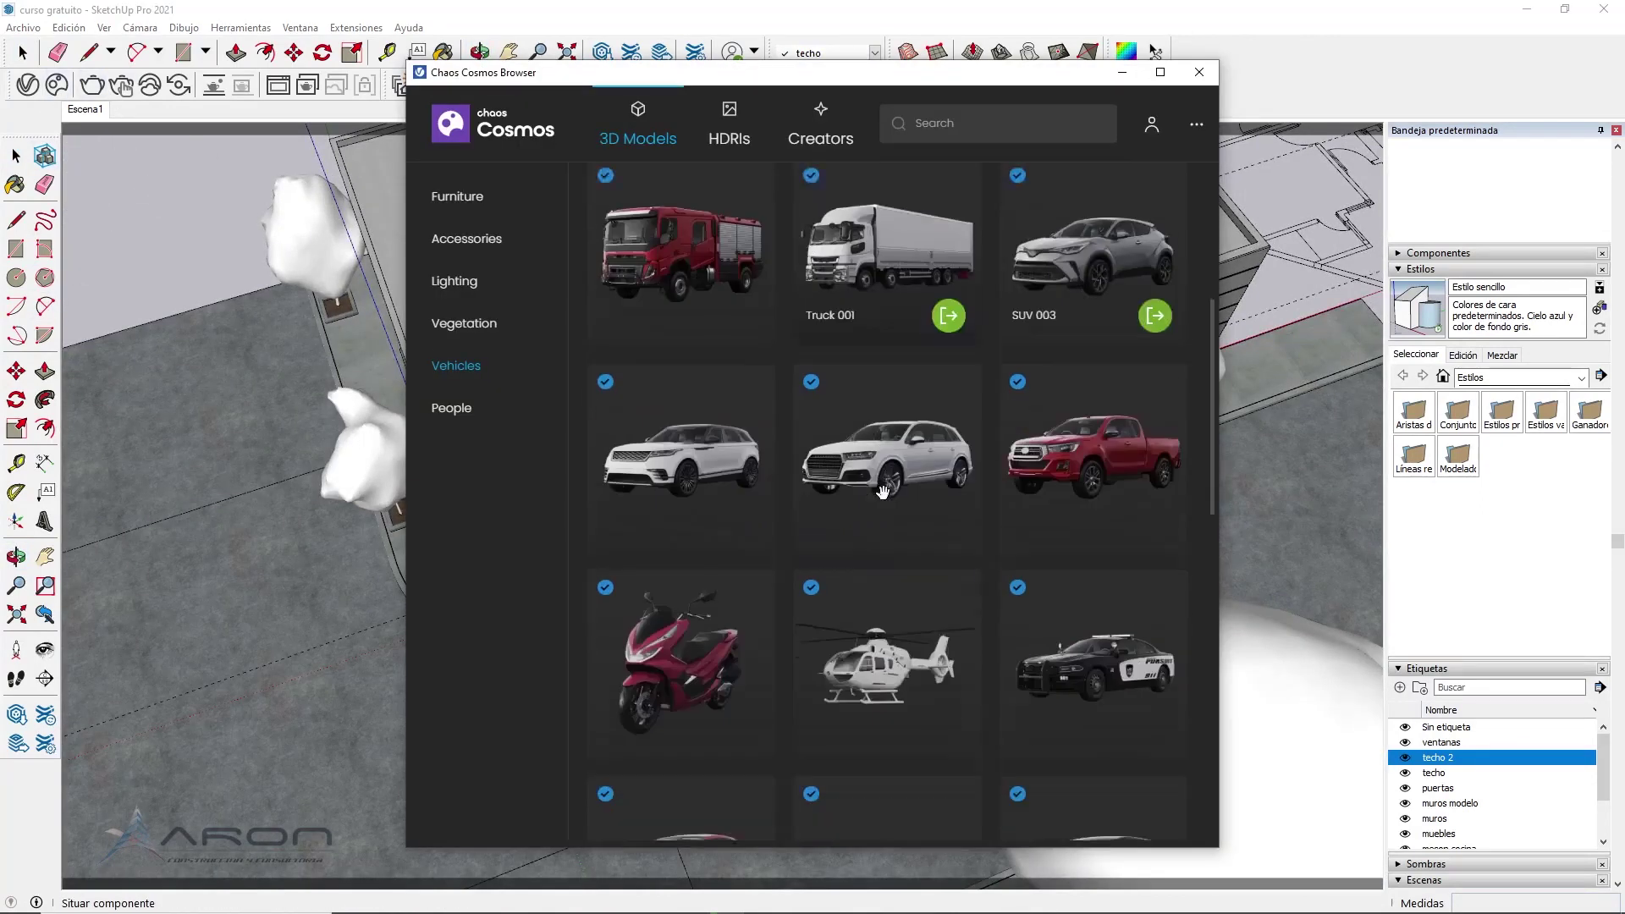
Import Car 005, place it on the street by the sidewalk, and rotate it 60 degrees
scroll(694, 485, down, 2)
scroll(738, 487, down, 1)
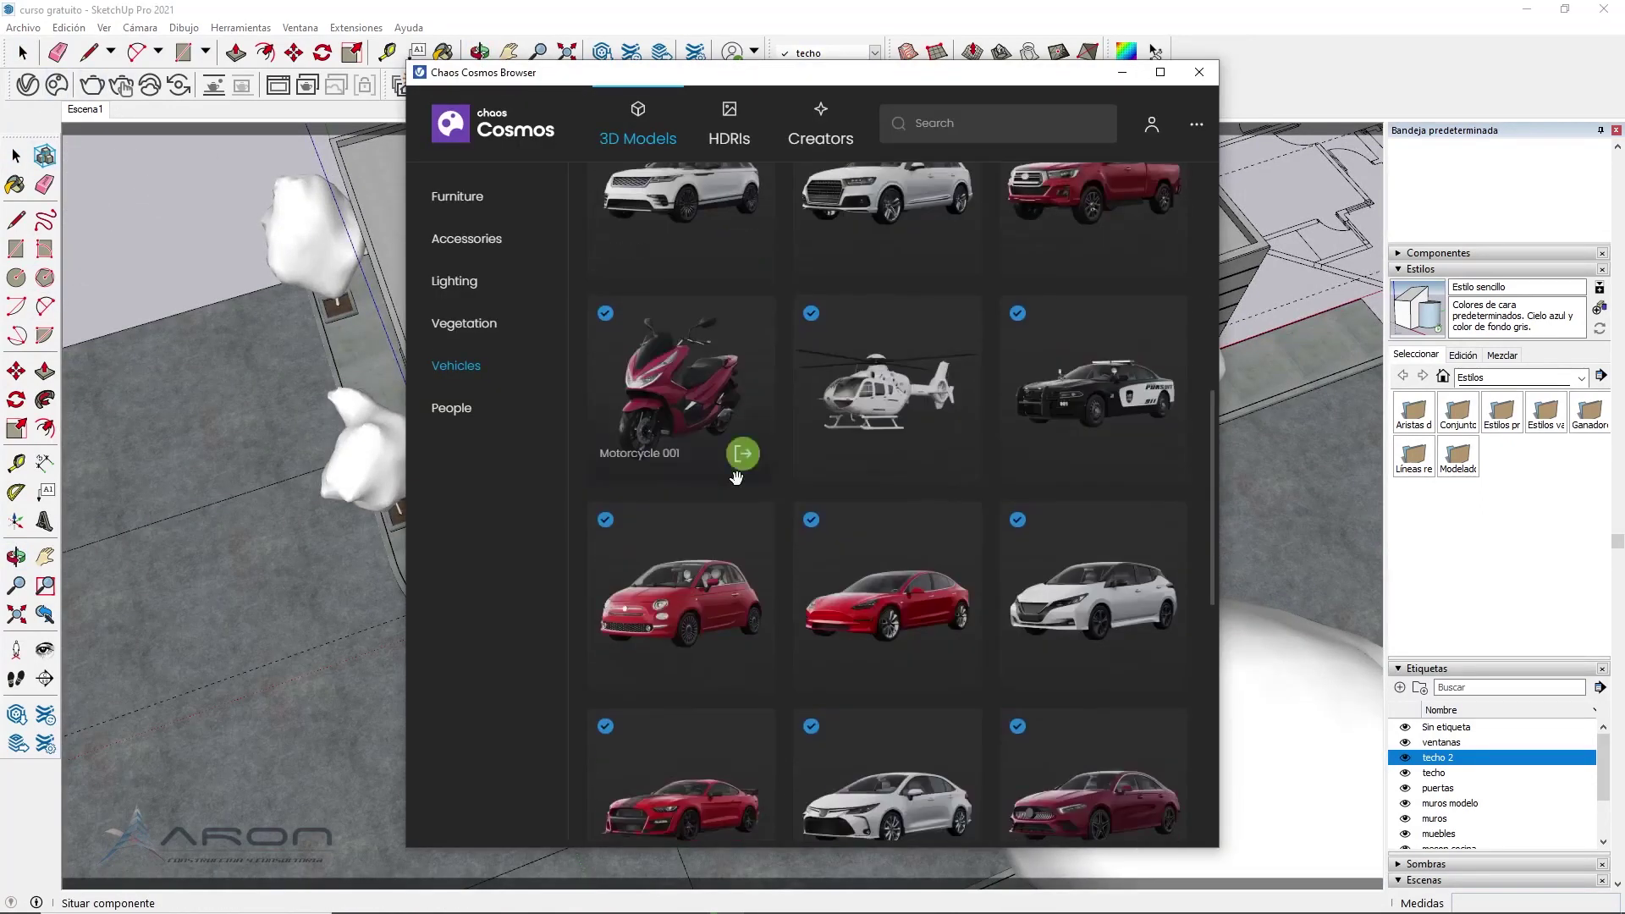
scroll(737, 481, down, 1)
scroll(991, 644, down, 1)
scroll(918, 628, down, 2)
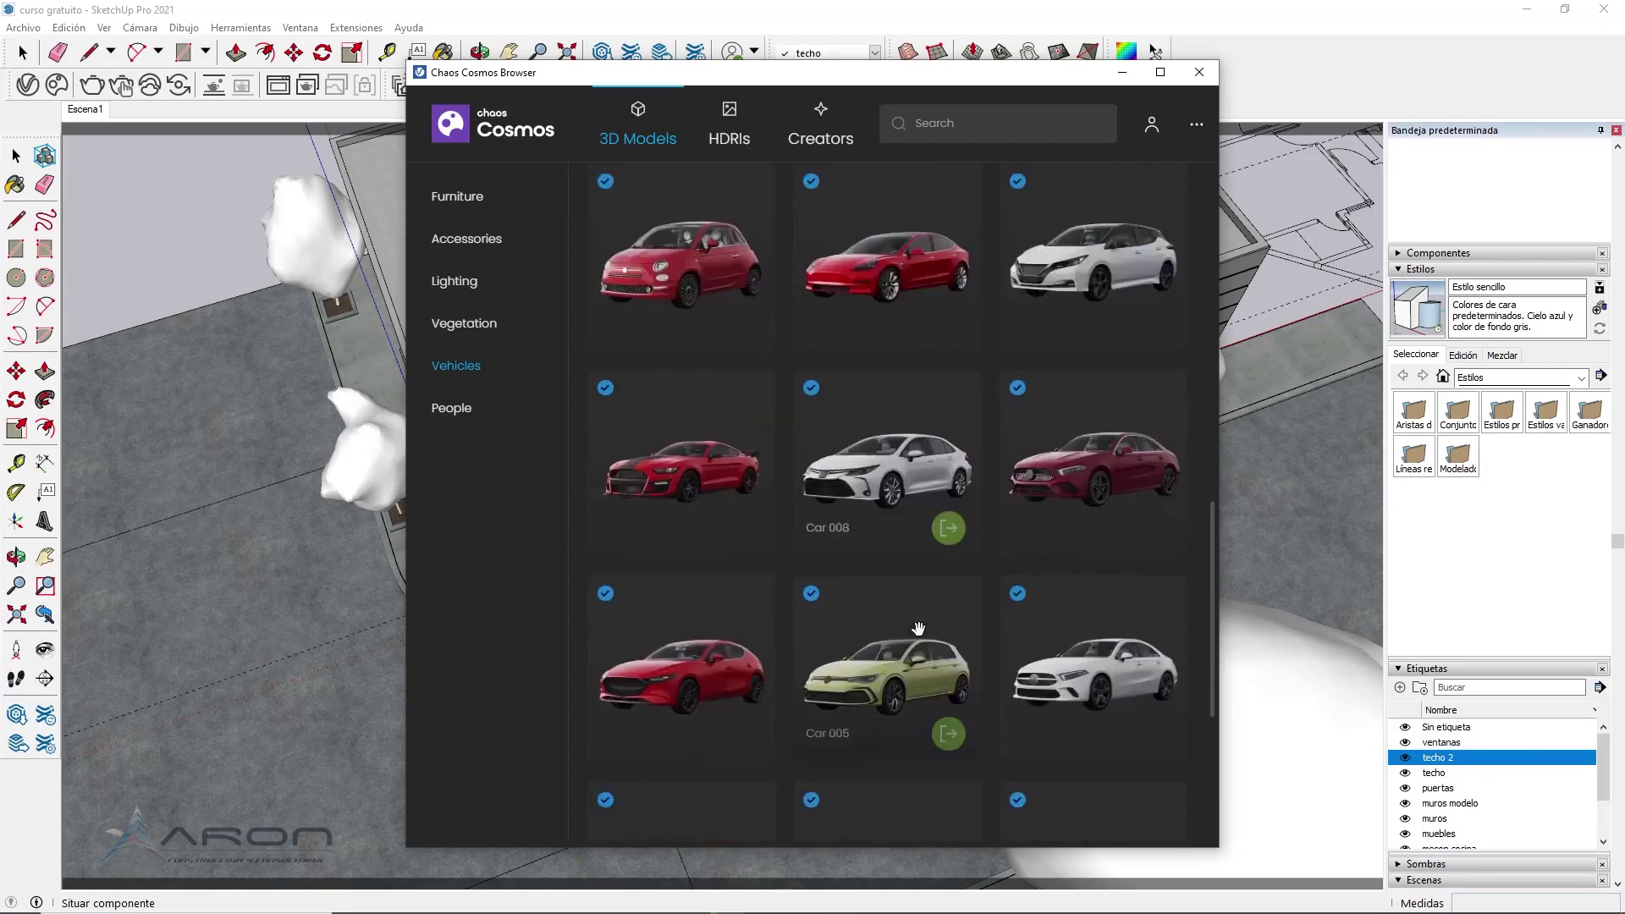
scroll(919, 627, down, 2)
click(949, 568)
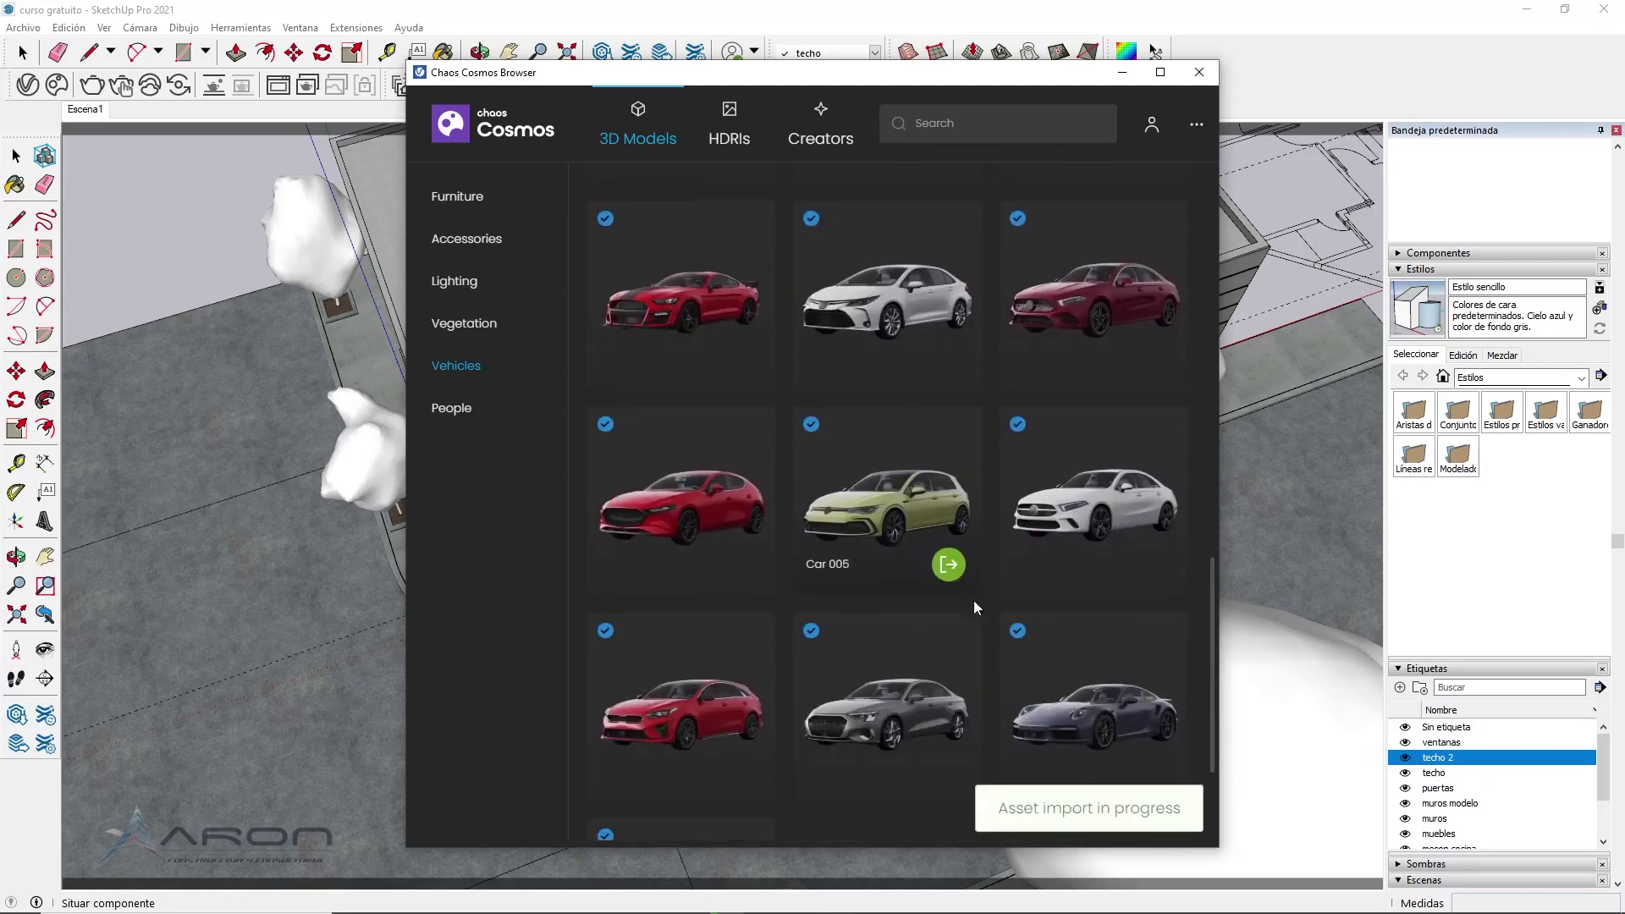
click(1164, 527)
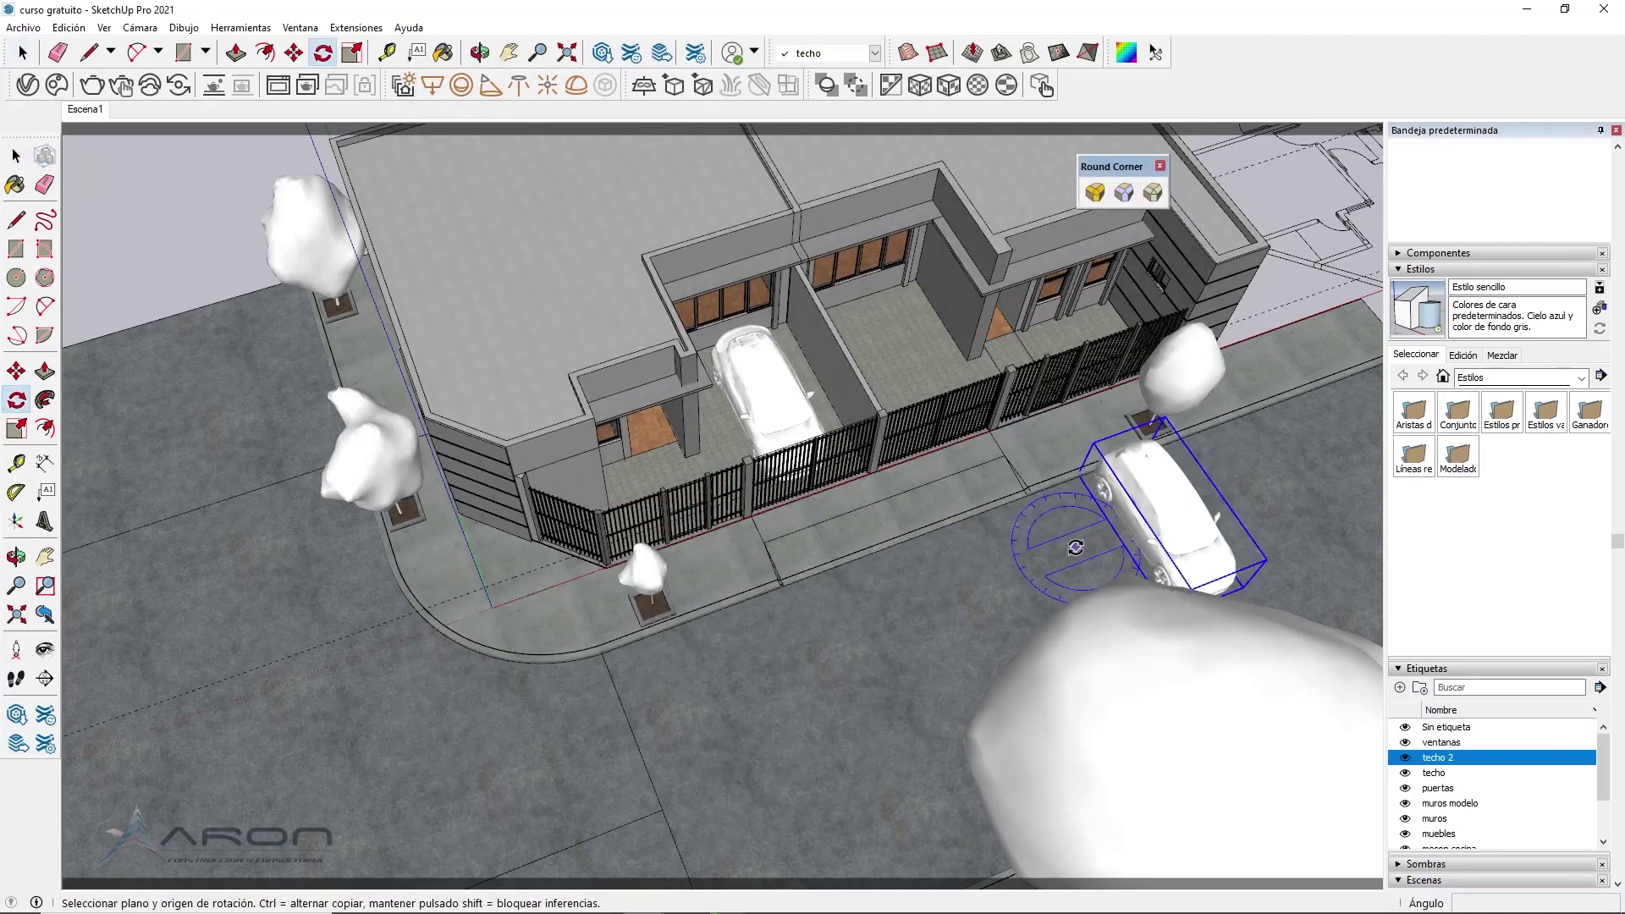
click(1051, 556)
click(1050, 517)
middle_drag(896, 583, 1050, 518)
Move the car to a new parking spot behind the fence
key(m)
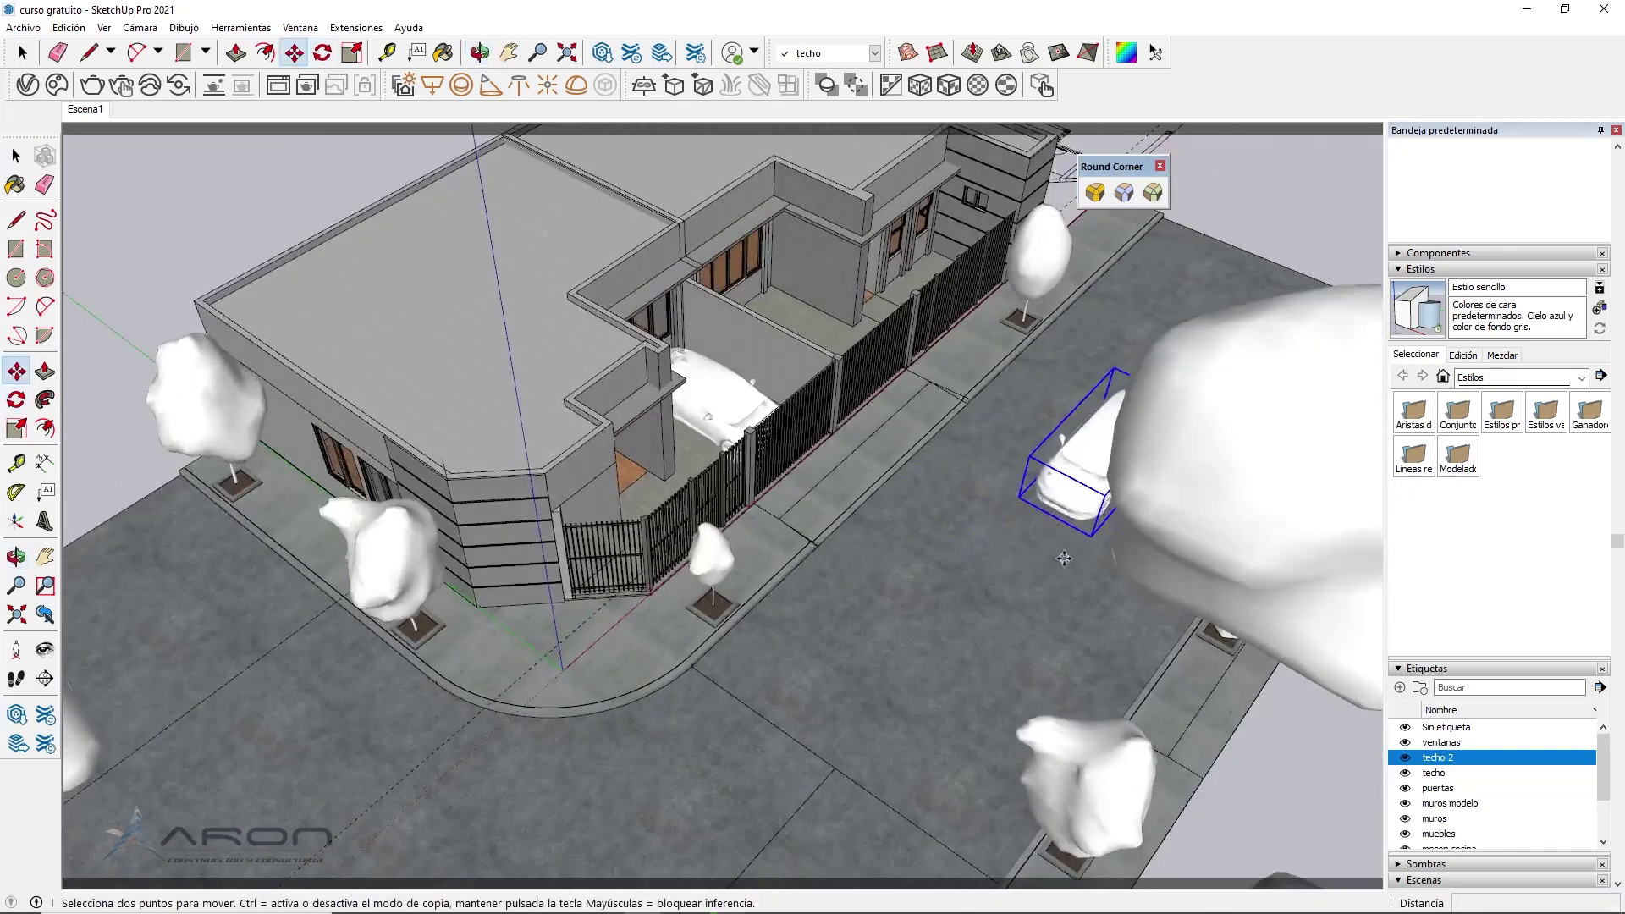
scroll(1052, 474, up, 5)
click(1088, 609)
click(964, 401)
mouse_move(964, 401)
middle_down()
mouse_move(875, 343)
mouse_move(870, 544)
middle_up()
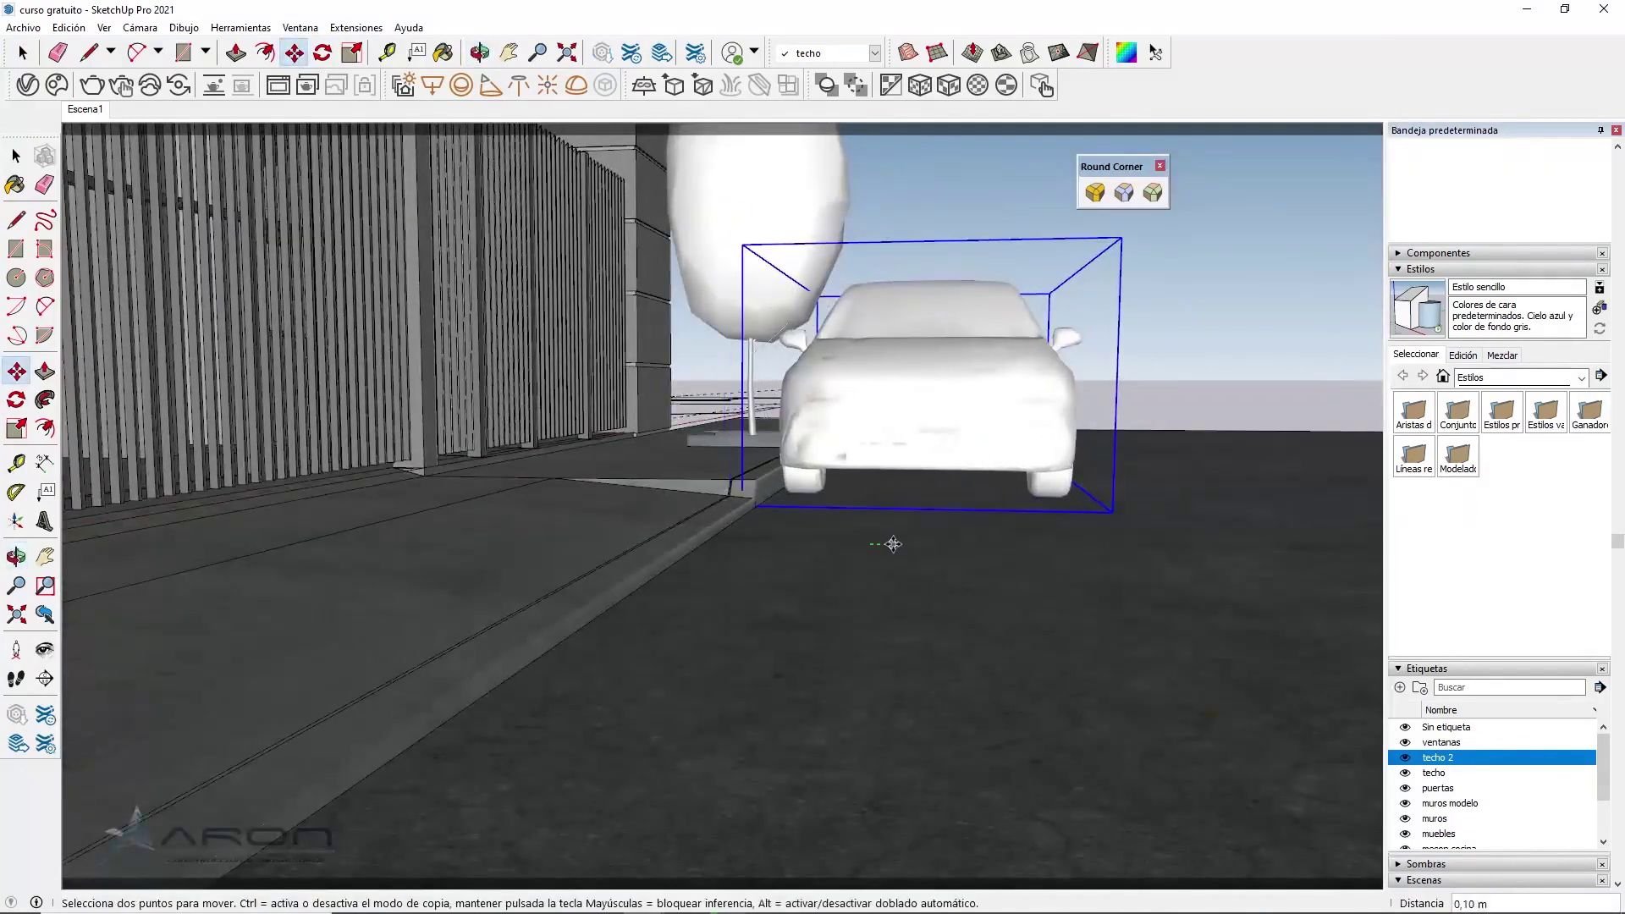
mouse_move(907, 545)
middle_down()
mouse_move(1089, 587)
mouse_move(987, 598)
mouse_move(313, 211)
middle_up()
Return to scene Escena1, orbit to a near top-down view, and bring up Chaos Cosmos
click(91, 111)
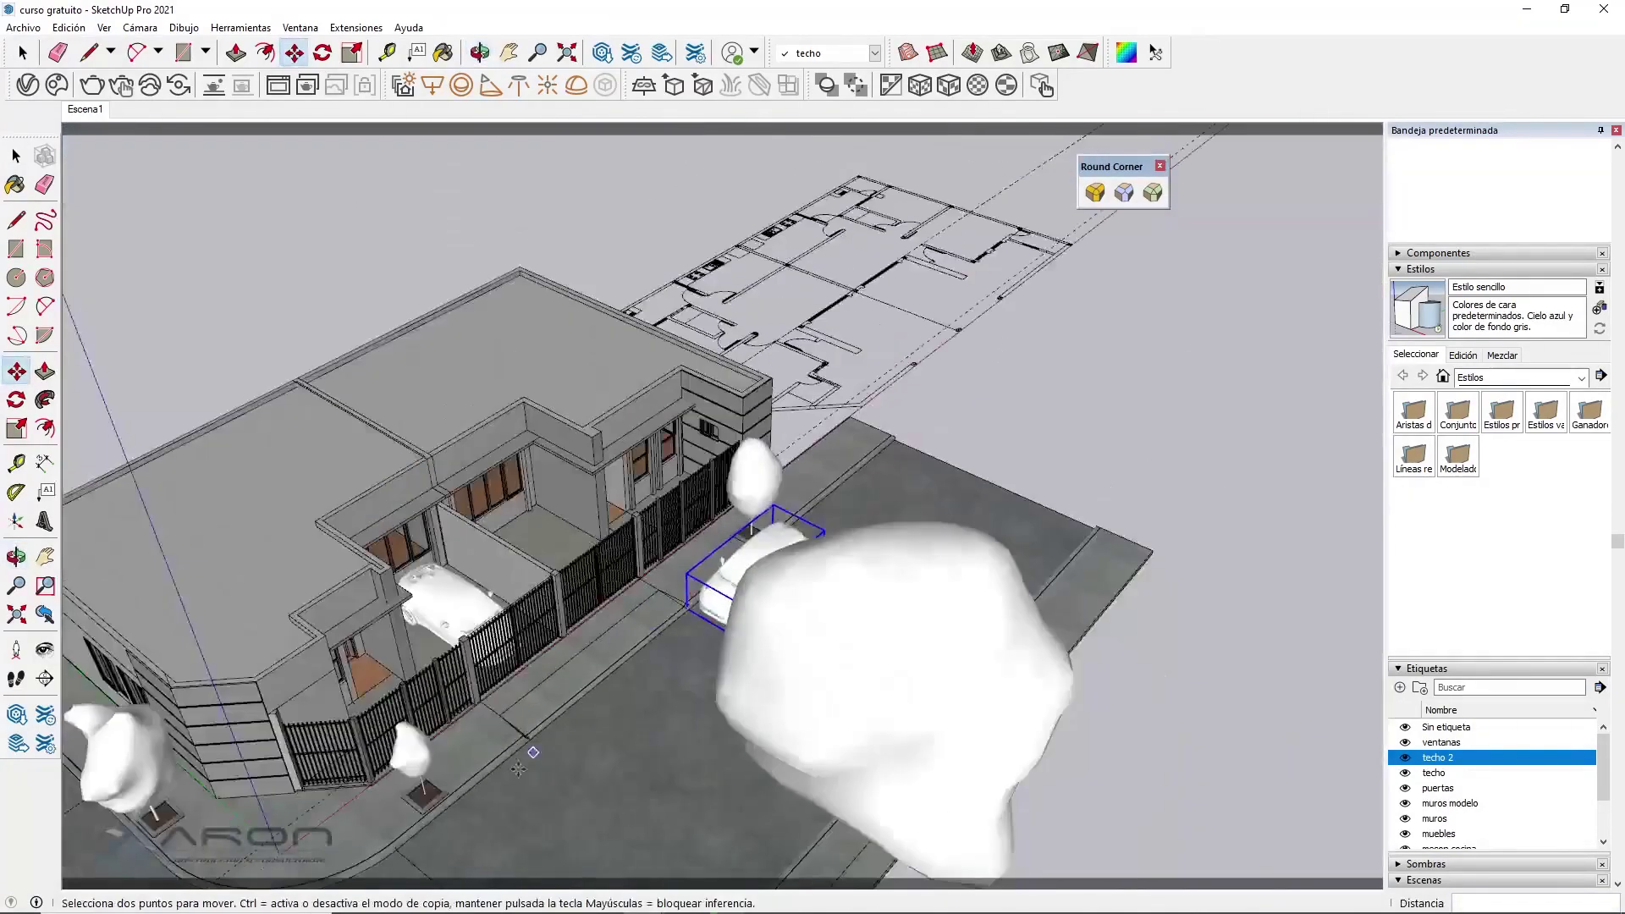
mouse_move(518, 768)
middle_down()
mouse_move(359, 470)
mouse_move(254, 406)
middle_up()
scroll(359, 471, up, 5)
click(121, 85)
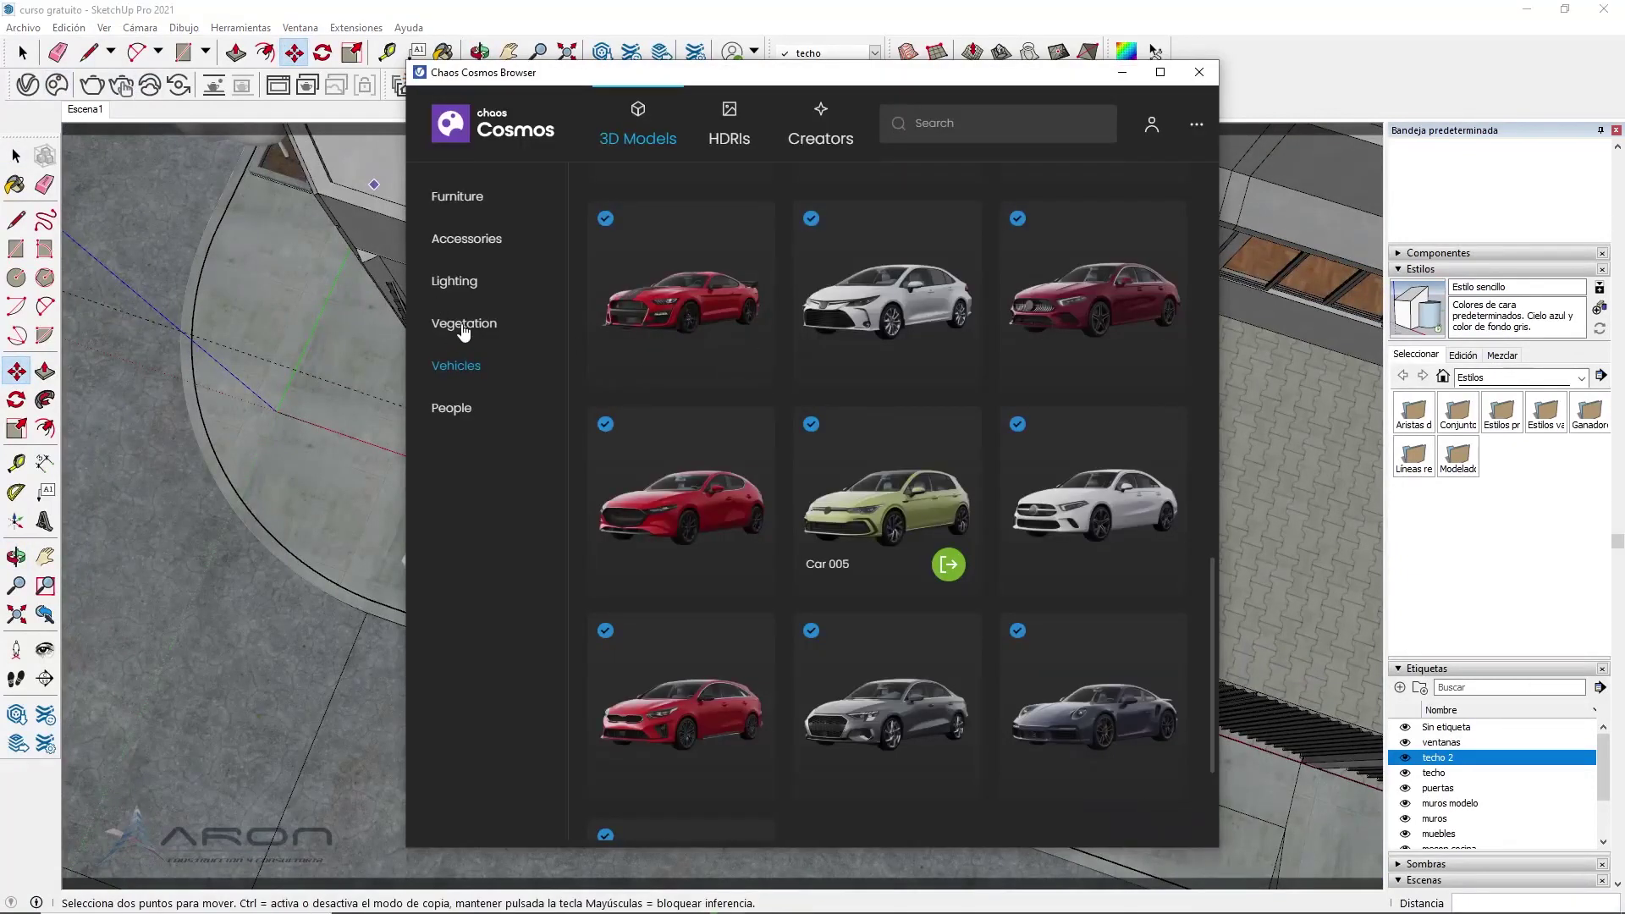
Browse Cosmos Vegetation > Indoor plants and import a potted indoor plant
click(464, 325)
click(500, 399)
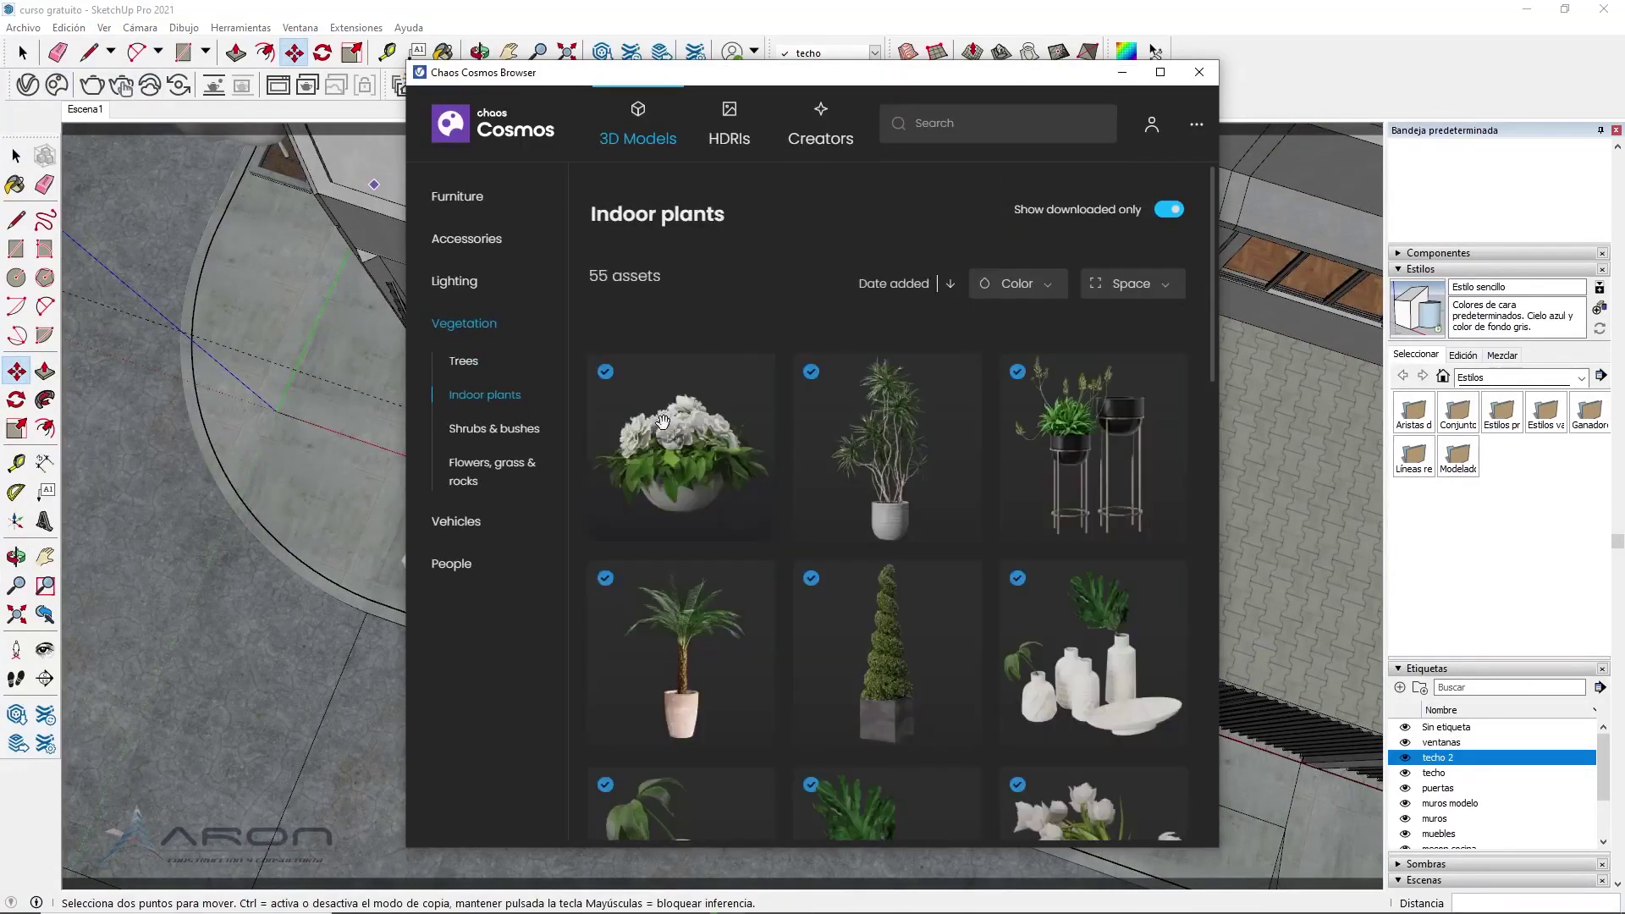
click(937, 524)
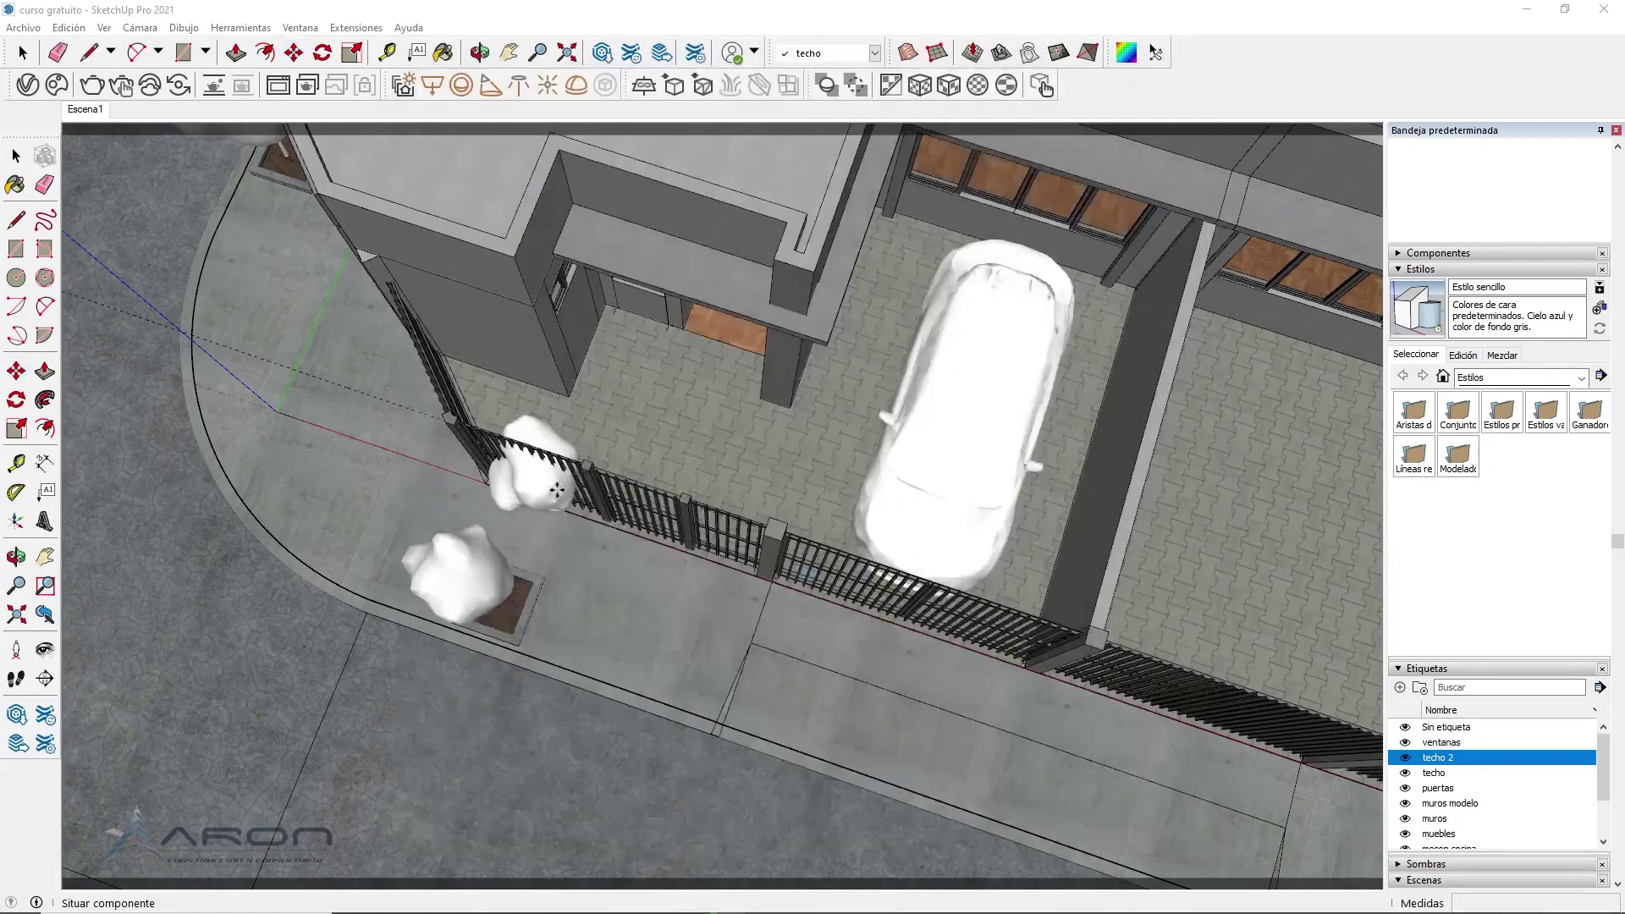
scroll(550, 398, up, 2)
scroll(537, 420, up, 3)
scroll(541, 419, down, 2)
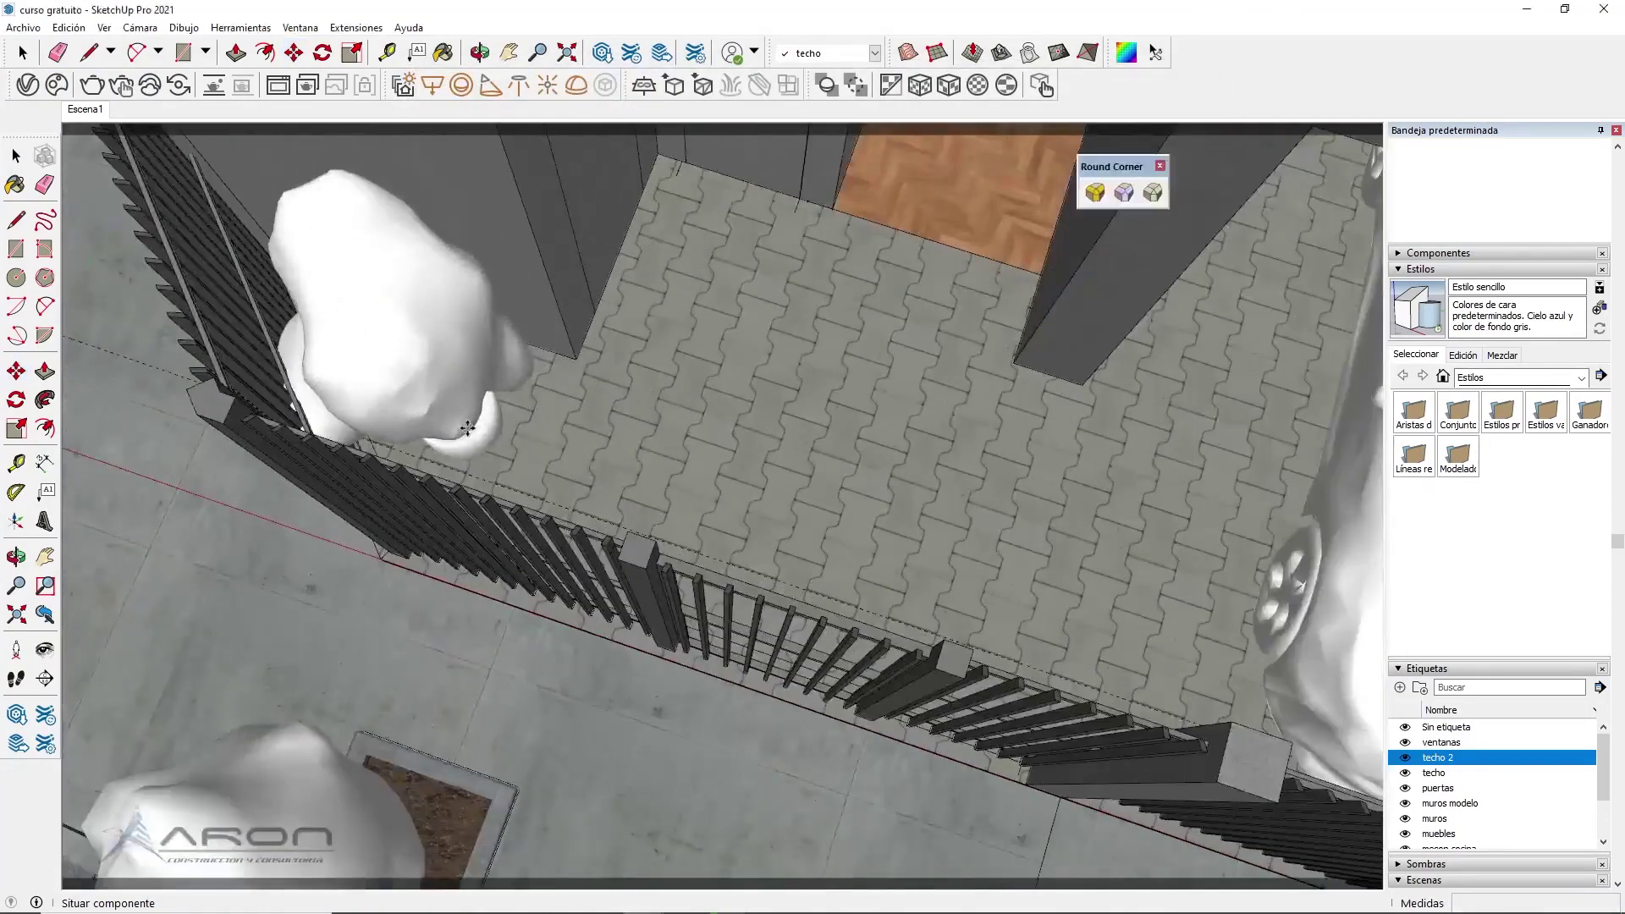
scroll(592, 414, down, 2)
scroll(657, 412, down, 1)
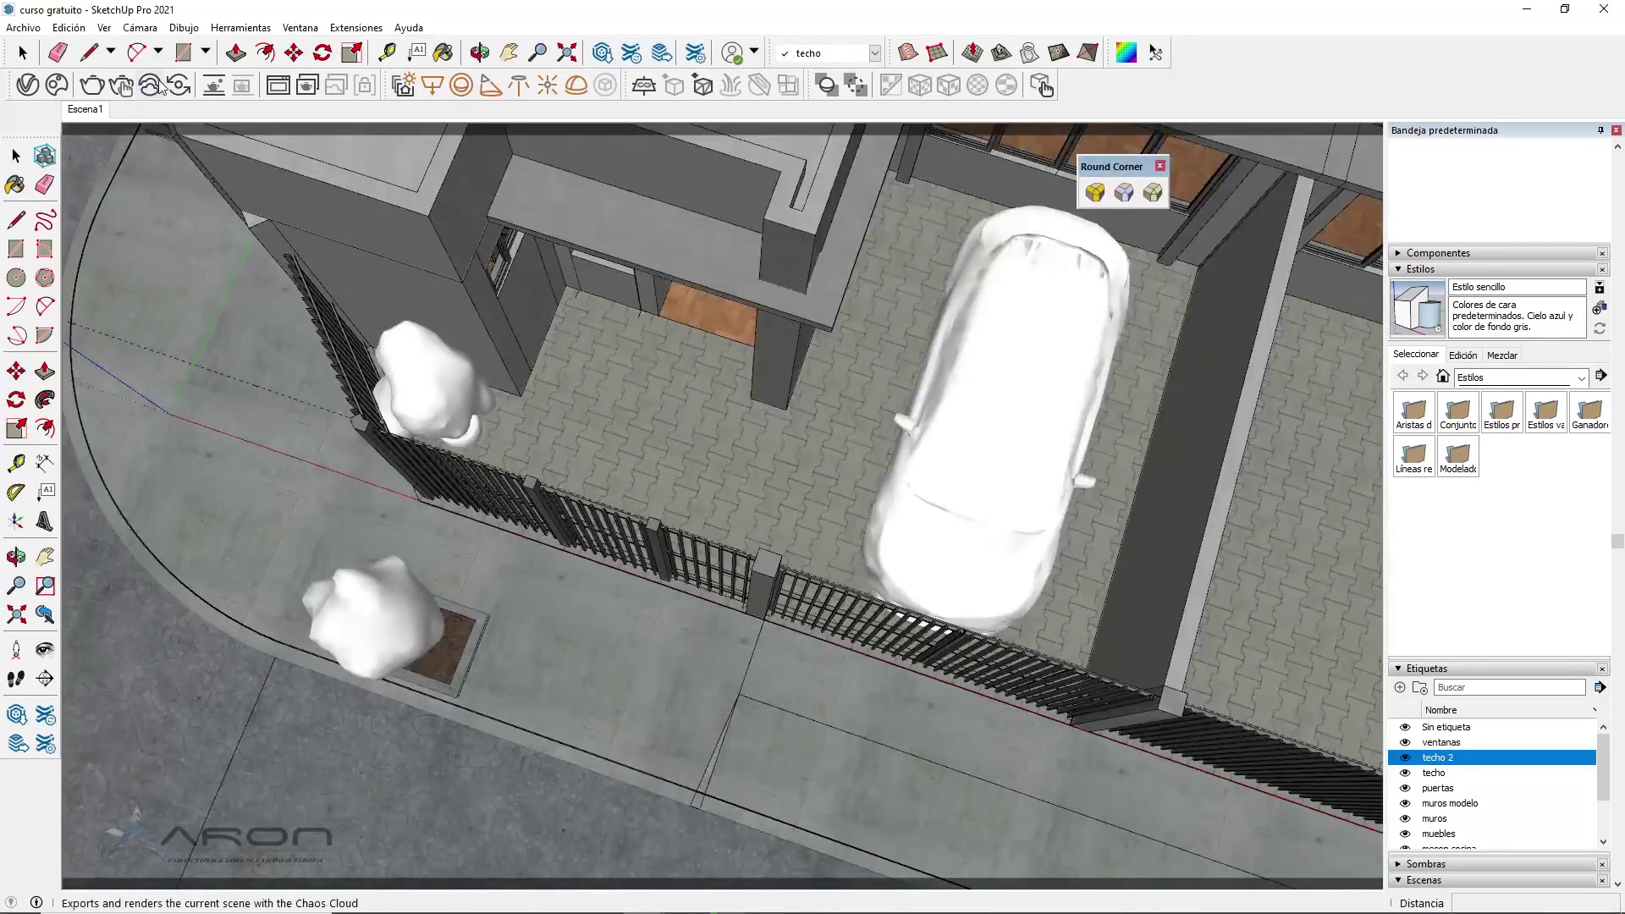
Close the stray browser window, then place Indoor Plant 005 beside the front door
click(54, 85)
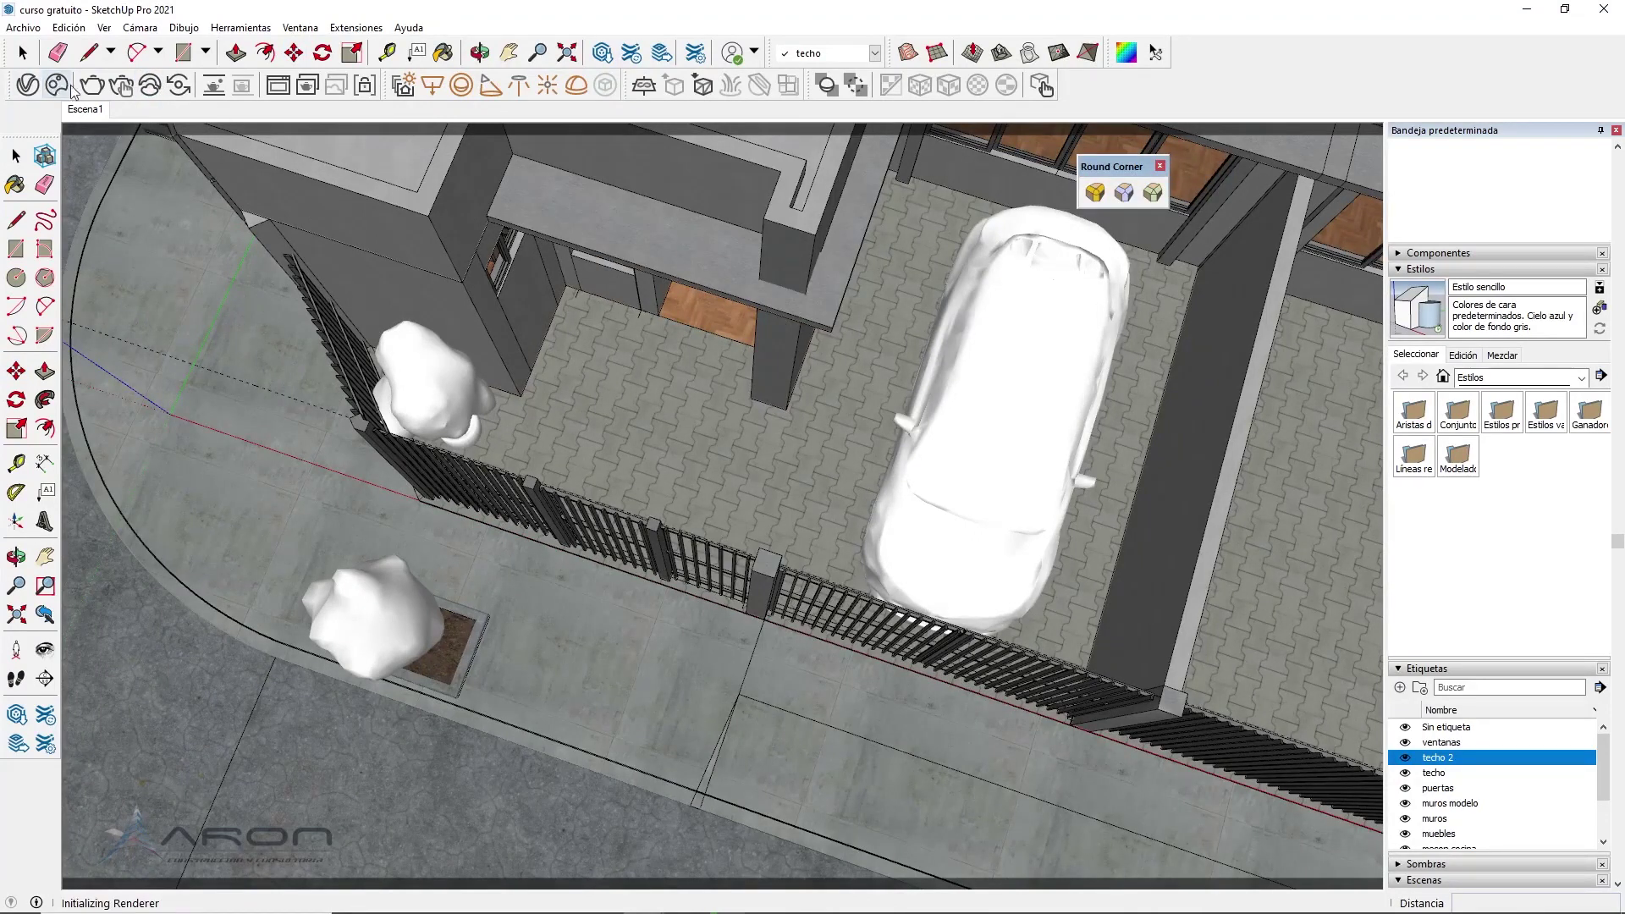
scroll(791, 463, down, 1)
scroll(831, 470, down, 1)
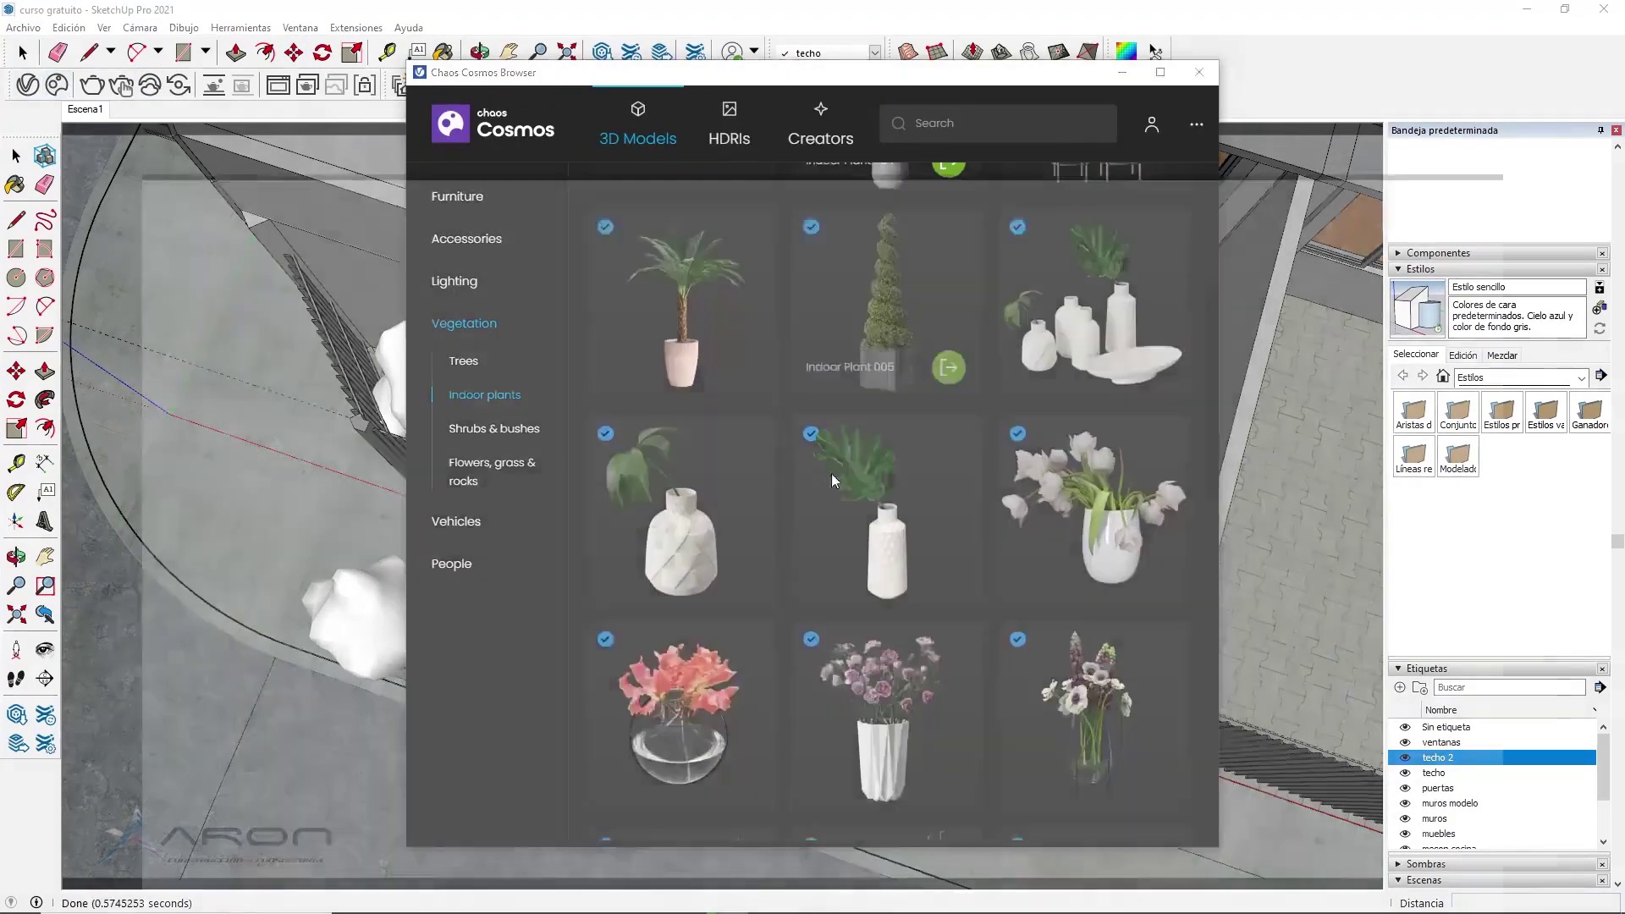
click(1605, 11)
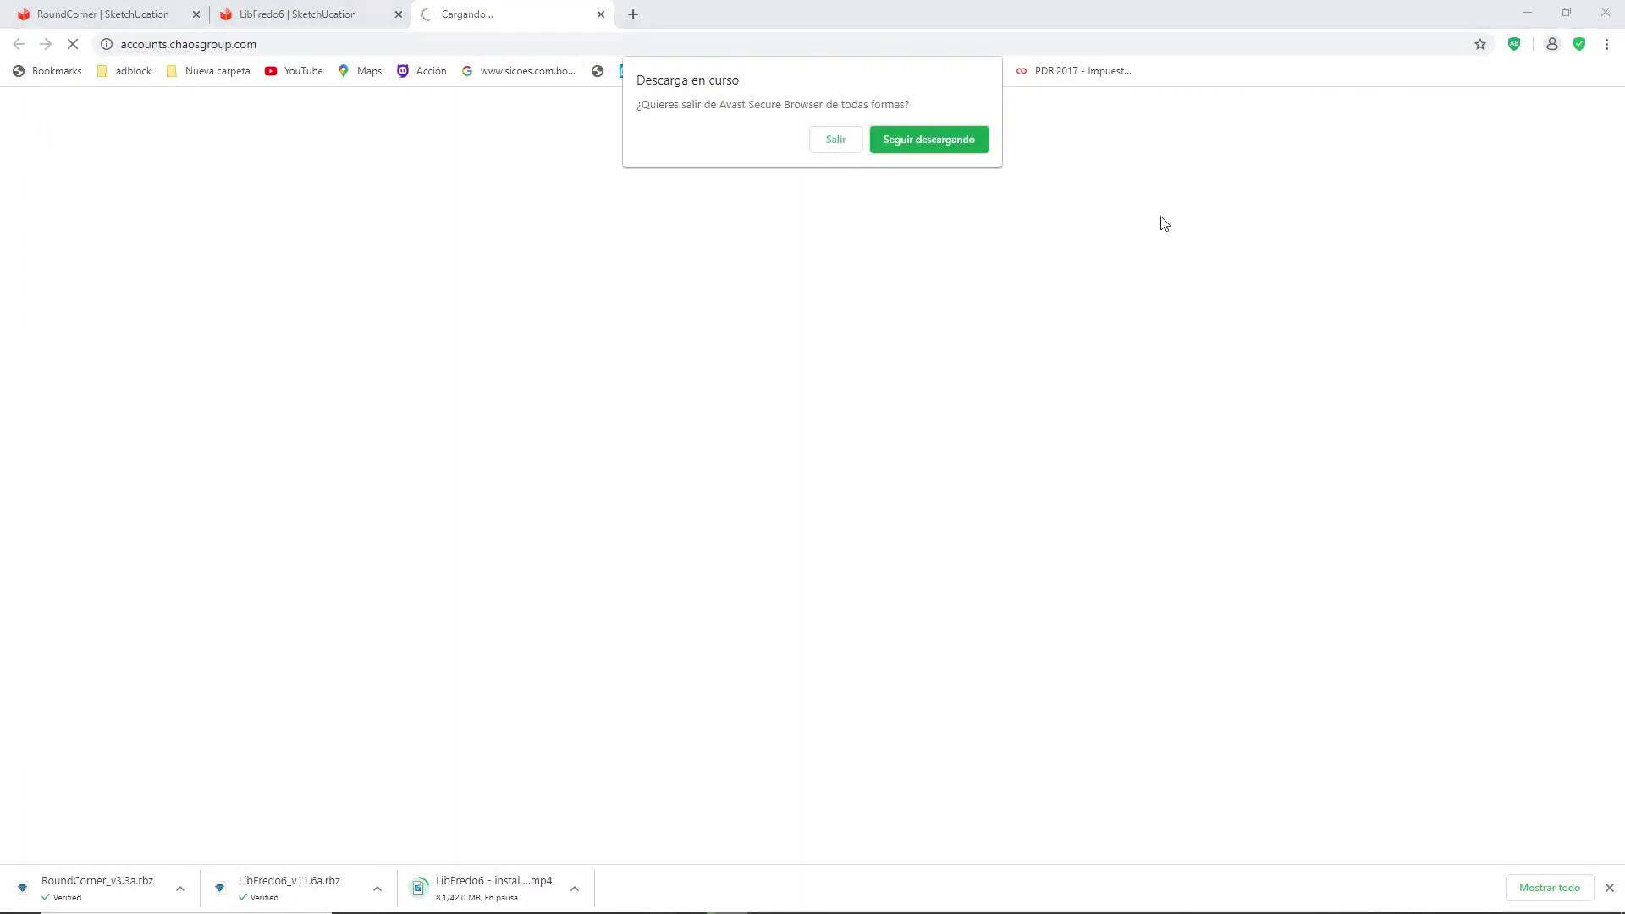
click(835, 141)
mouse_move(886, 241)
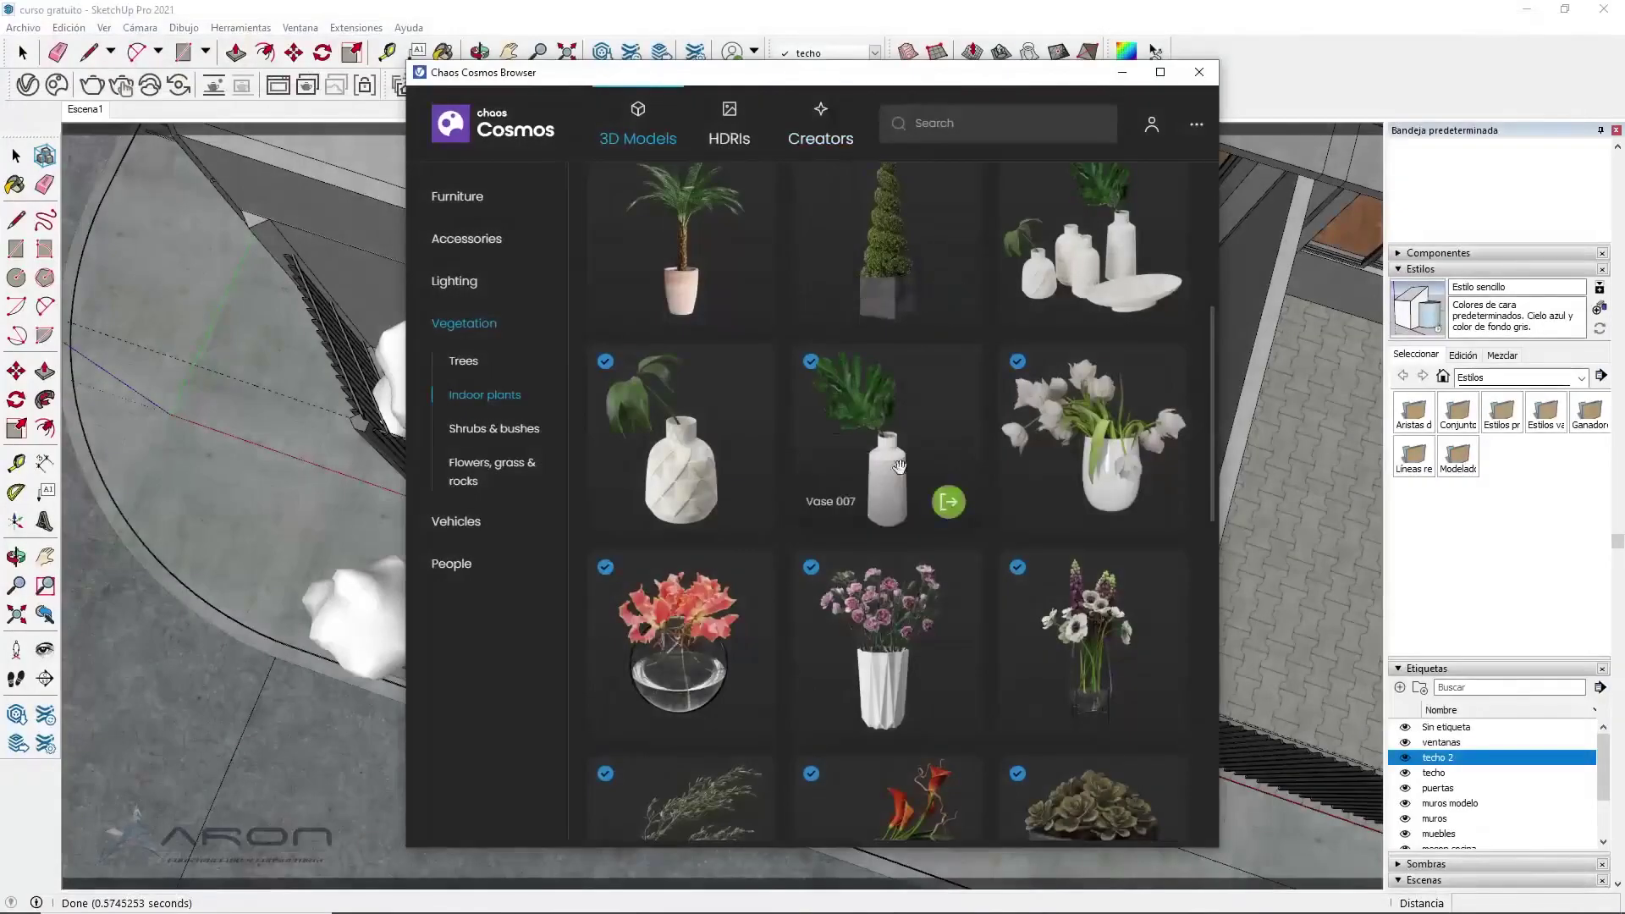
click(950, 296)
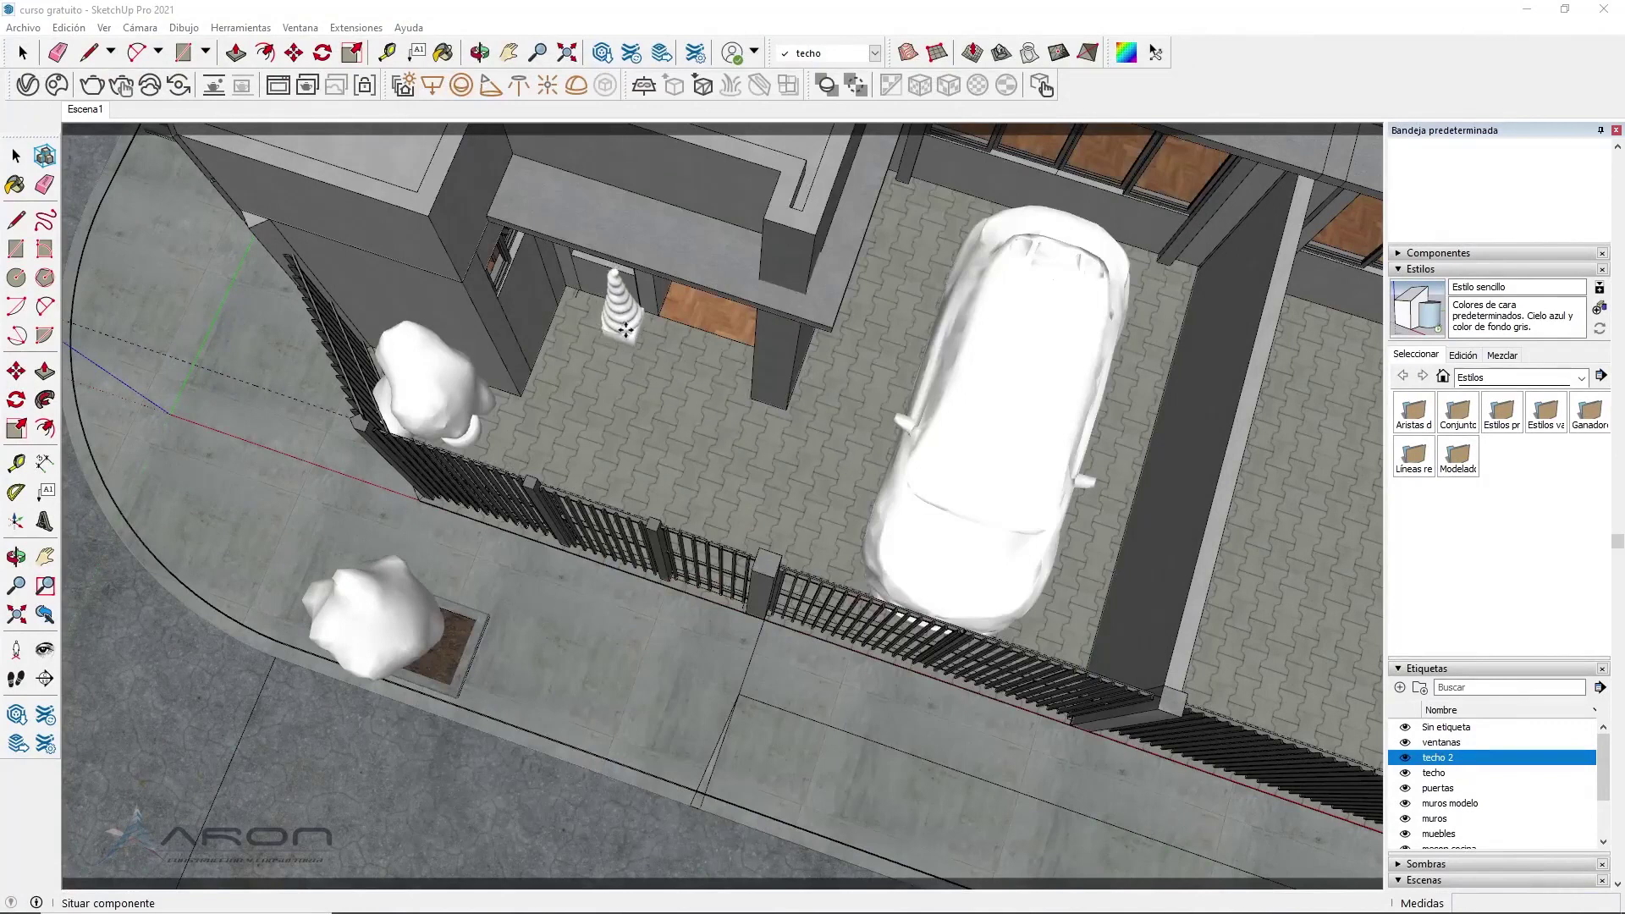
click(625, 334)
scroll(519, 381, down, 5)
scroll(973, 597, up, 1)
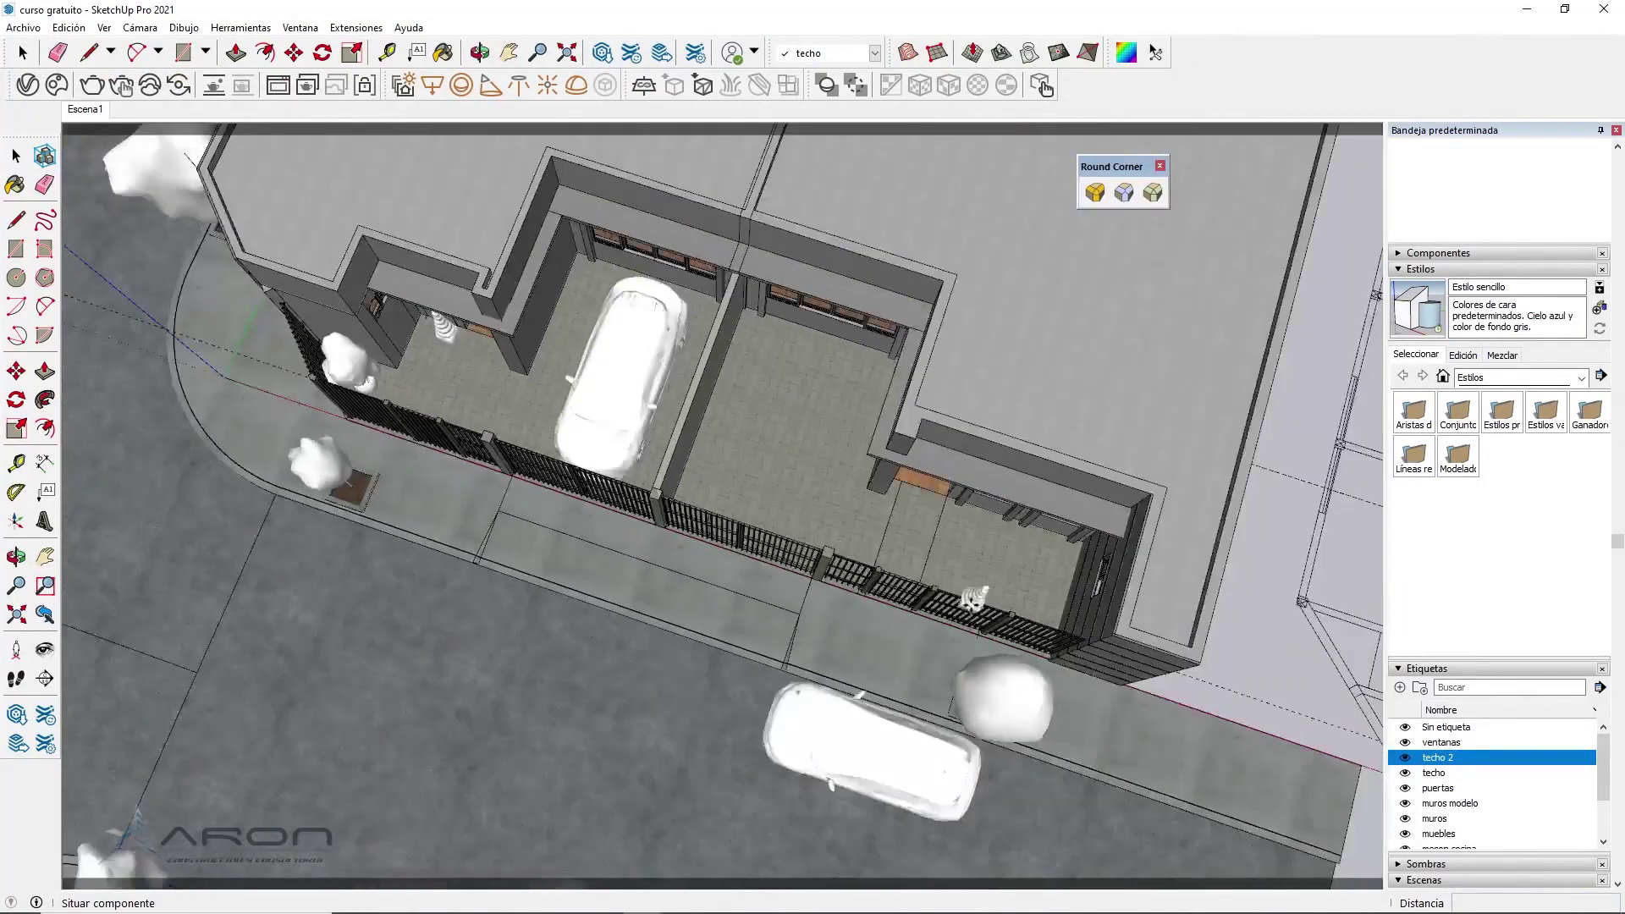
Place Indoor Plant 007, a dragon tree, in front of the terrace window
middle_drag(974, 596, 804, 593)
scroll(804, 592, up, 3)
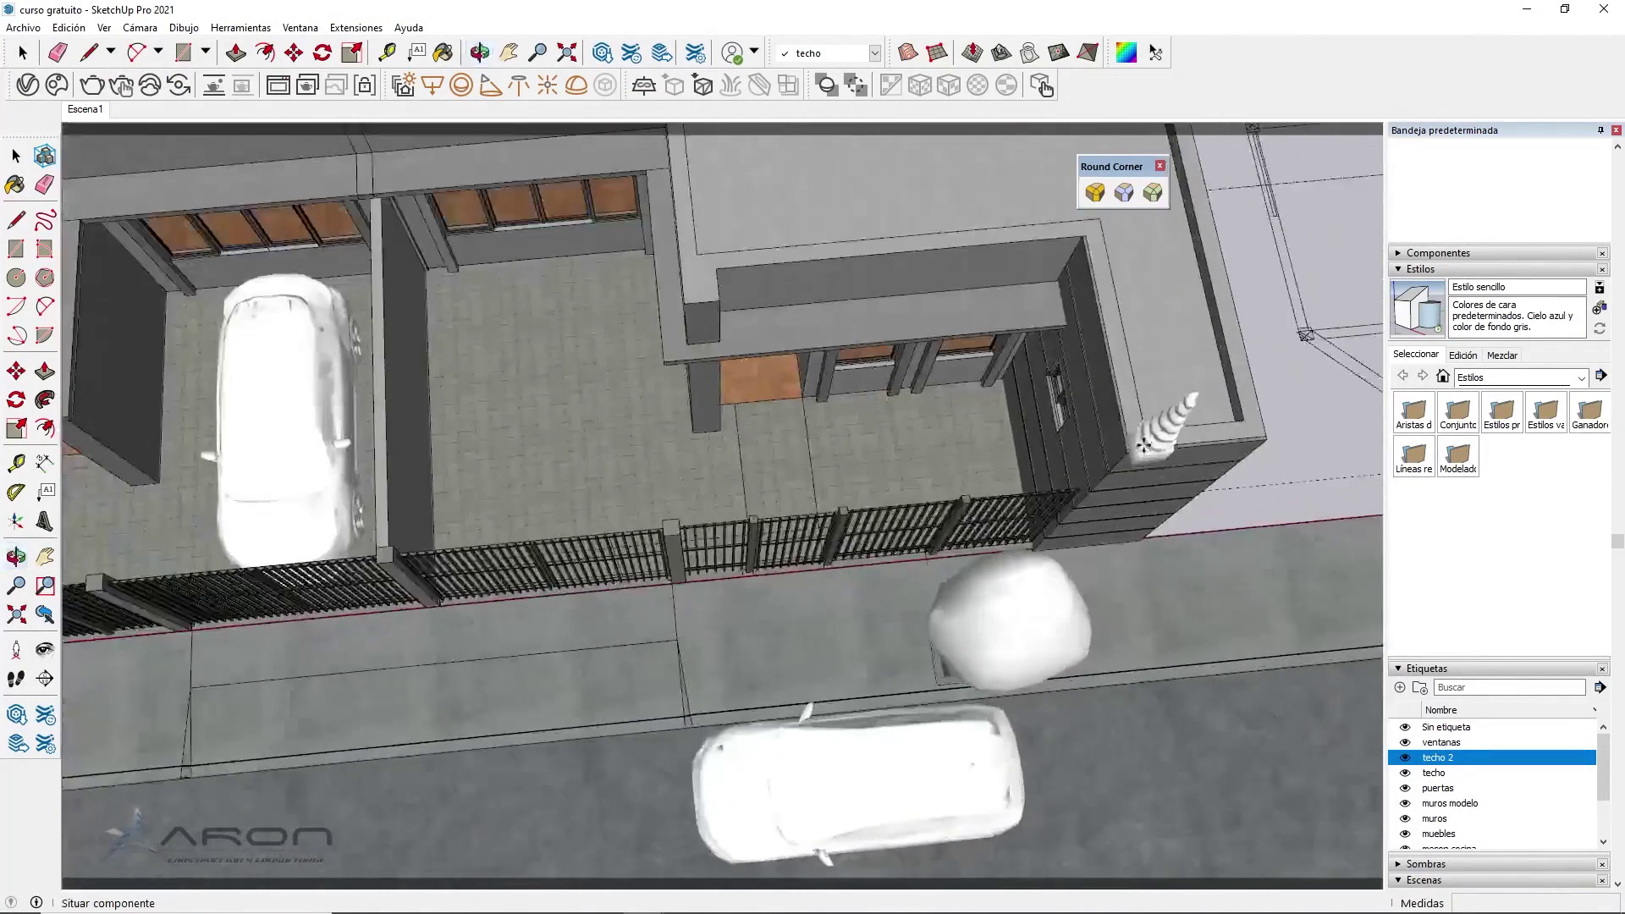
scroll(804, 592, up, 3)
click(55, 85)
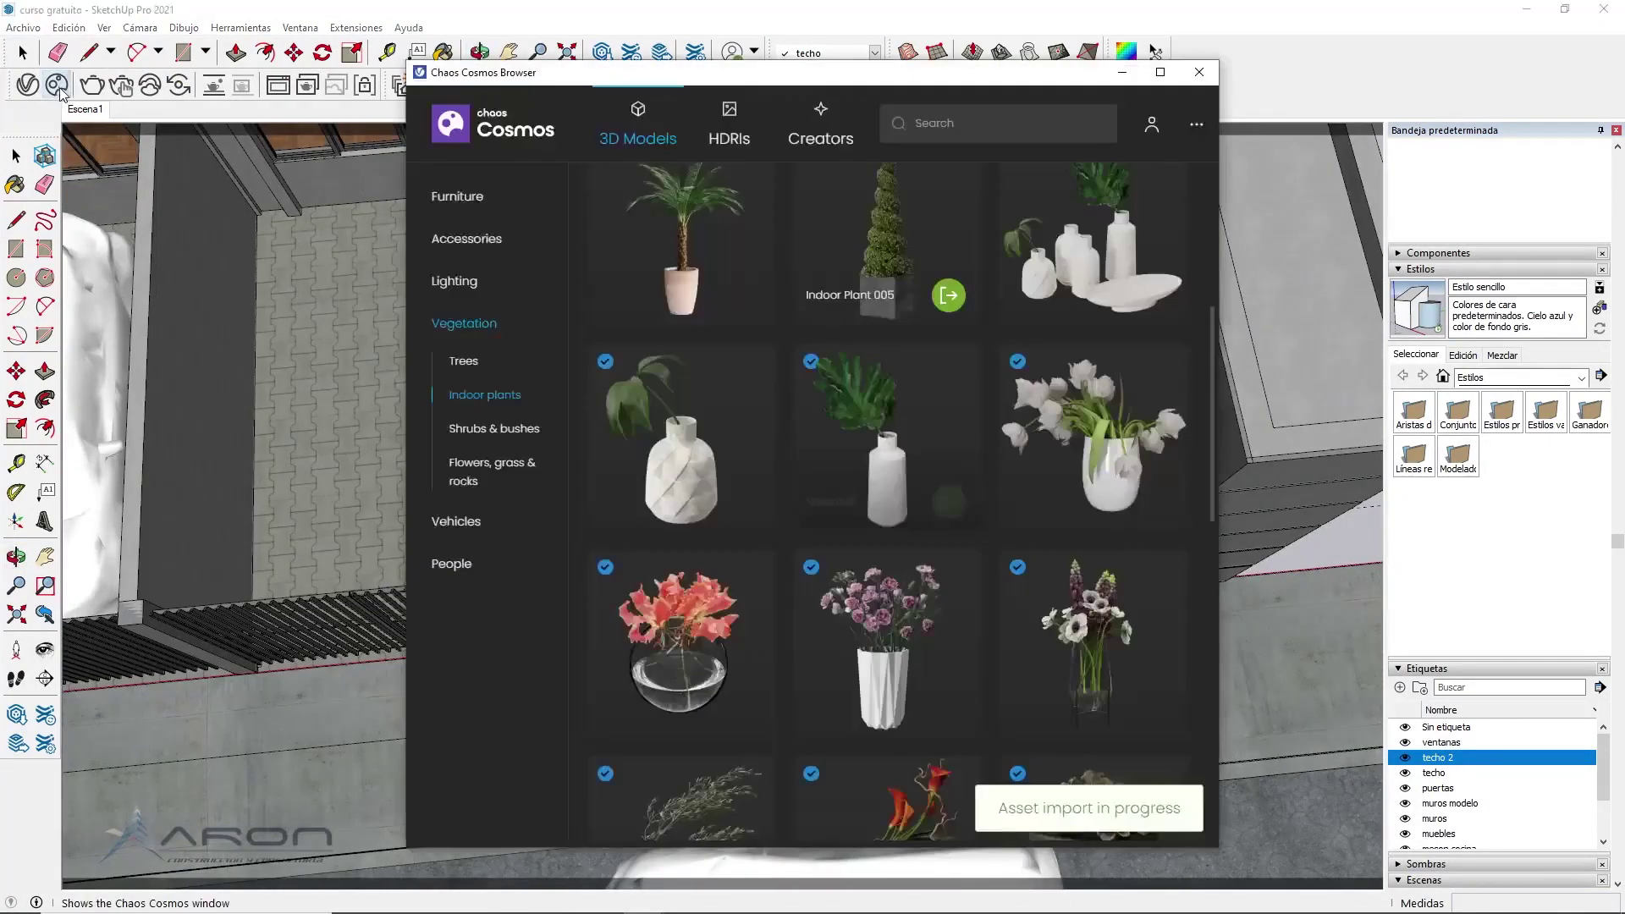
scroll(877, 501, down, 3)
scroll(877, 501, down, 3)
scroll(877, 501, down, 3)
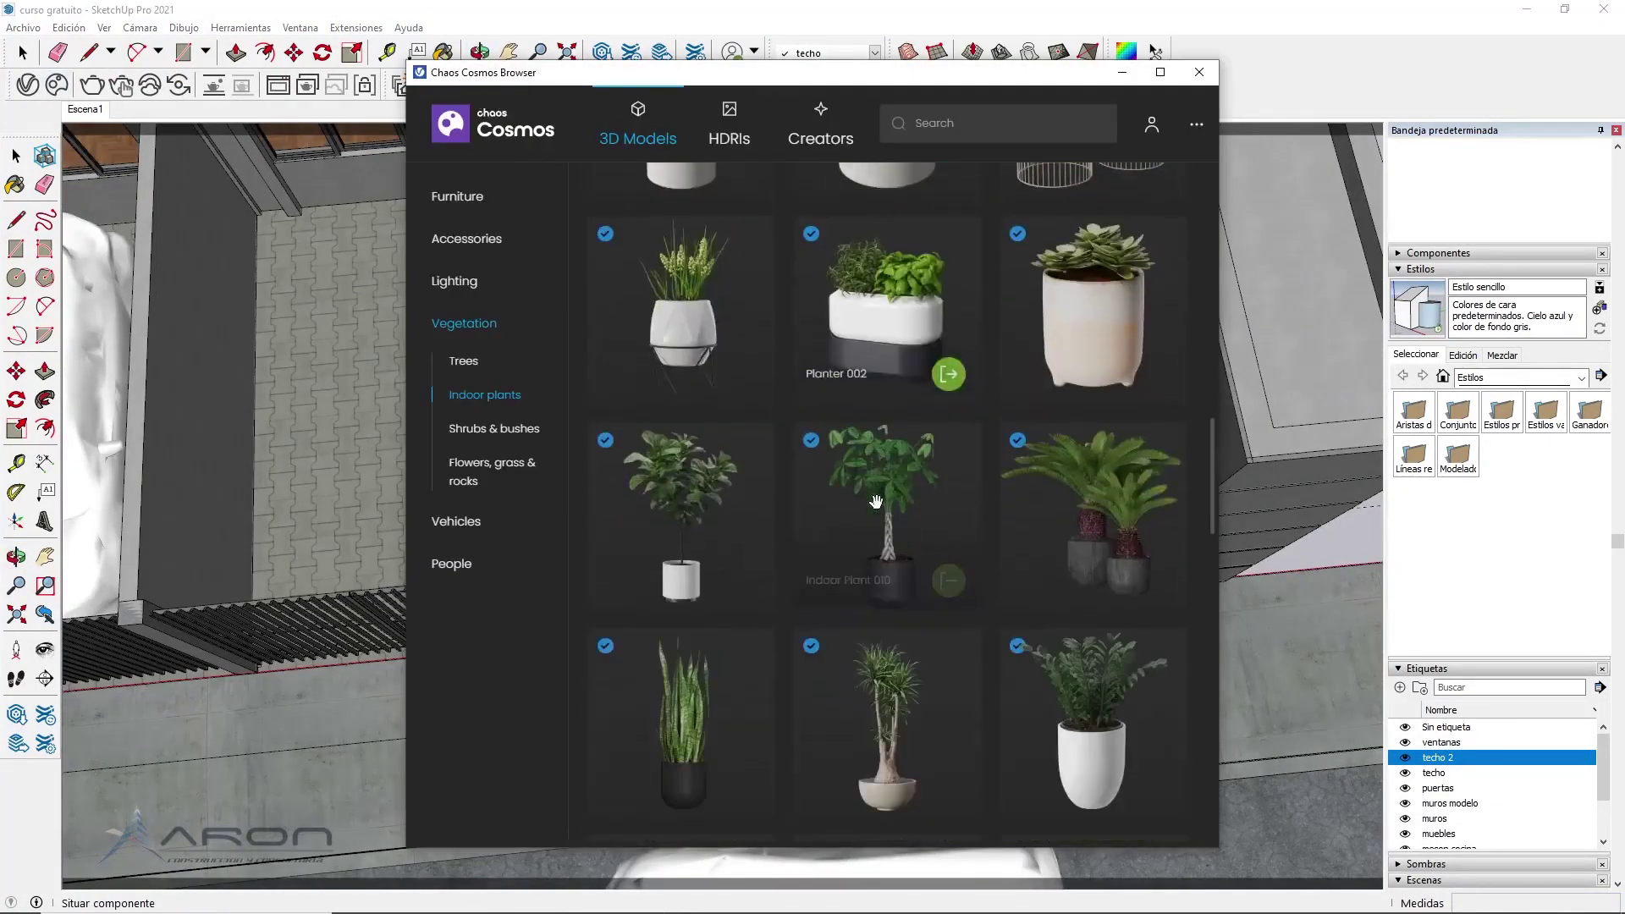
scroll(906, 474, down, 3)
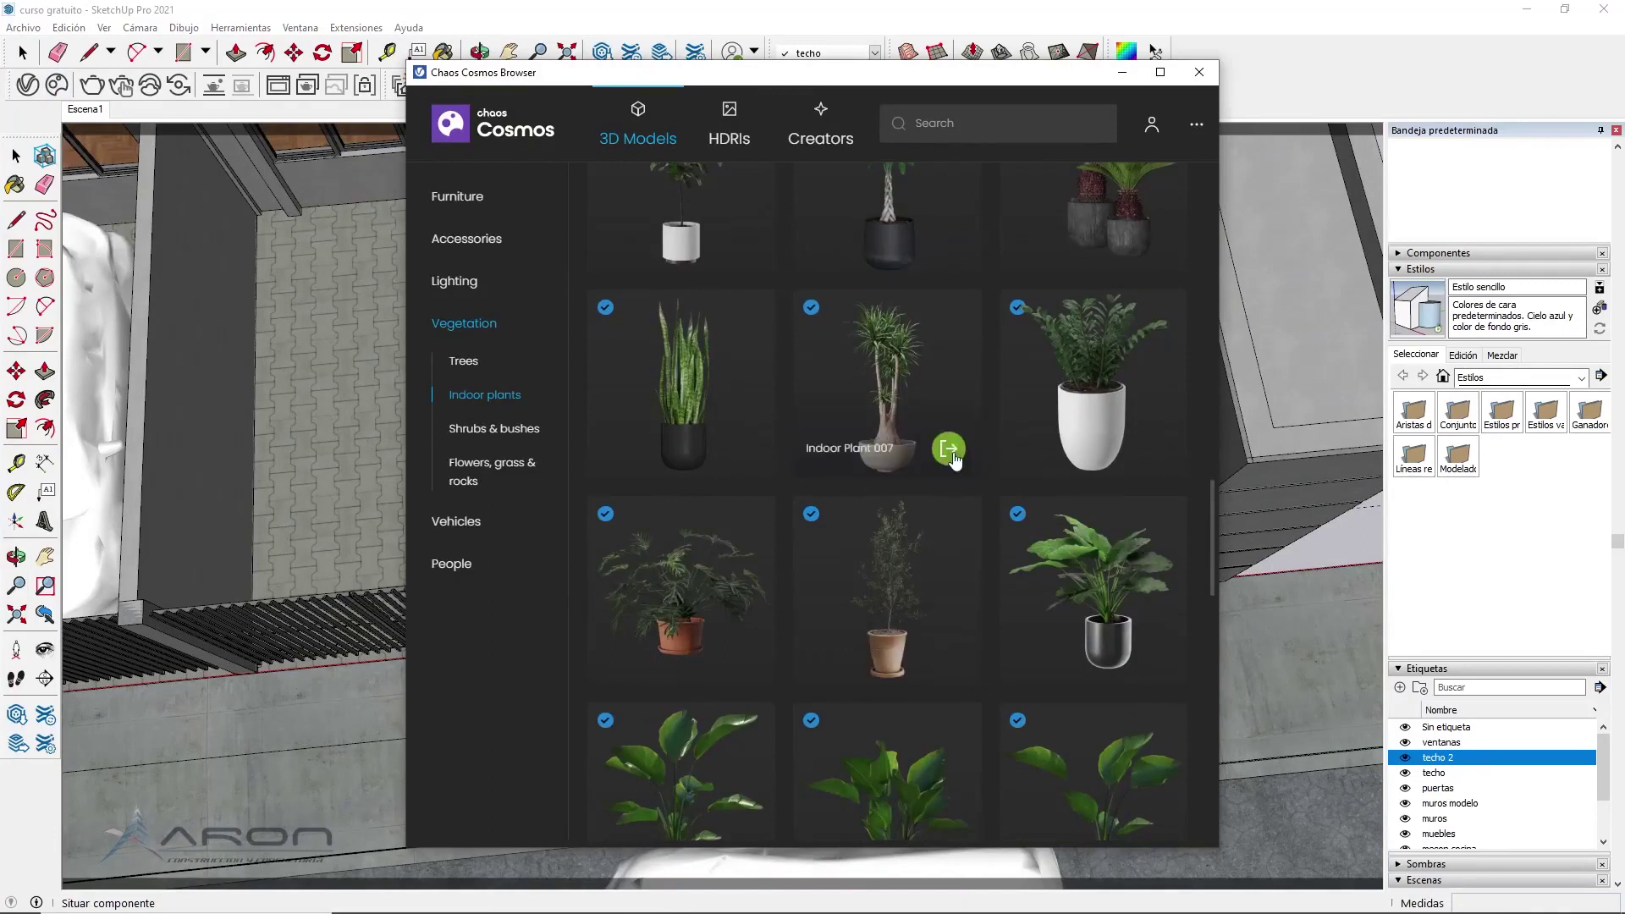
click(948, 449)
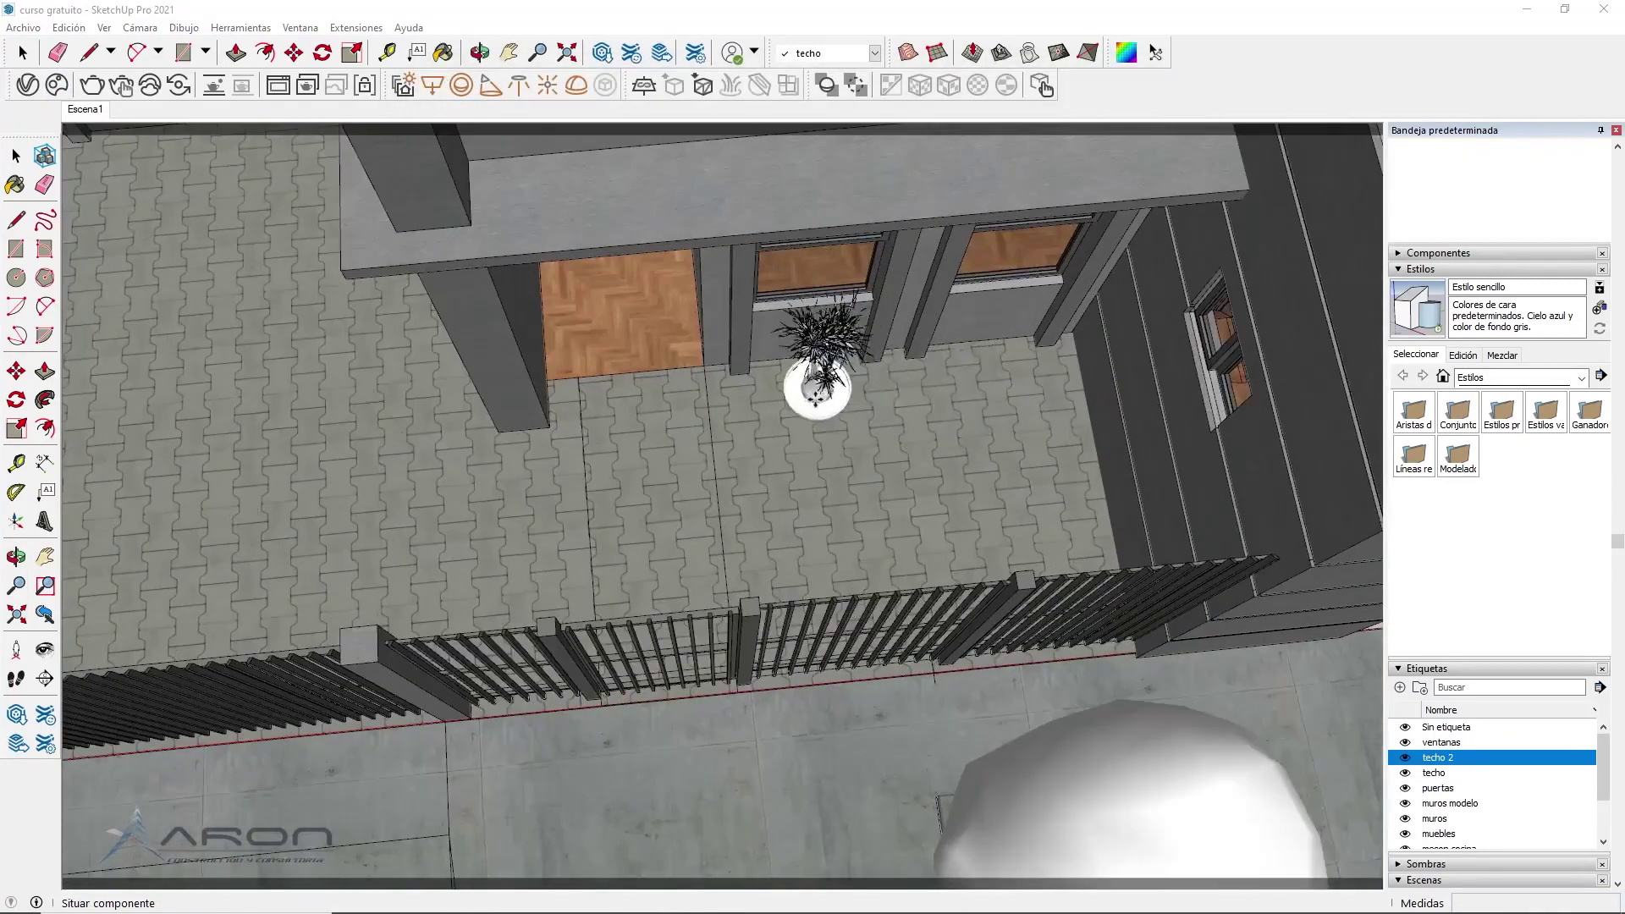
click(905, 395)
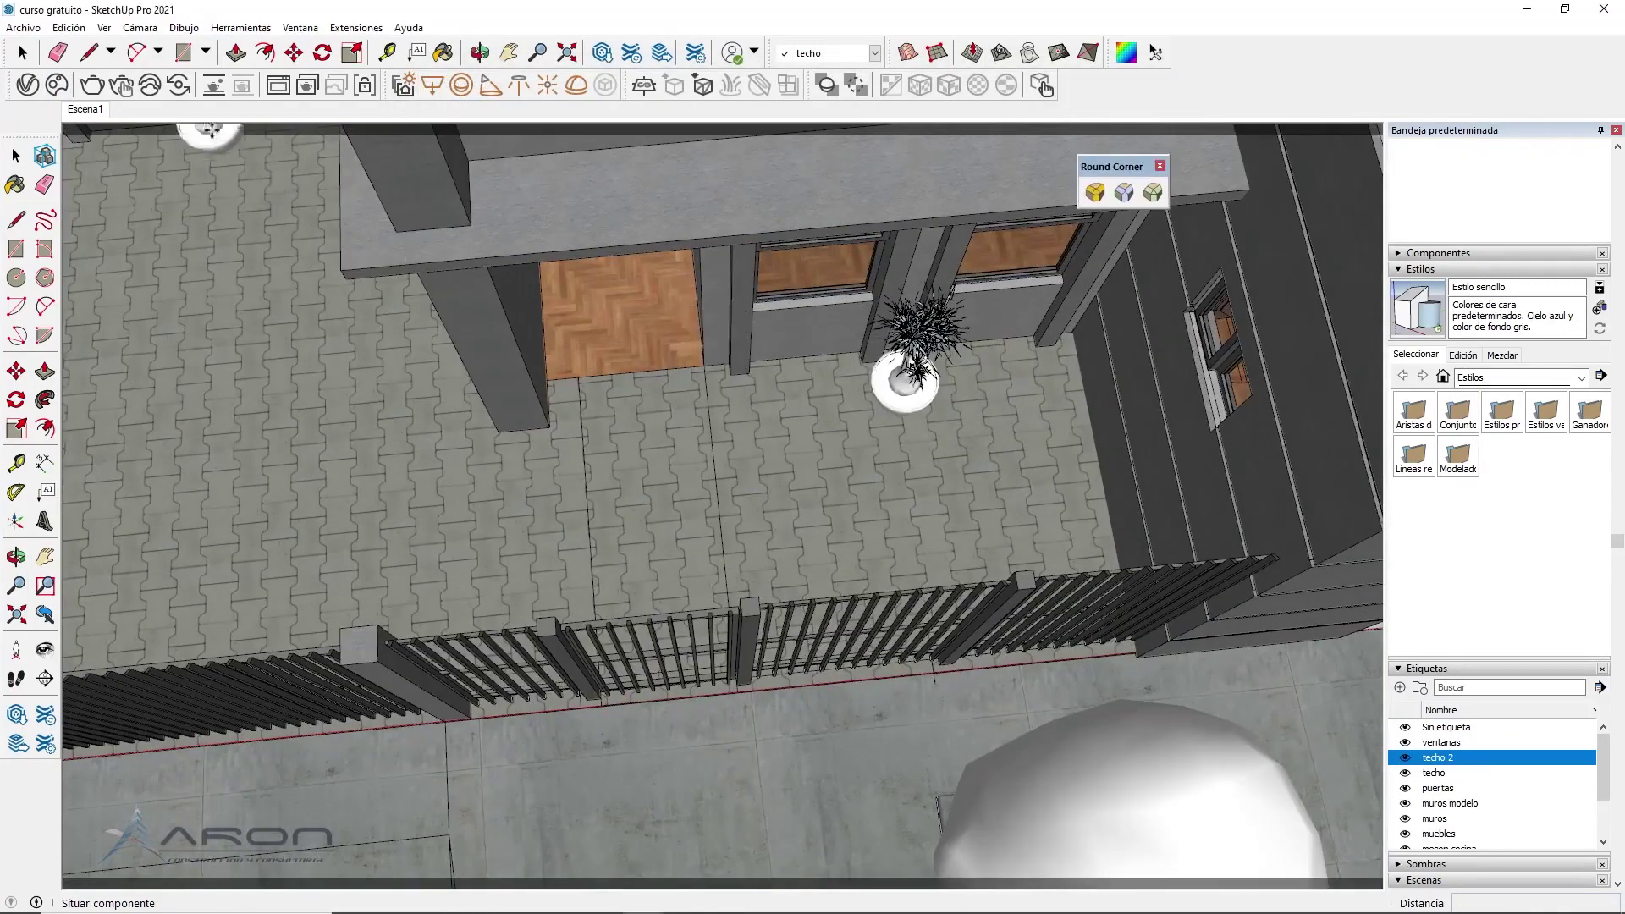
Import Ficus Elastica 004 and orbit toward the terrace paving to position it
click(57, 85)
scroll(851, 558, down, 5)
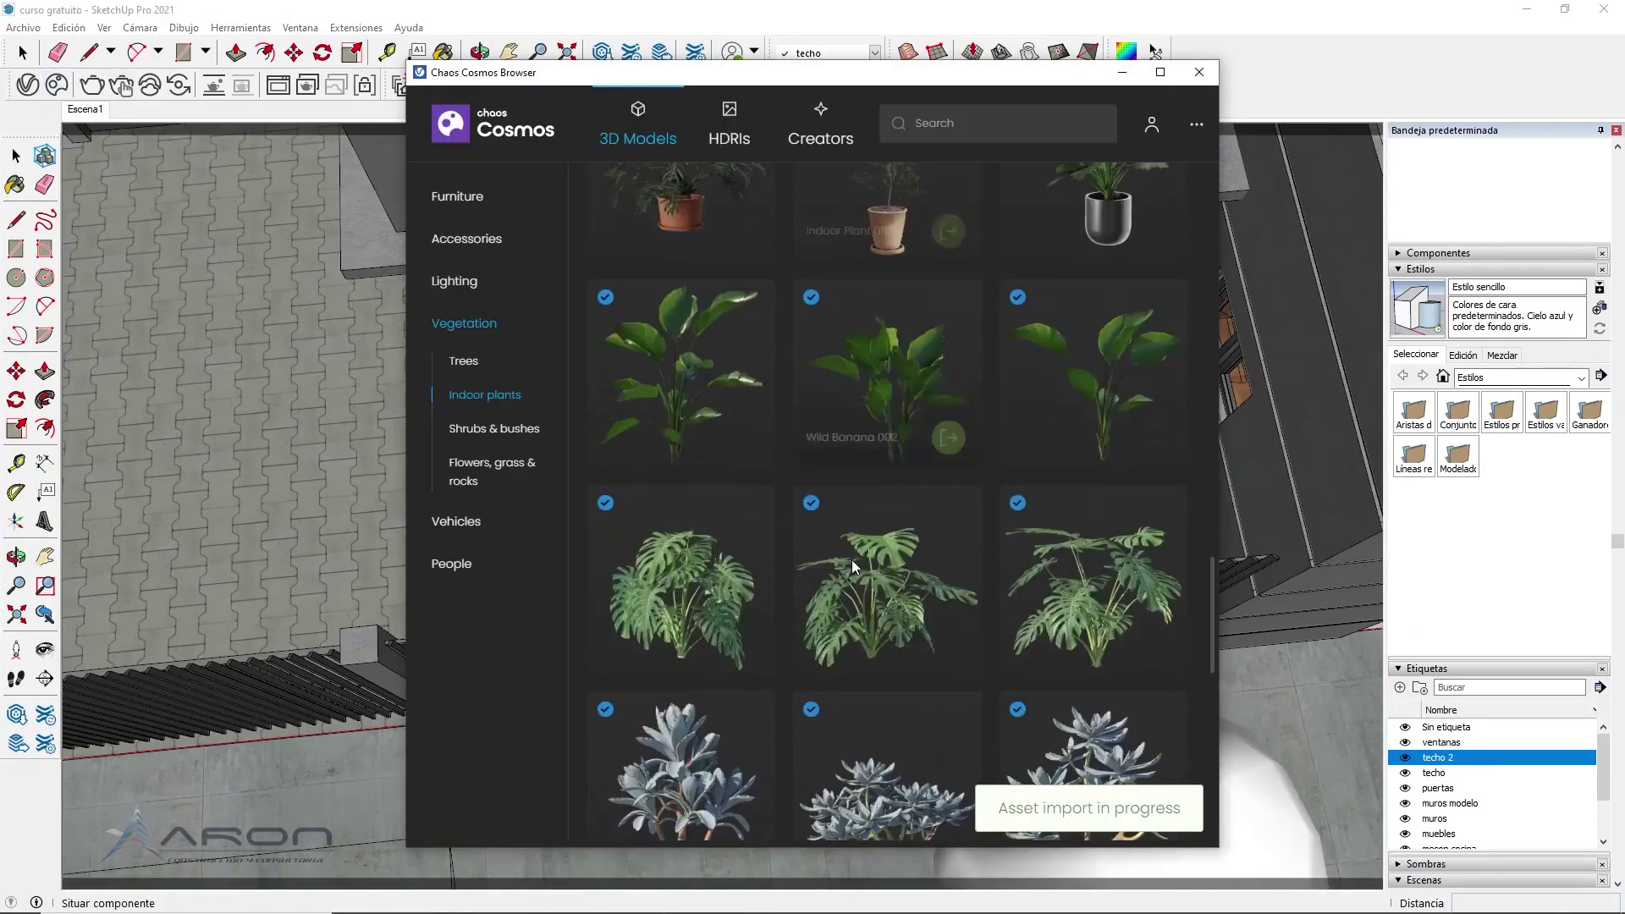
scroll(851, 556, down, 5)
scroll(851, 554, down, 5)
scroll(852, 554, down, 5)
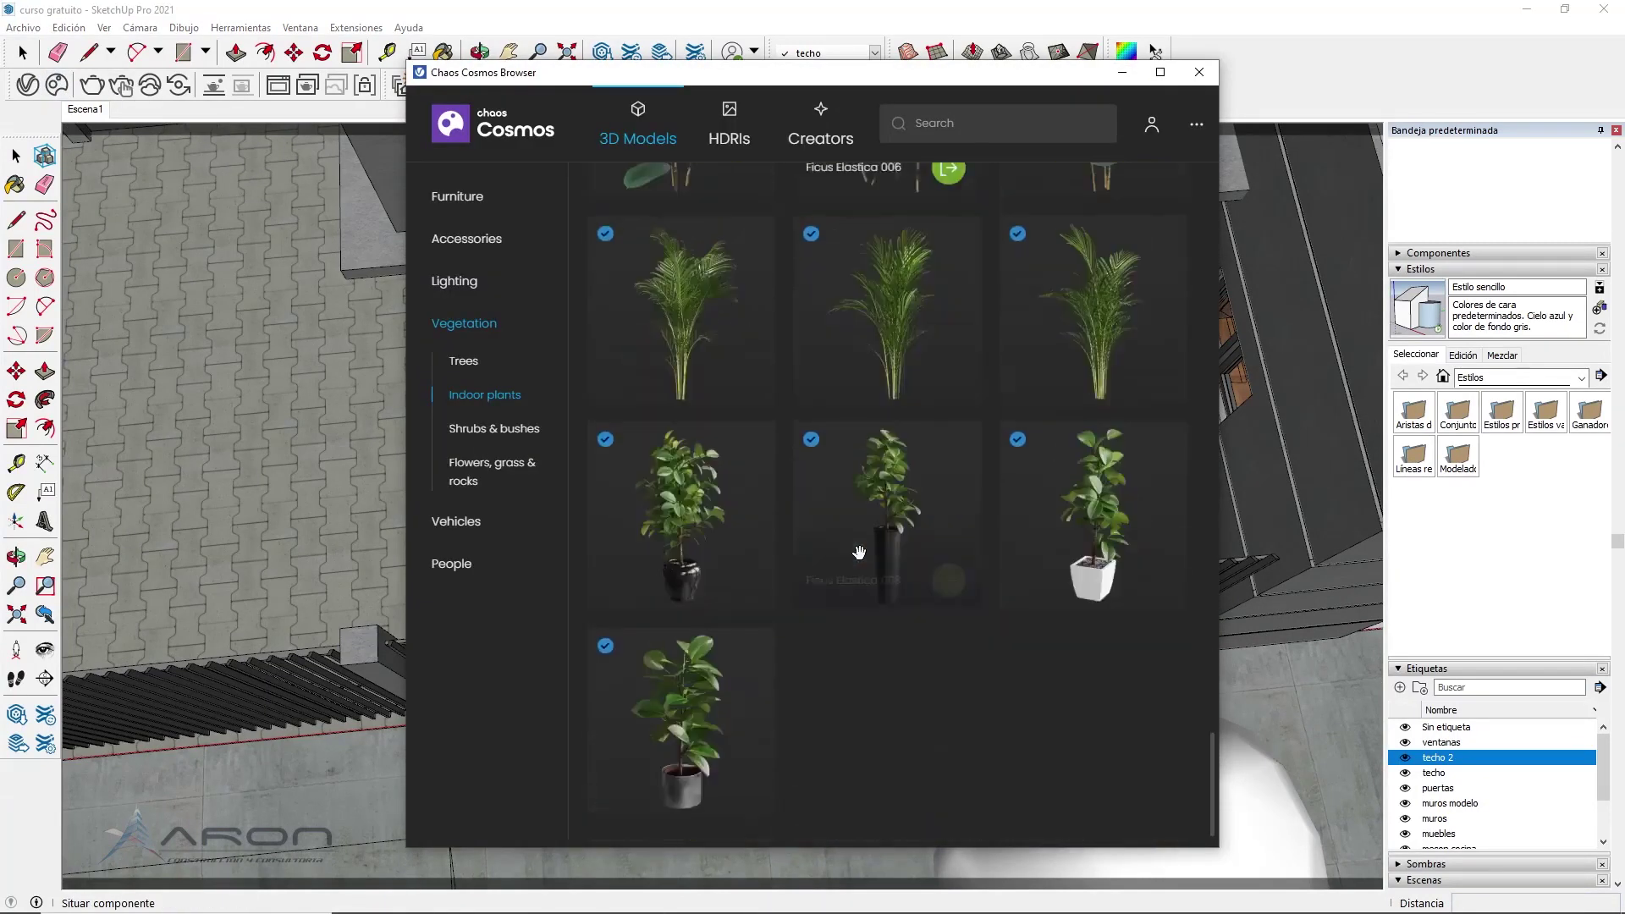
scroll(861, 554, up, 2)
click(758, 753)
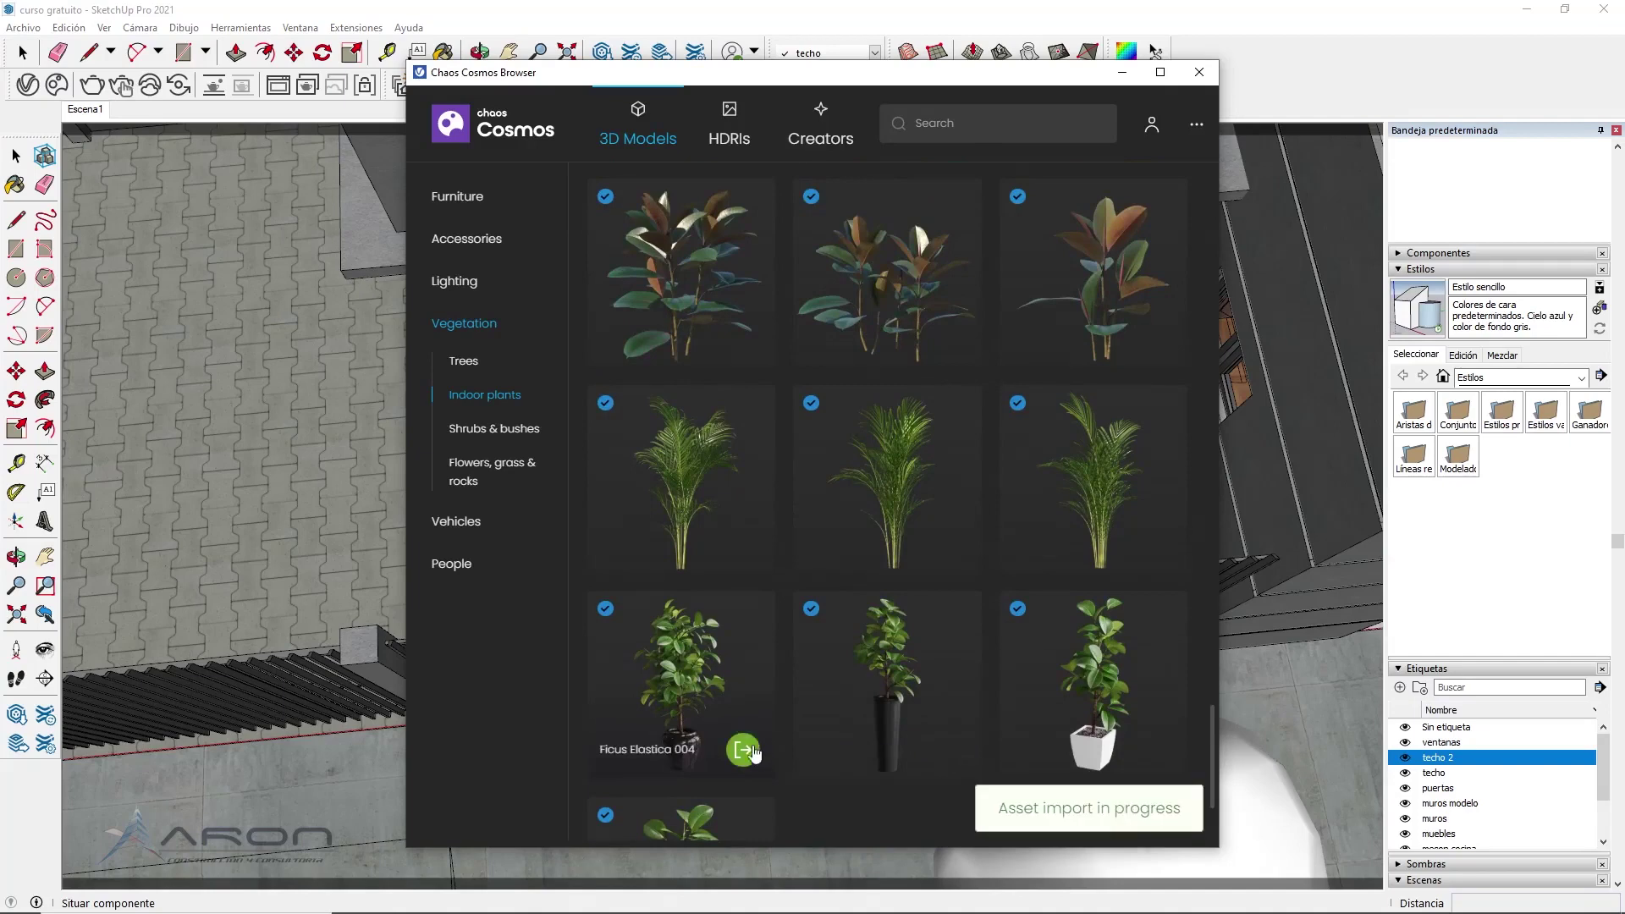
mouse_move(1053, 471)
middle_down()
mouse_move(1253, 505)
mouse_move(922, 271)
middle_up()
scroll(842, 344, up, 3)
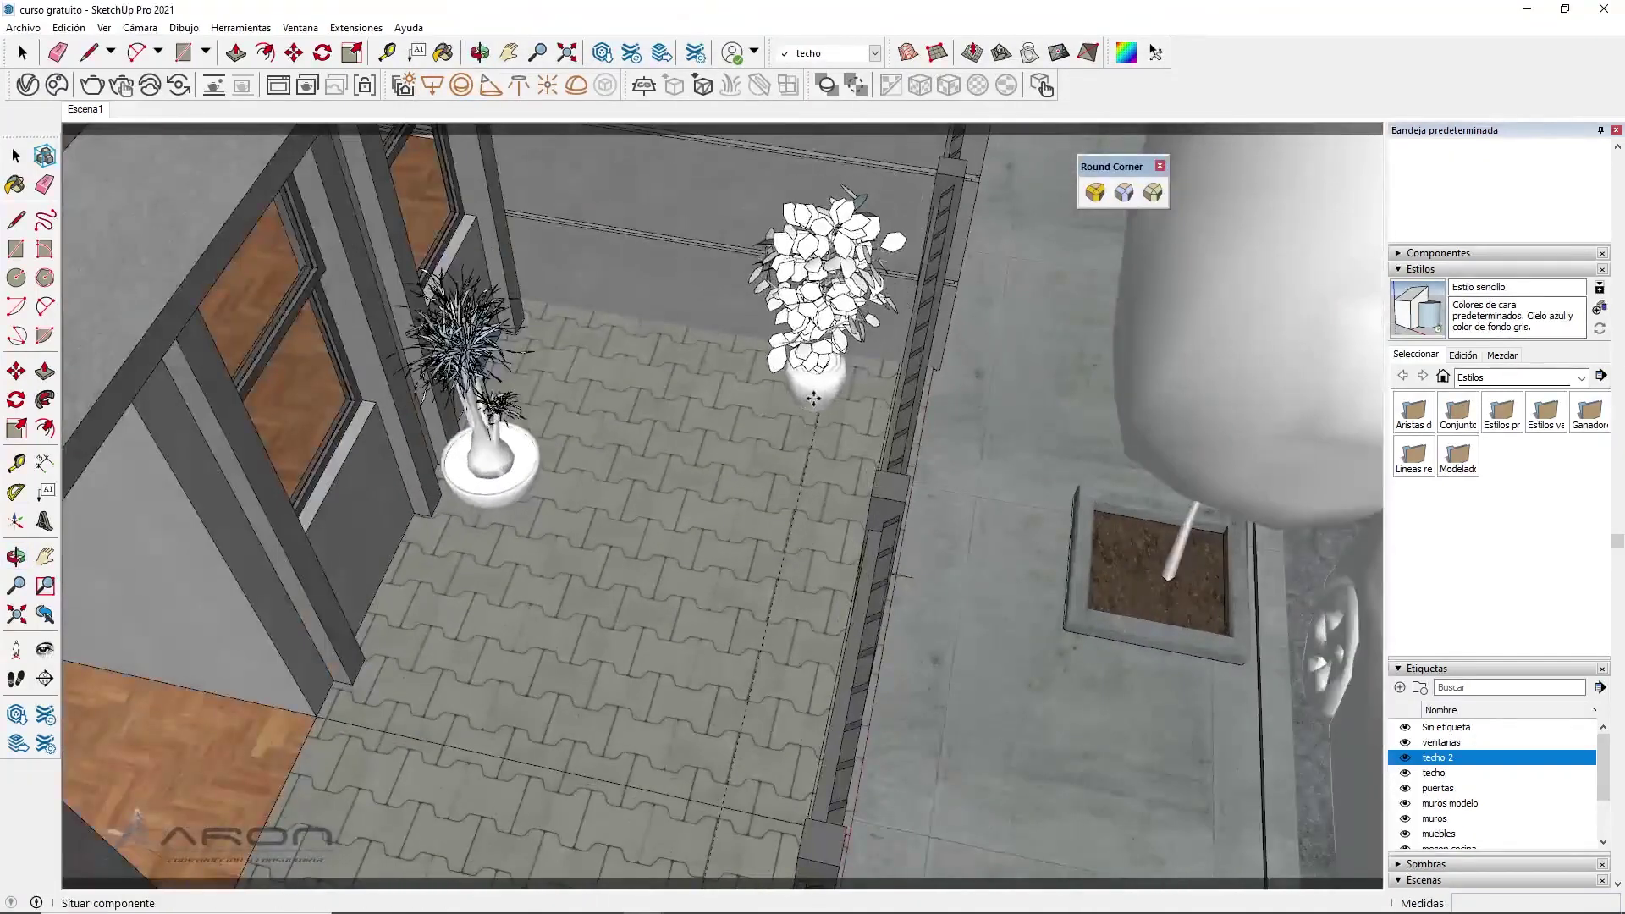
scroll(817, 385, down, 3)
scroll(593, 338, down, 2)
Orbit between an overview and an eye-level view of the fence, tree and car
middle_drag(669, 355, 641, 441)
scroll(640, 442, down, 3)
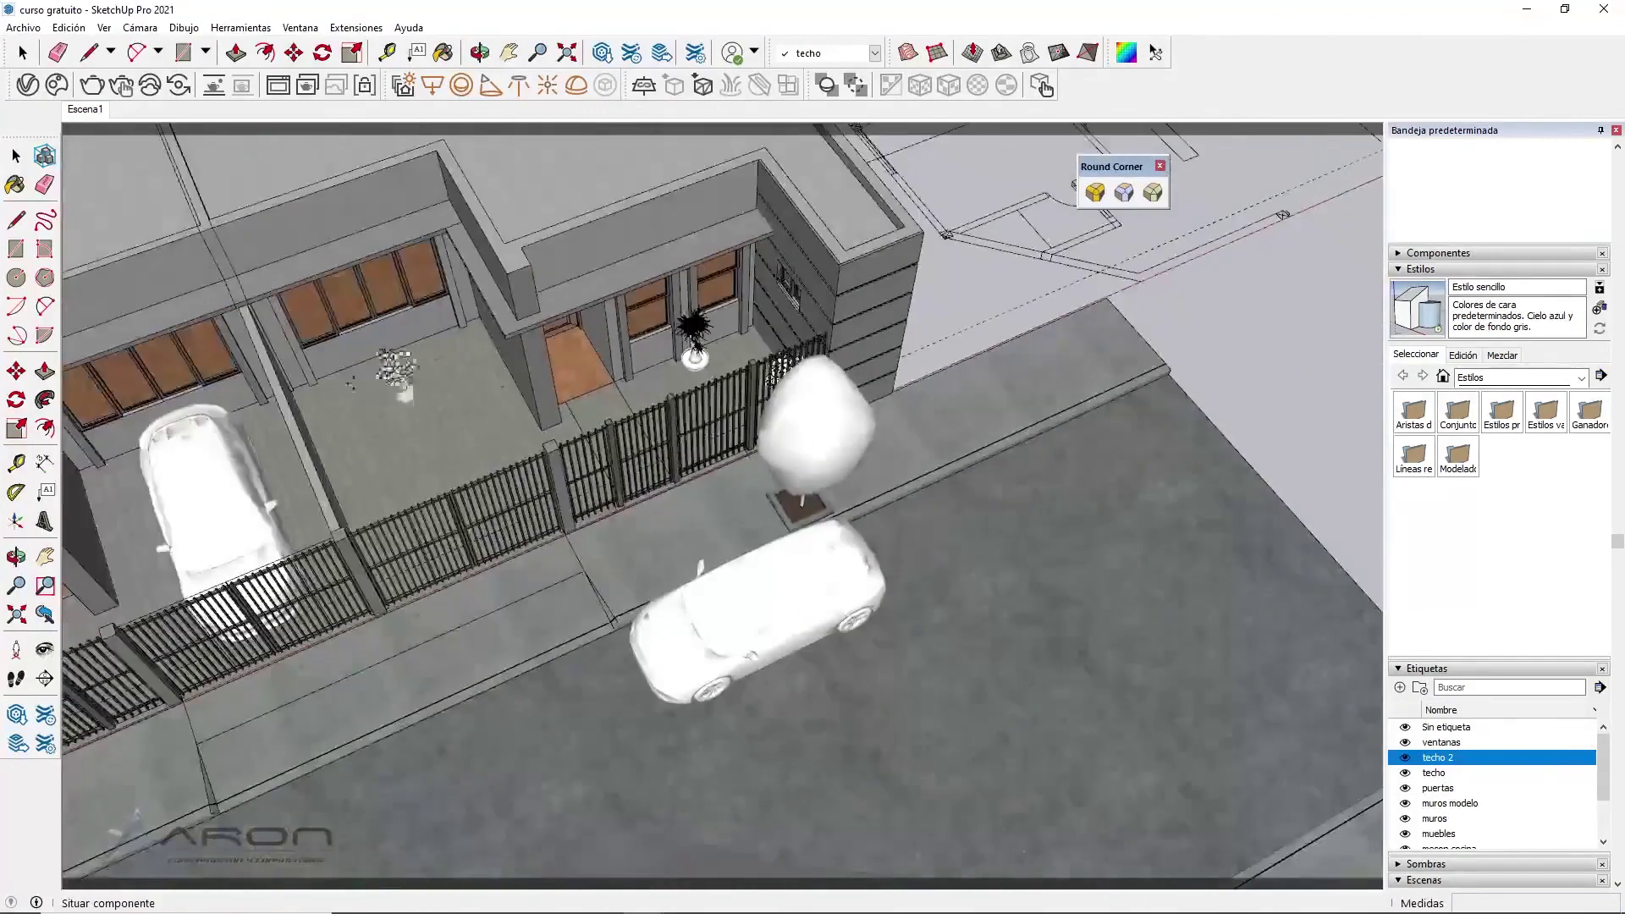
scroll(593, 364, up, 5)
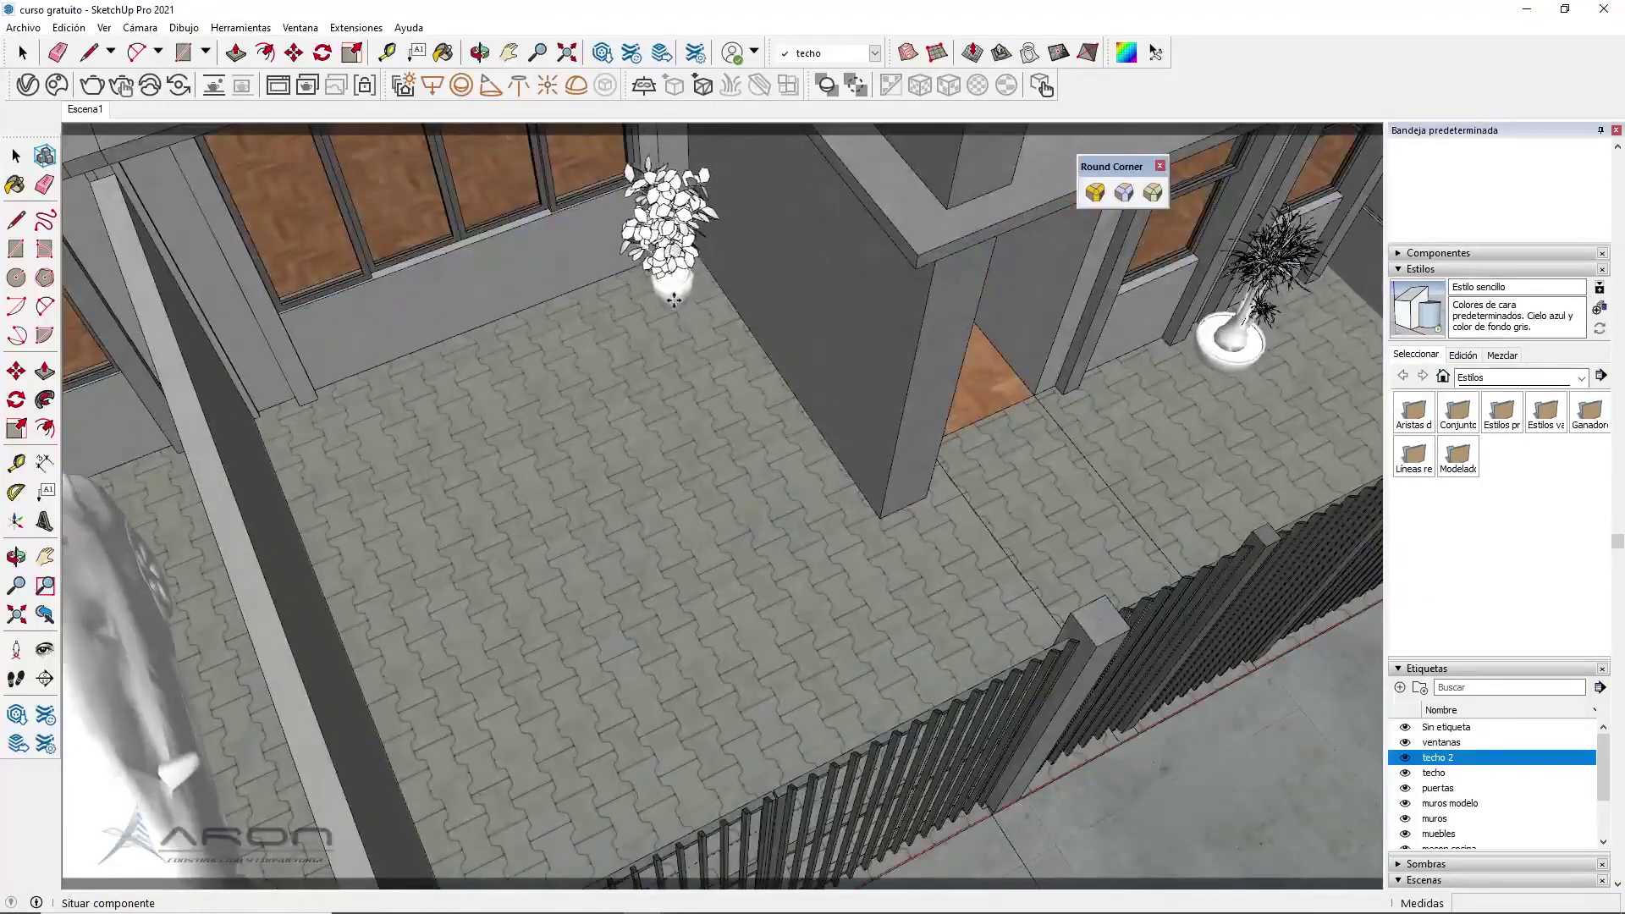
scroll(677, 271, down, 4)
scroll(311, 457, up, 2)
scroll(311, 457, up, 2)
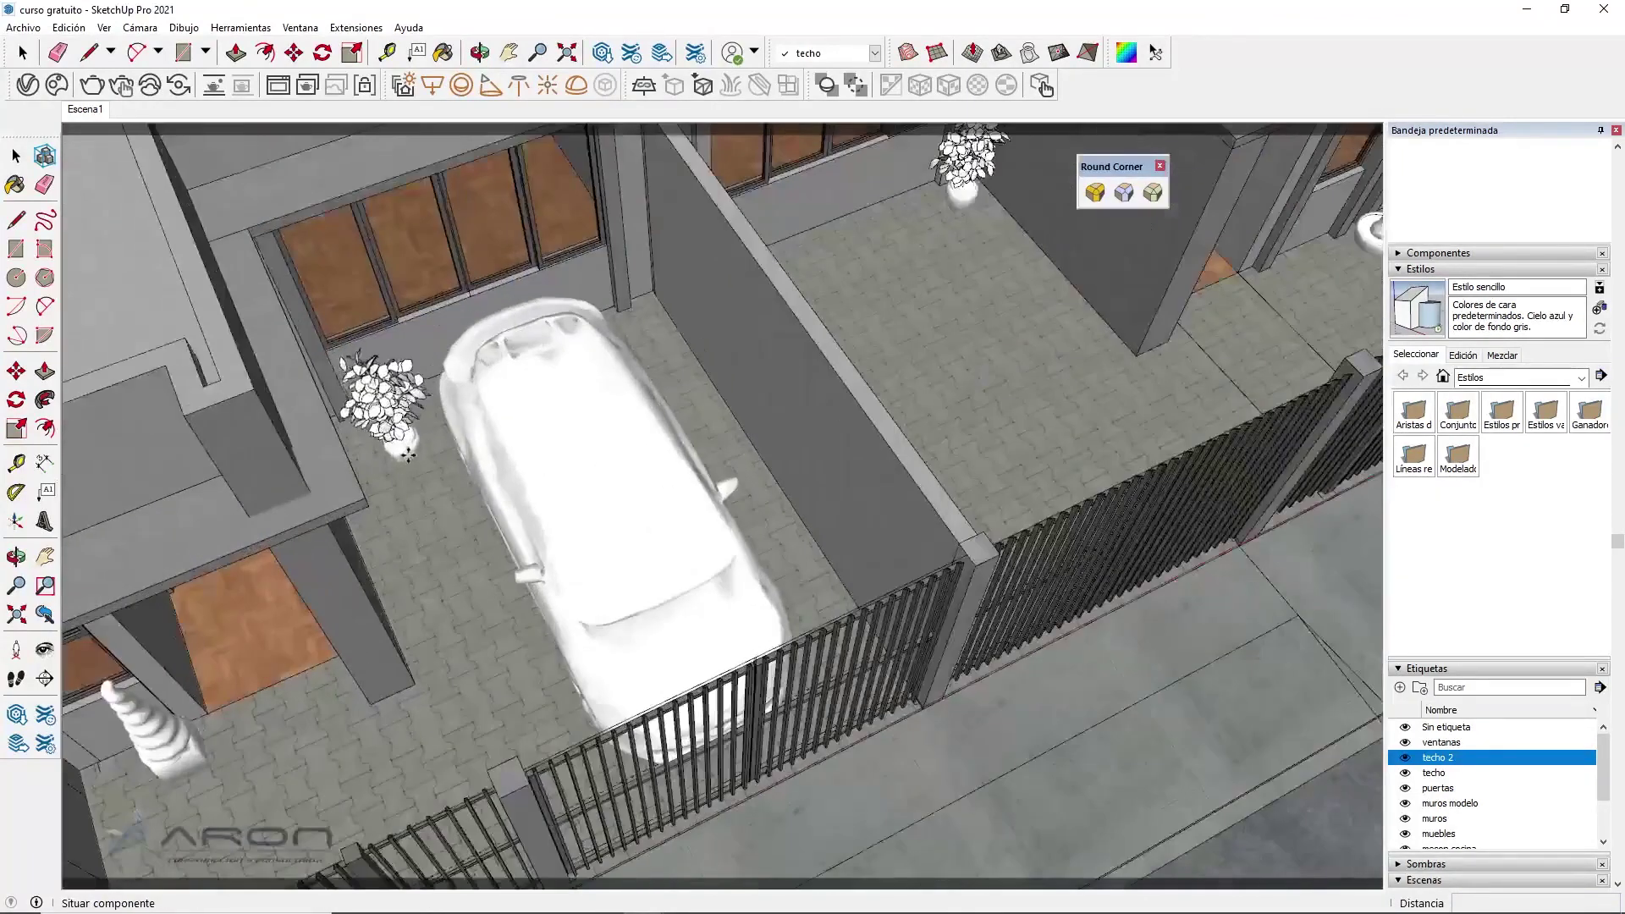
scroll(364, 398, up, 2)
scroll(417, 397, up, 2)
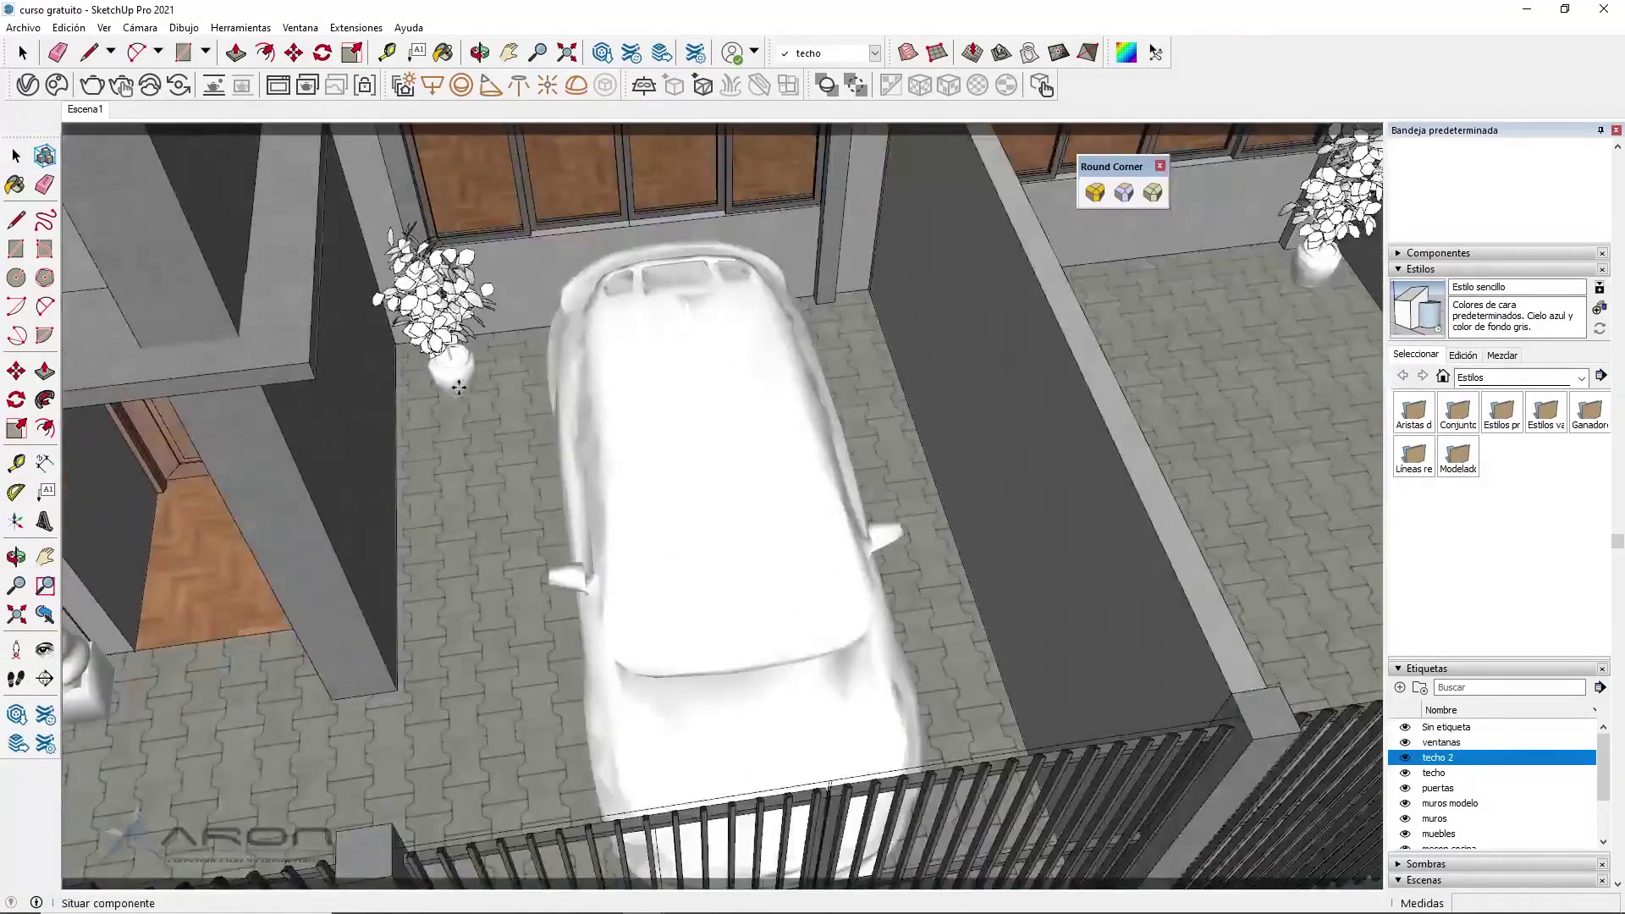
scroll(416, 396, down, 4)
mouse_move(508, 373)
middle_down()
mouse_move(613, 348)
mouse_move(252, 136)
middle_up()
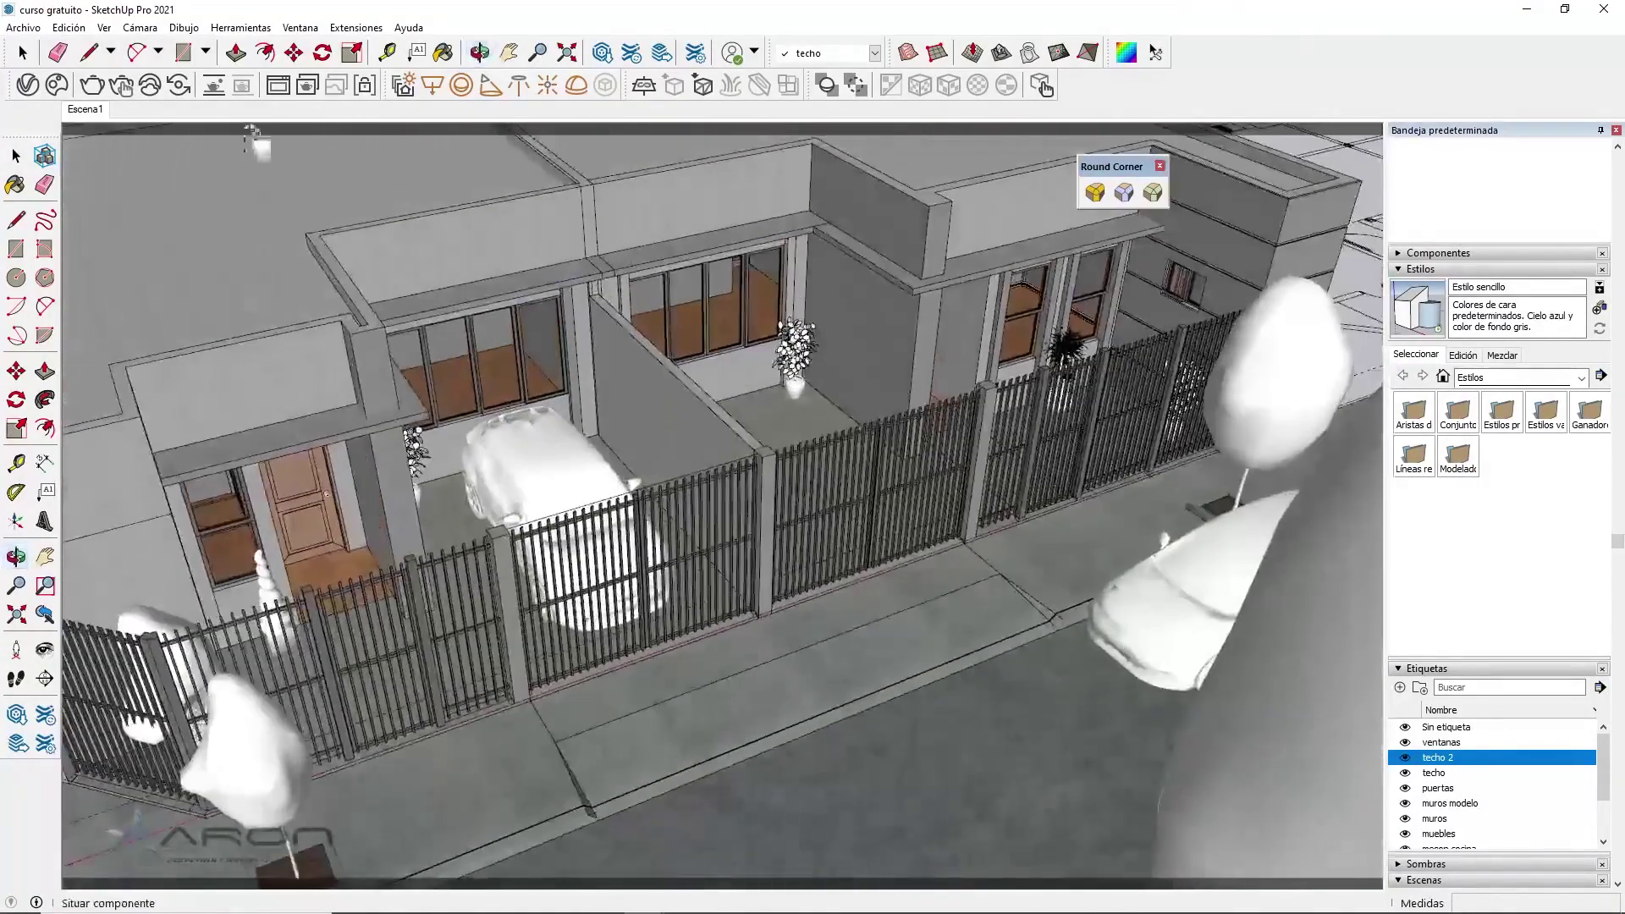
mouse_move(86, 127)
middle_down()
mouse_move(261, 163)
mouse_move(338, 229)
mouse_move(281, 227)
middle_up()
scroll(281, 228, up, 2)
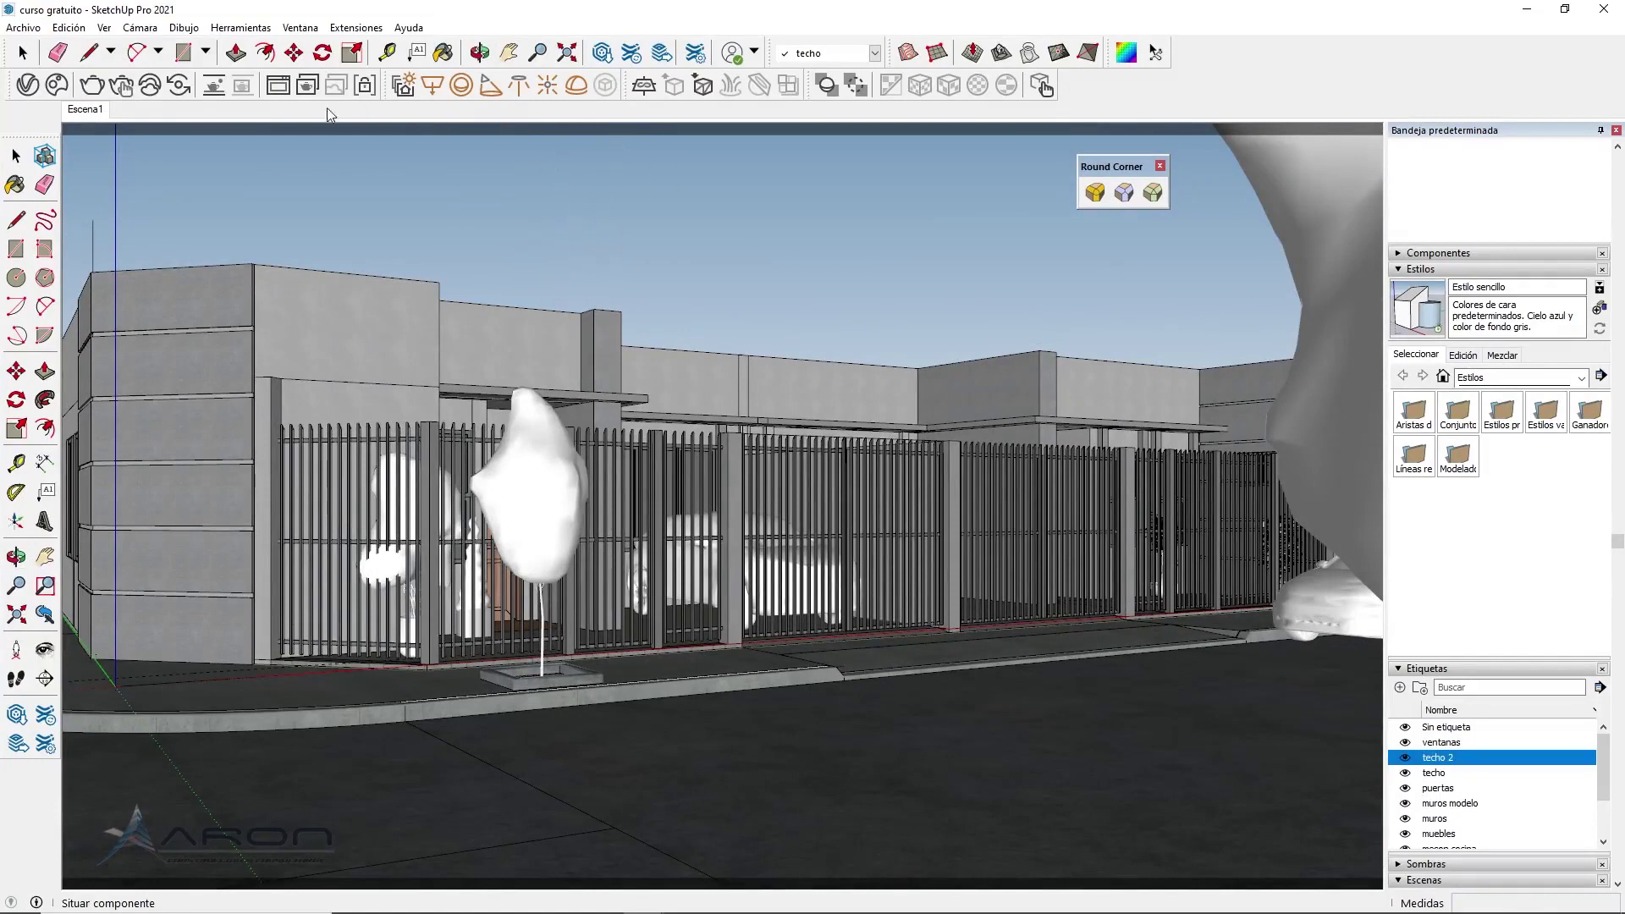
Show the finished render in the Frame Buffer with region rendering off, and zoom in
click(278, 84)
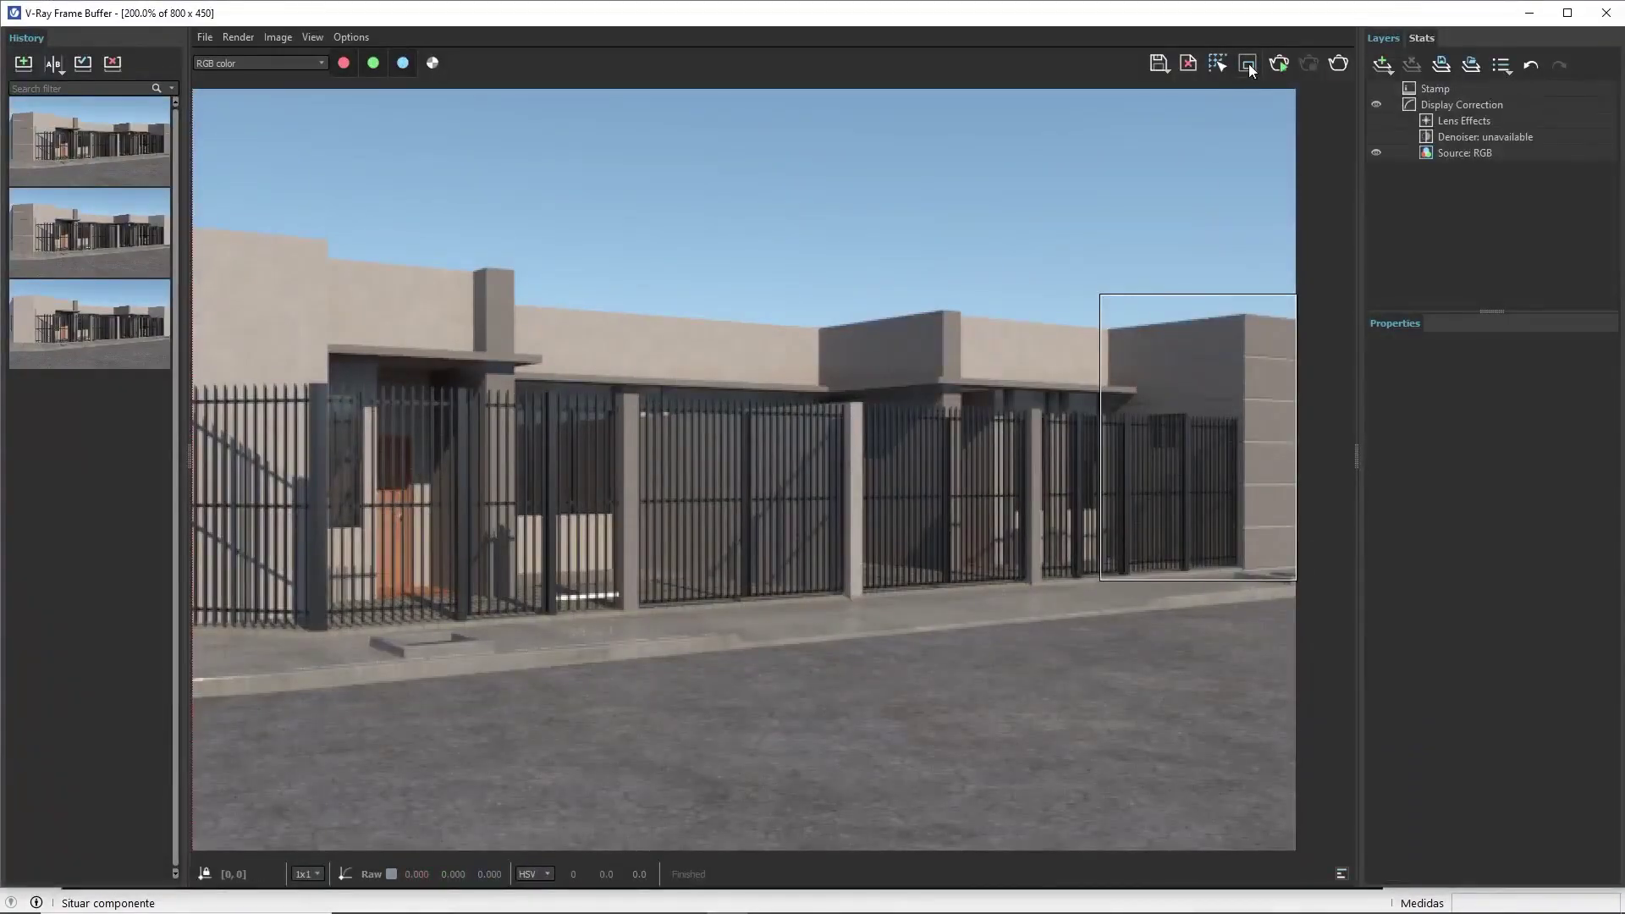
click(1248, 63)
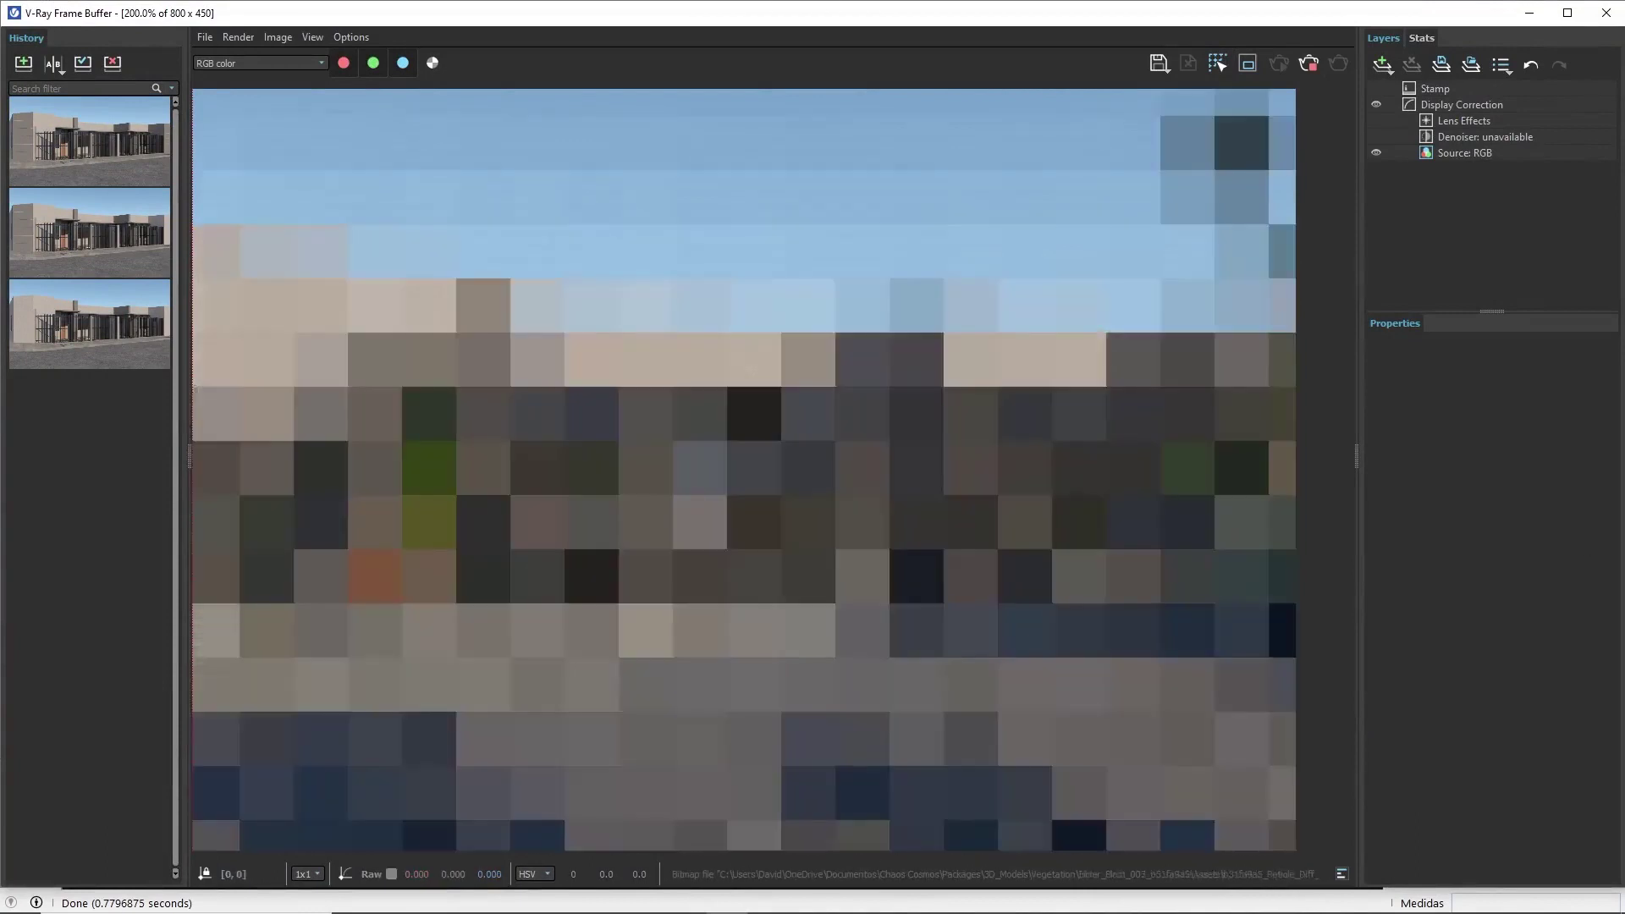
scroll(986, 439, down, 1)
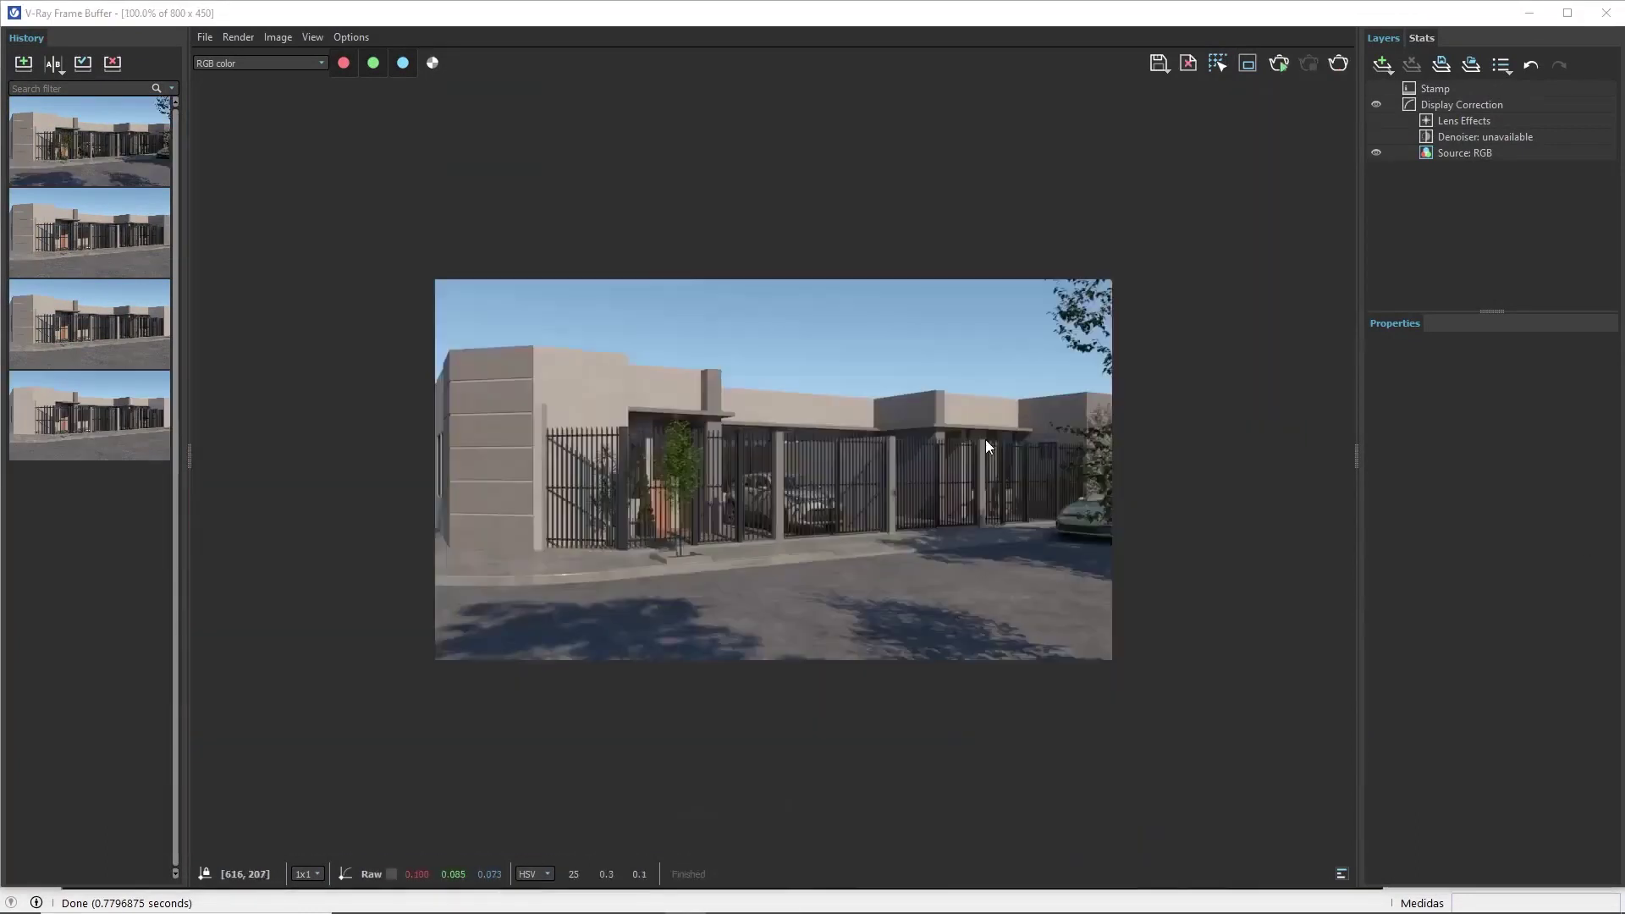
scroll(792, 497, up, 1)
middle_drag(941, 425, 961, 425)
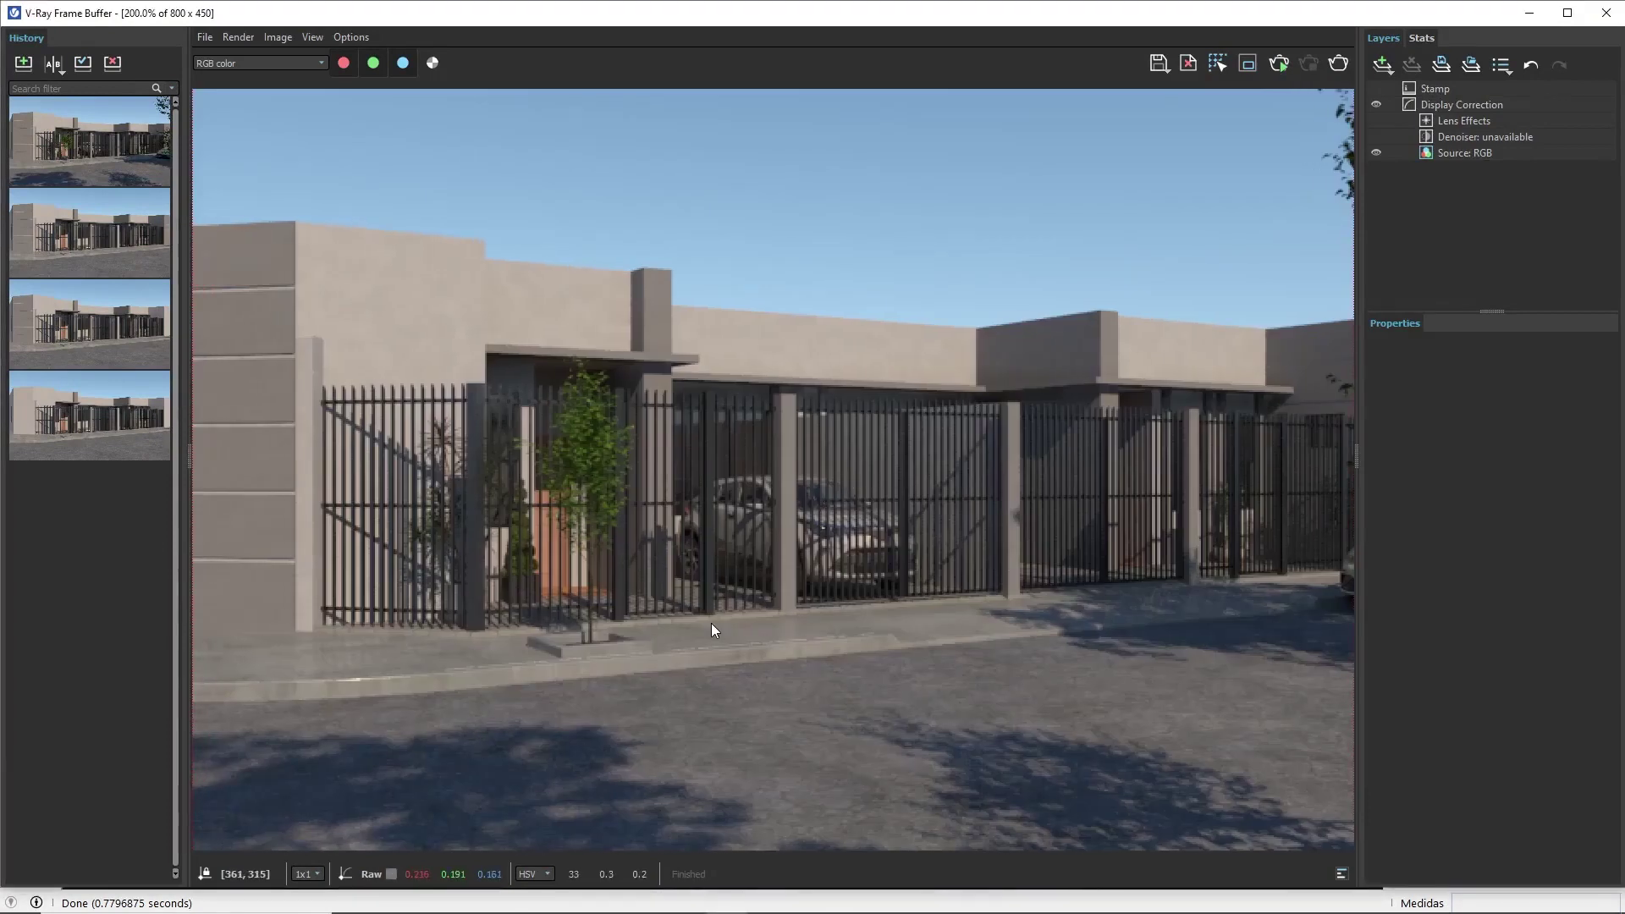
scroll(711, 623, down, 2)
scroll(765, 635, up, 2)
middle_drag(1001, 604, 805, 582)
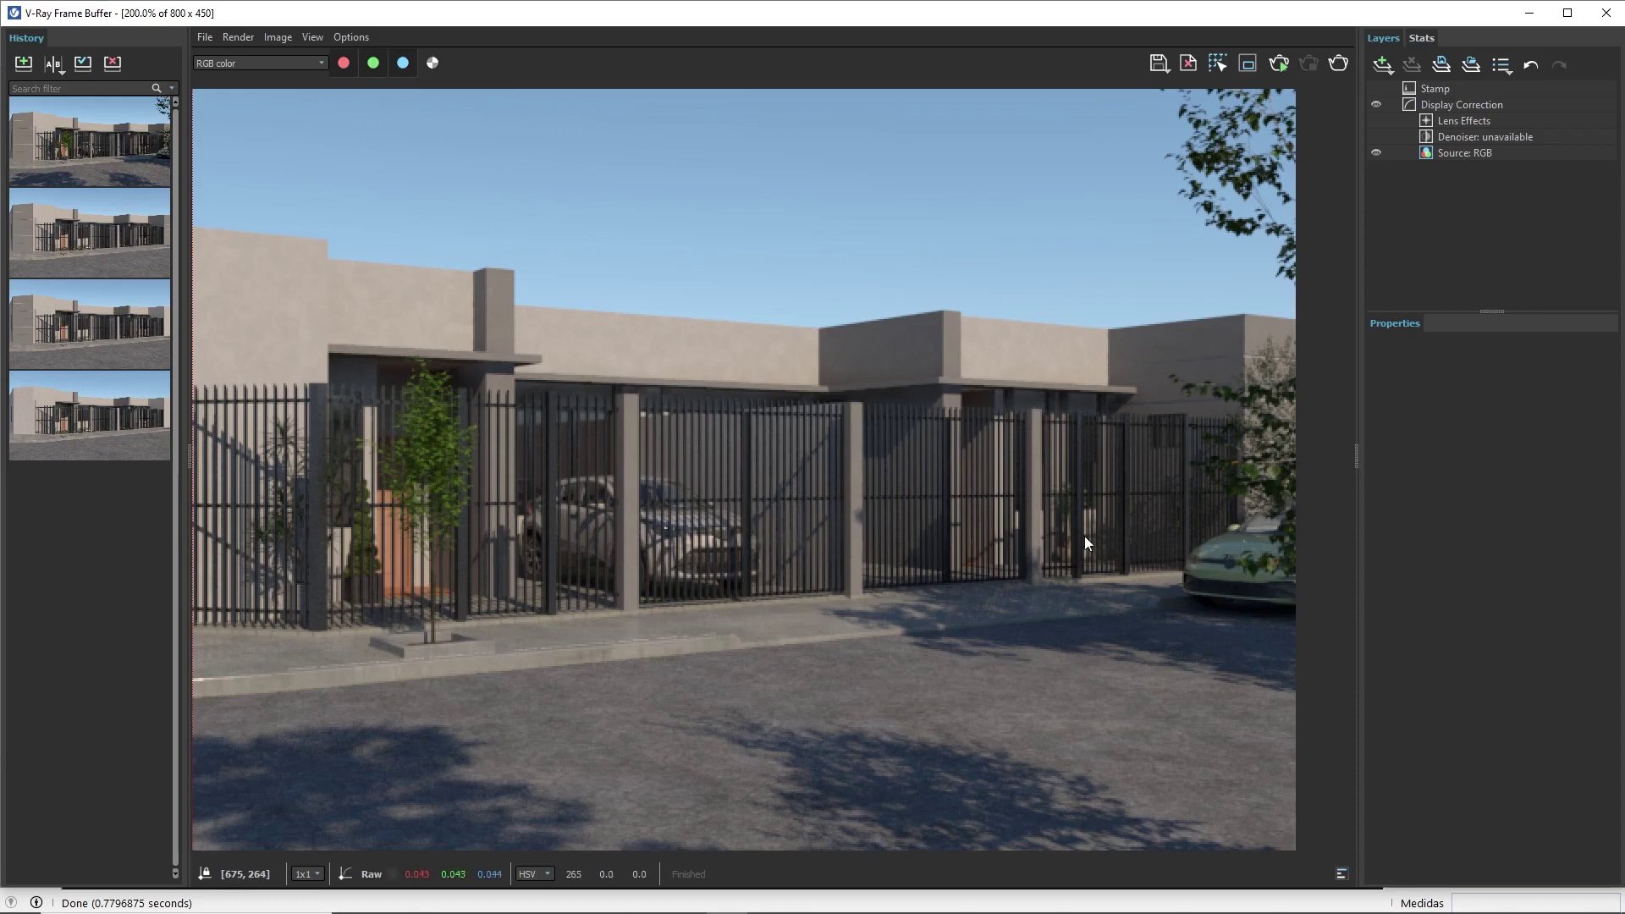
Zoom and pan across the render's right side and left pillar to inspect details
scroll(1085, 536, down, 1)
scroll(774, 531, up, 1)
scroll(1069, 485, up, 1)
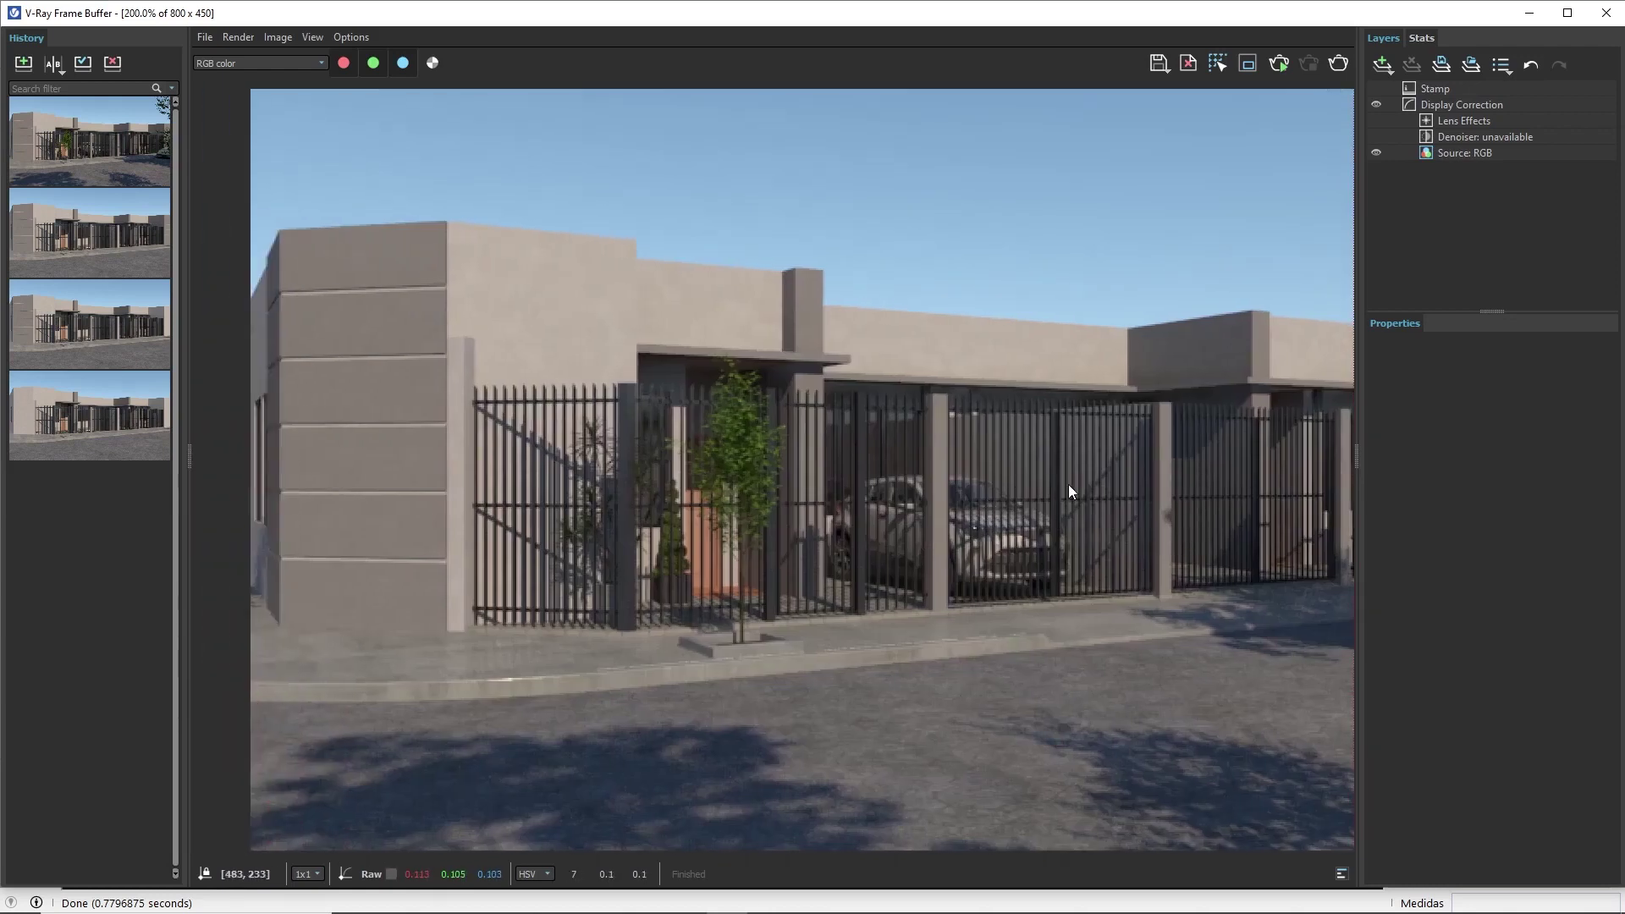
middle_drag(1068, 485, 760, 504)
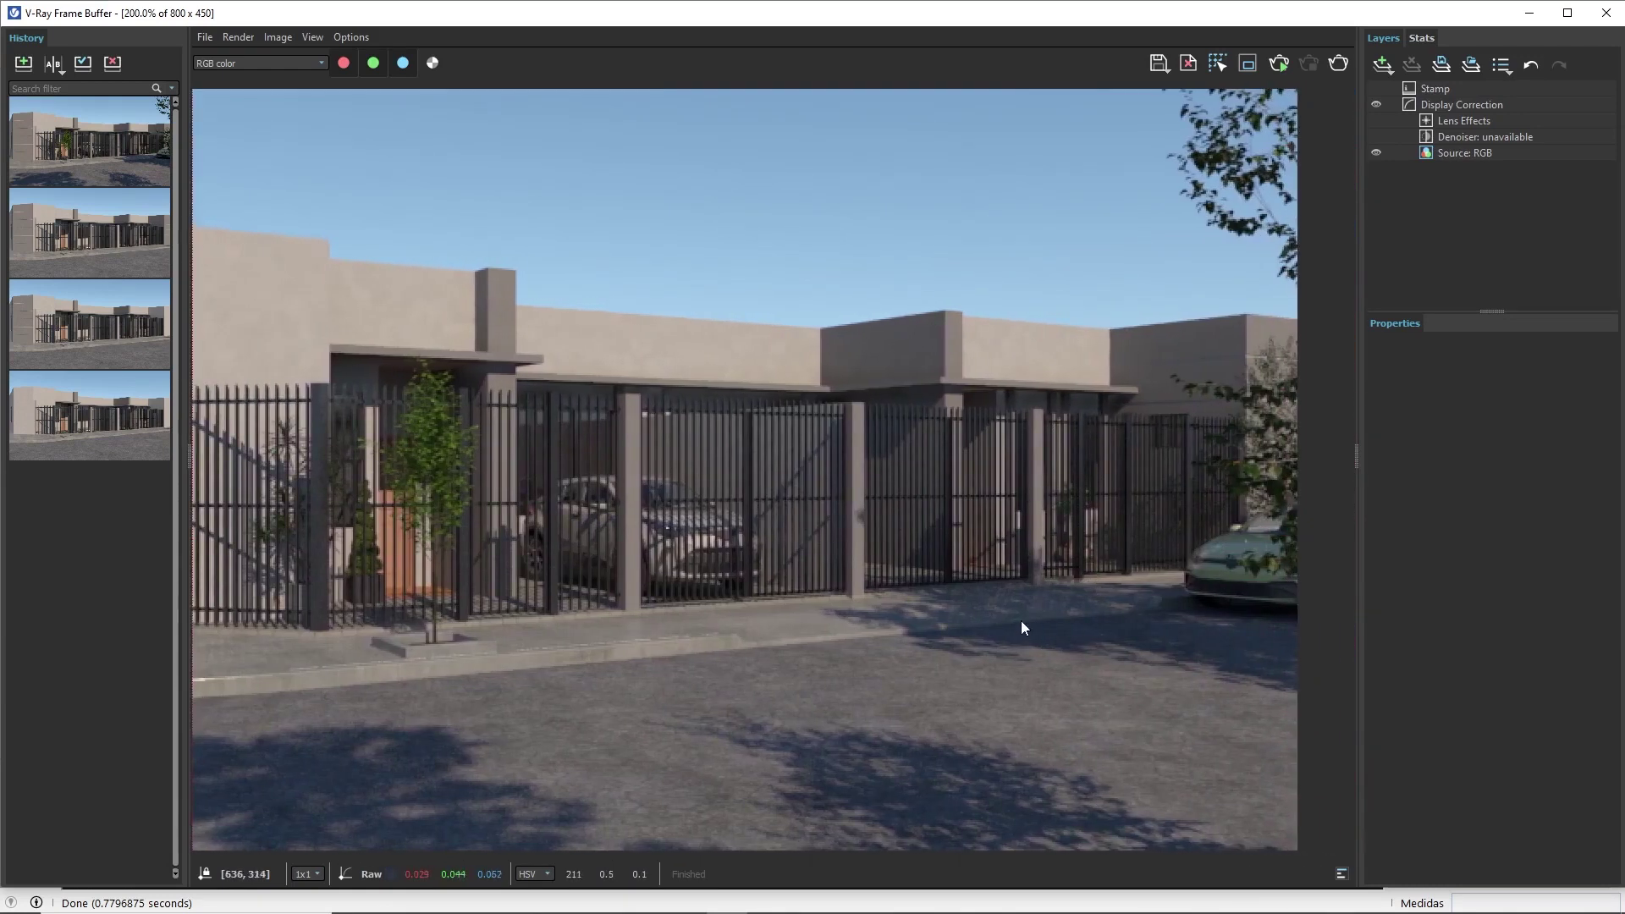
scroll(1021, 622, down, 1)
scroll(852, 623, up, 1)
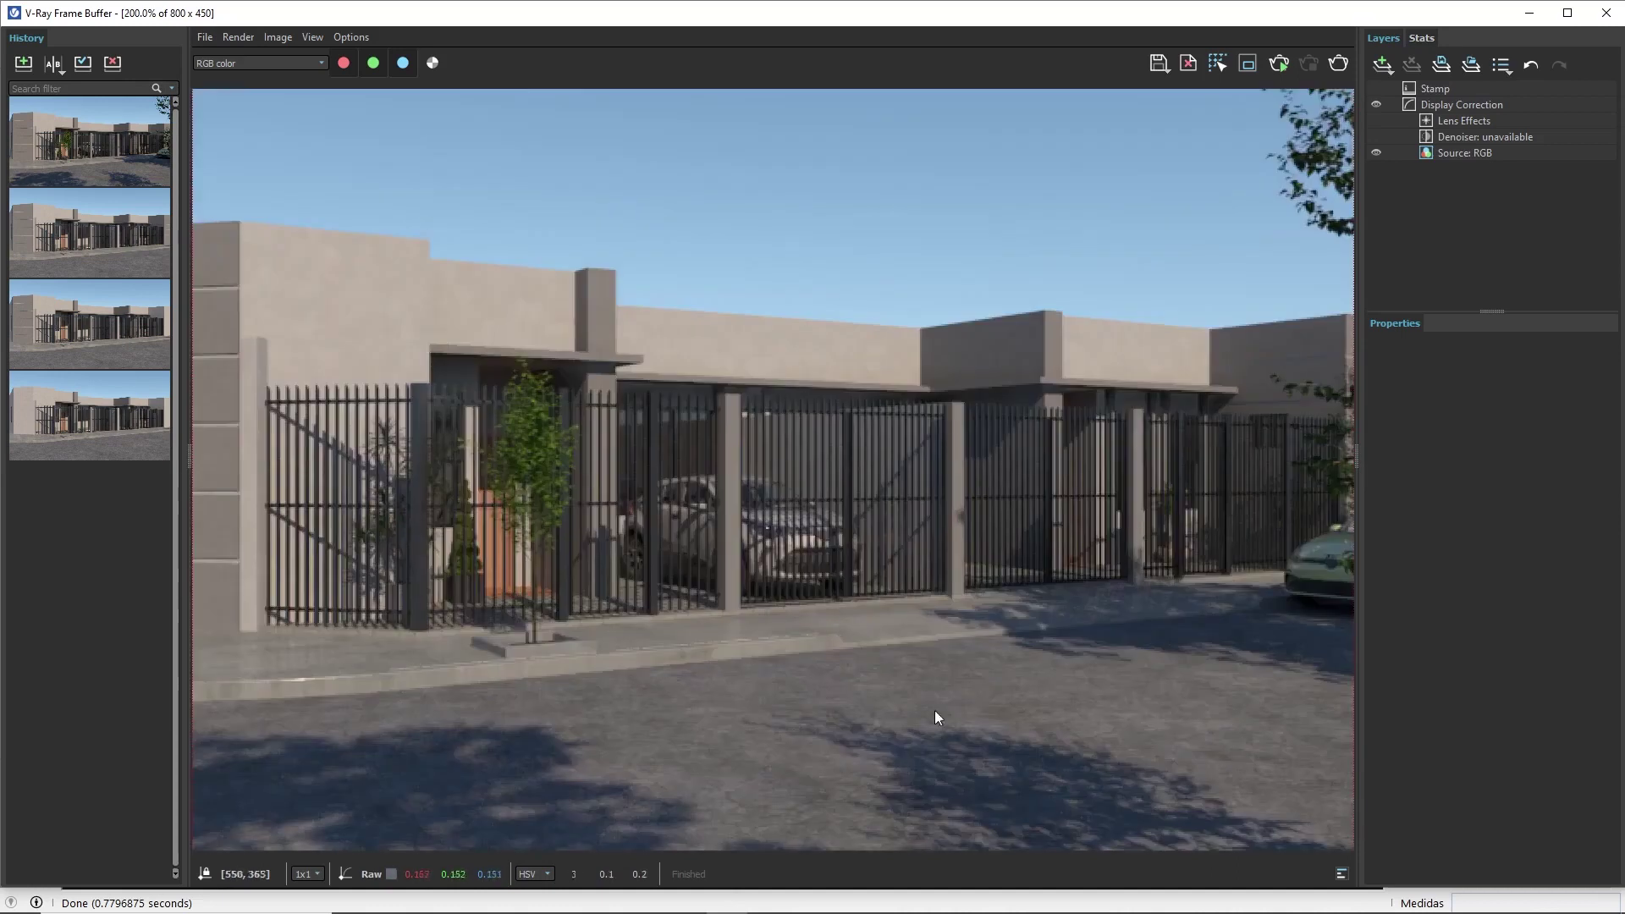
mouse_move(934, 684)
middle_down()
mouse_move(890, 574)
mouse_move(977, 584)
middle_up()
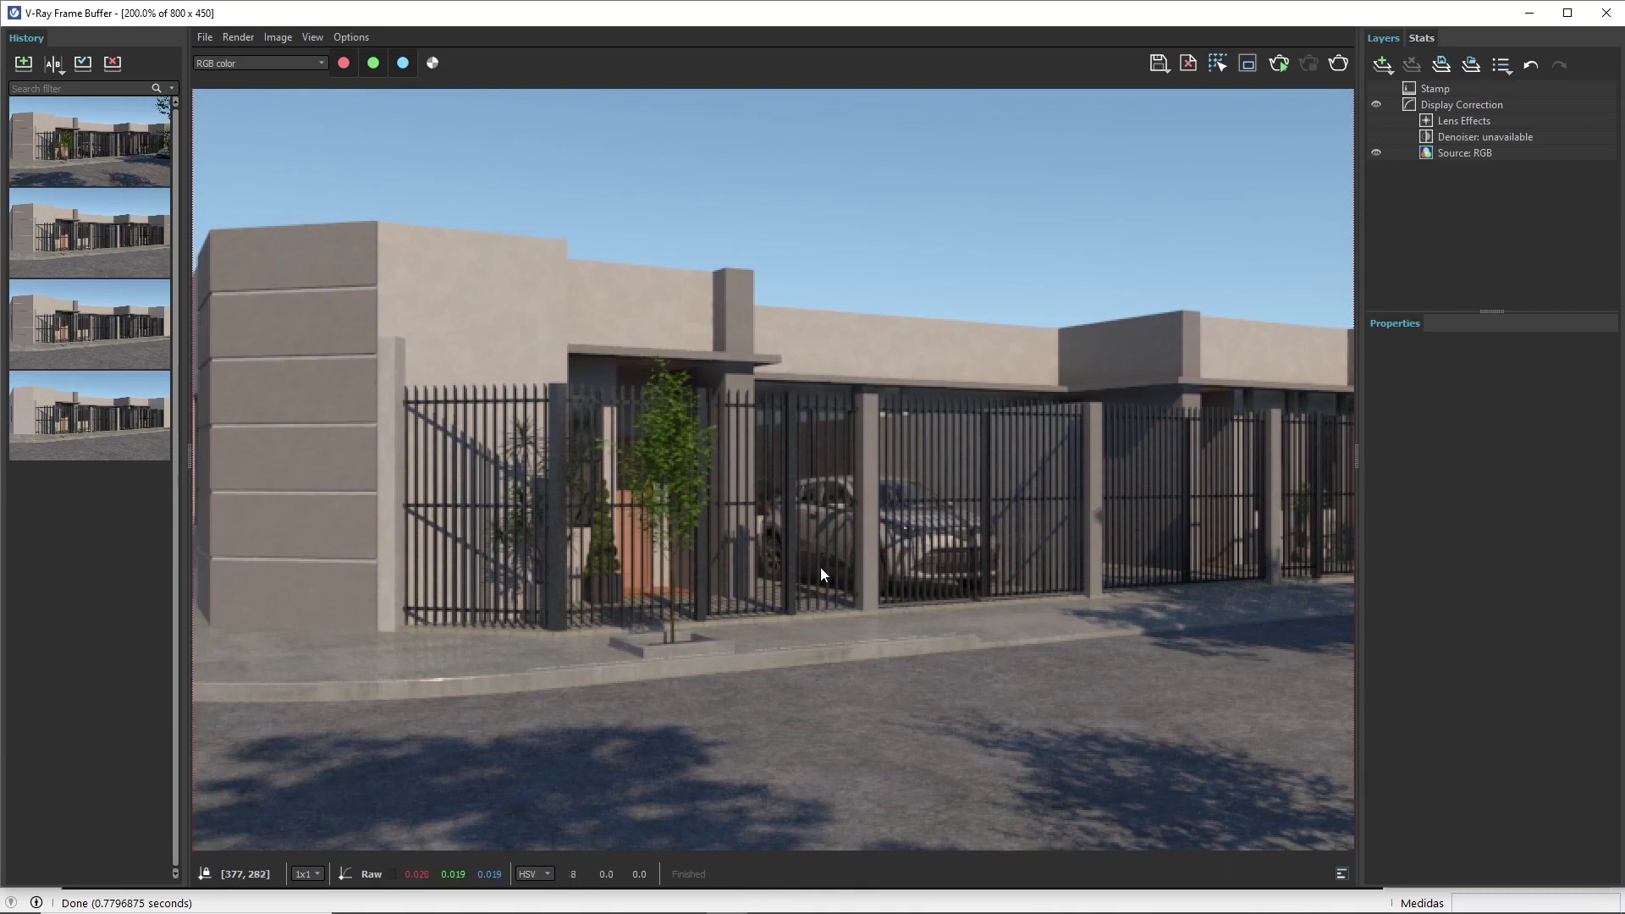
scroll(820, 566, down, 1)
scroll(820, 567, up, 1)
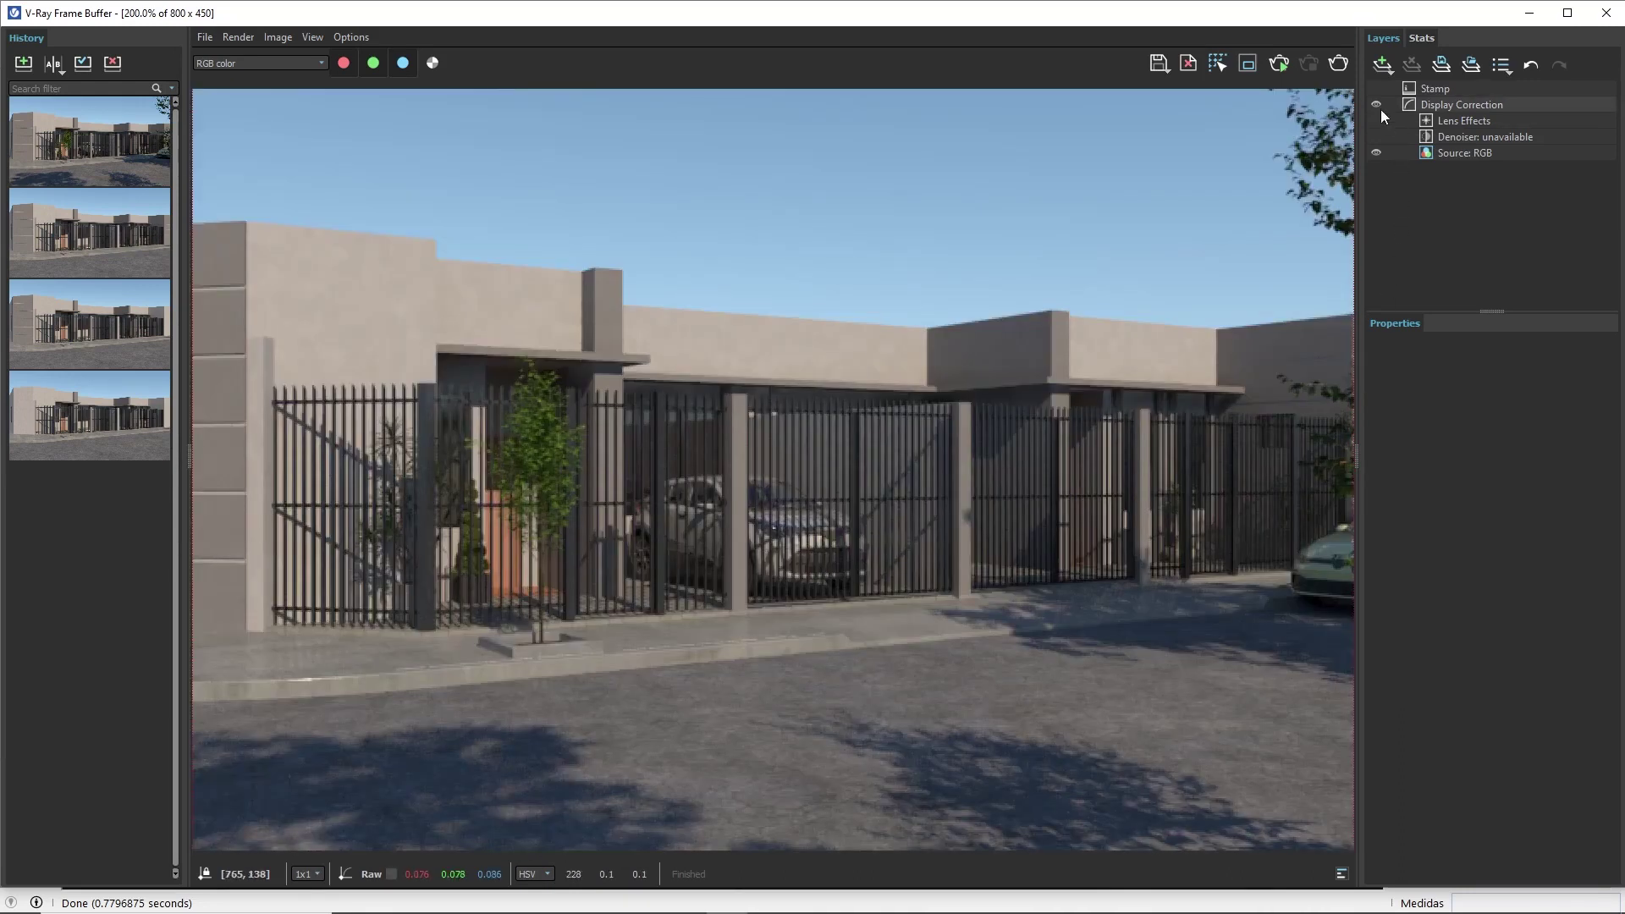
Add an Exposure correction layer: highlight burn 0, exposure 0.874, contrast 0.078
click(1383, 64)
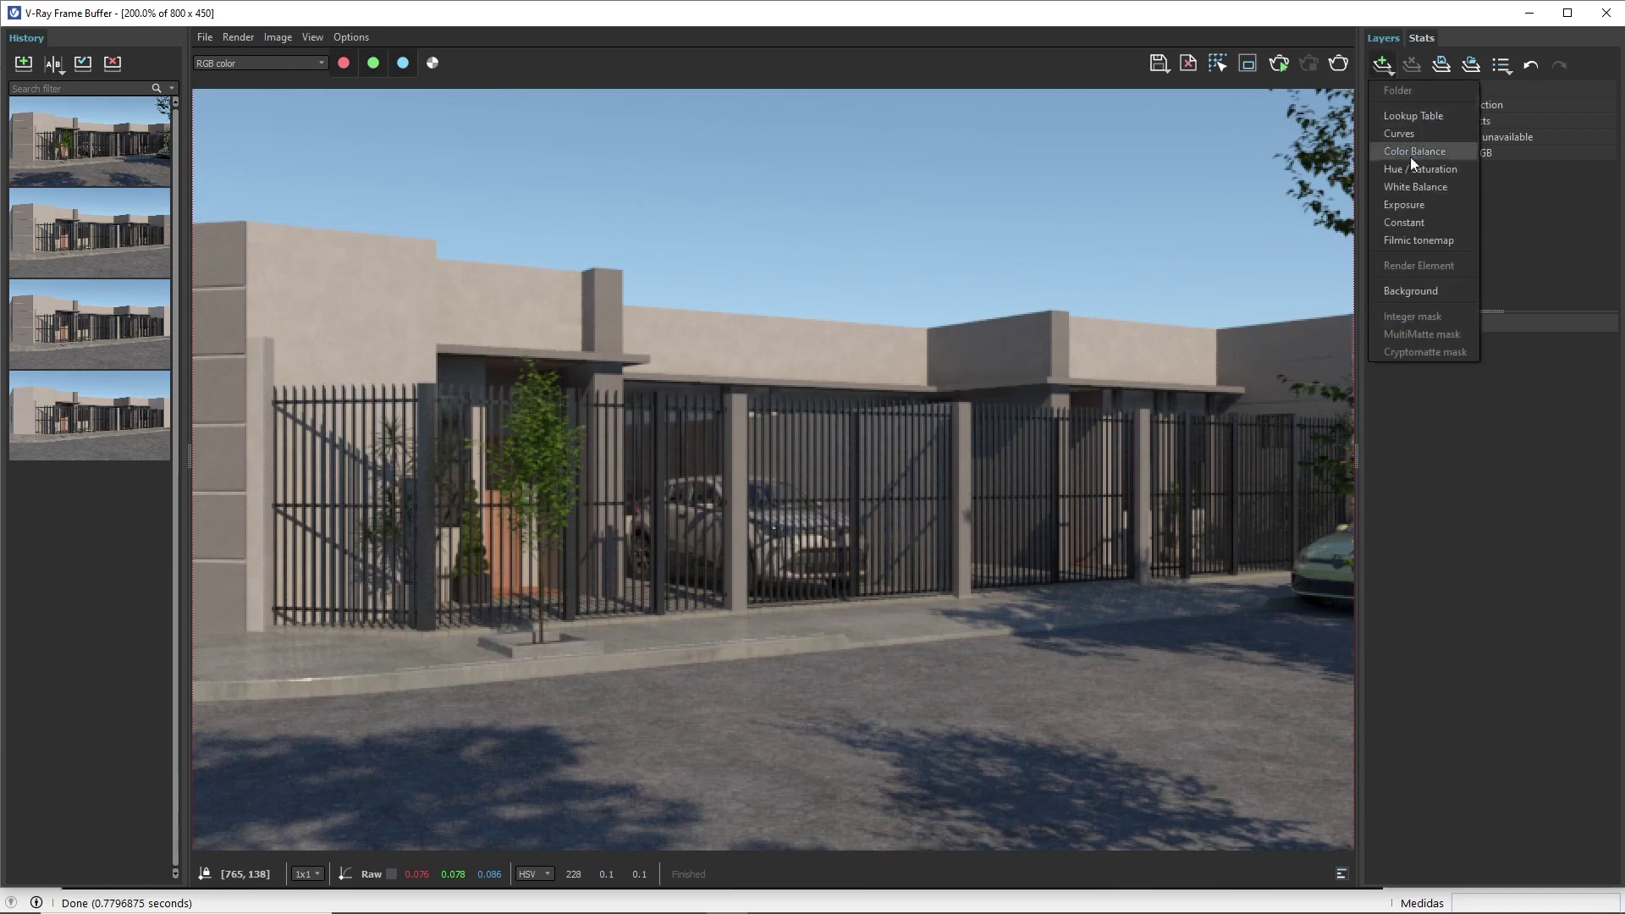
click(1417, 206)
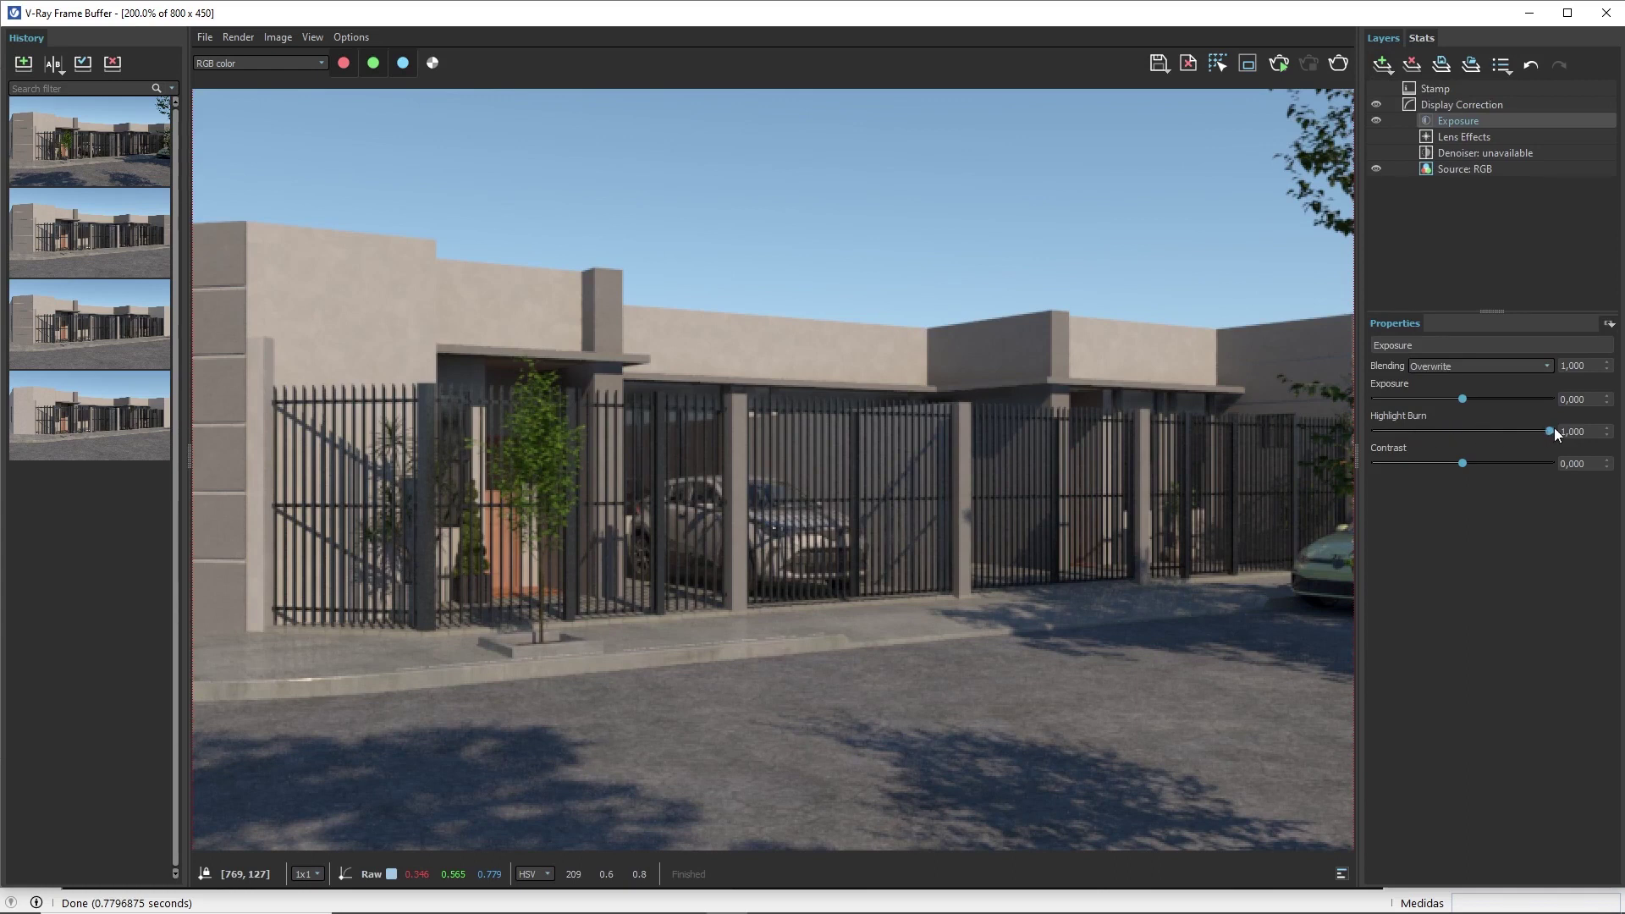
drag(1542, 430, 1363, 435)
drag(1462, 399, 1480, 399)
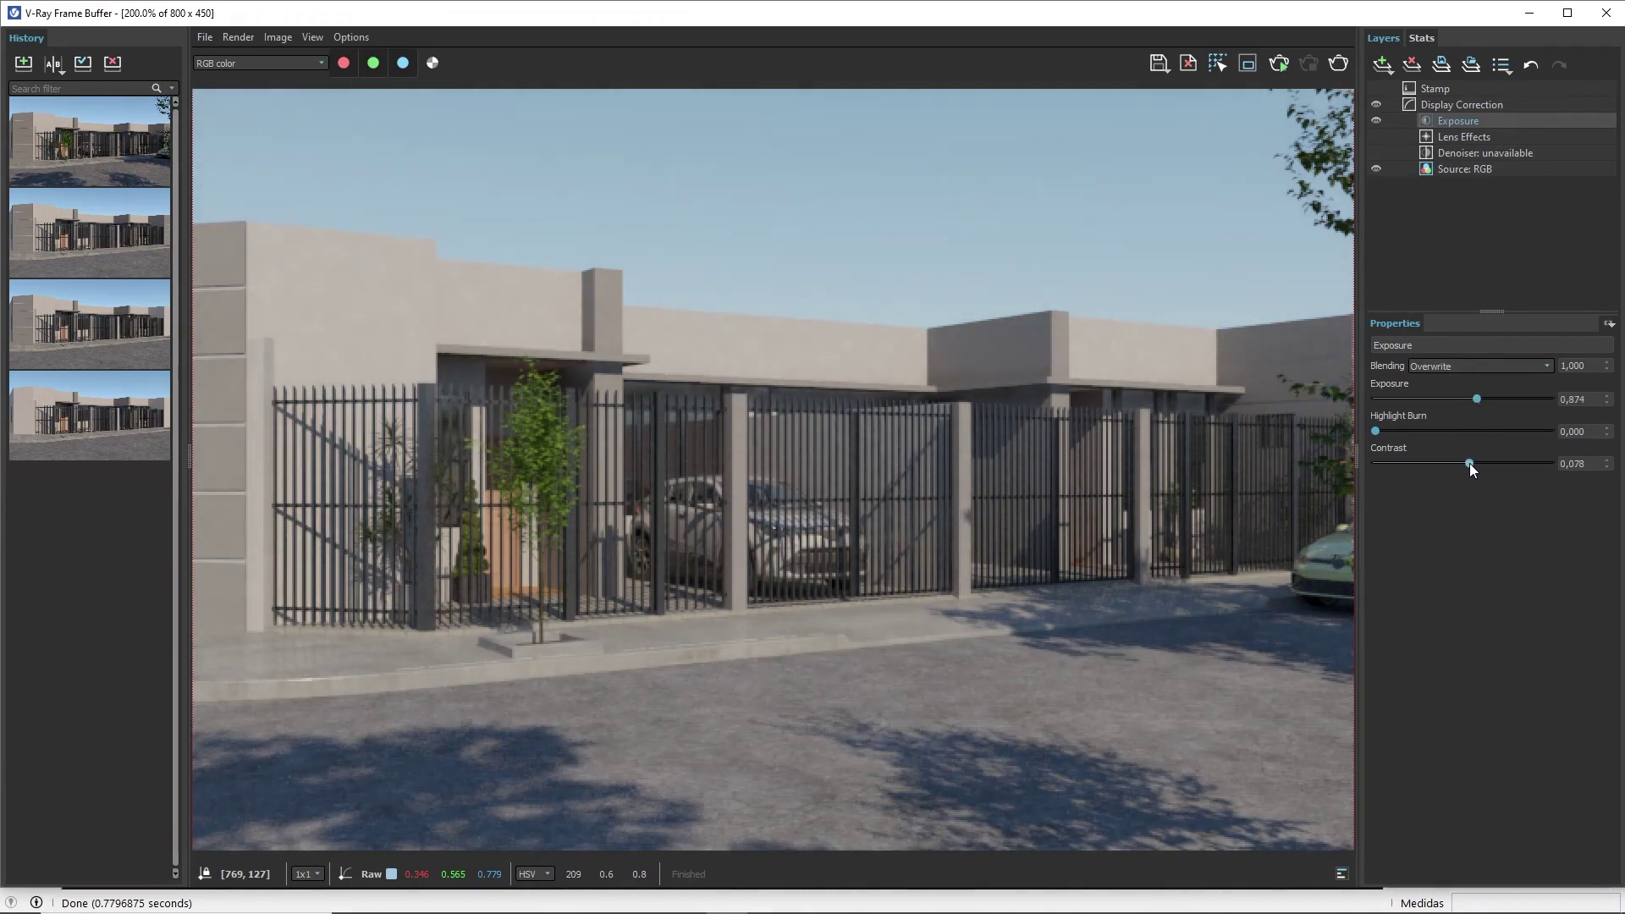
Pan across the corrected render to inspect its right side, then minimize the Frame Buffer
scroll(955, 486, down, 2)
scroll(789, 481, up, 2)
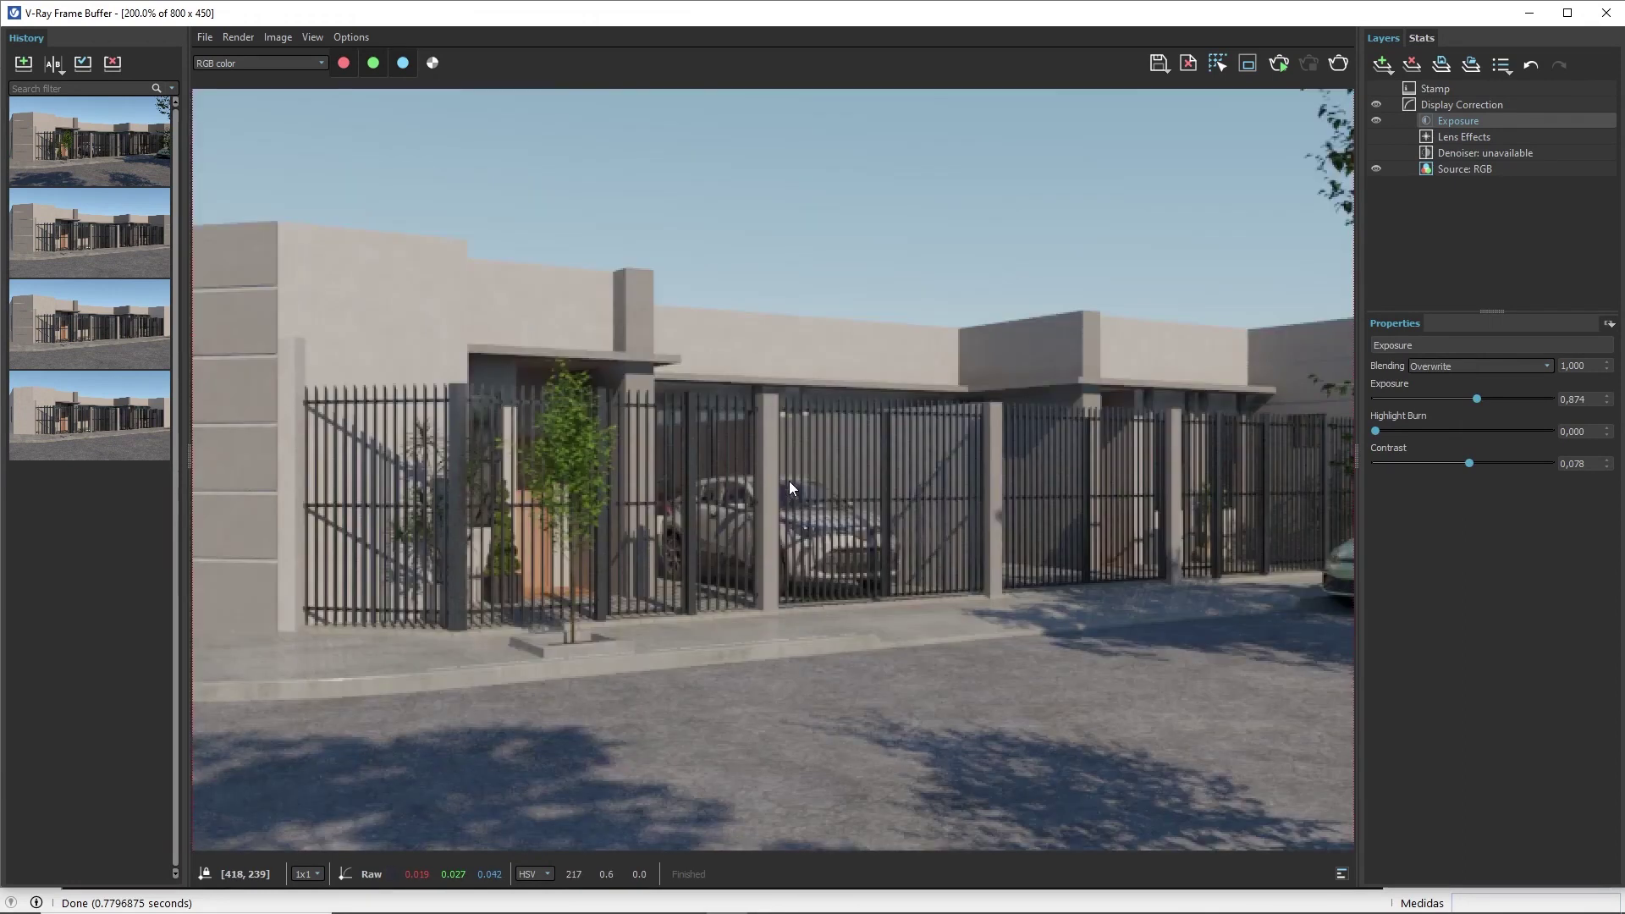
scroll(951, 490, down, 1)
scroll(941, 455, up, 1)
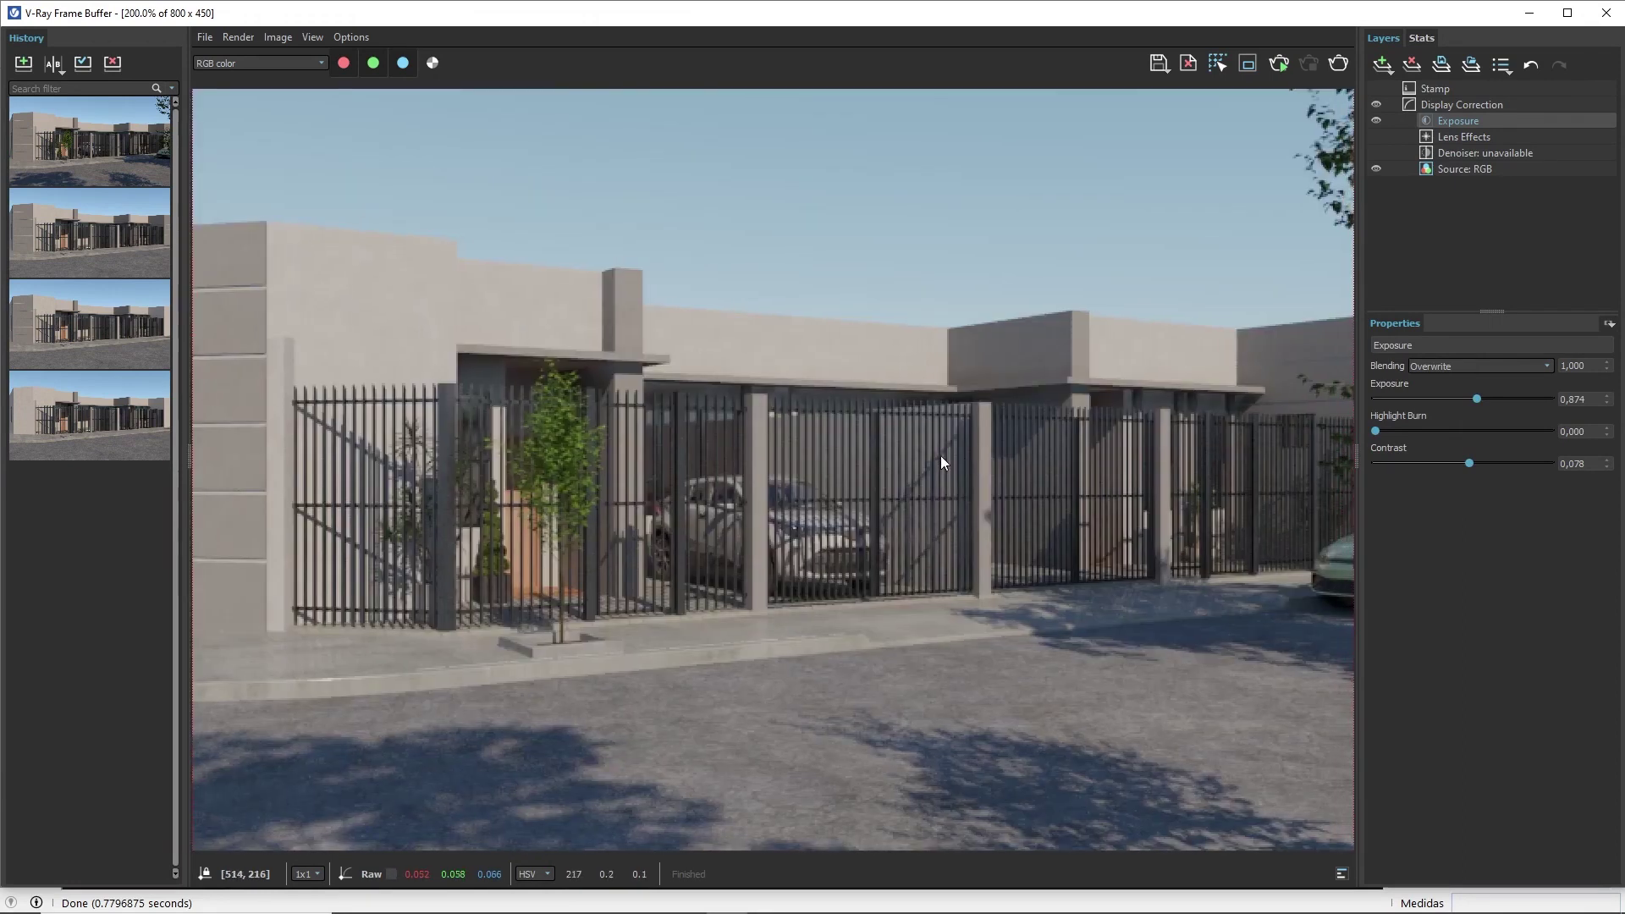
mouse_move(934, 485)
middle_down()
mouse_move(699, 510)
mouse_move(1048, 504)
middle_up()
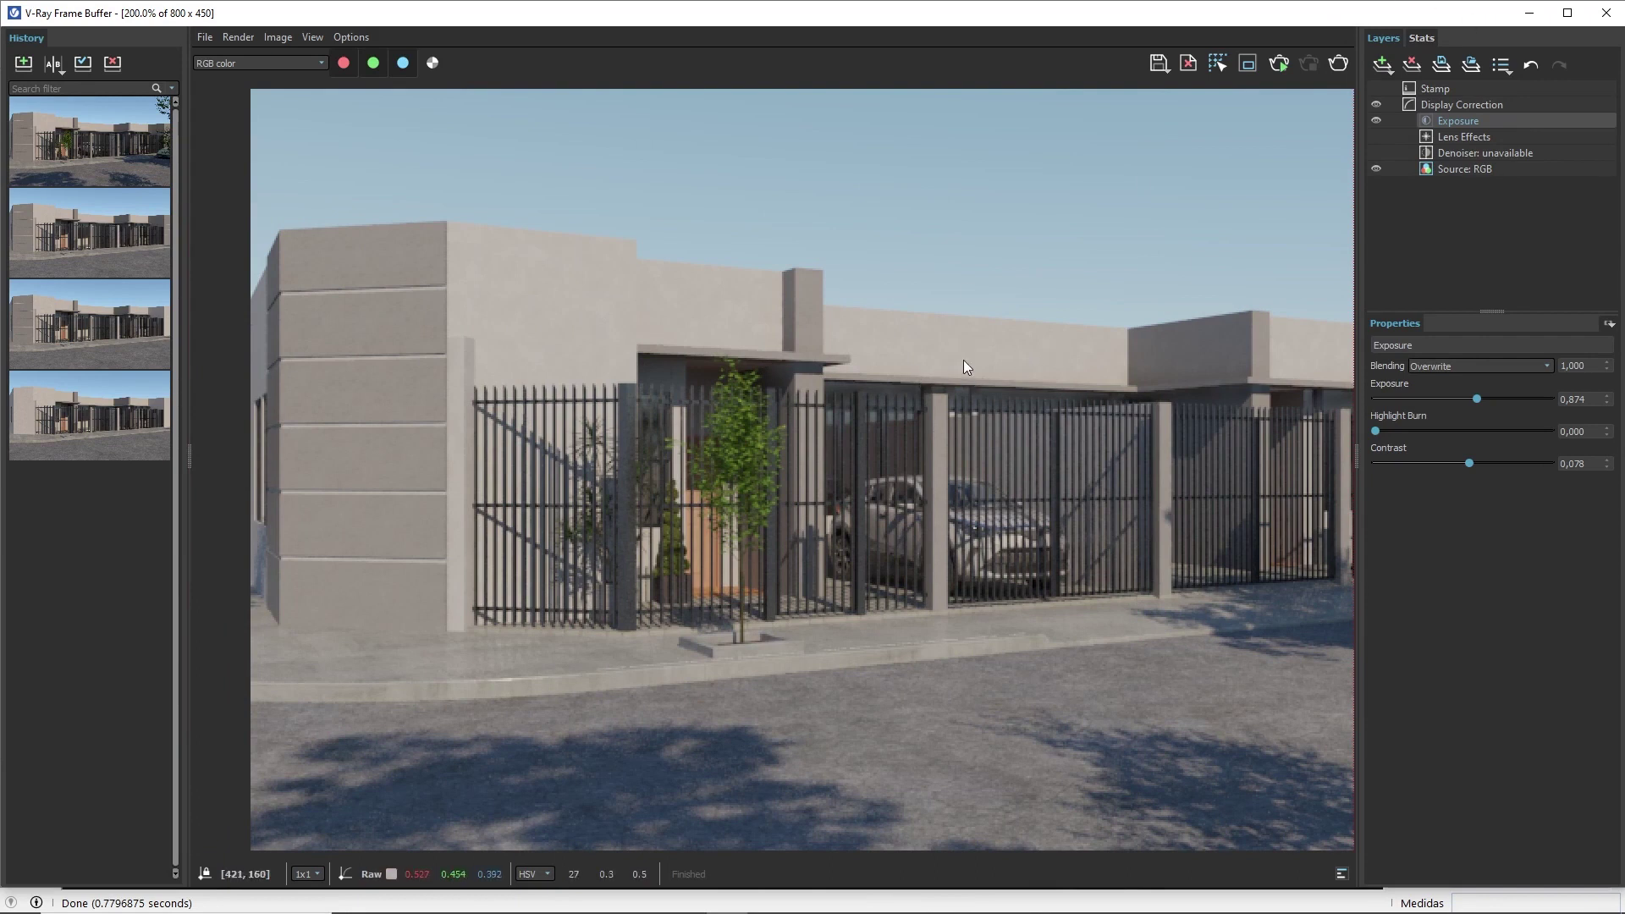
mouse_move(953, 357)
middle_down()
mouse_move(632, 374)
mouse_move(957, 364)
middle_up()
mouse_move(963, 511)
middle_down()
mouse_move(947, 473)
mouse_move(669, 464)
mouse_move(825, 464)
mouse_move(759, 472)
middle_up()
scroll(759, 469, down, 3)
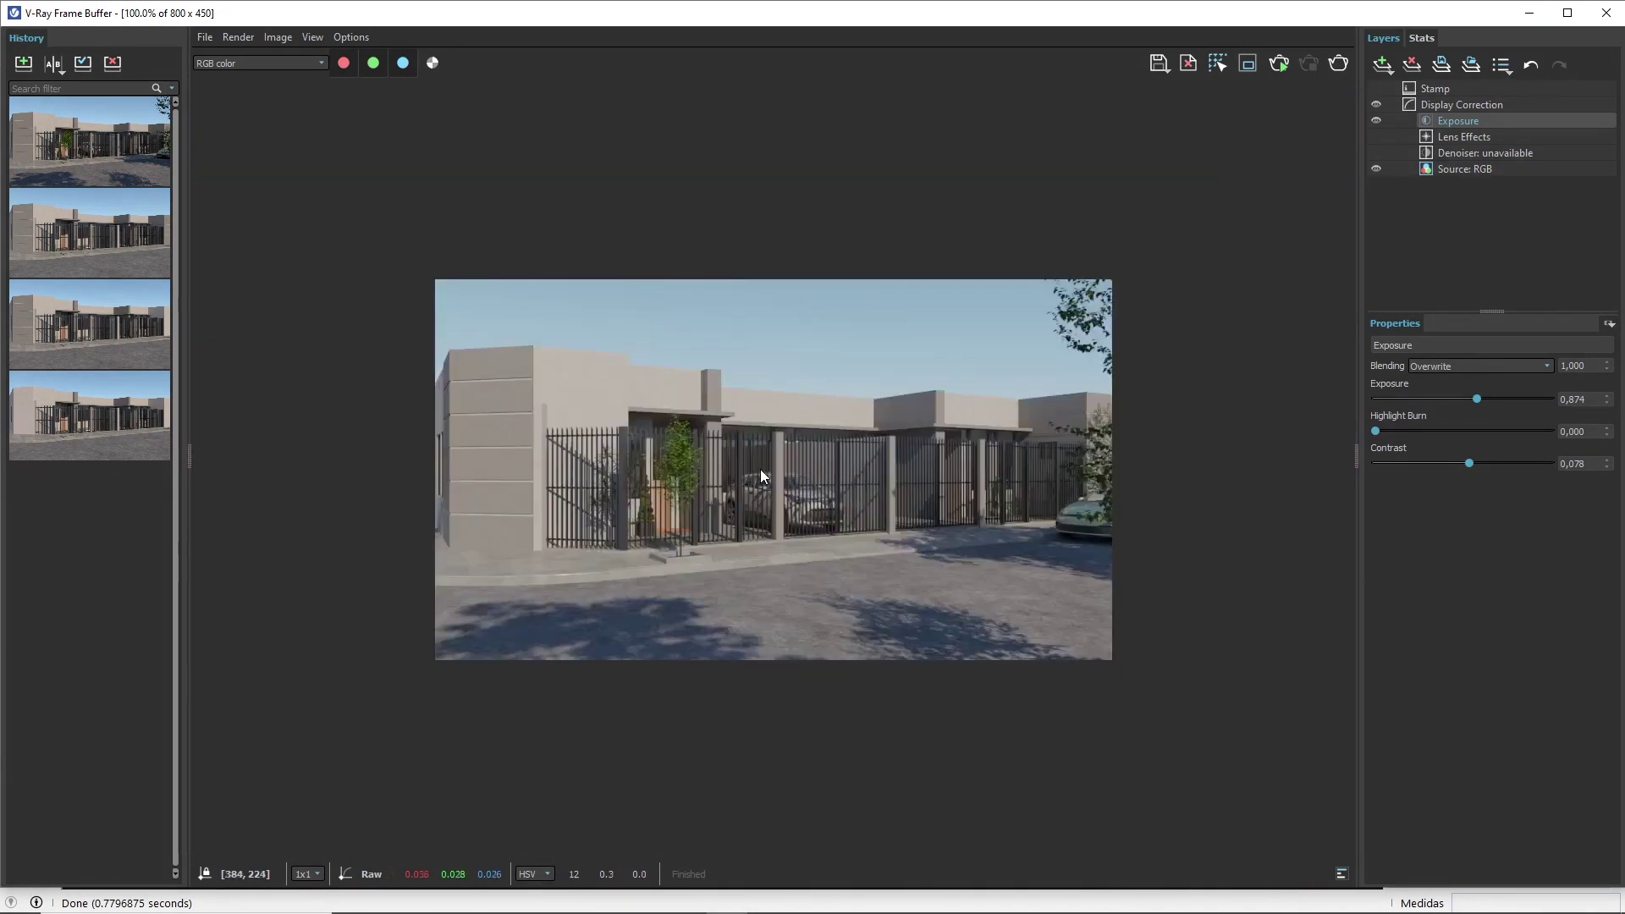
scroll(760, 469, up, 3)
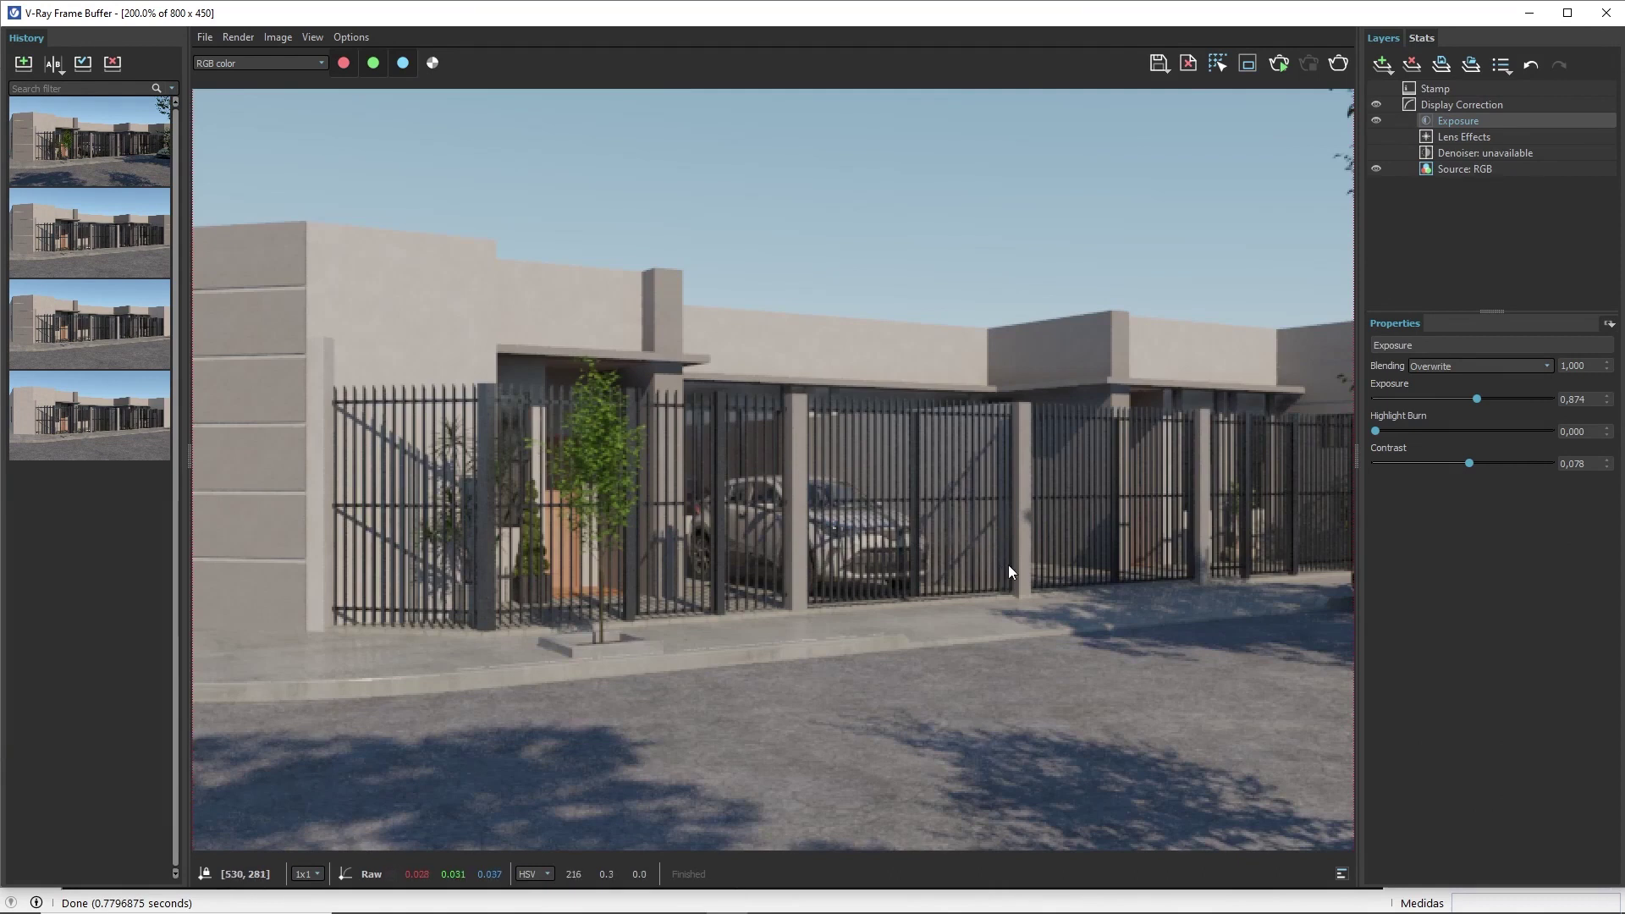
middle_drag(976, 480, 966, 537)
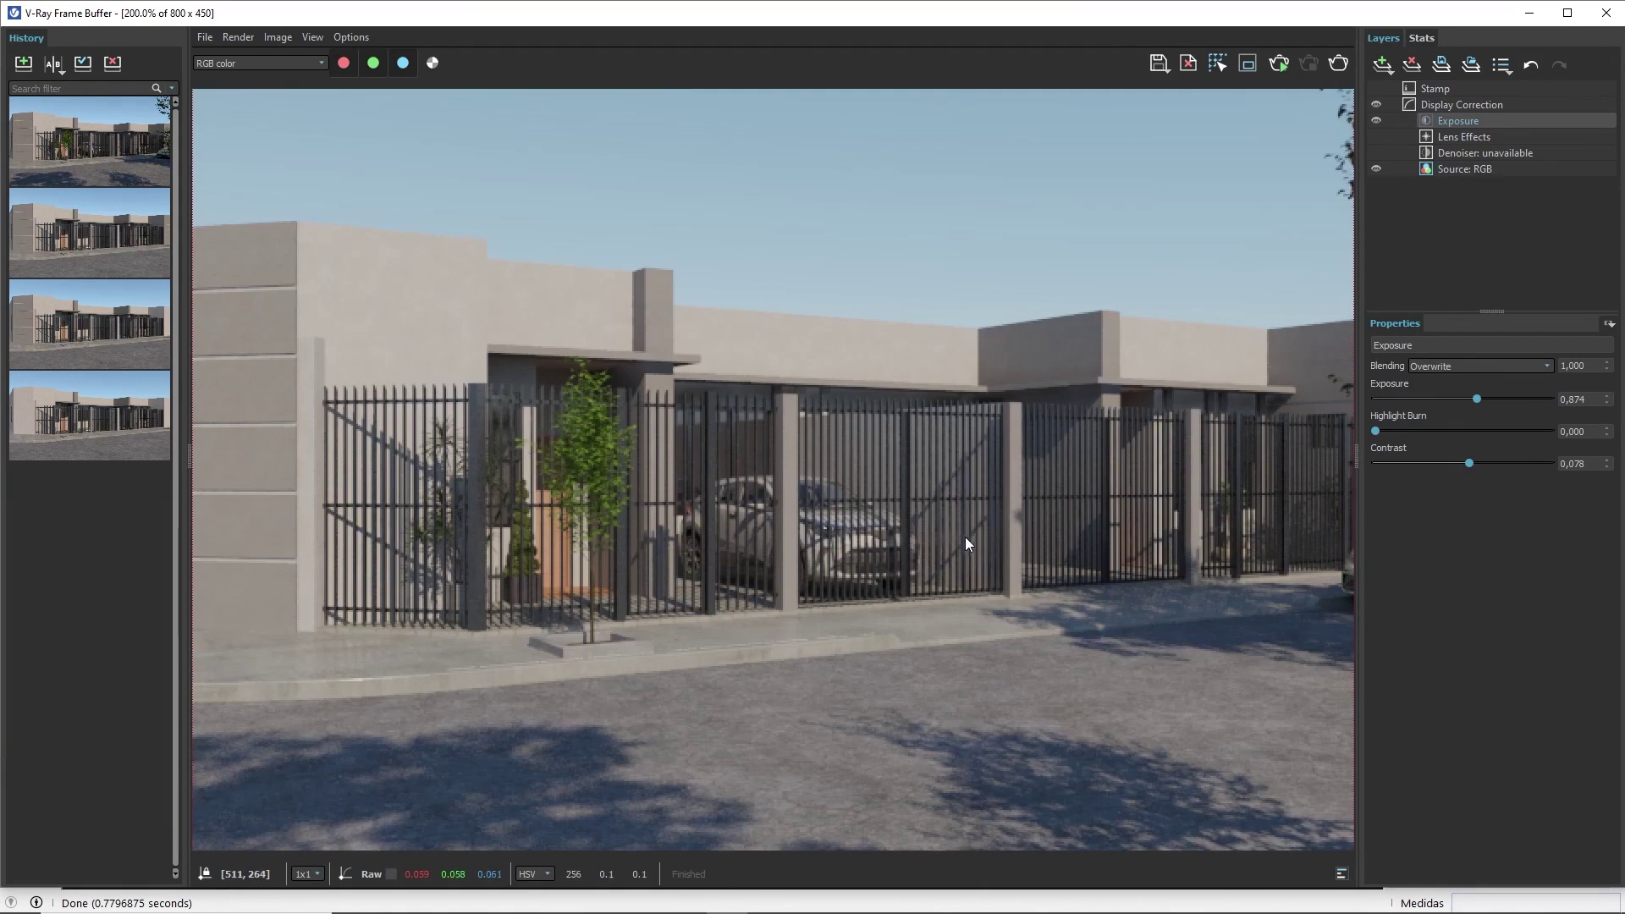
click(1529, 13)
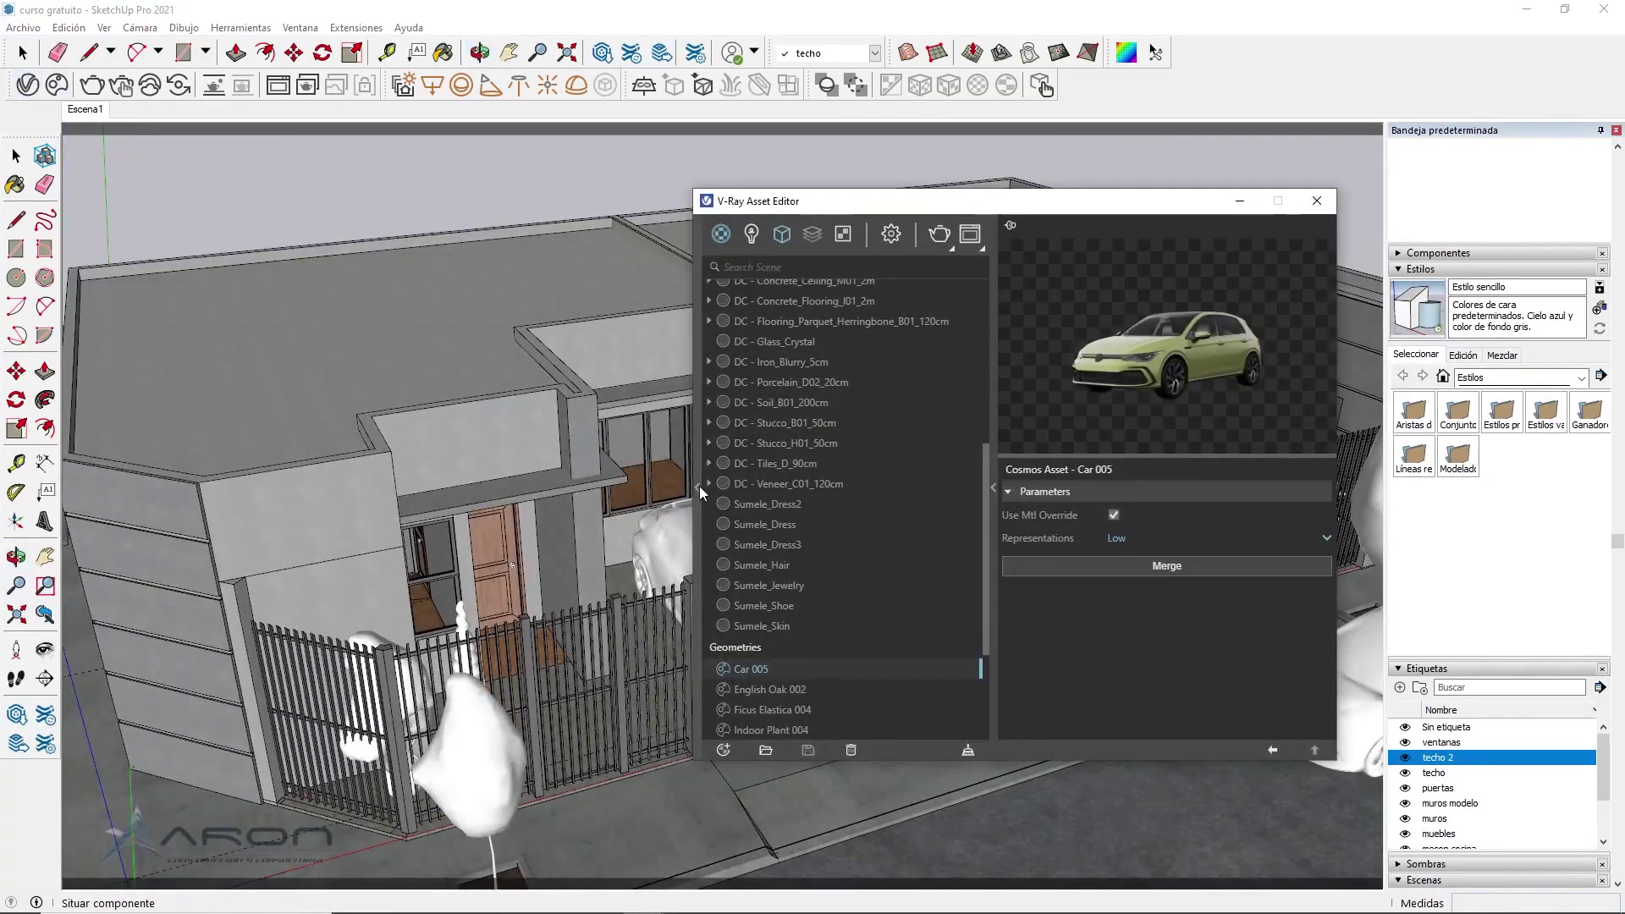
Add DC - Bricks_A01_1m from the V-Ray library's Bricks category and set its texture size to 1 m
click(699, 485)
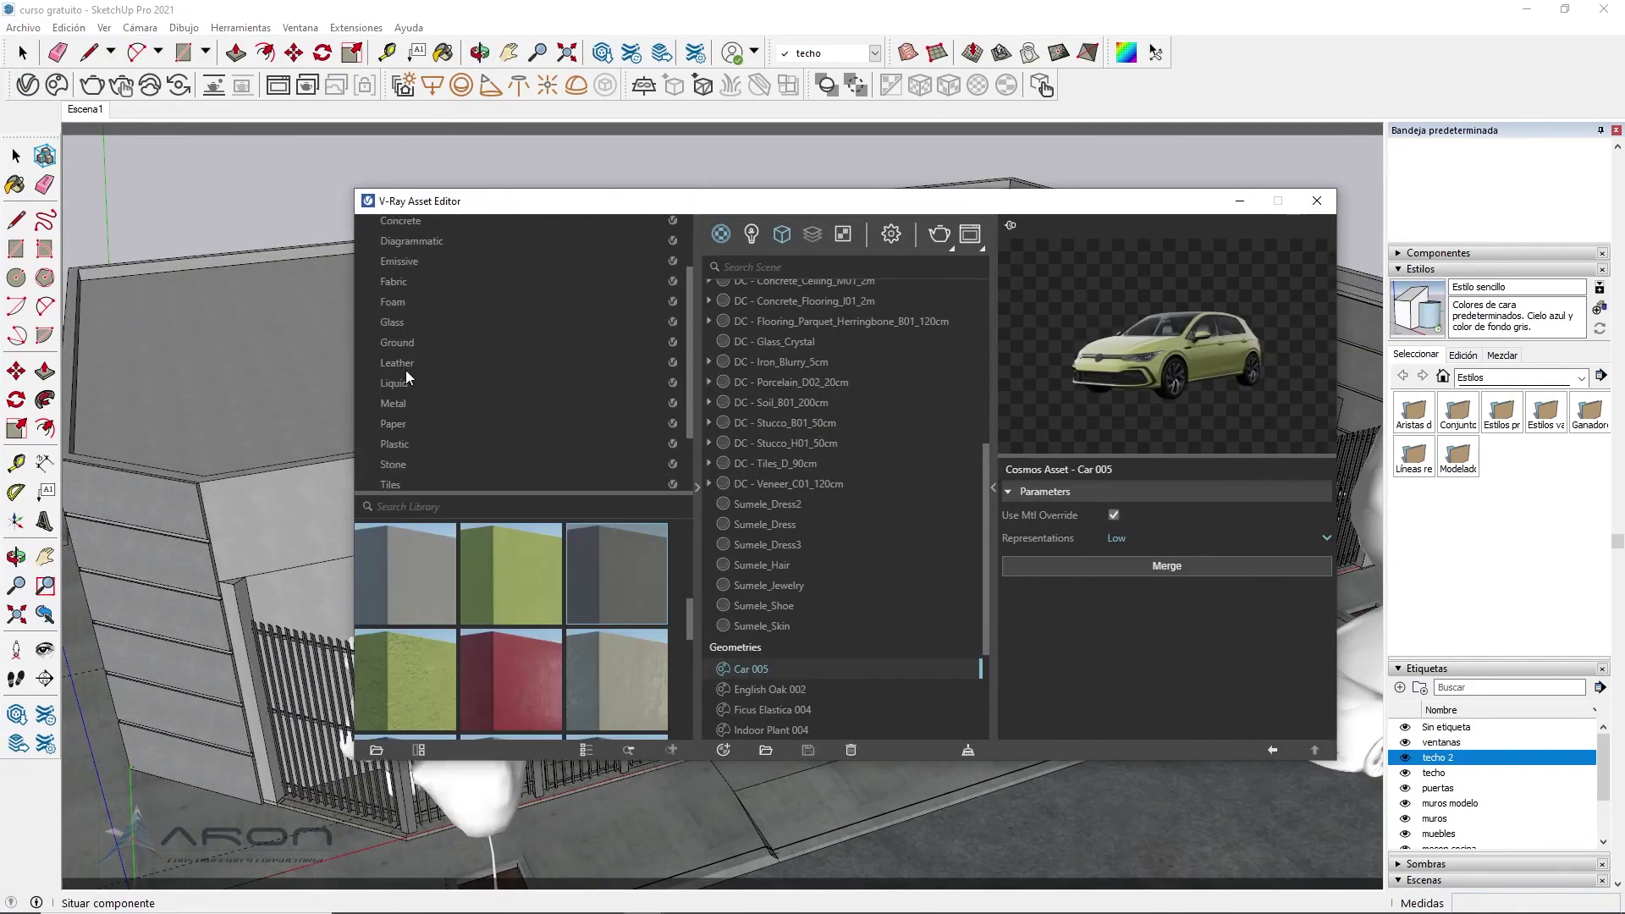
scroll(402, 374, up, 2)
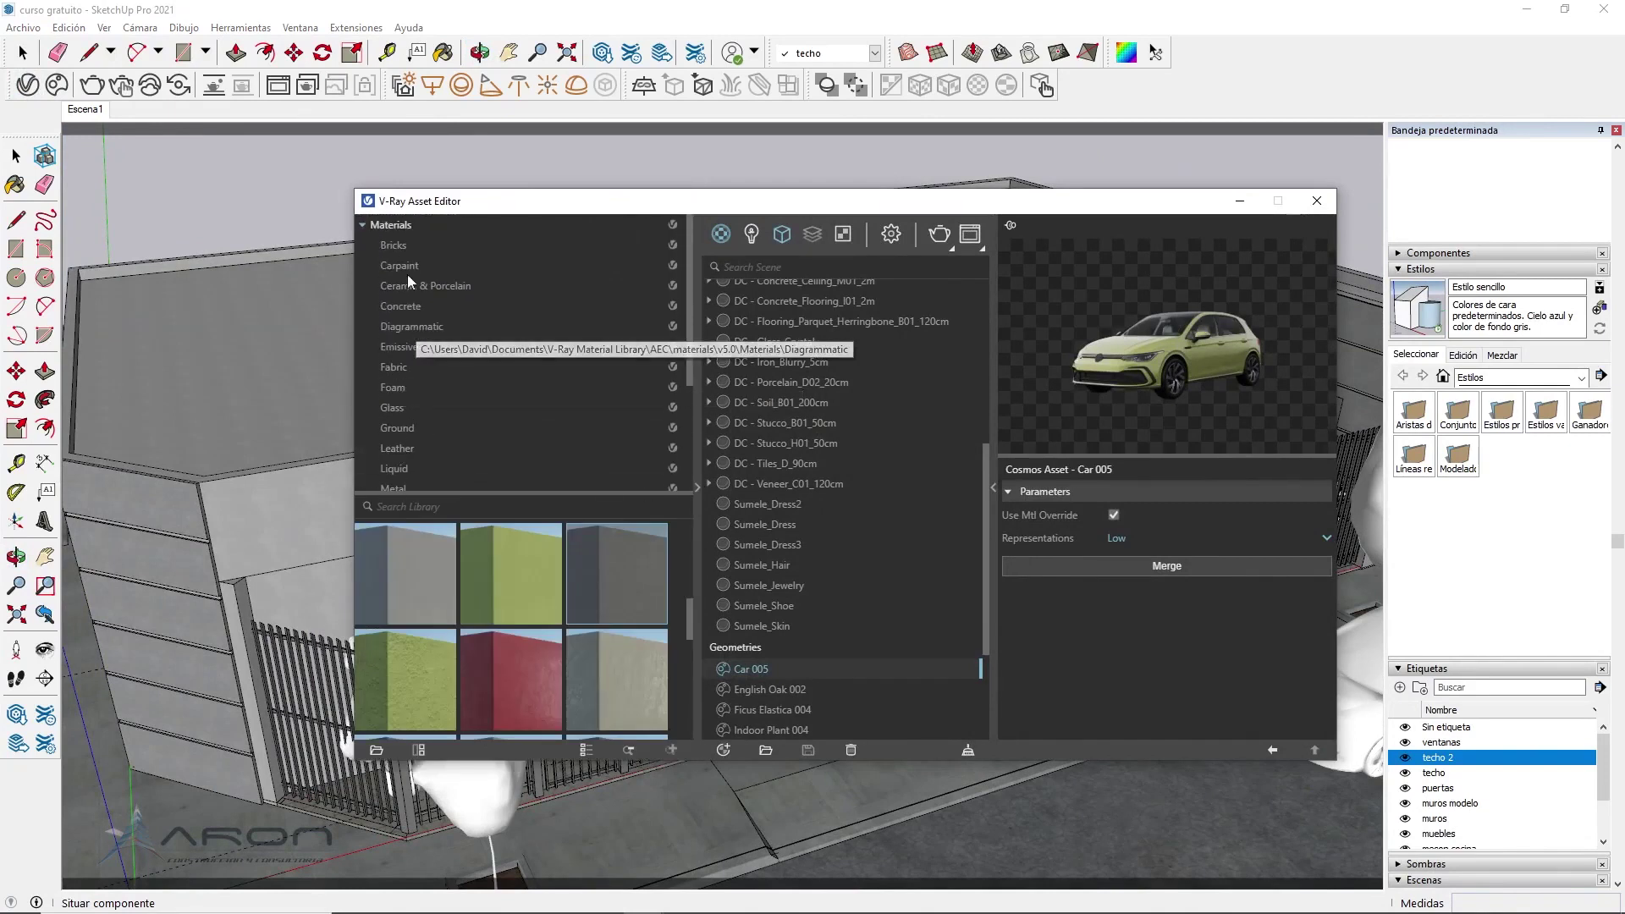
click(394, 246)
scroll(525, 569, down, 2)
scroll(513, 575, up, 2)
drag(390, 576, 822, 536)
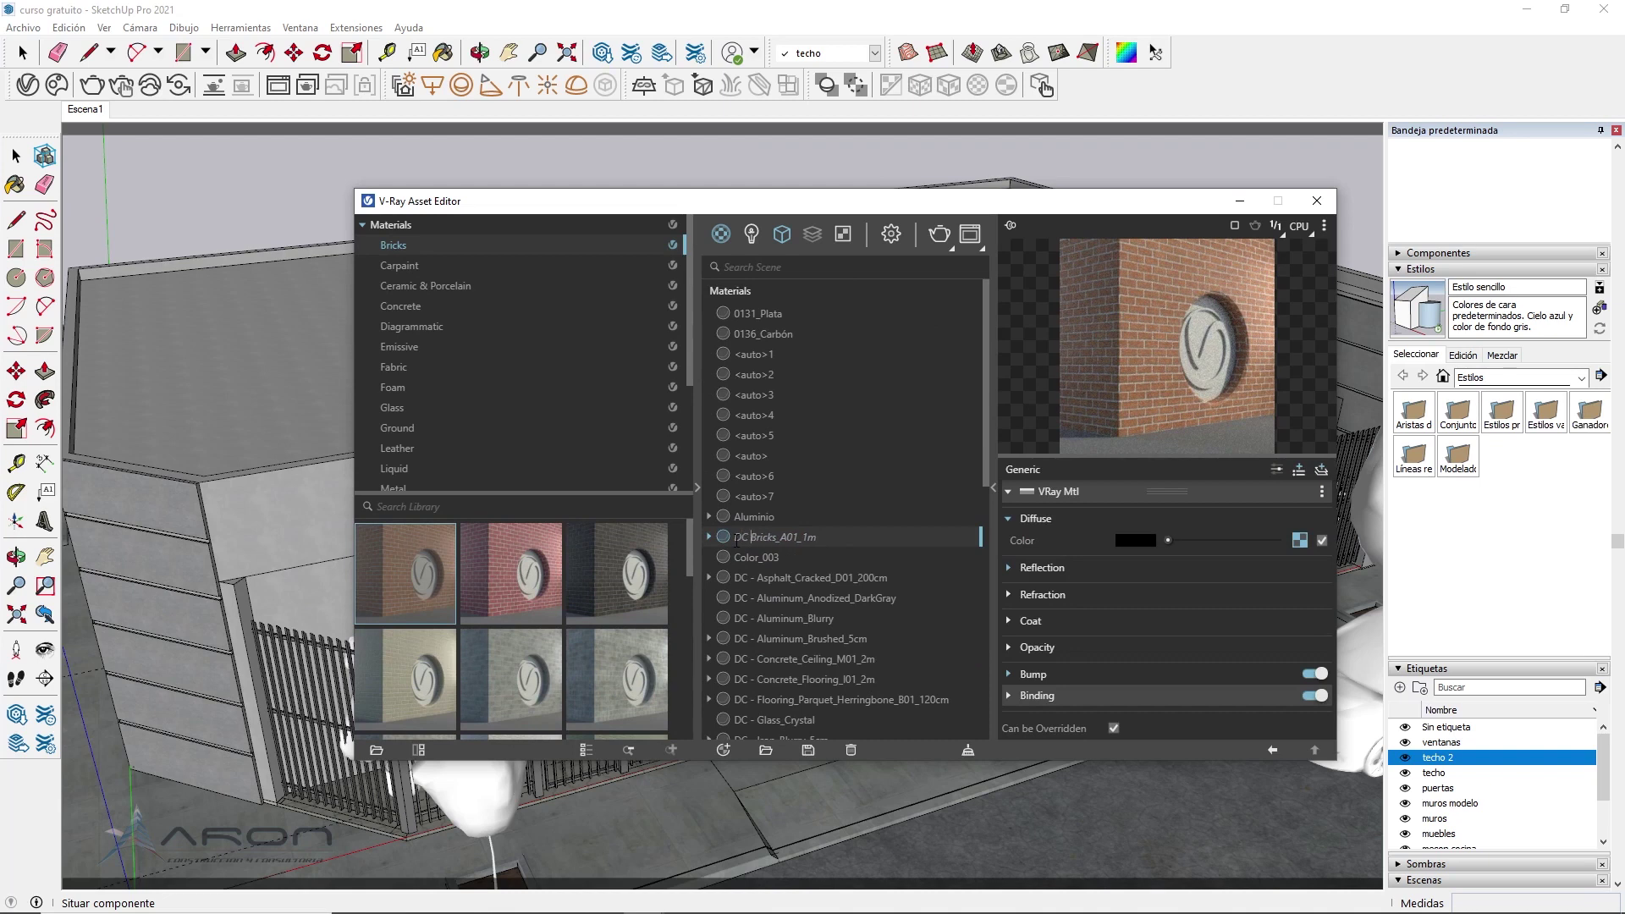
key(Return)
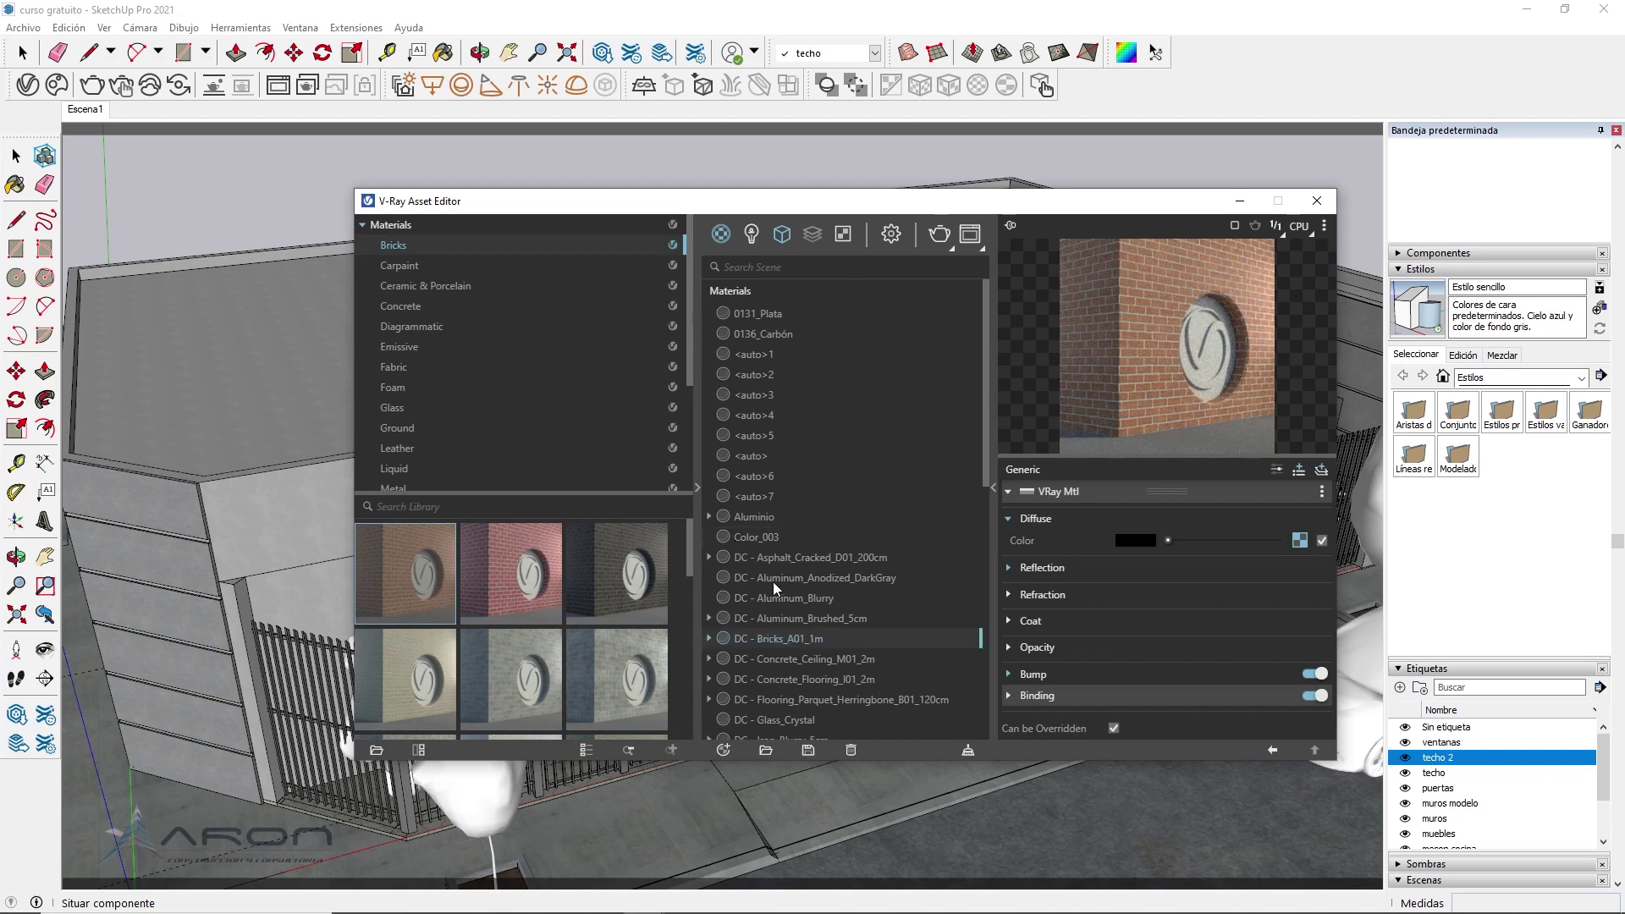
key(b)
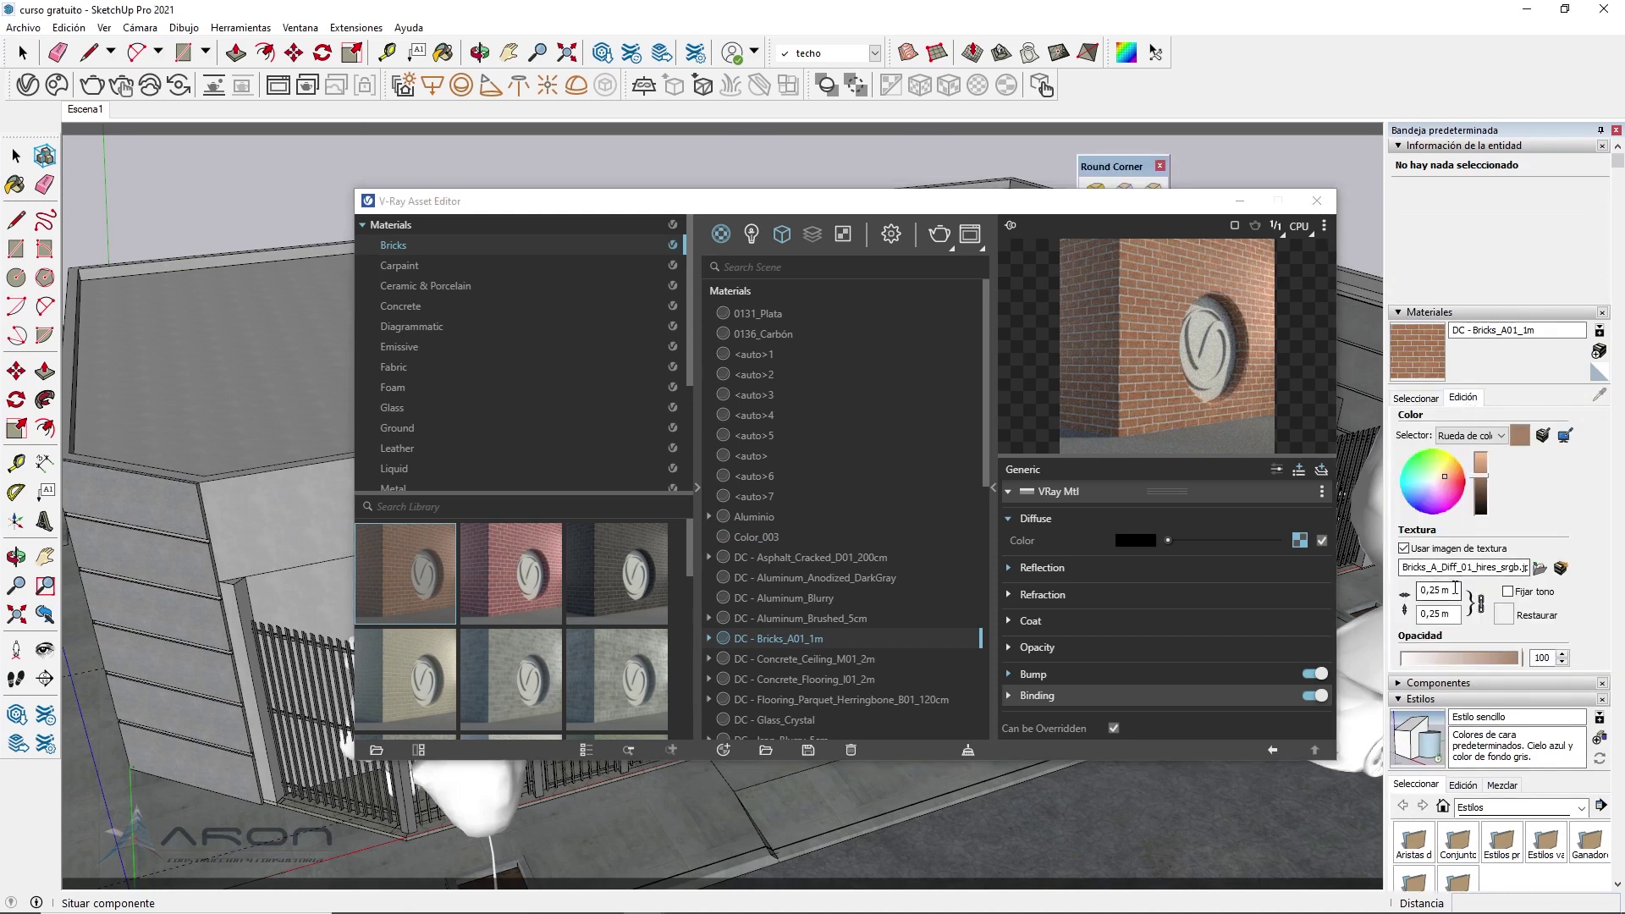
click(1456, 588)
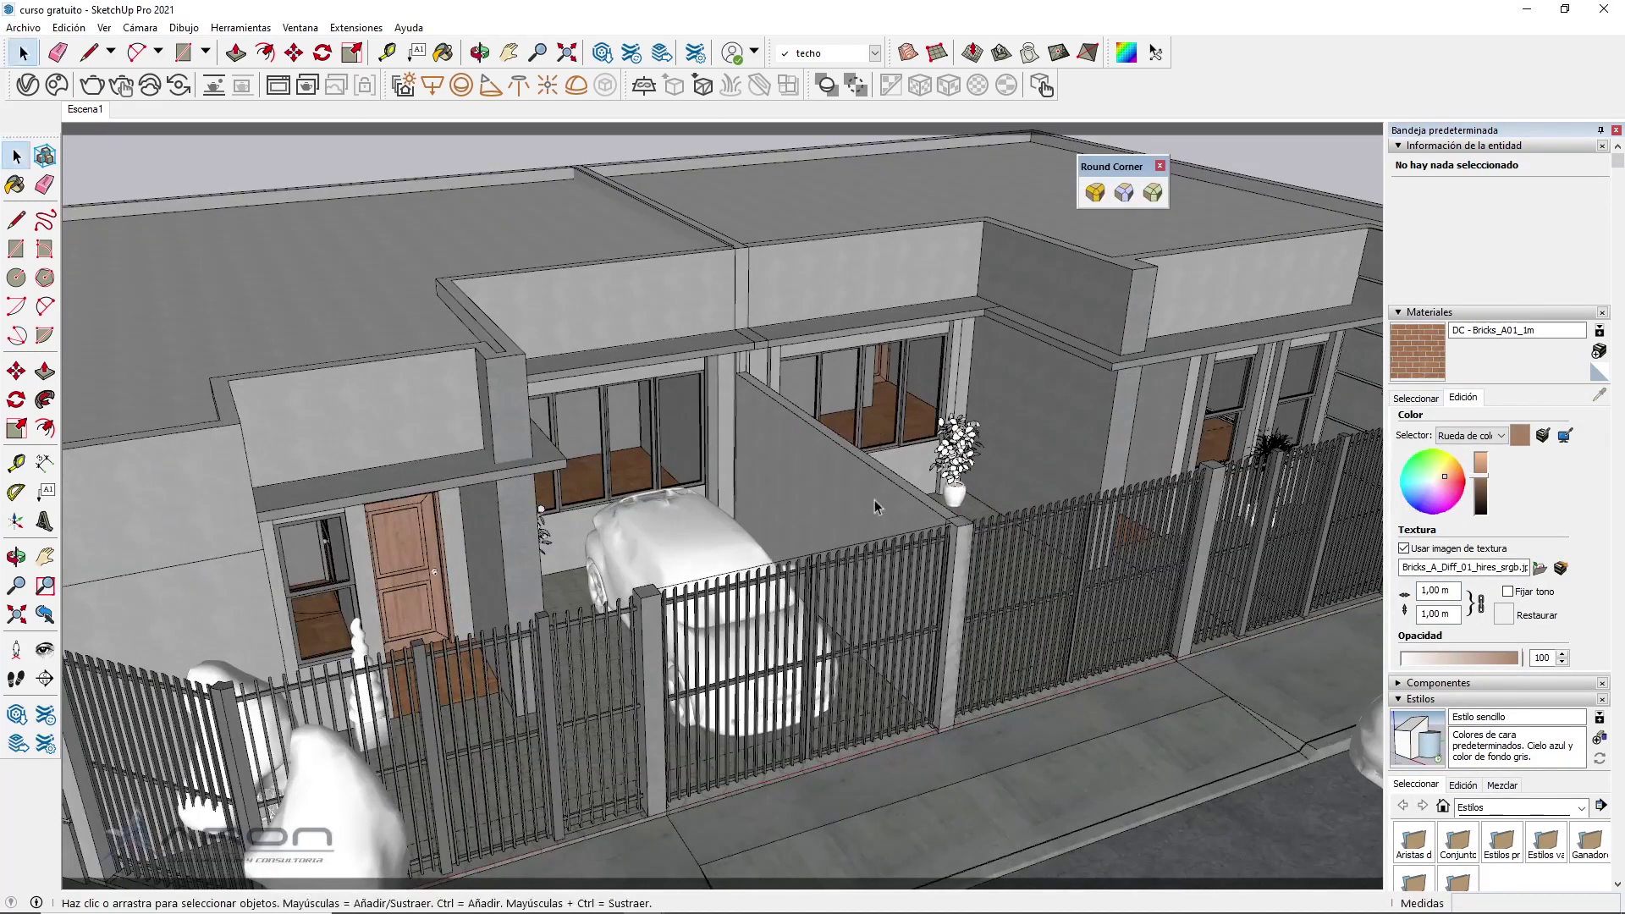
Open the wall group for editing and trial-paint its face with brick, undoing that fill
click(876, 507)
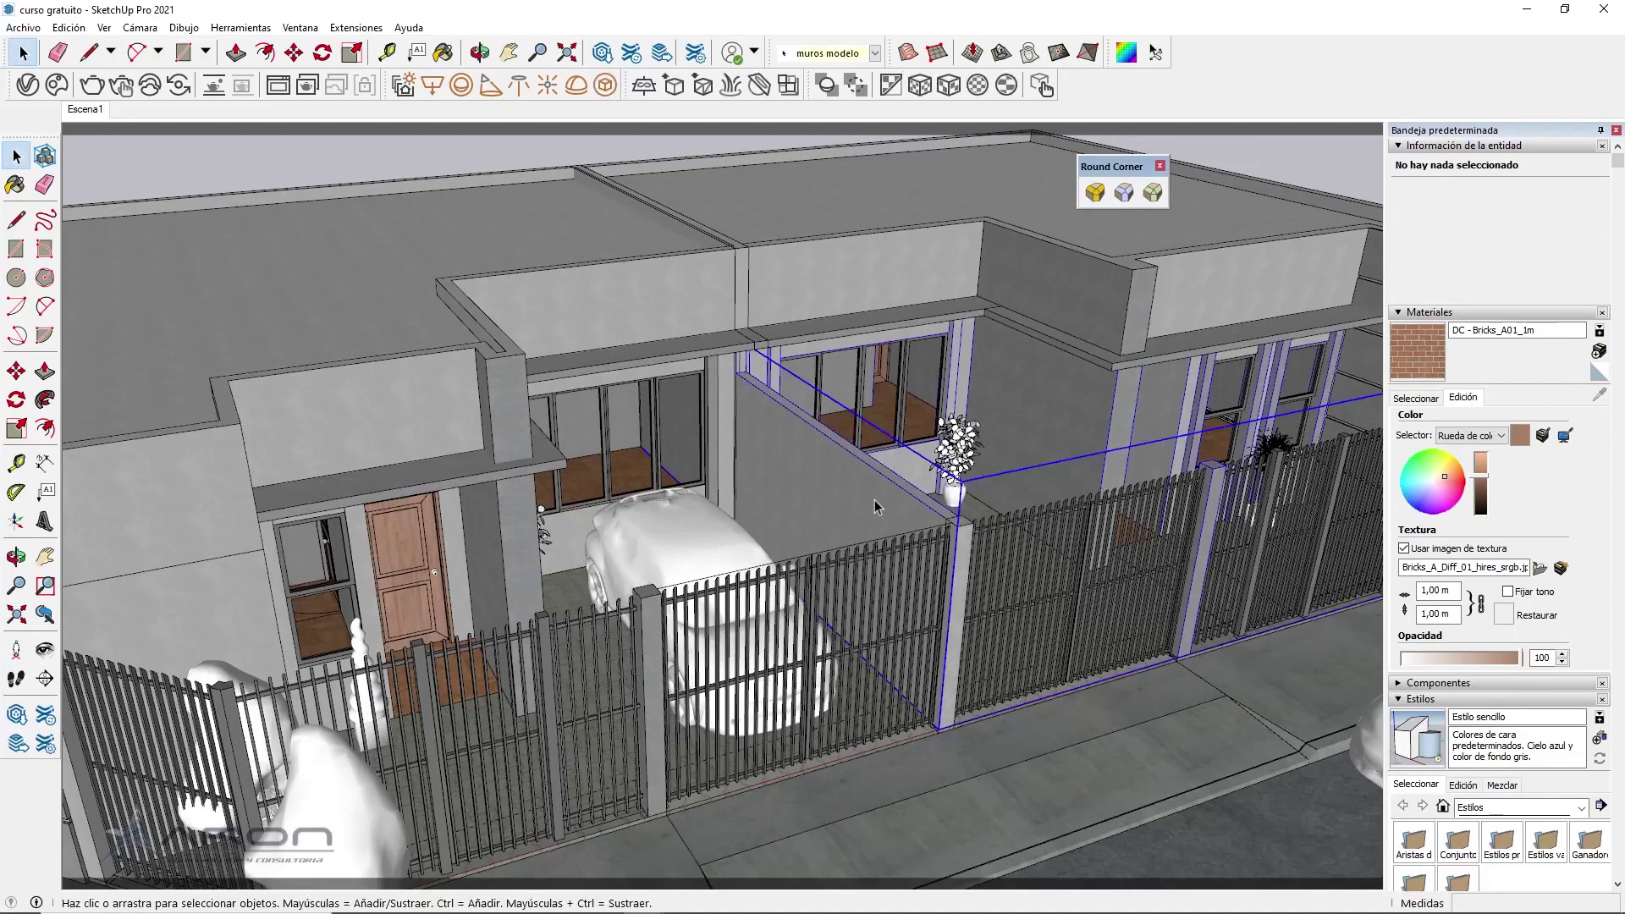
scroll(931, 508, up, 3)
double_click(982, 508)
scroll(991, 512, up, 2)
click(1395, 357)
click(905, 529)
key(ctrl)
key(ctrl+z)
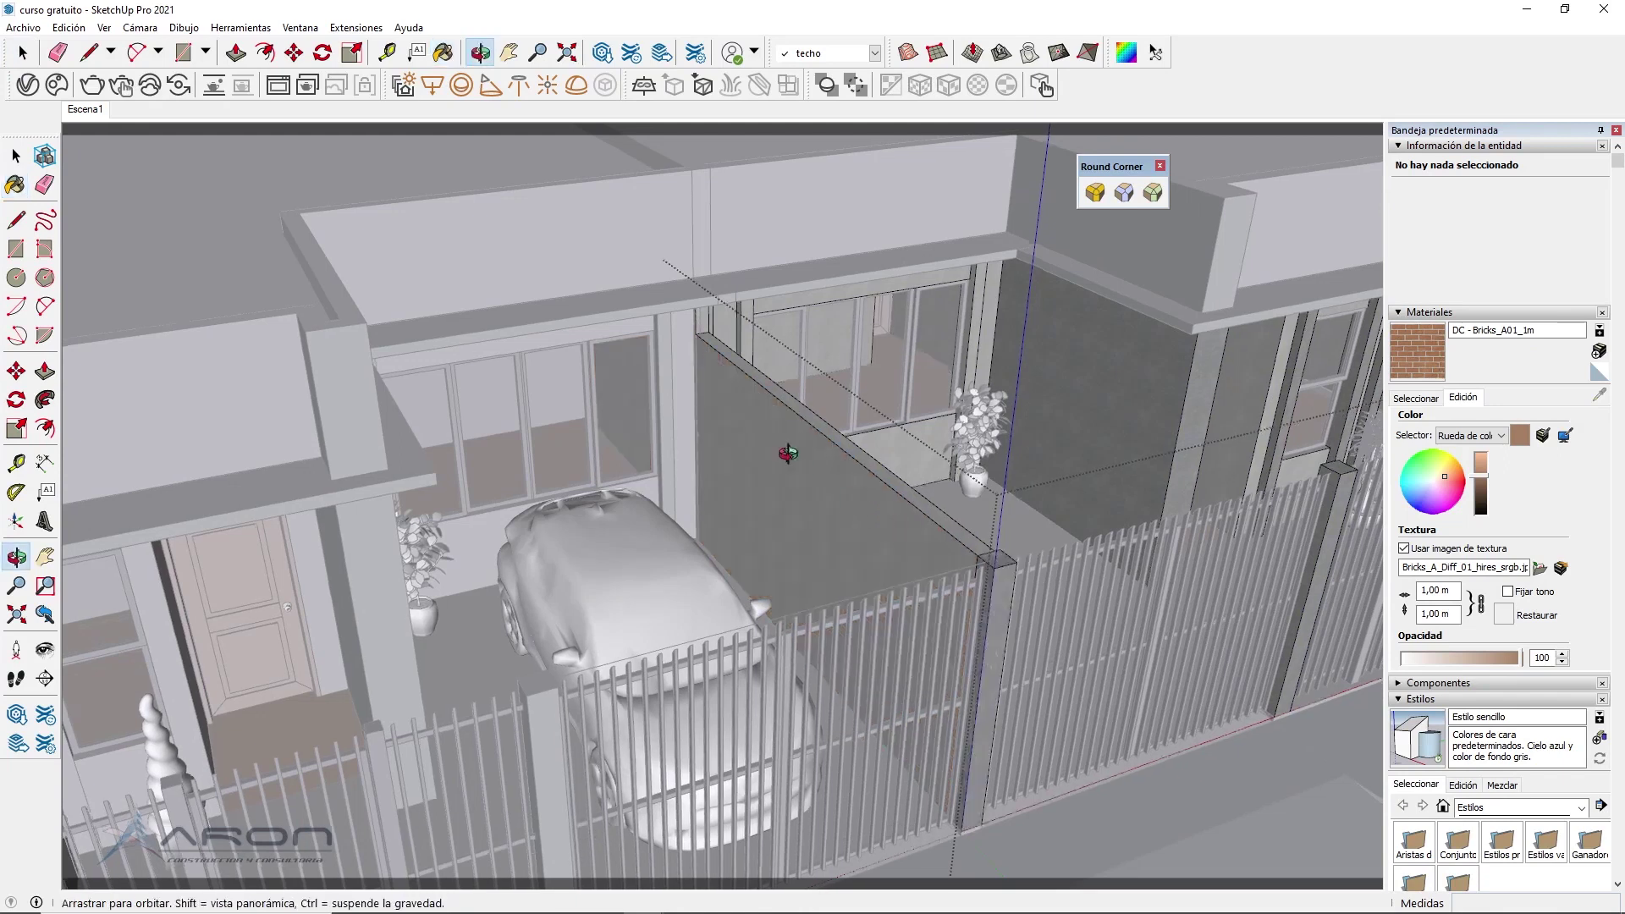
Paint the low wall's side, top and large faces with the brick material
middle_drag(770, 453, 791, 475)
key(l)
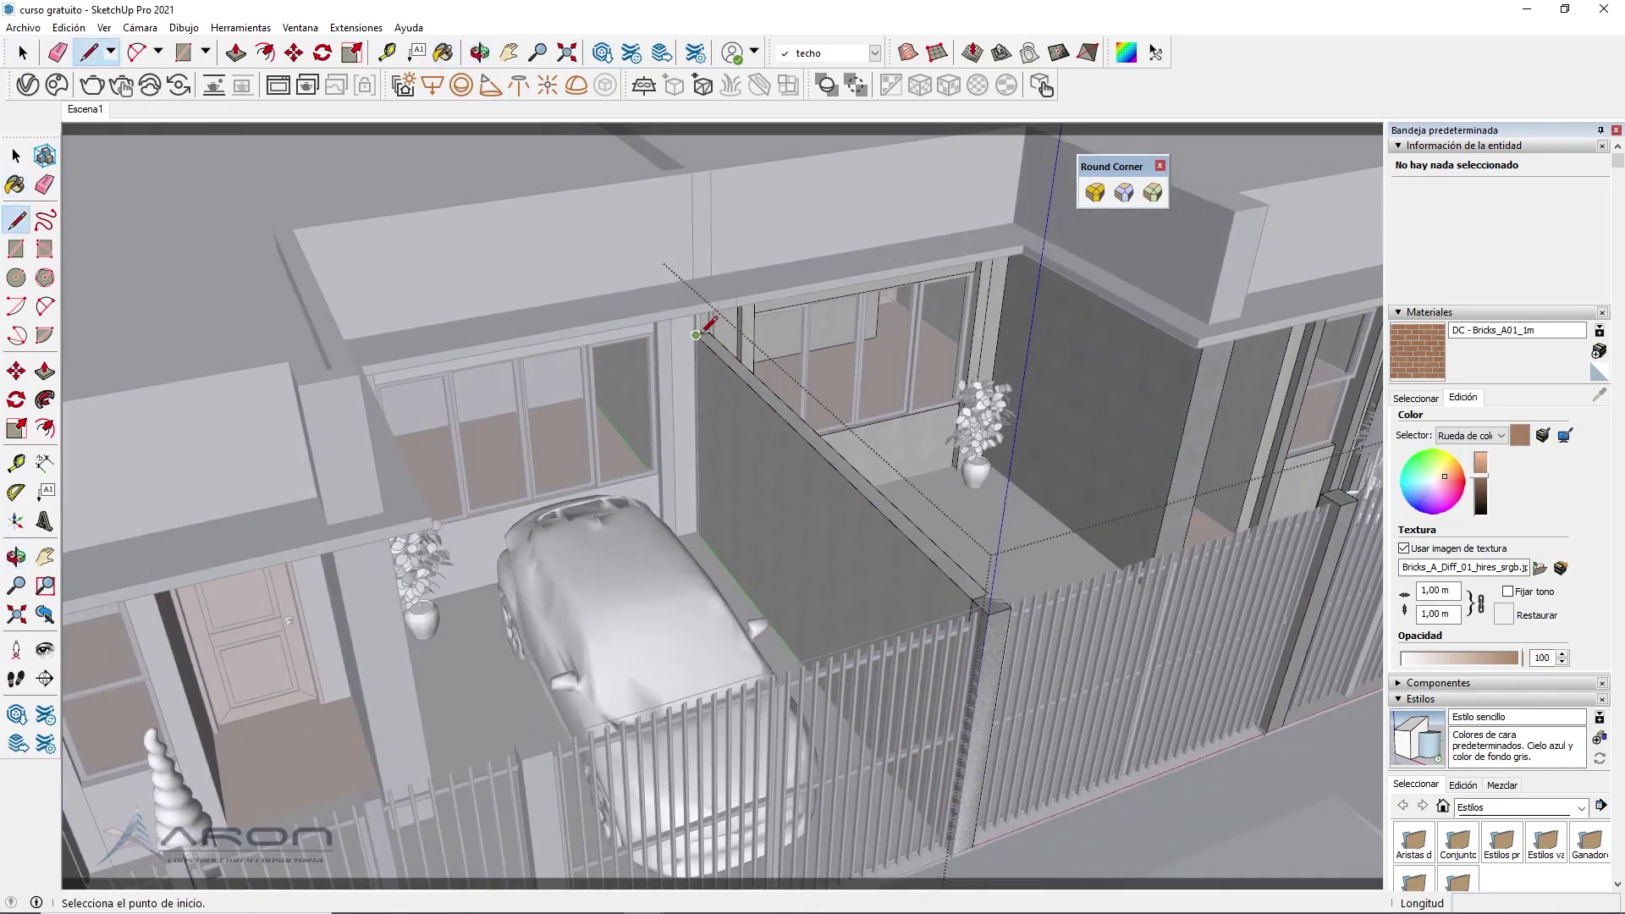
click(696, 334)
key(space)
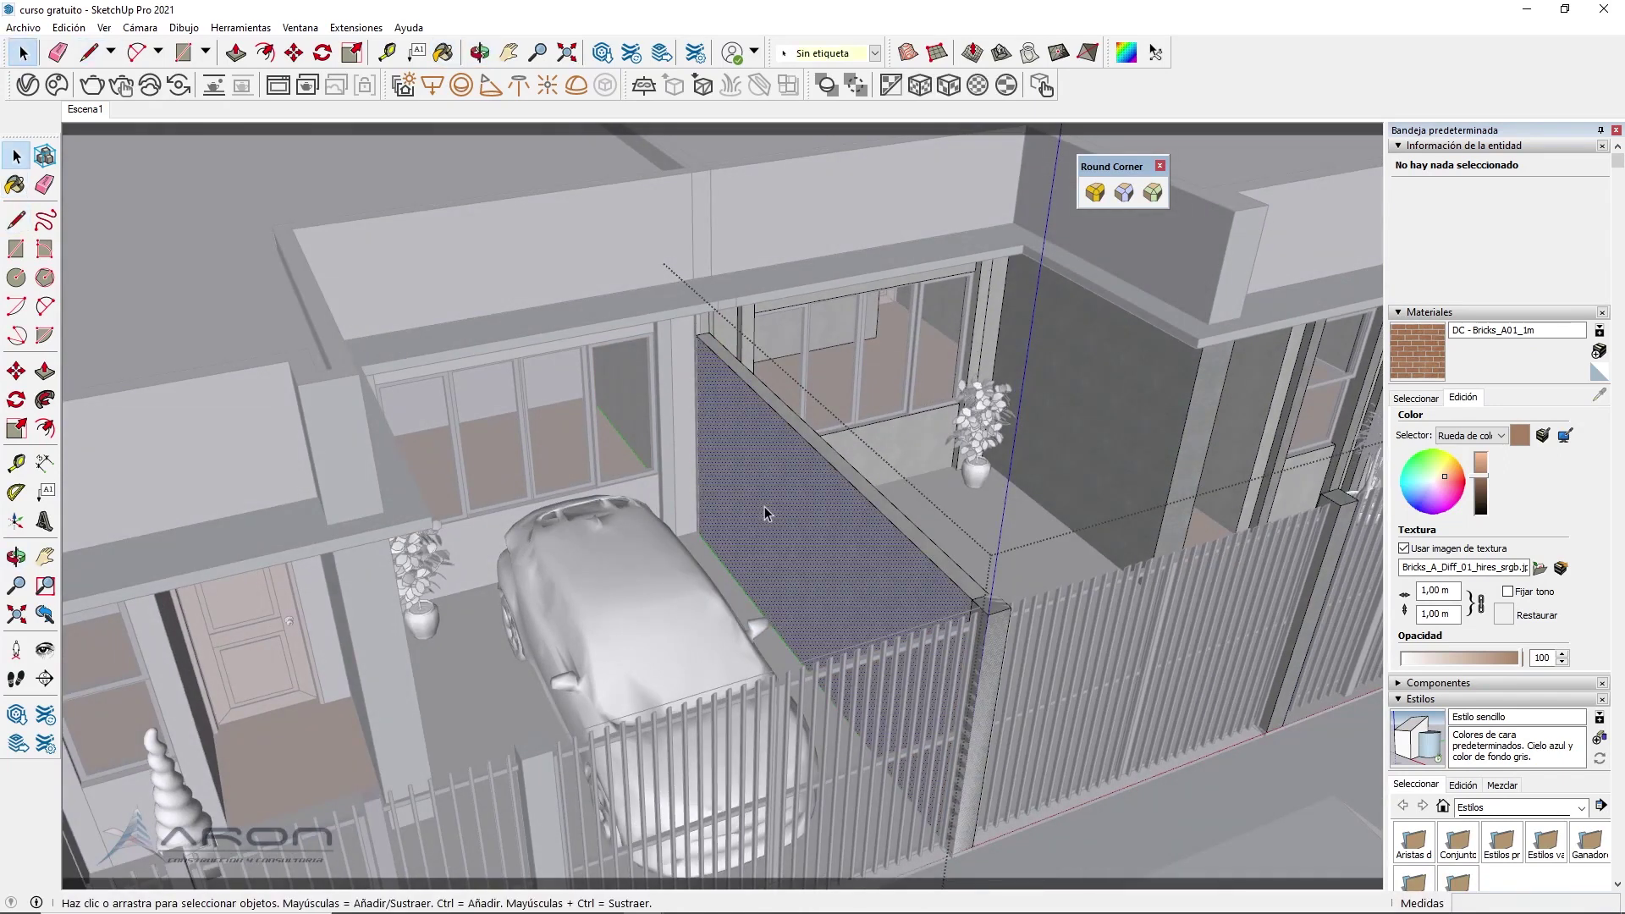
click(766, 509)
key(b)
click(714, 482)
middle_drag(714, 482, 535, 514)
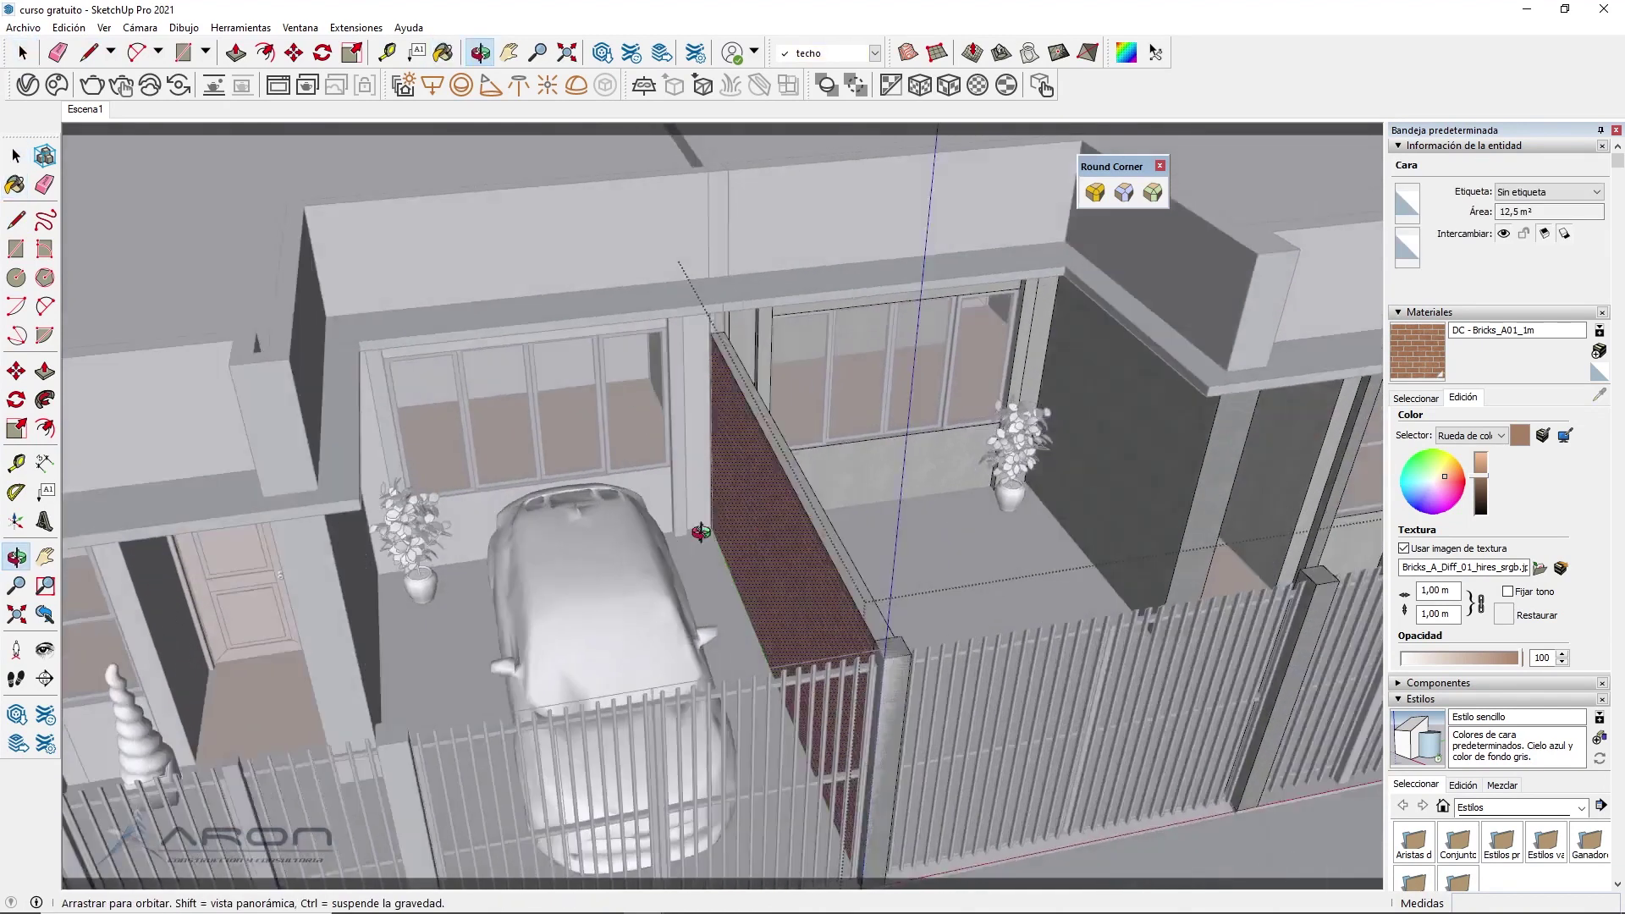
click(535, 515)
key(space)
click(710, 532)
key(b)
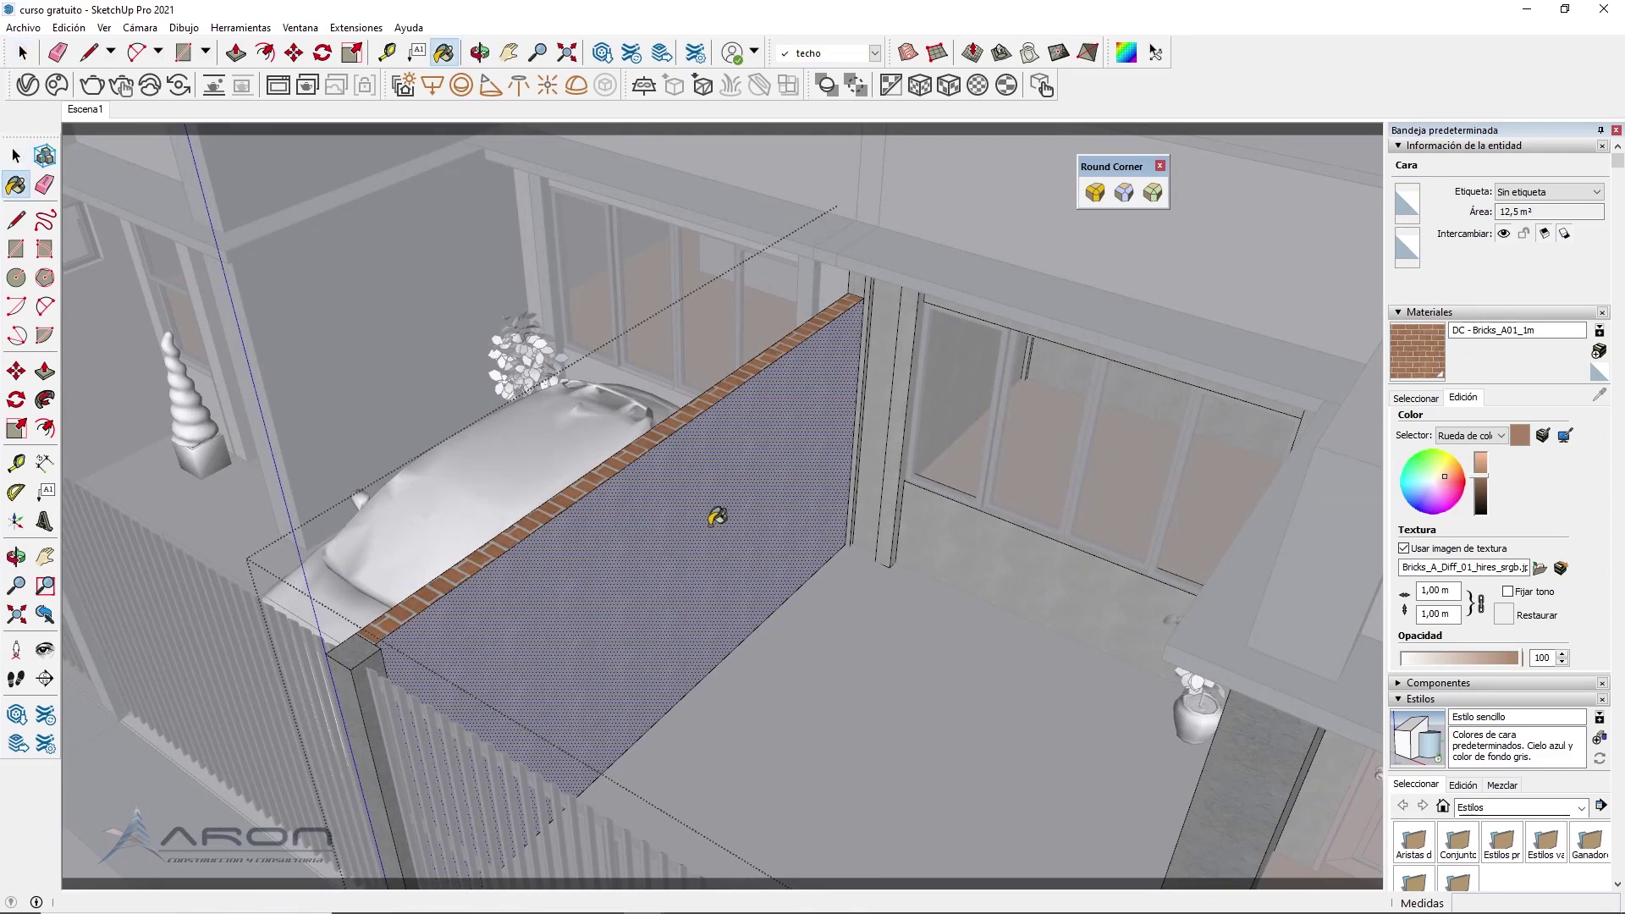
click(710, 532)
Orbit and zoom to check the bricked wall from the street toward the house entrance
mouse_move(712, 521)
middle_down()
mouse_move(1074, 466)
mouse_move(810, 482)
mouse_move(898, 529)
middle_up()
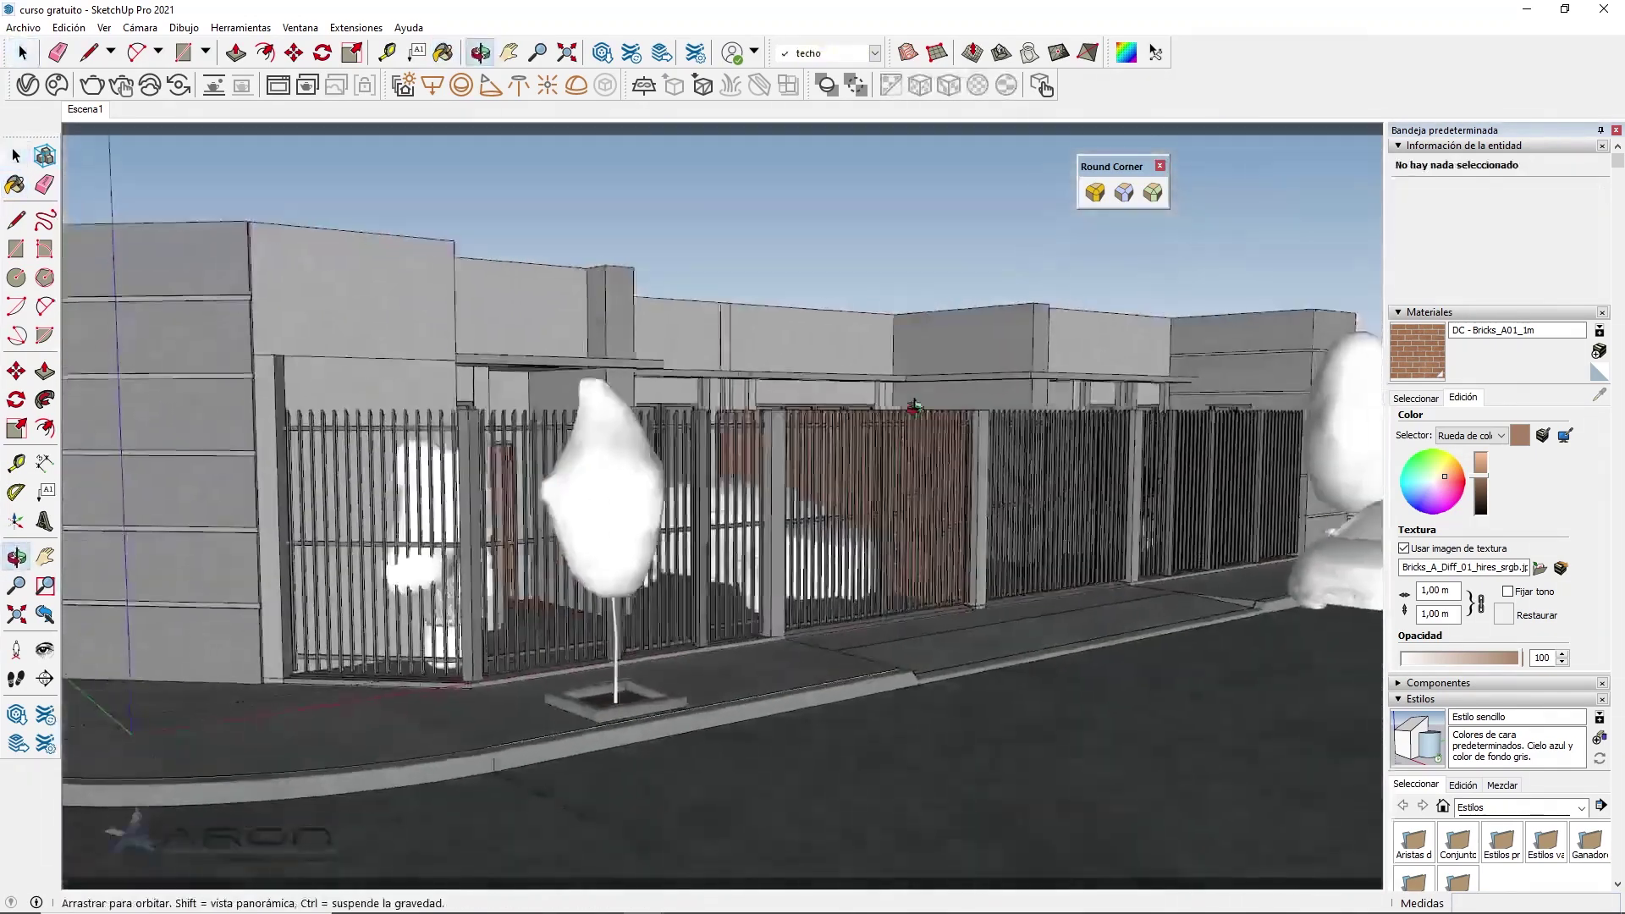
scroll(689, 570, up, 5)
scroll(508, 443, up, 5)
scroll(613, 475, up, 3)
scroll(611, 473, up, 3)
scroll(611, 466, down, 3)
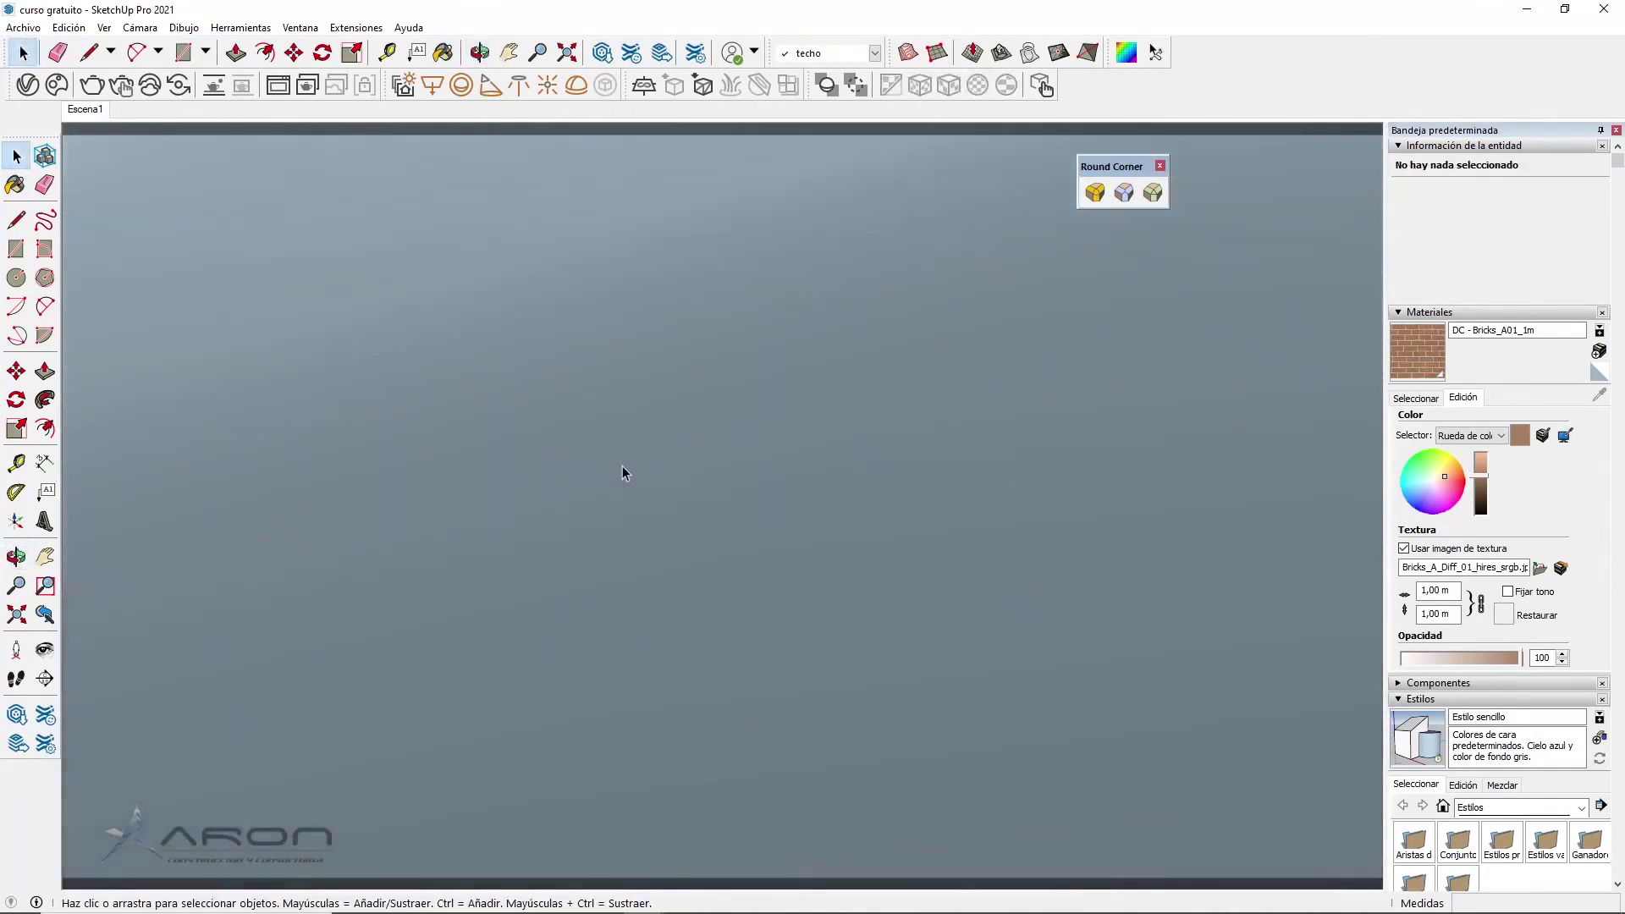
scroll(623, 466, down, 5)
scroll(621, 464, up, 2)
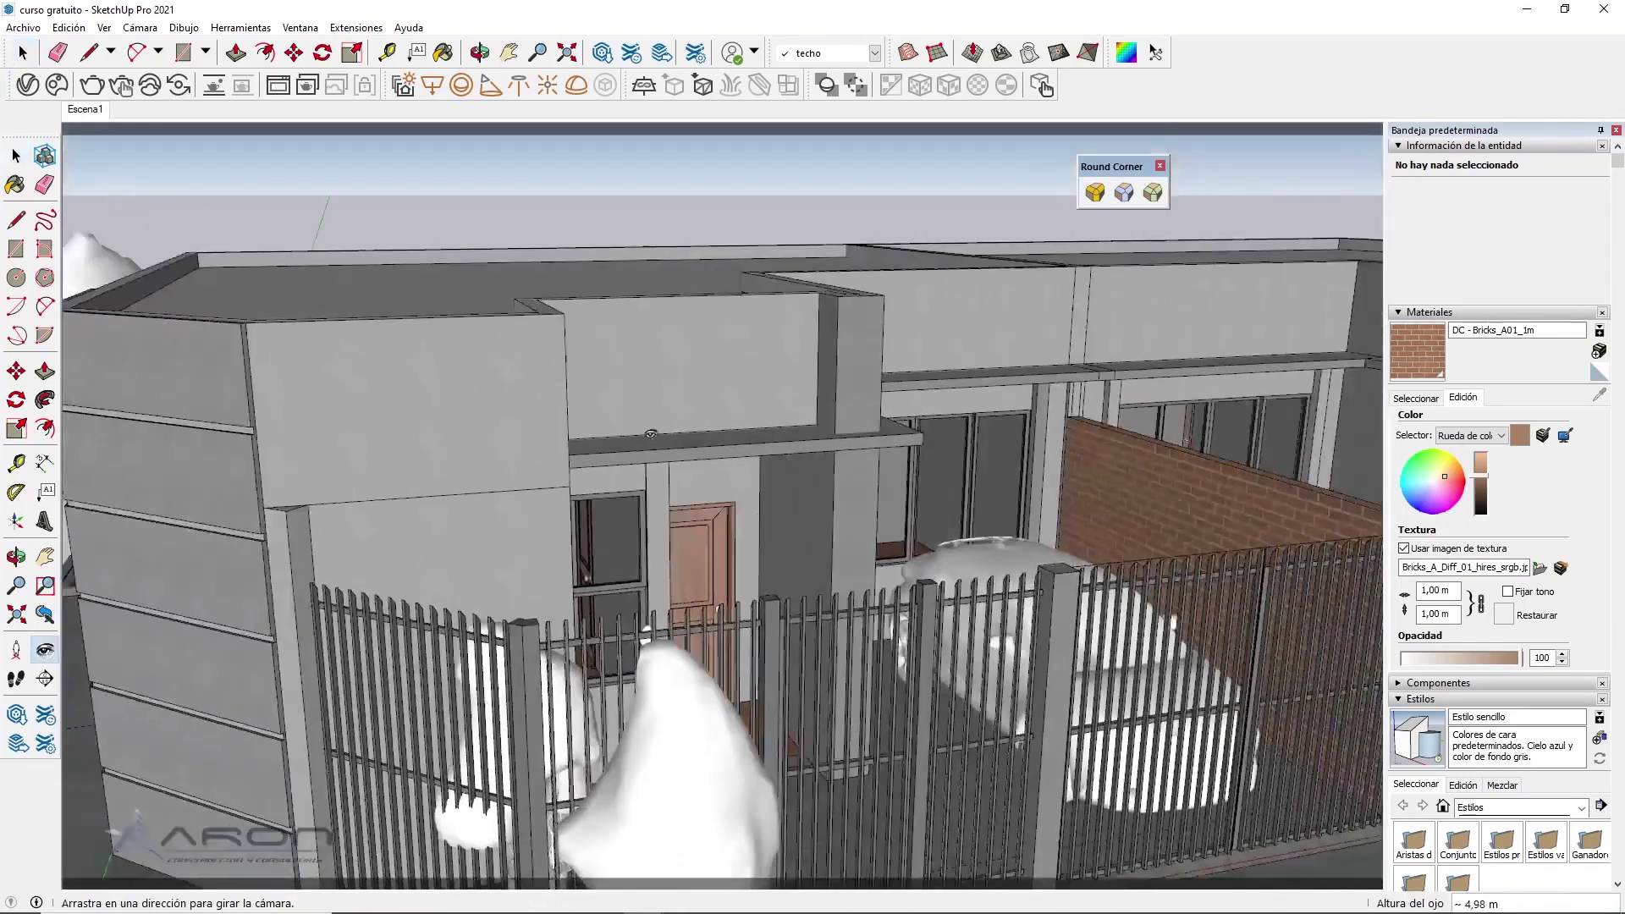
drag(819, 477, 1152, 423)
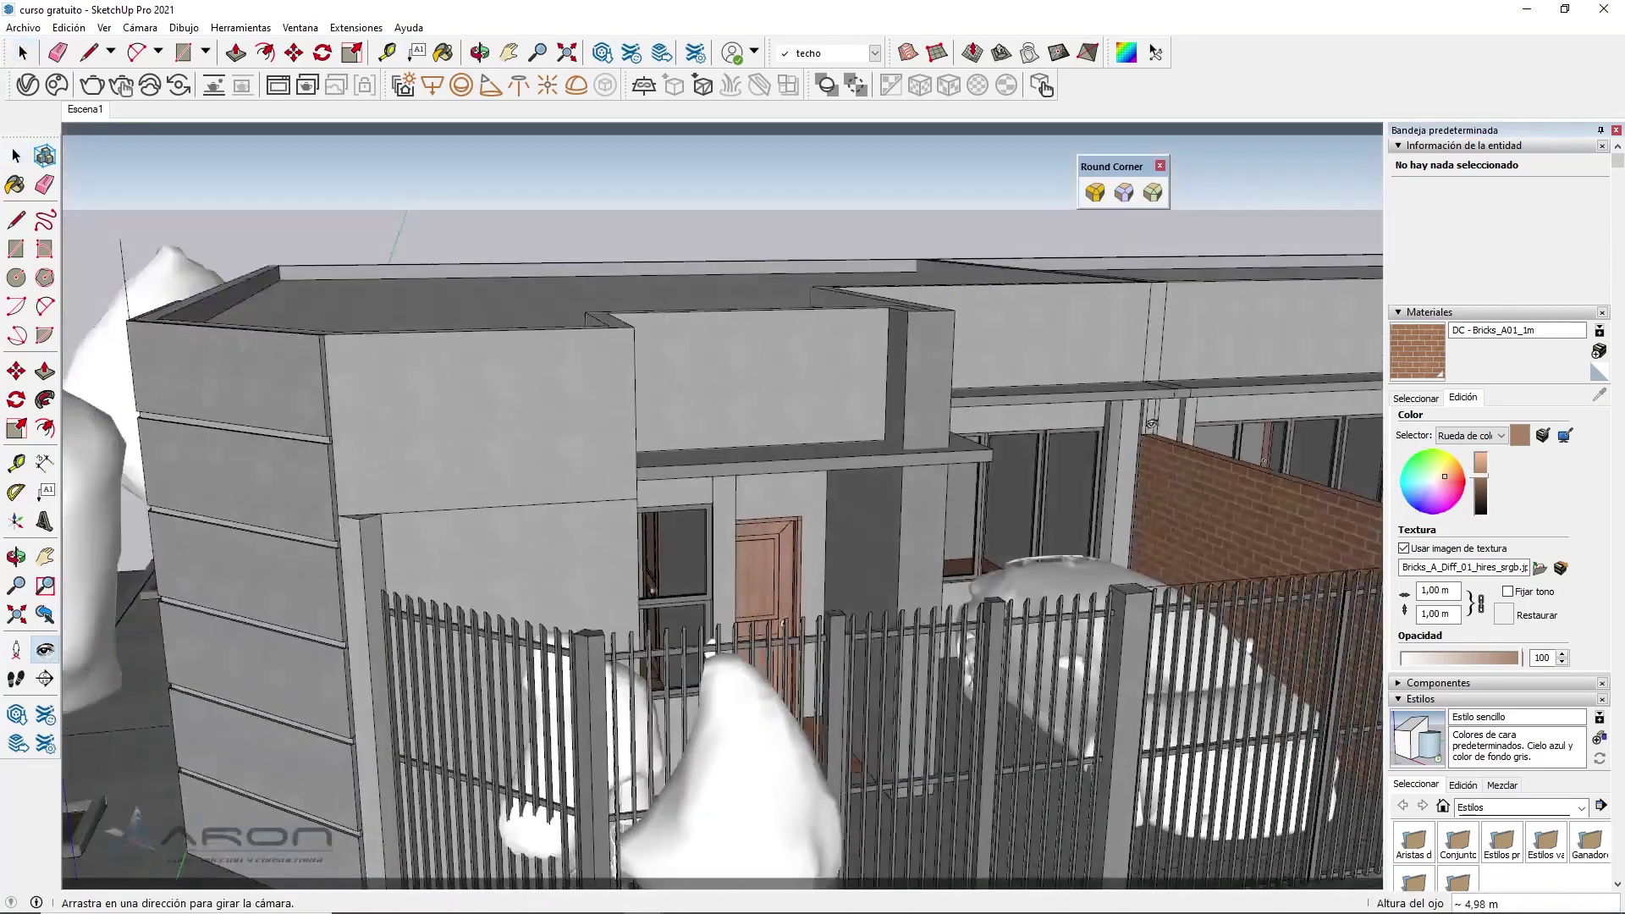
Sample DC - Stucco_B01_50cm from the wall and raise its diffuse bitmap Color Offset to brighten it
click(1431, 400)
alt+click(735, 392)
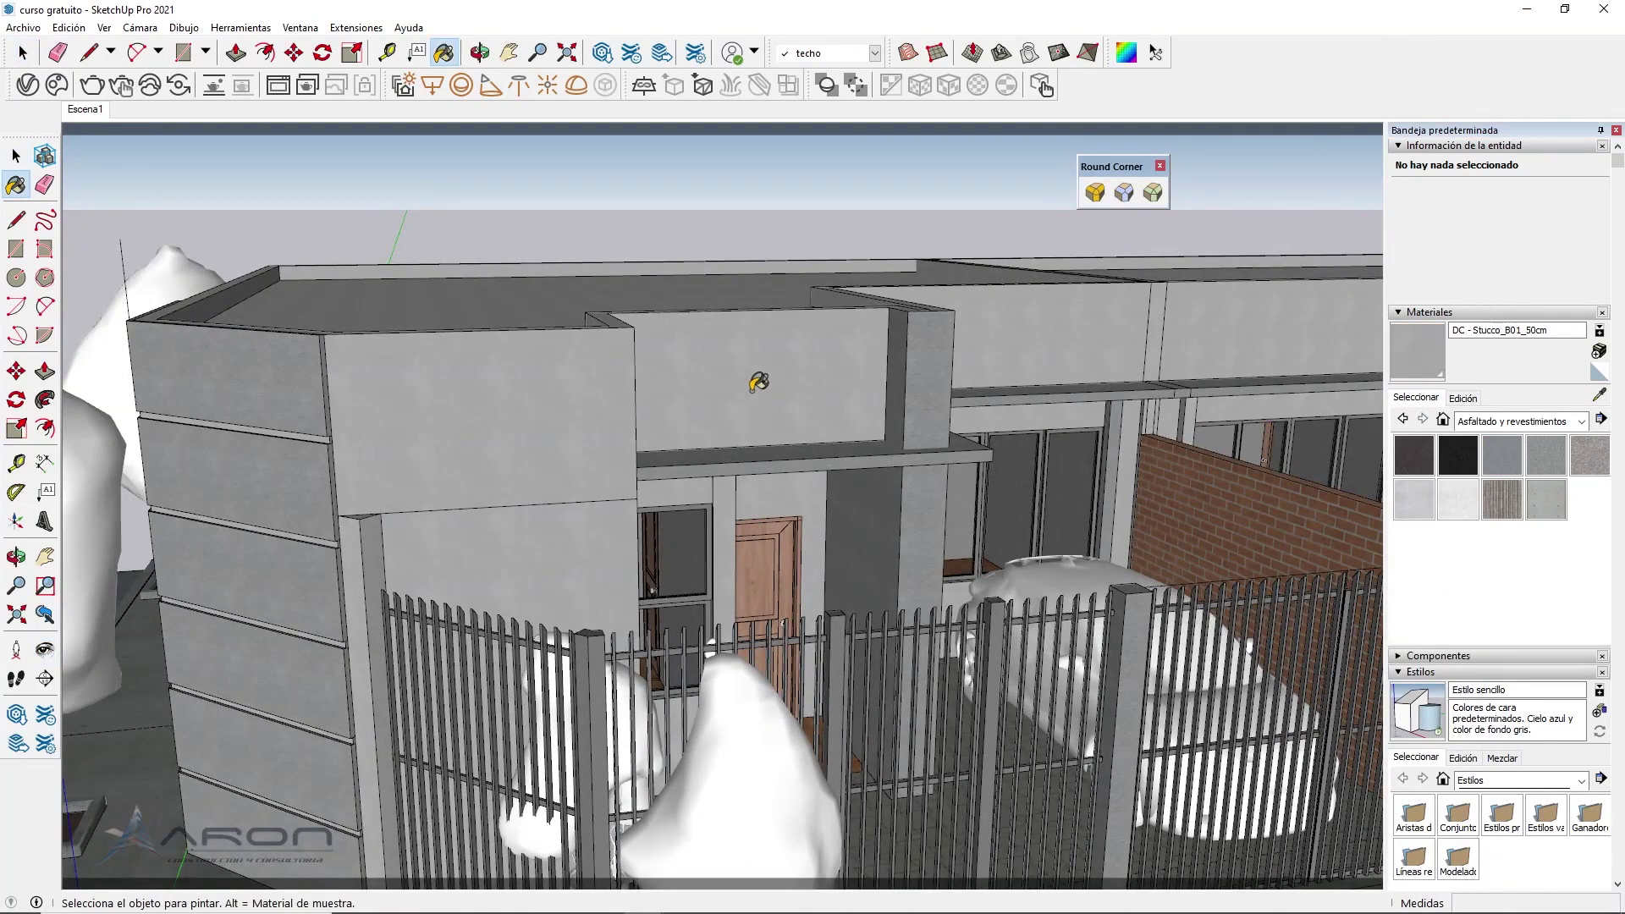
click(27, 84)
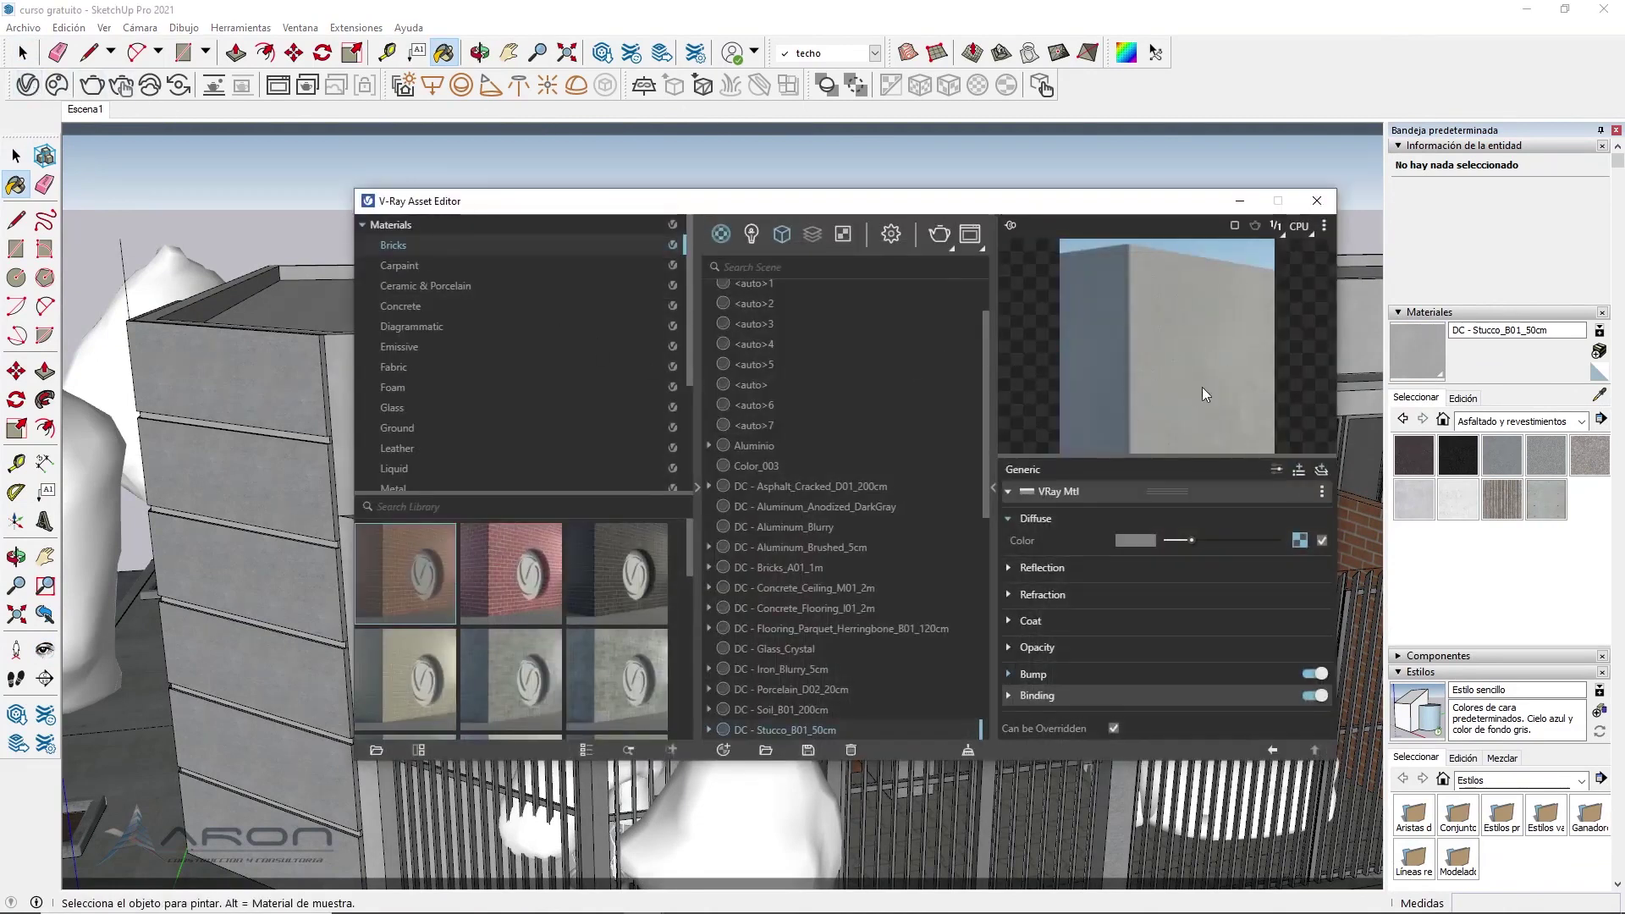
click(1301, 543)
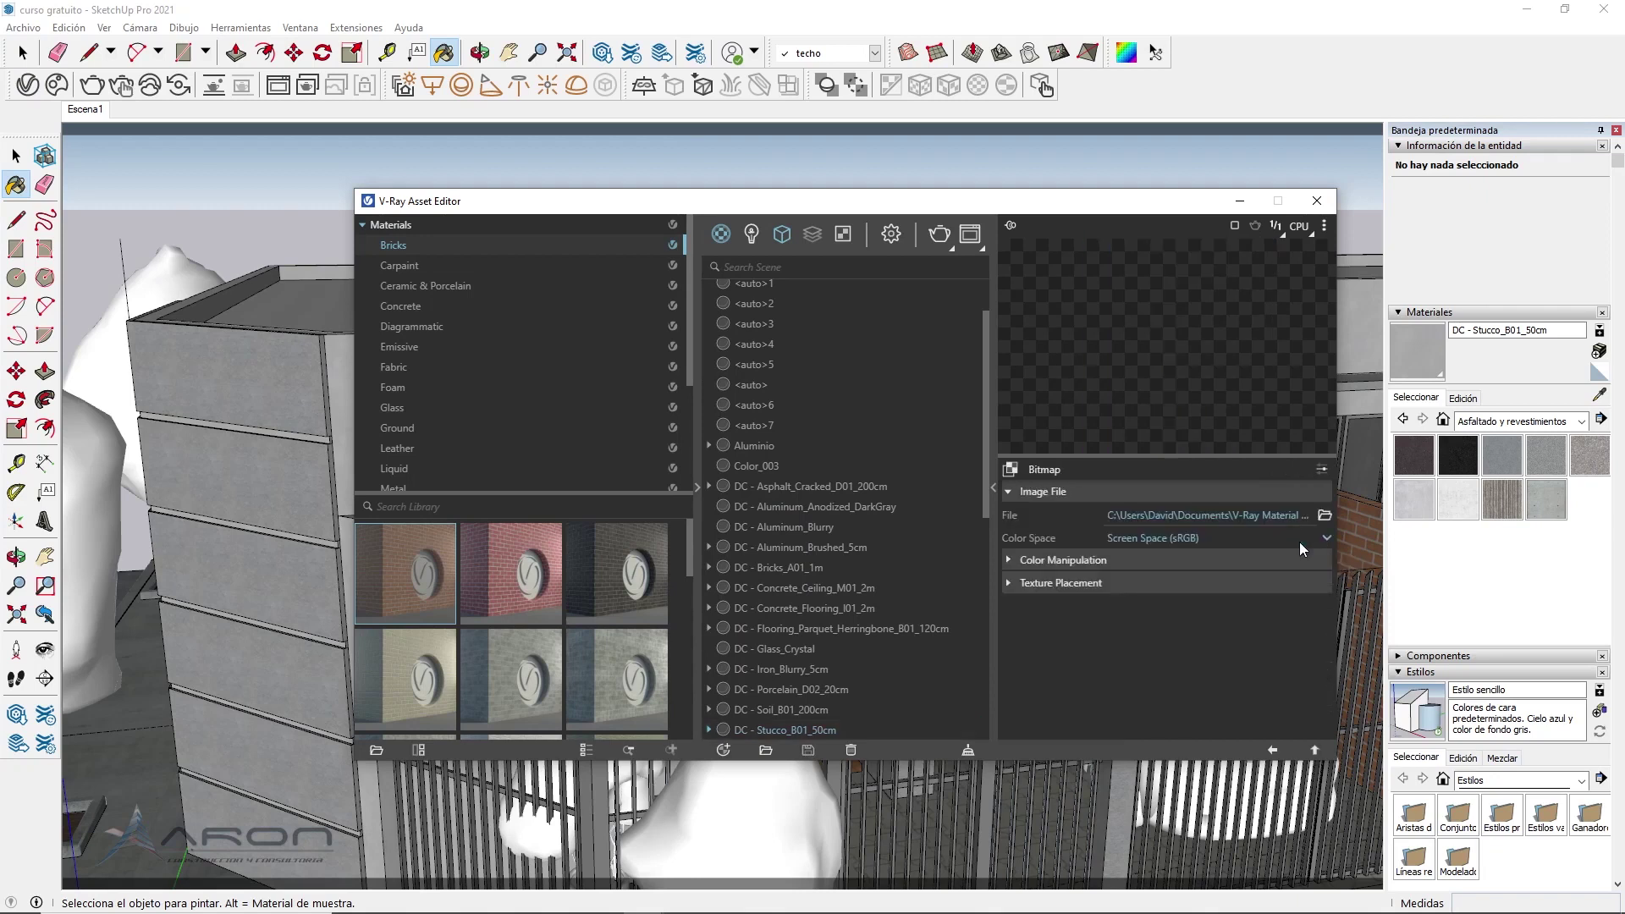
click(1014, 563)
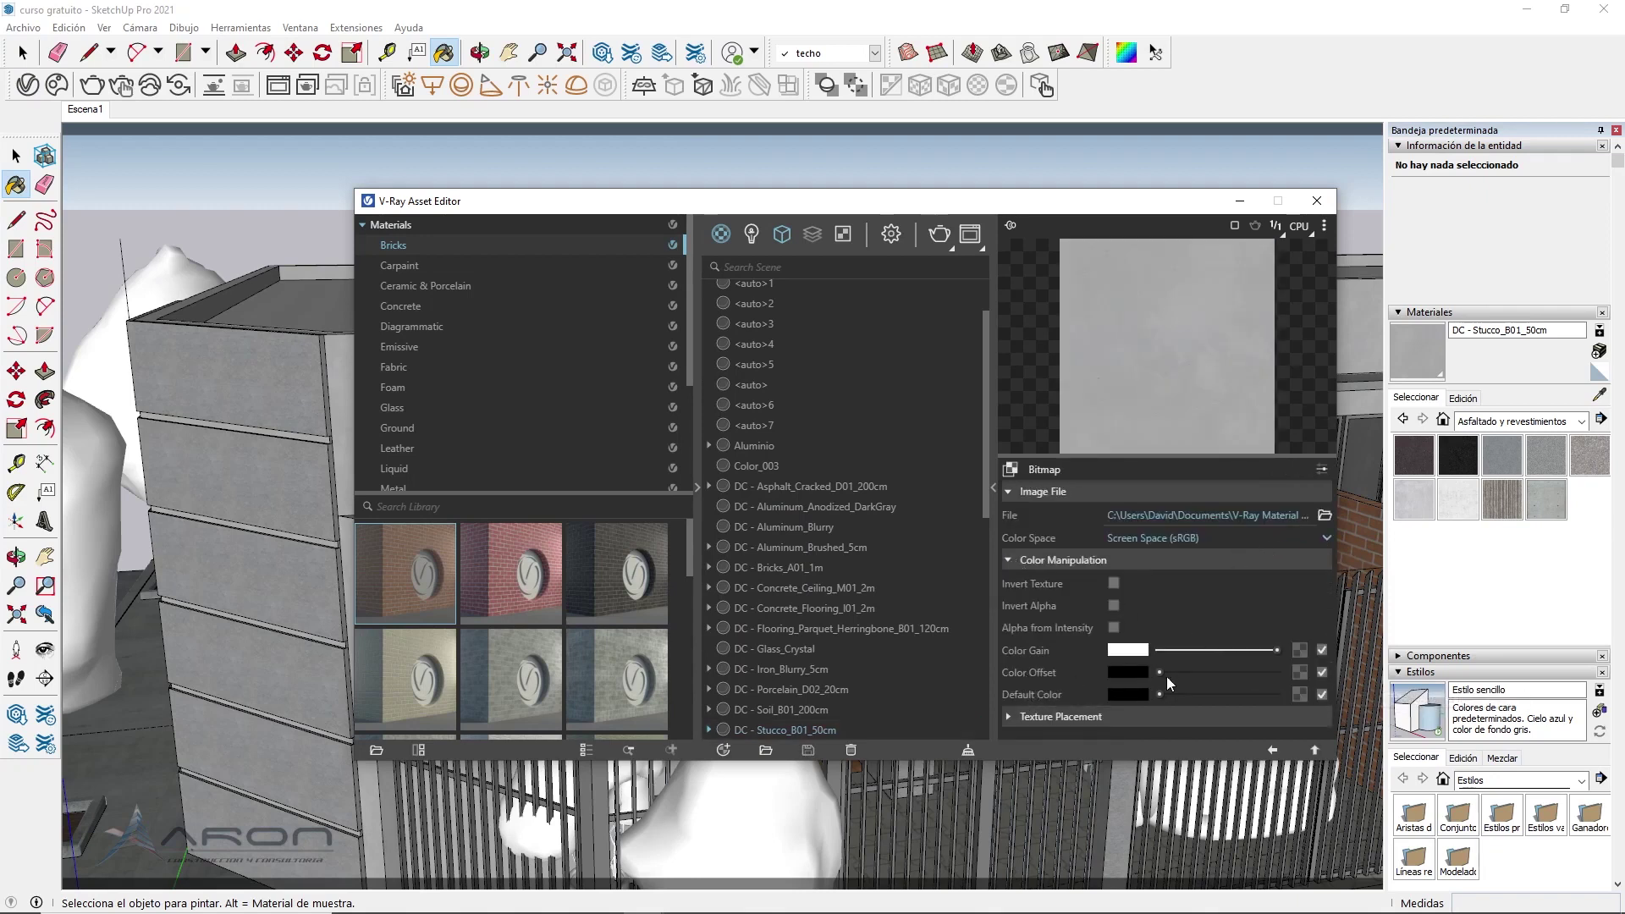
drag(1171, 673, 1185, 673)
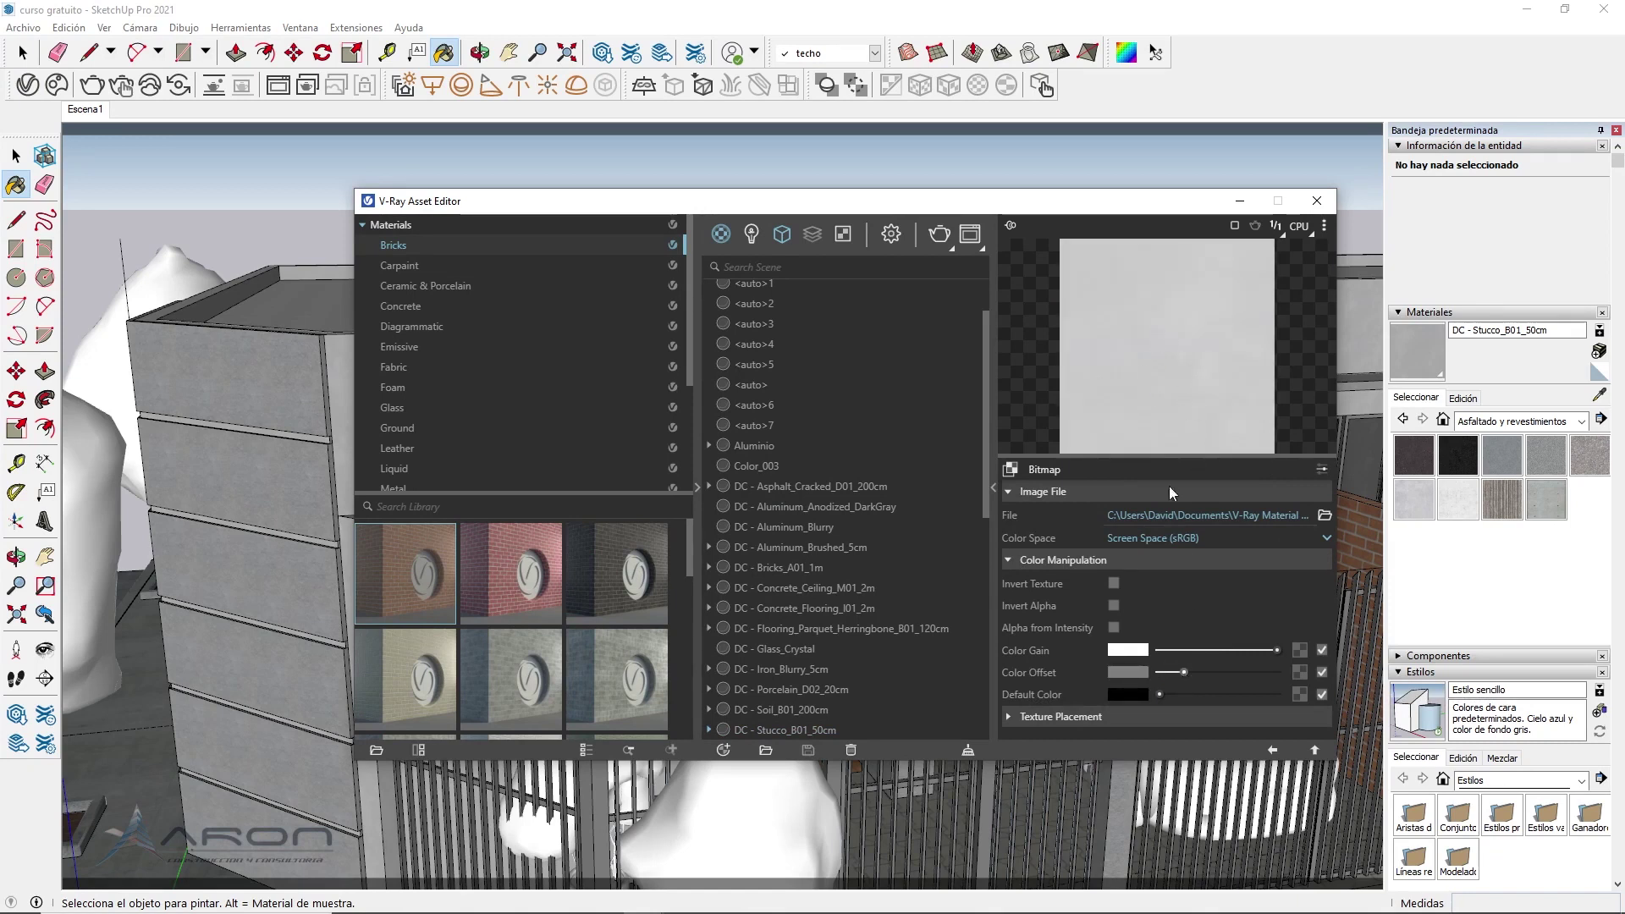
click(1312, 744)
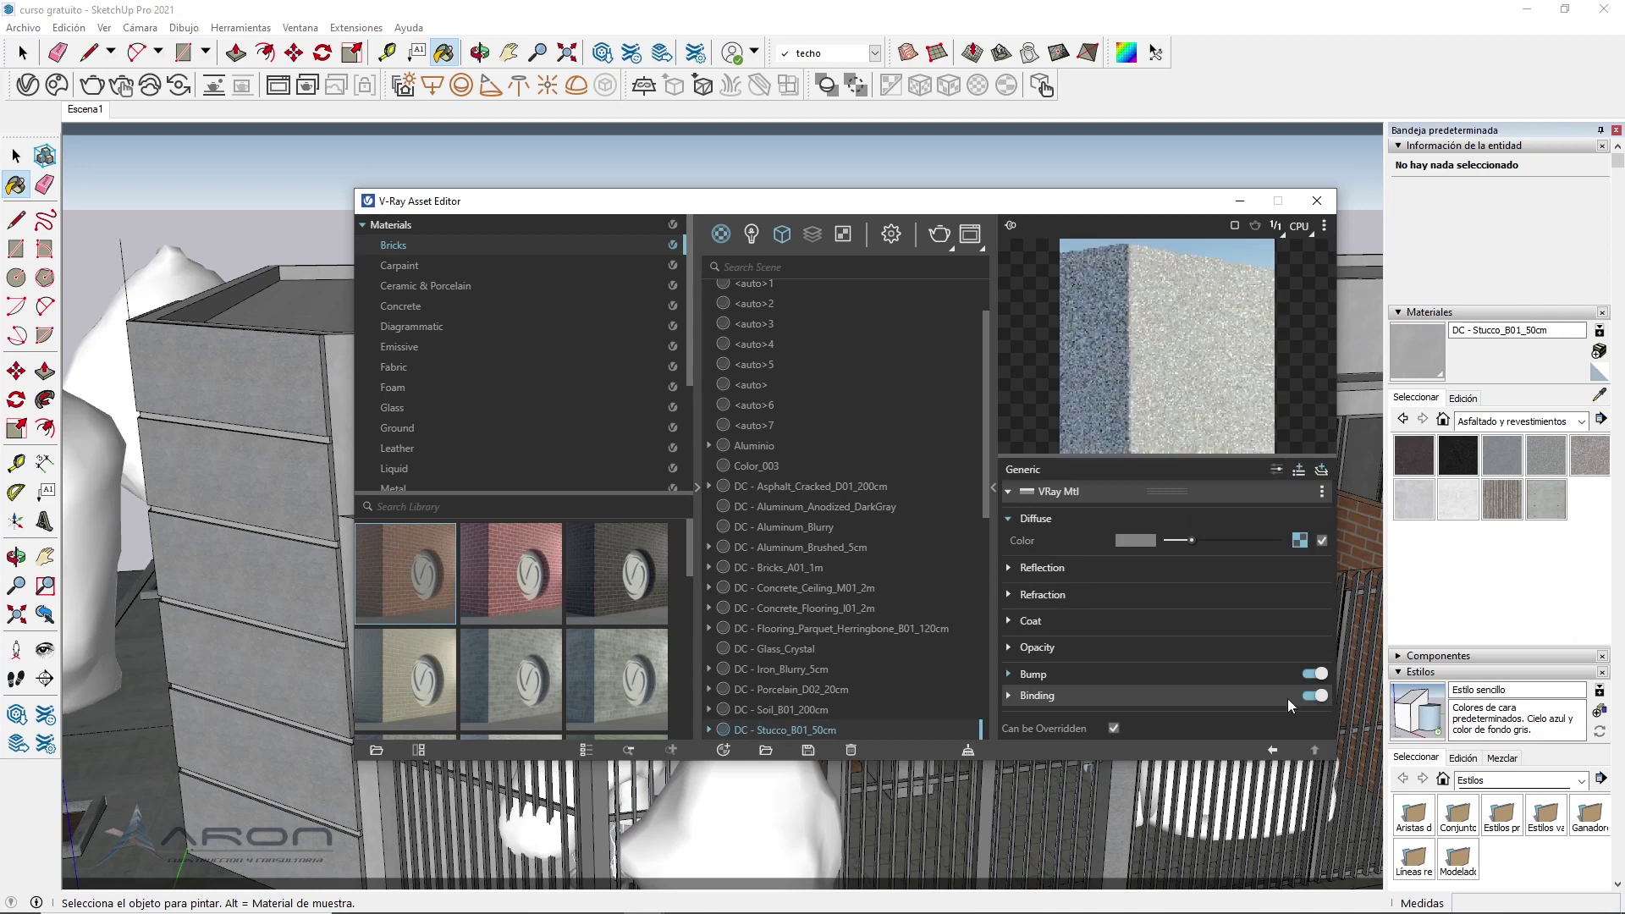
Raise the stucco's reflection colour and set reflection glossiness to 0.35
click(1039, 568)
click(1188, 589)
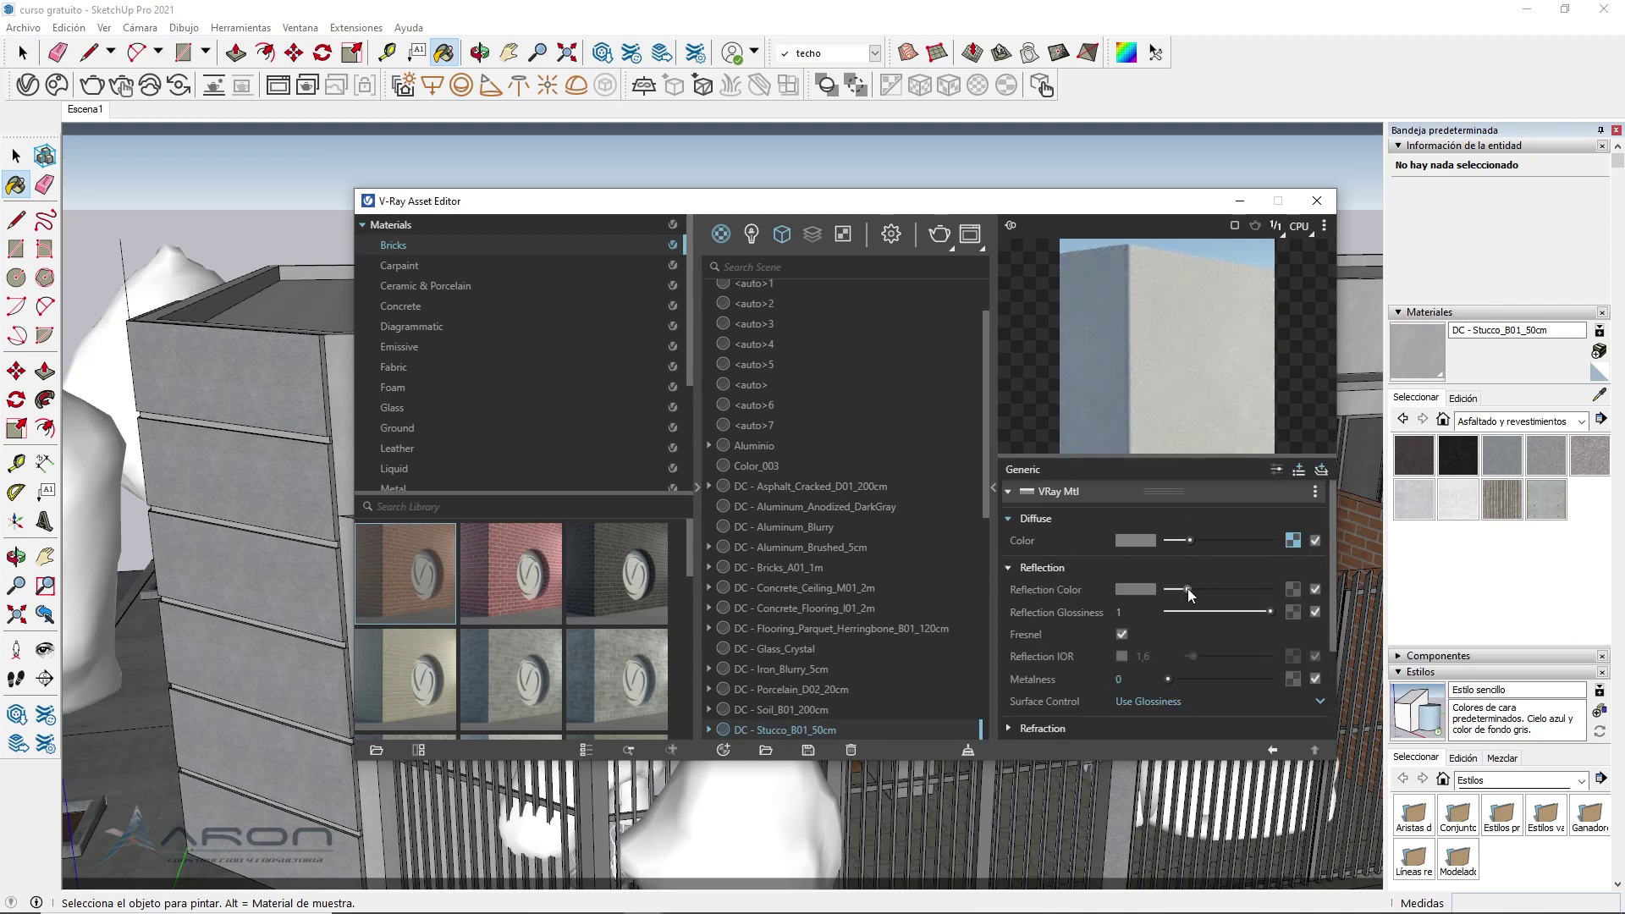
drag(1187, 589, 1194, 590)
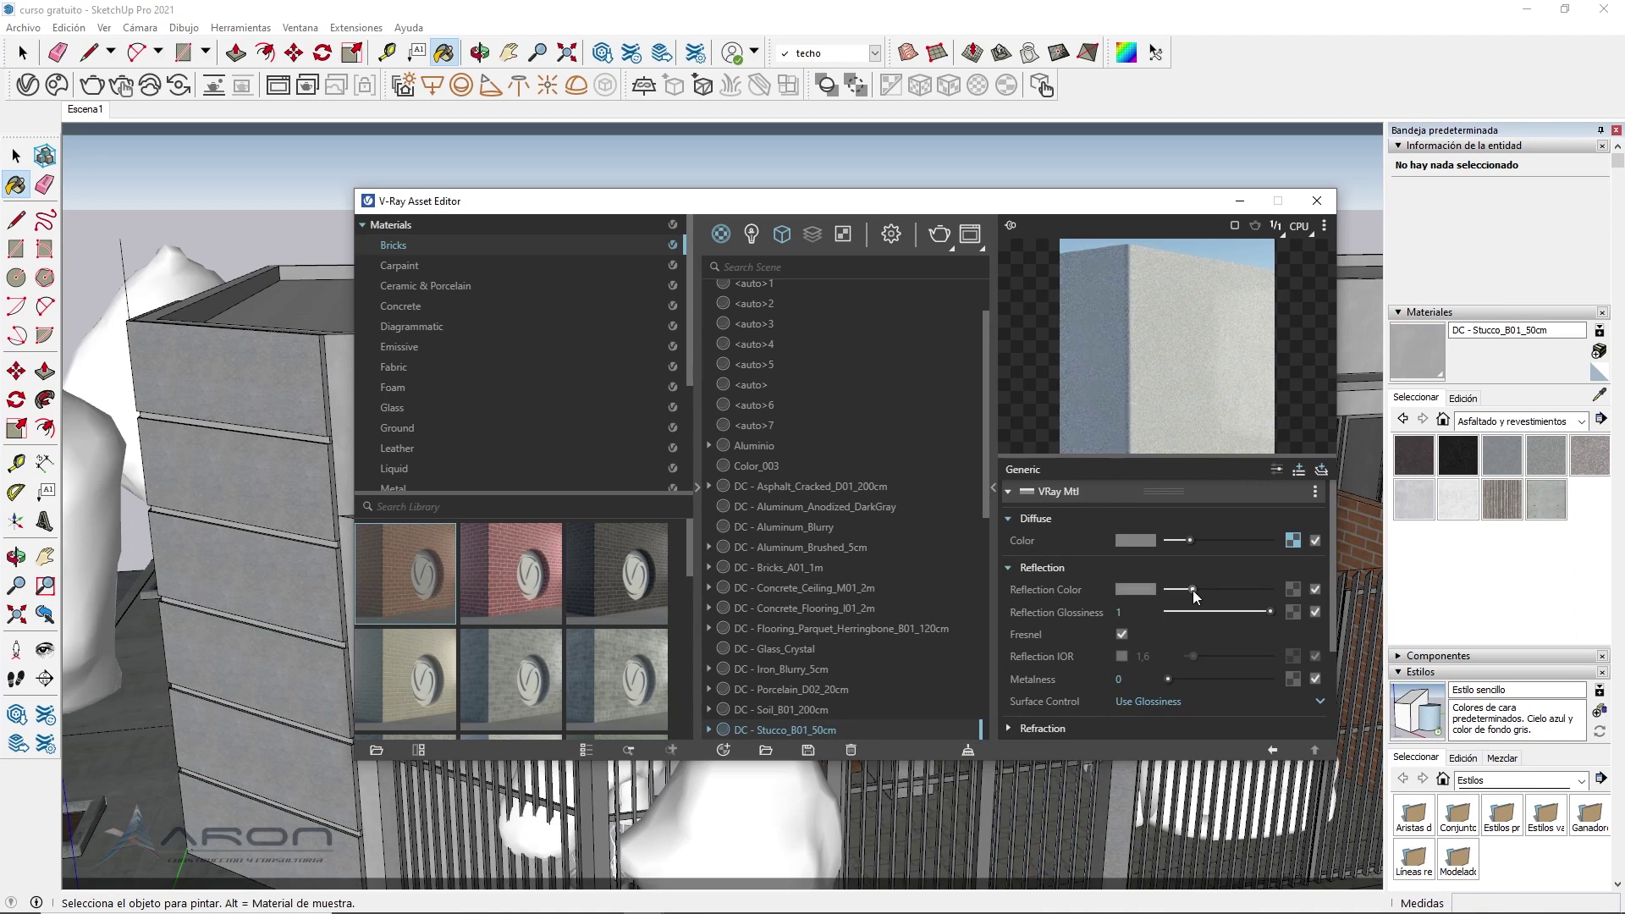
click(1203, 611)
Sample the DC - Stucco_H01_50cm material from the other wall
click(227, 529)
key(alt)
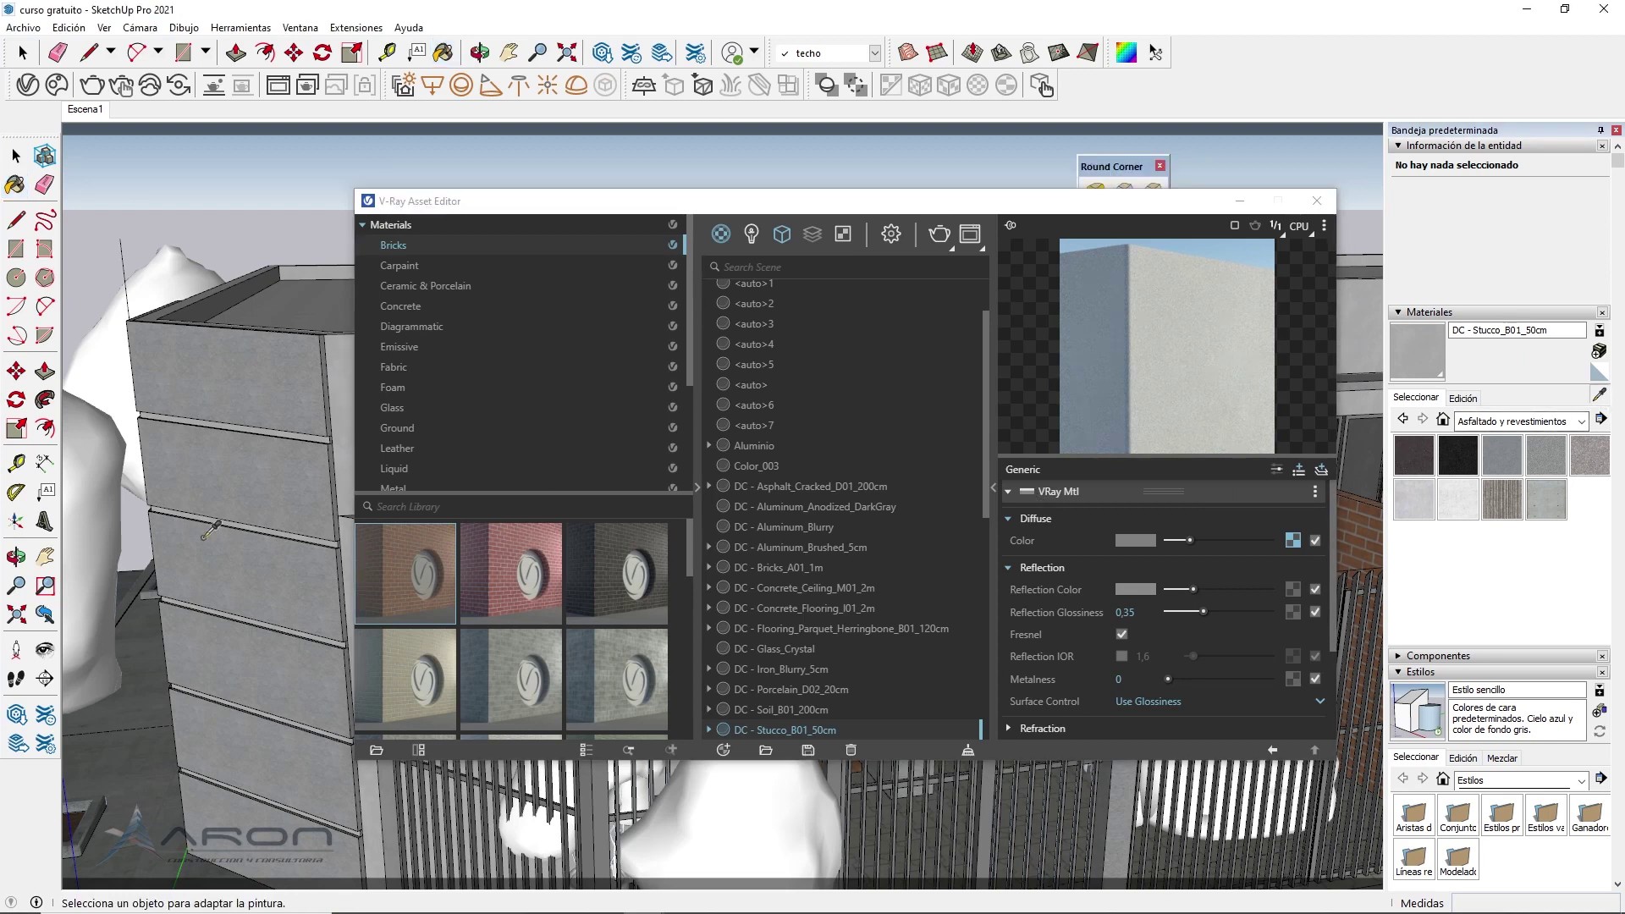
alt+click(242, 483)
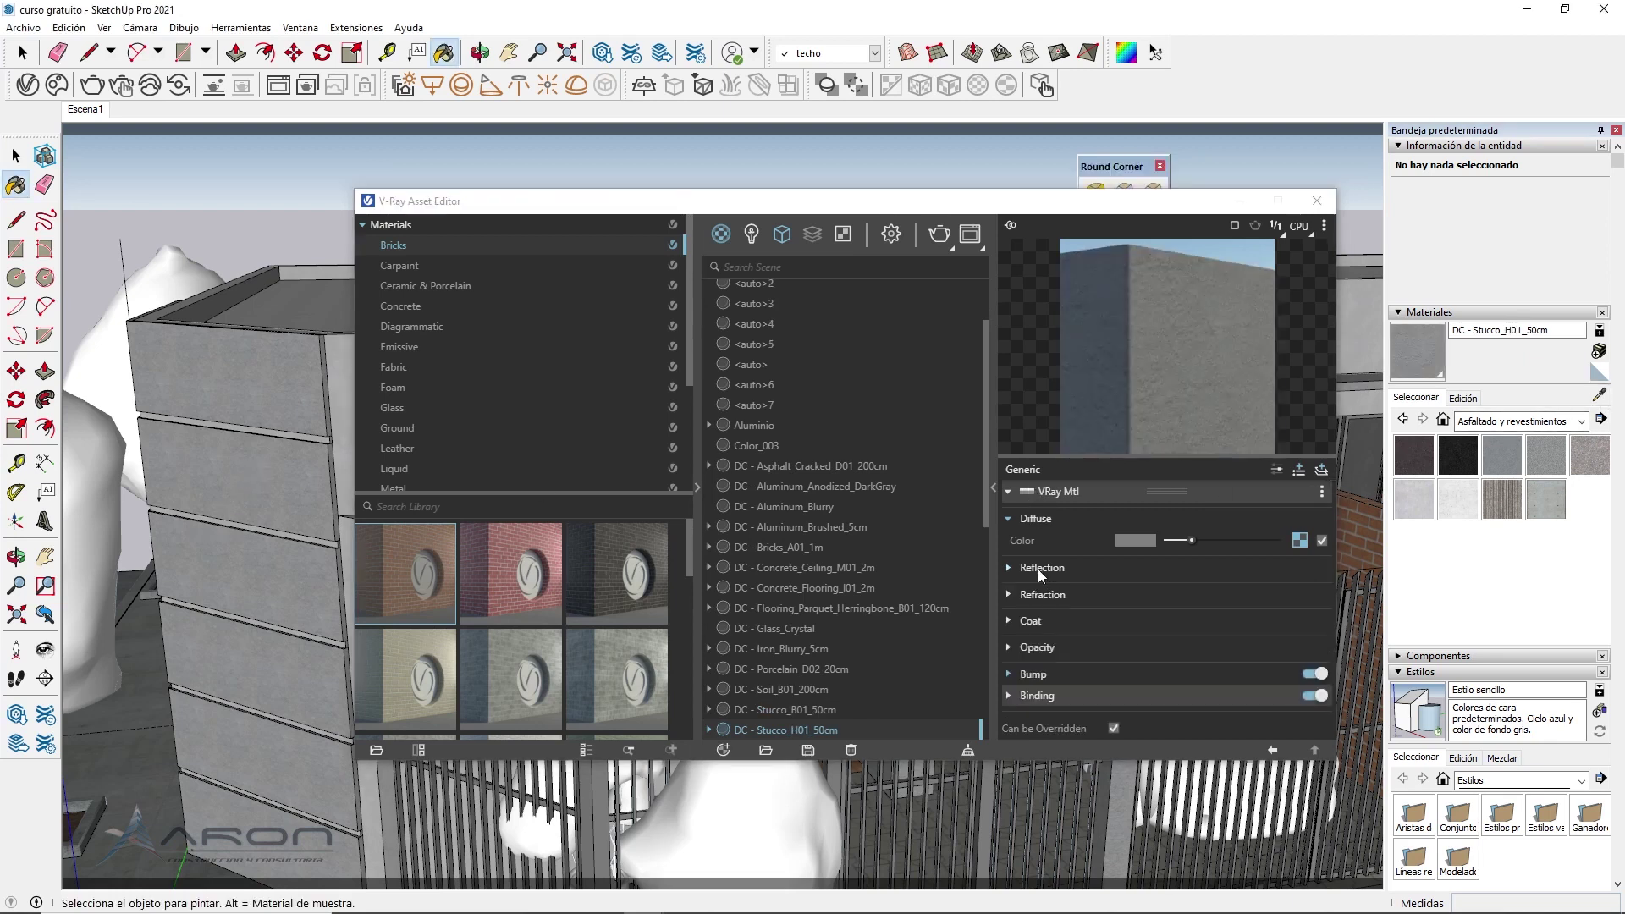
Give Stucco_H01 reflection glossiness 0.35 and Gain/Gamma/Lift correction with gain and gamma 0.69
click(1040, 569)
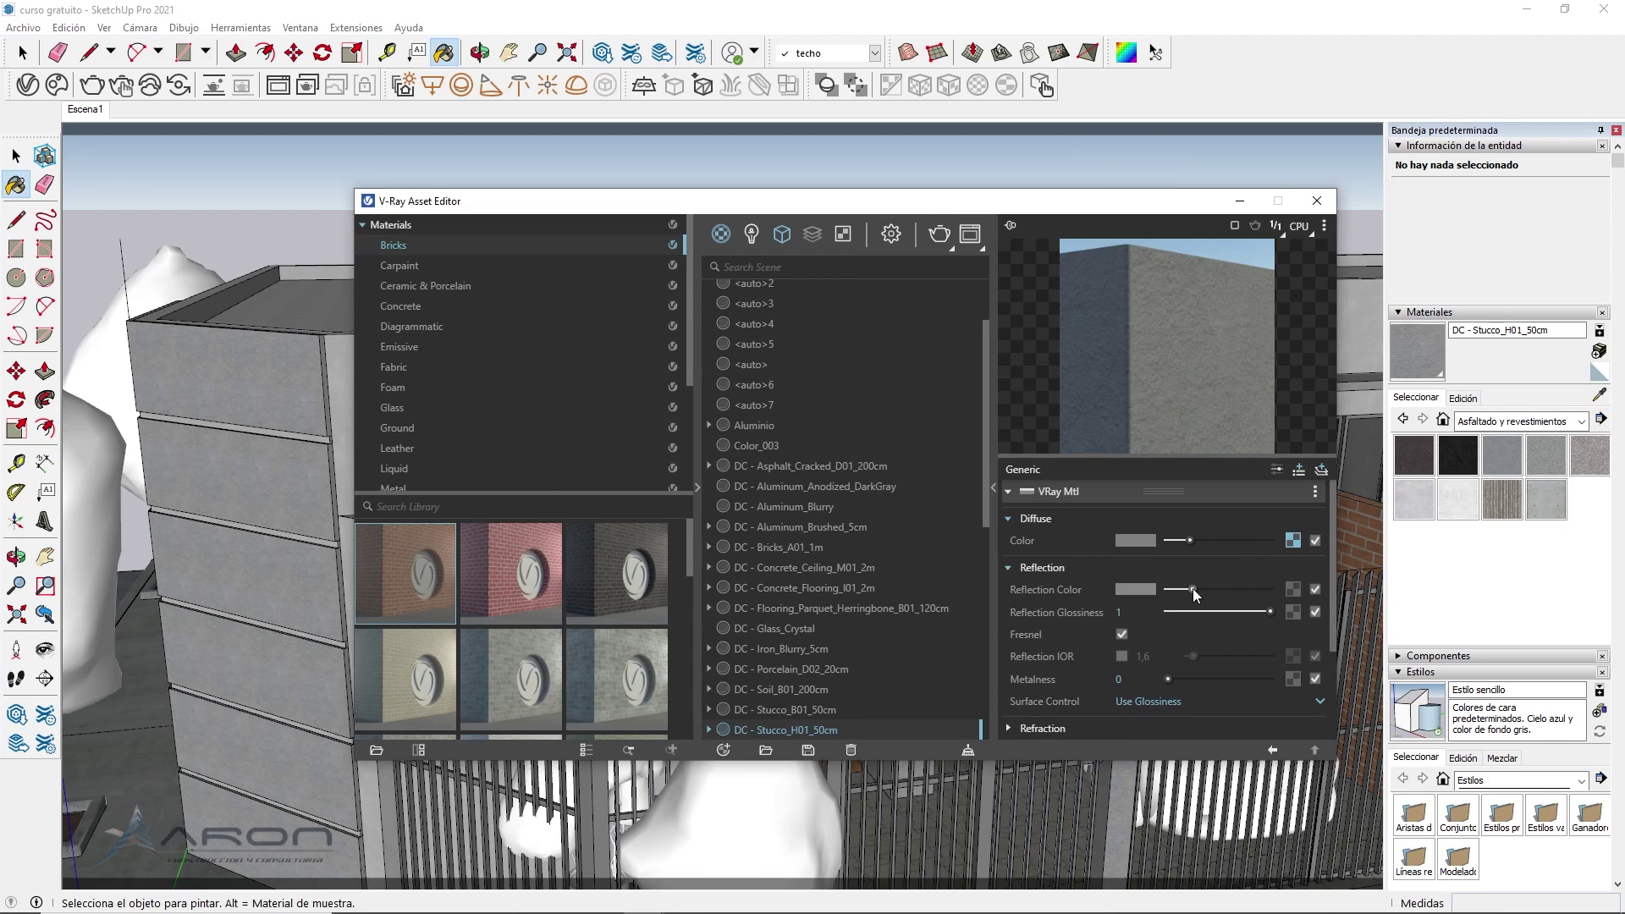
click(1204, 611)
click(1293, 541)
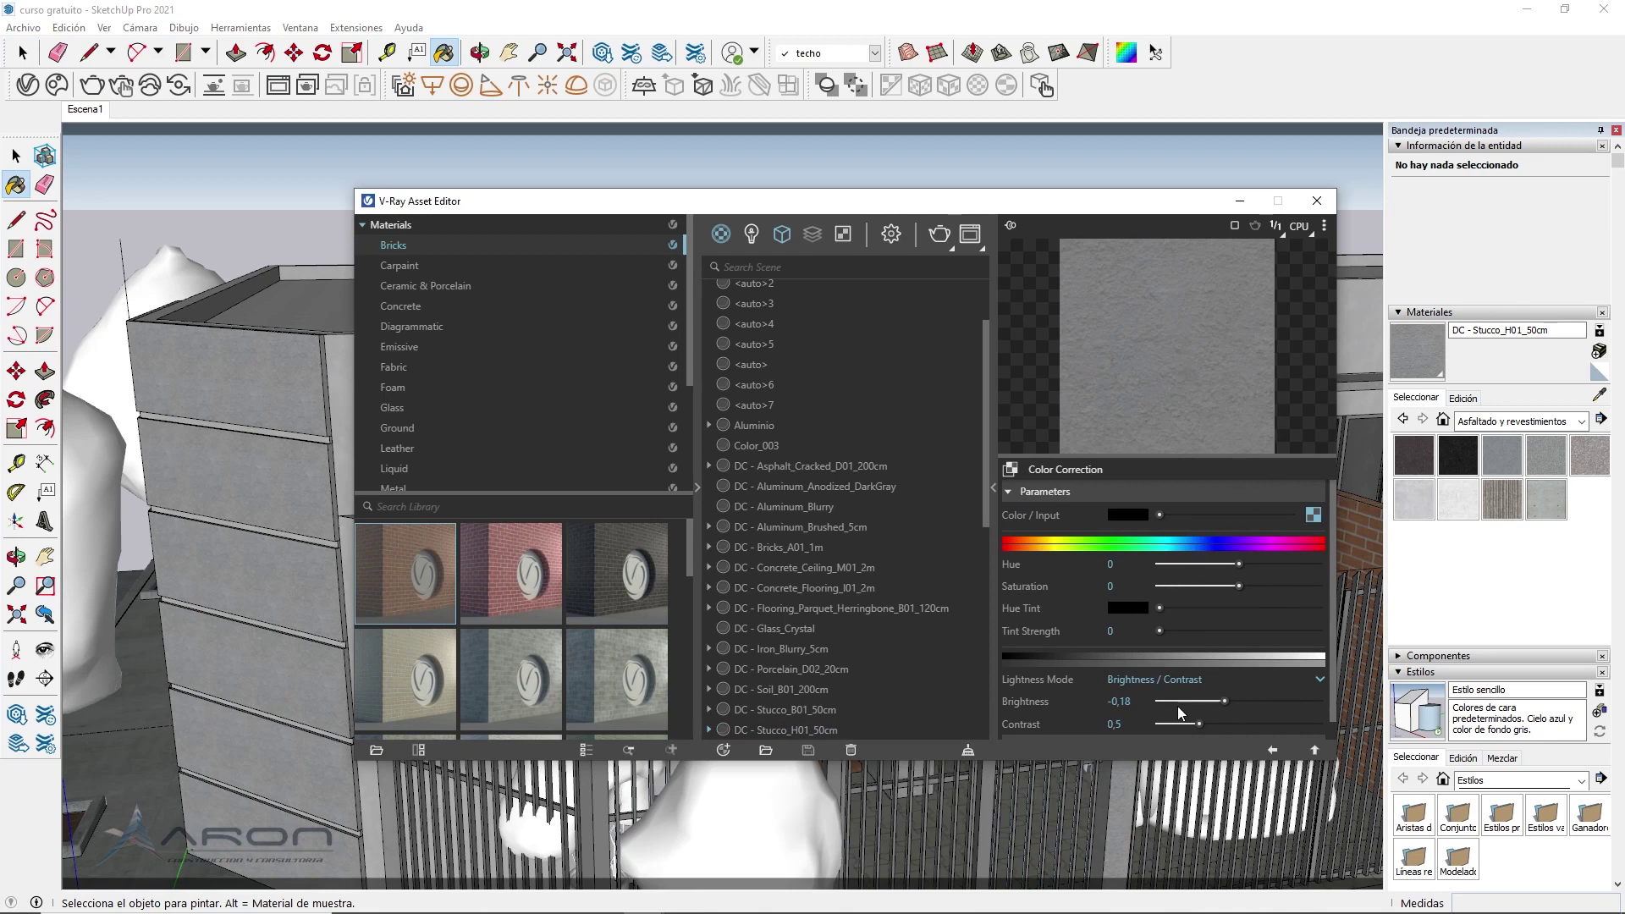
scroll(1190, 698, down, 1)
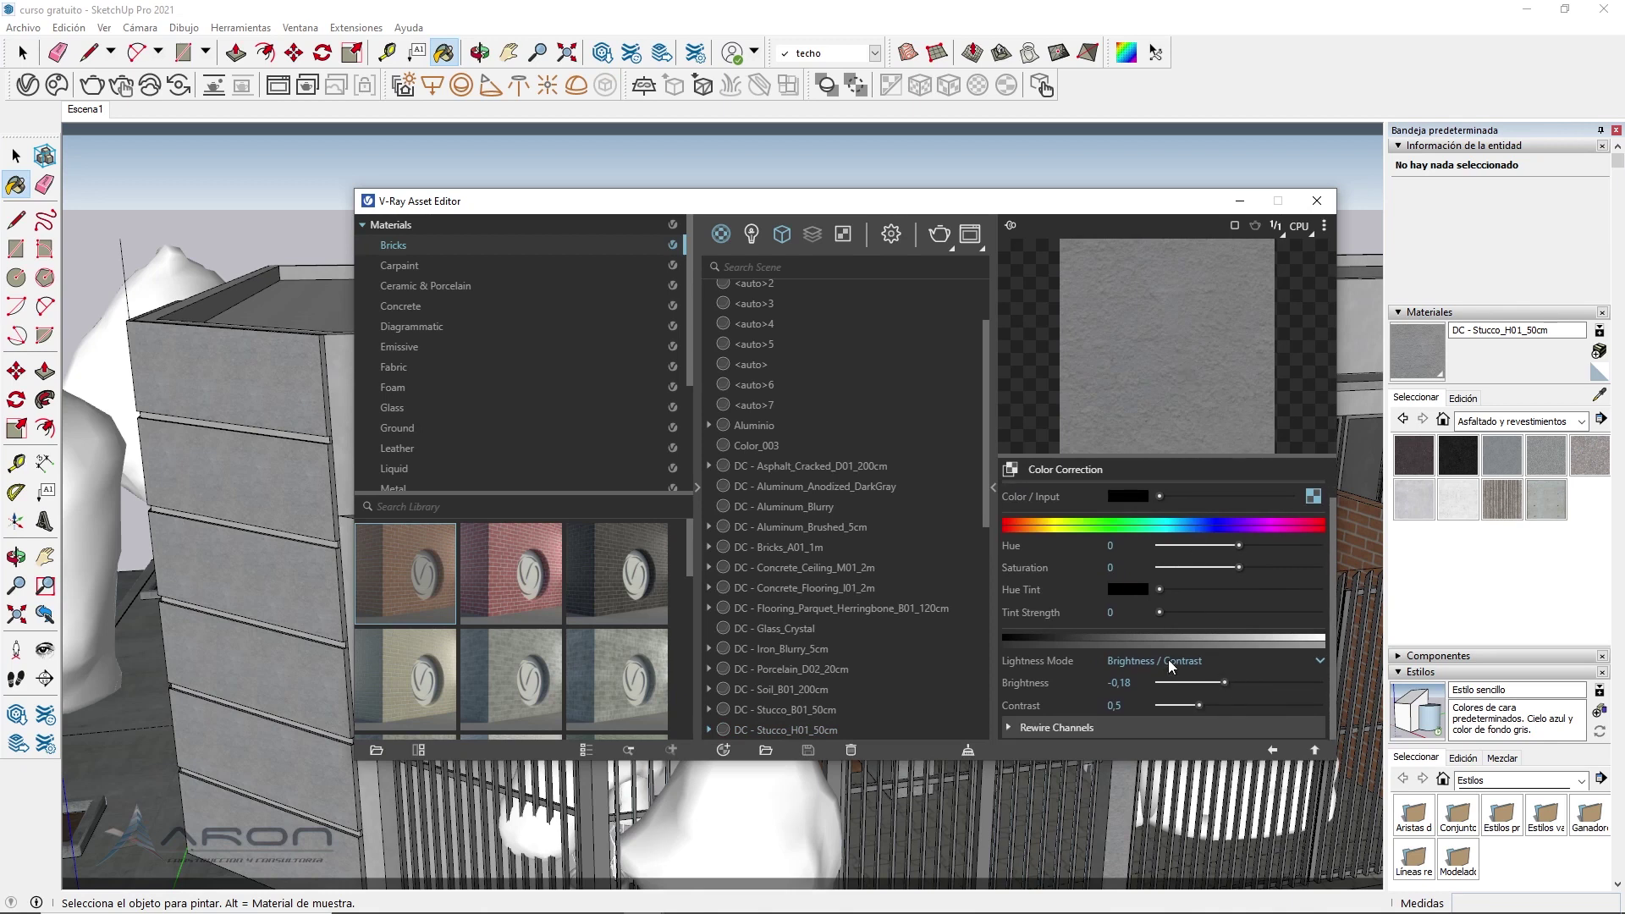
click(1158, 660)
click(1161, 704)
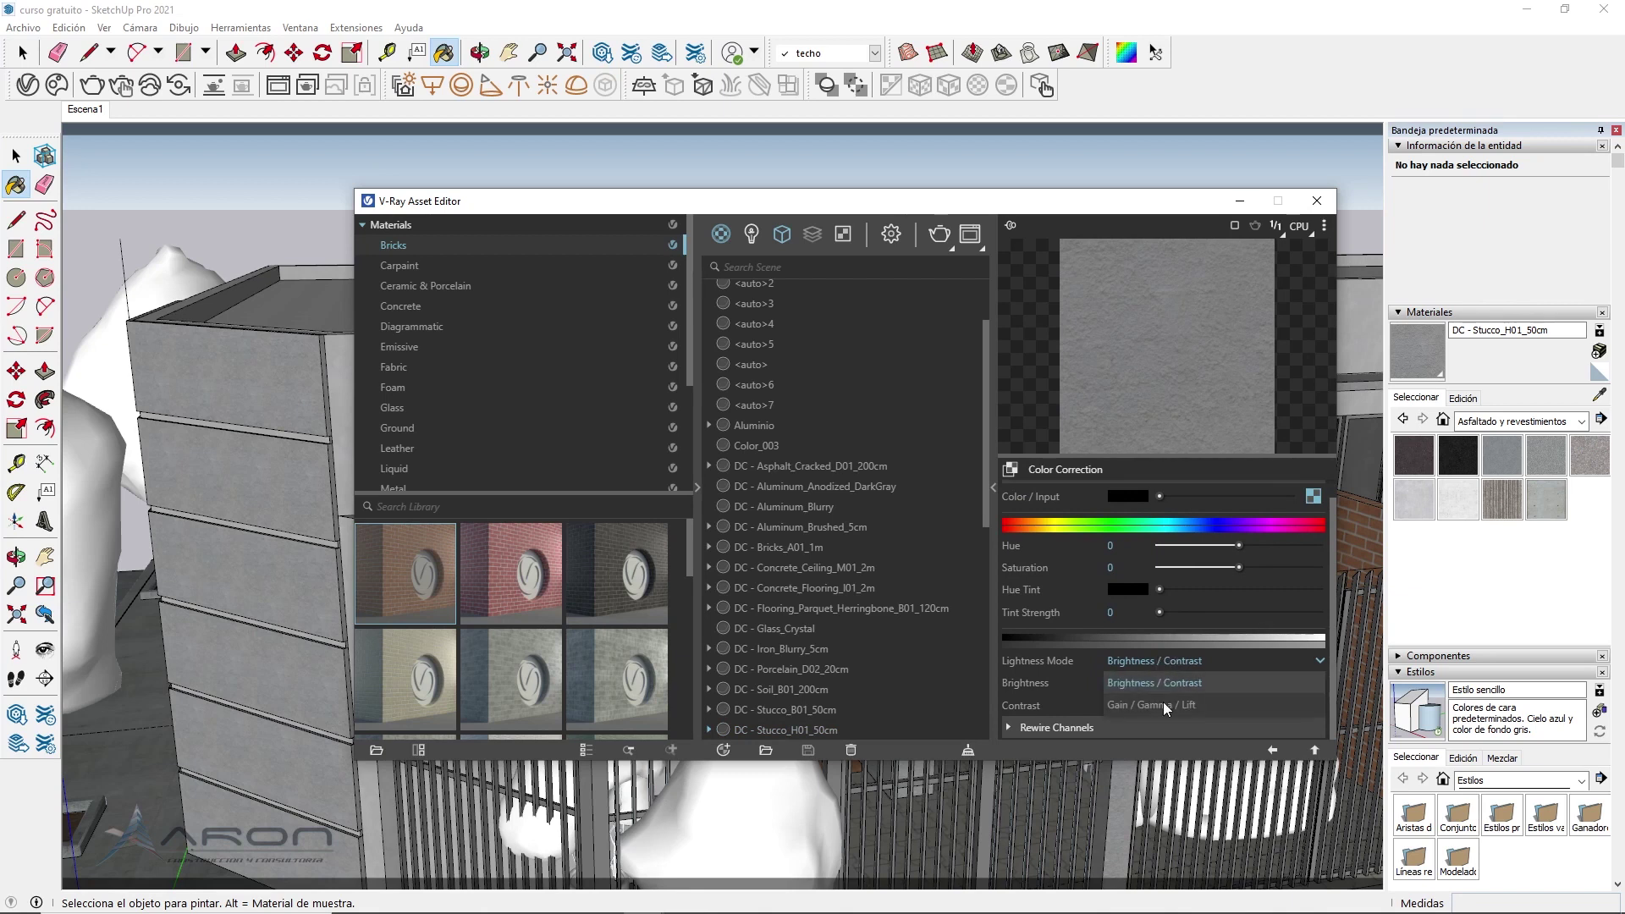
scroll(1228, 681, down, 2)
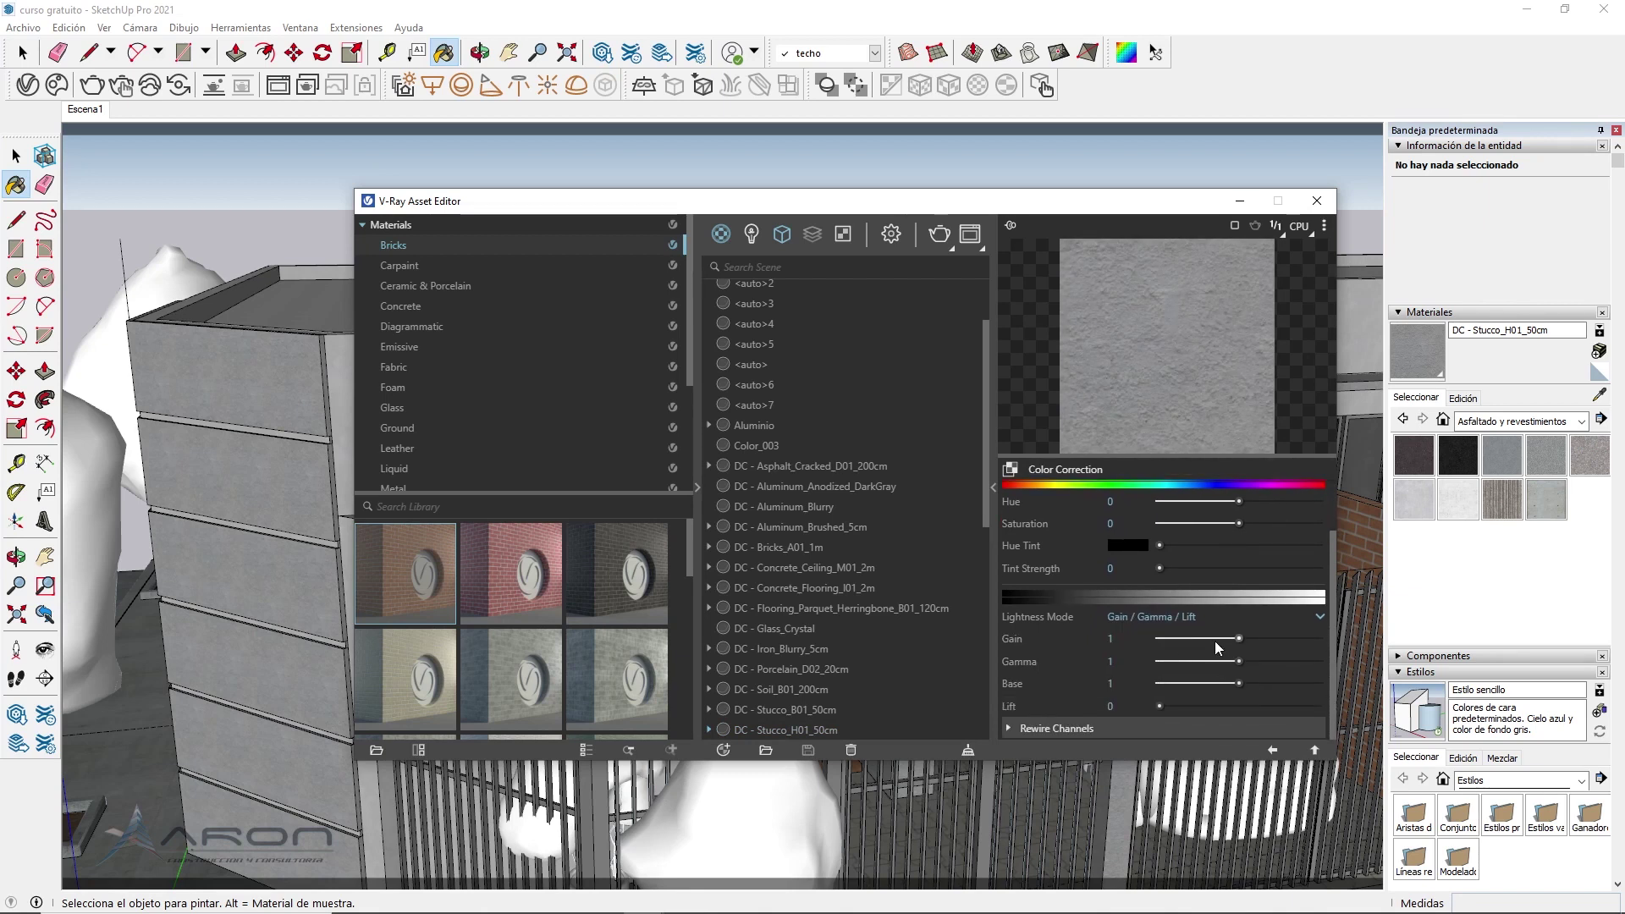
click(1216, 642)
click(1216, 661)
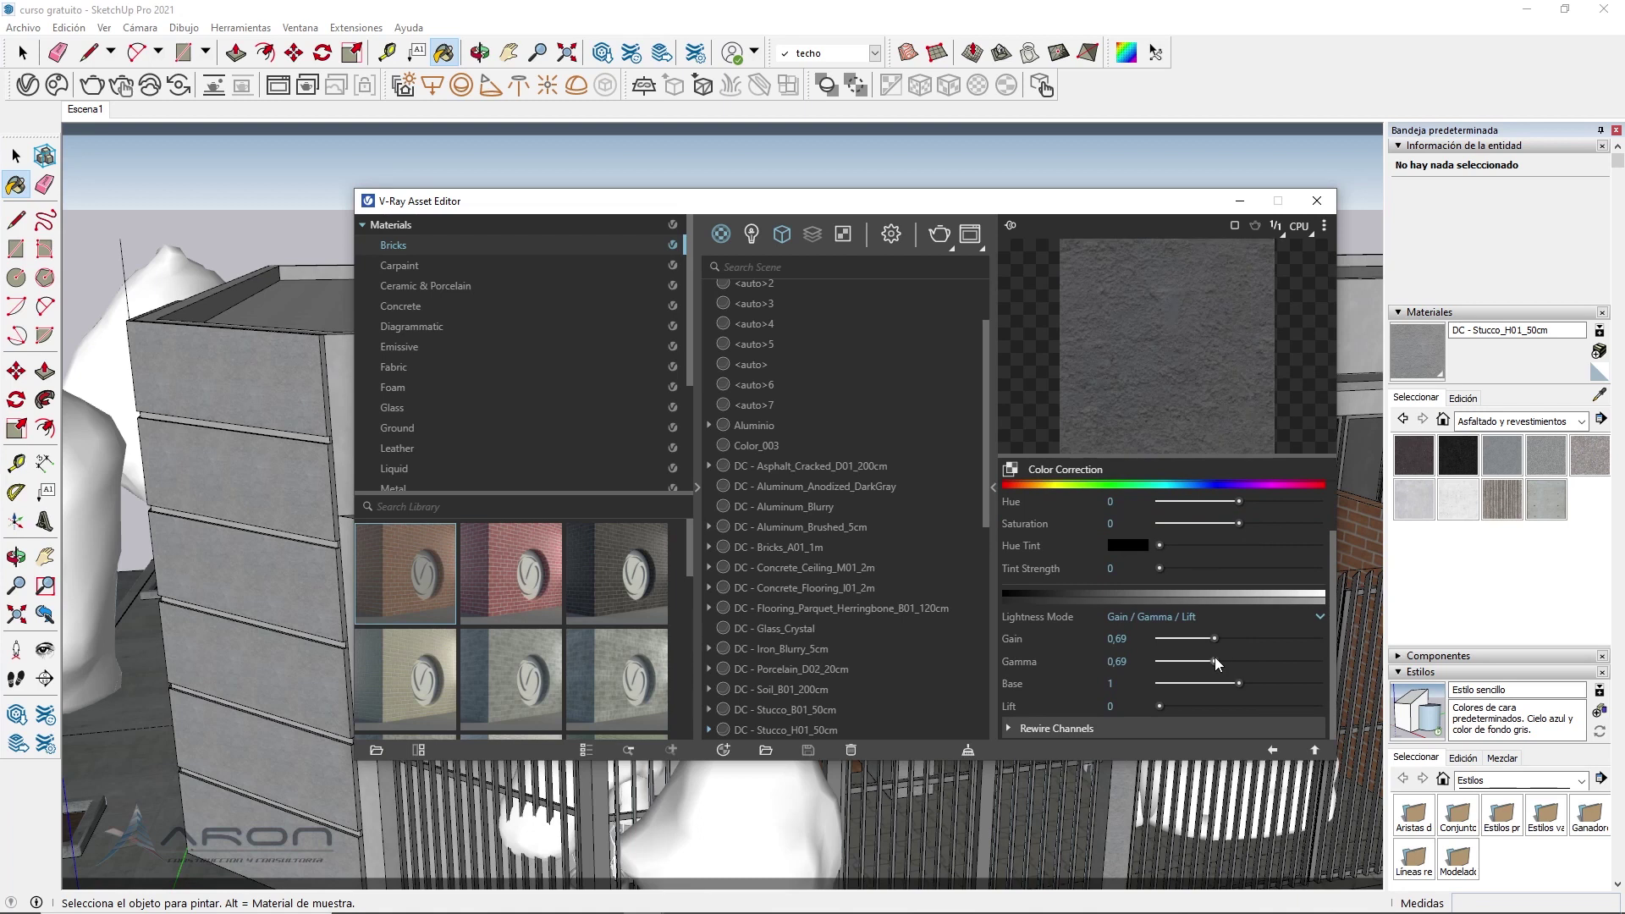
click(1315, 750)
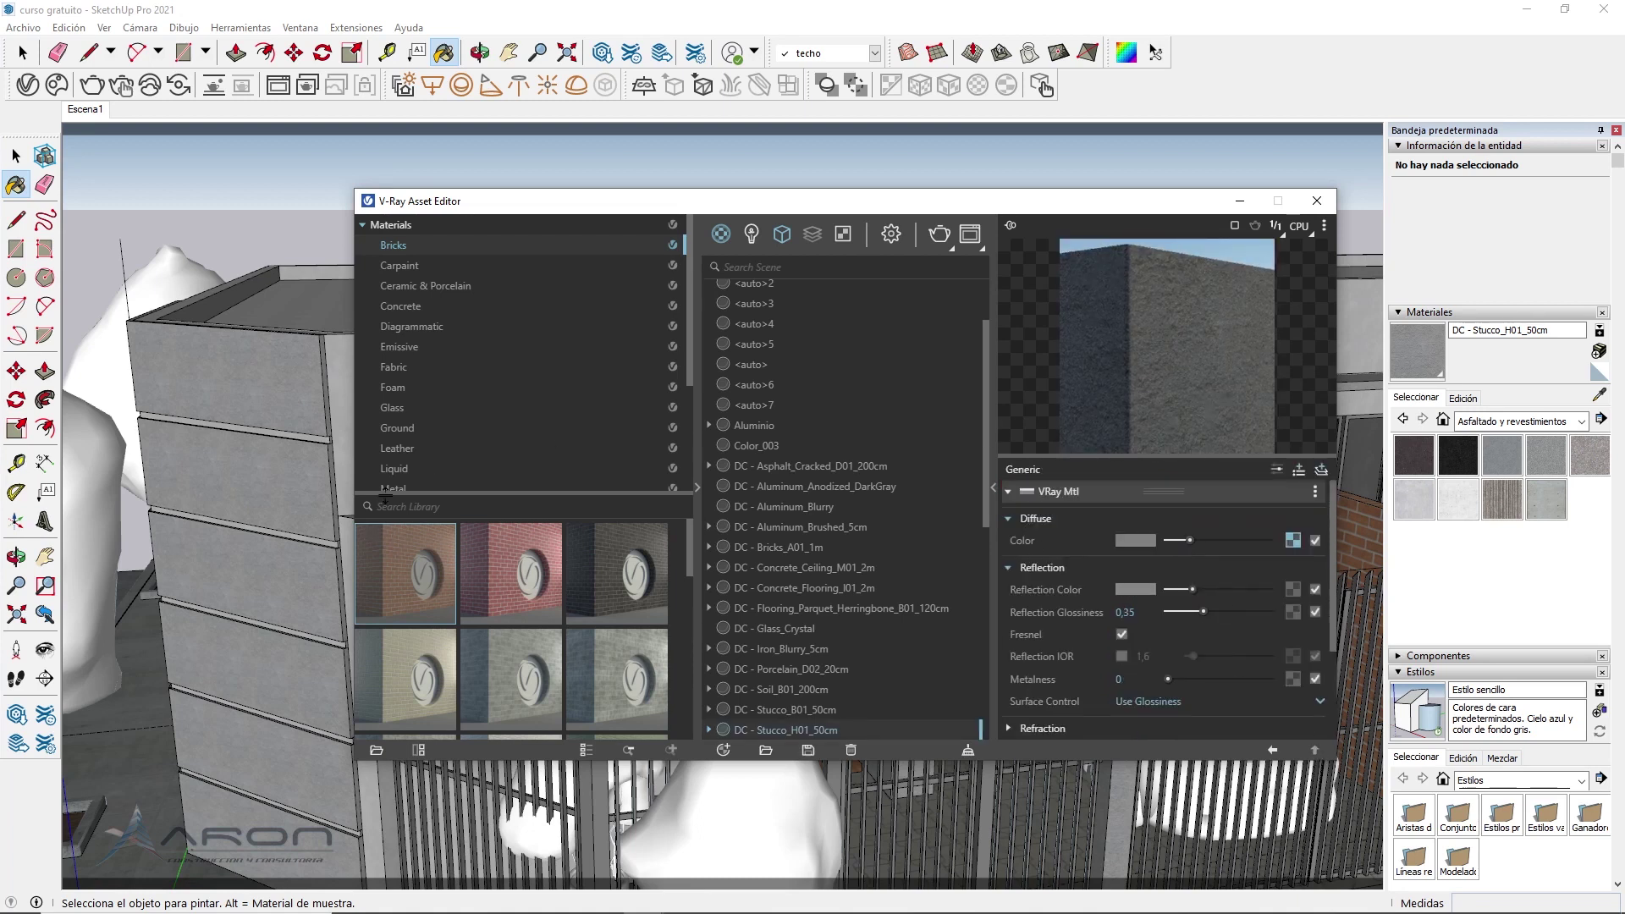
Minimize the Asset Editor and return to the Escena1 street-level scene
click(1238, 206)
click(82, 110)
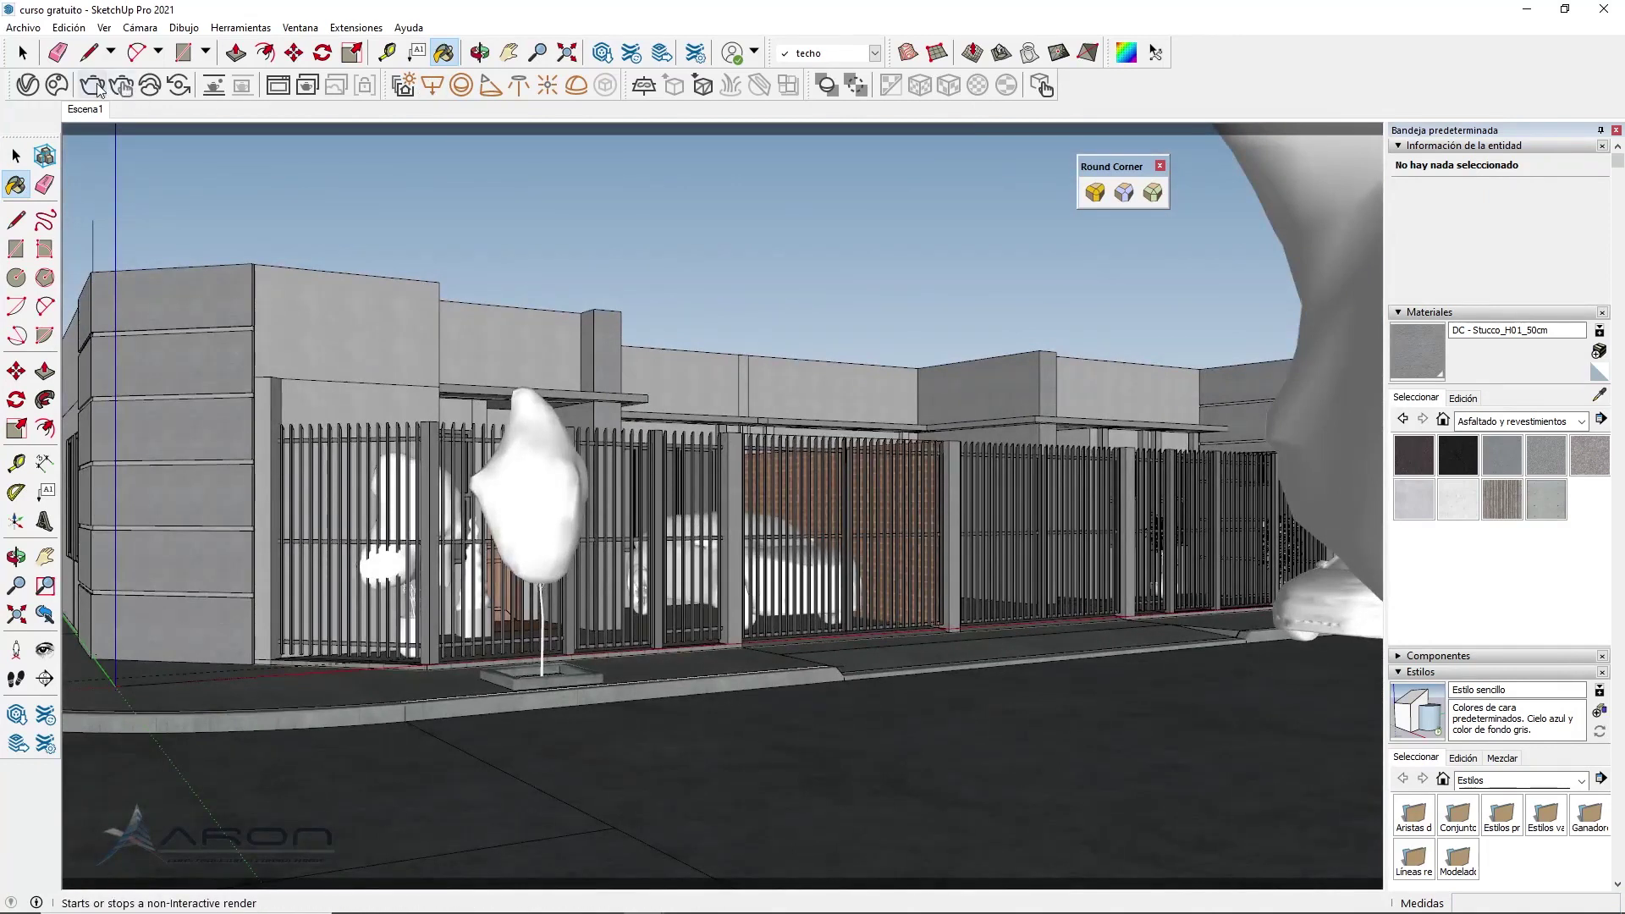
click(278, 85)
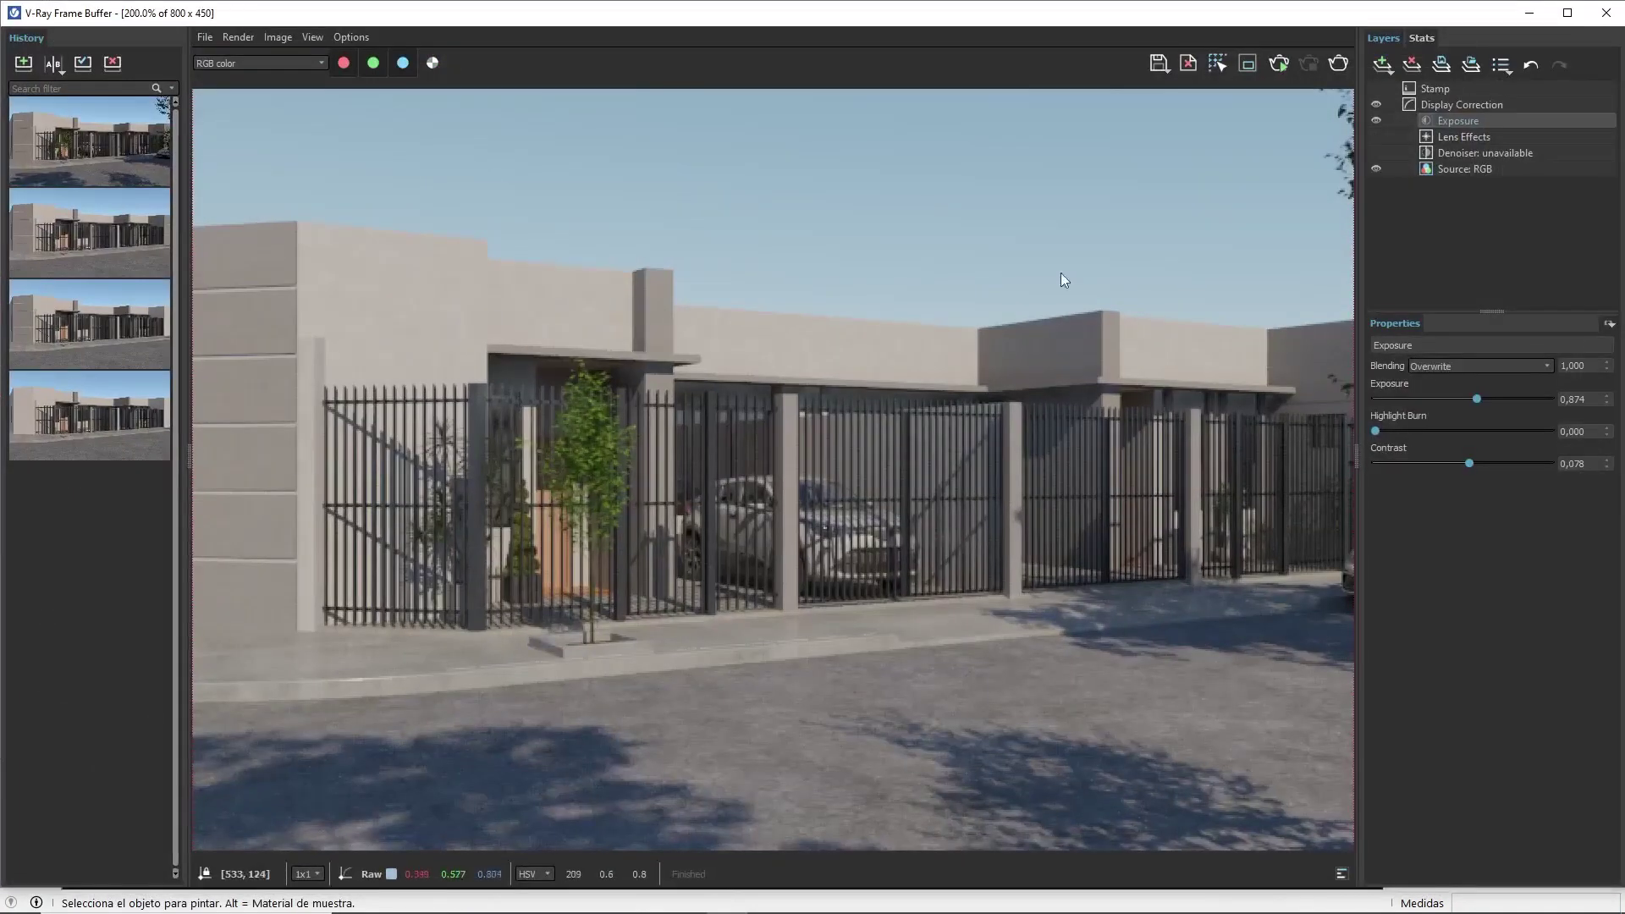
Render the street facade with the updated stucco, inspect it at 100%, then minimize the Frame Buffer
click(1339, 68)
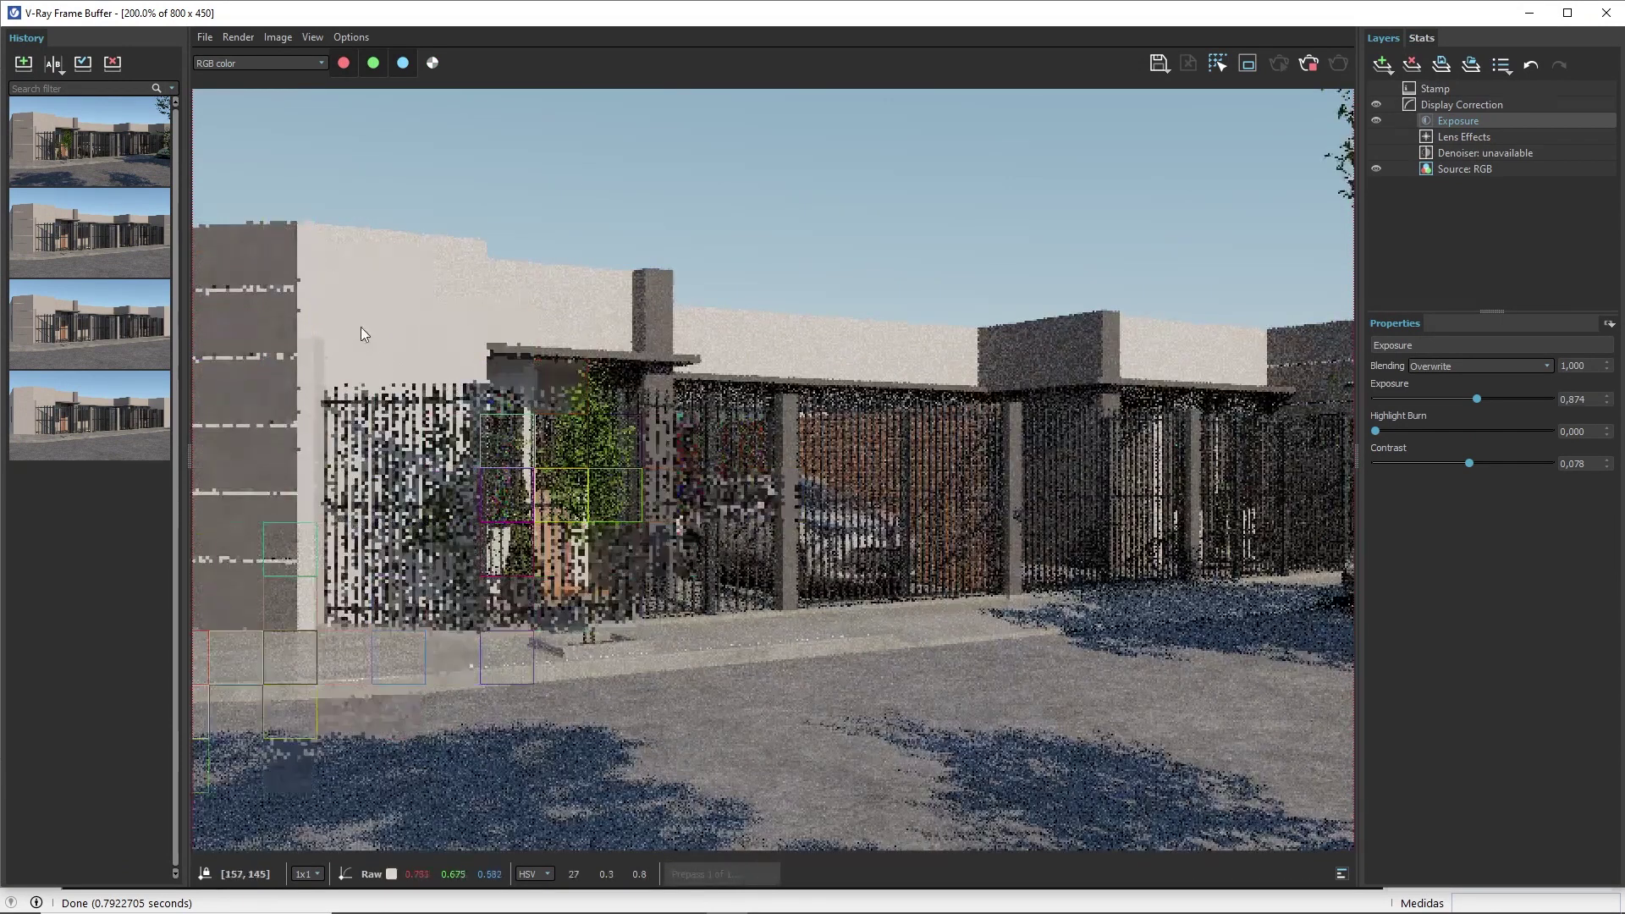
double_click(1059, 515)
scroll(576, 444, up, 1)
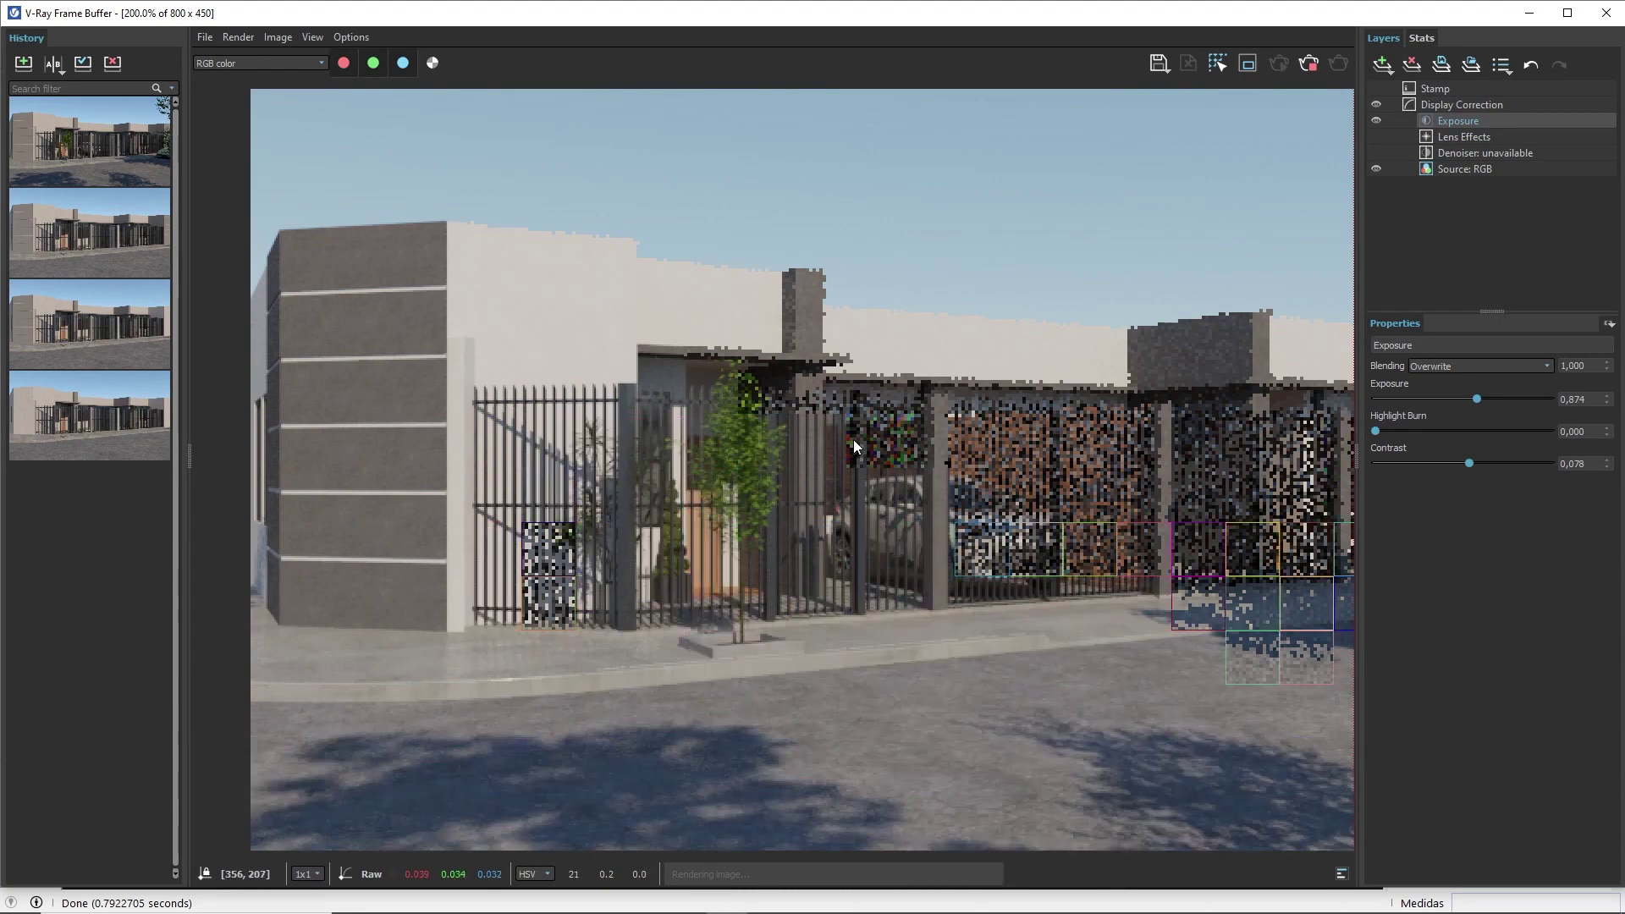
scroll(854, 439, down, 1)
scroll(857, 434, up, 1)
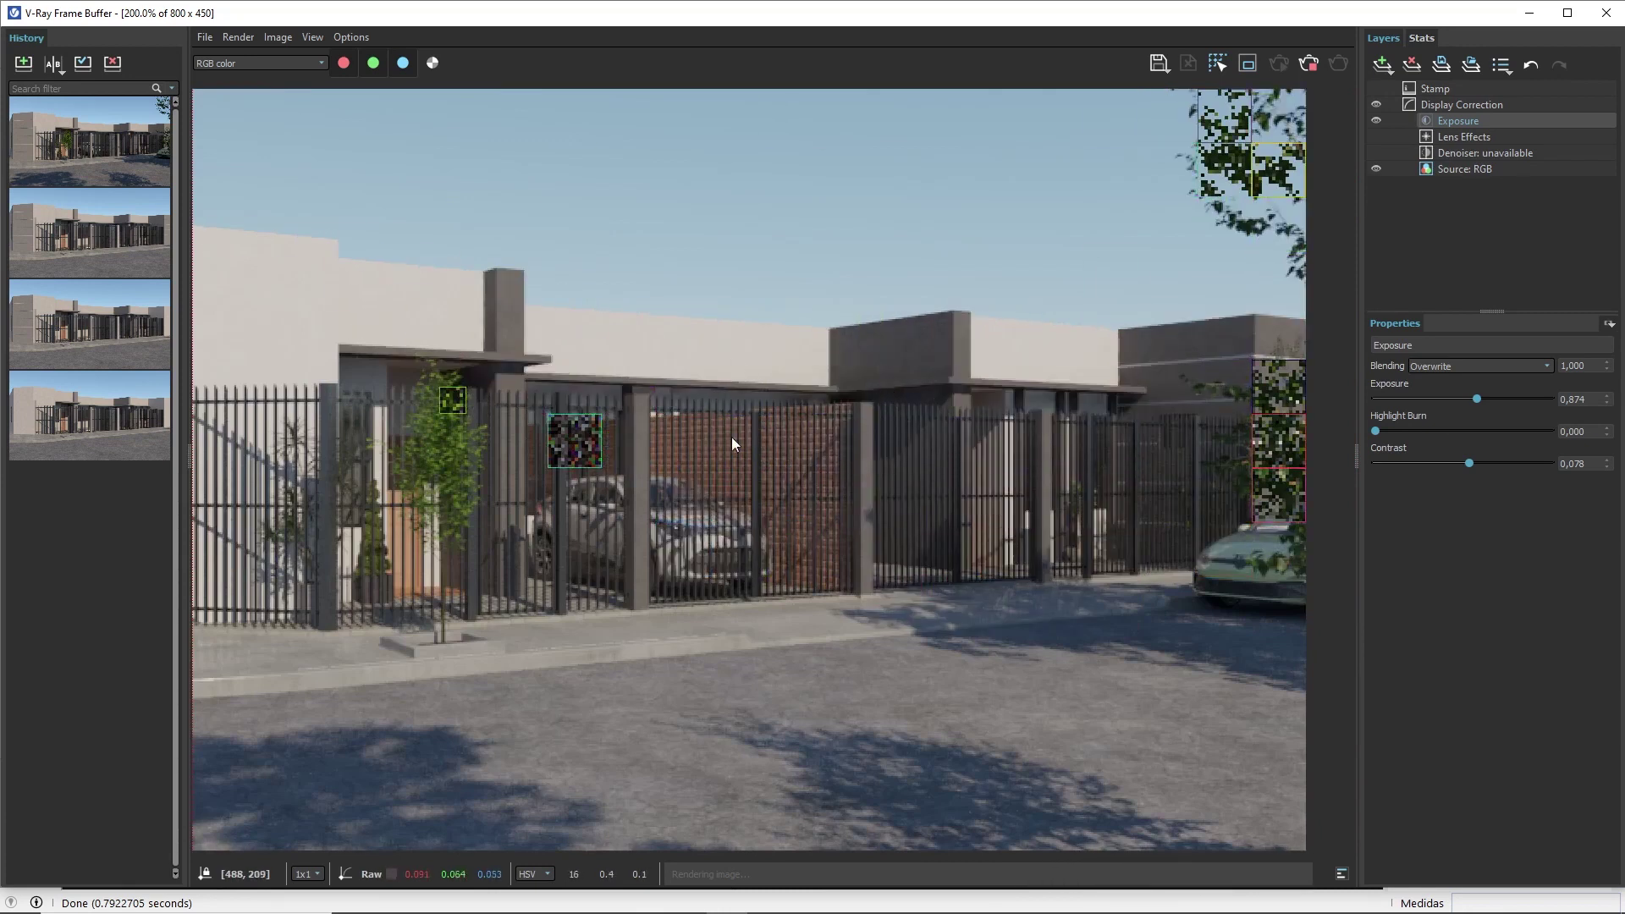
double_click(830, 511)
scroll(830, 511, up, 1)
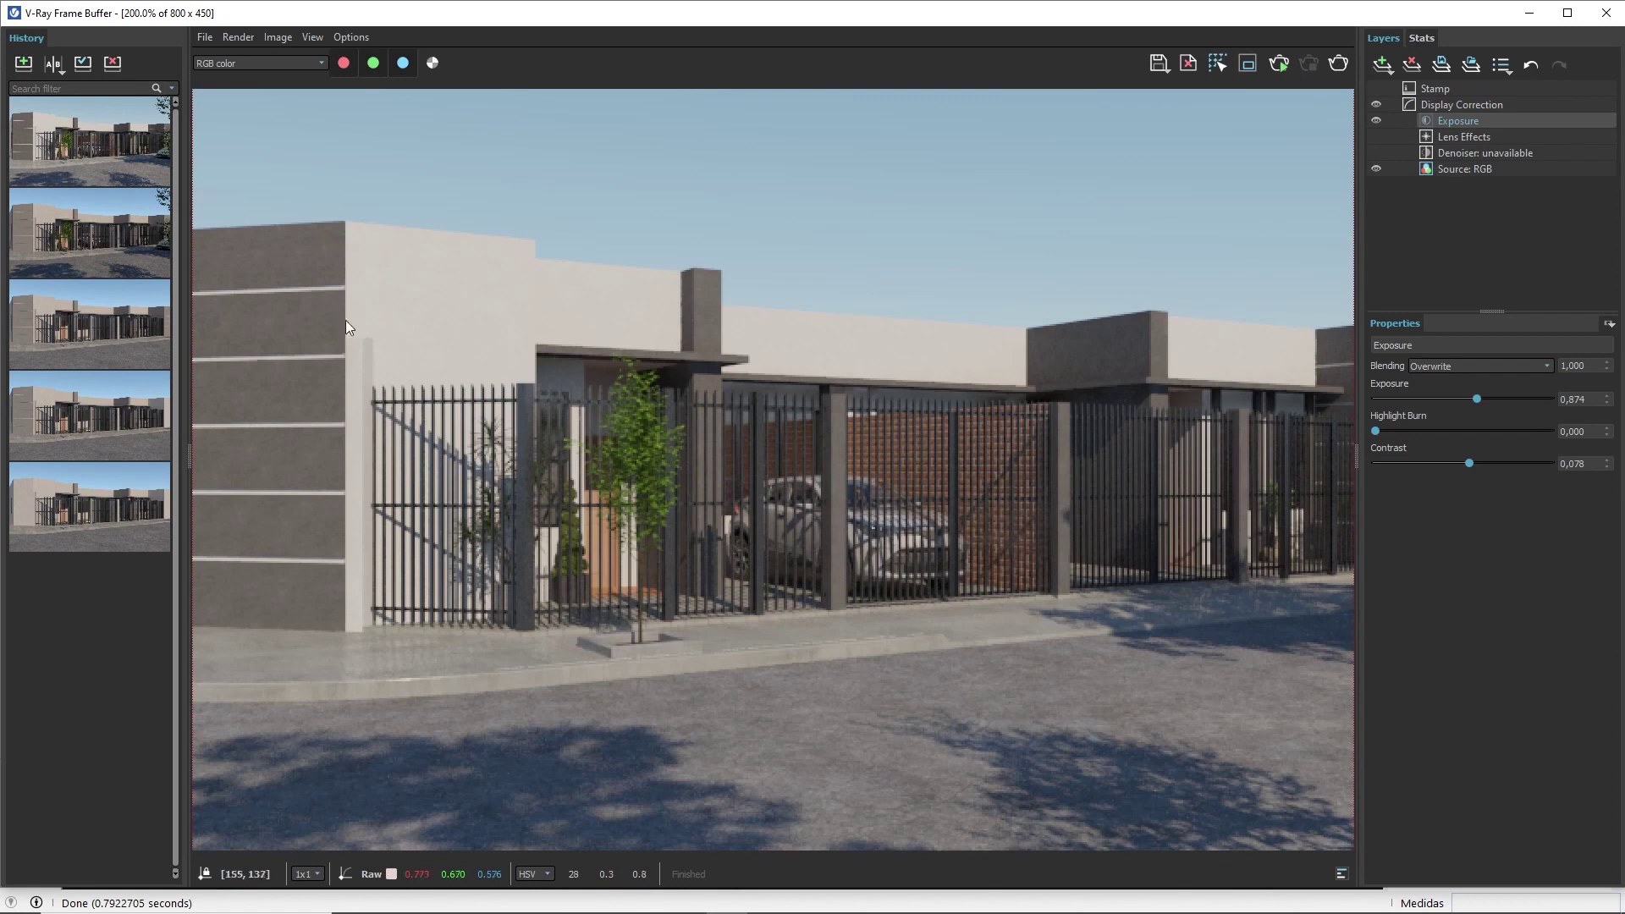
click(1531, 14)
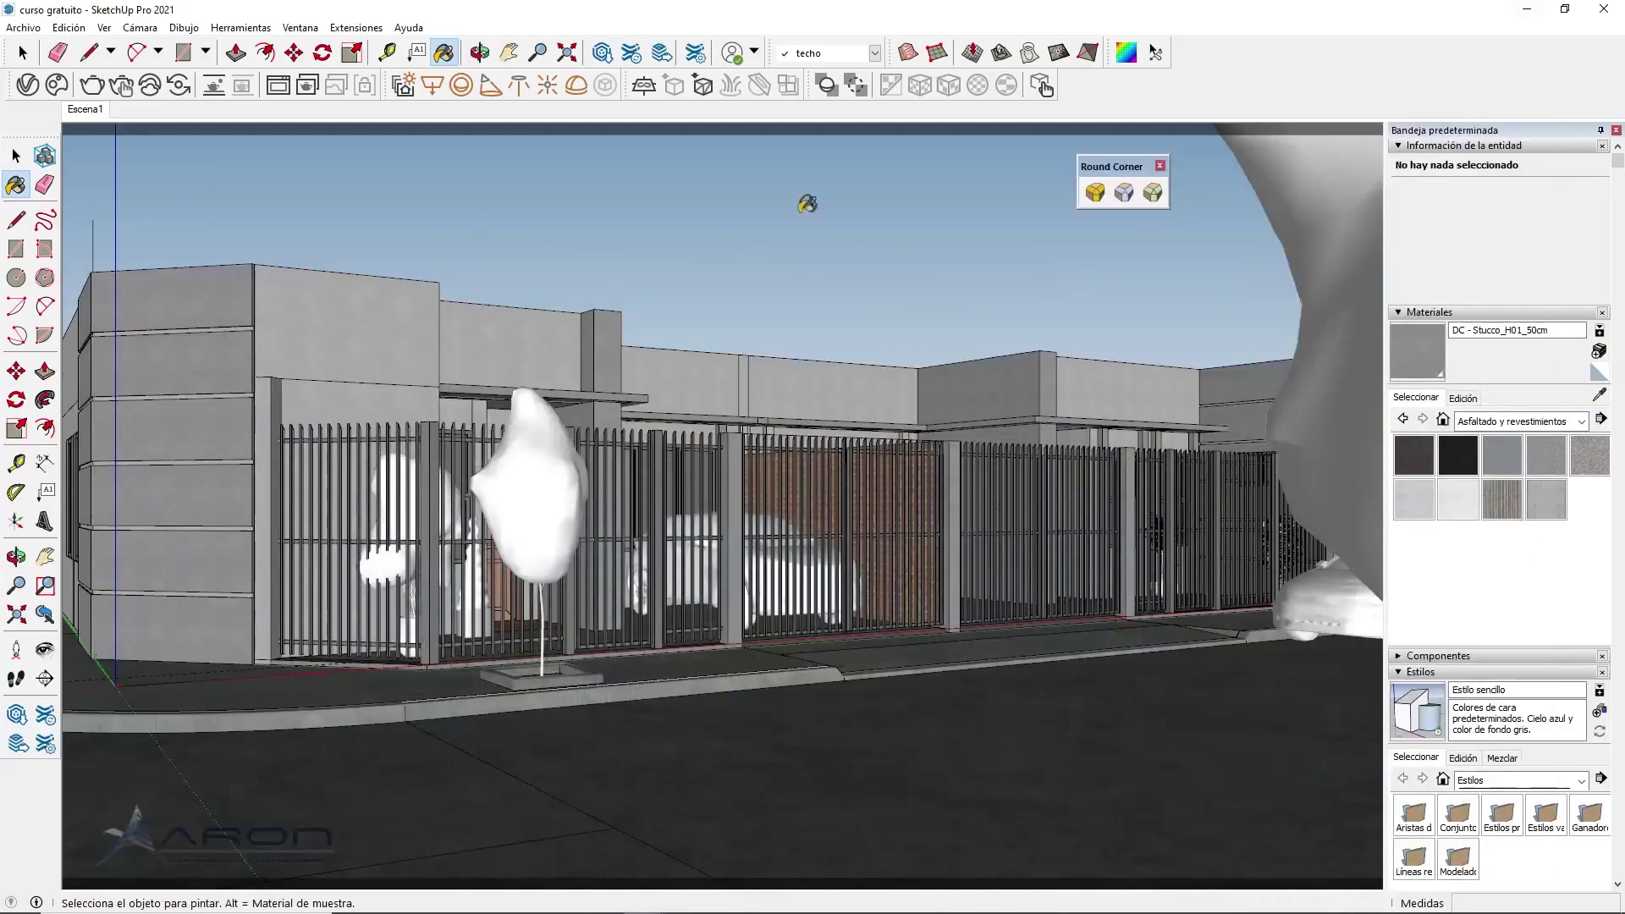
Lower the Color Offset on DC - Stucco_B01_50cm's diffuse bitmap to darken the texture
click(27, 85)
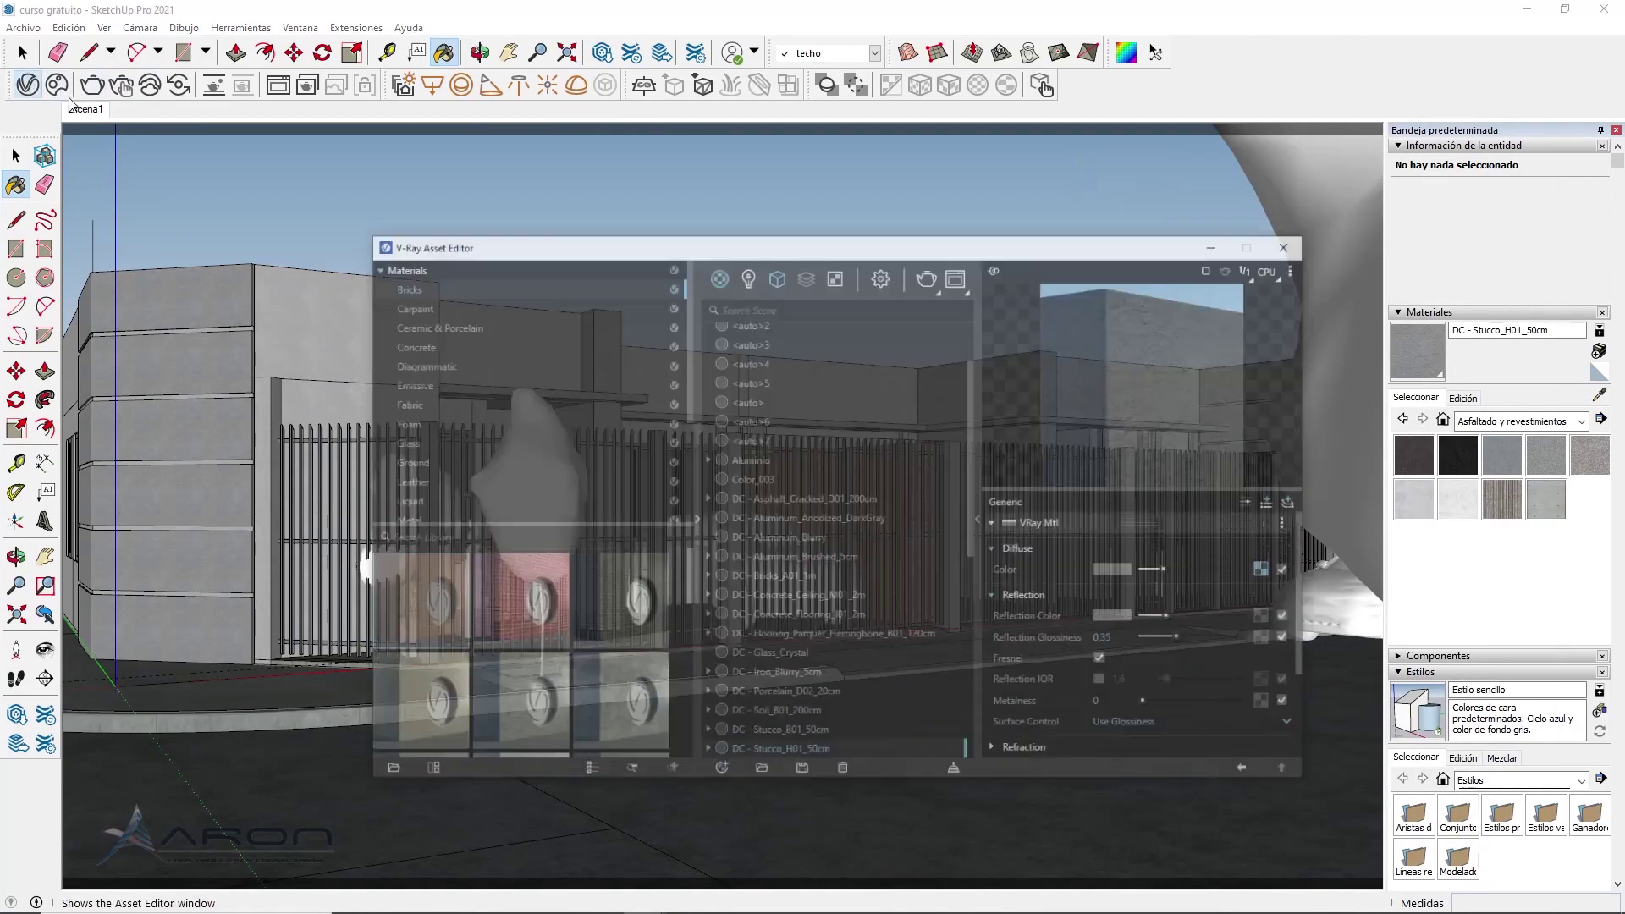
click(1599, 395)
click(1358, 391)
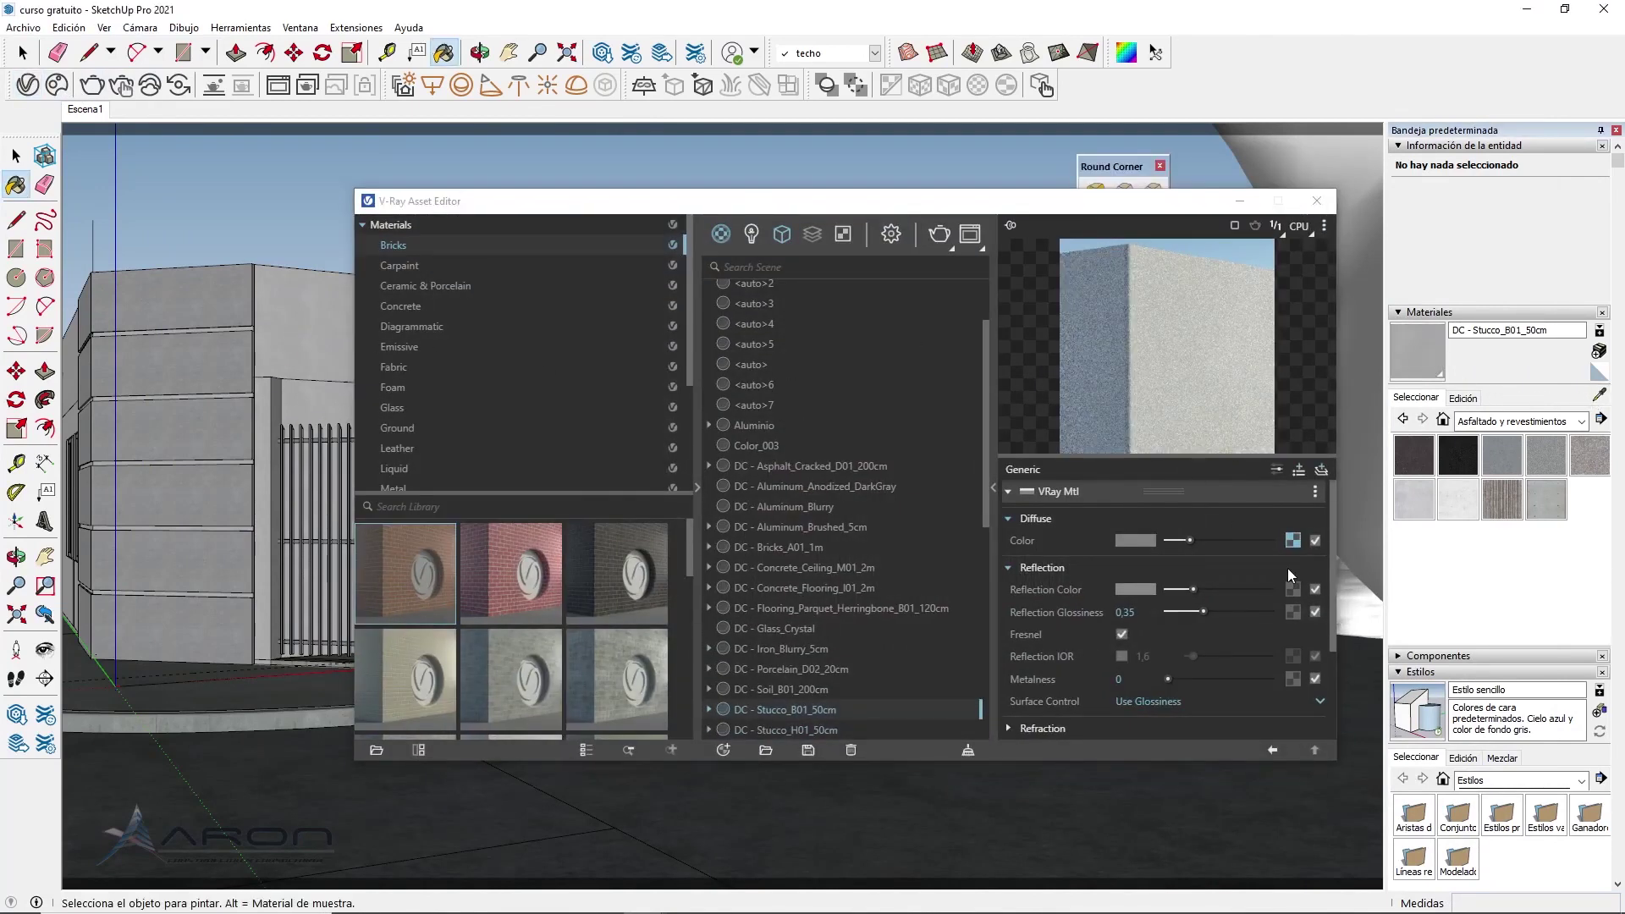
click(1293, 542)
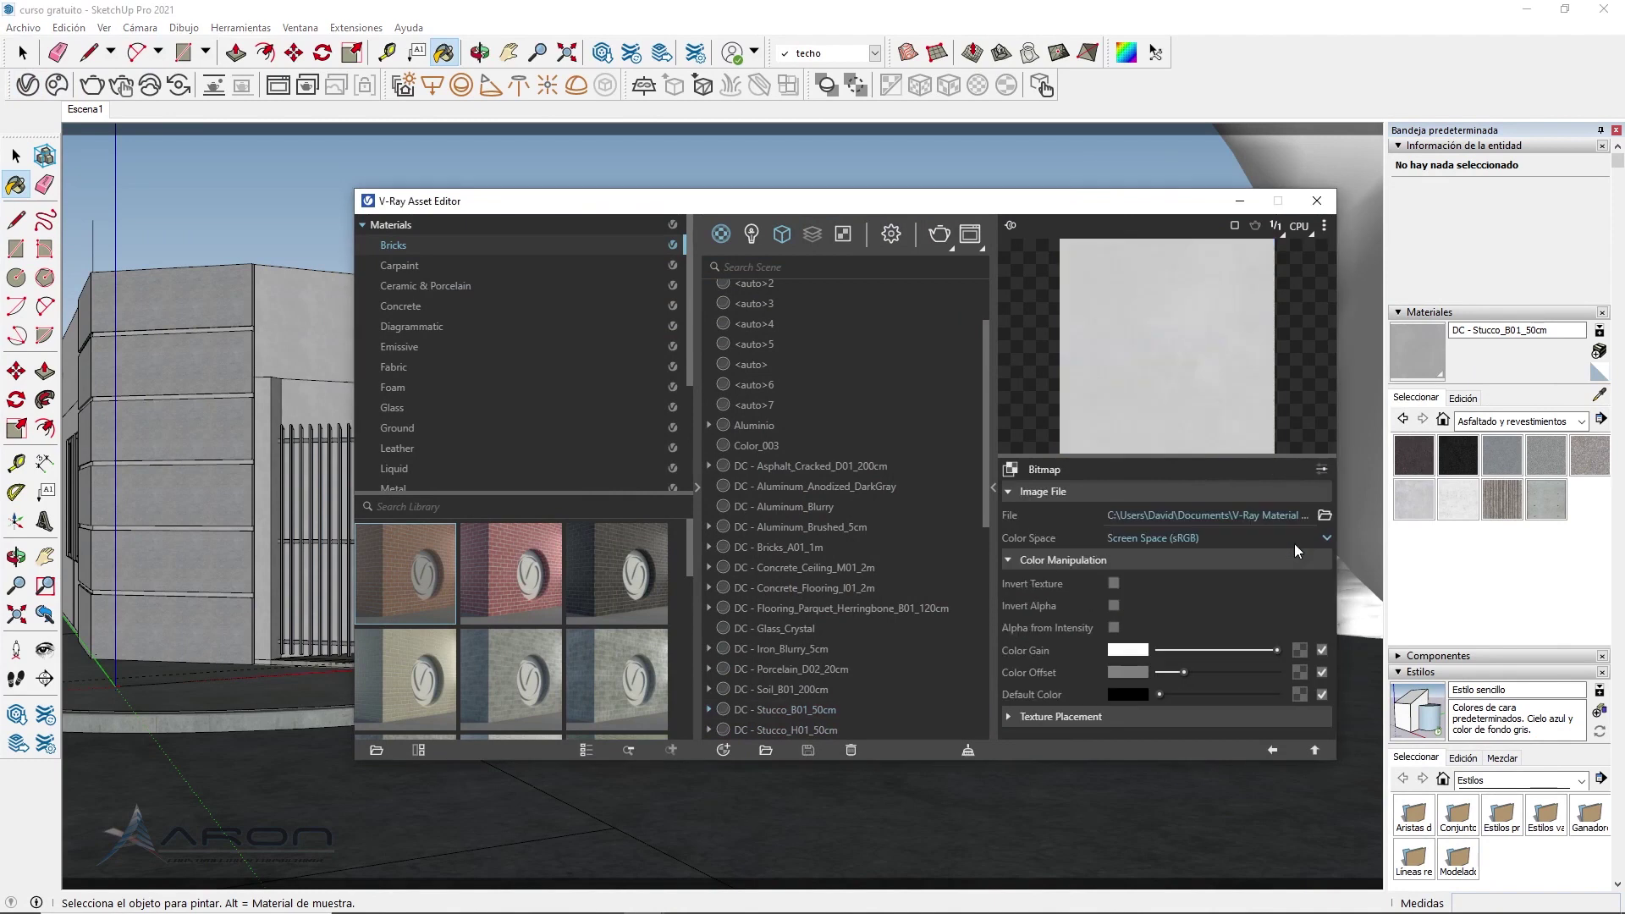
click(1170, 674)
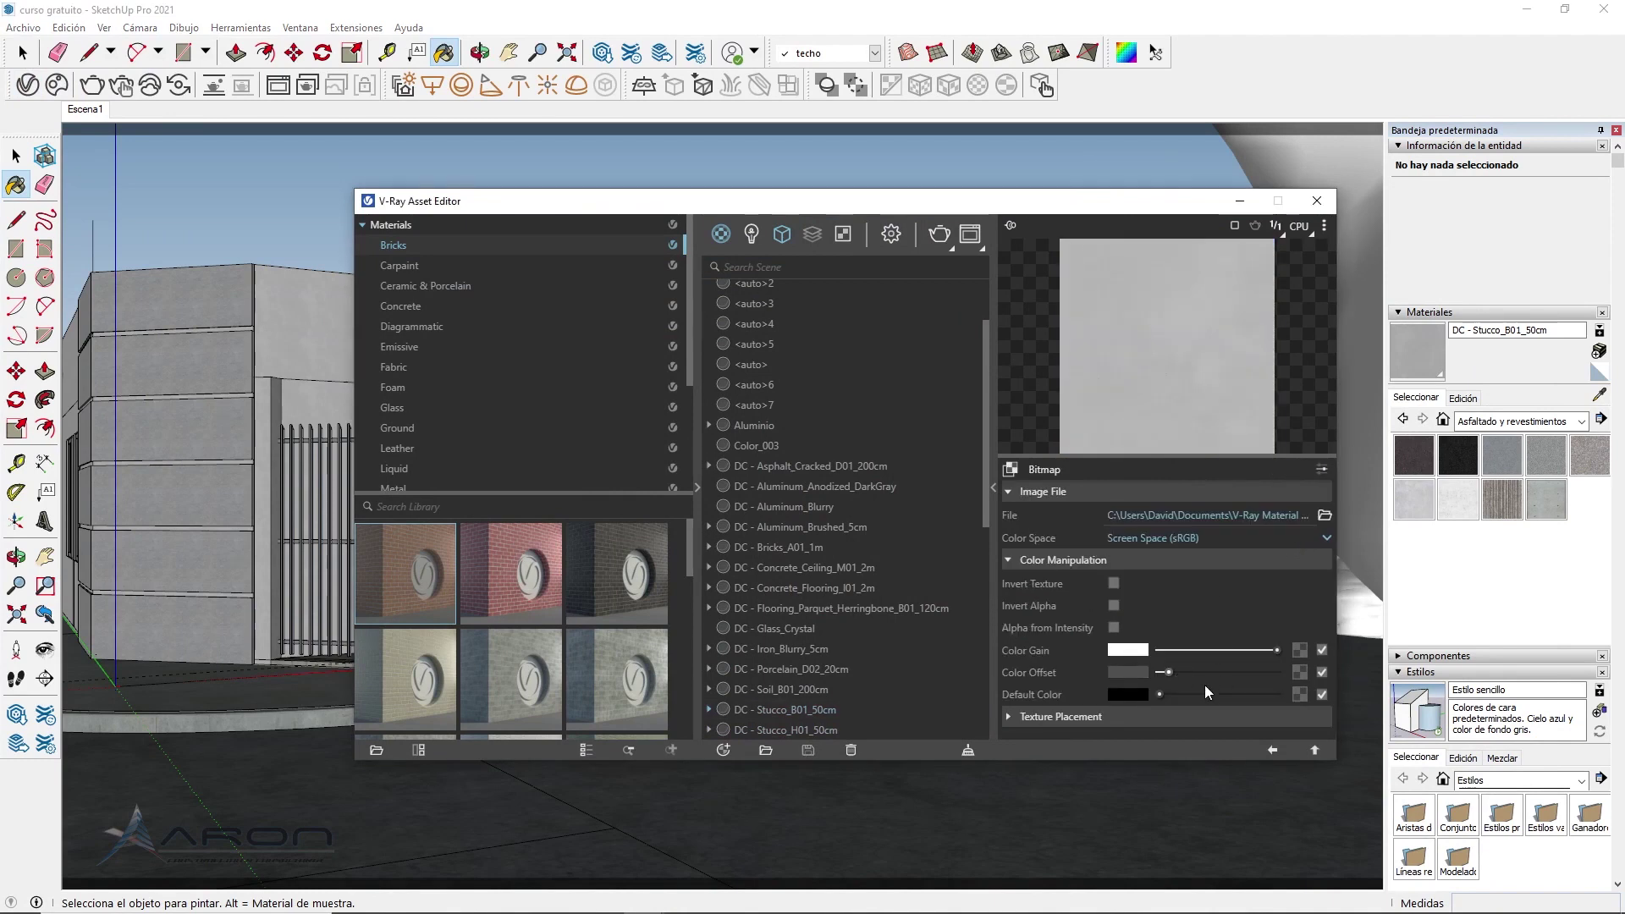
click(1318, 750)
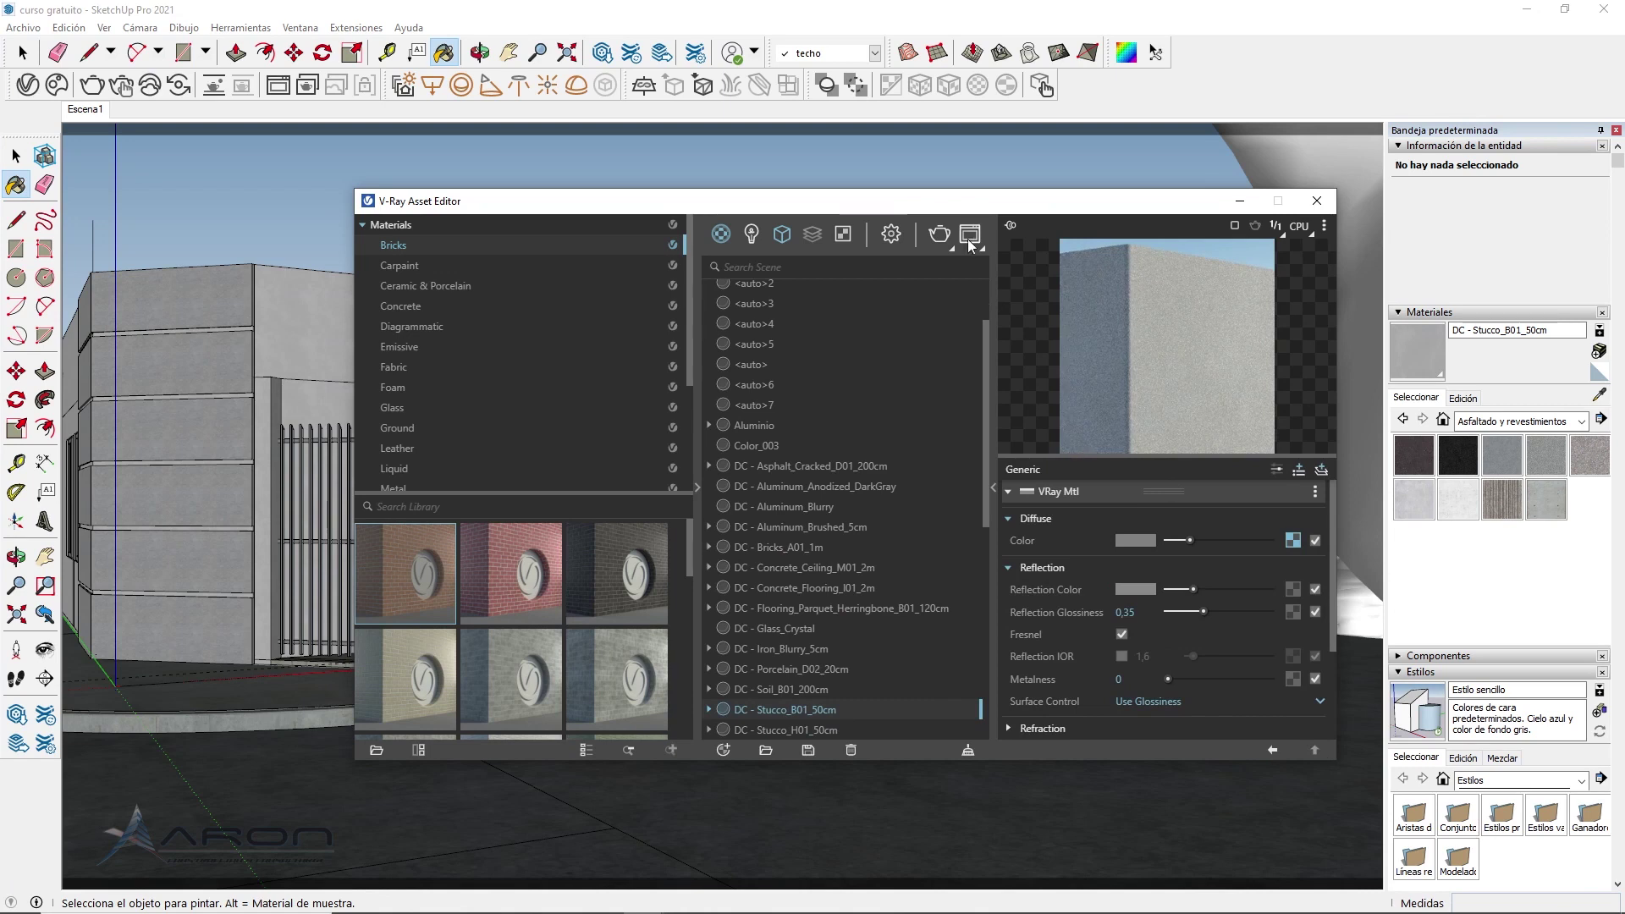
Run a new test render of the street view, then minimize the Frame Buffer and material editor
click(970, 239)
click(1339, 63)
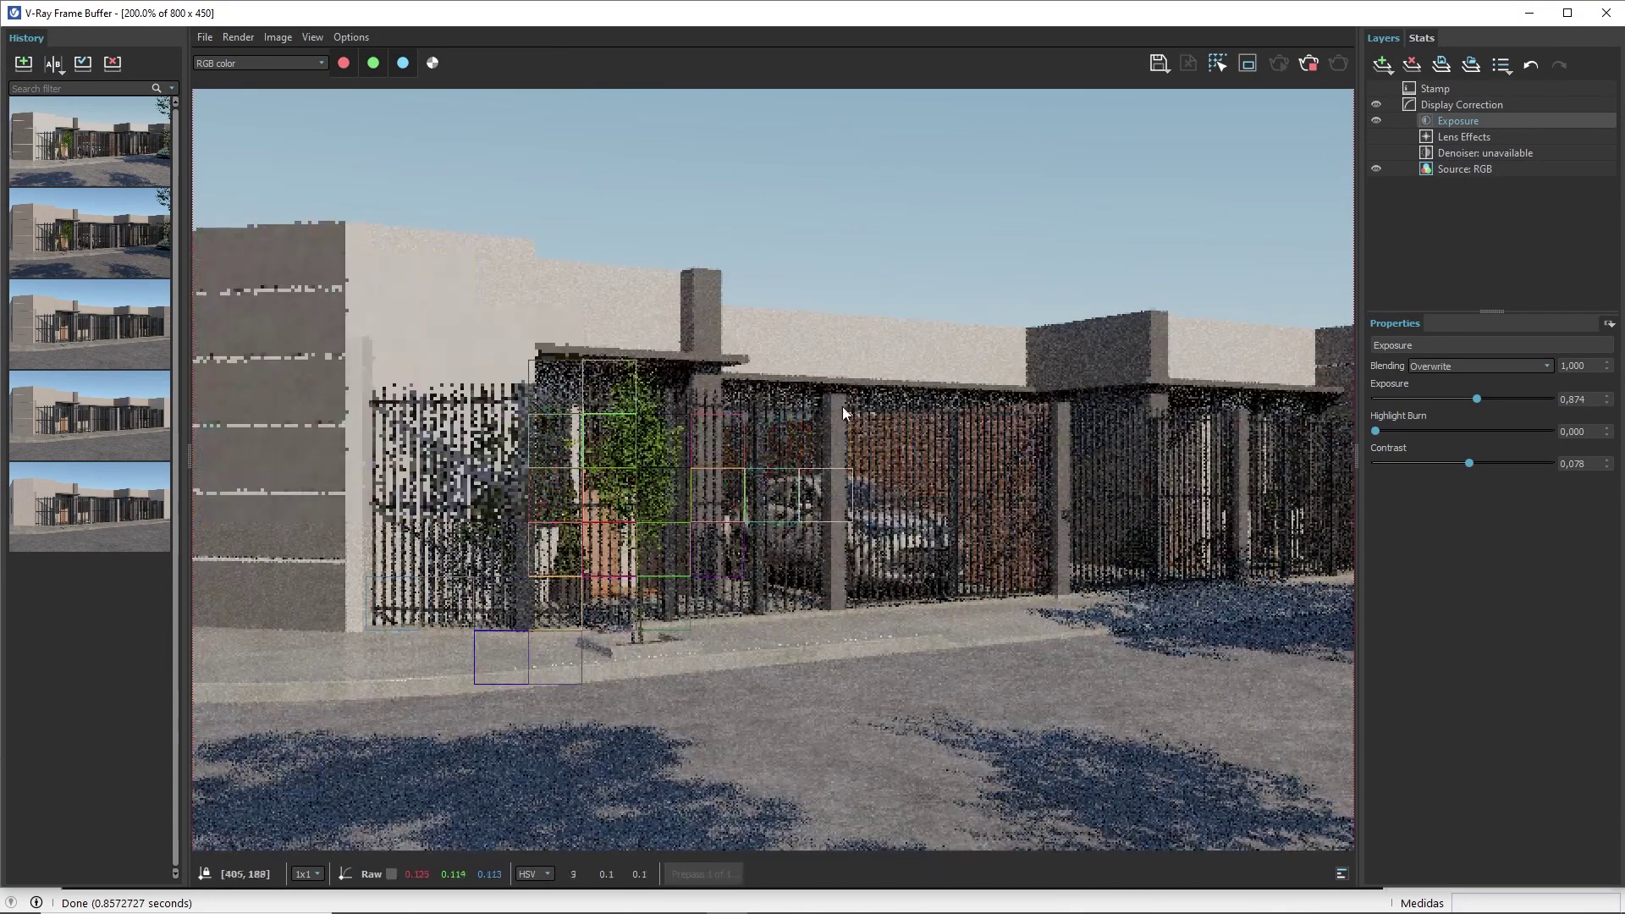
scroll(844, 406, down, 1)
scroll(699, 412, up, 1)
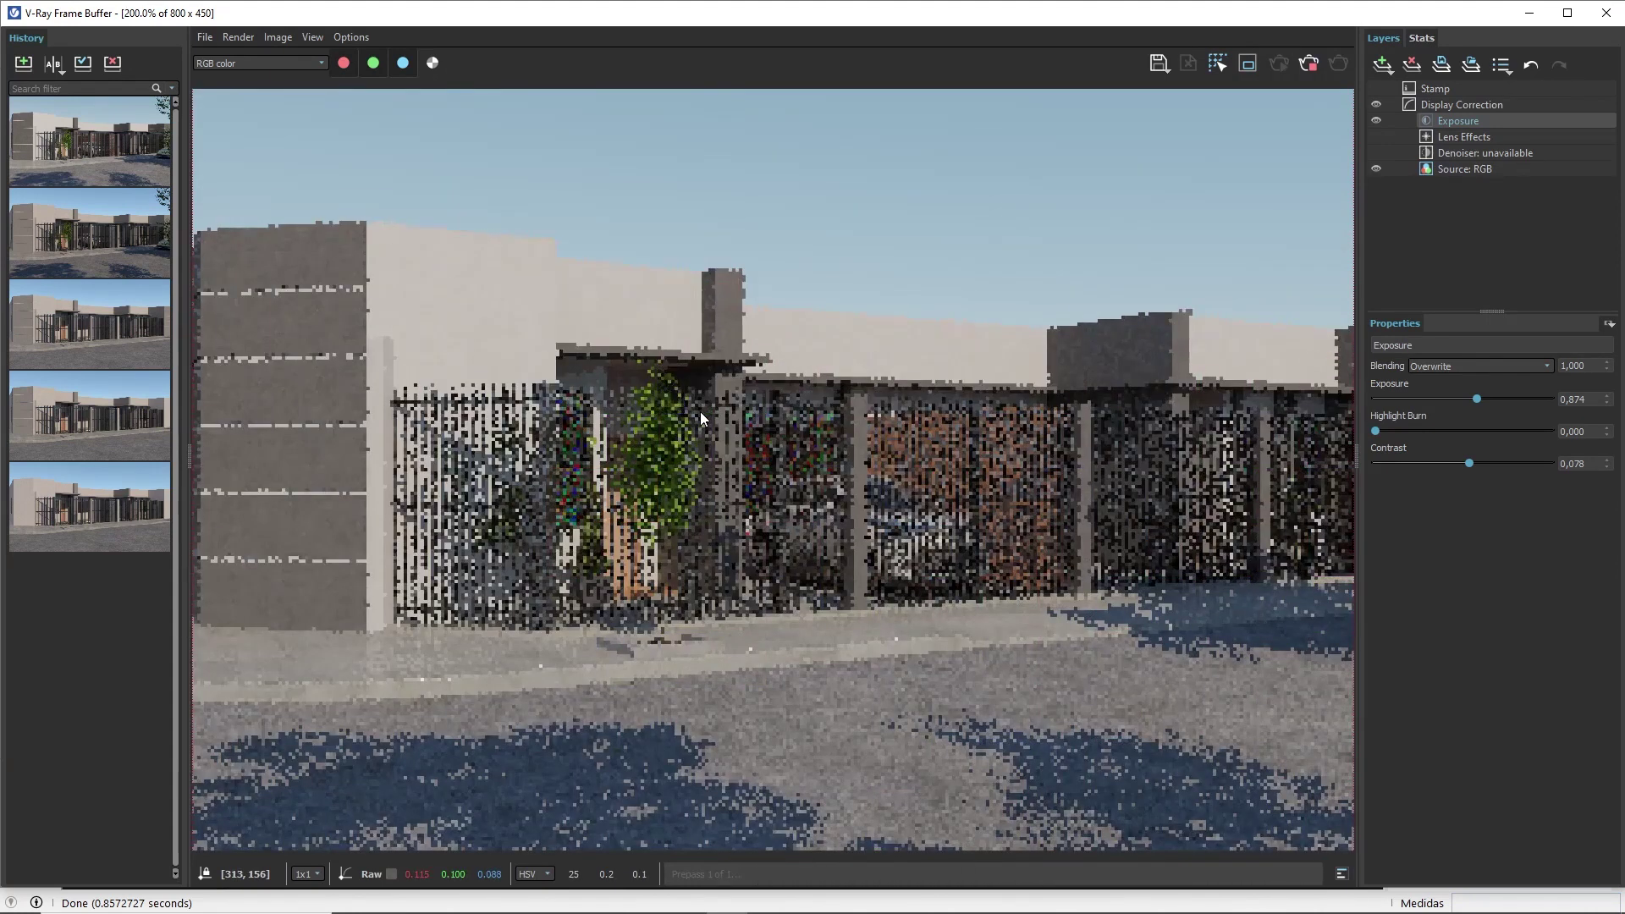
scroll(700, 411, down, 1)
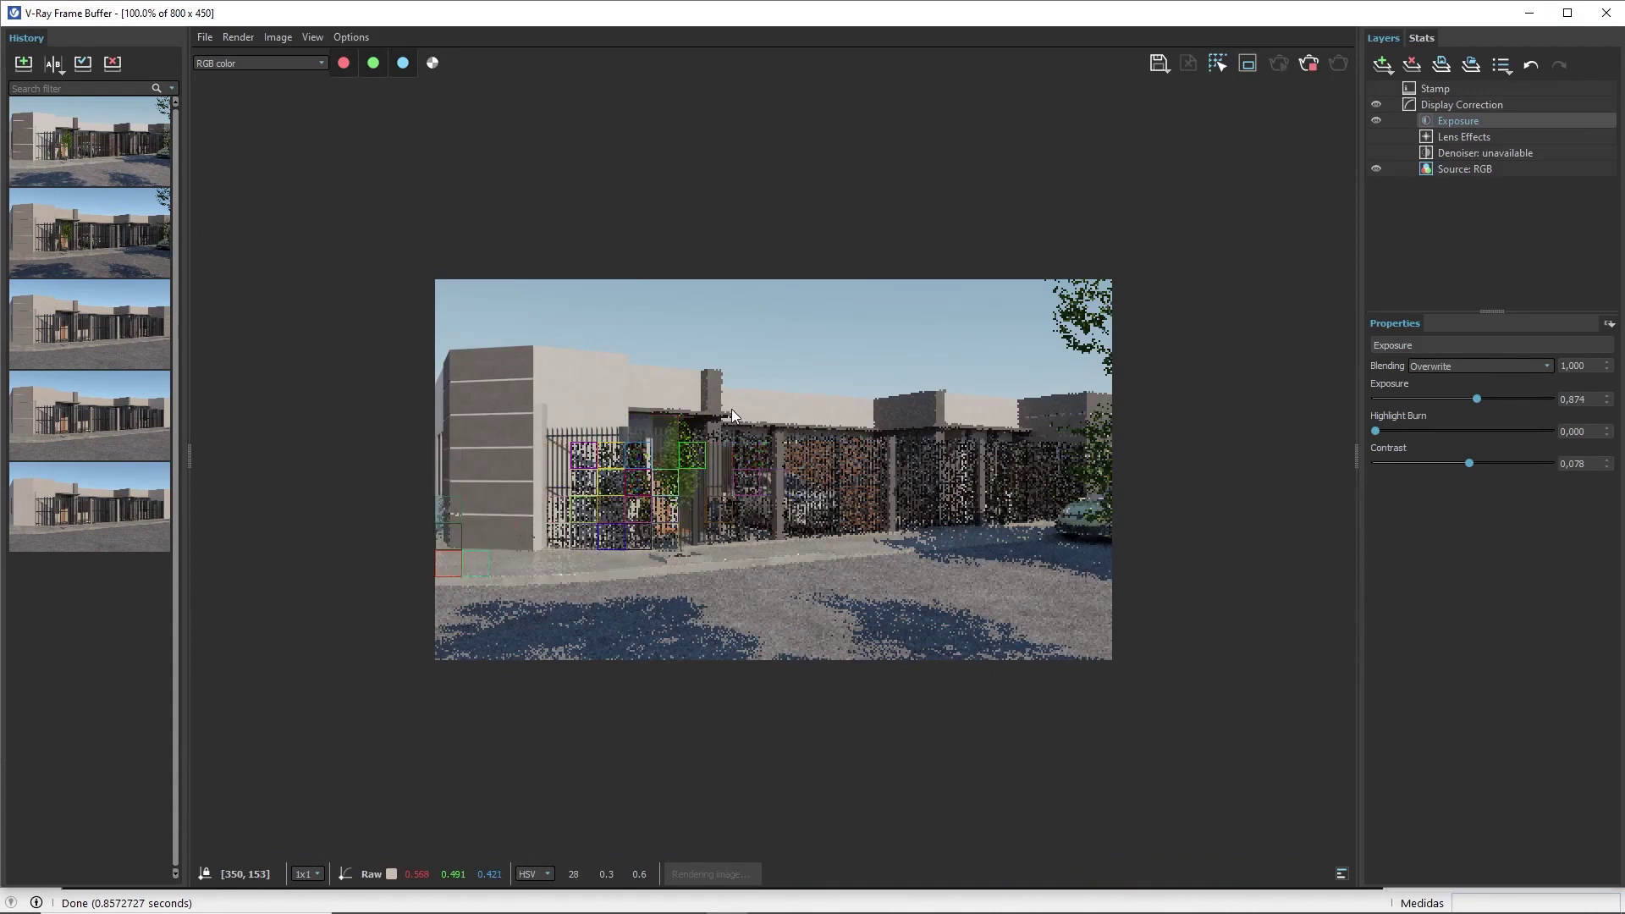
click(1524, 17)
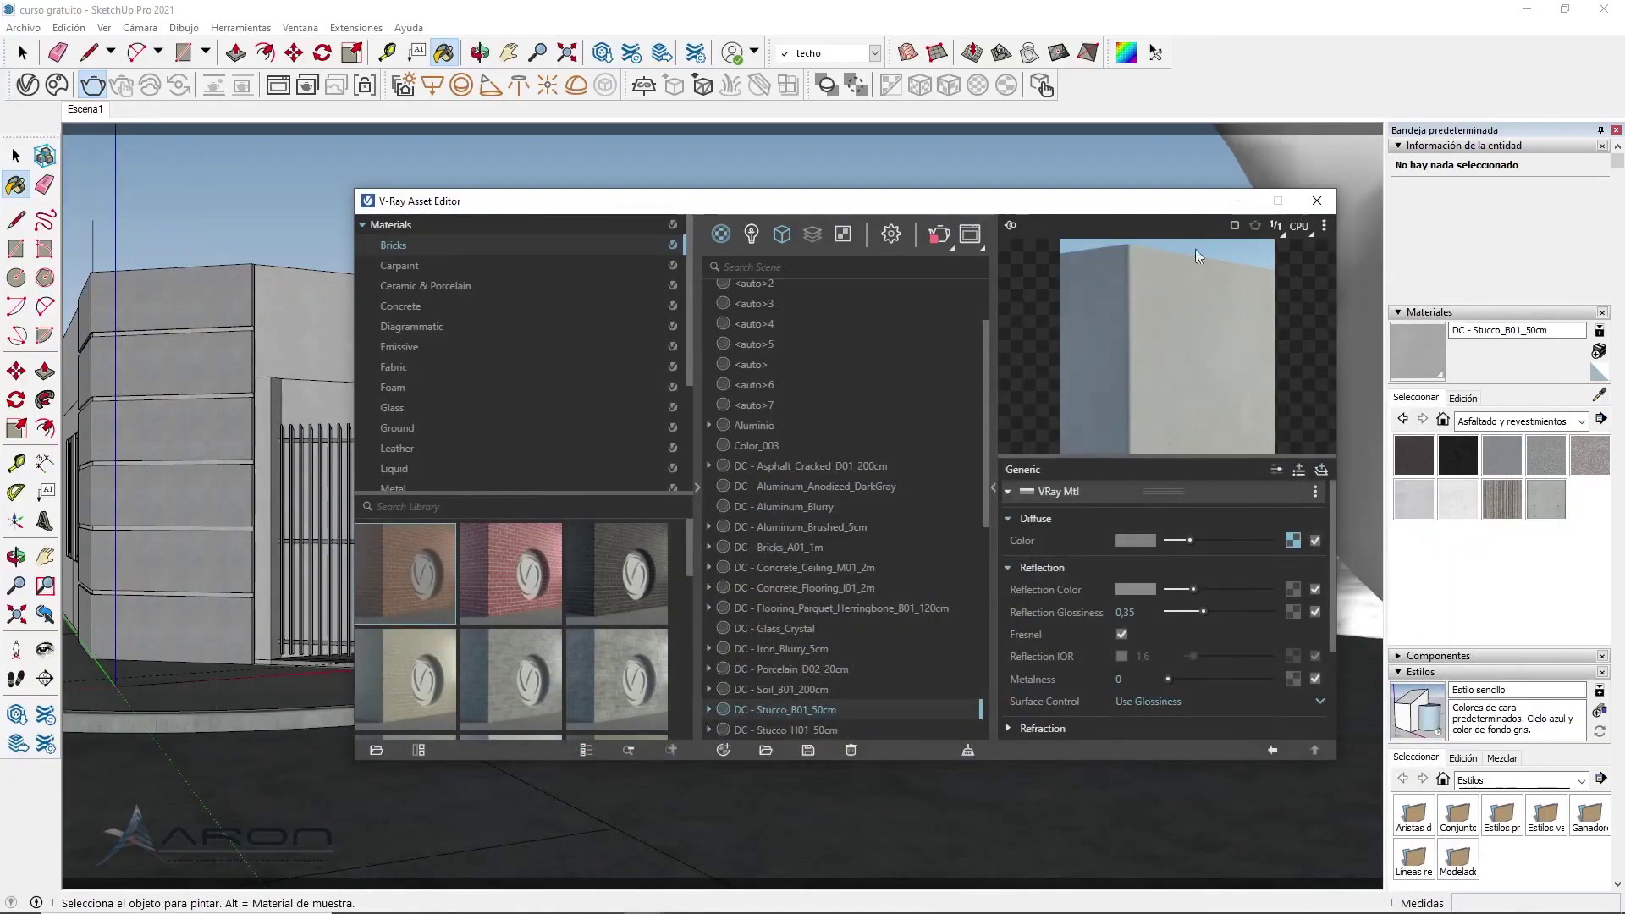
click(1234, 199)
From an aerial view, copy the street-corner tree to a spot behind the house
middle_drag(904, 376, 872, 648)
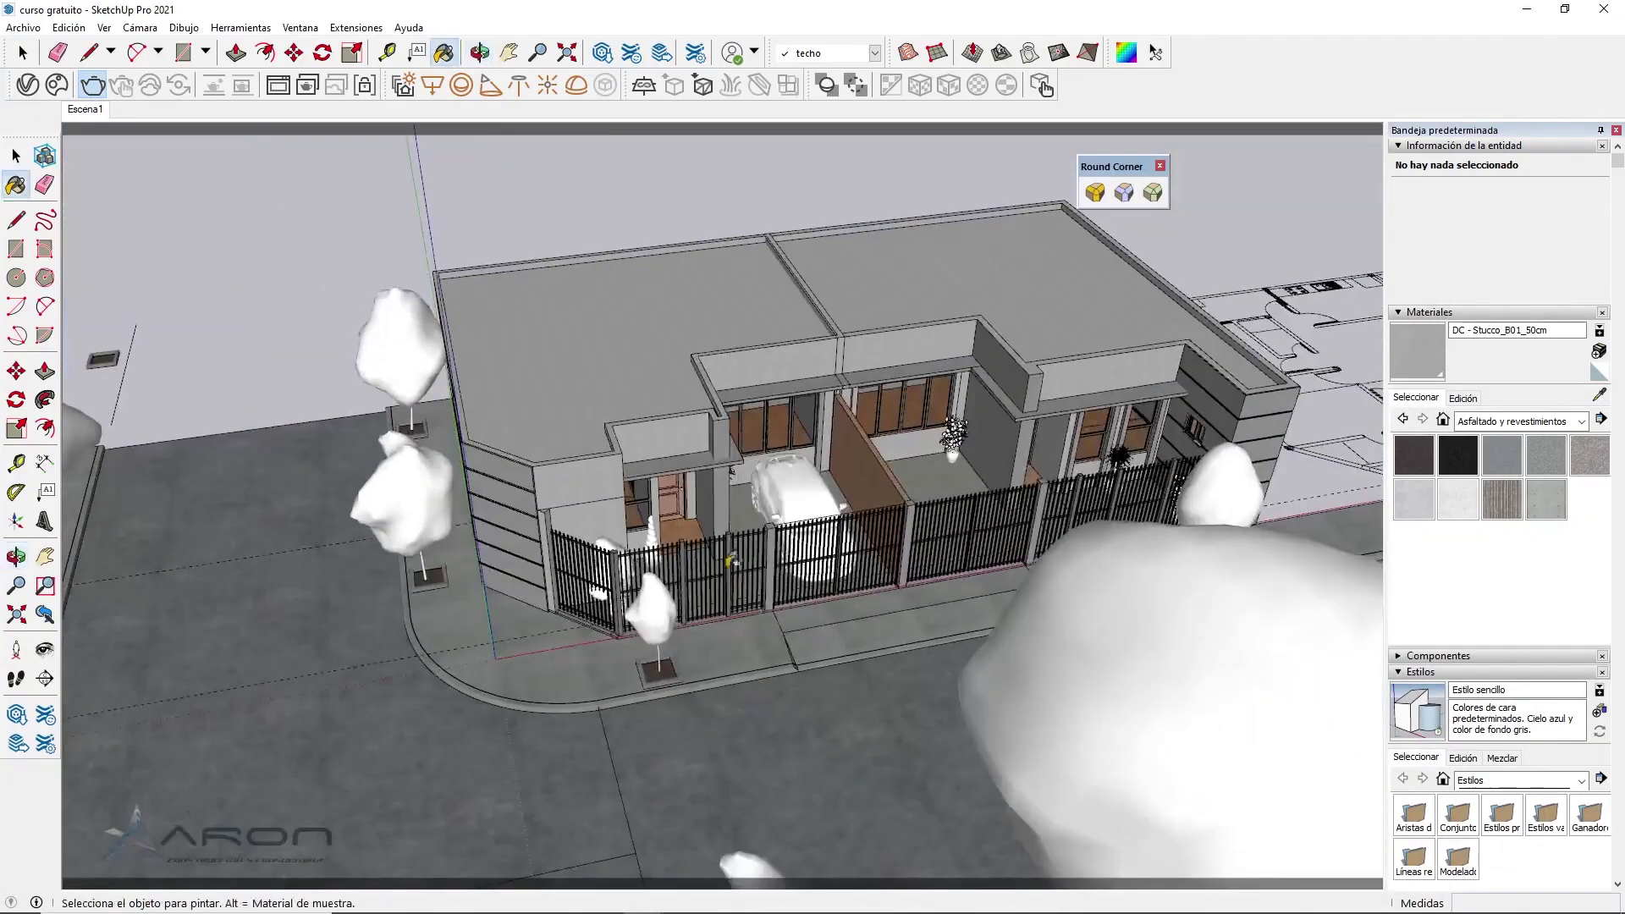
scroll(869, 654, down, 3)
key(space)
click(869, 654)
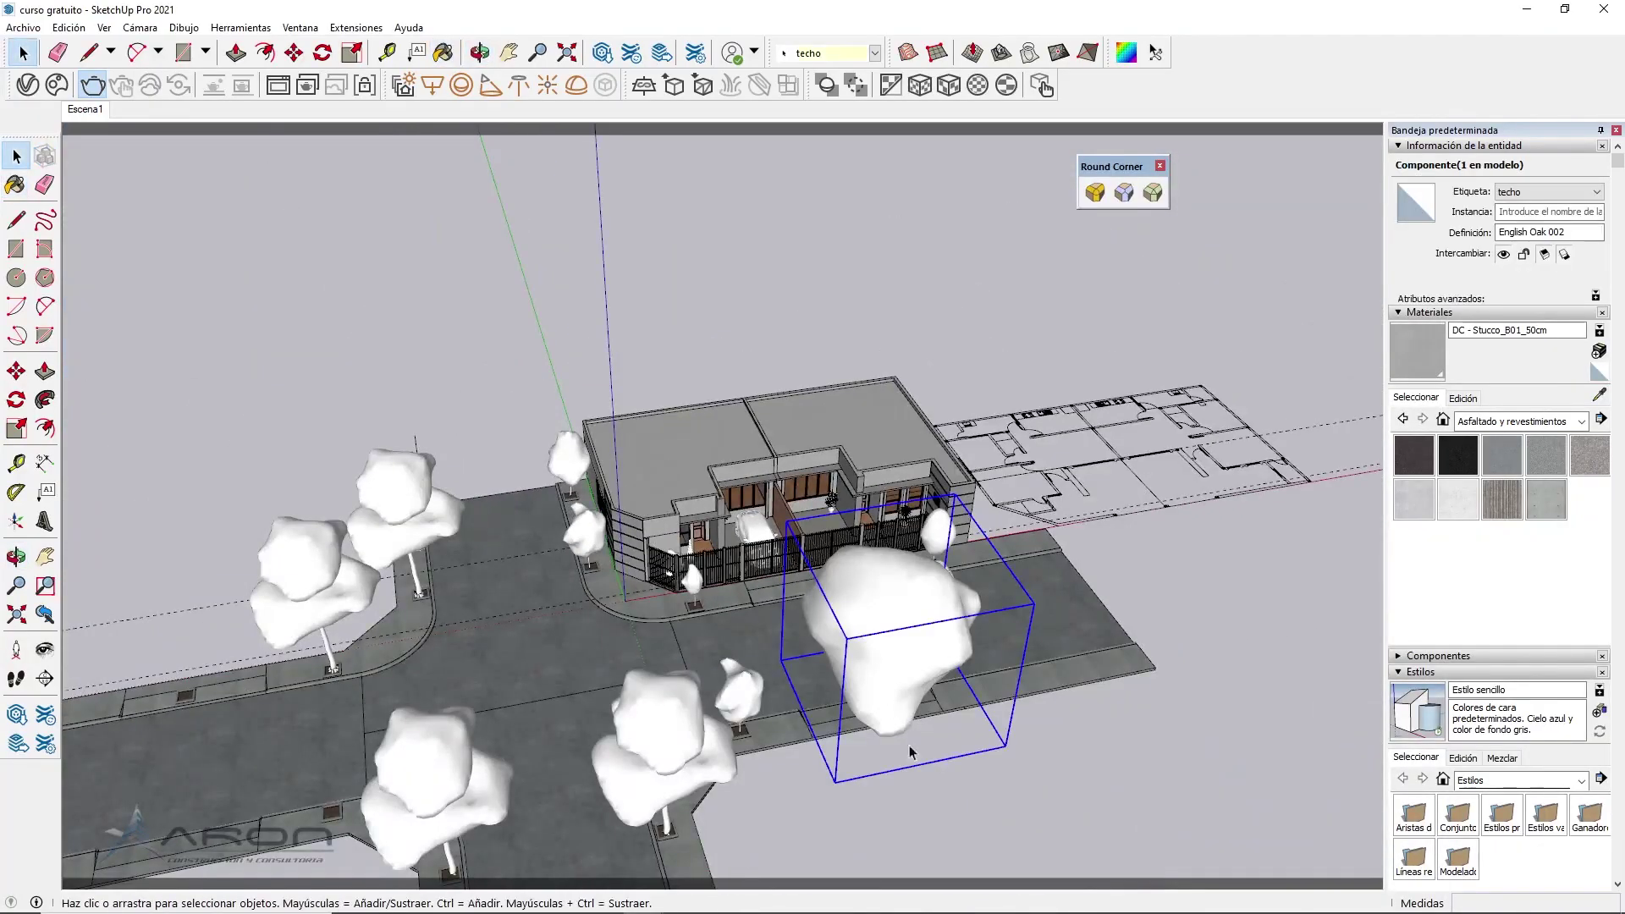
key(m)
click(1058, 799)
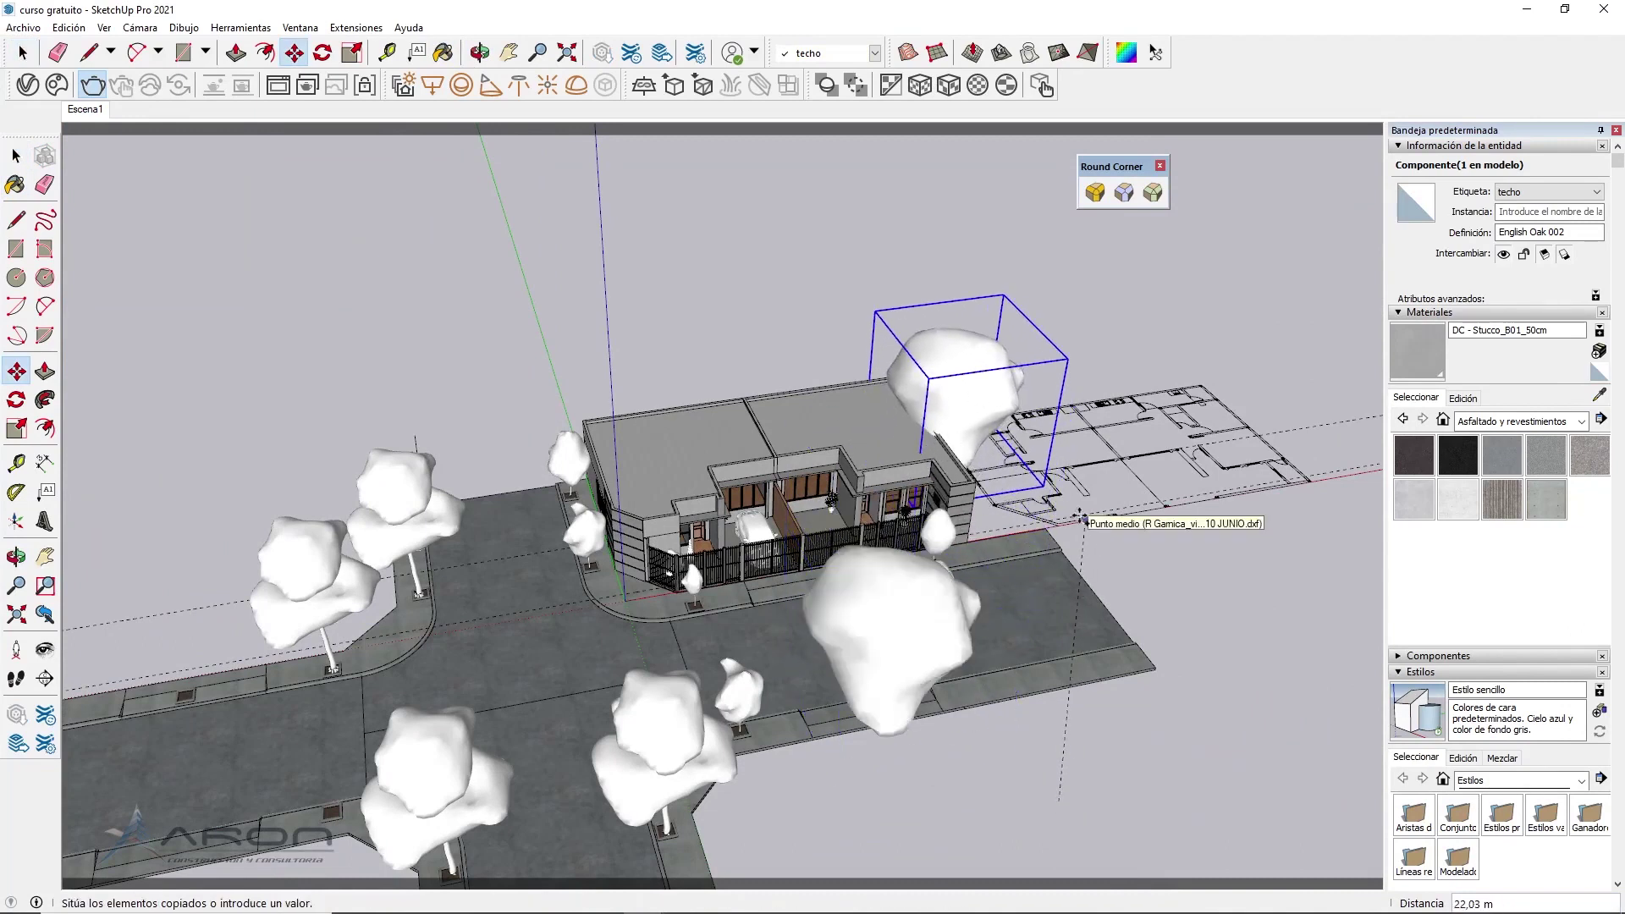
key(ctrl)
middle_drag(1092, 541, 1025, 603)
click(1096, 618)
Move a second corner tree, a pine, behind the house
key(space)
click(374, 602)
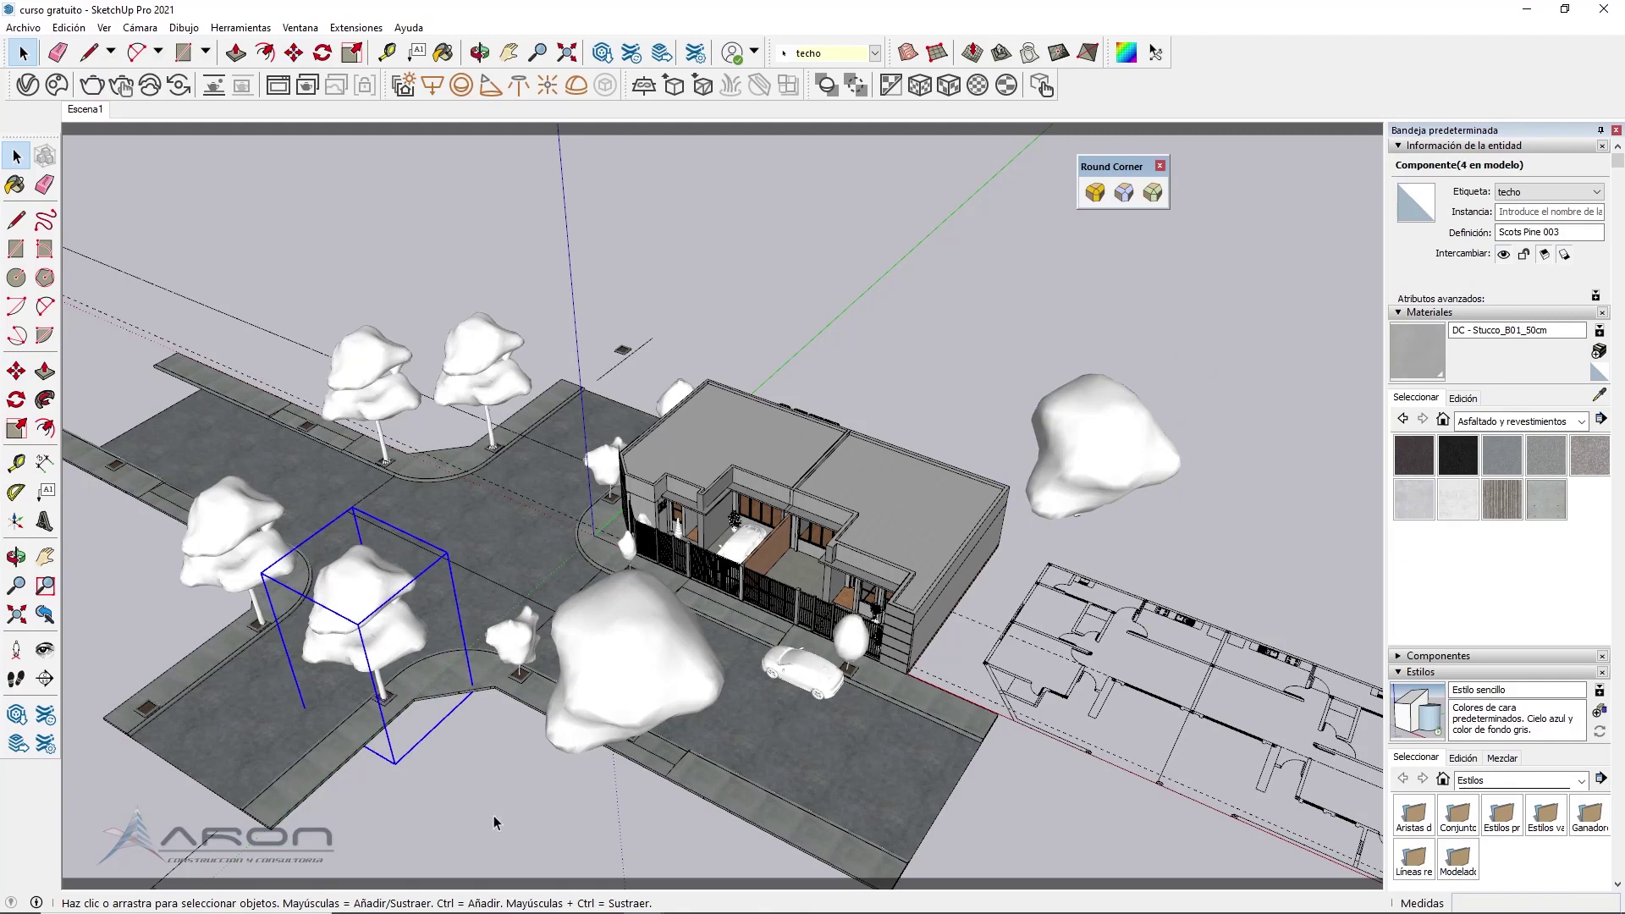
key(m)
click(364, 660)
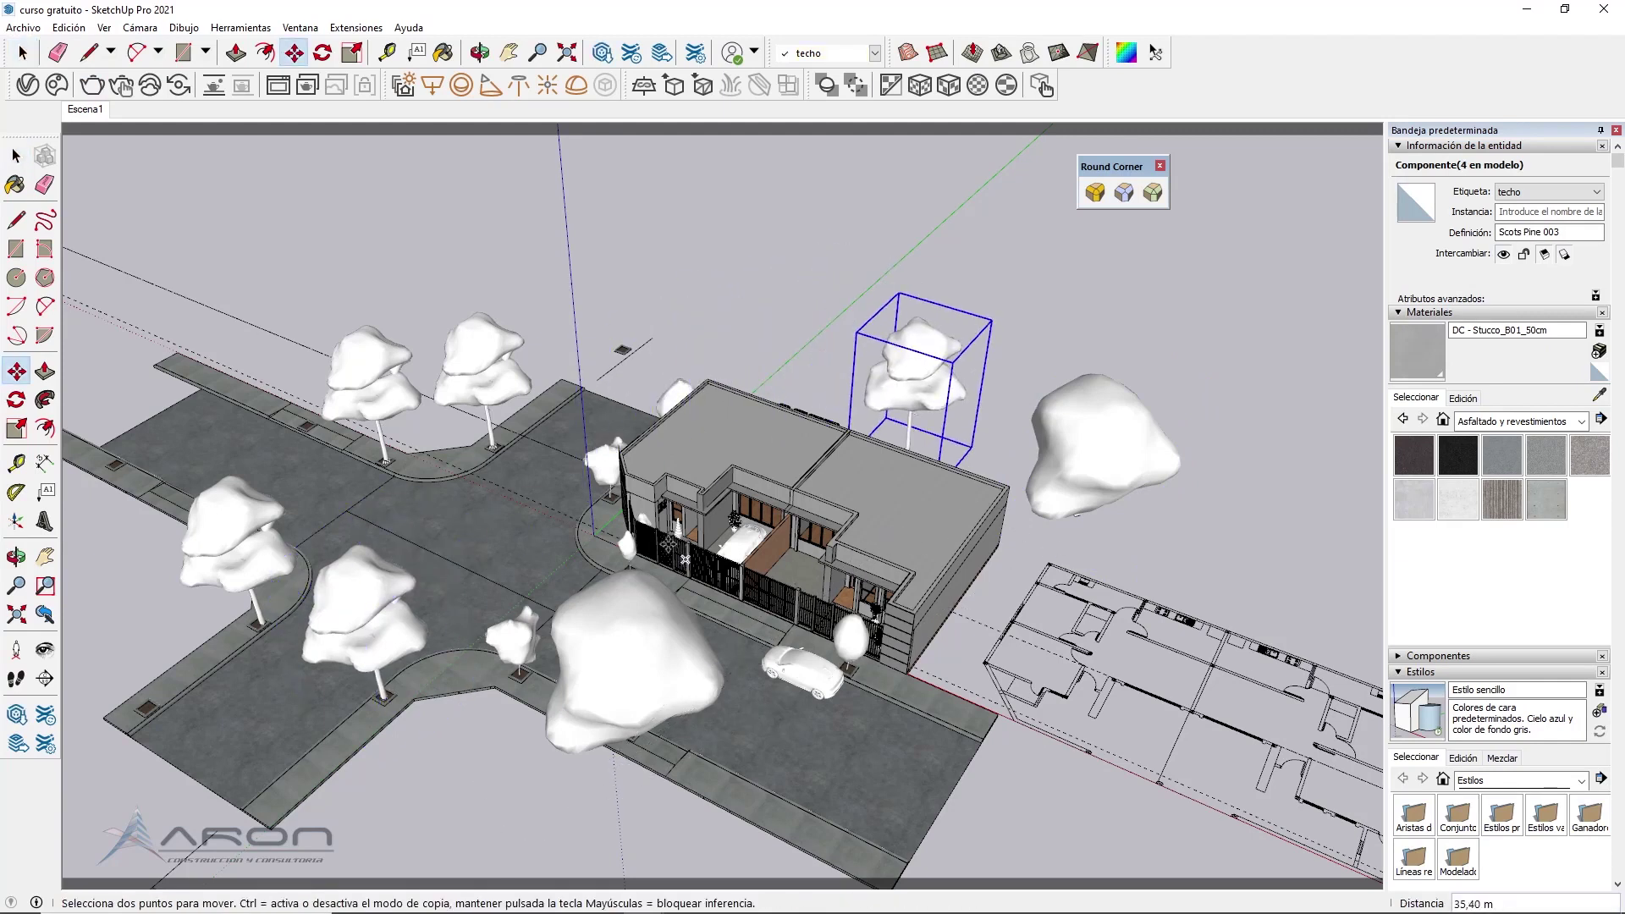
scroll(271, 202, up, 2)
scroll(271, 202, up, 3)
scroll(578, 200, up, 3)
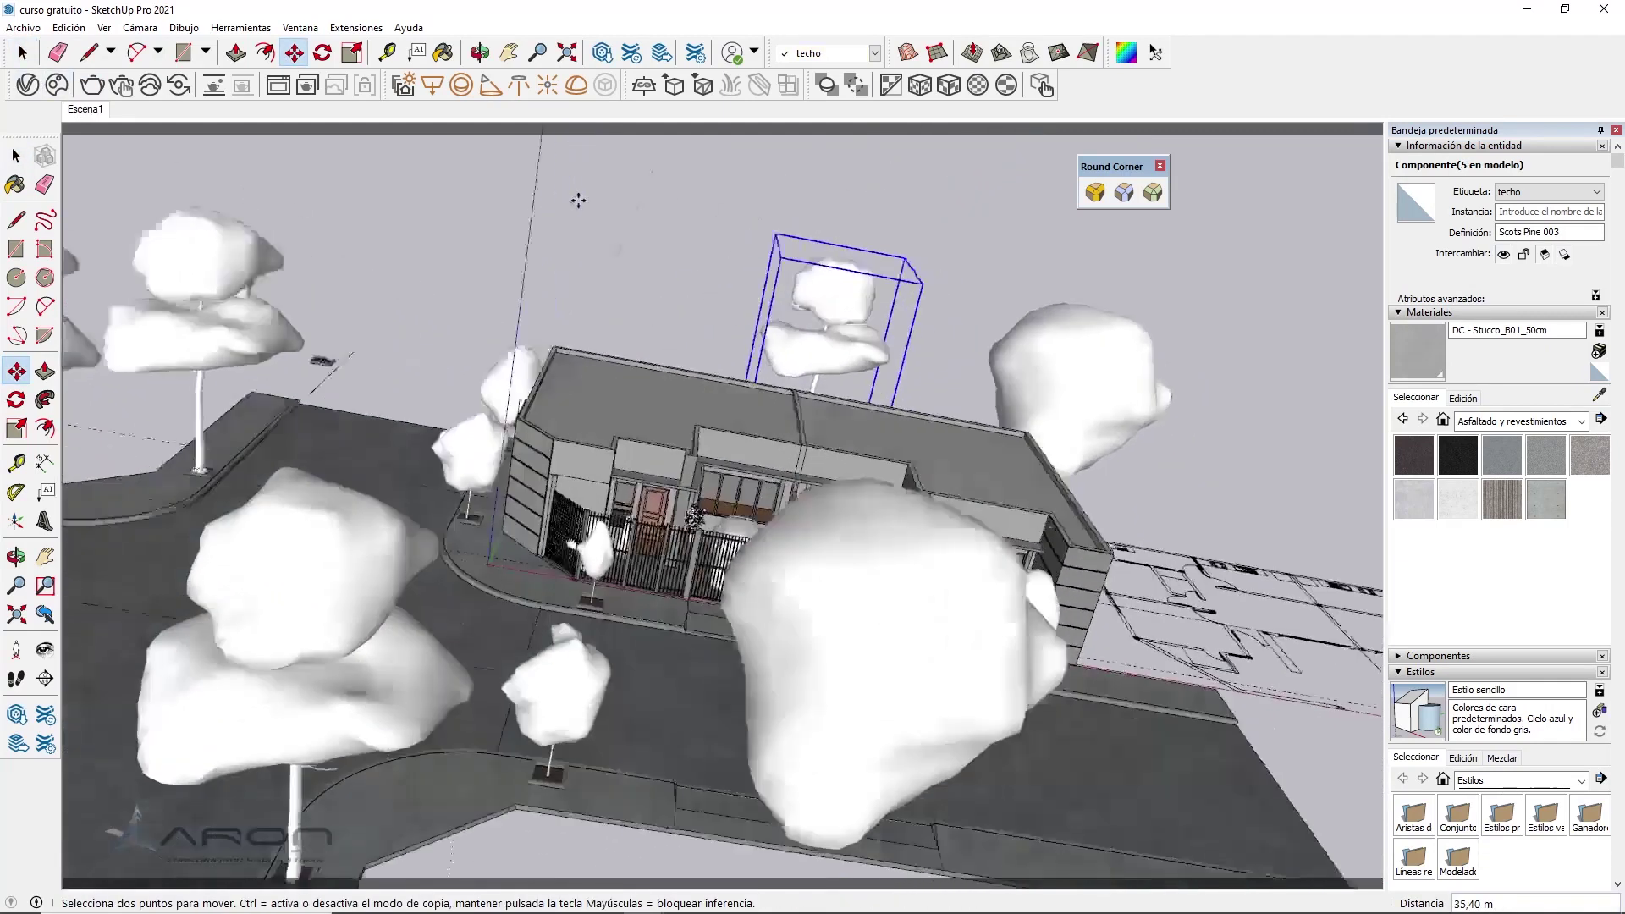
From the street view, scale up both trees behind the house, the pine by 1.16
key(Page_Up)
key(space)
click(865, 330)
key(s)
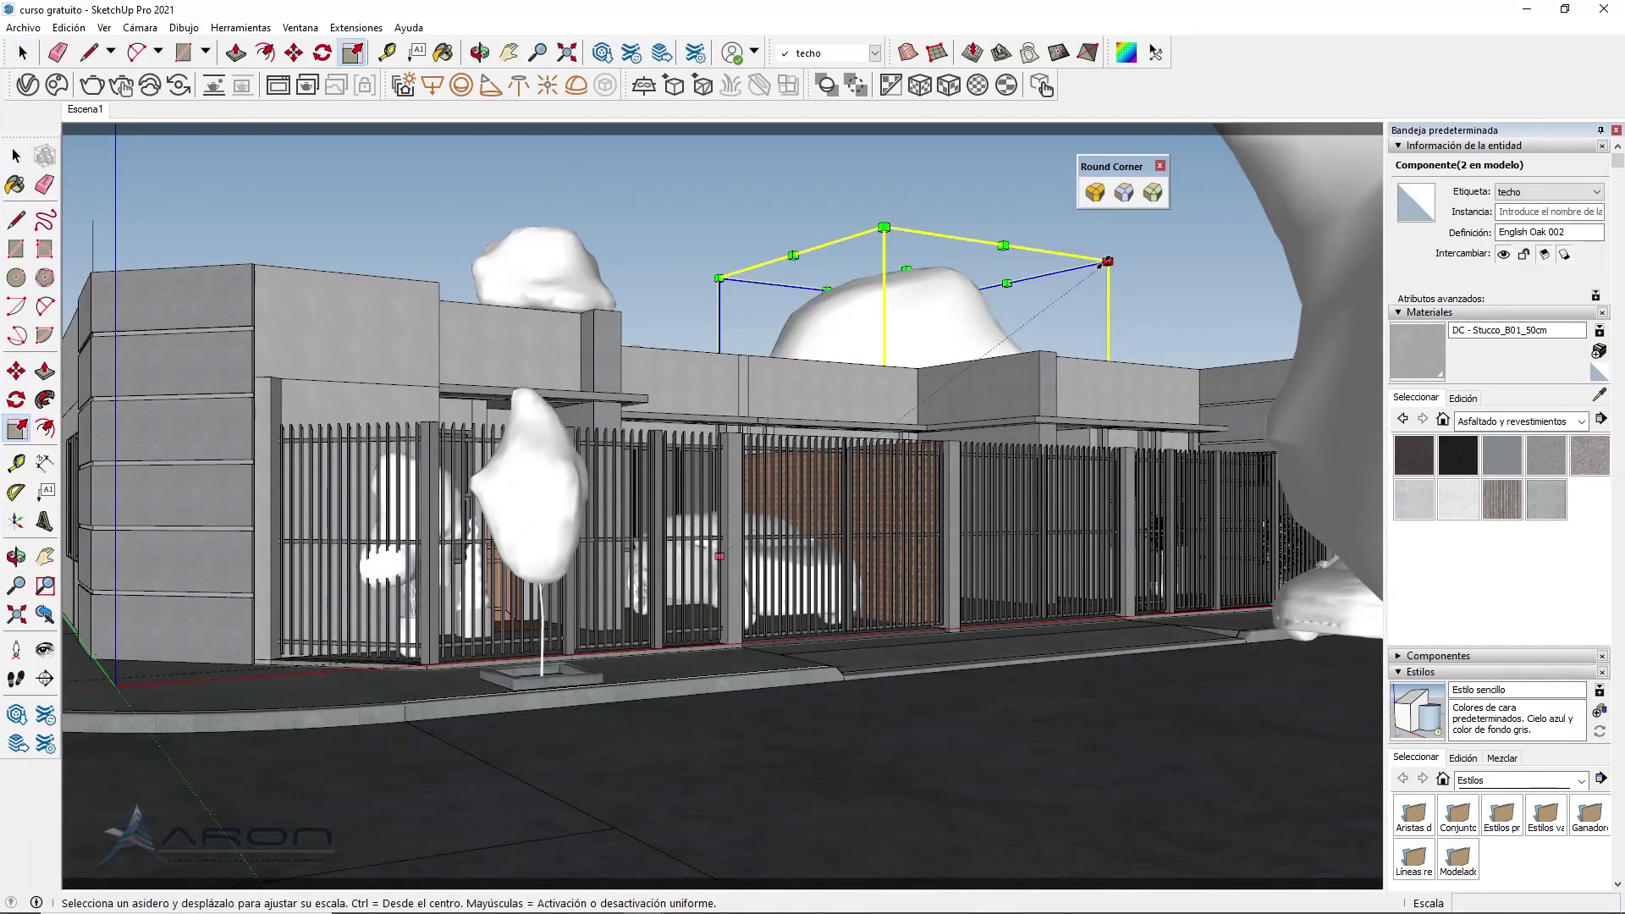
drag(1106, 263, 1178, 207)
key(space)
click(542, 263)
key(s)
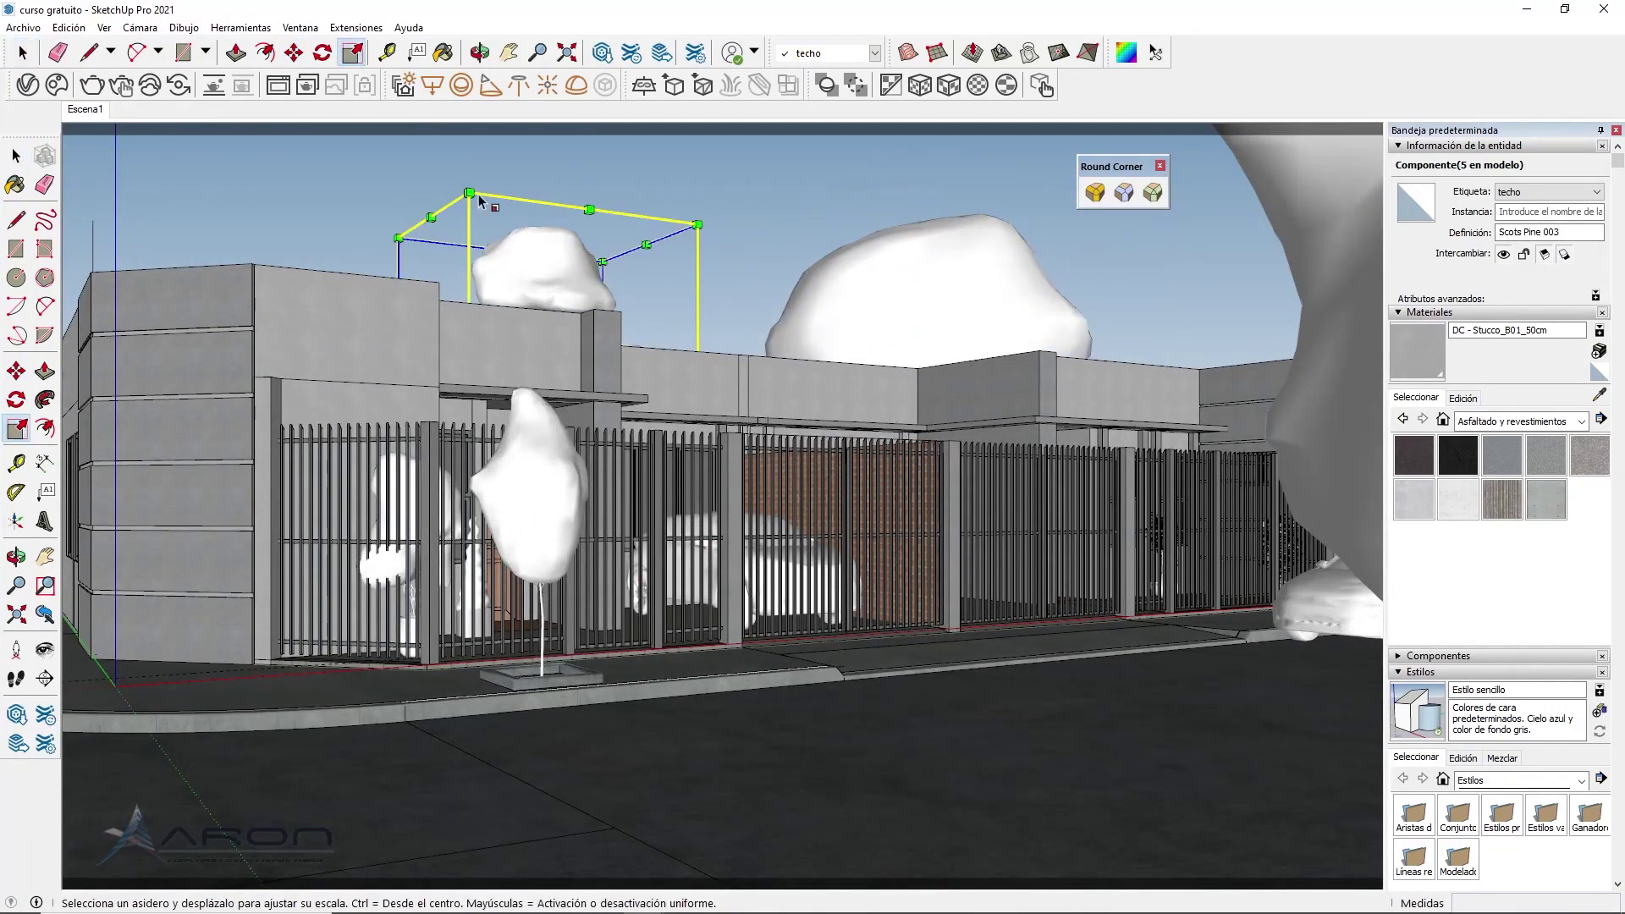
mouse_move(473, 196)
mouse_down()
mouse_move(347, 140)
mouse_move(337, 150)
mouse_up()
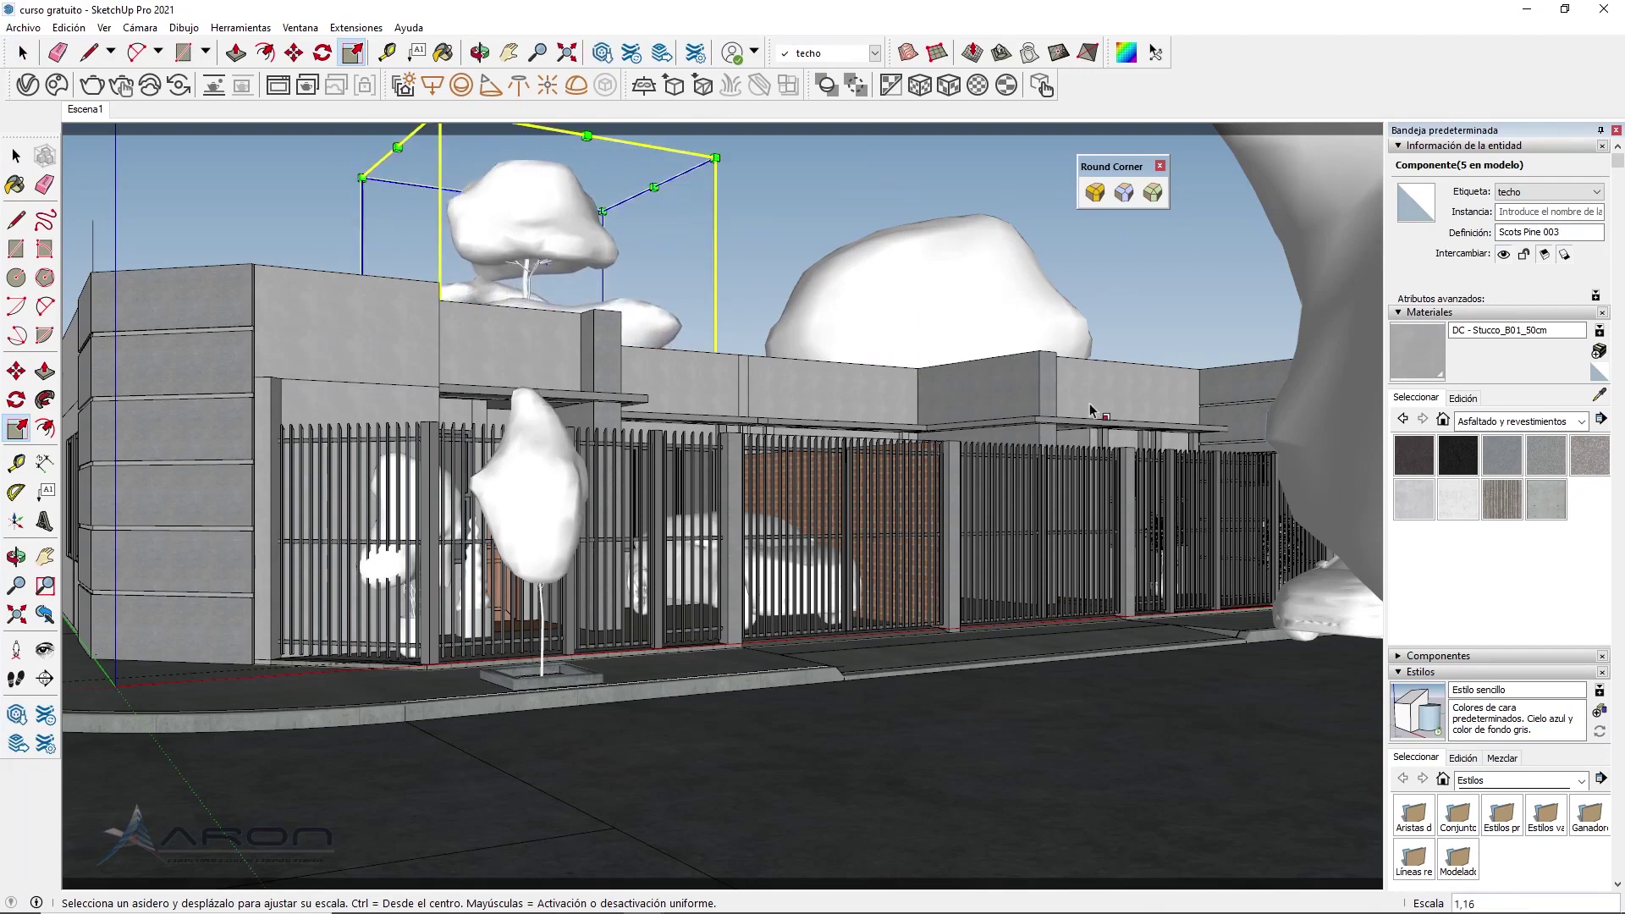
key(space)
click(764, 174)
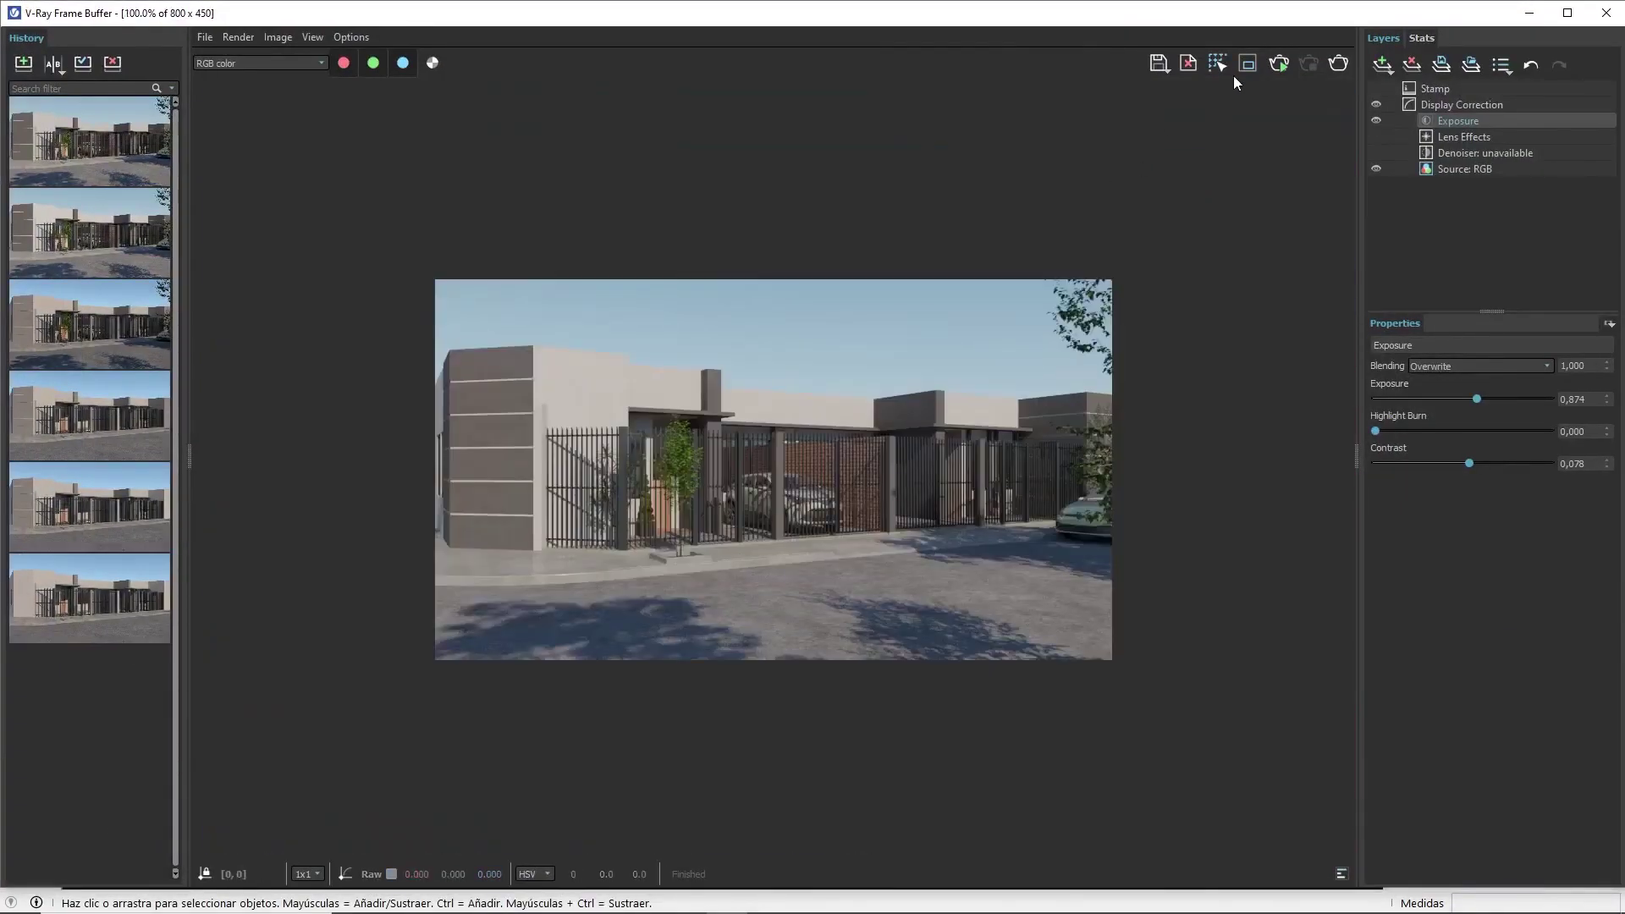
Re-render only the sky region above the house's roofline using Region Render
click(1248, 63)
drag(1090, 398, 505, 209)
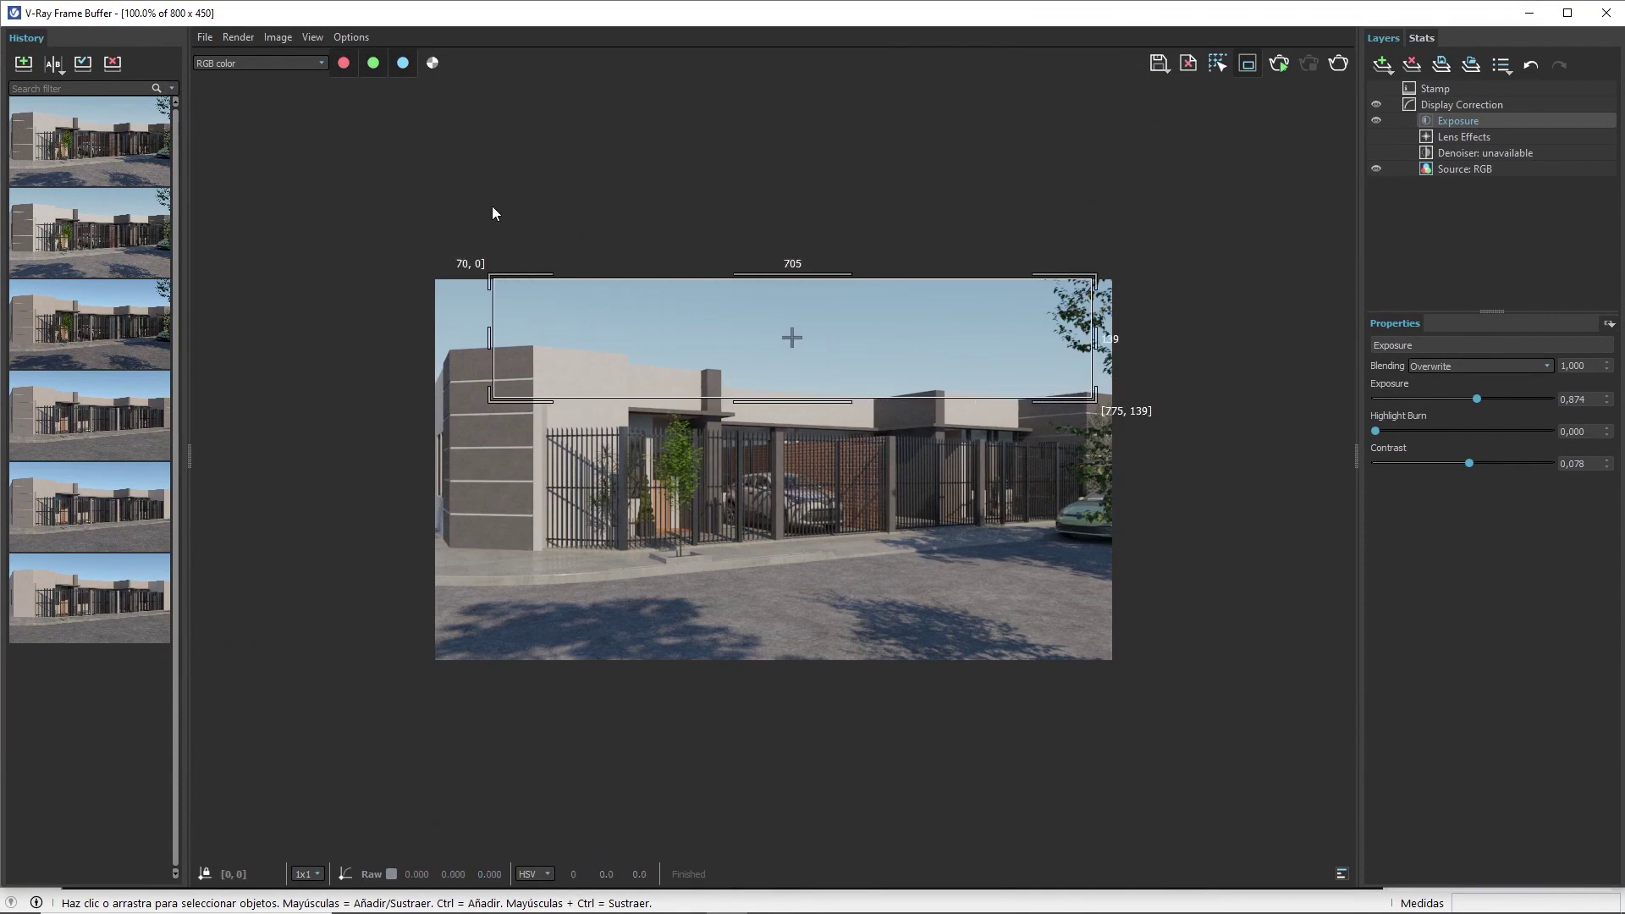
click(1340, 67)
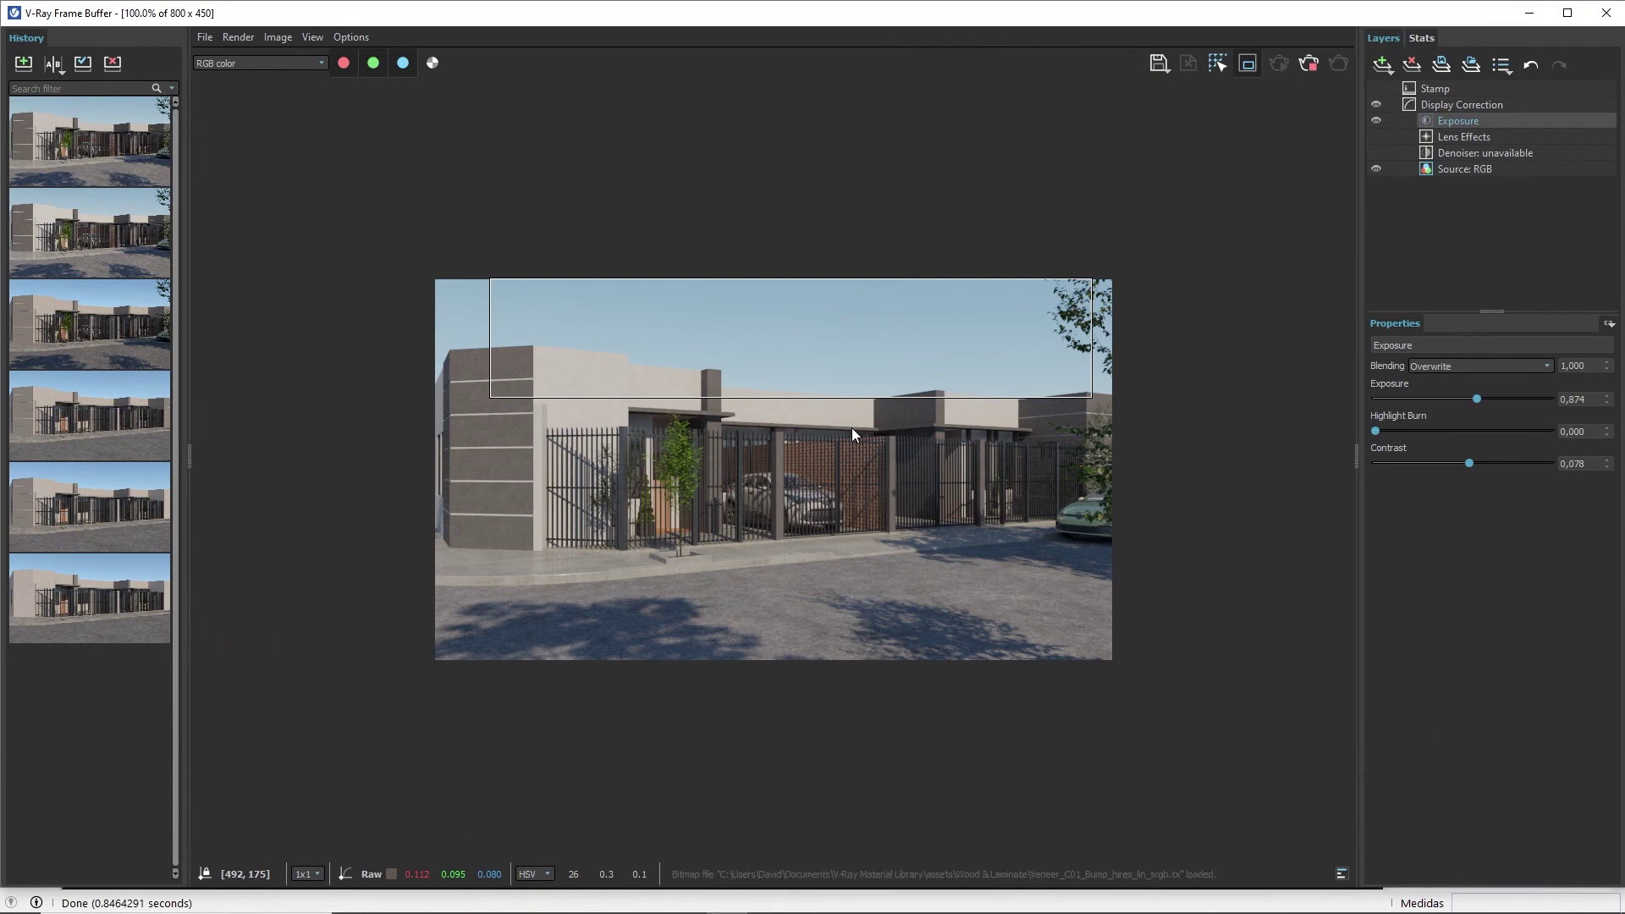
Zoom and pan the frame buffer to inspect the new trees behind the roof
scroll(851, 428, up, 1)
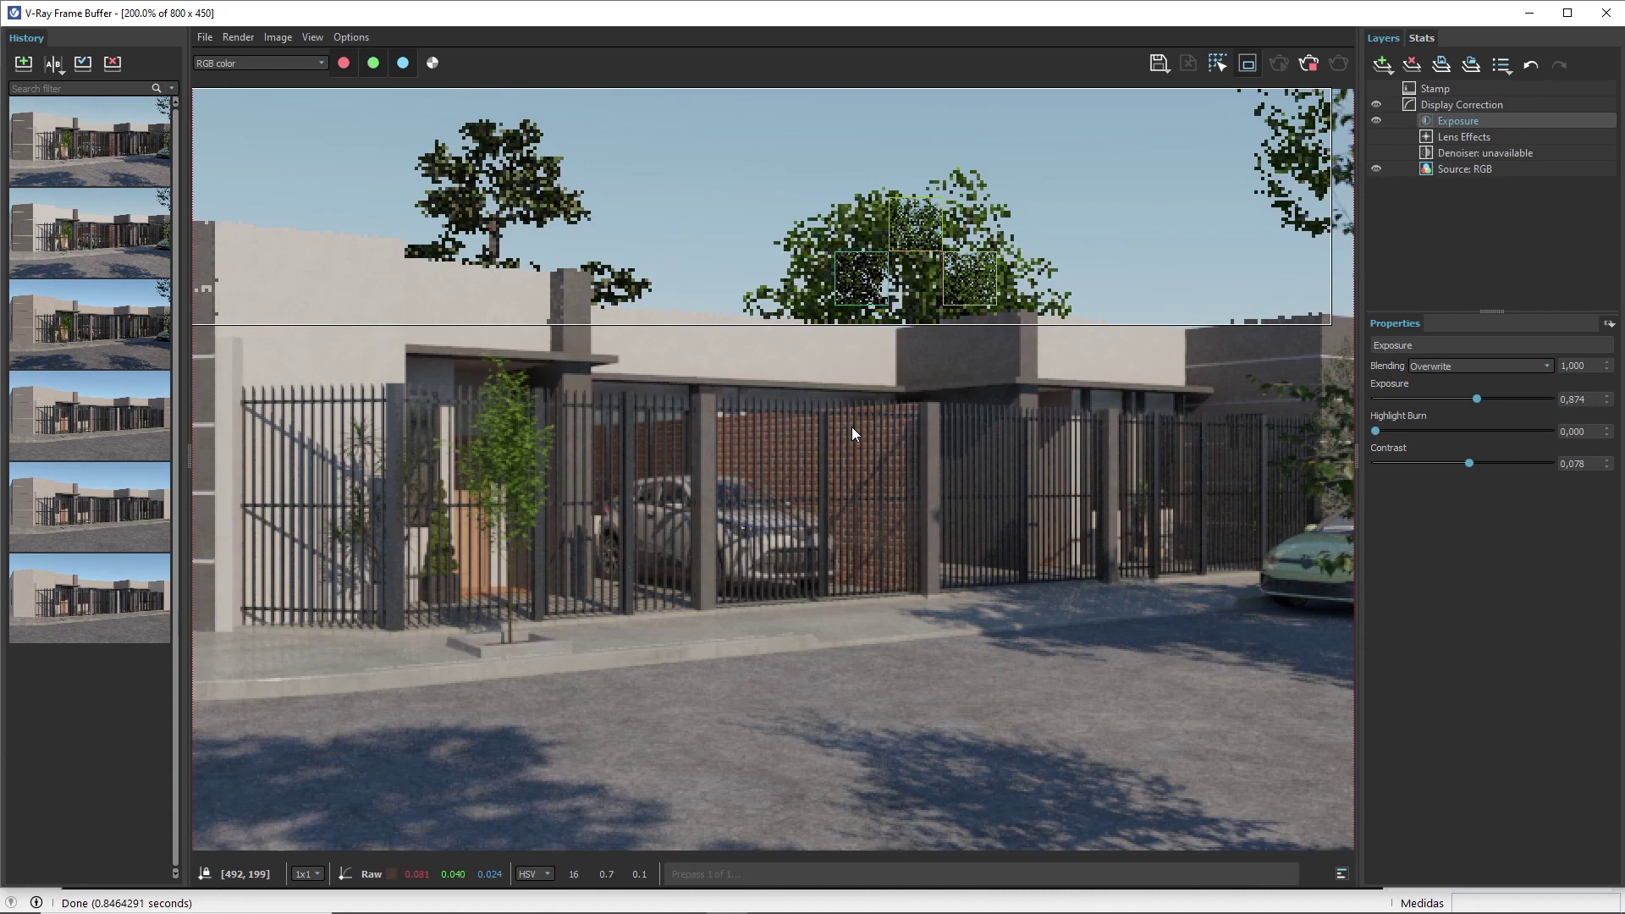
scroll(851, 428, down, 1)
scroll(711, 423, up, 1)
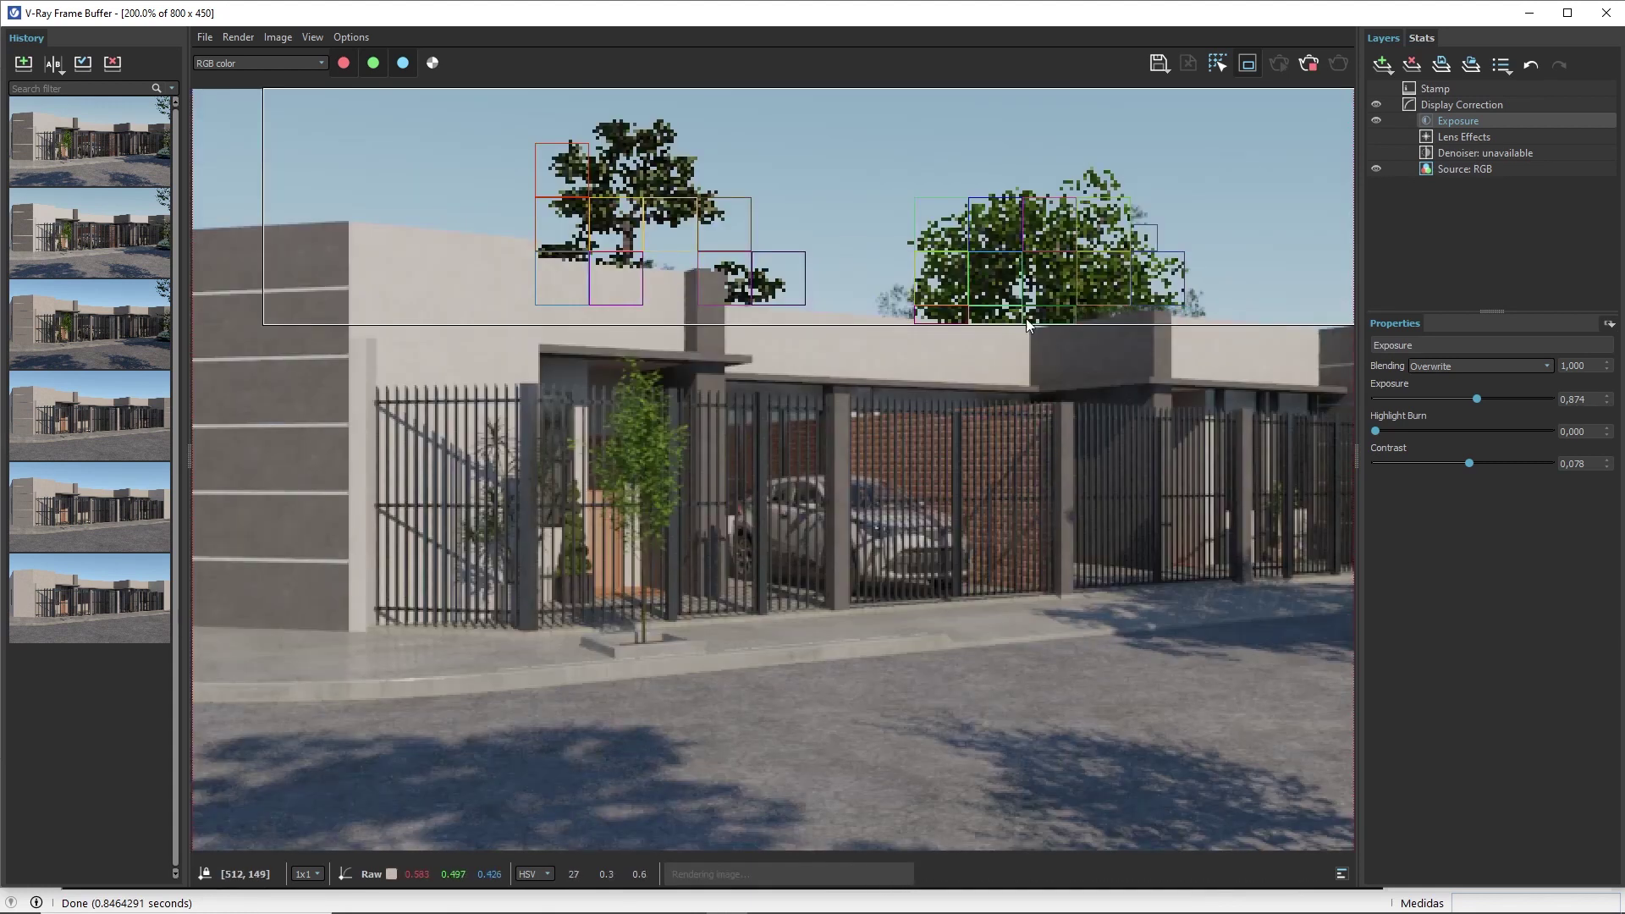
scroll(855, 511, down, 1)
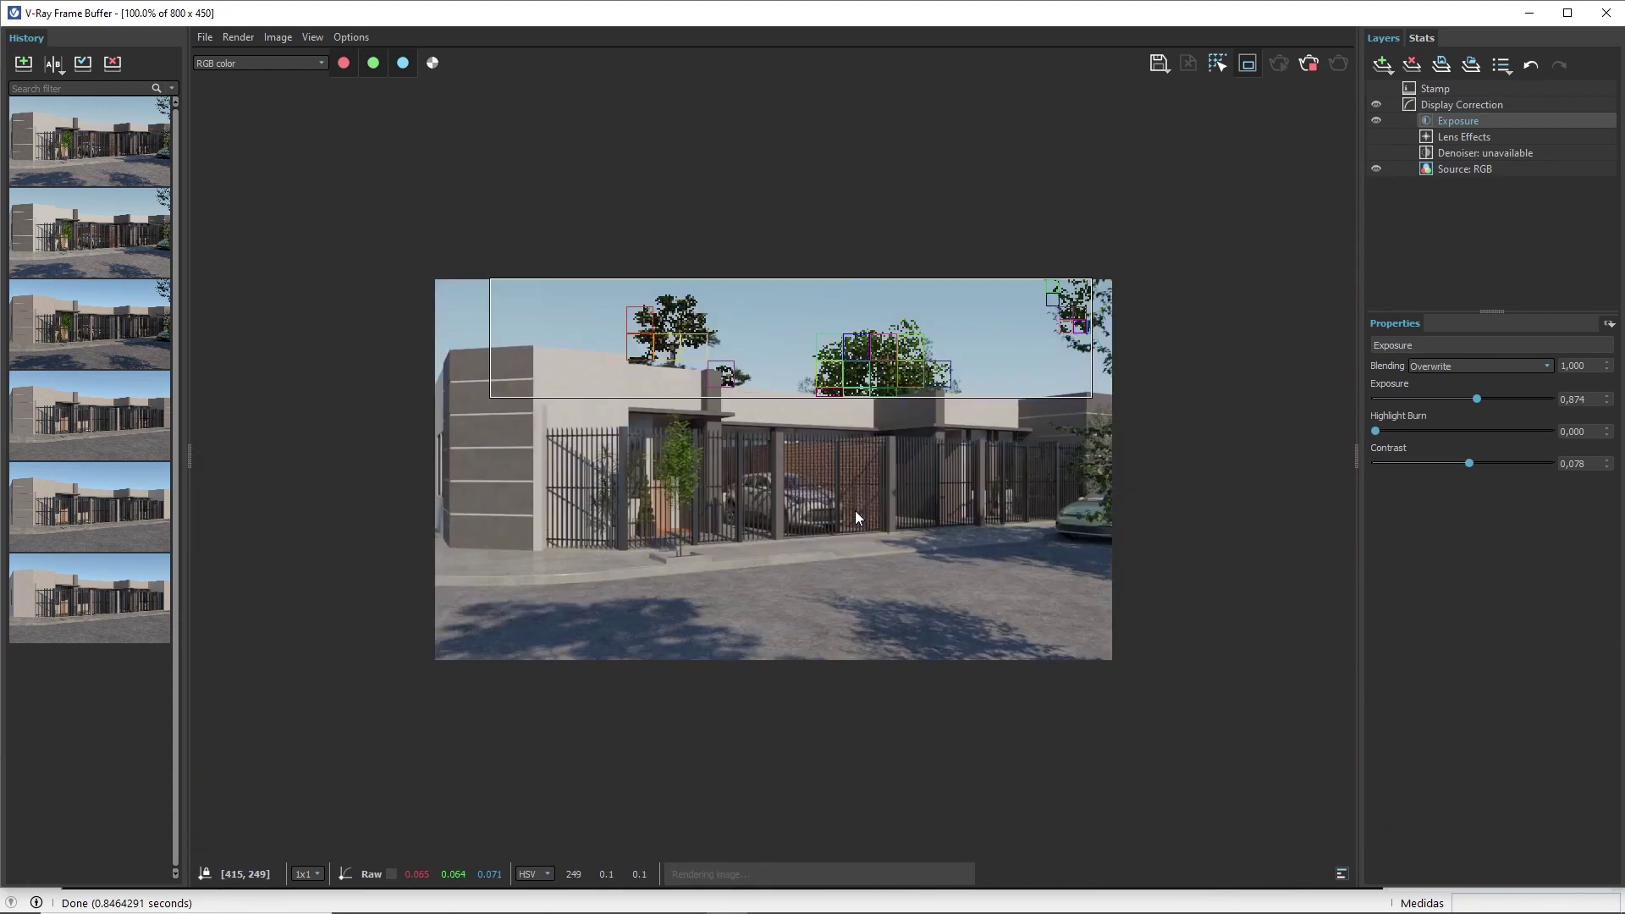
scroll(855, 506, up, 1)
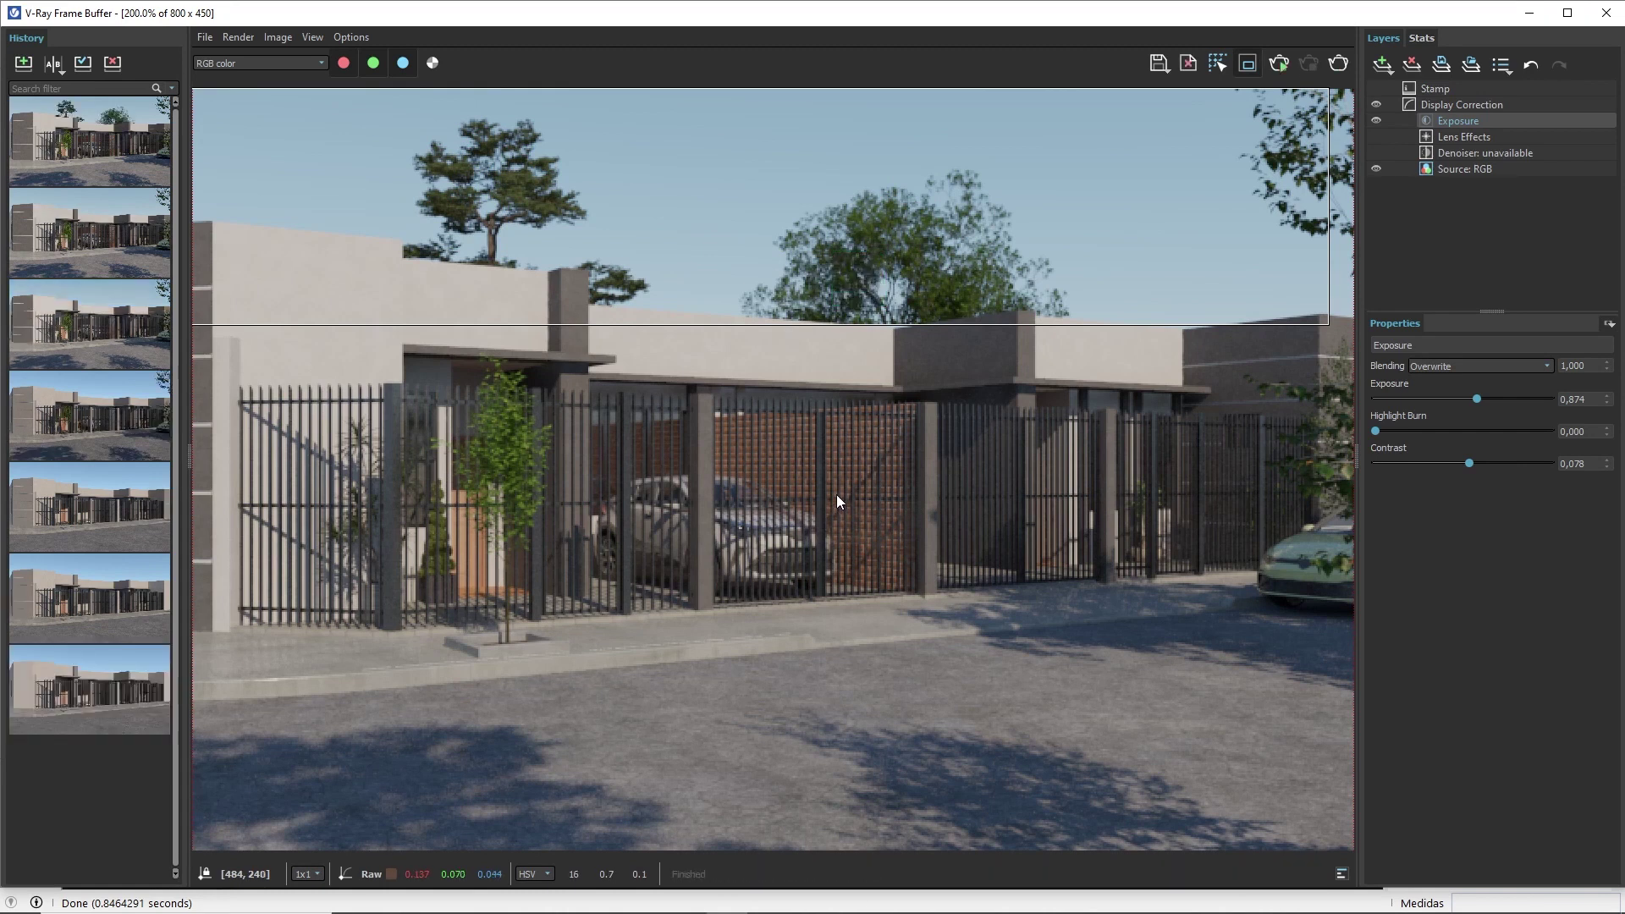
scroll(835, 490, down, 2)
scroll(719, 481, up, 2)
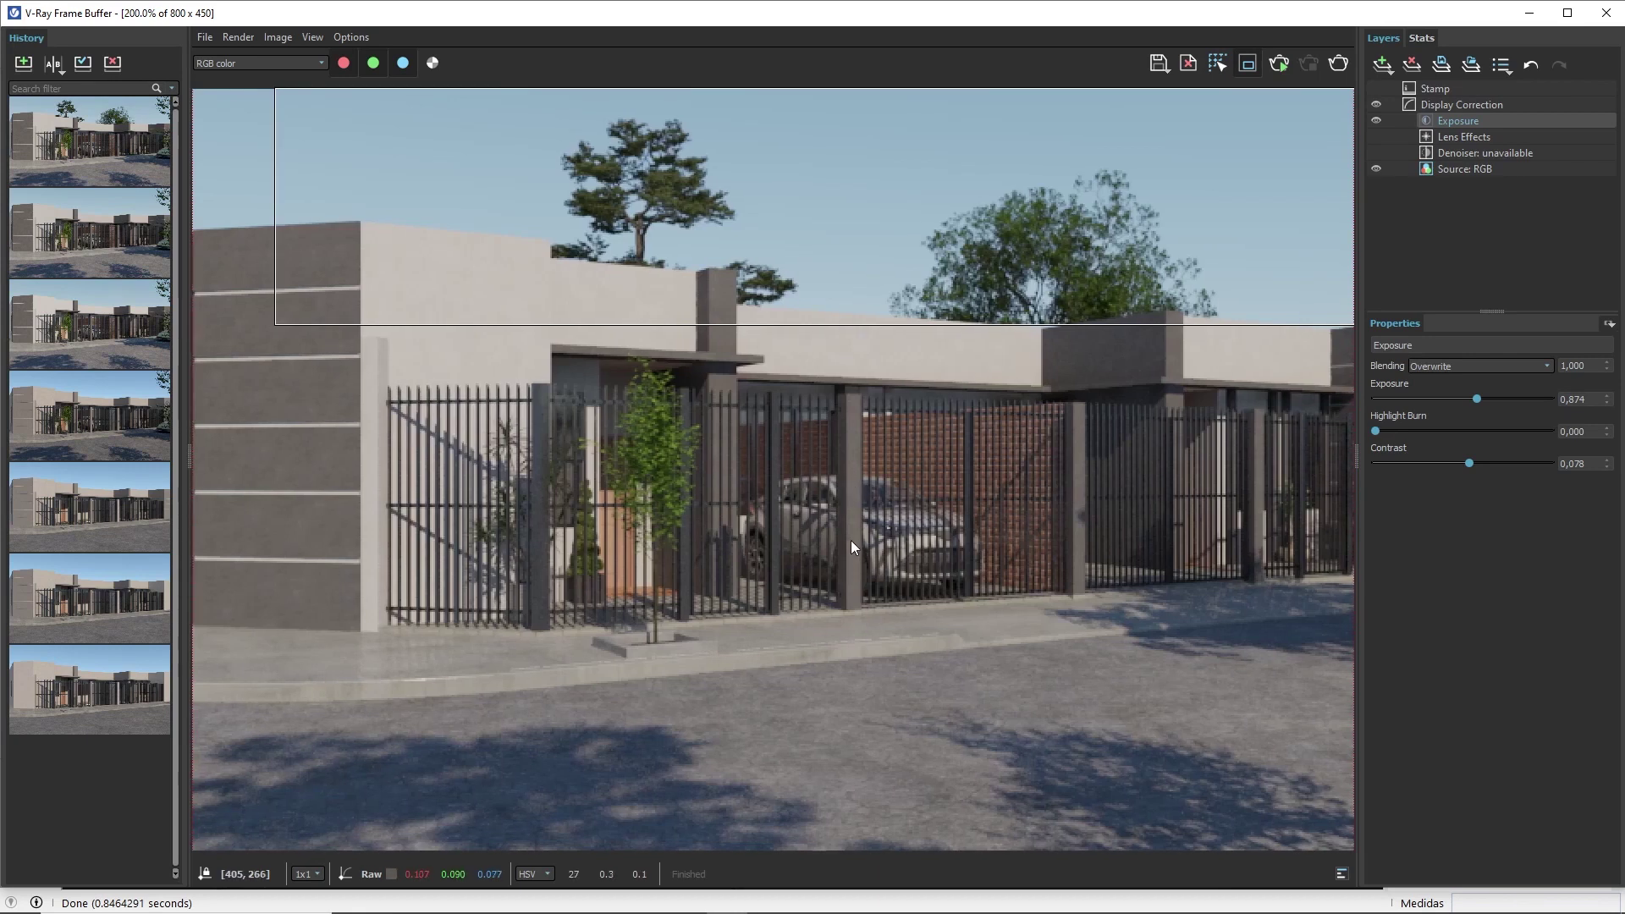
scroll(844, 528, down, 1)
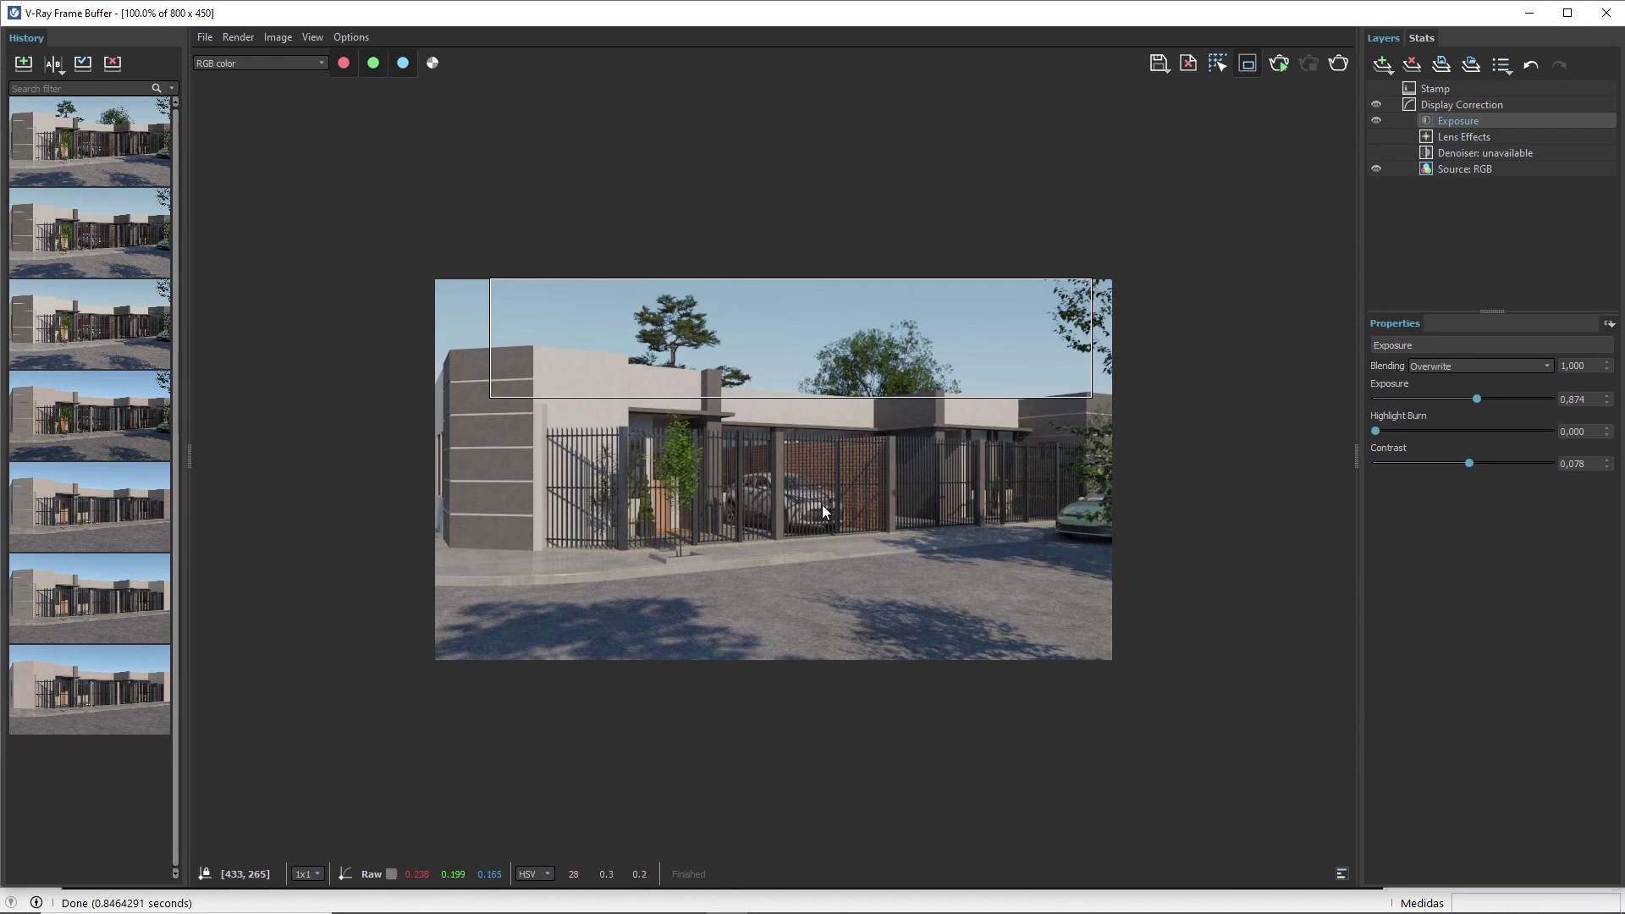
scroll(825, 505, up, 1)
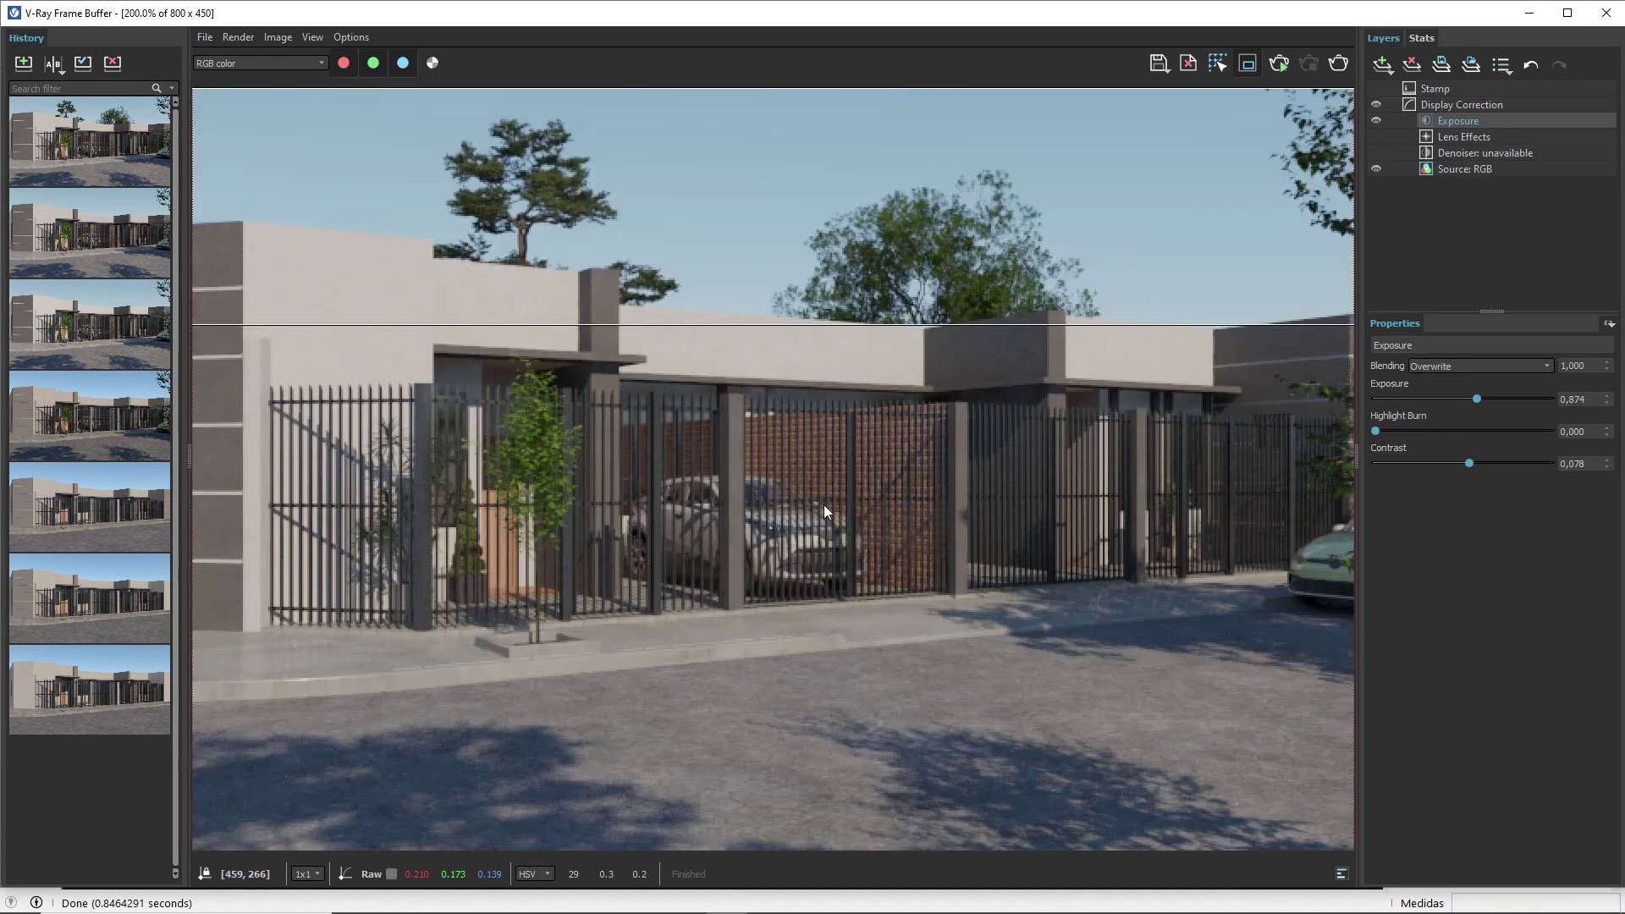
mouse_move(729, 484)
middle_down()
mouse_move(882, 474)
mouse_move(703, 520)
mouse_move(587, 527)
middle_up()
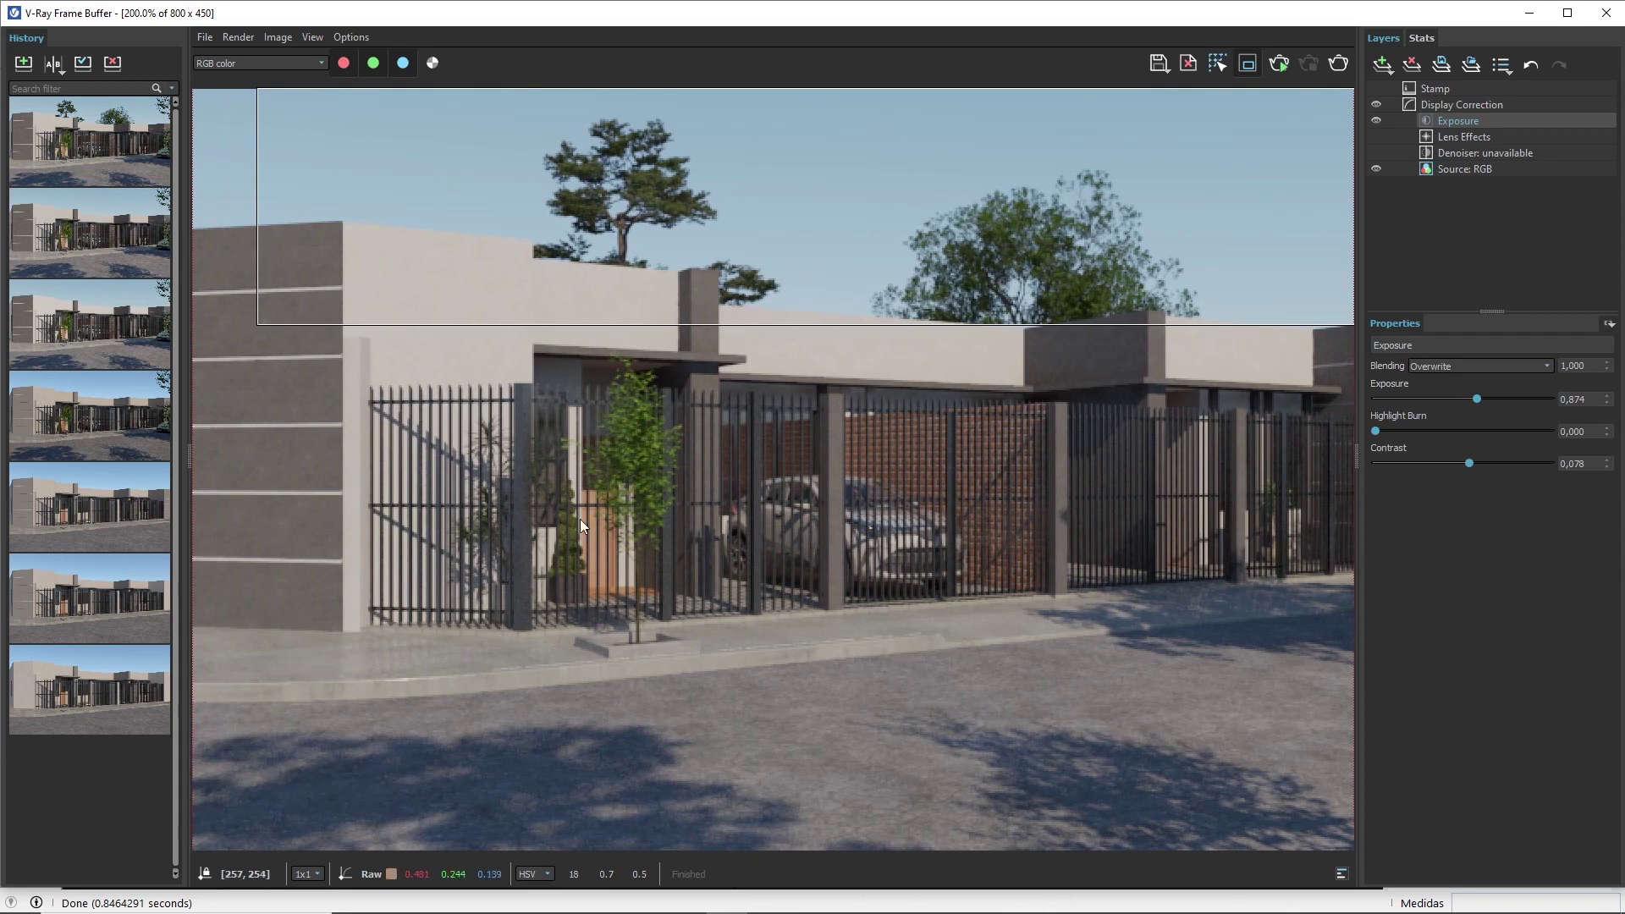
View the render at actual size and switch off the render region
double_click(581, 520)
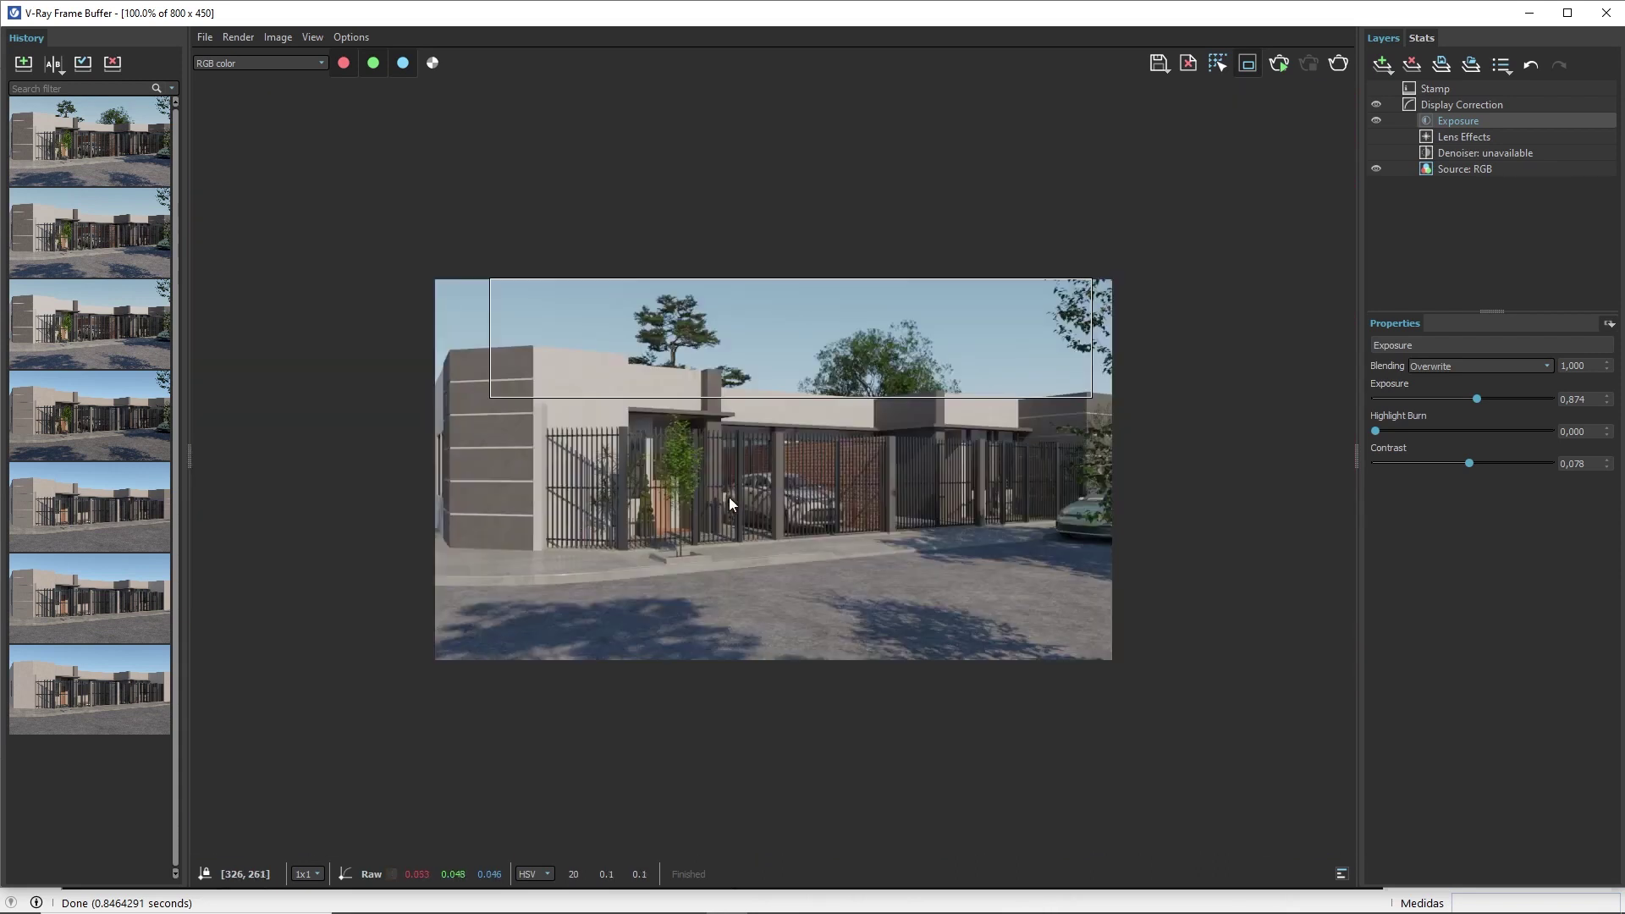
scroll(916, 471, up, 1)
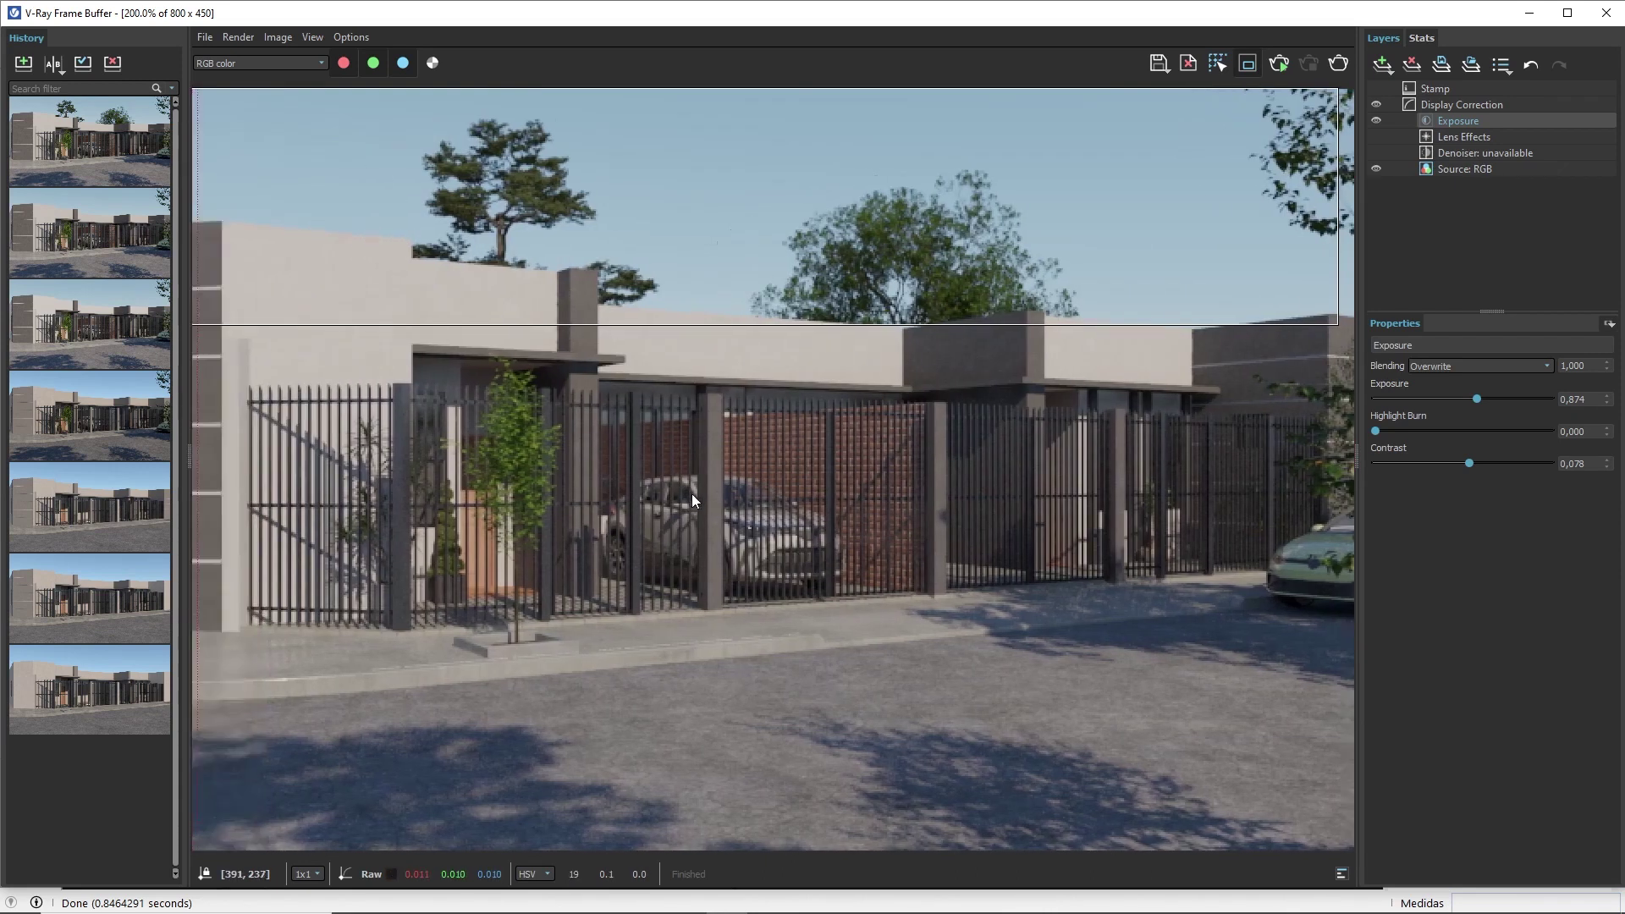
middle_drag(717, 496, 773, 512)
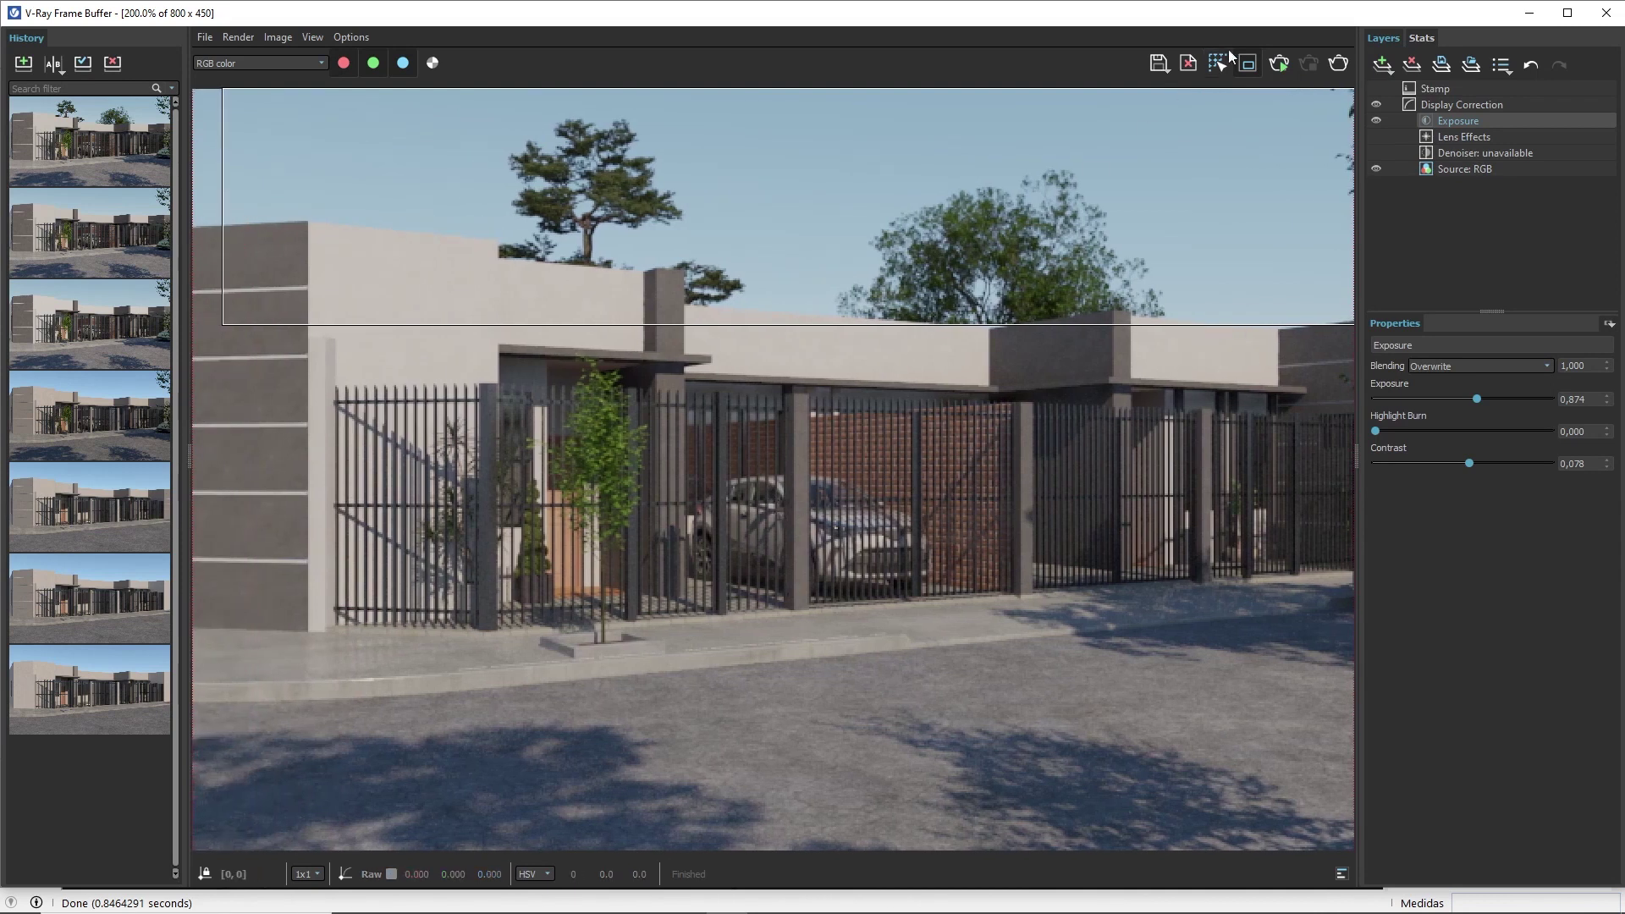
click(1246, 63)
Pan to the car on the right, then minimize the frame buffer to return to the model
mouse_move(838, 342)
middle_down()
mouse_move(804, 405)
mouse_move(658, 457)
mouse_move(843, 434)
middle_up()
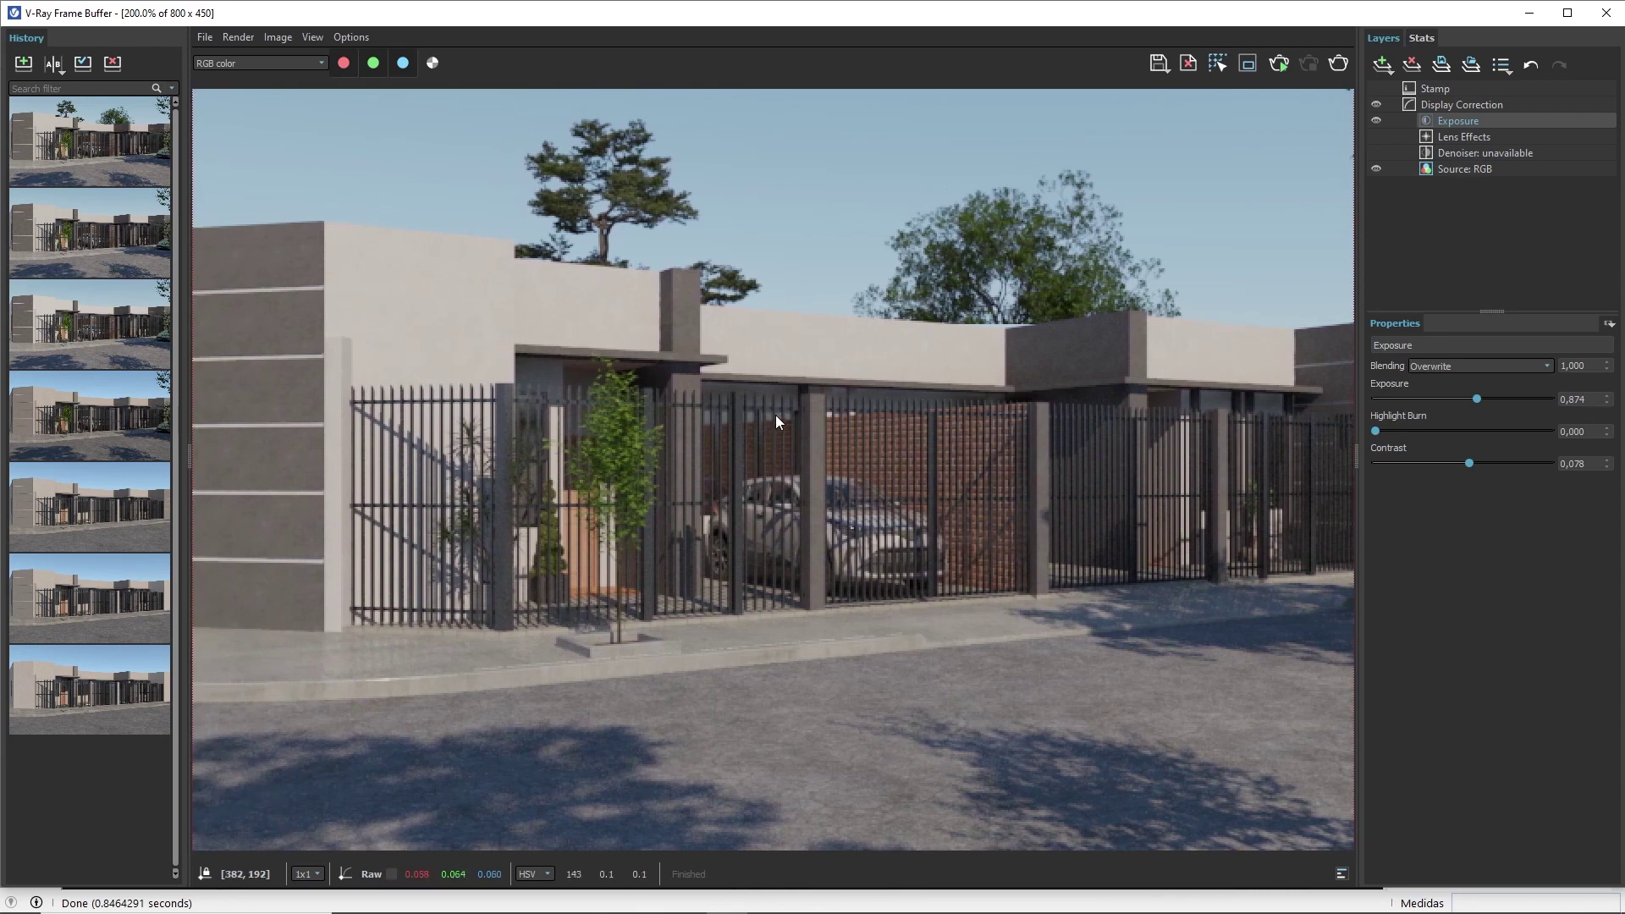
scroll(775, 415, down, 1)
scroll(801, 405, up, 1)
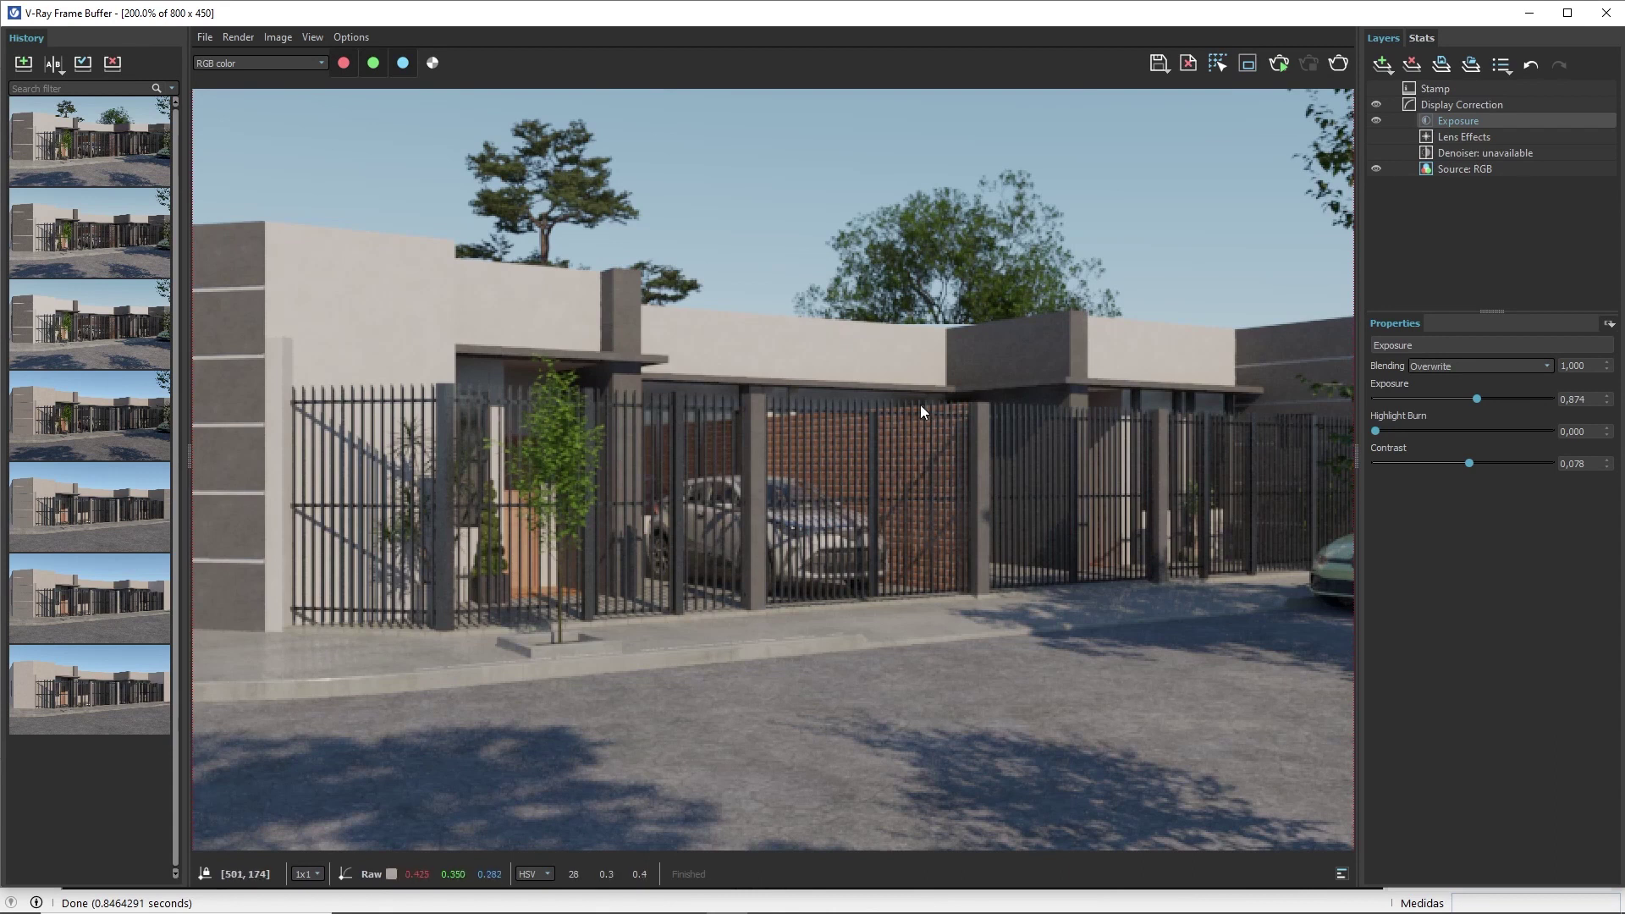
click(1527, 13)
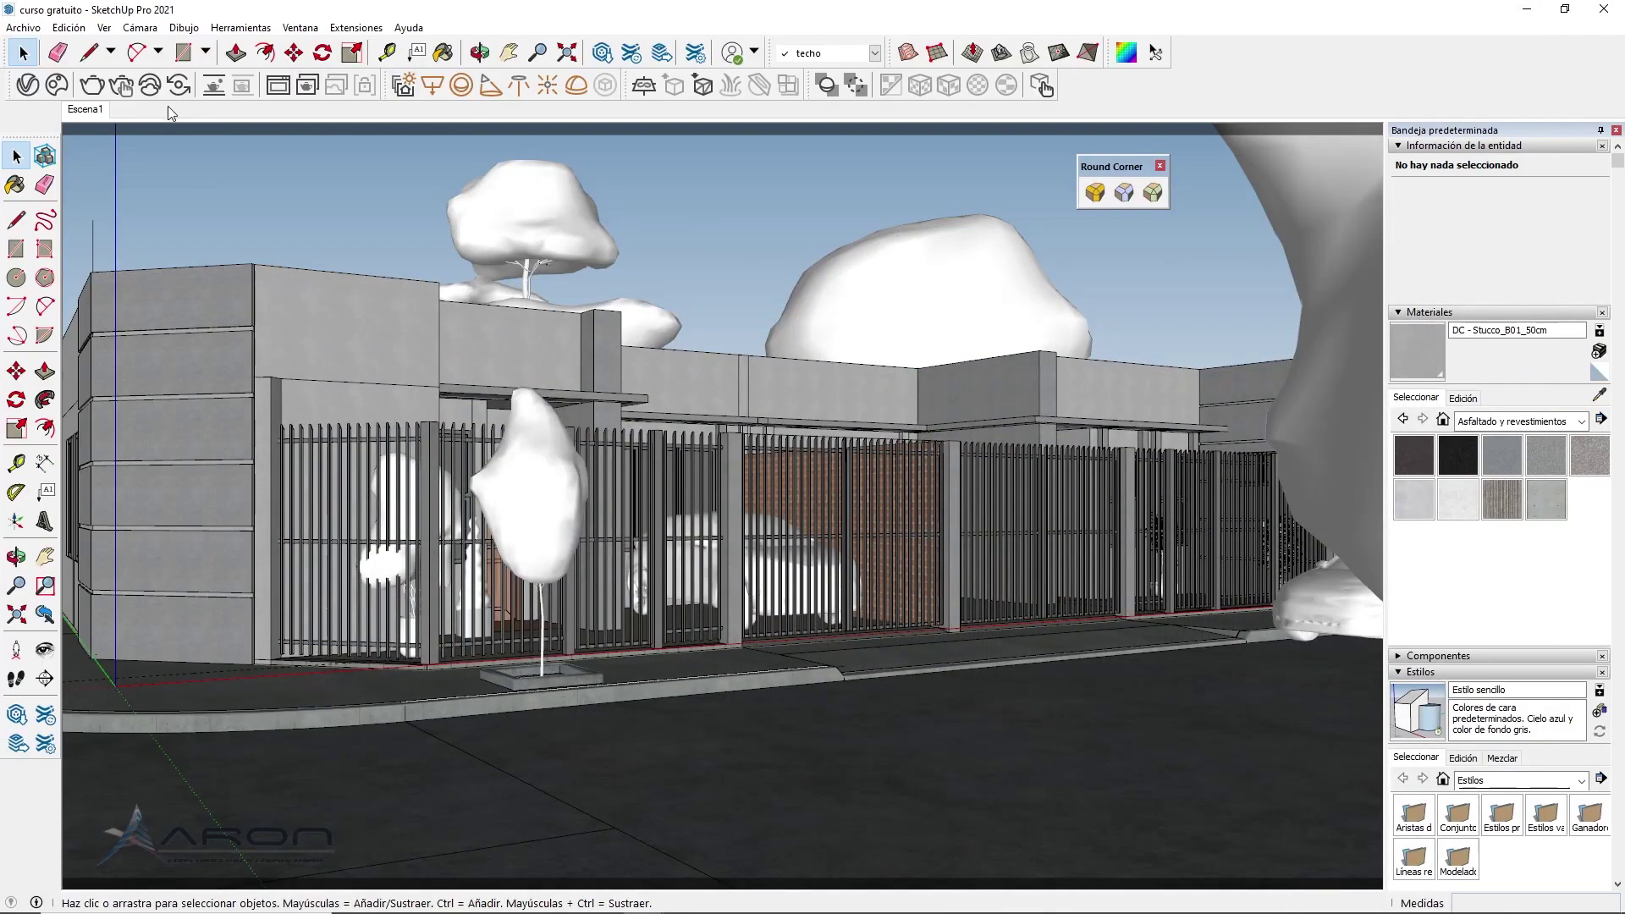
In V-Ray render settings, set noise limit 0,01 and image width 1920
click(24, 88)
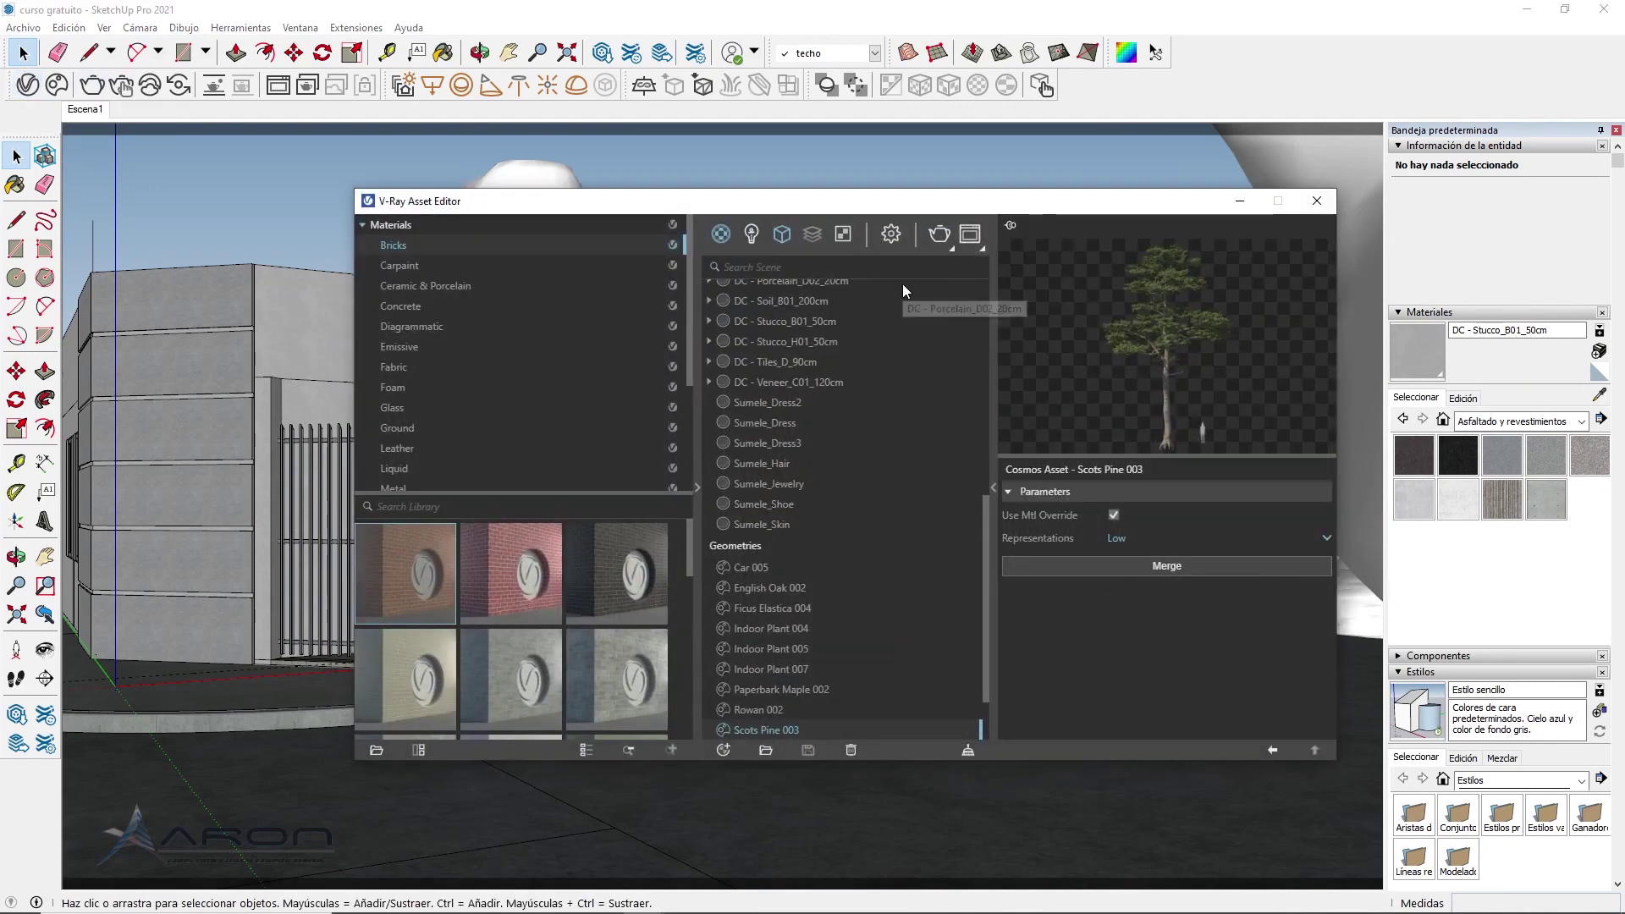
click(891, 235)
scroll(1104, 412, up, 3)
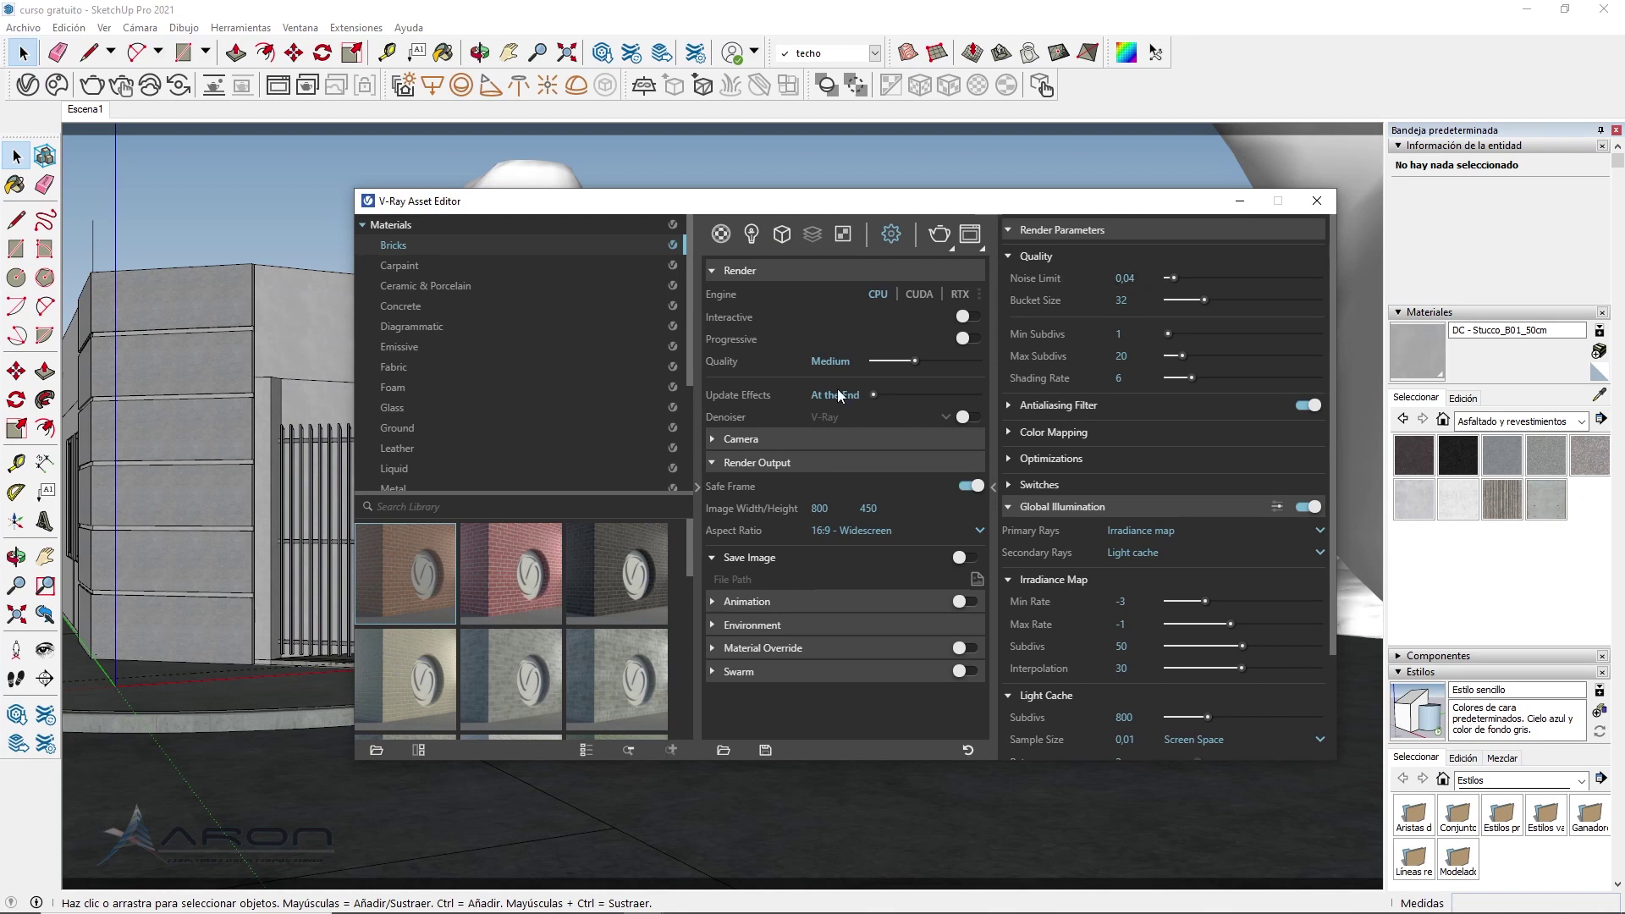
click(1121, 278)
drag(1129, 278, 1142, 280)
key(Return)
text(1920)
key(Return)
Set Light Cache subdivs to 1000 and bring the frame buffer back up
scroll(1012, 473, down, 3)
click(1140, 585)
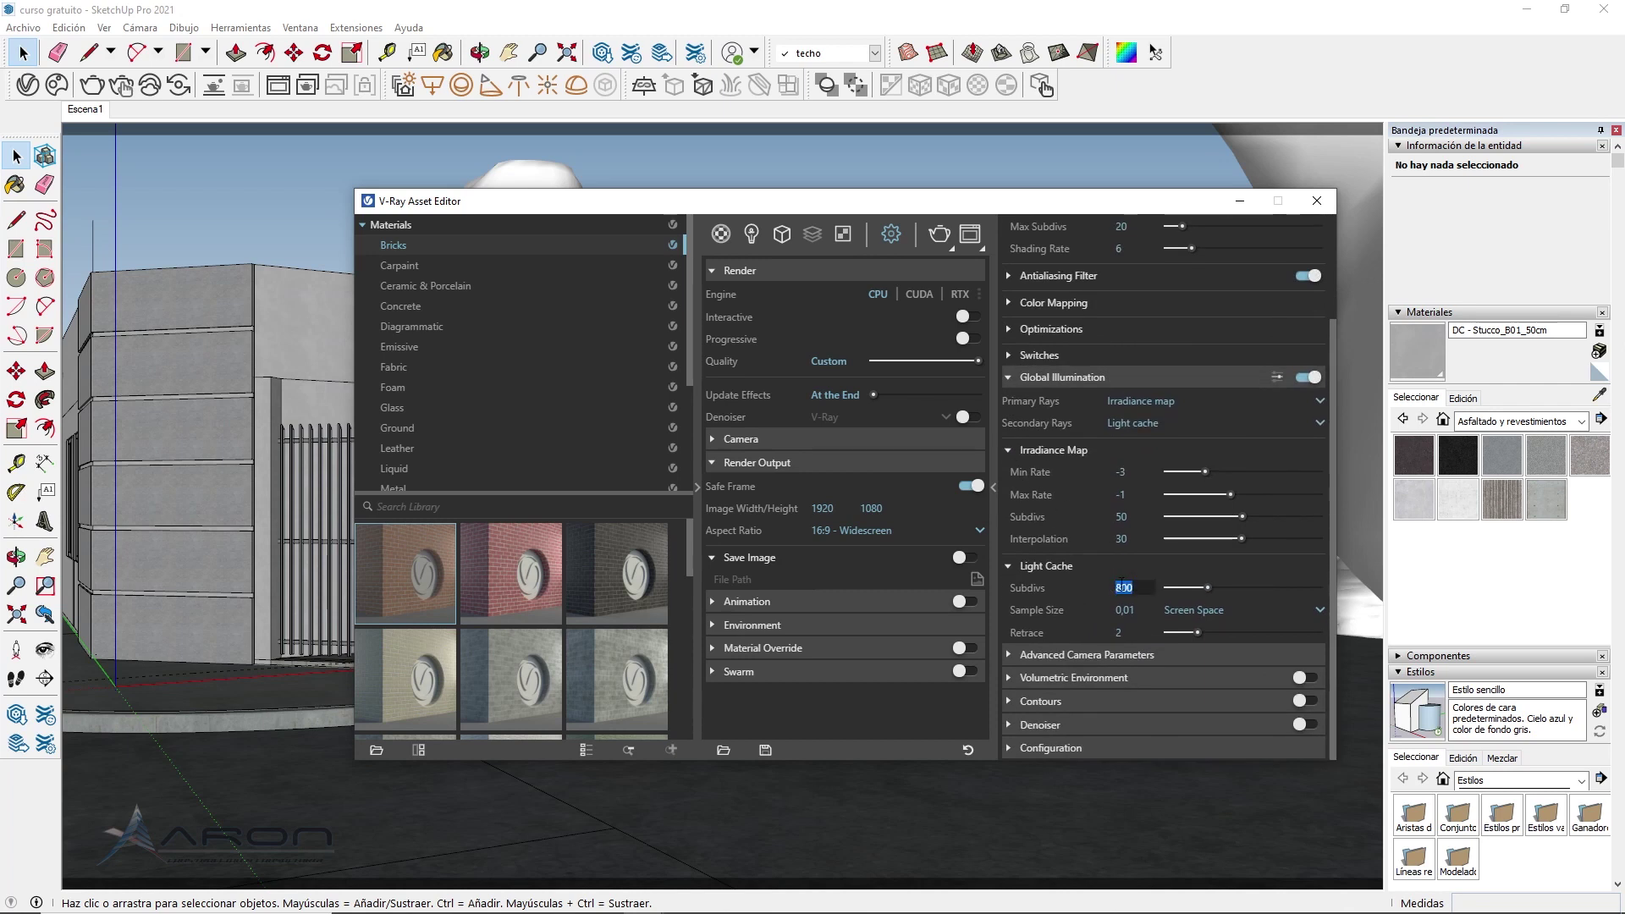
text(1000)
key(Return)
click(938, 237)
Render the full 1920x1080 scene with the new quality settings, zooming to watch it refine
scroll(855, 483, up, 1)
scroll(855, 481, up, 1)
scroll(855, 481, down, 1)
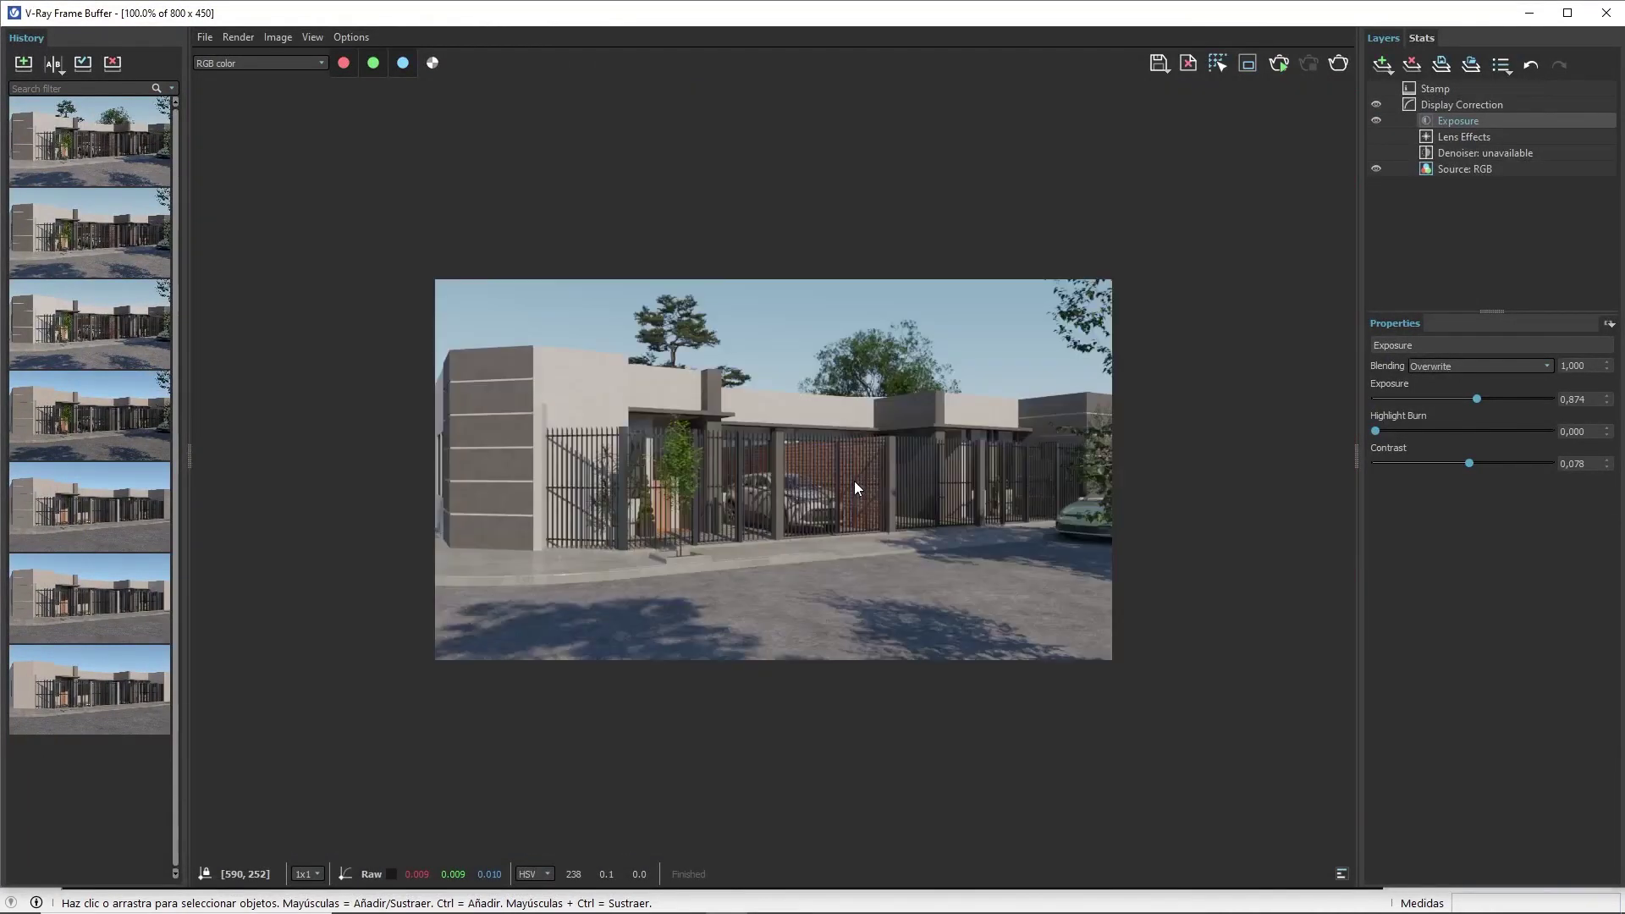
click(1341, 70)
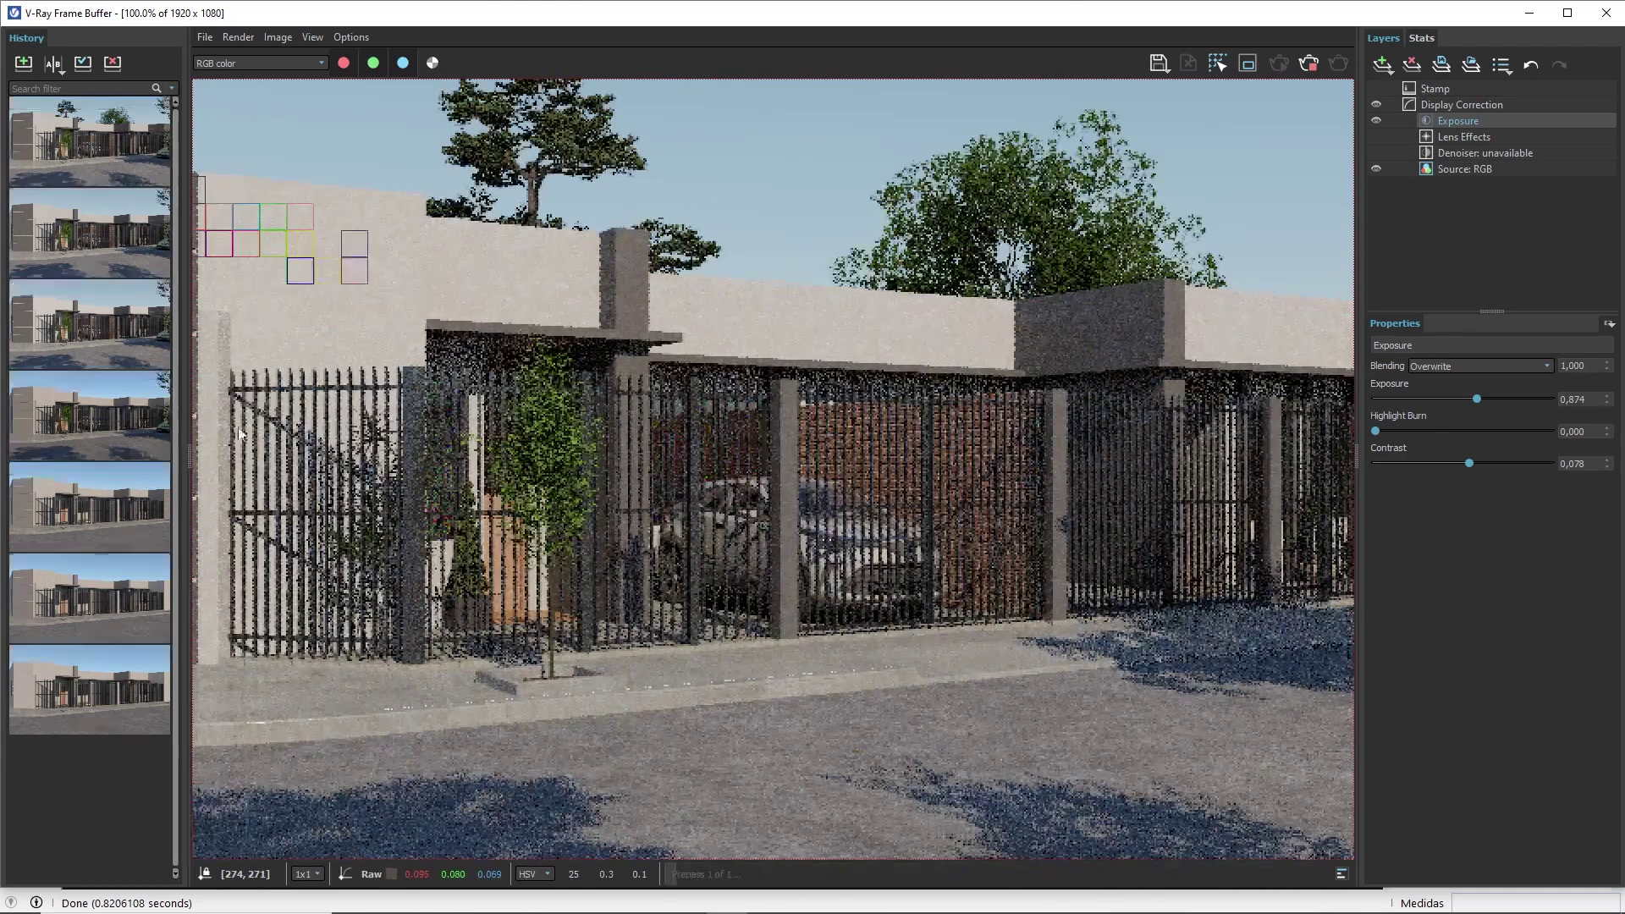
scroll(706, 420, down, 2)
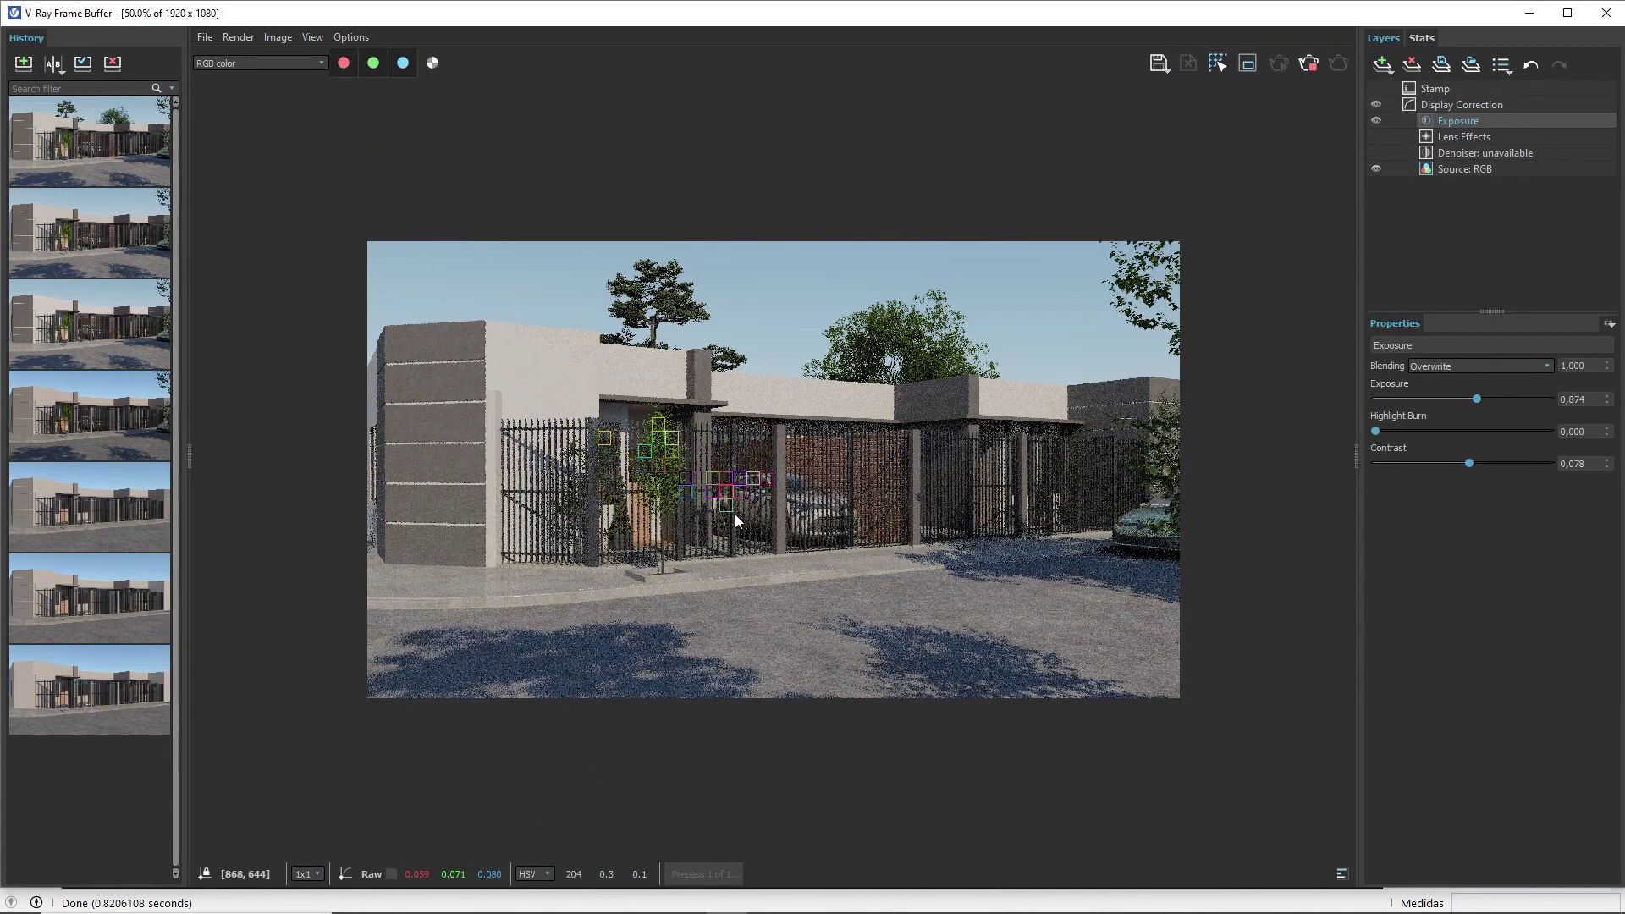
scroll(734, 514, up, 1)
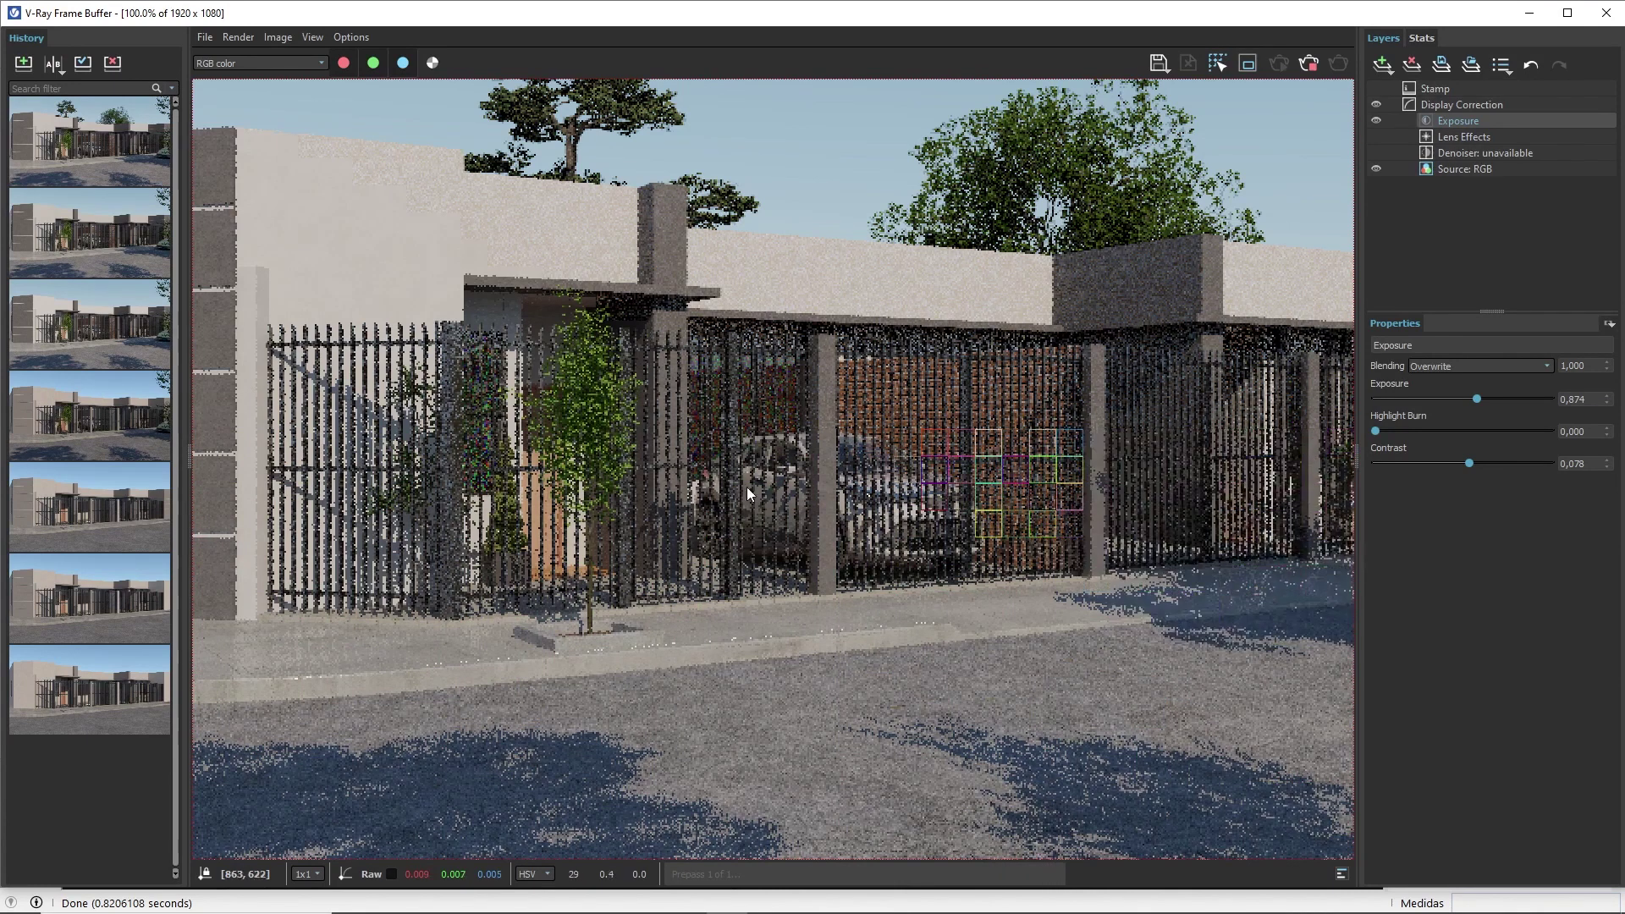
scroll(772, 470, down, 1)
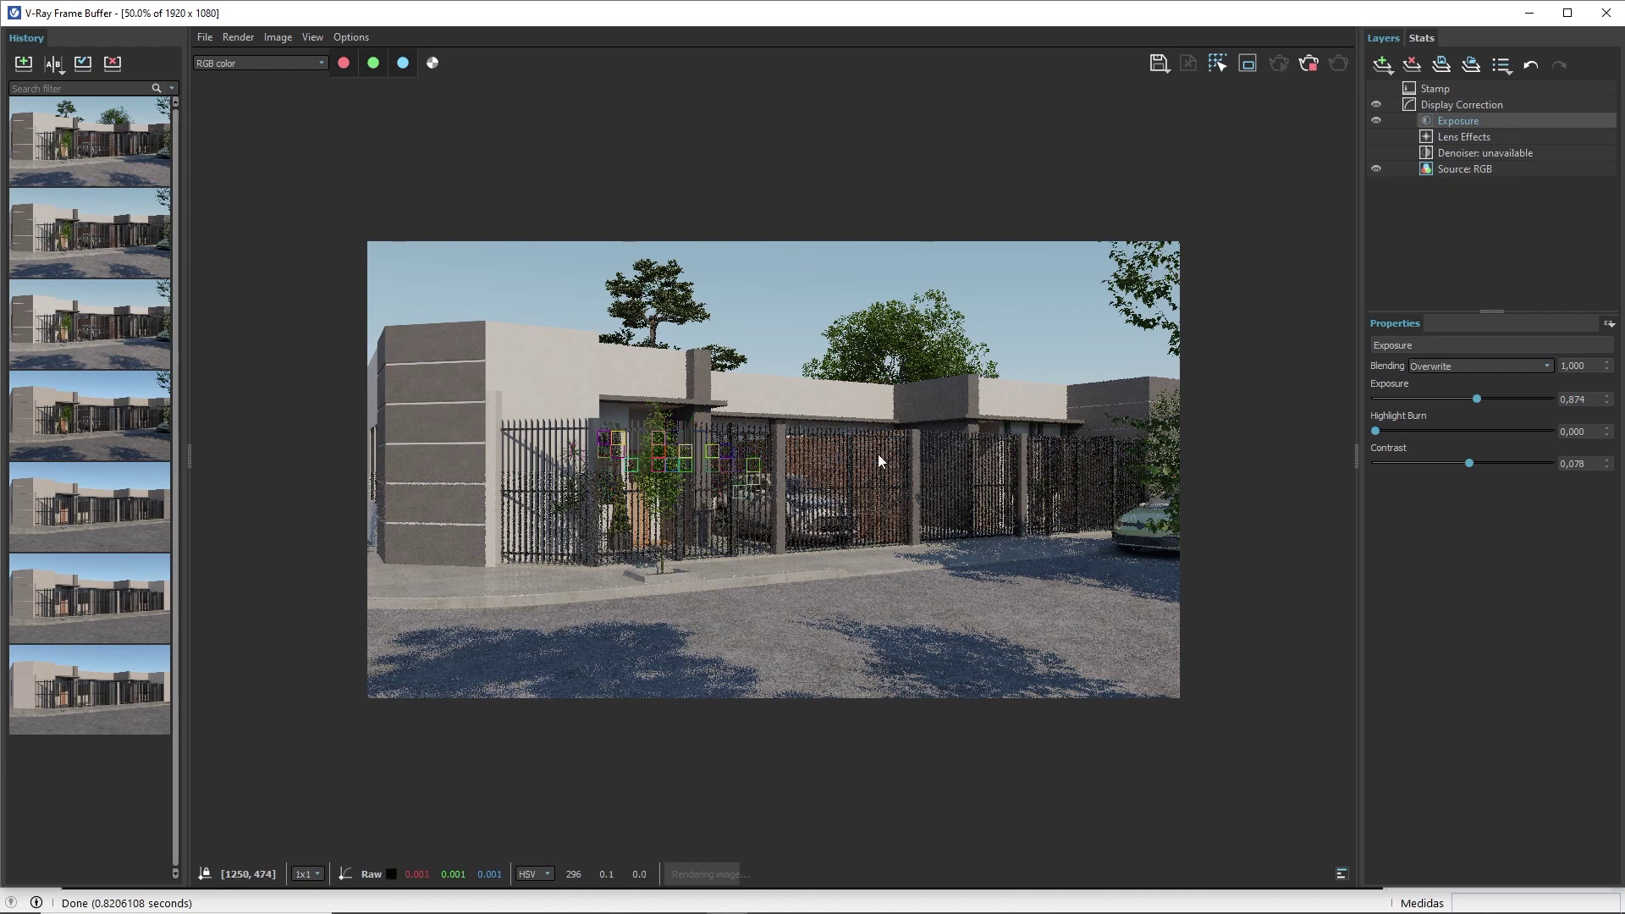
scroll(425, 349, up, 2)
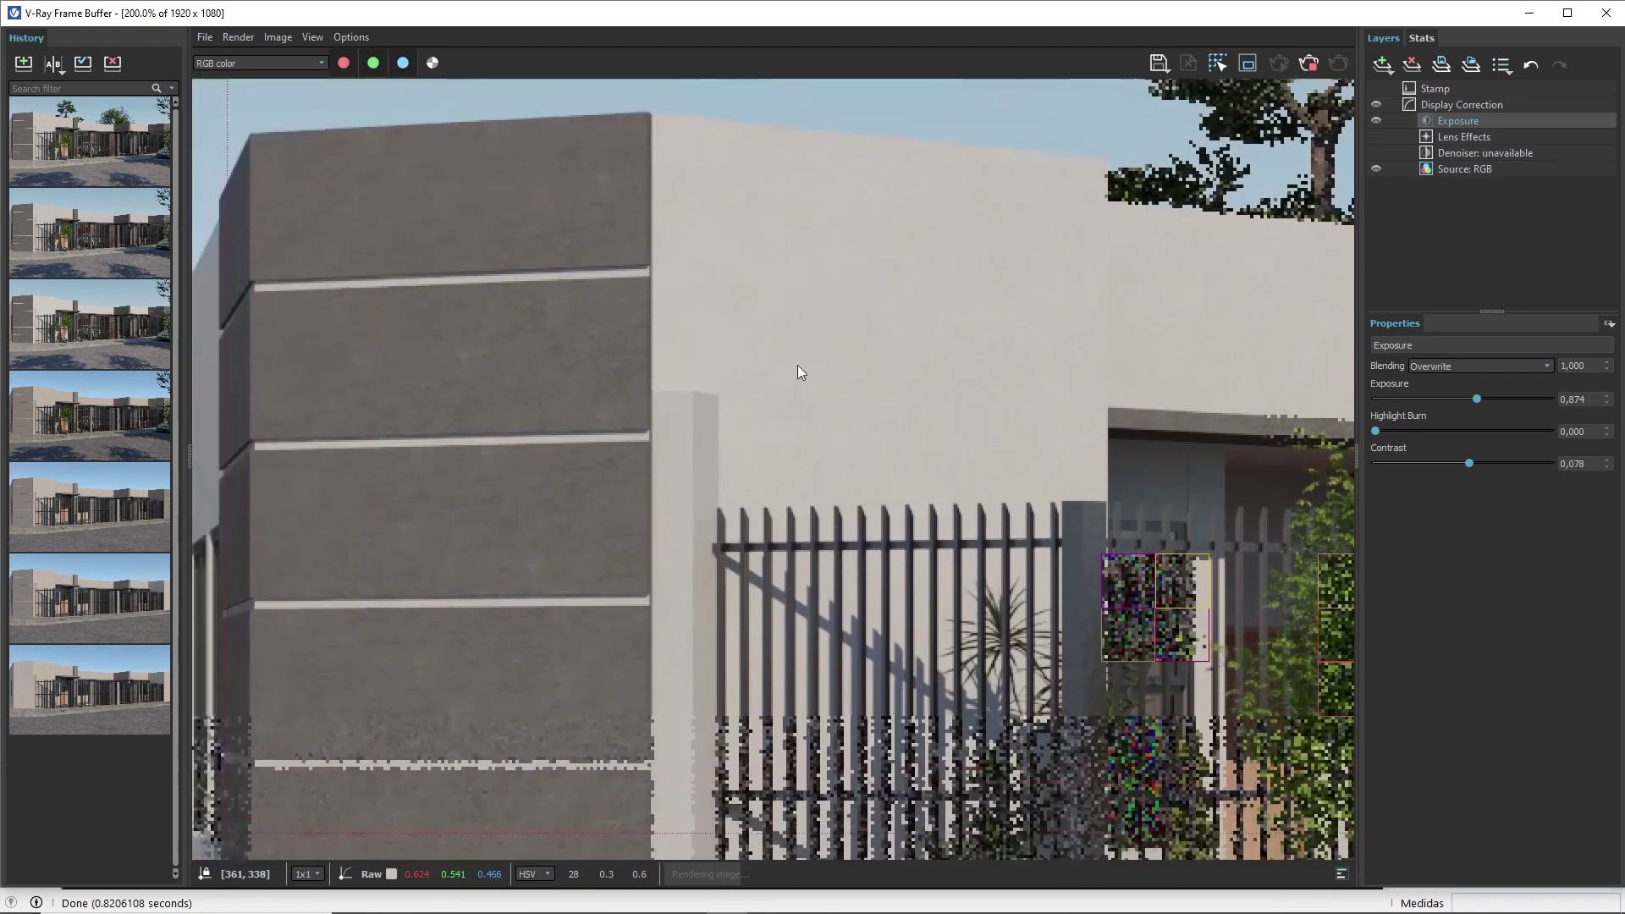
middle_drag(797, 373, 867, 312)
mouse_move(555, 305)
middle_down()
mouse_move(571, 438)
mouse_move(499, 384)
middle_up()
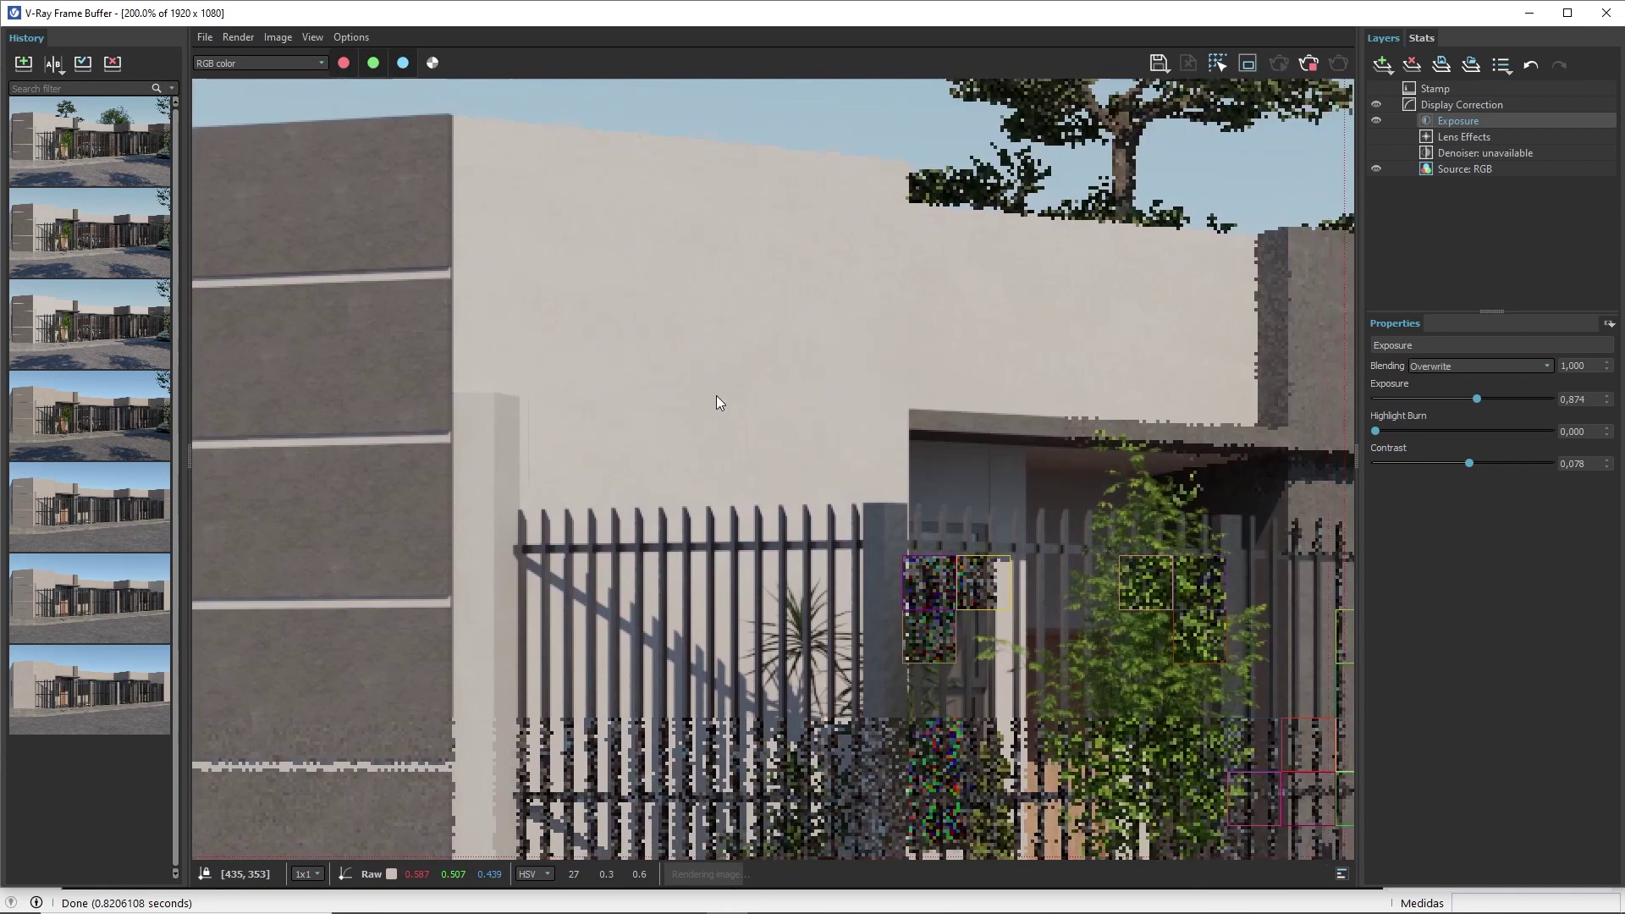
middle_drag(717, 394, 642, 370)
middle_drag(829, 444, 754, 315)
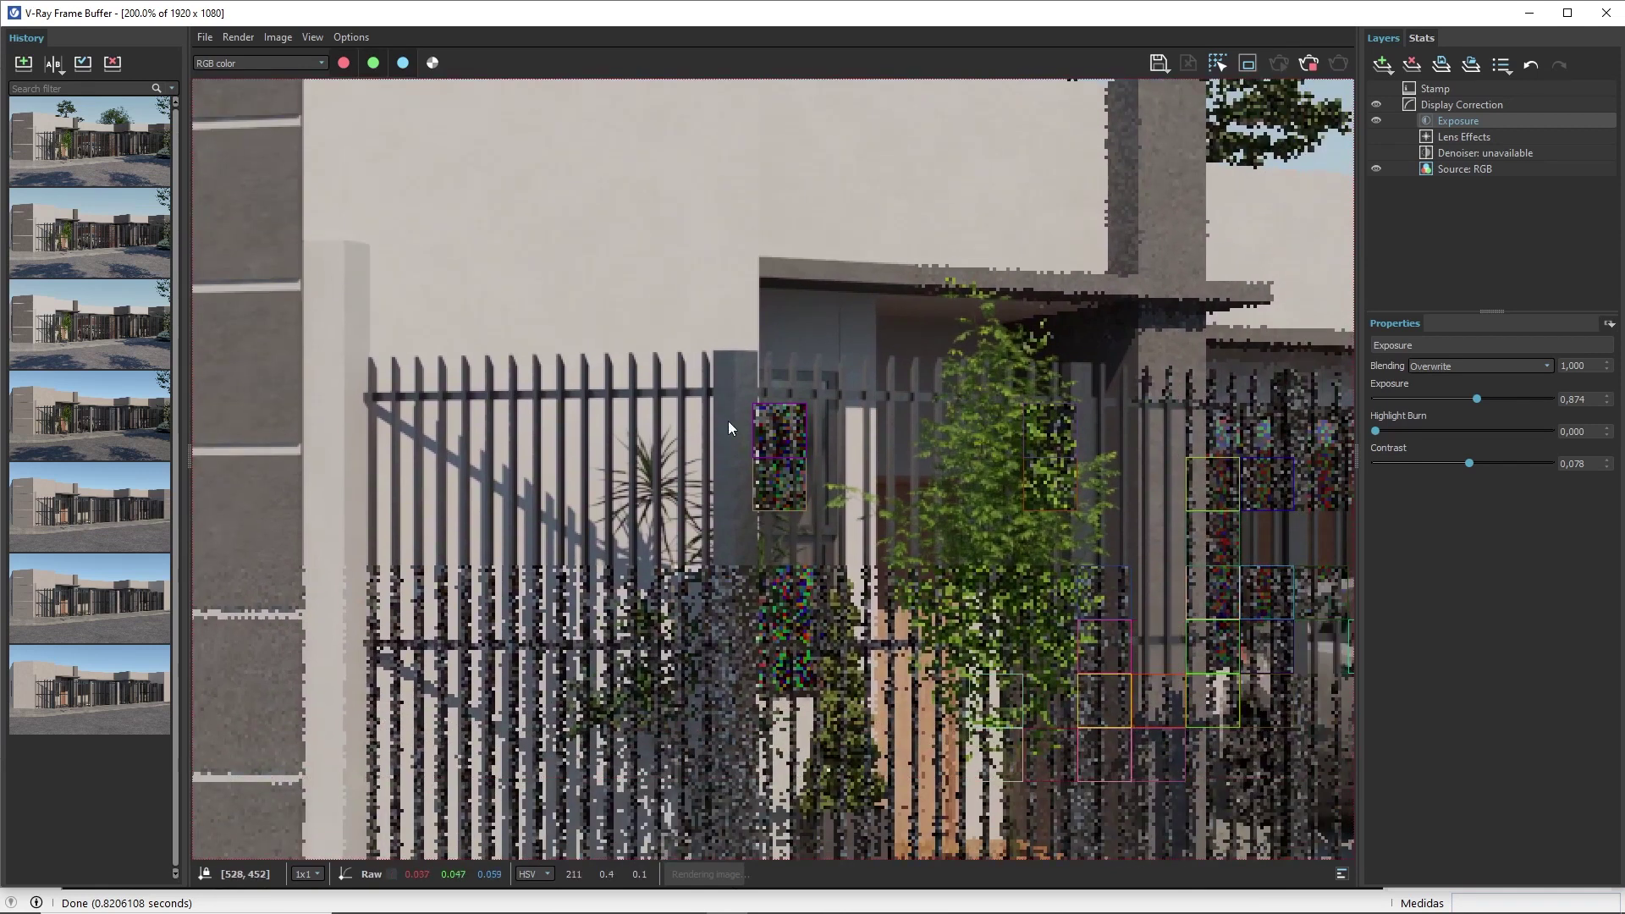
middle_drag(800, 430, 776, 353)
mouse_move(665, 343)
middle_down()
mouse_move(668, 383)
mouse_move(877, 469)
mouse_move(805, 567)
mouse_move(833, 550)
middle_up()
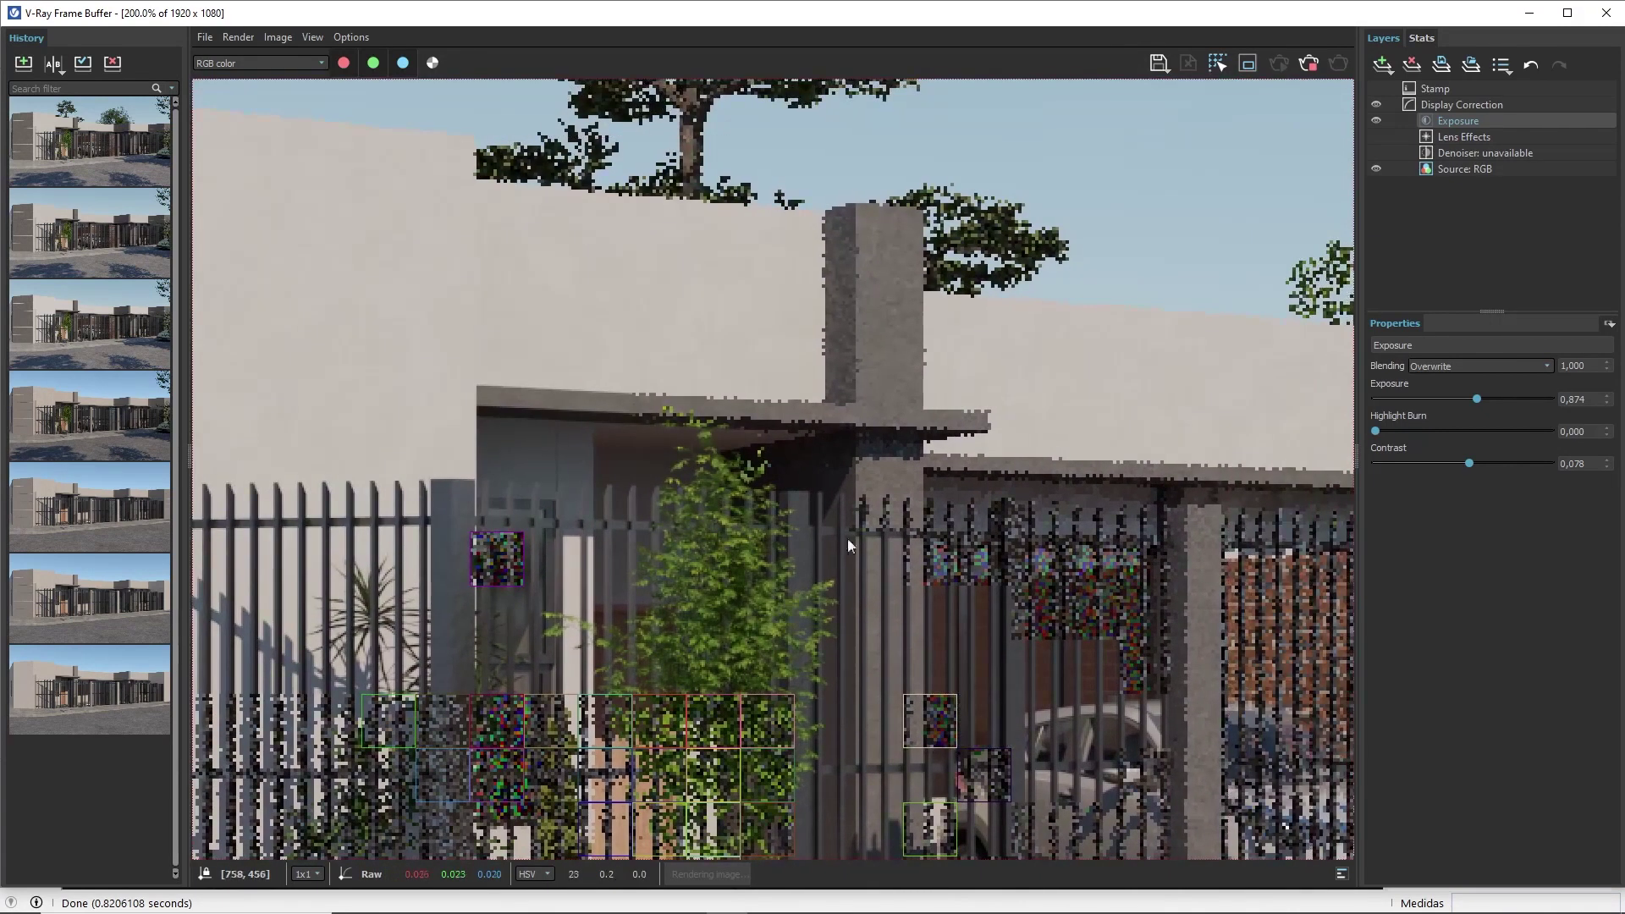
middle_drag(1019, 572, 742, 352)
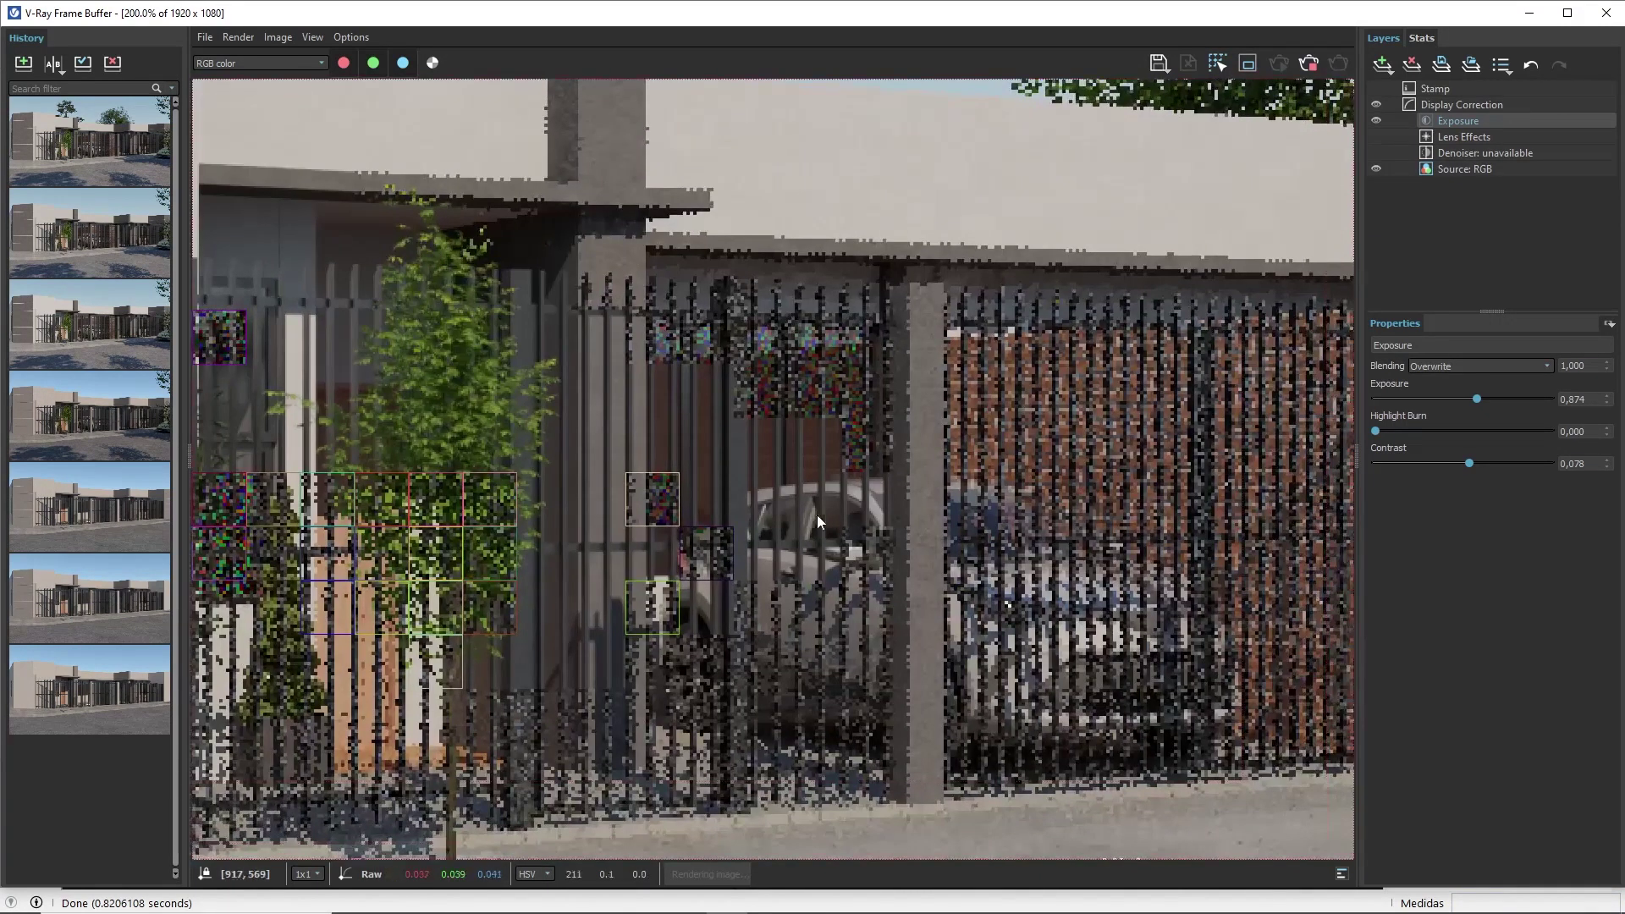
mouse_move(850, 476)
middle_down()
mouse_move(881, 462)
mouse_move(734, 430)
middle_up()
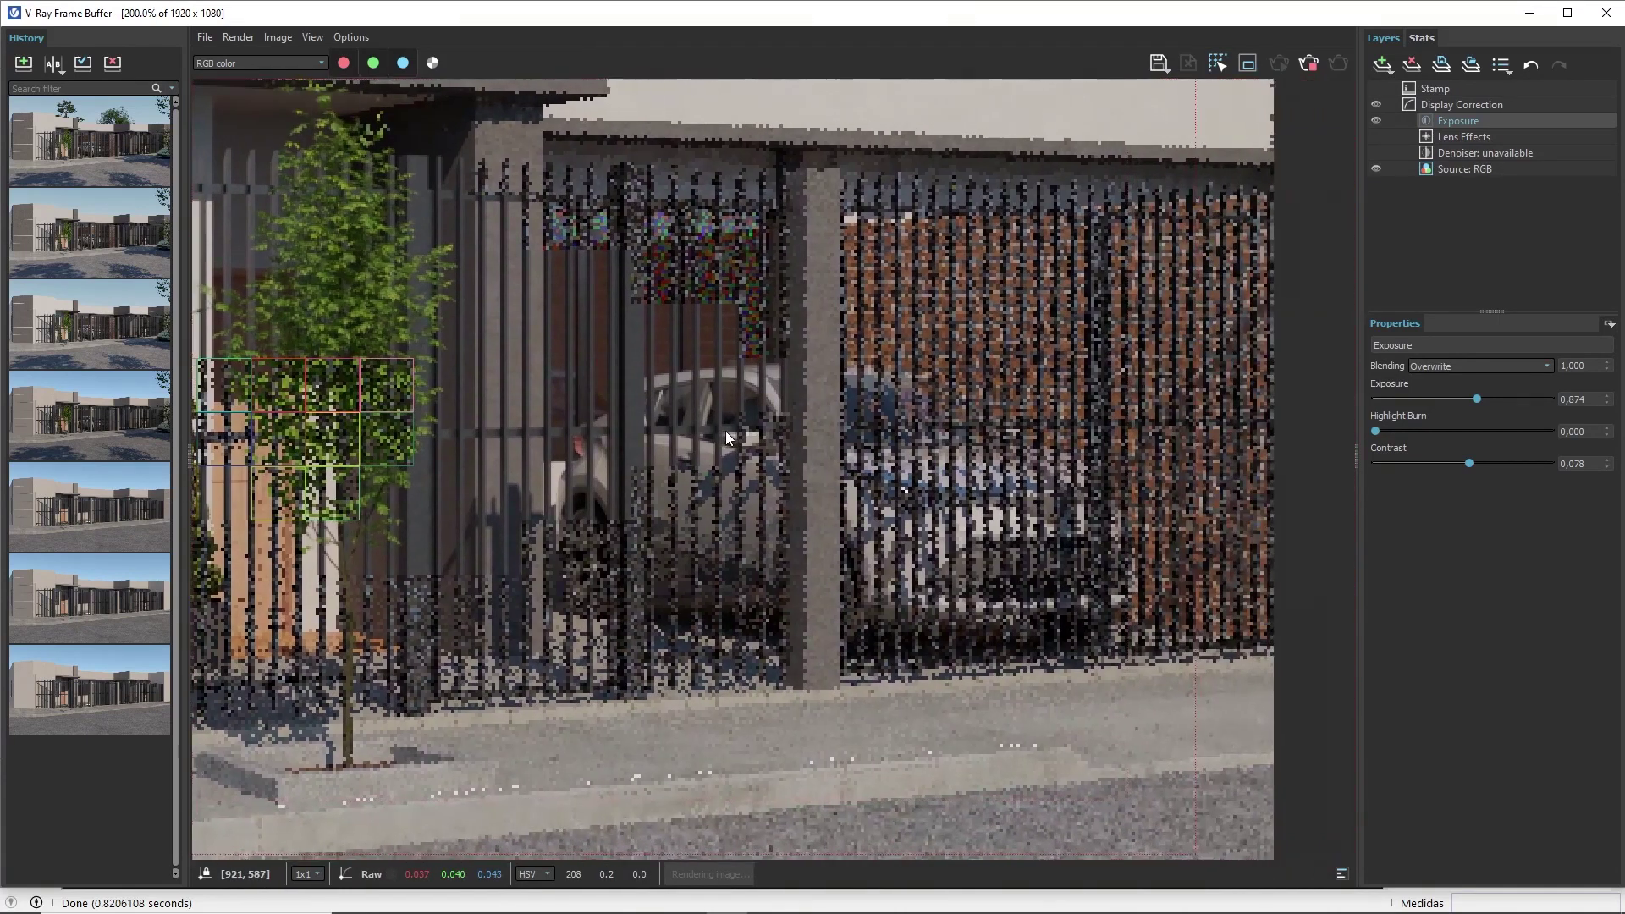
middle_drag(953, 504, 702, 486)
middle_drag(1012, 499, 551, 474)
mouse_move(999, 534)
middle_down()
mouse_move(592, 499)
mouse_move(1099, 475)
middle_up()
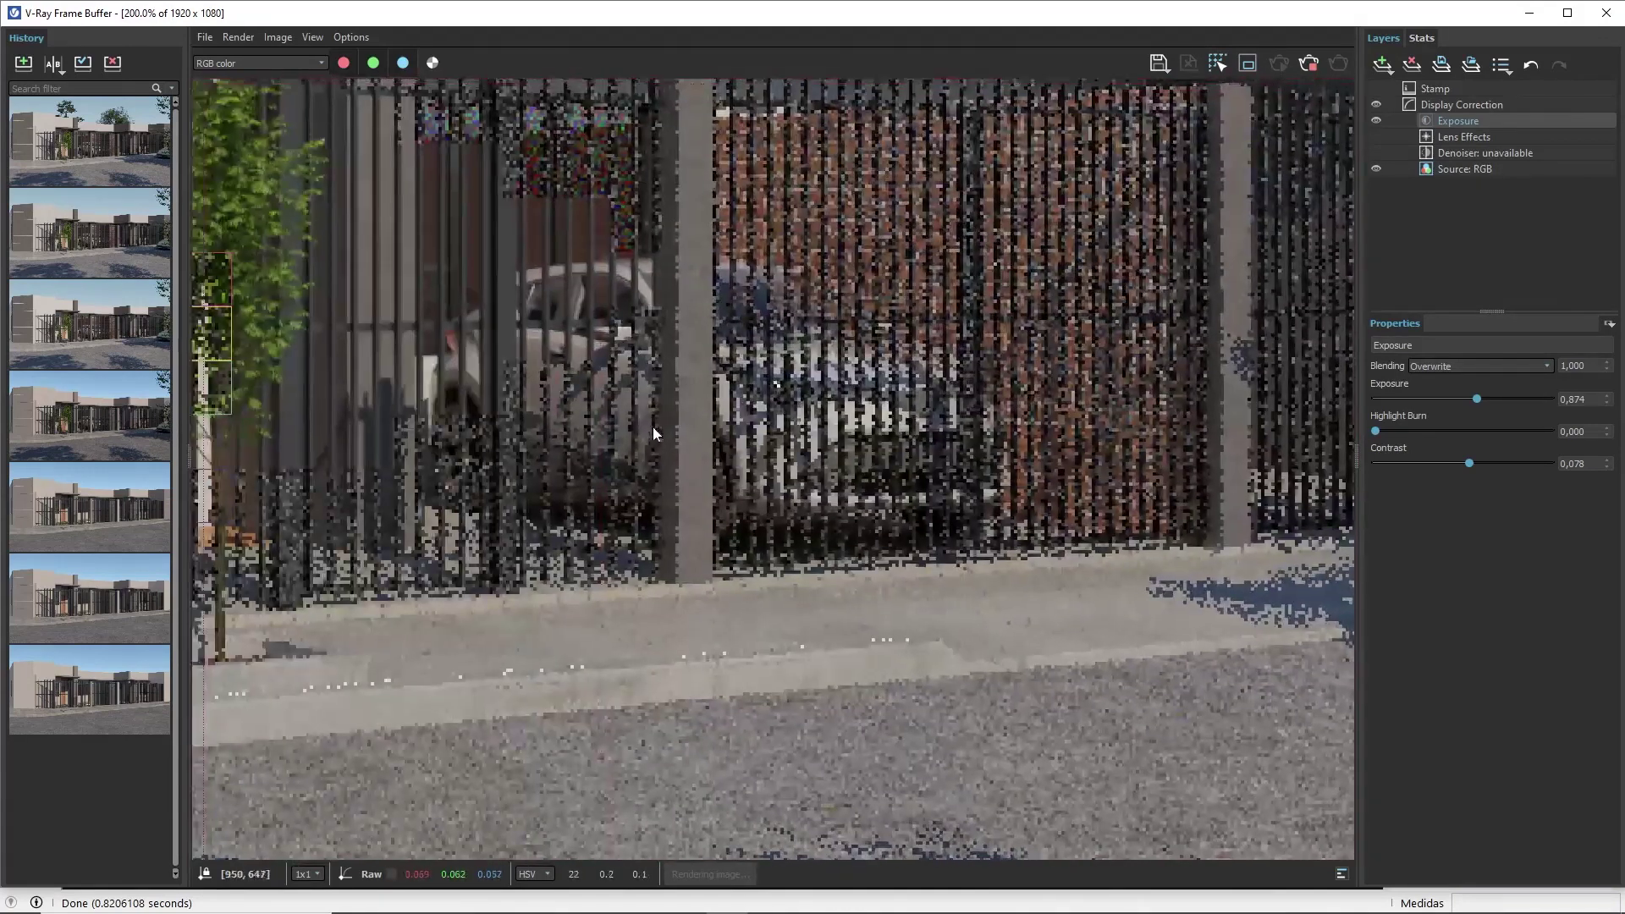
middle_drag(653, 427, 946, 460)
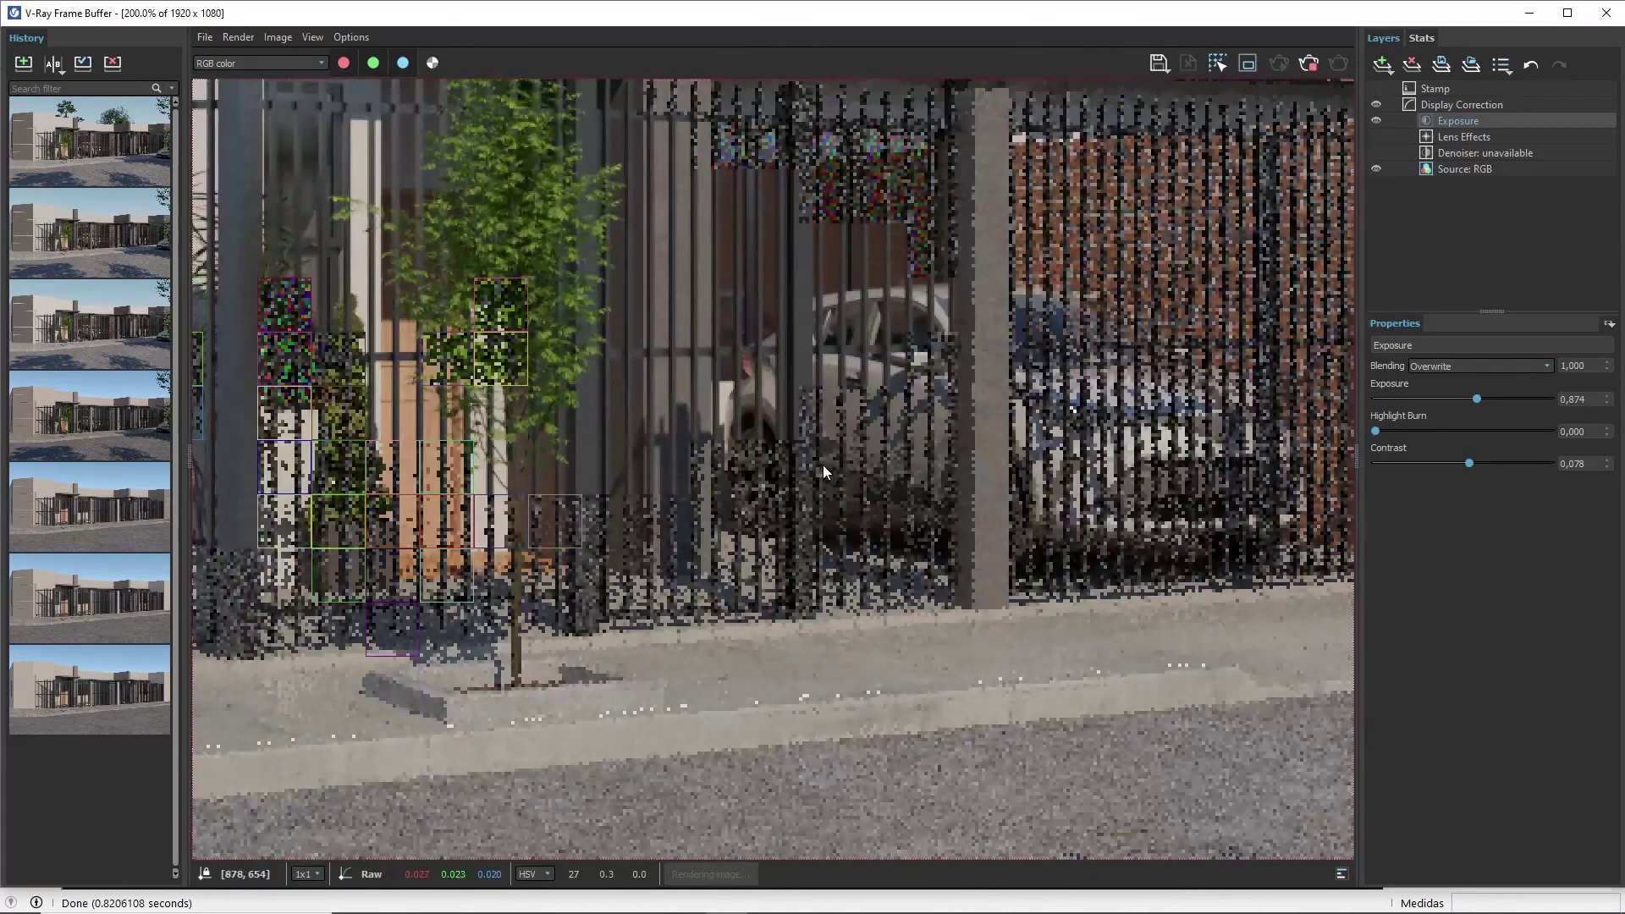
scroll(822, 465, down, 1)
scroll(808, 473, down, 1)
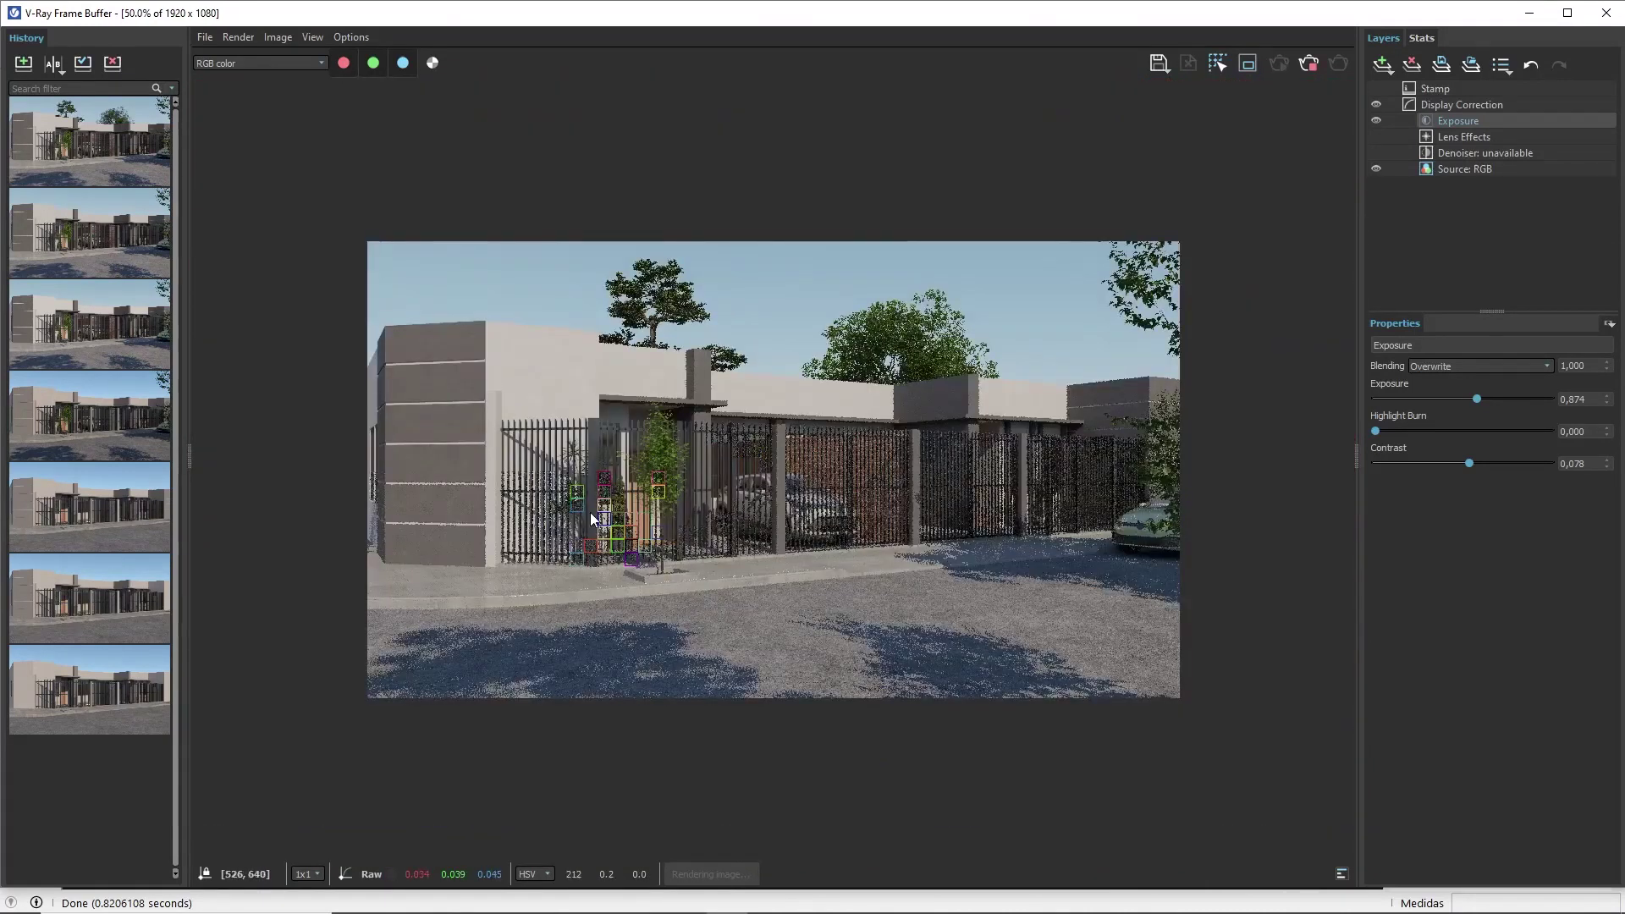
scroll(591, 511, up, 1)
scroll(831, 505, down, 1)
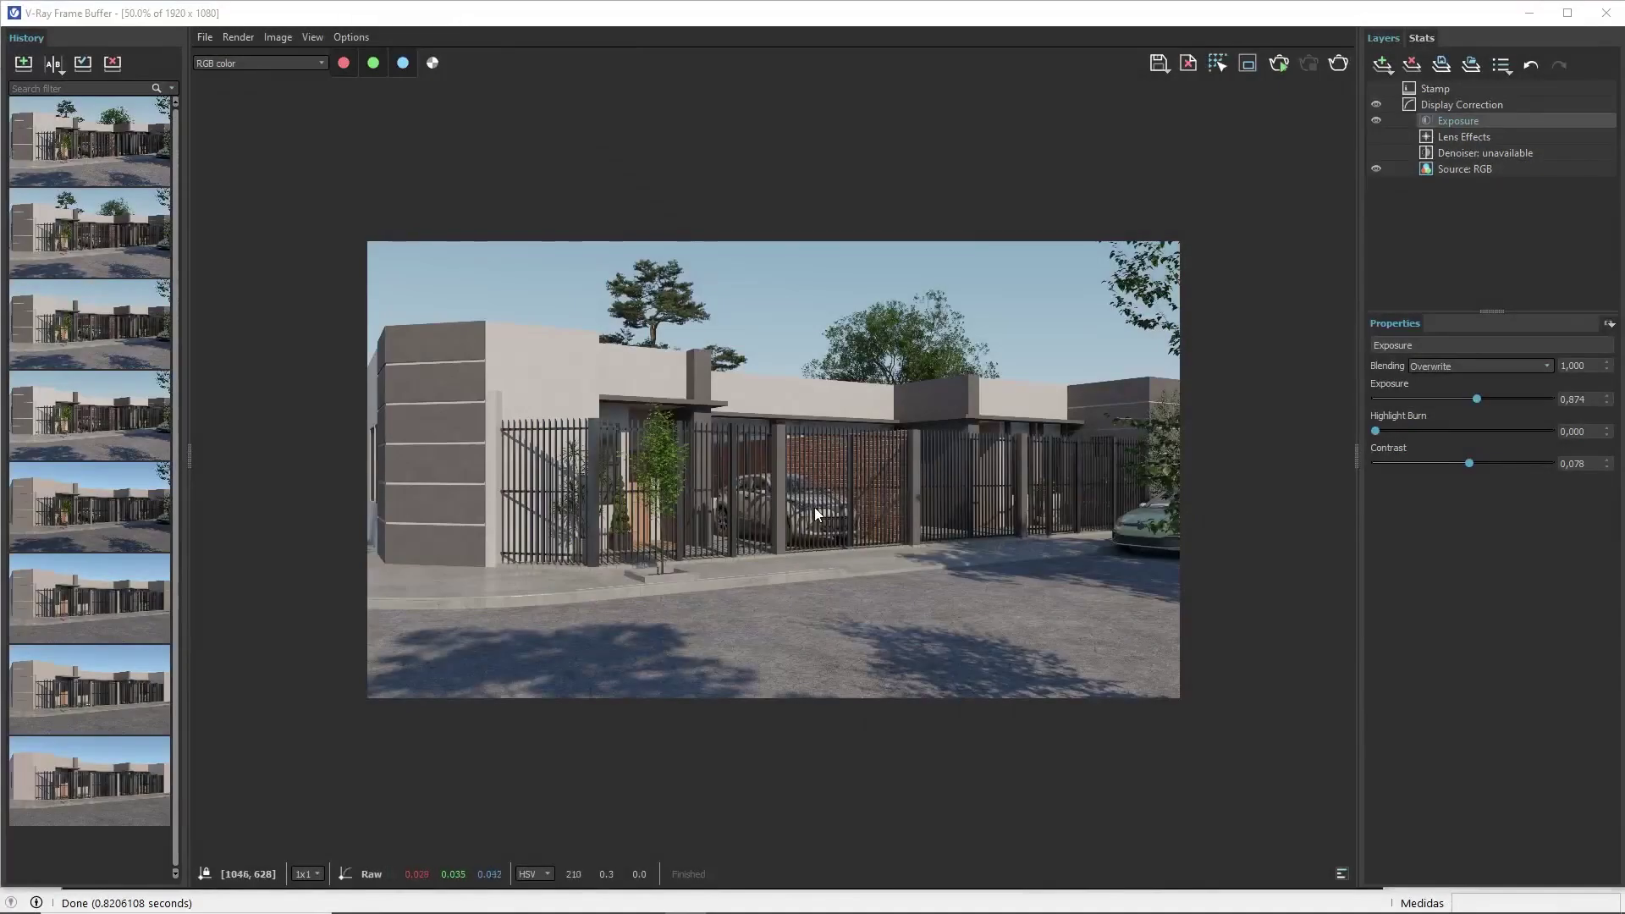
scroll(816, 514, up, 1)
mouse_move(814, 506)
middle_down()
mouse_move(1192, 423)
mouse_move(528, 486)
middle_up()
mouse_move(871, 491)
middle_down()
mouse_move(997, 542)
mouse_move(1053, 503)
middle_up()
scroll(1053, 503, down, 1)
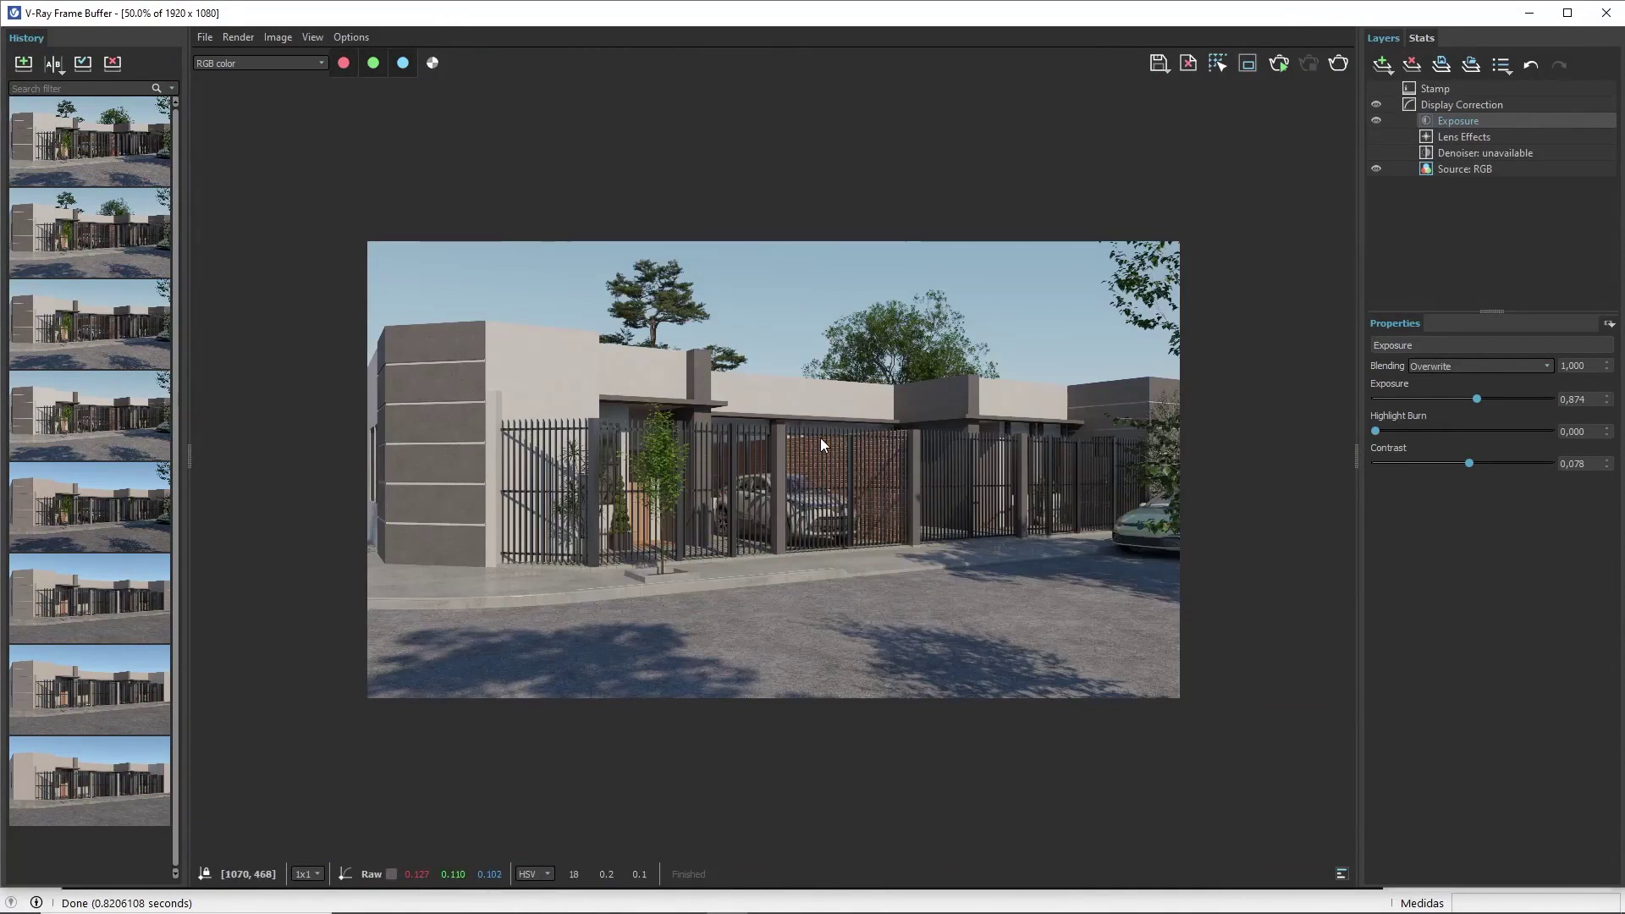
scroll(821, 438, up, 1)
middle_drag(942, 480, 662, 481)
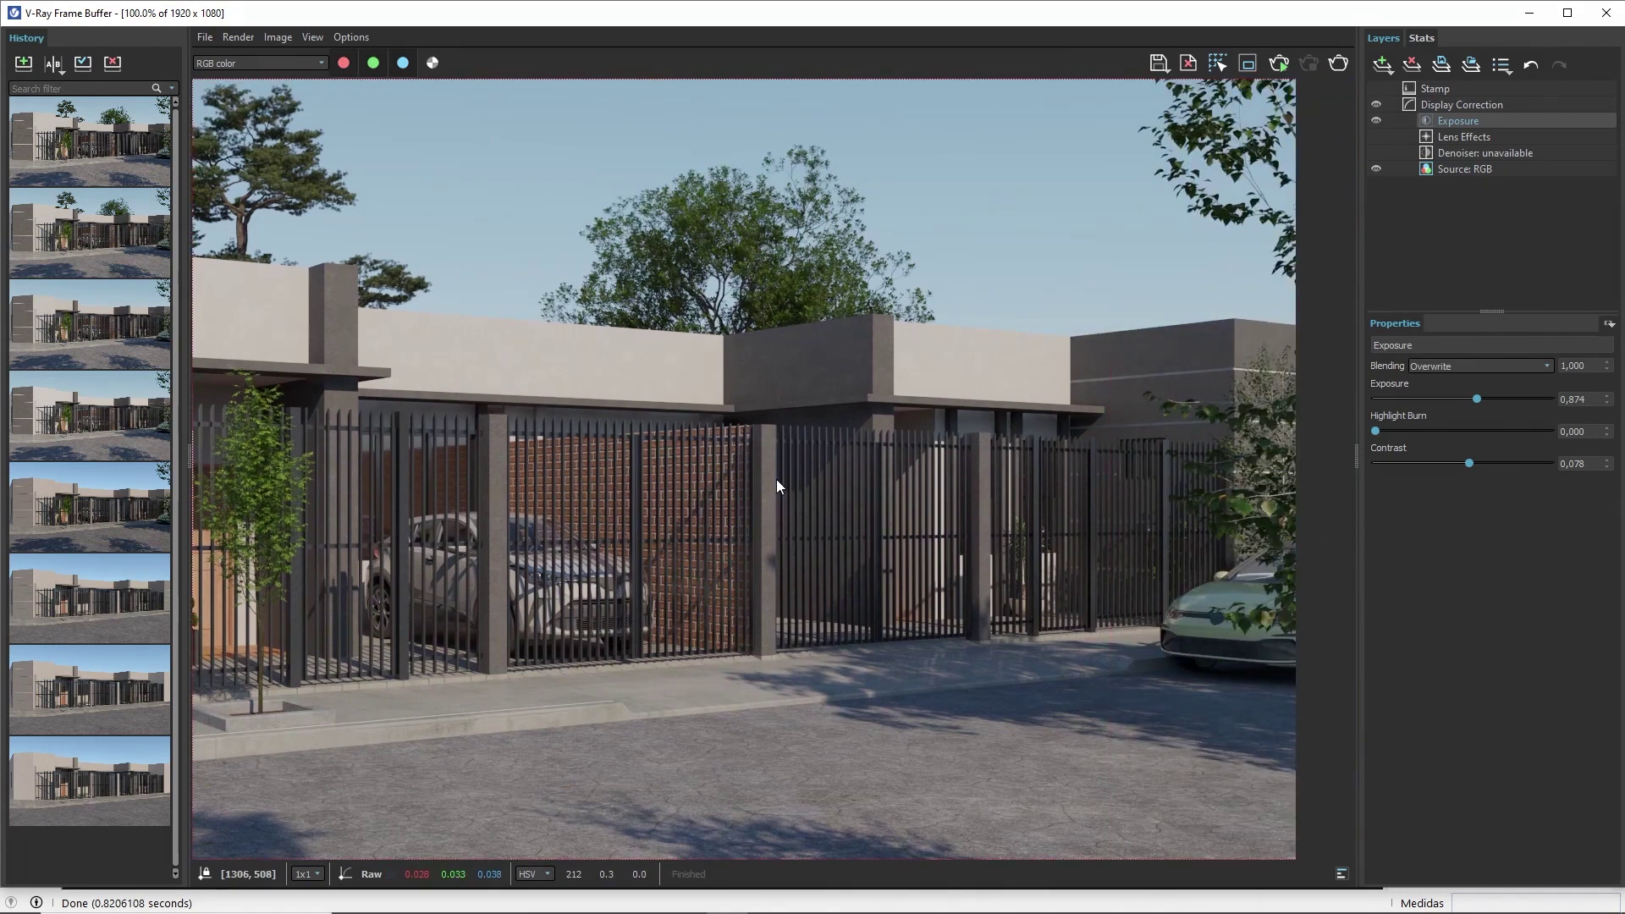
mouse_move(662, 501)
middle_down()
mouse_move(1021, 460)
mouse_move(1135, 486)
middle_up()
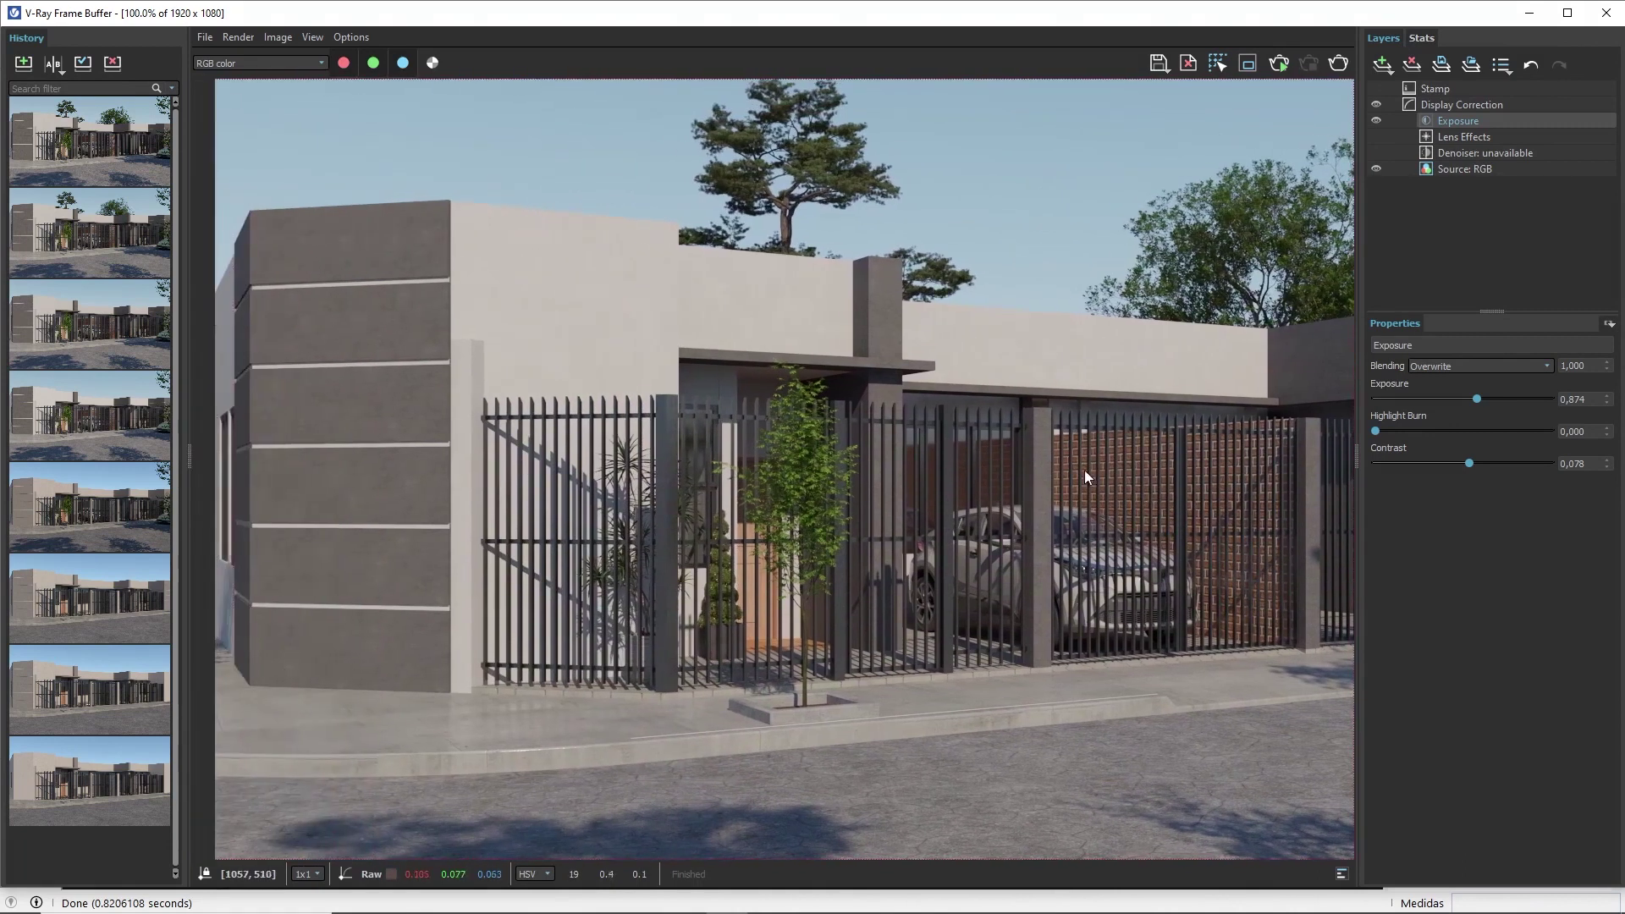
middle_drag(967, 460, 821, 499)
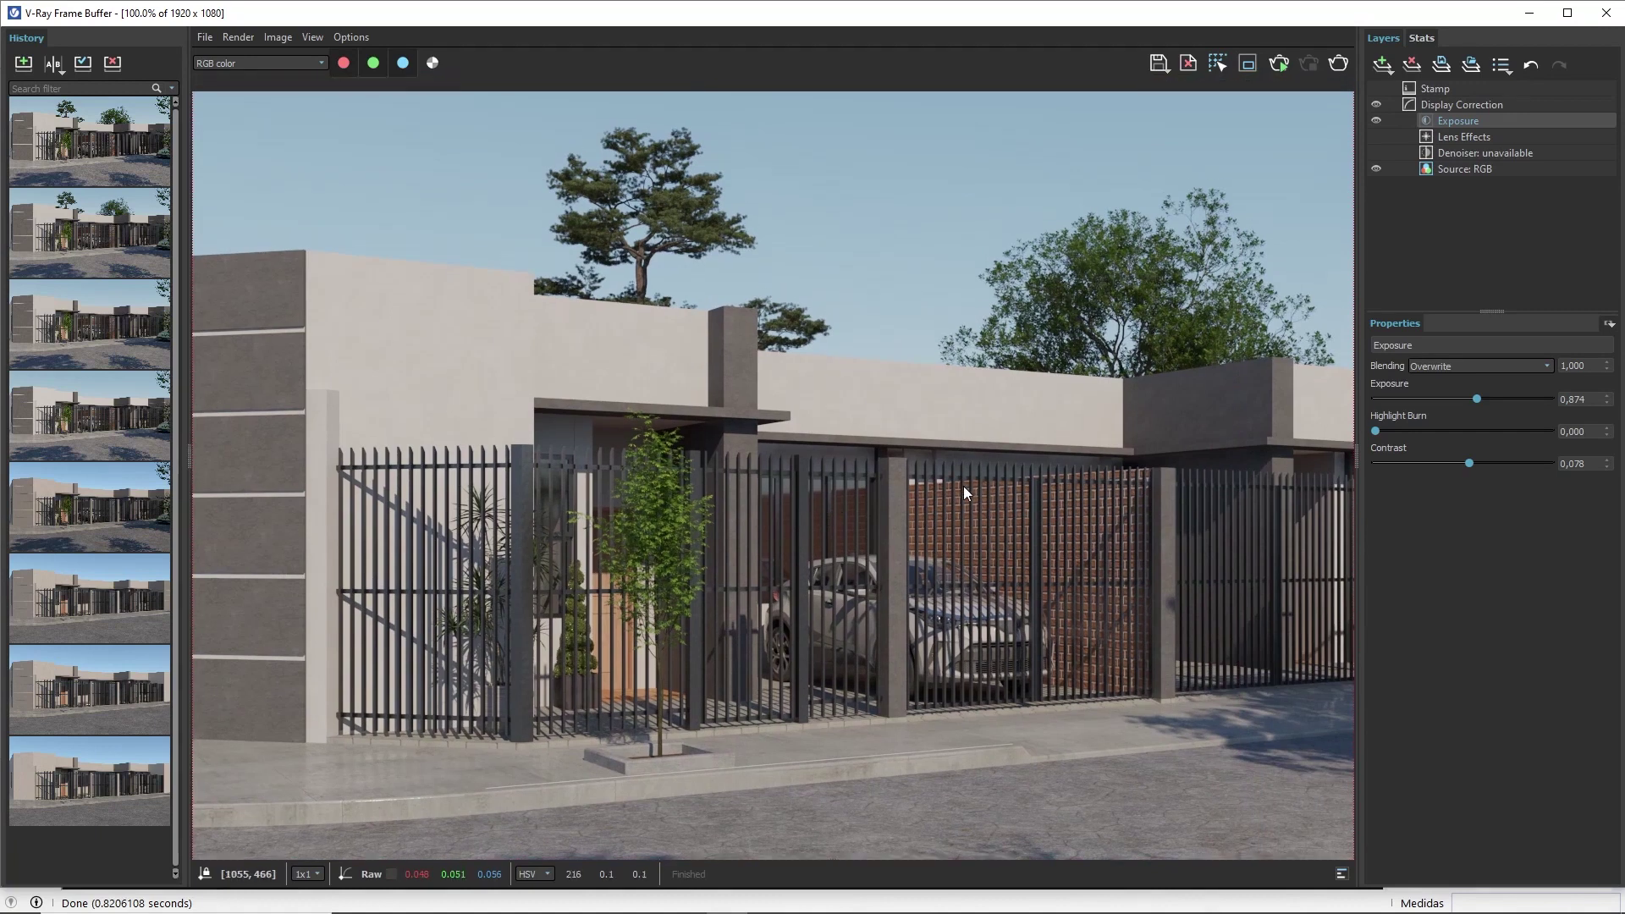
middle_drag(963, 484, 958, 525)
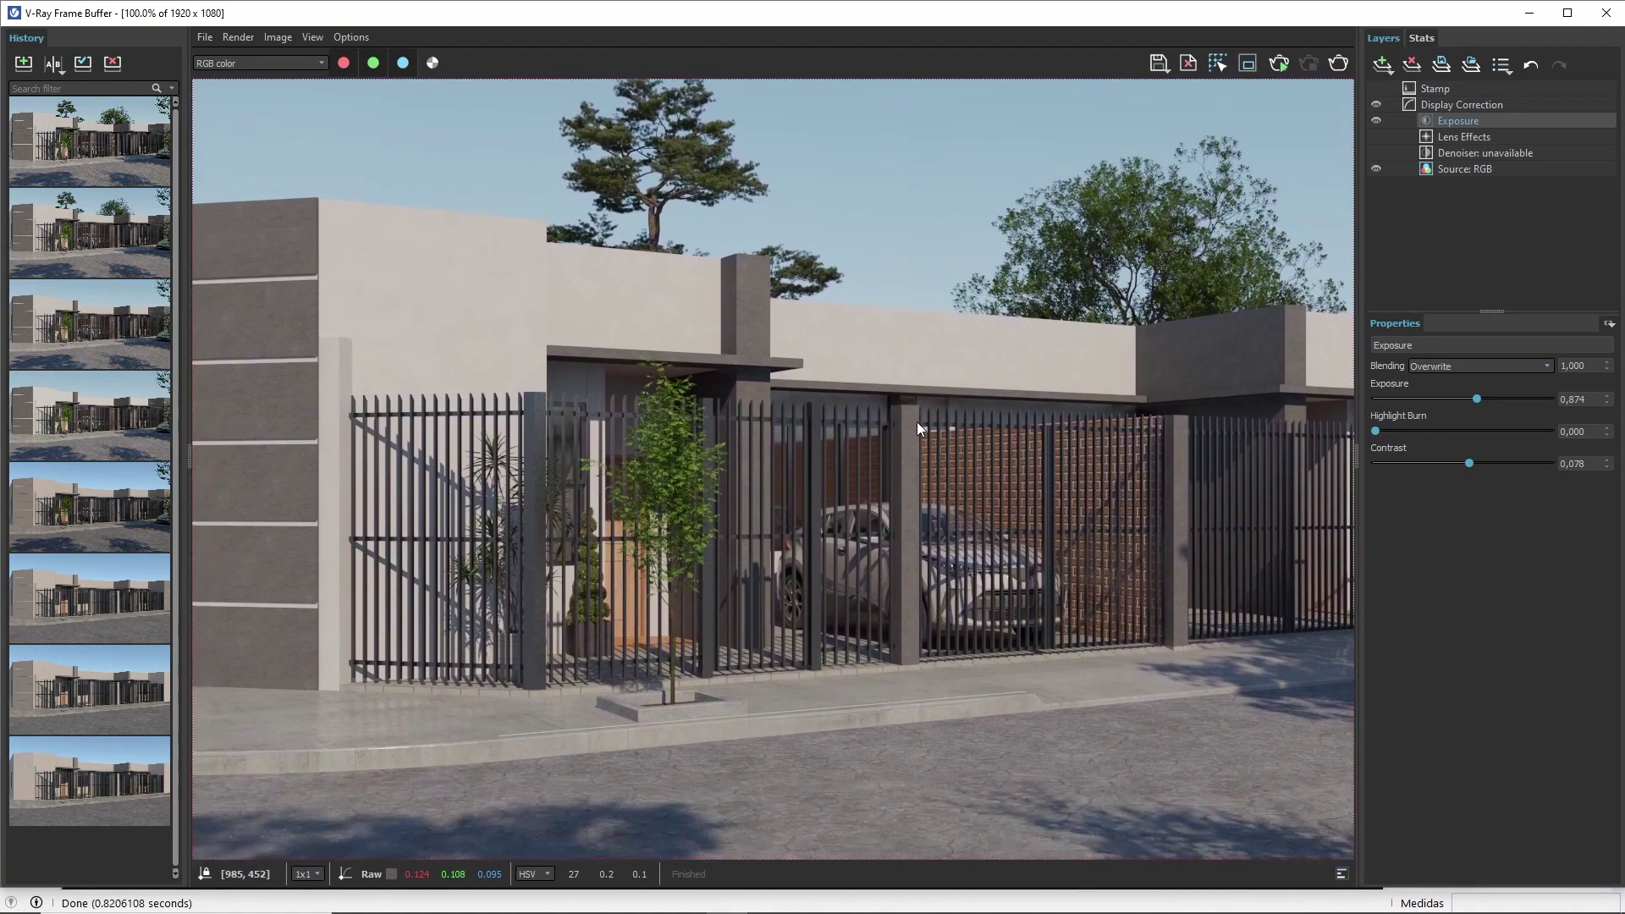